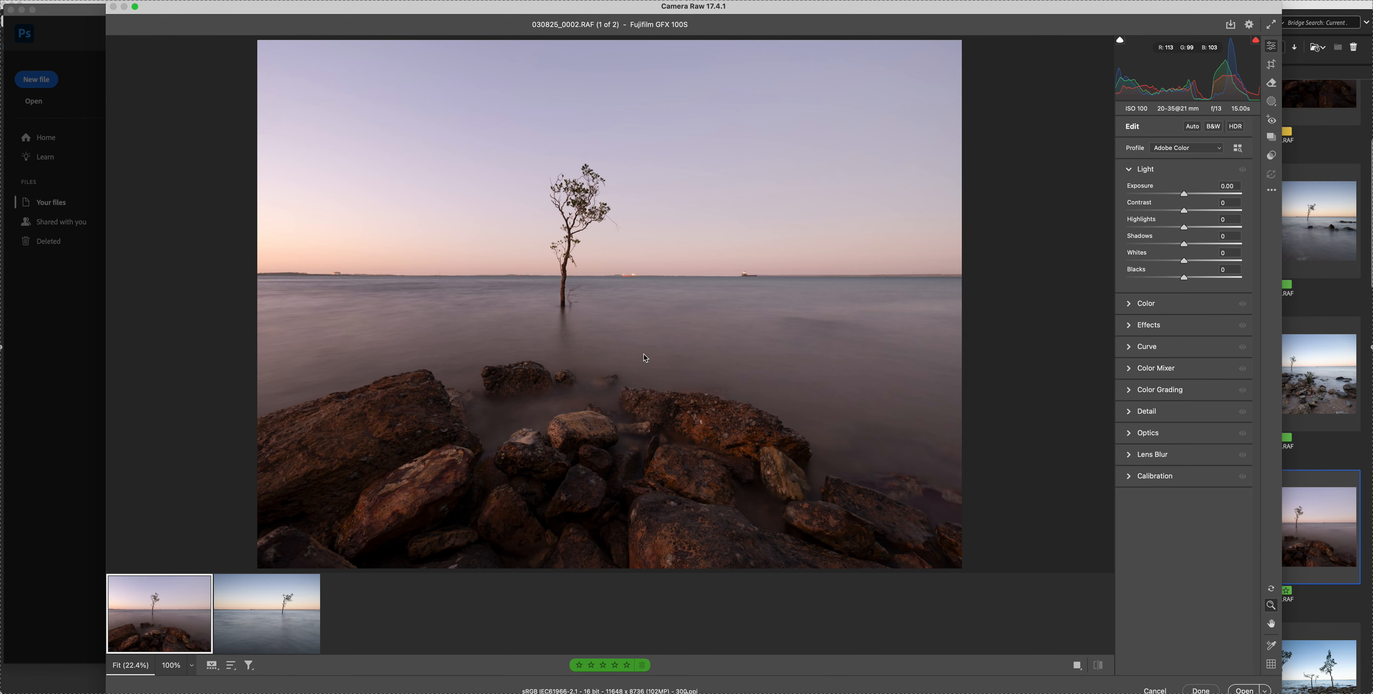
Select both raw photos and apply the Fuji Detail Base user preset to them.
mouse_move(263, 602)
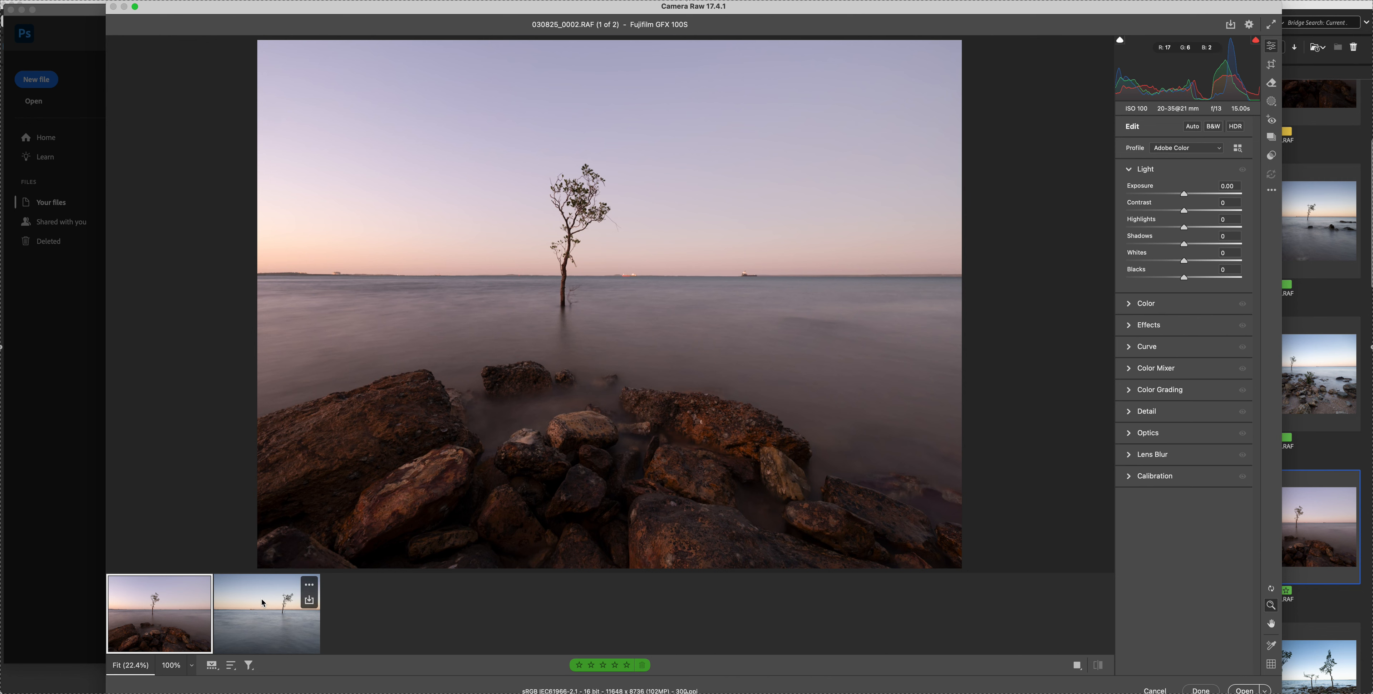
shift+click(272, 613)
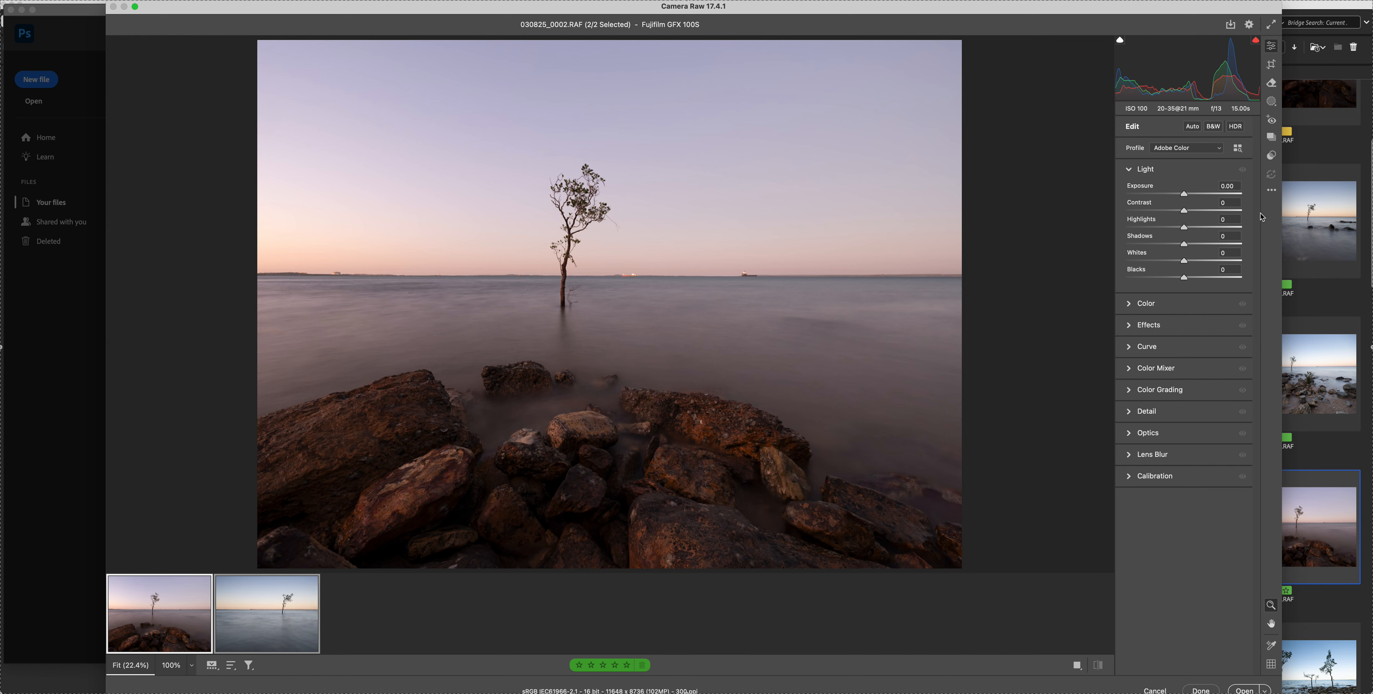
click(1274, 160)
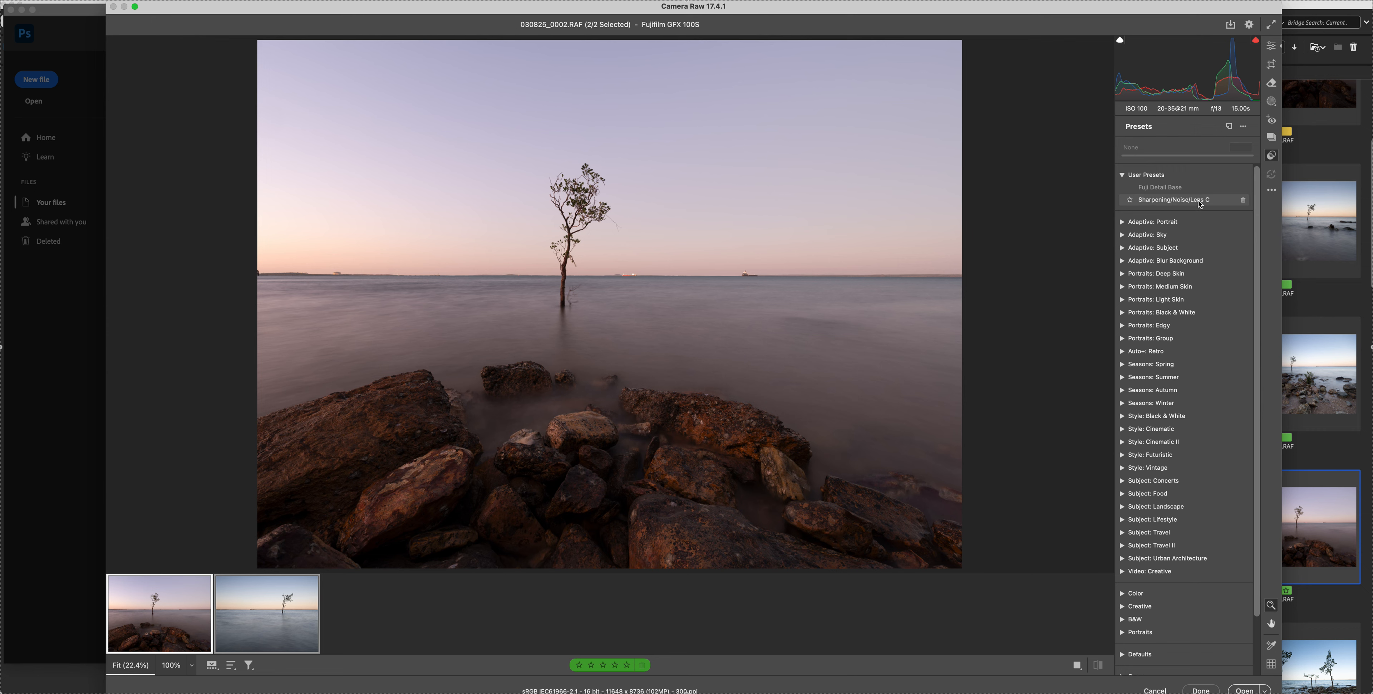
click(1181, 191)
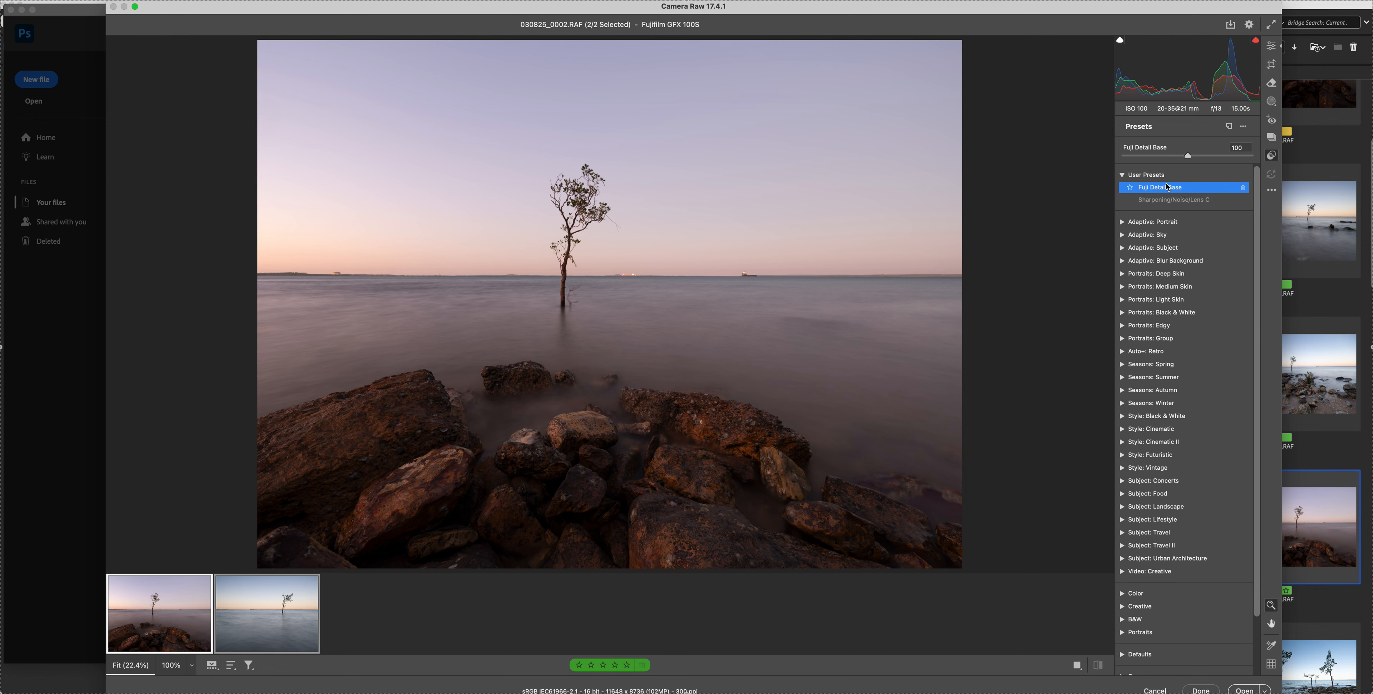
Review the sharpening, noise reduction and lens profile correction settings that the preset applied to both photos.
click(1271, 51)
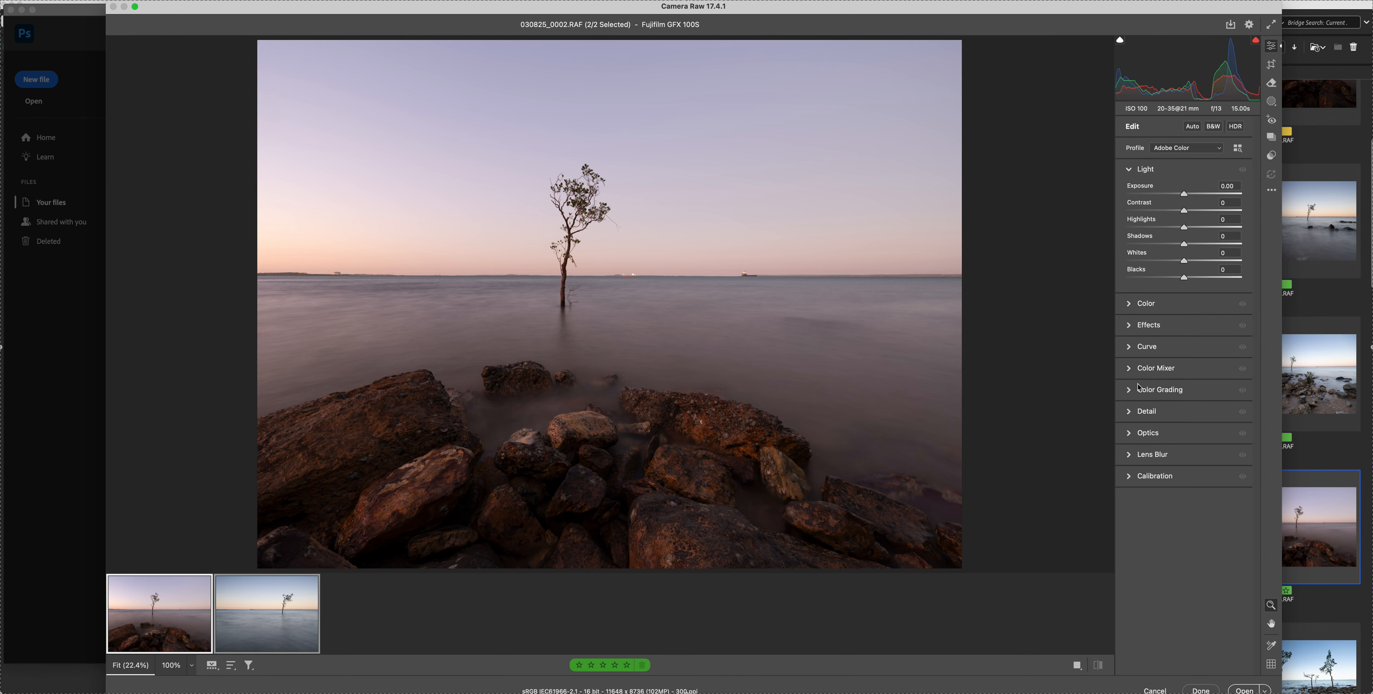
click(1131, 419)
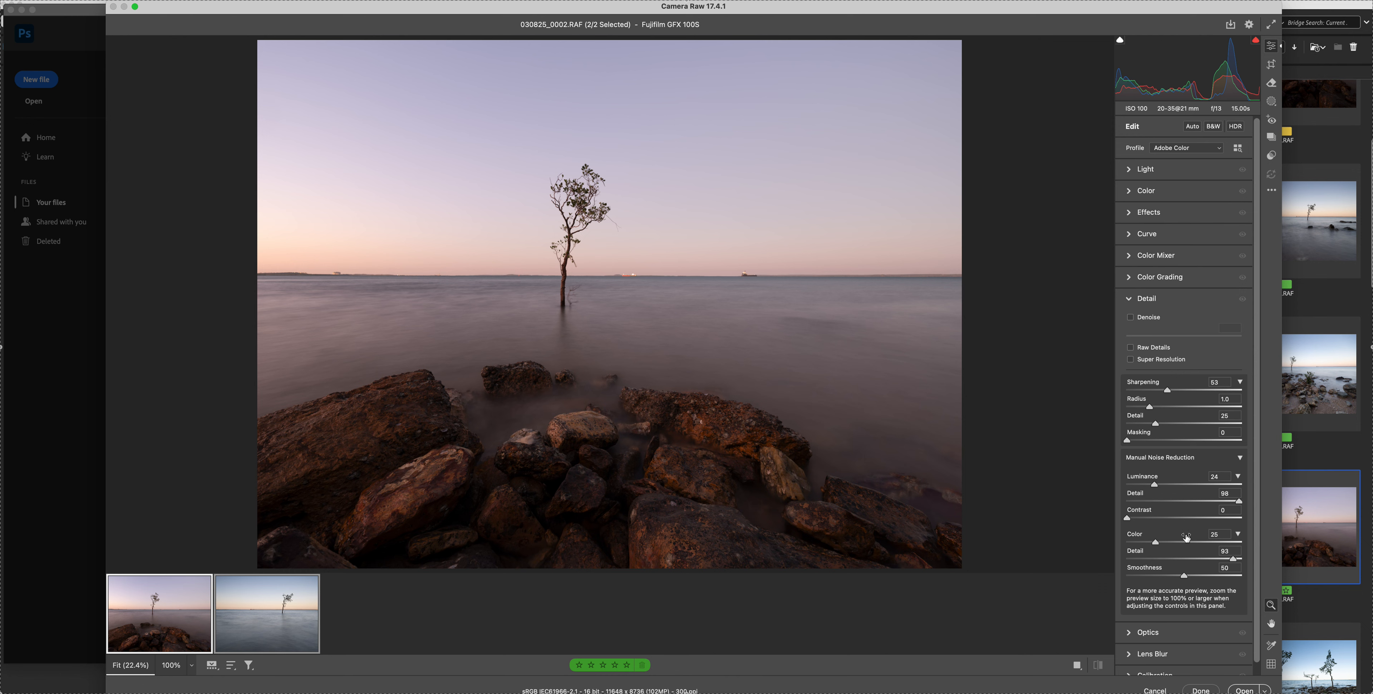
mouse_move(1188, 538)
click(1130, 302)
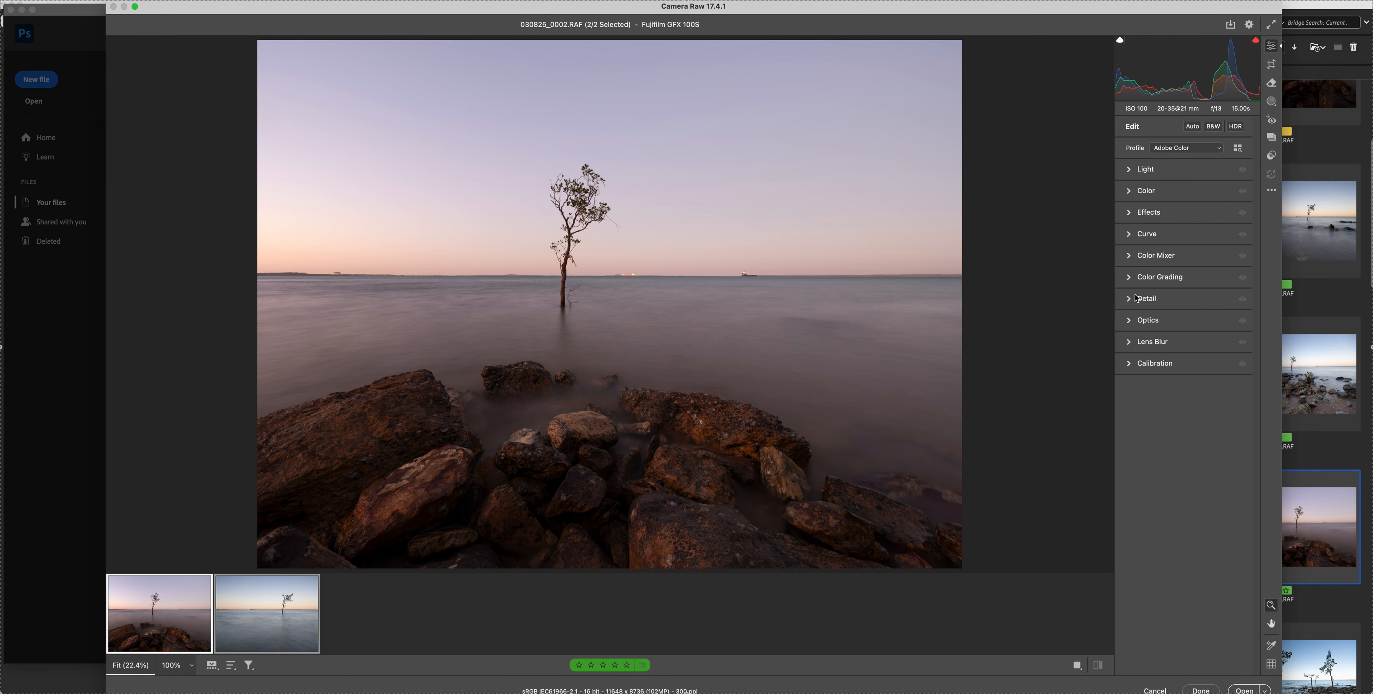
click(1128, 320)
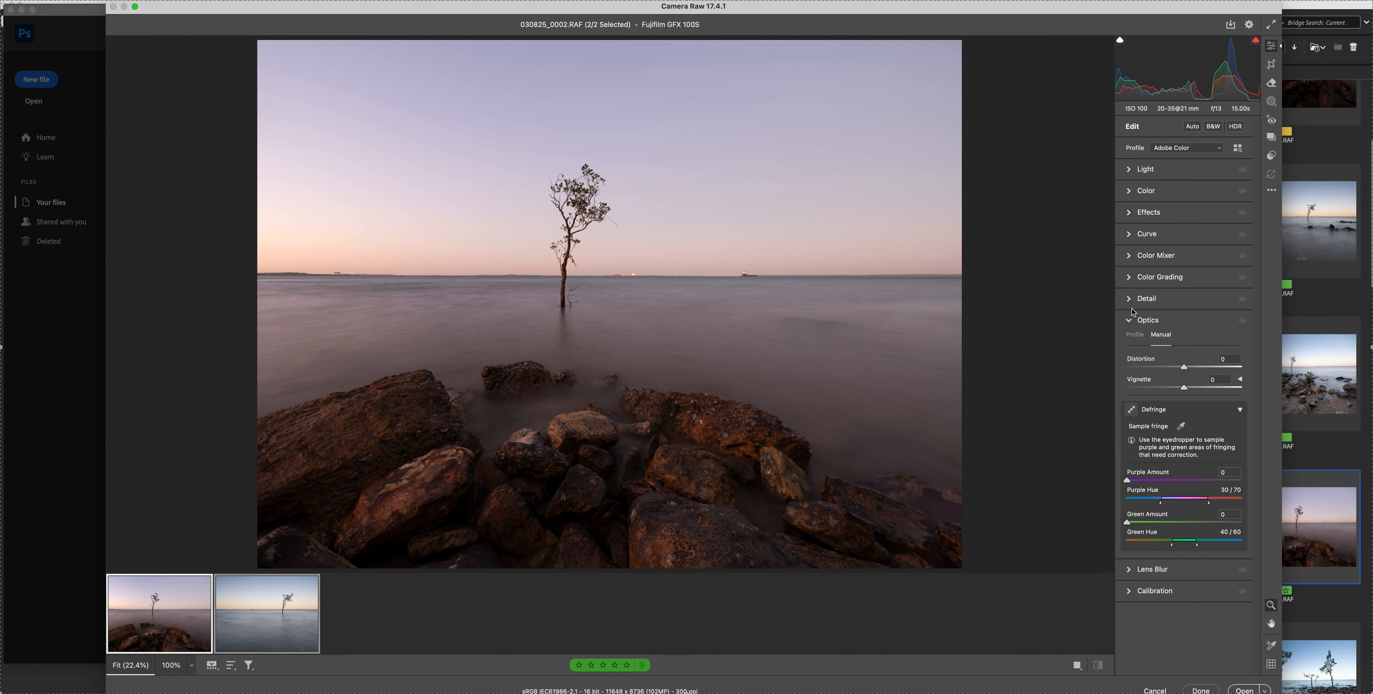
click(1134, 335)
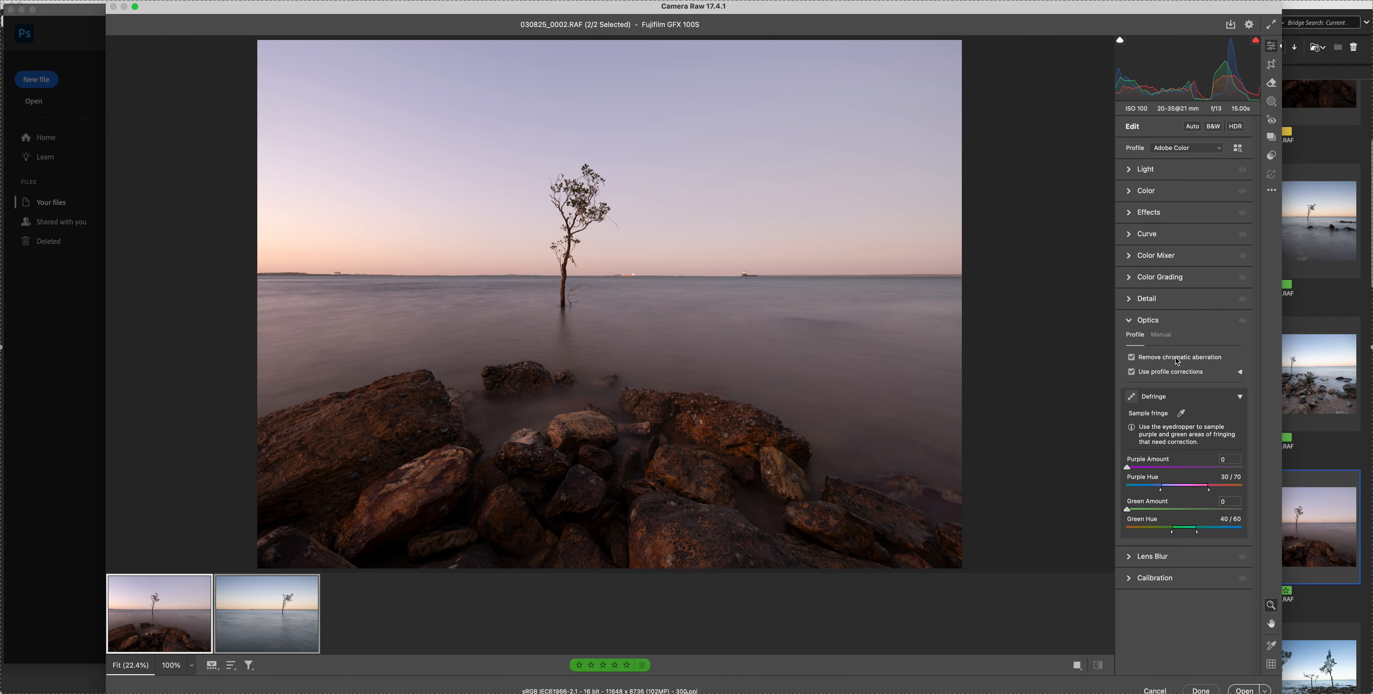
click(1131, 323)
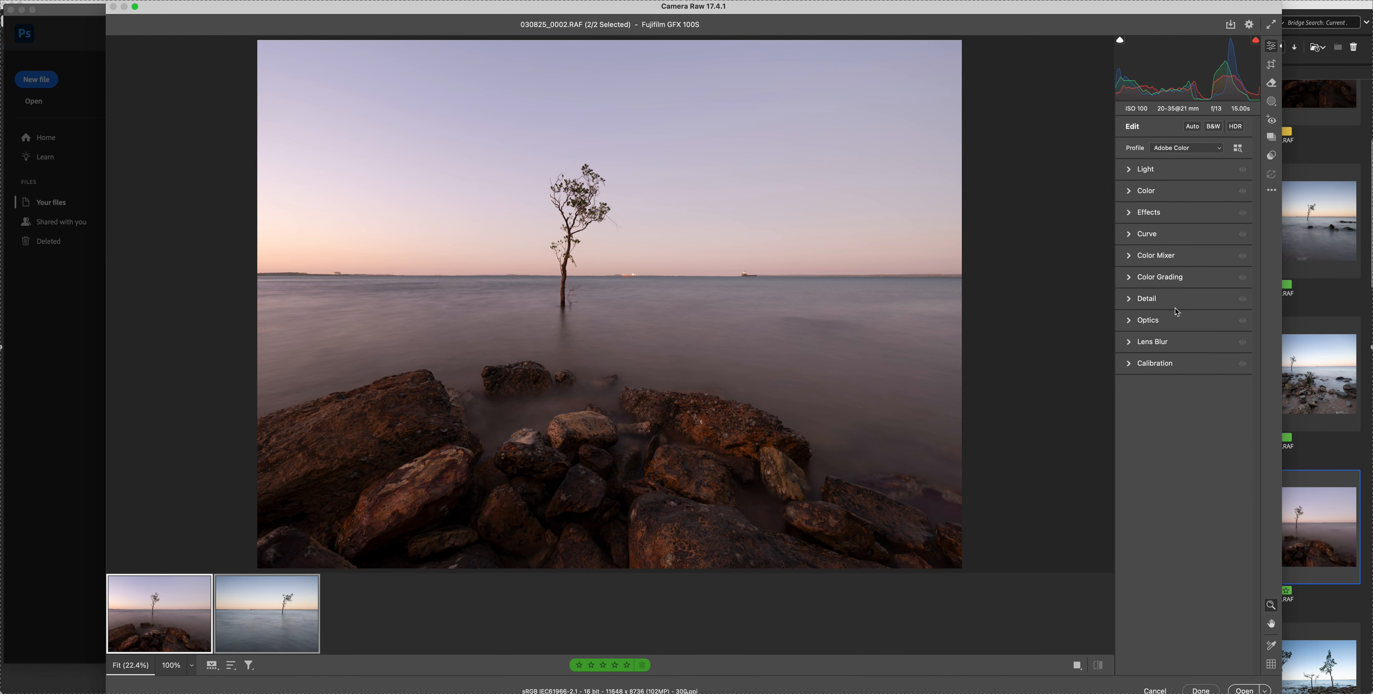
click(1149, 171)
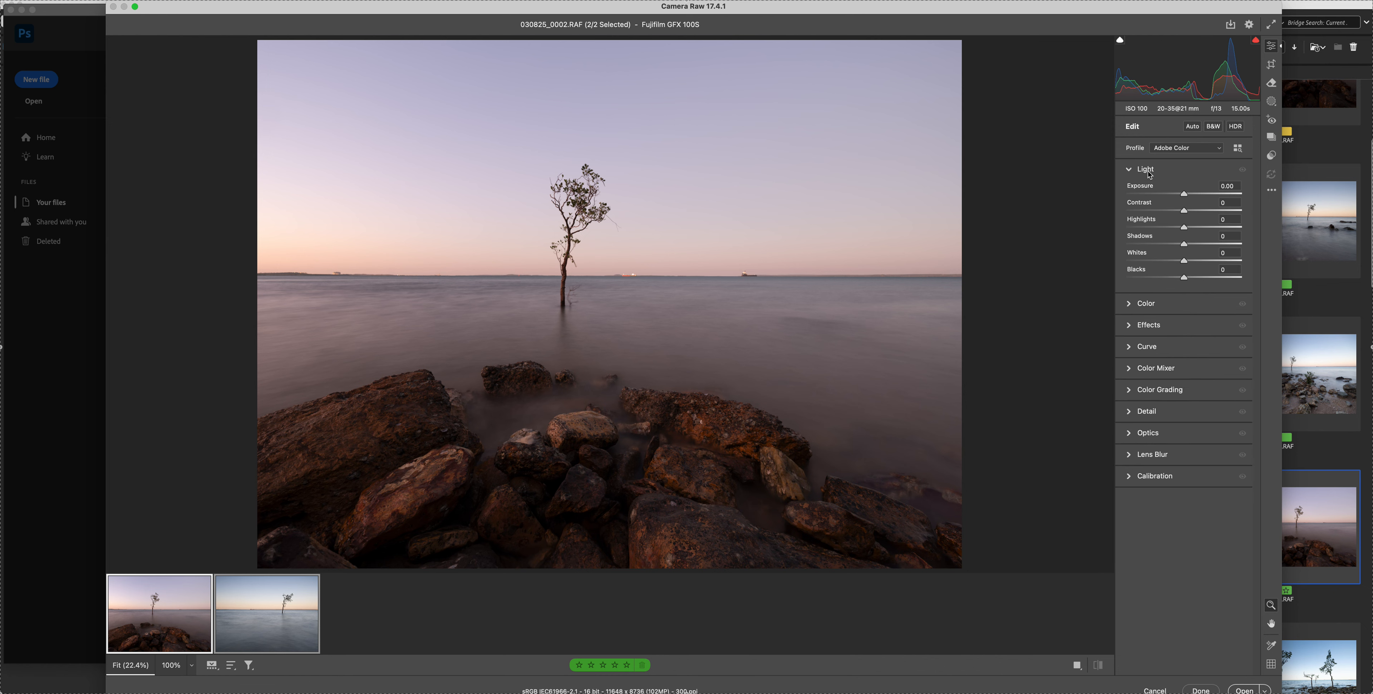
Straighten the rocky foreground photo by drawing a straightening line along its sea horizon.
click(143, 613)
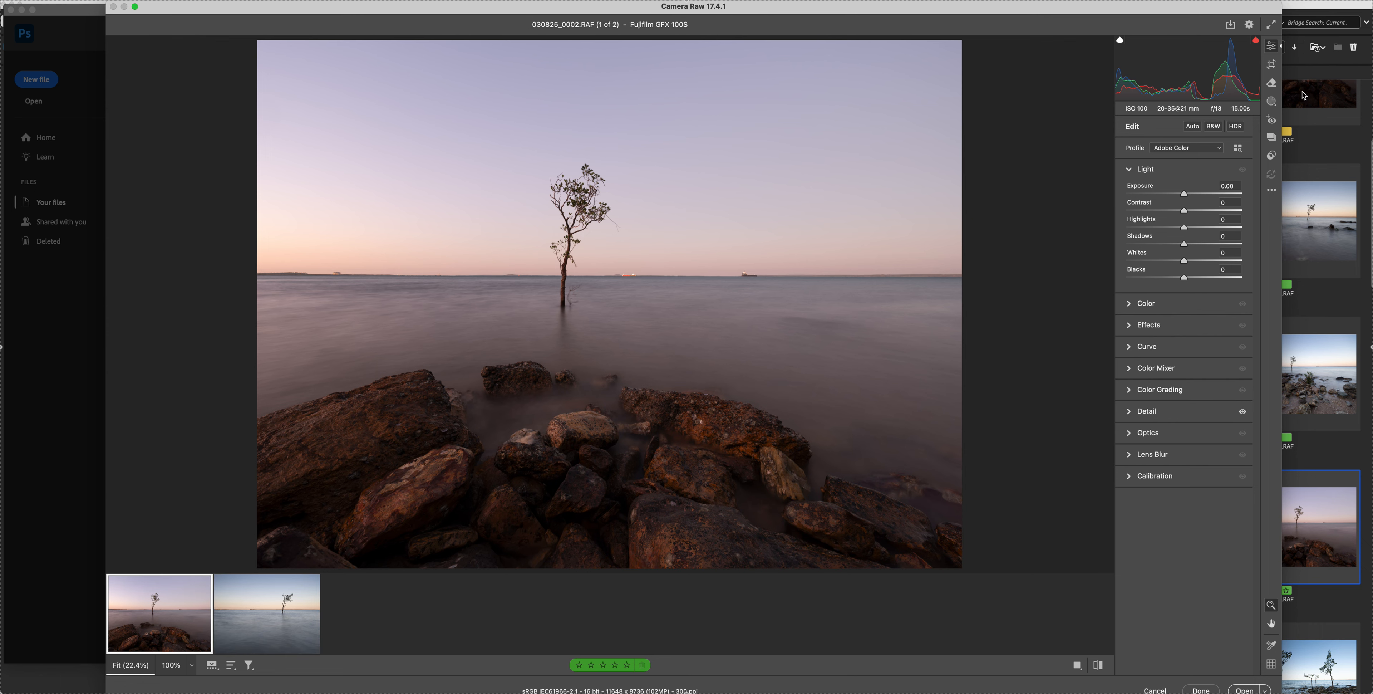
click(1268, 69)
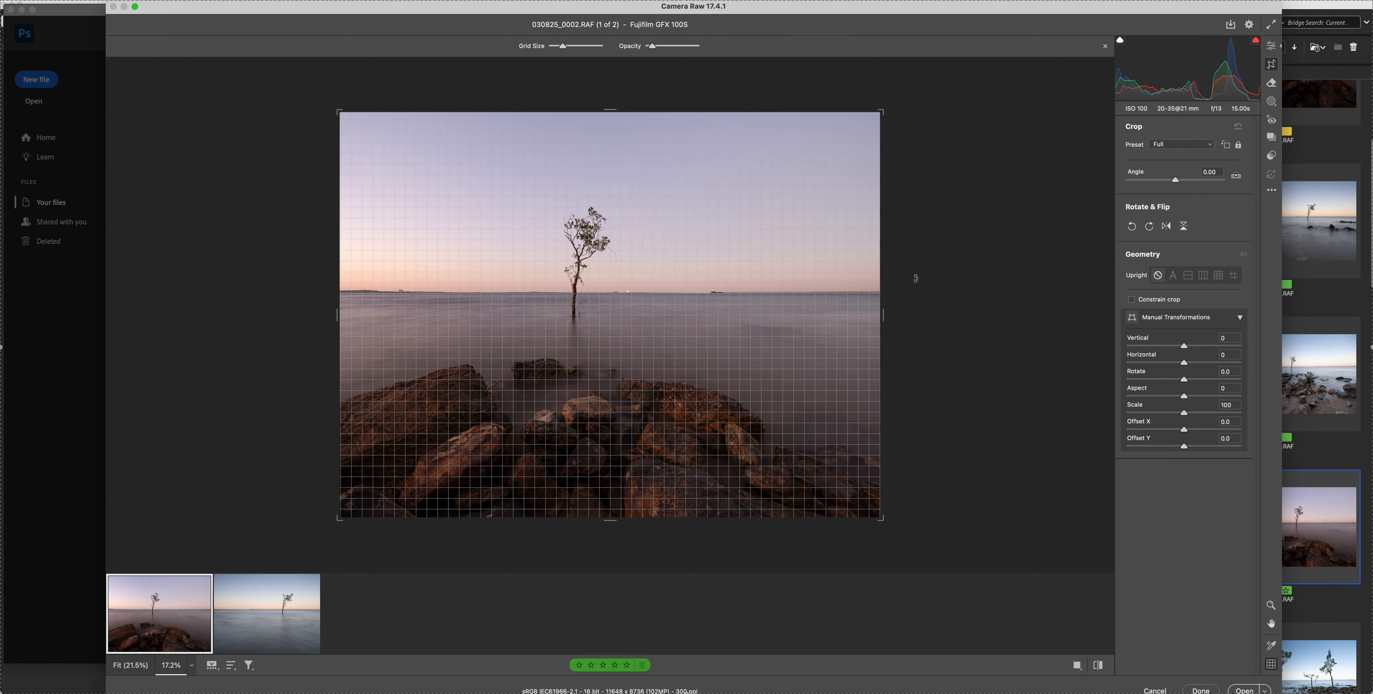
key(super+equal)
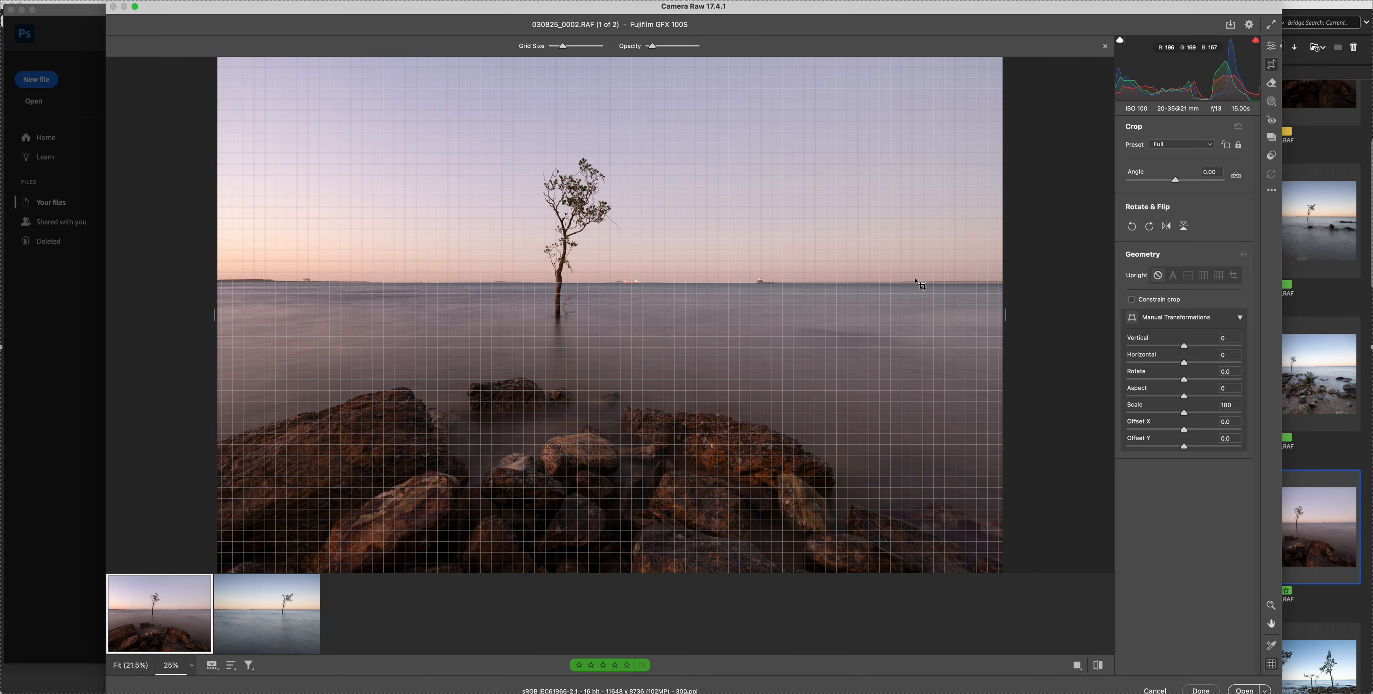
key(super+equal)
key(super+minus)
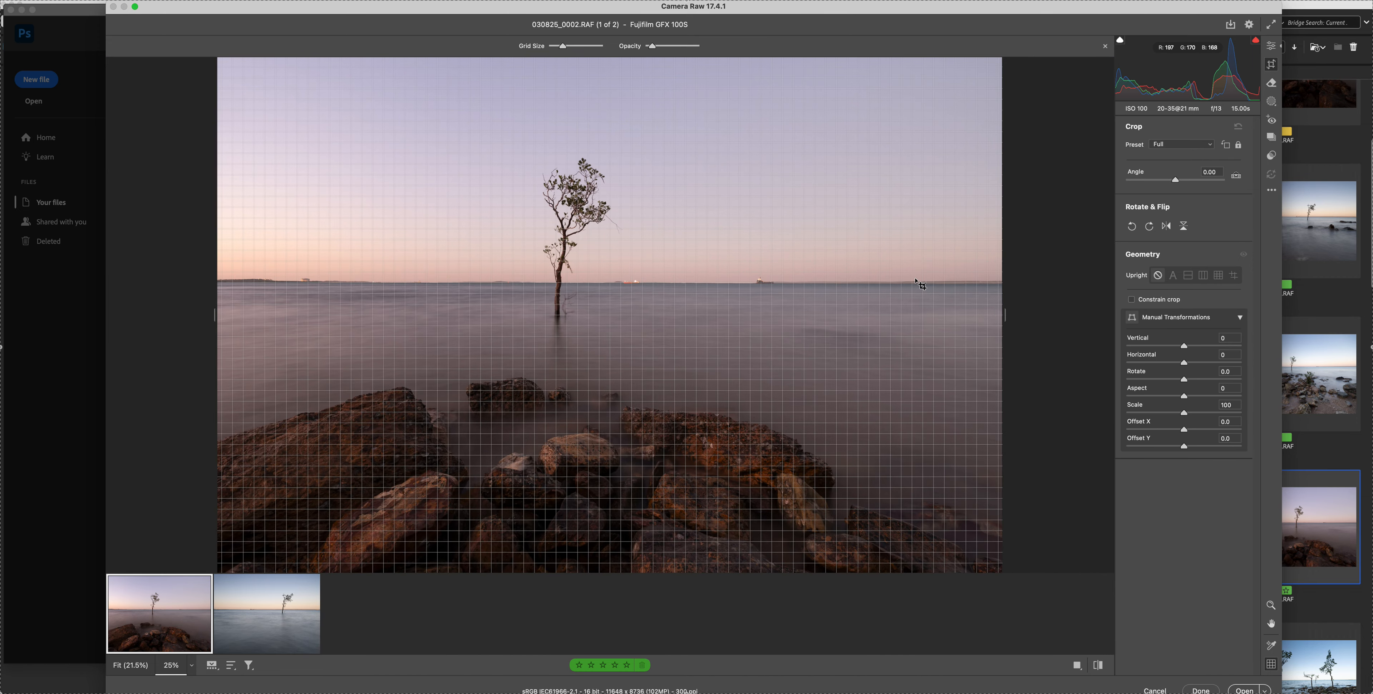
click(1237, 175)
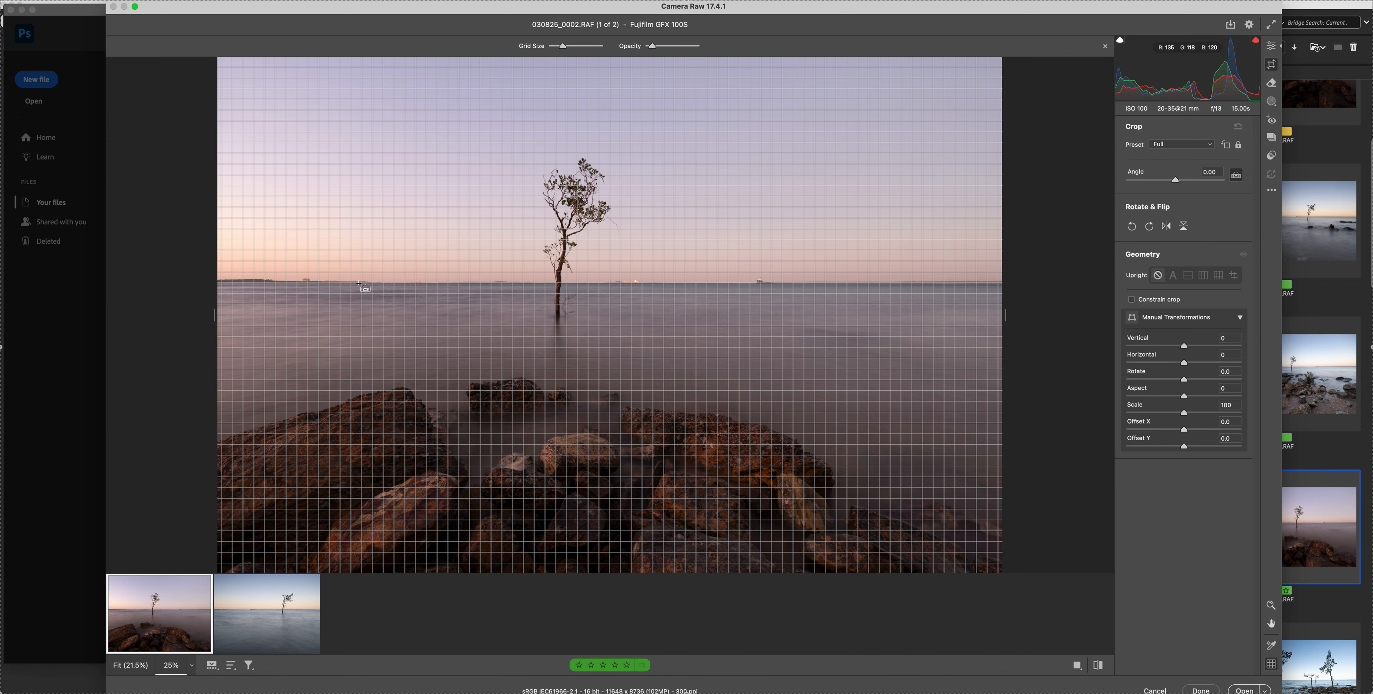
drag(359, 283, 988, 284)
Straighten the open-water tree photo along its sea horizon and return to the editing controls.
mouse_move(322, 579)
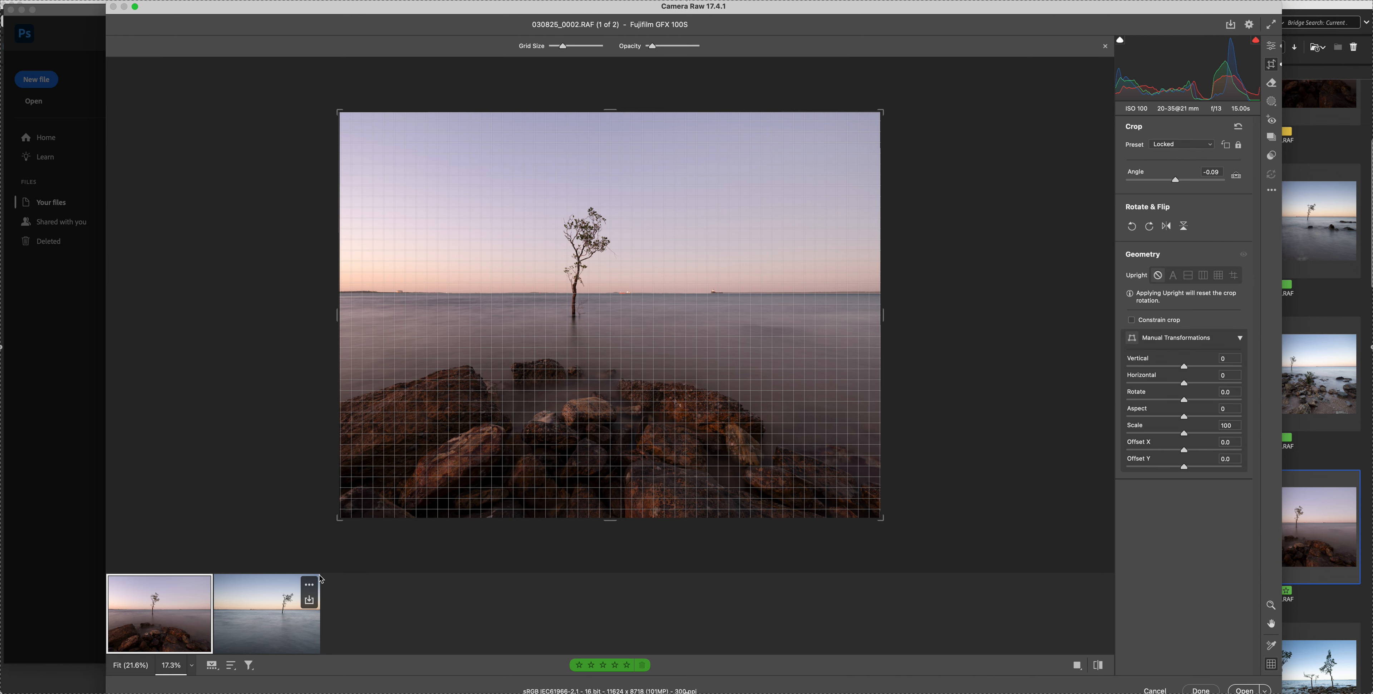
click(251, 592)
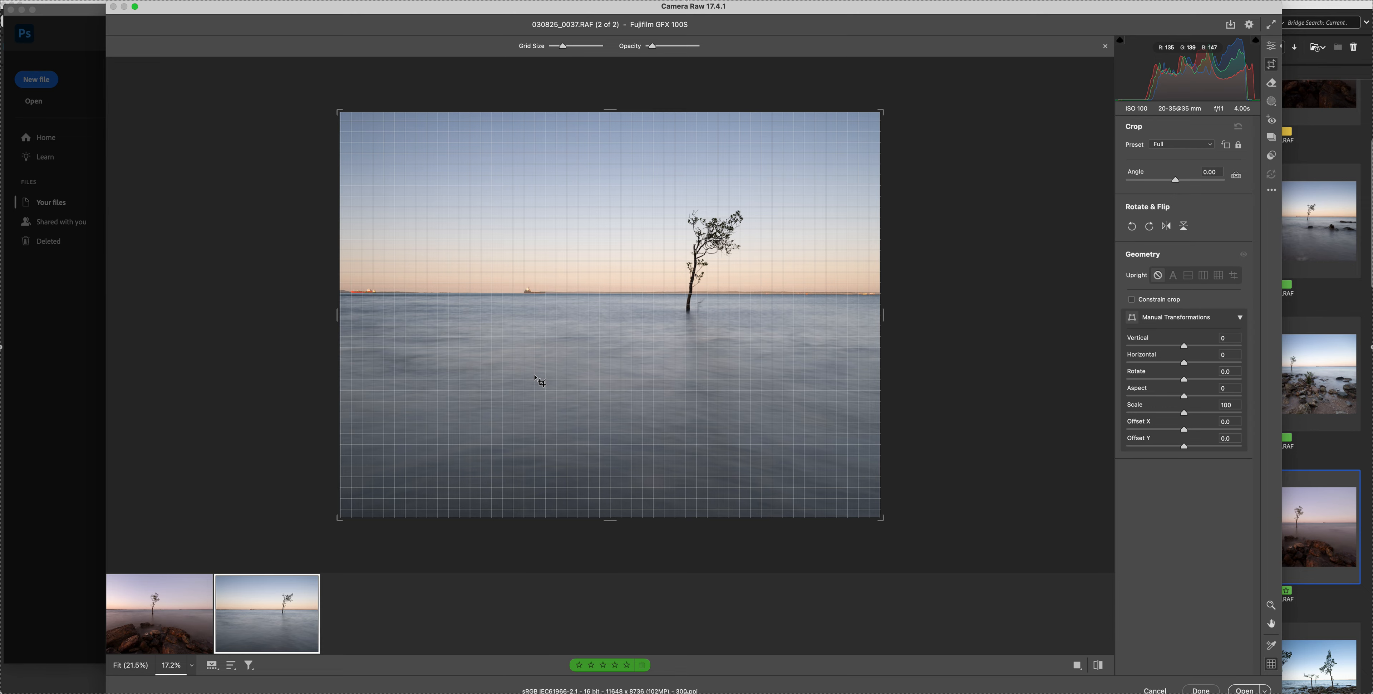
key(super+equal)
key(super+equal)
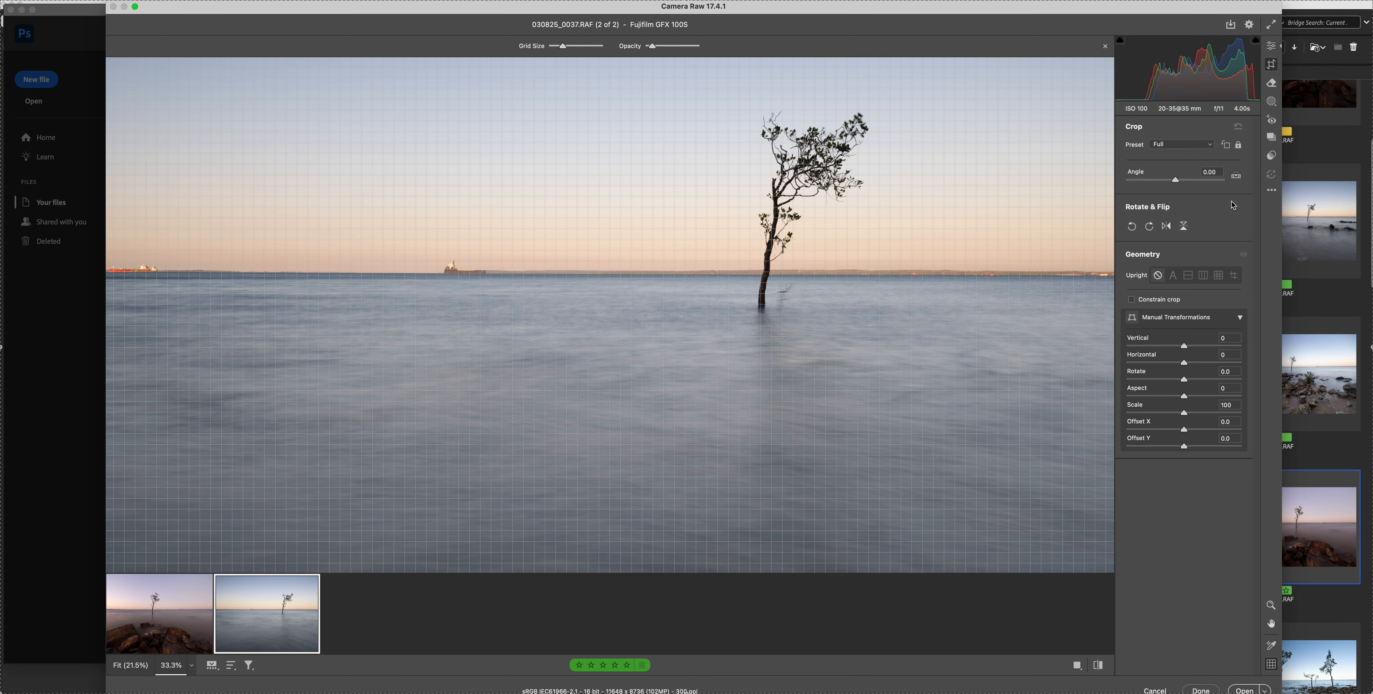
click(1237, 175)
drag(169, 275, 1084, 277)
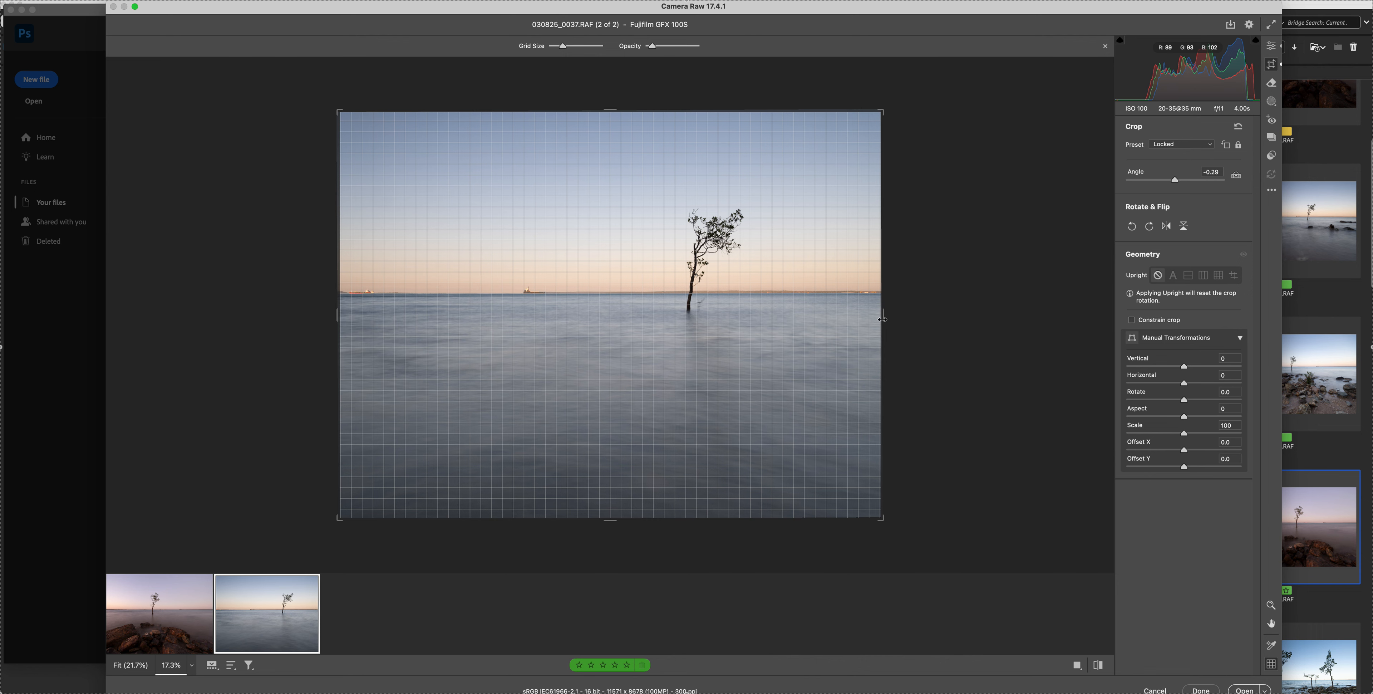
click(1272, 46)
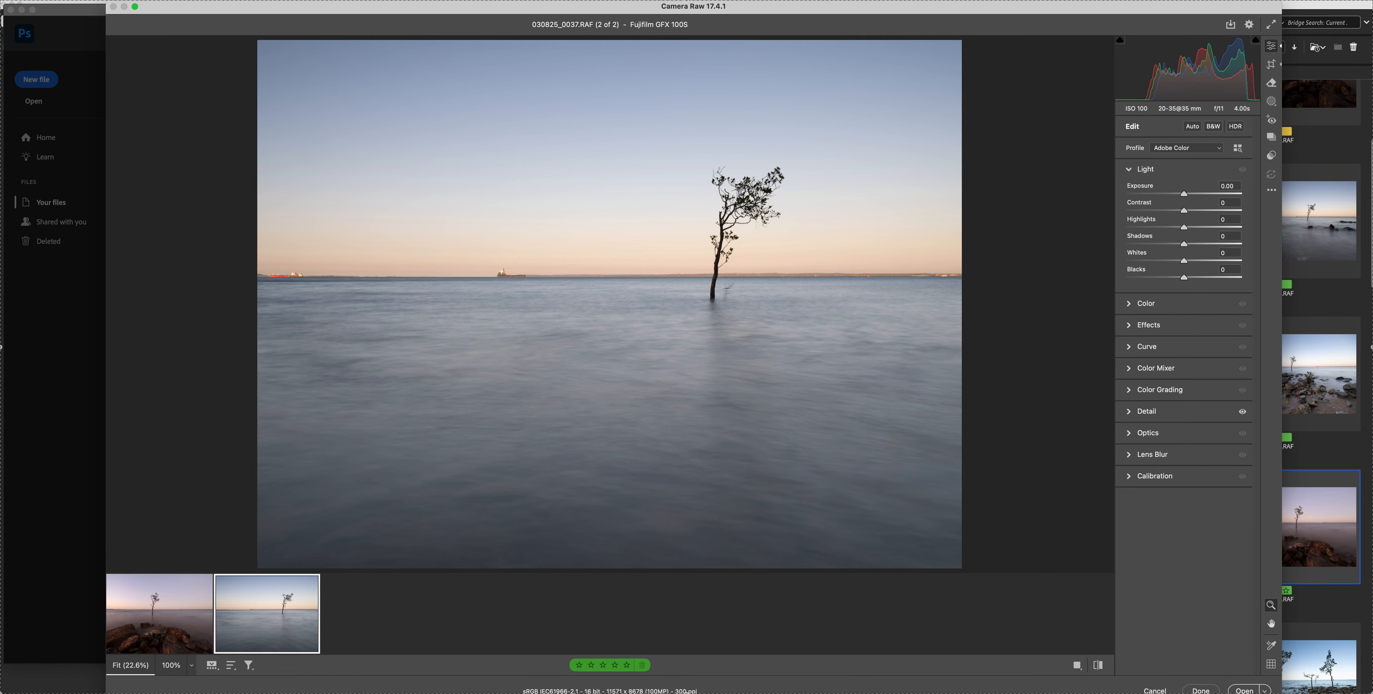
Check the colour space, bit depth and resolution in the workflow preferences, leaving them unchanged.
click(687, 690)
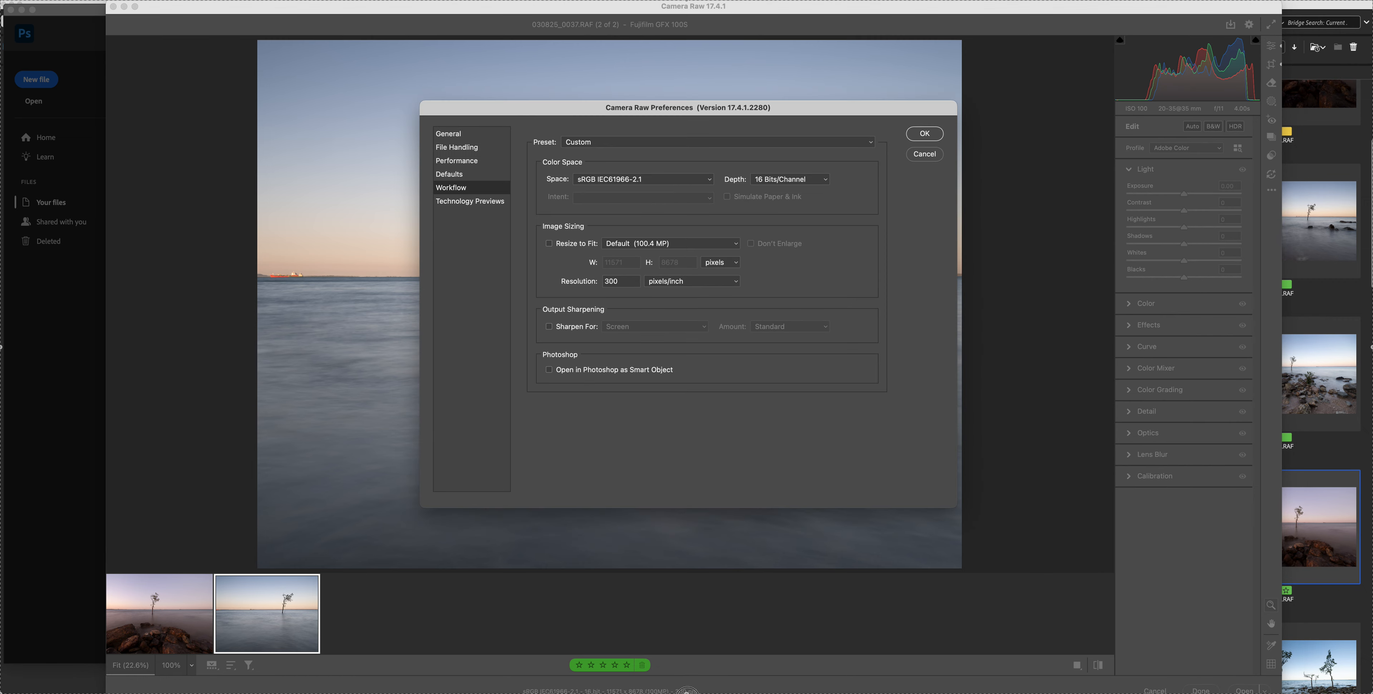
click(926, 154)
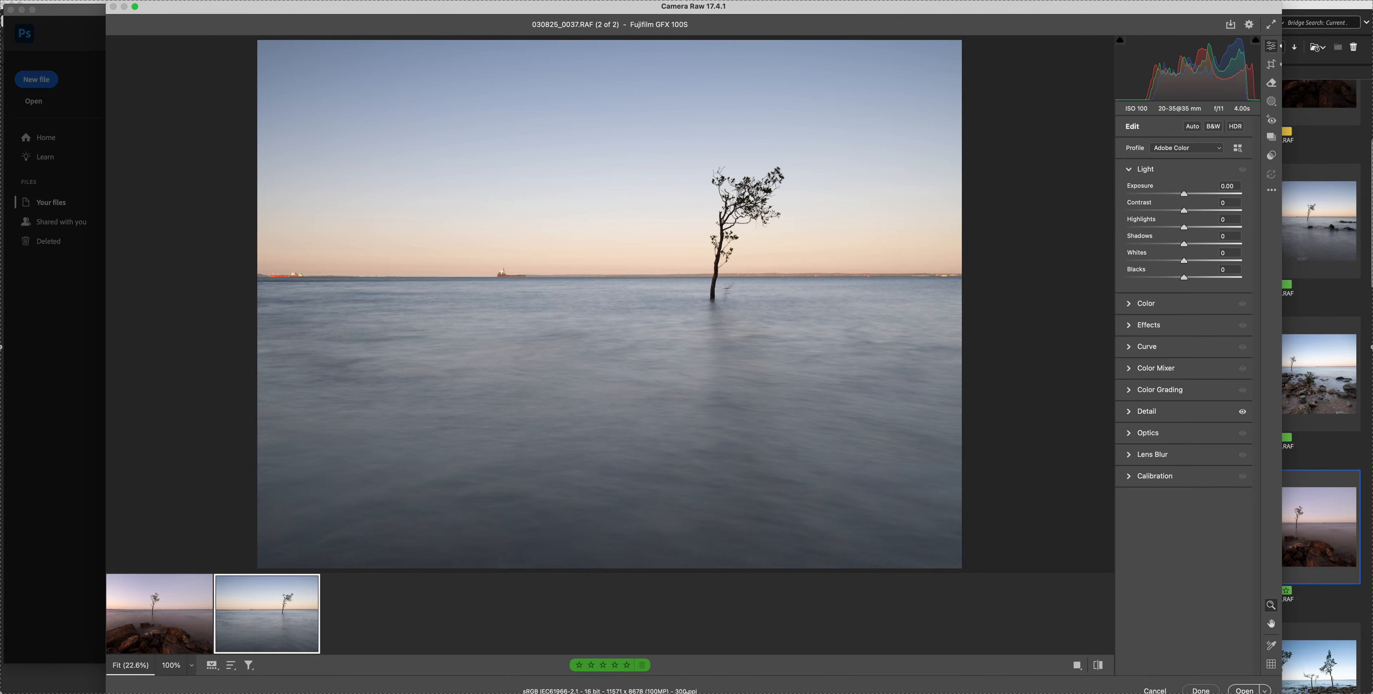
key(Escape)
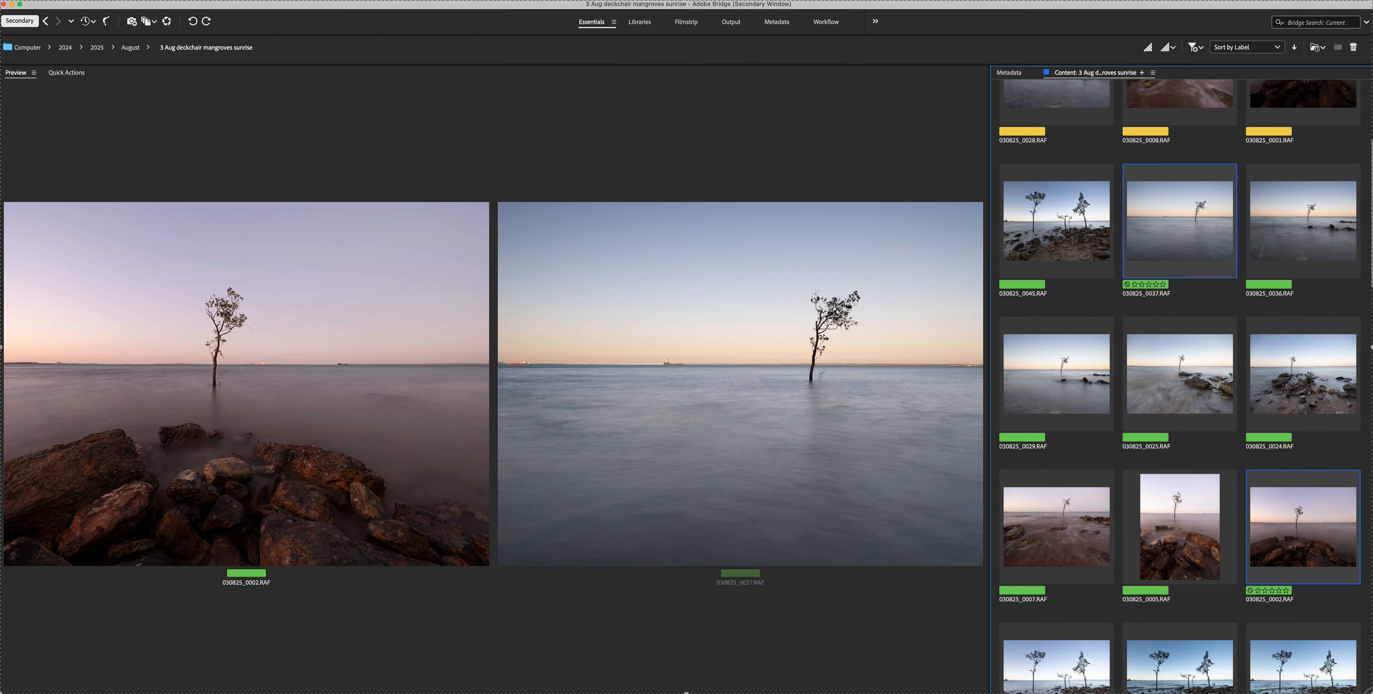
scroll(1181, 384, down, 5)
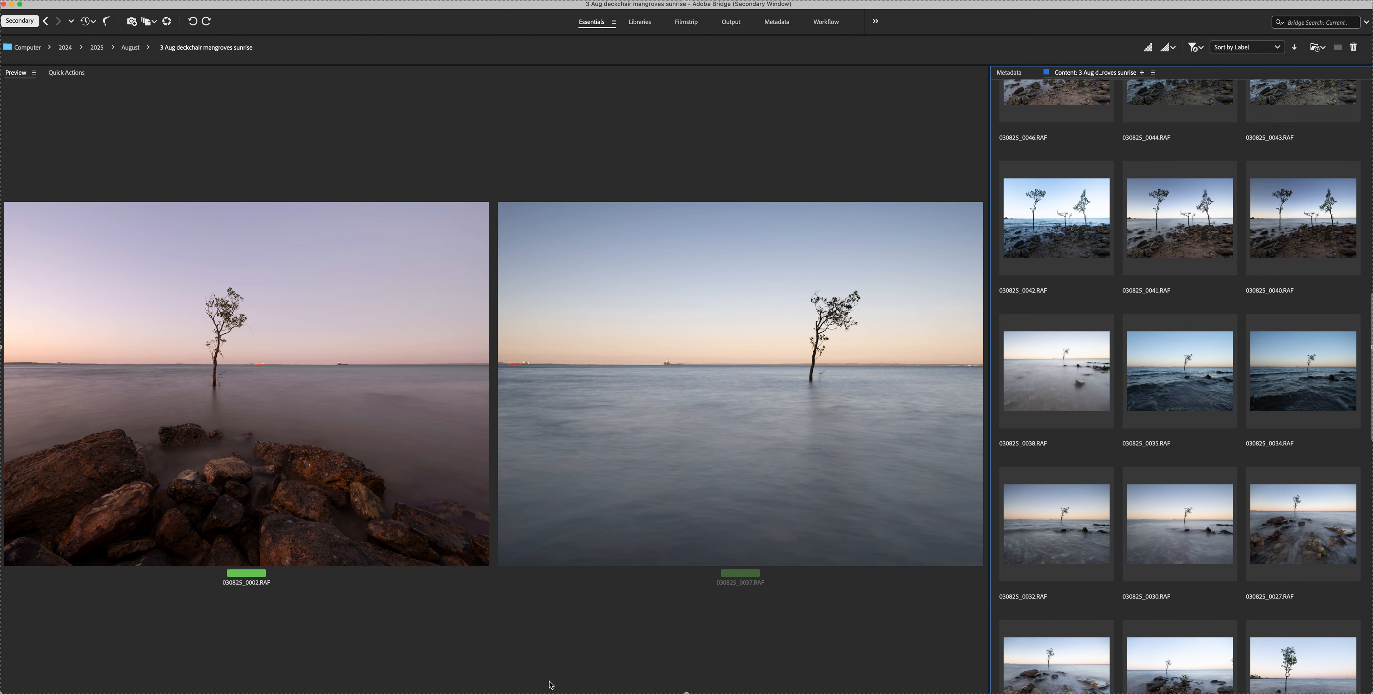
key(super+r)
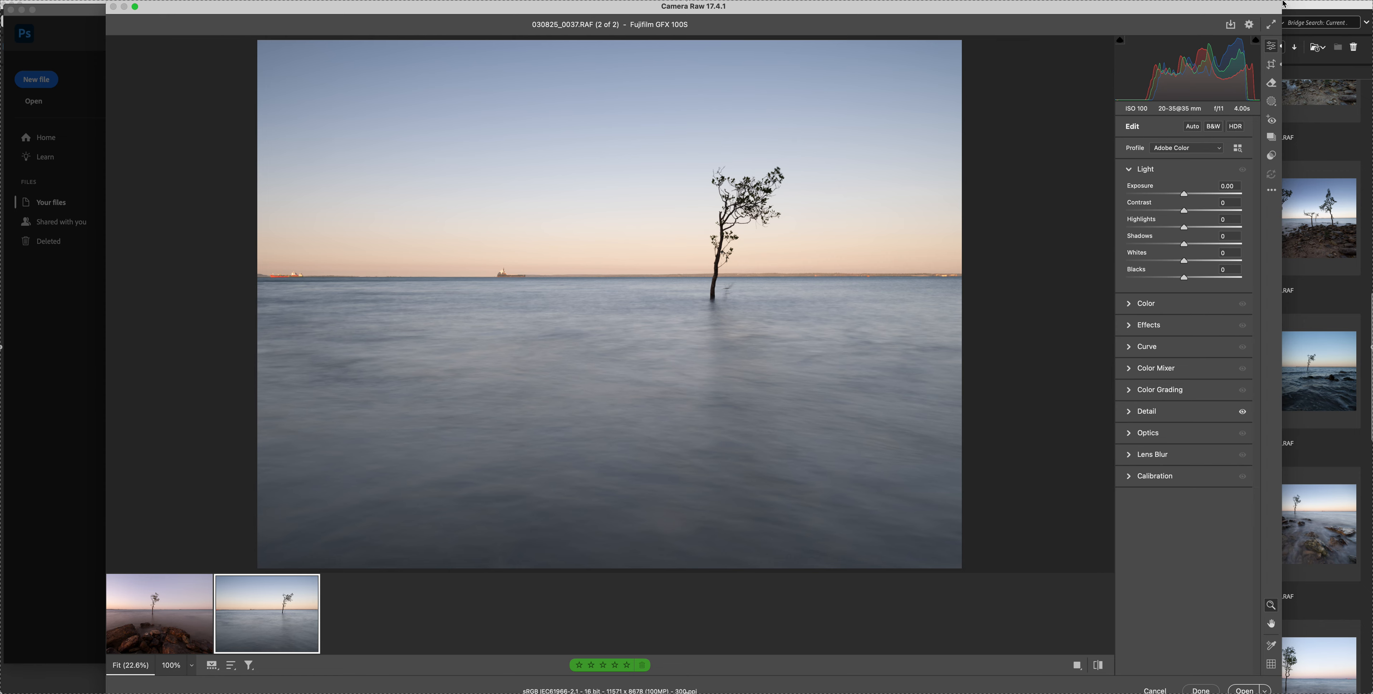
Shrink the Camera Raw window so that its whole lower edge fits on the screen.
drag(1282, 7, 1228, 12)
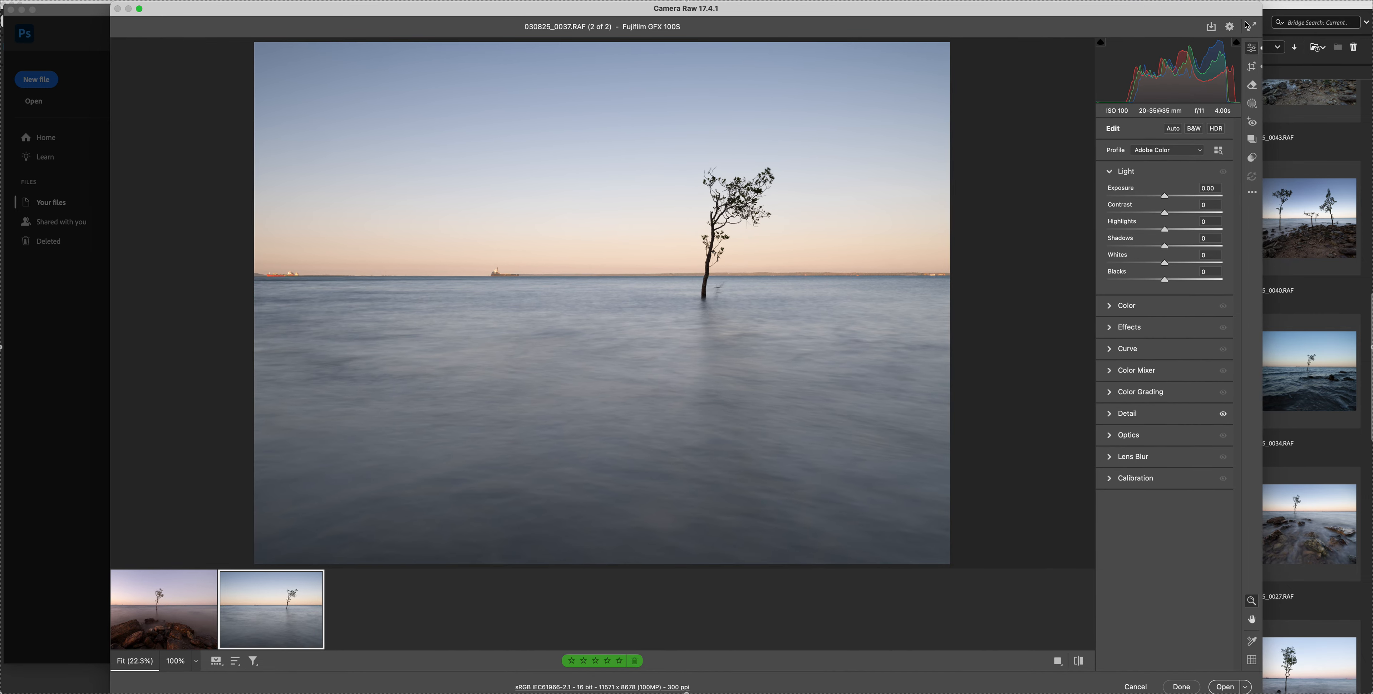
drag(1261, 2, 1232, 11)
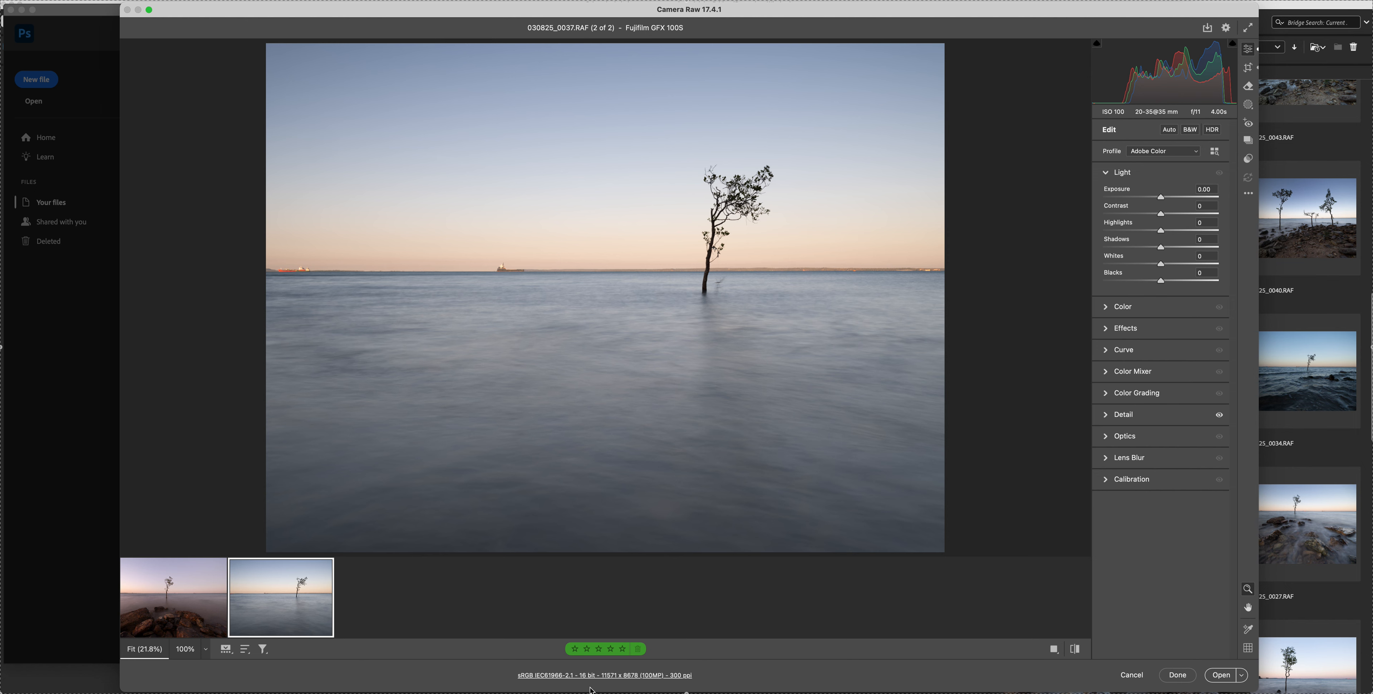
On the rocky foreground photo, set Whites to -33, Shadows to +32 and Exposure to +0.25.
click(145, 599)
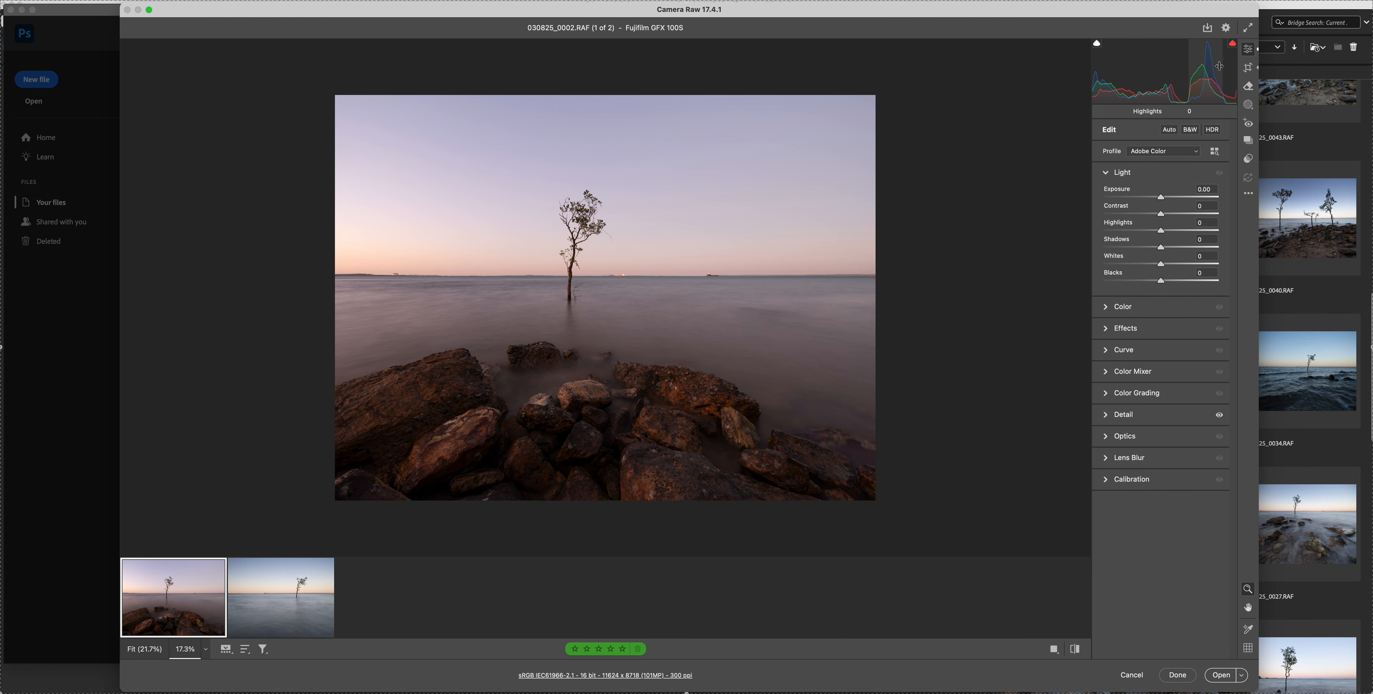
click(1144, 265)
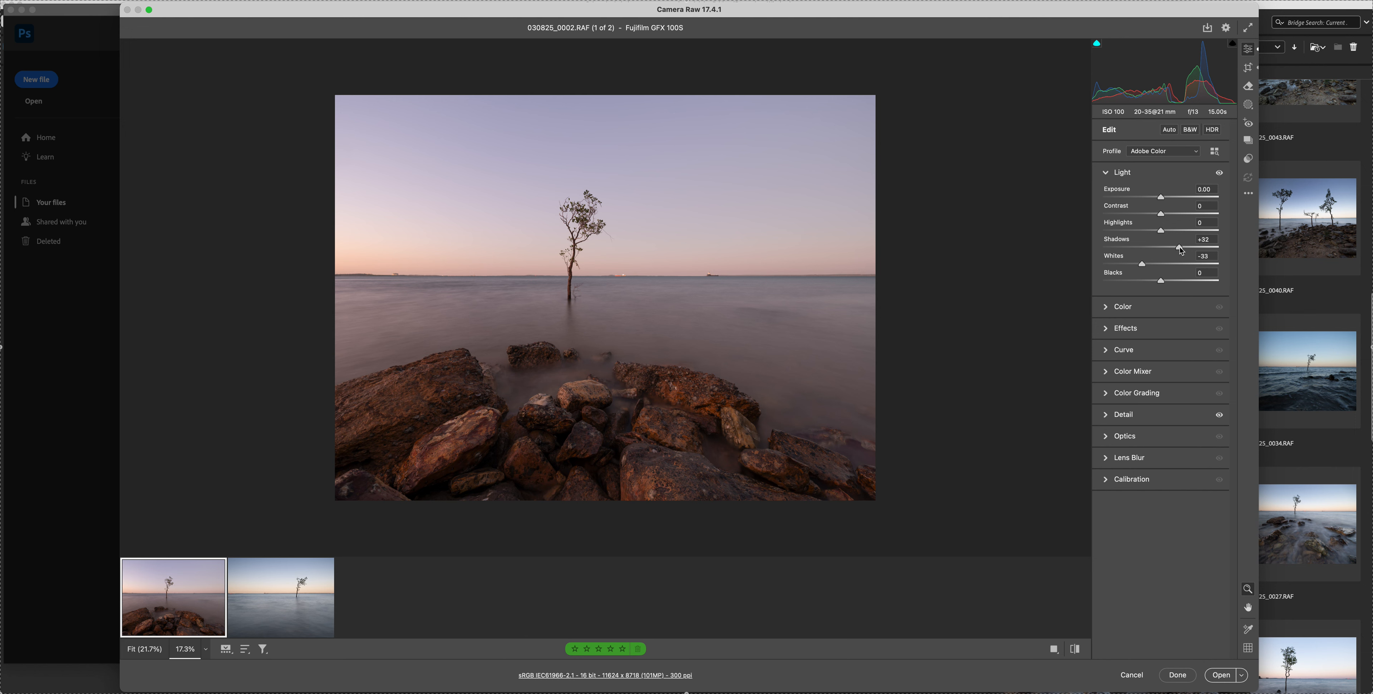
drag(1163, 198, 1166, 201)
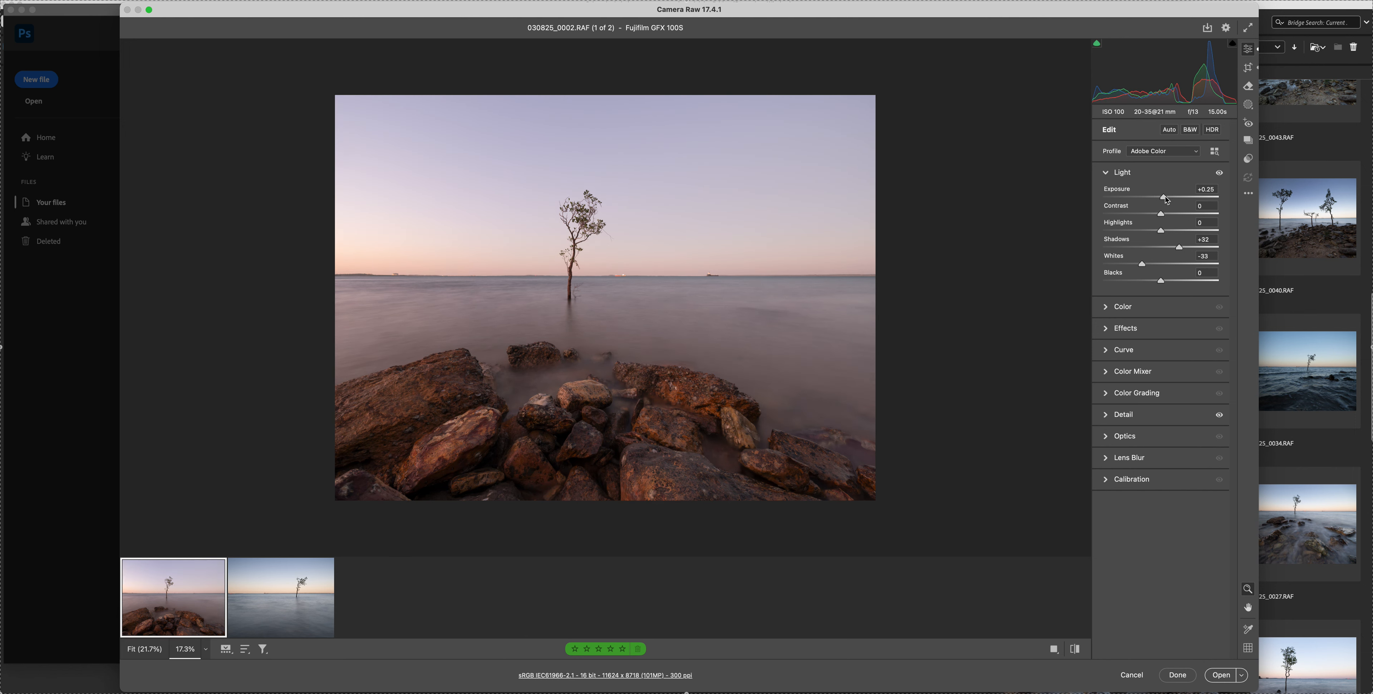
key(F1)
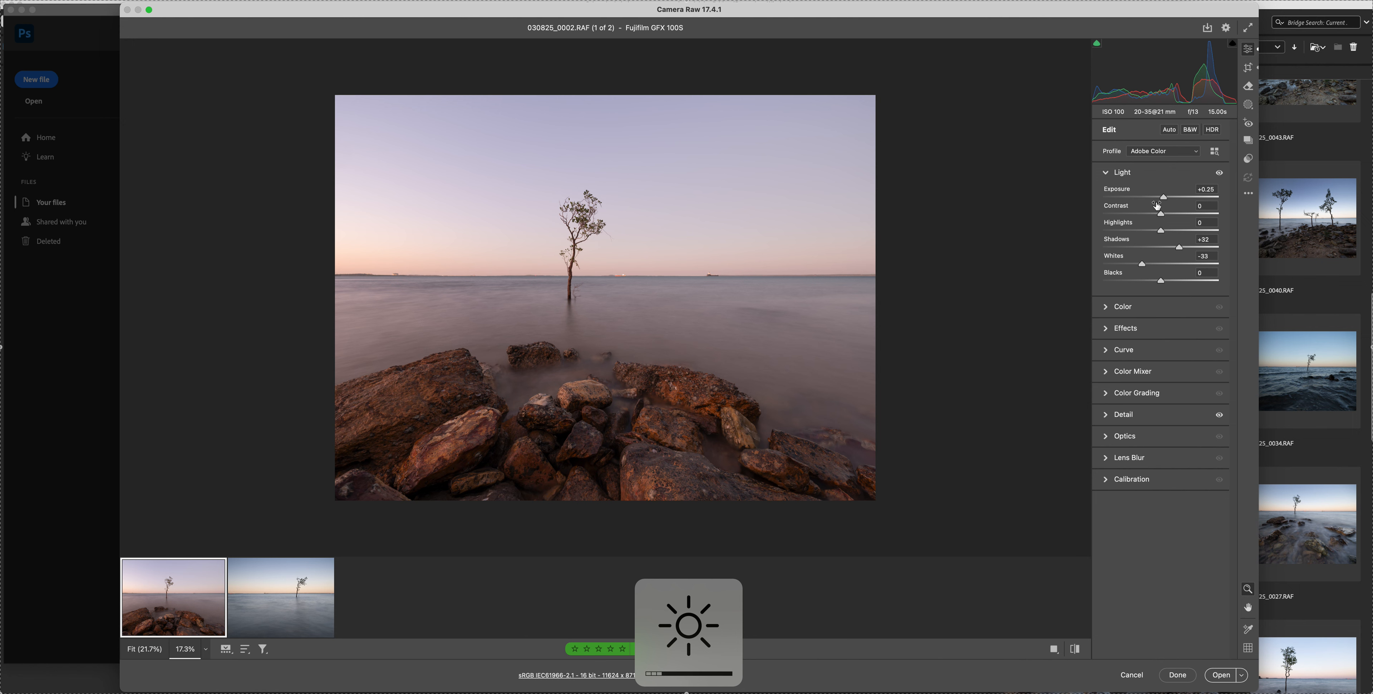
click(1167, 200)
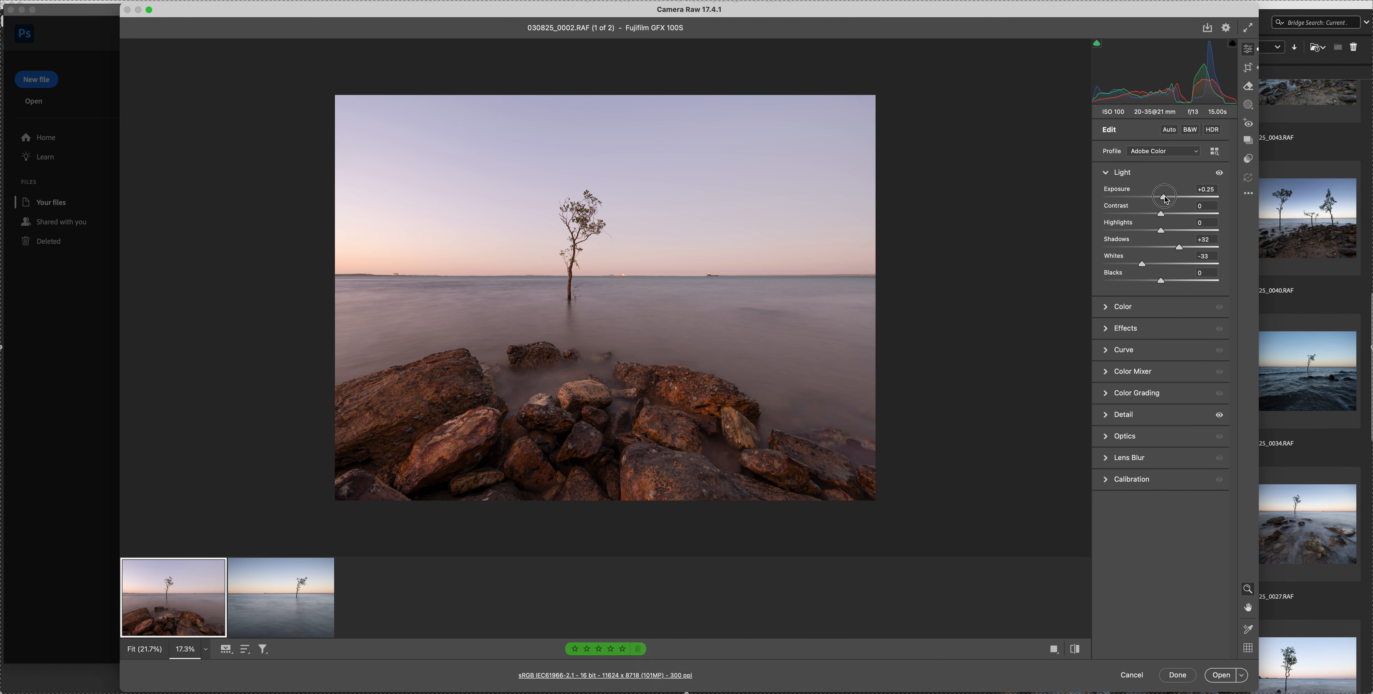
Fine-tune the rocky photo's light by raising Exposure slightly, lowering Highlights and adding a little Contrast.
drag(1167, 199, 1169, 199)
drag(1161, 230, 1132, 265)
click(1169, 215)
Adjust the rocky photo's colour temperature and tint, and choose a white balance option.
click(1123, 309)
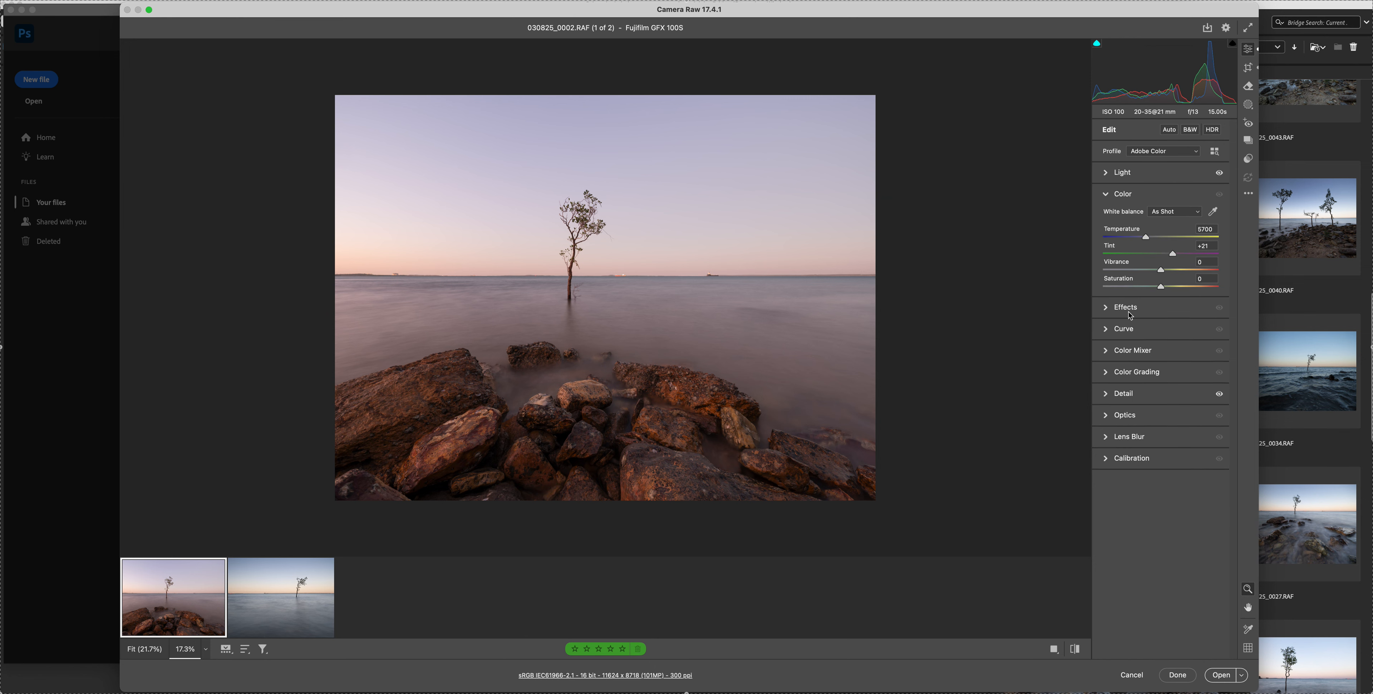
click(1147, 239)
drag(1174, 254, 1172, 257)
click(1163, 213)
click(1176, 128)
Switch to the single-tree open-water photo and set its white balance to Auto.
click(282, 586)
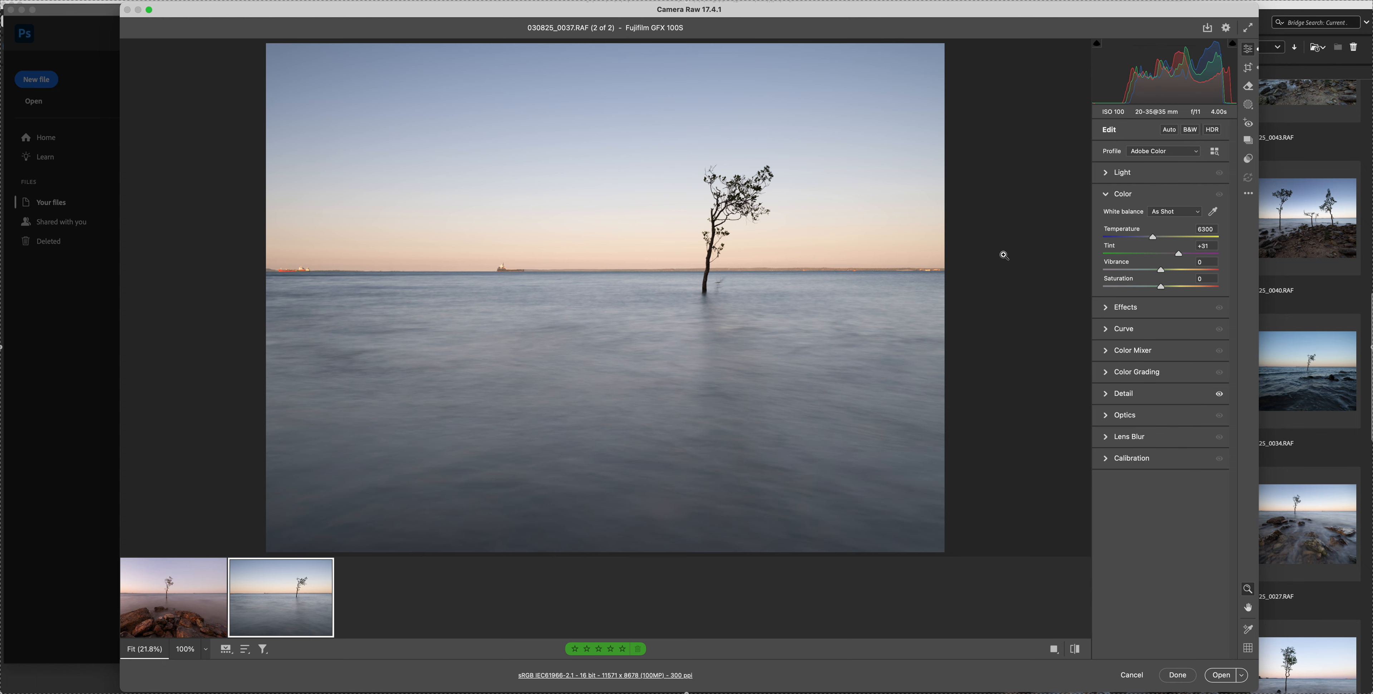
click(1164, 213)
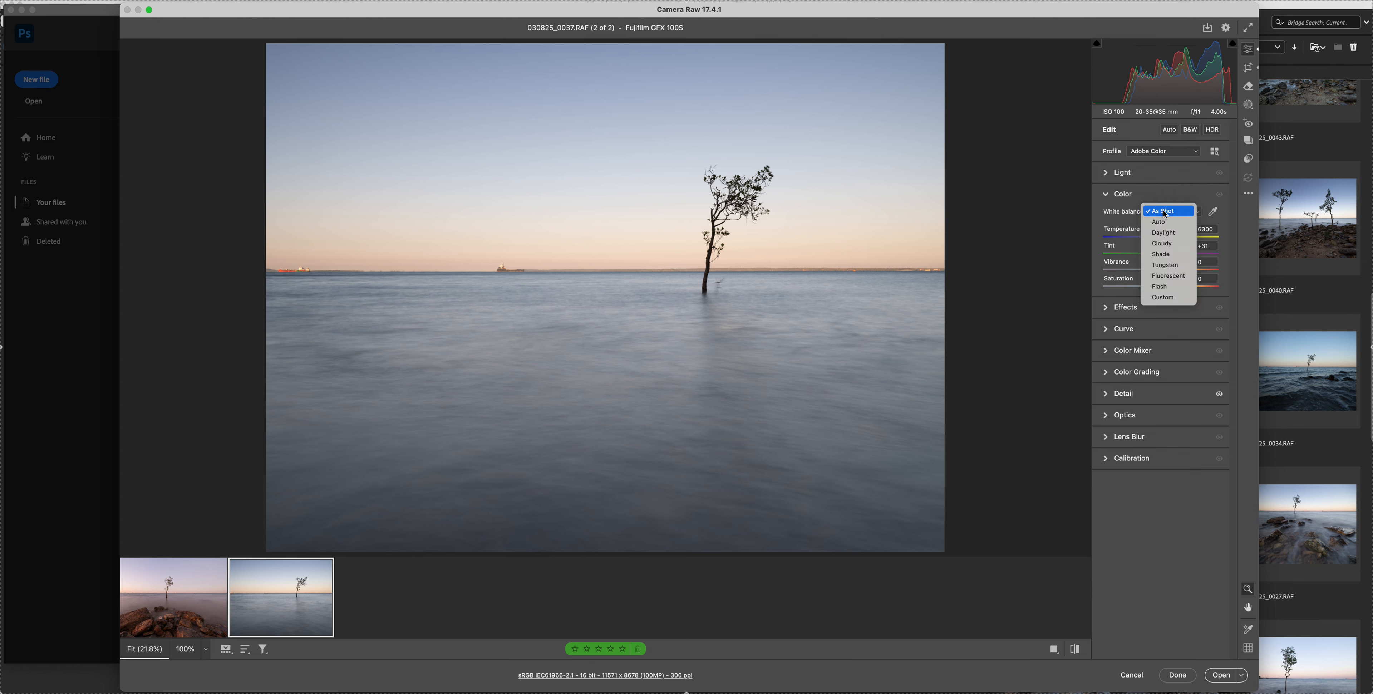
click(1163, 223)
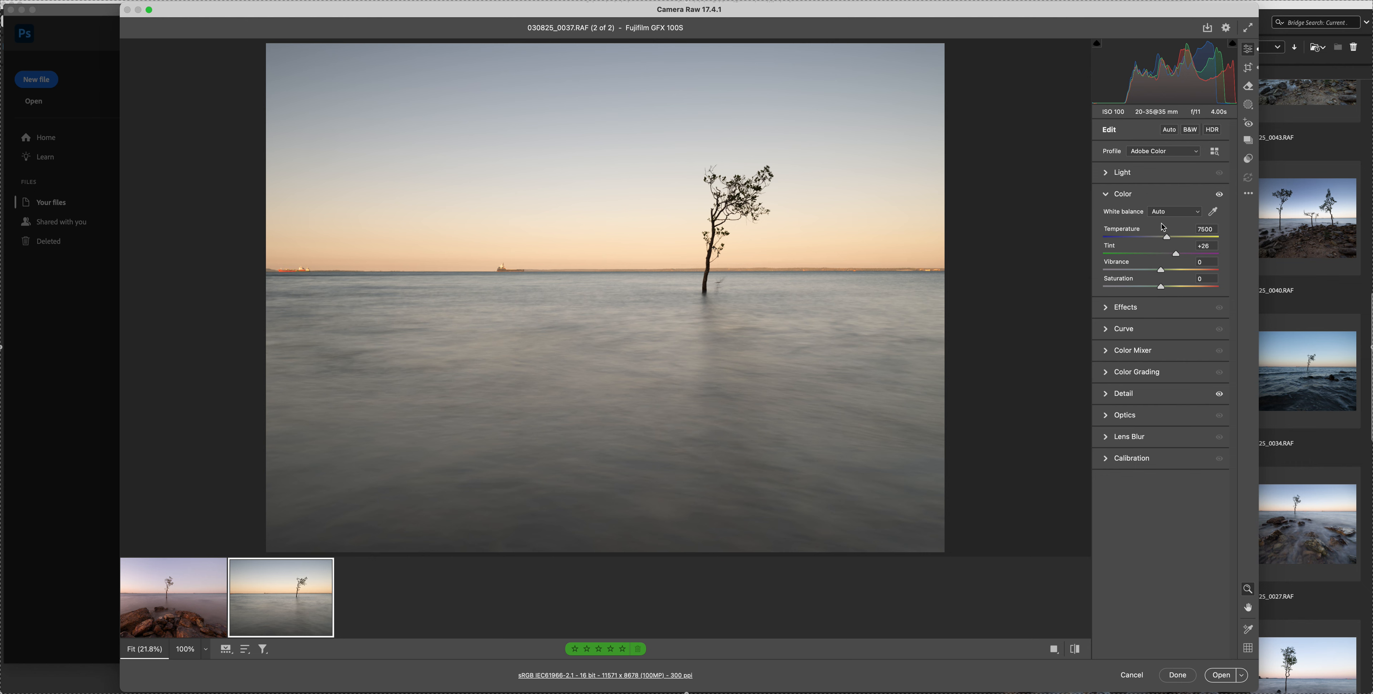
Compare the Daylight, Cloudy, Shade and Auto white balance presets on the open-water photo, ending on As Shot.
click(1164, 212)
click(1167, 224)
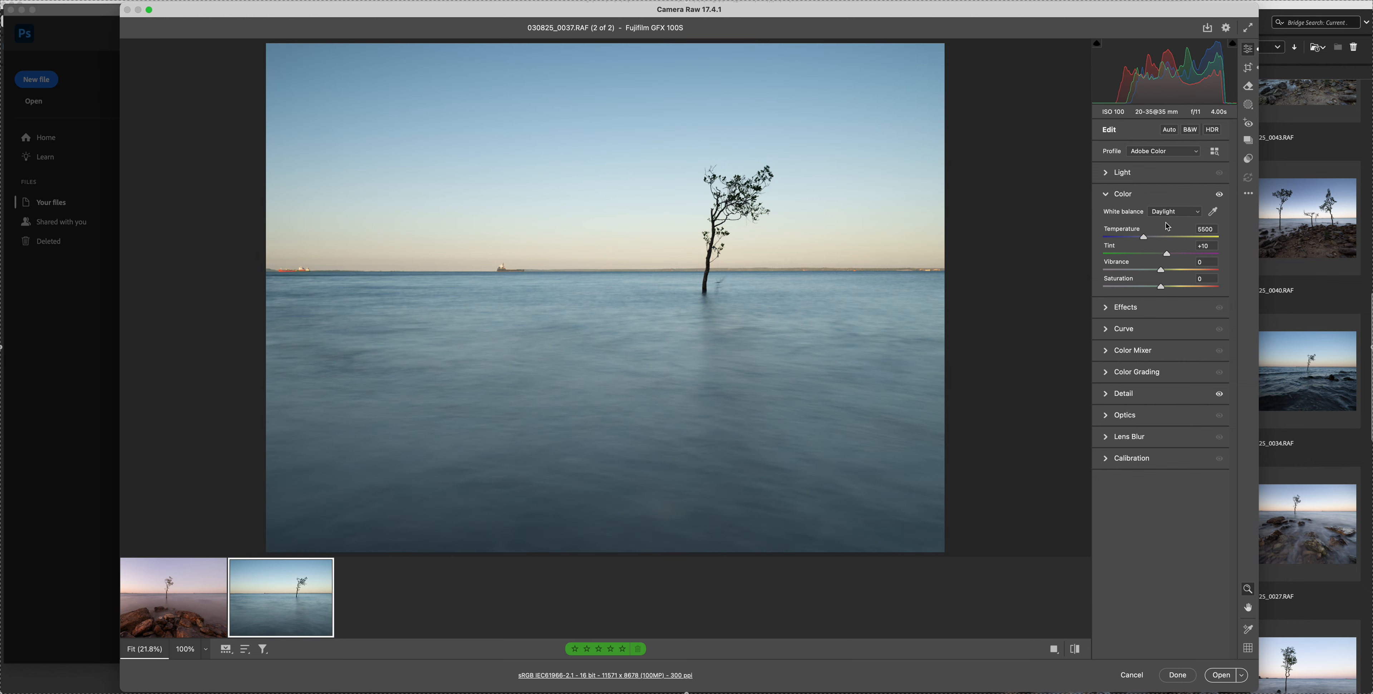
click(1167, 213)
click(1167, 223)
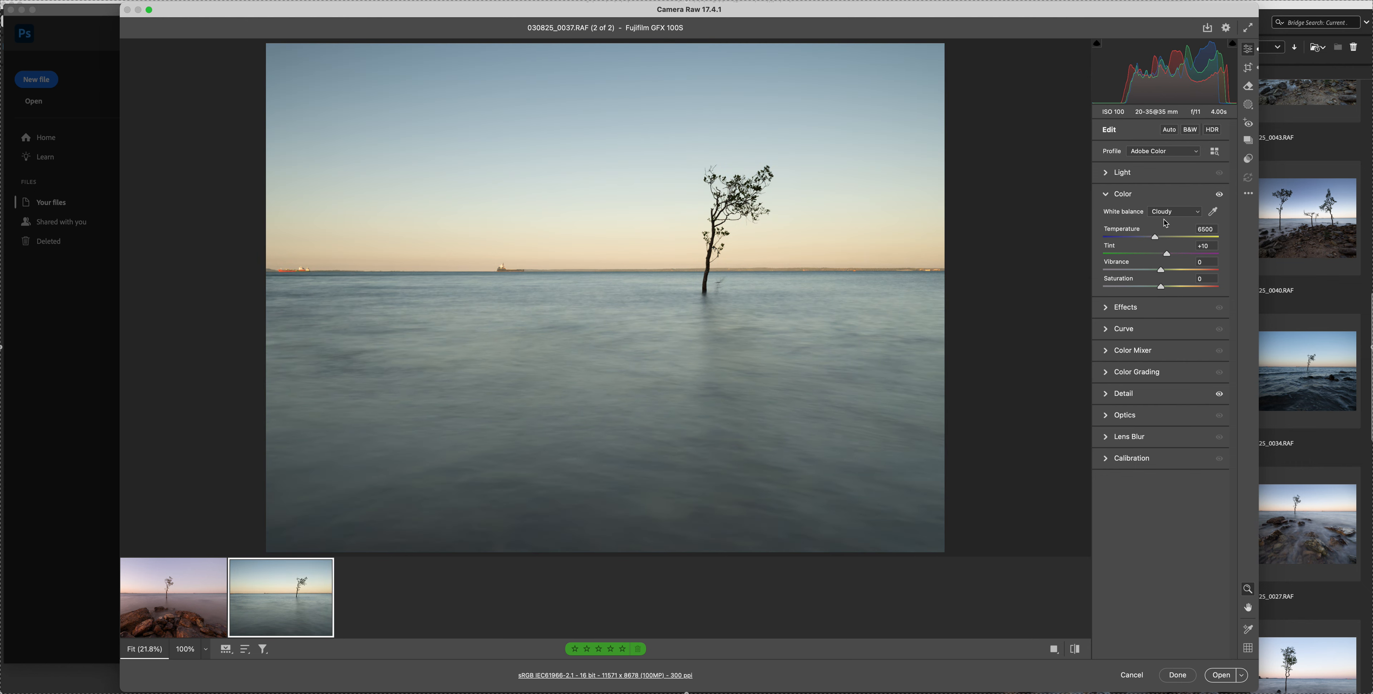
click(1166, 213)
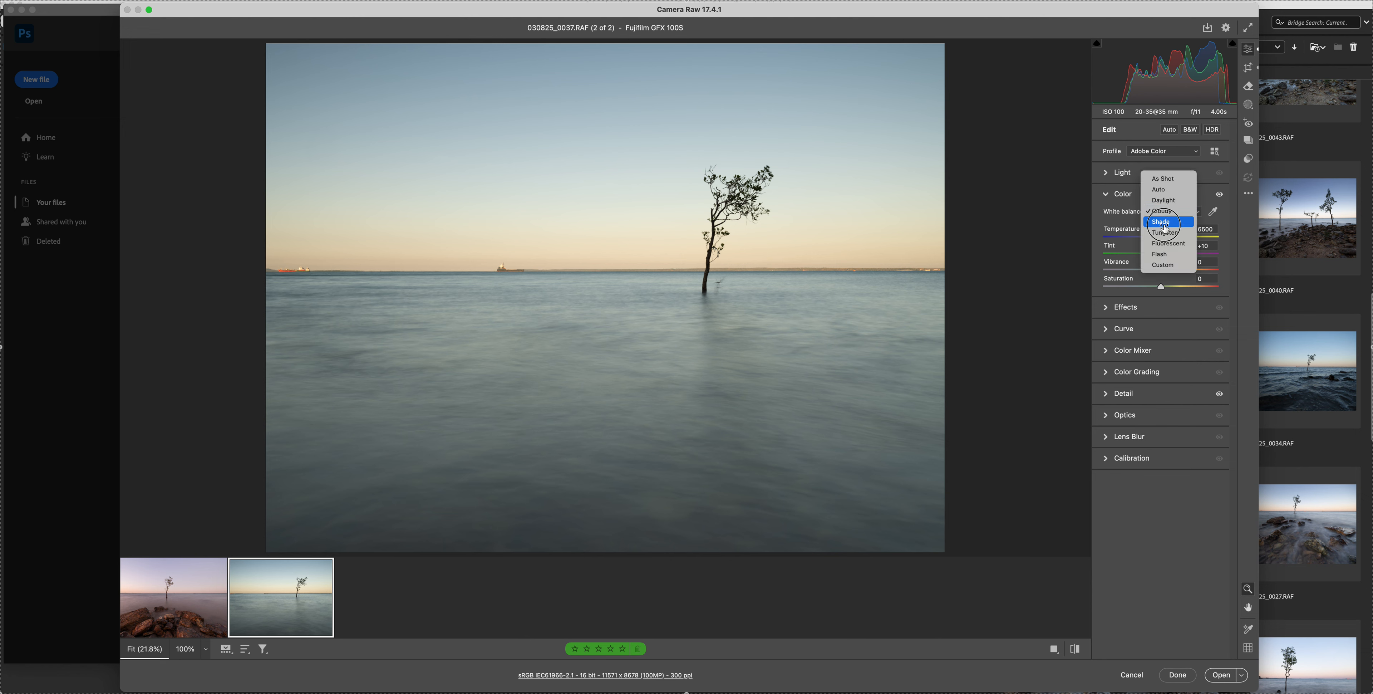
click(1165, 222)
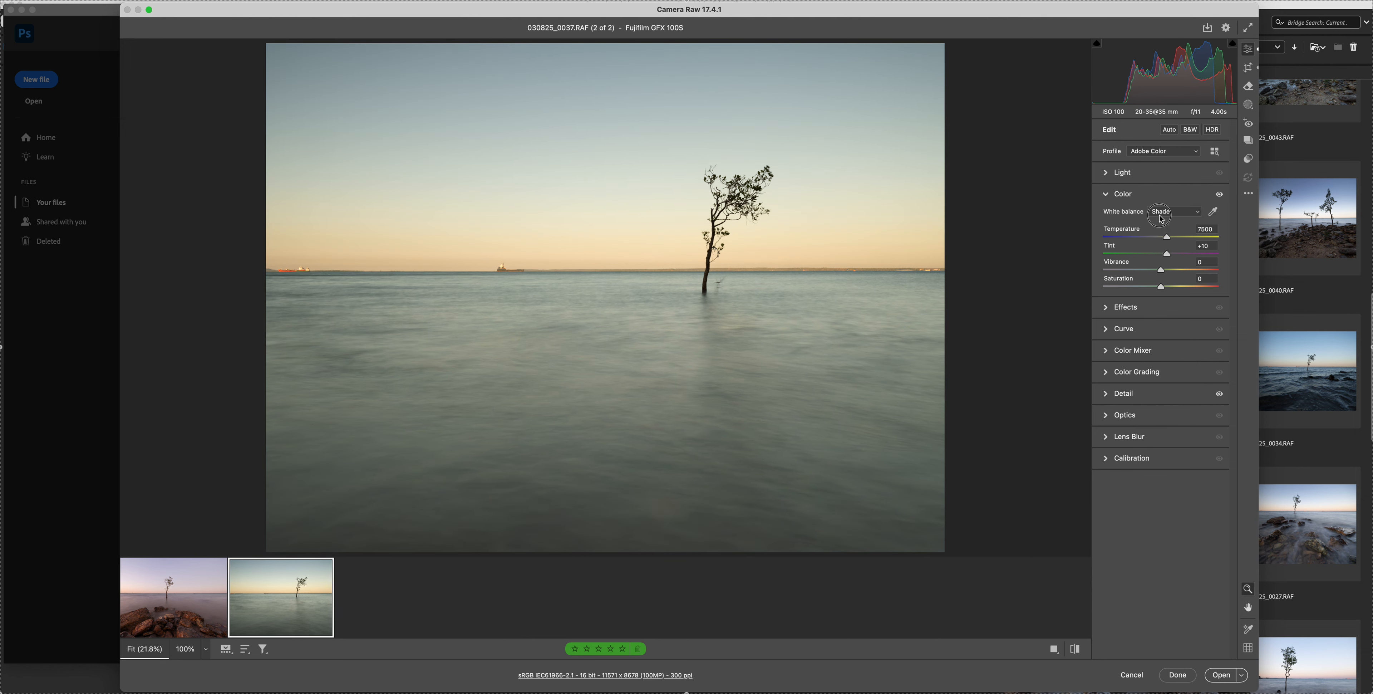
click(1165, 212)
click(1160, 185)
click(1166, 211)
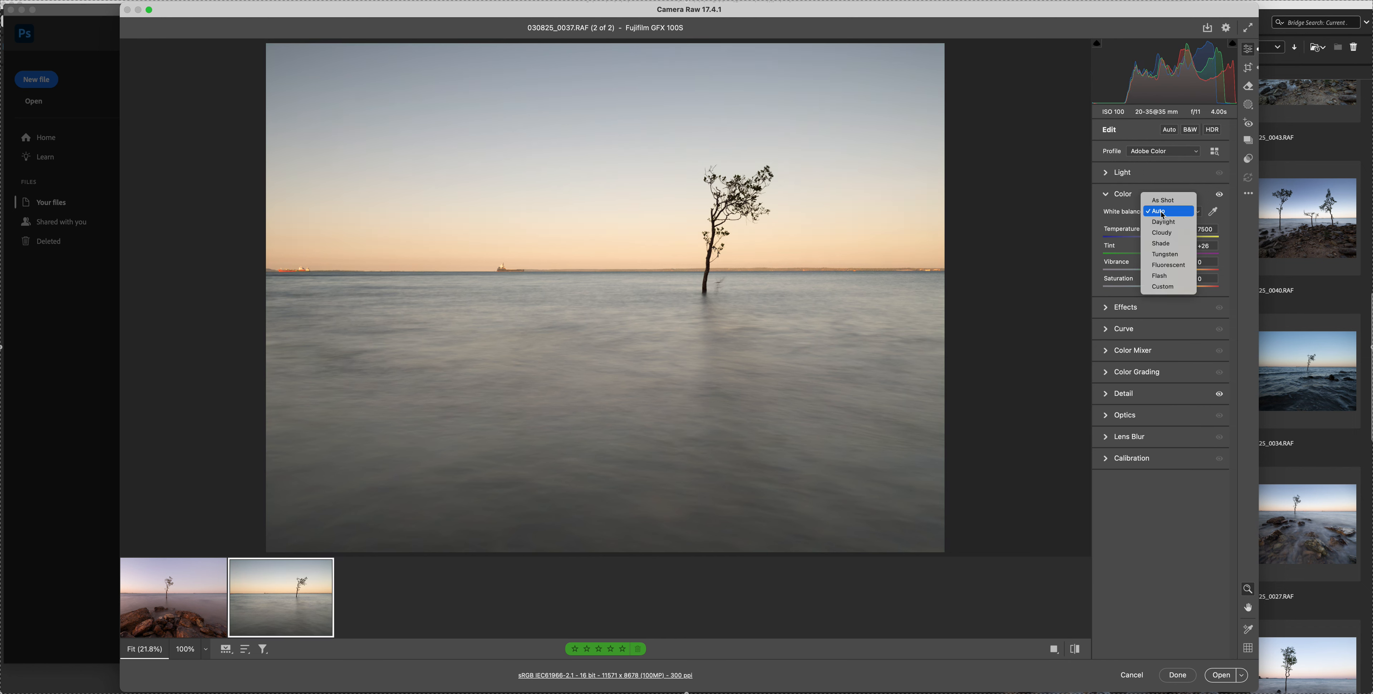
click(1162, 201)
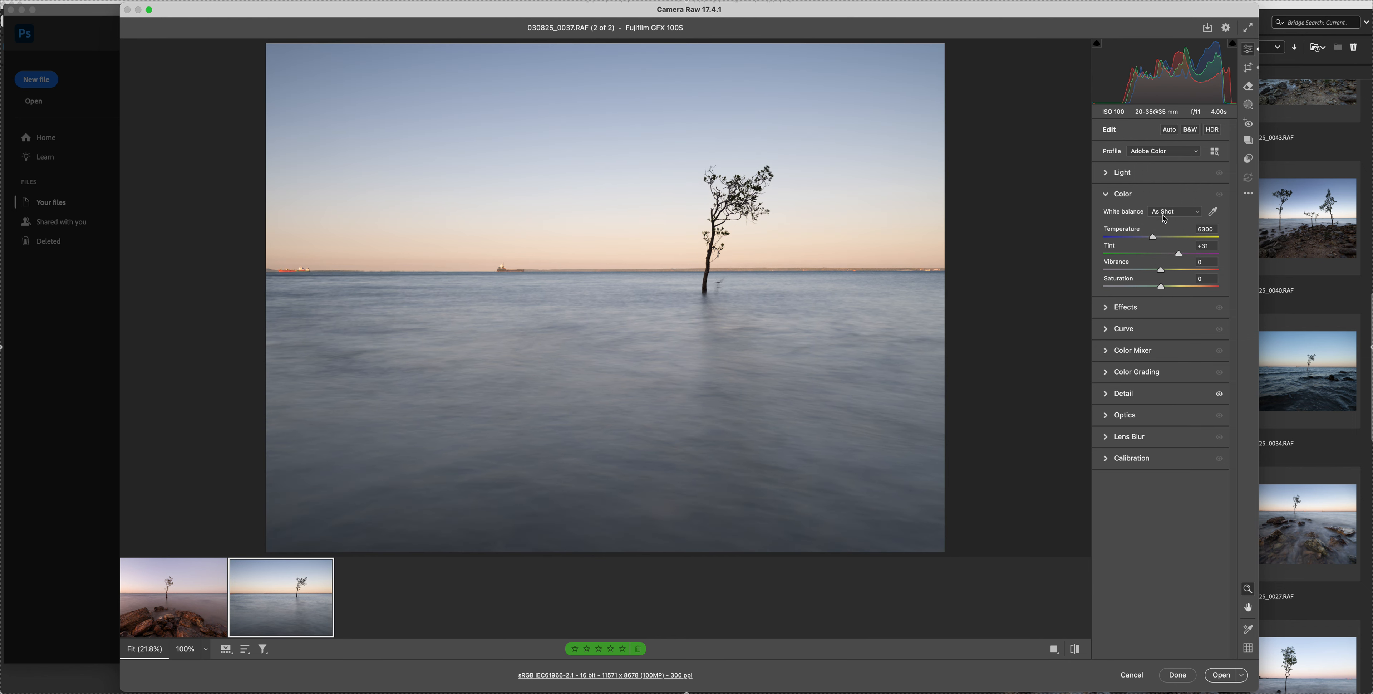
Set the open-water photo's white balance to Auto, and adjust Tint to +38 and Temperature to 7550.
click(1162, 214)
click(1159, 221)
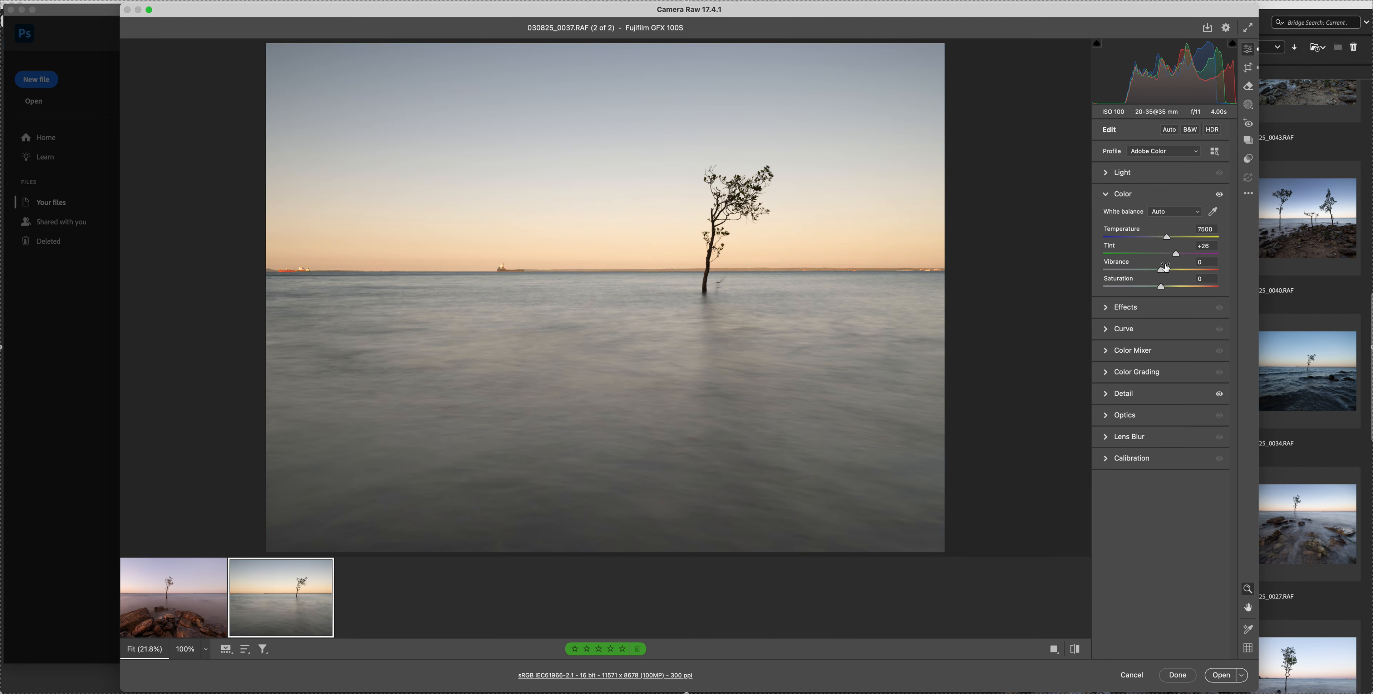
drag(1177, 254, 1182, 255)
drag(1168, 238, 1171, 239)
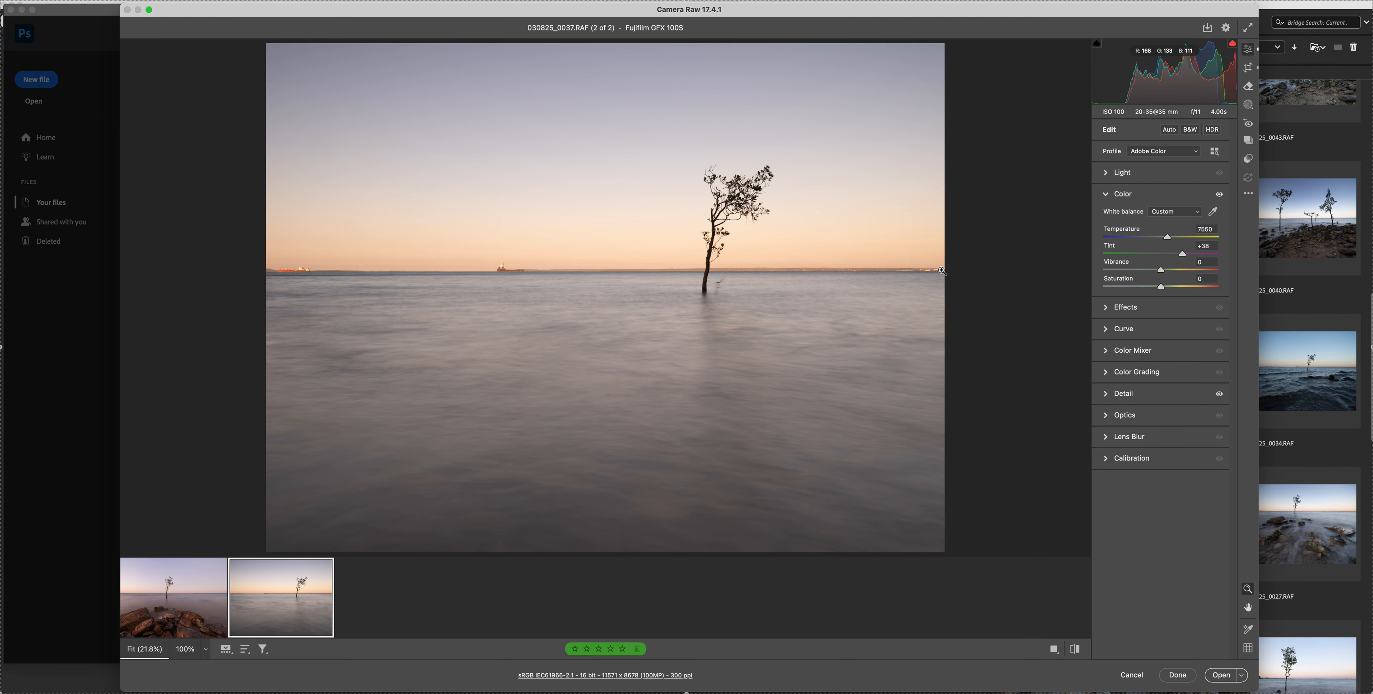
Set the open-water photo's Exposure to -0.25, Contrast to +14, Shadows to +36 and Whites to -11, and return to the rocky photo.
click(1123, 175)
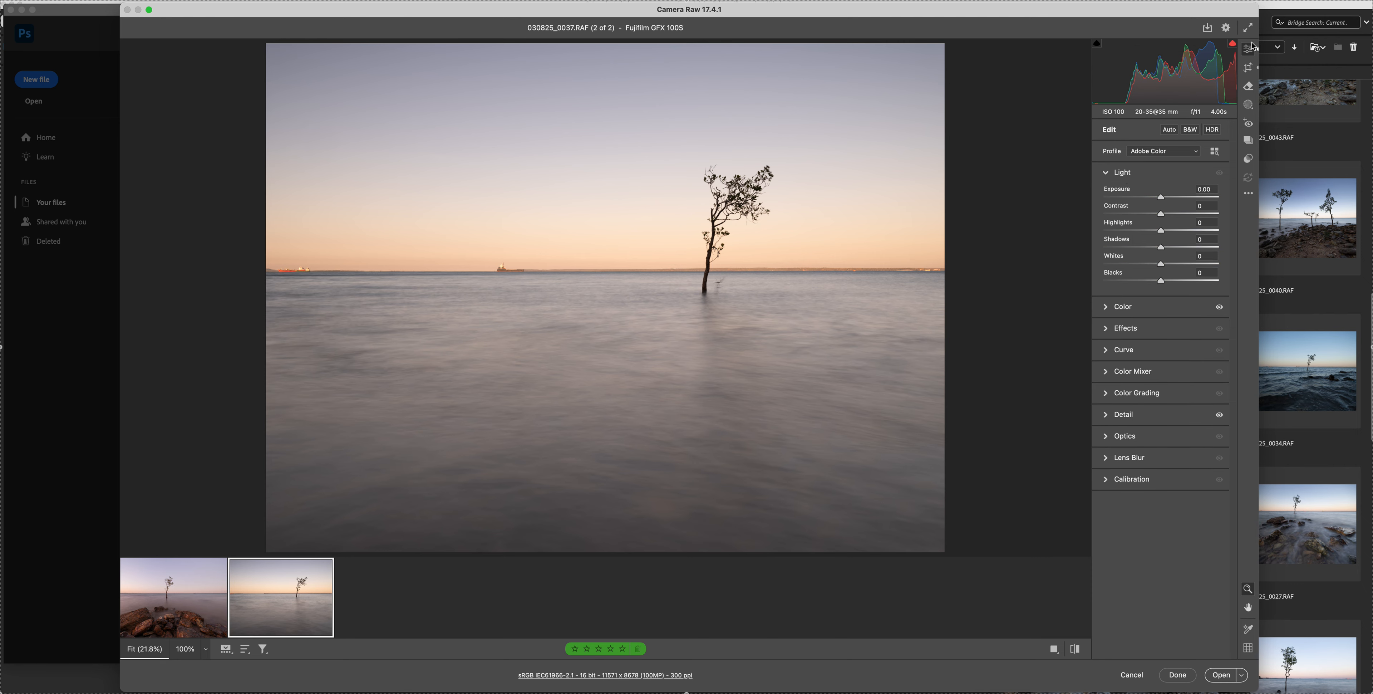
drag(1172, 190, 1162, 199)
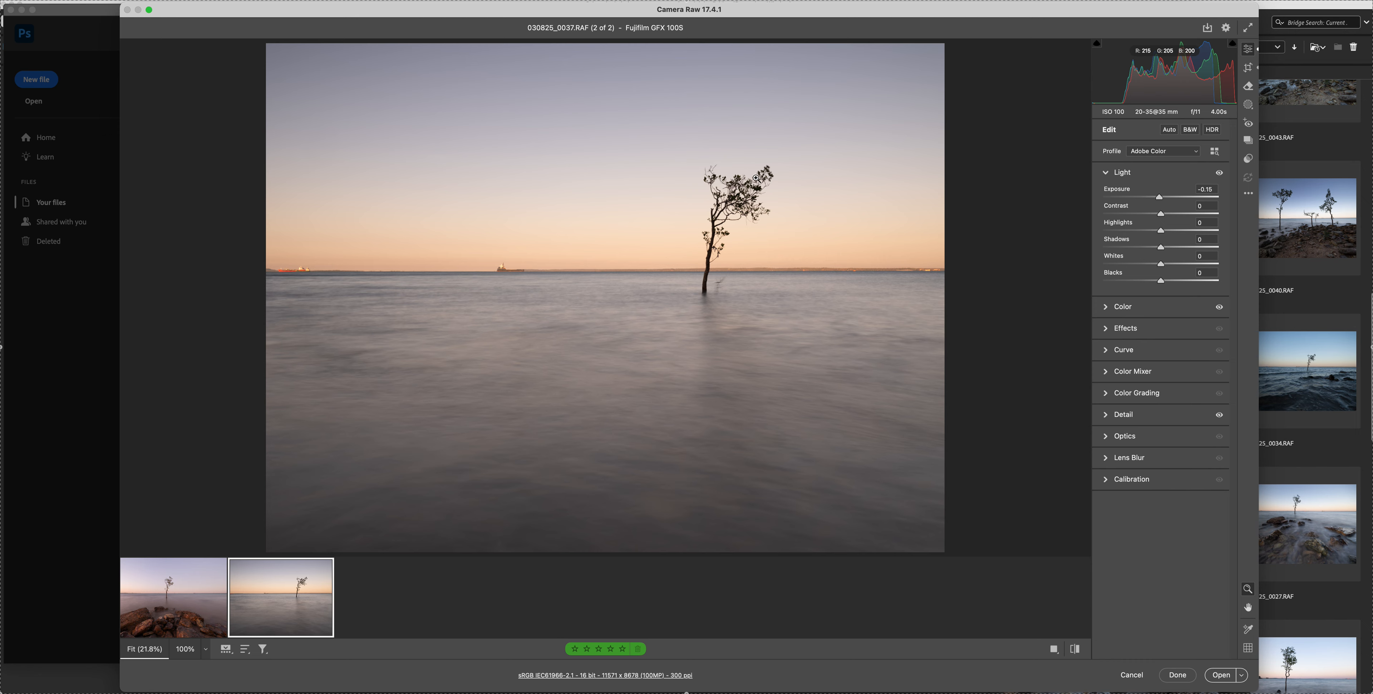
drag(1161, 247, 1178, 249)
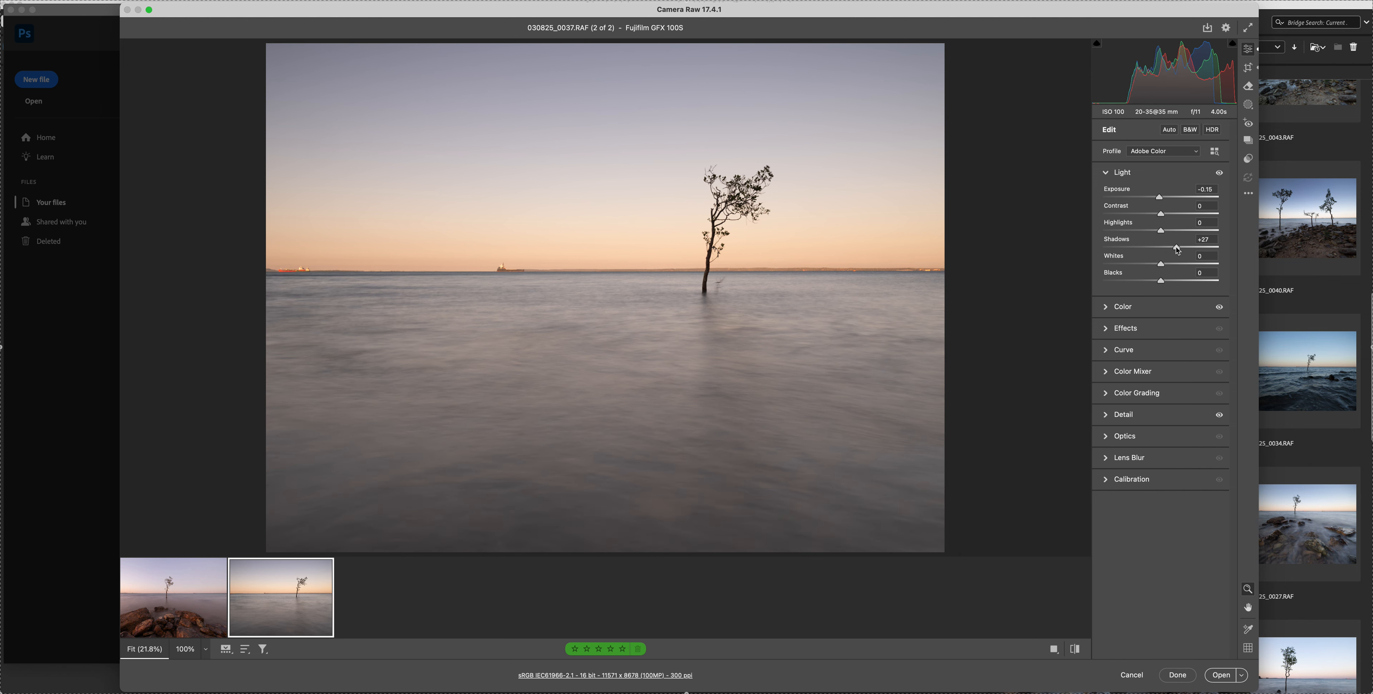
click(1170, 214)
click(1161, 198)
drag(1160, 198, 1160, 198)
drag(1161, 198, 1159, 198)
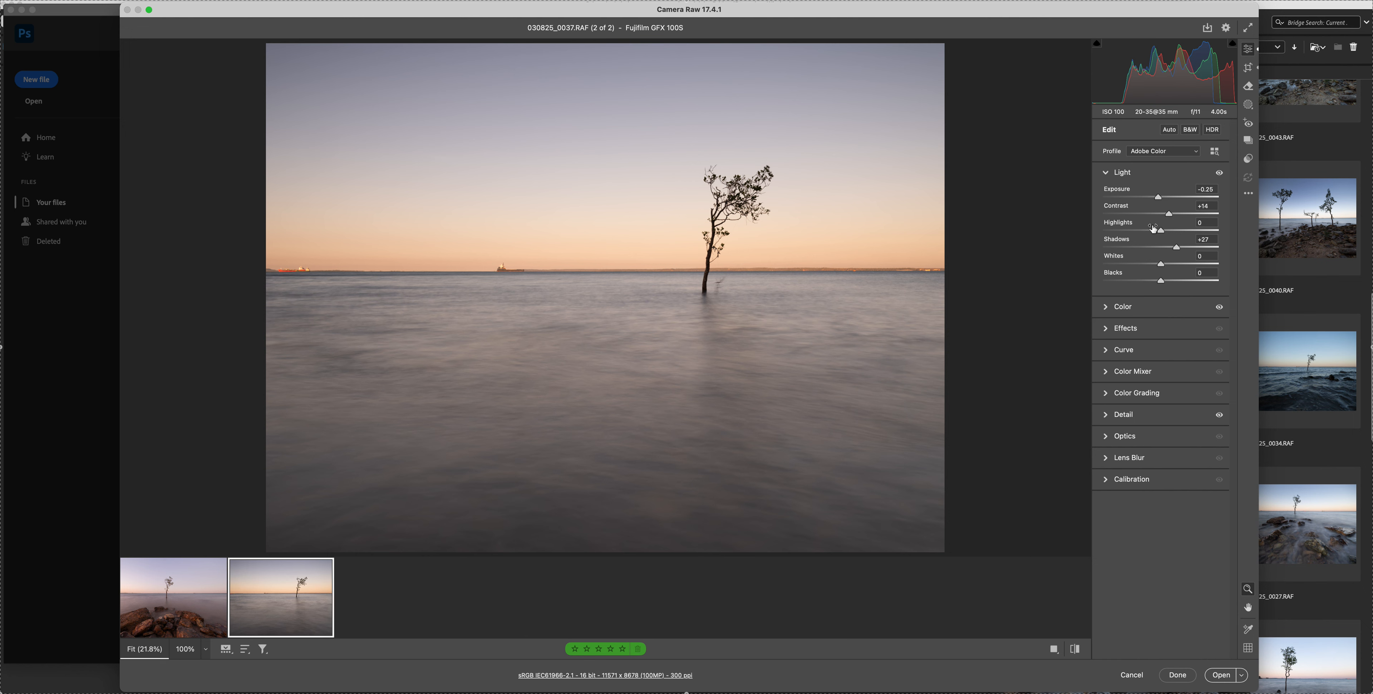
drag(1157, 266, 1183, 250)
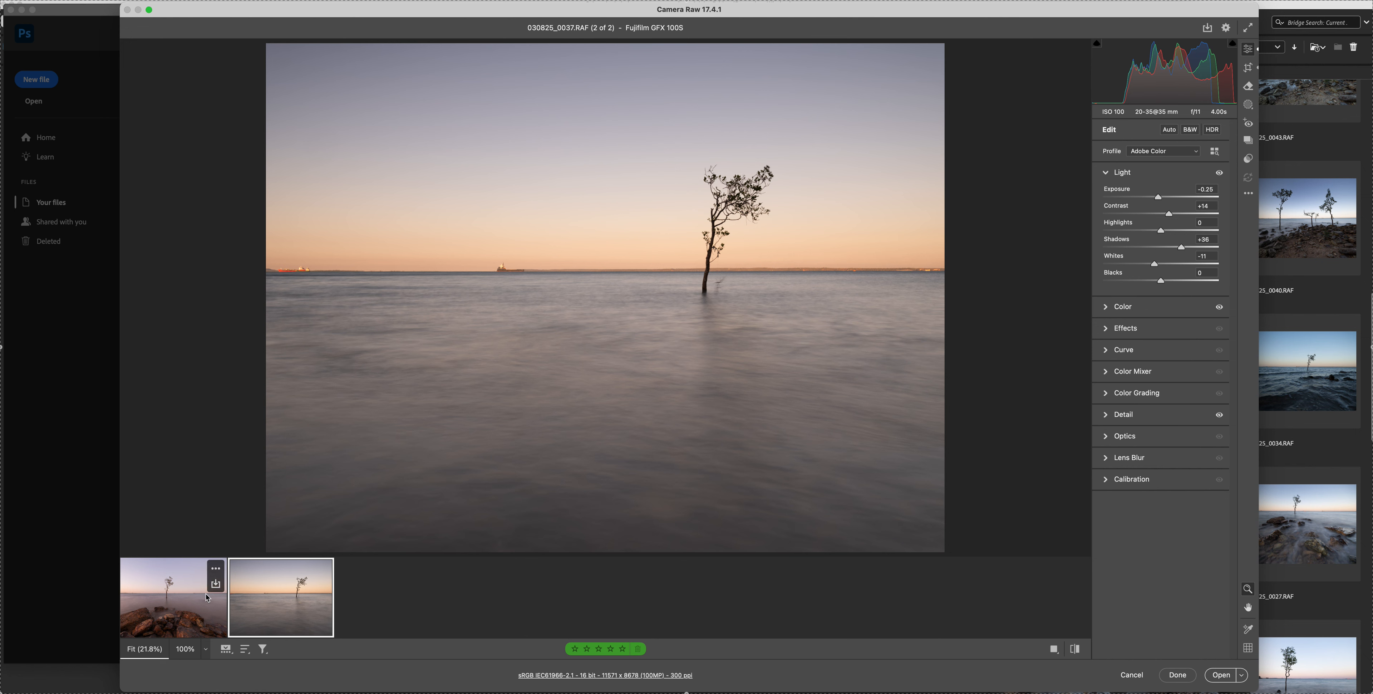
click(194, 602)
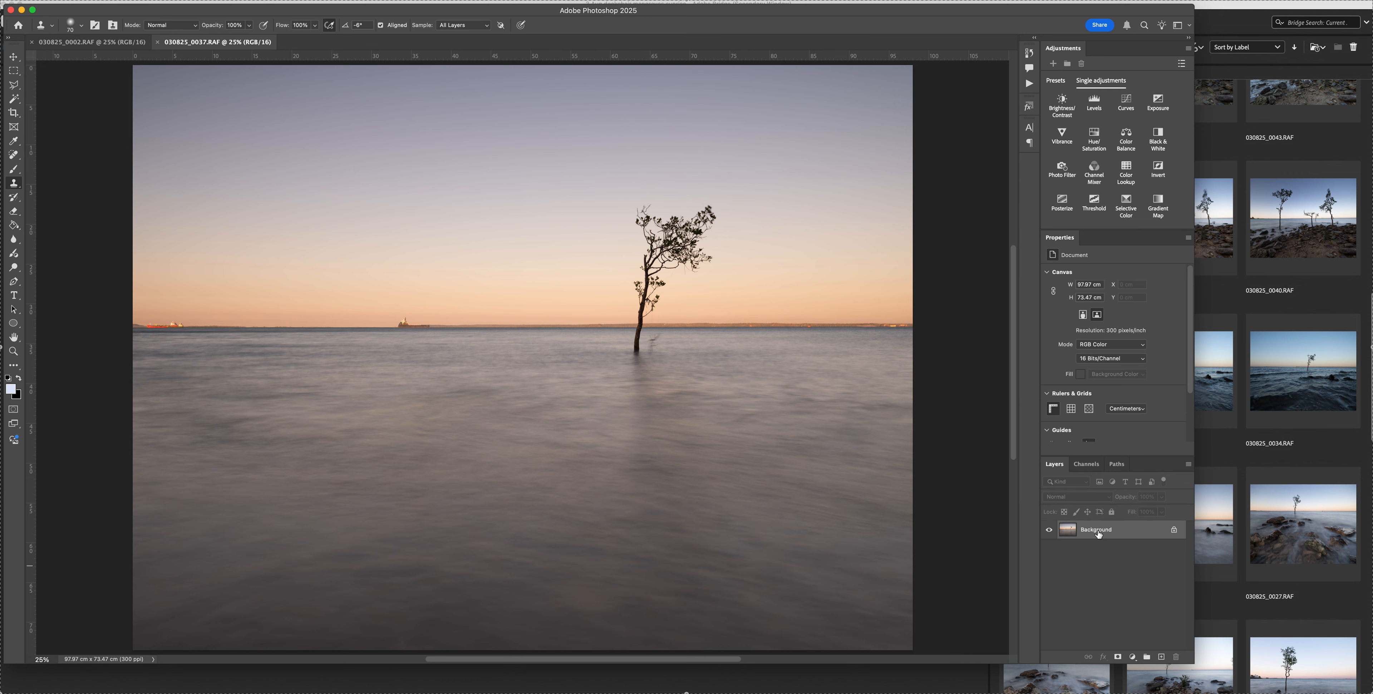
In Photoshop, duplicate the Background layer of 030825_0037.RAF and rename the copy Cloning.
key(super+j)
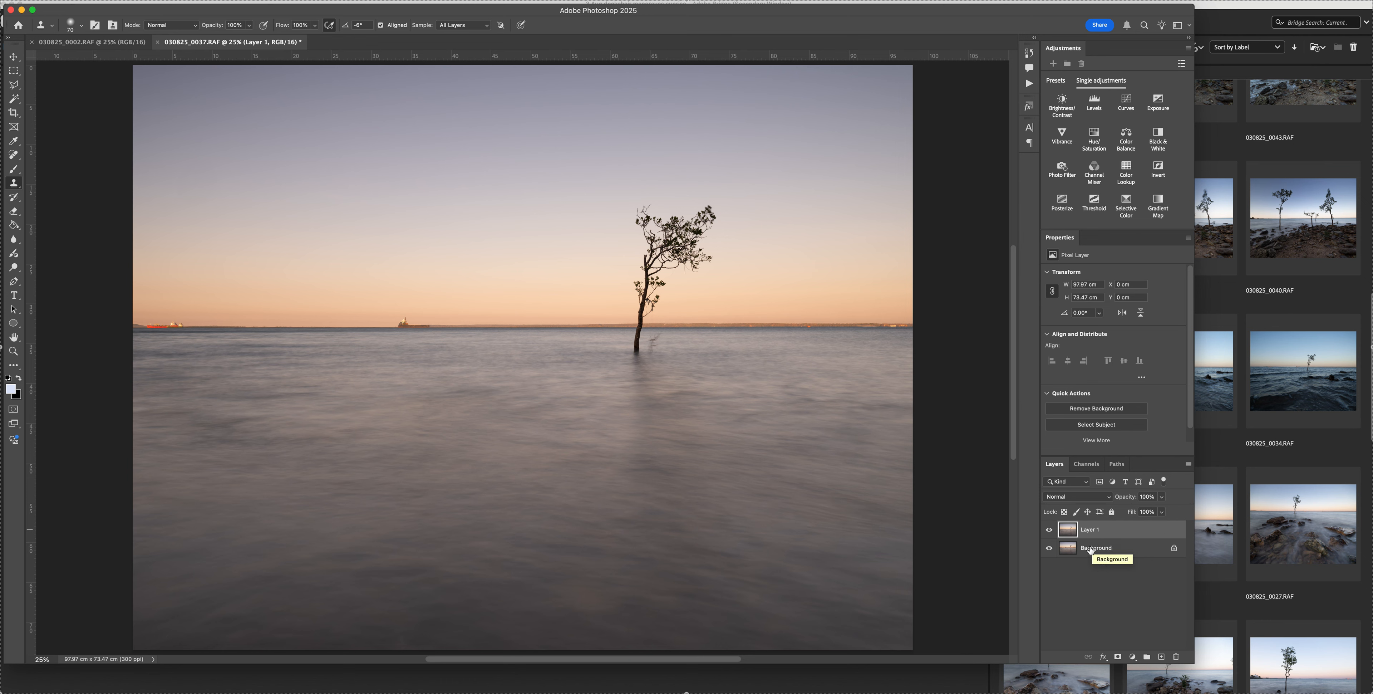
double_click(1092, 529)
text(Cli)
text(oning)
key(BackSpace)
key(BackSpace)
key(Return)
Examine the horizon, the tree's branches and the water around the trunk at up to 100% for distractions to clean up.
key(super+plus)
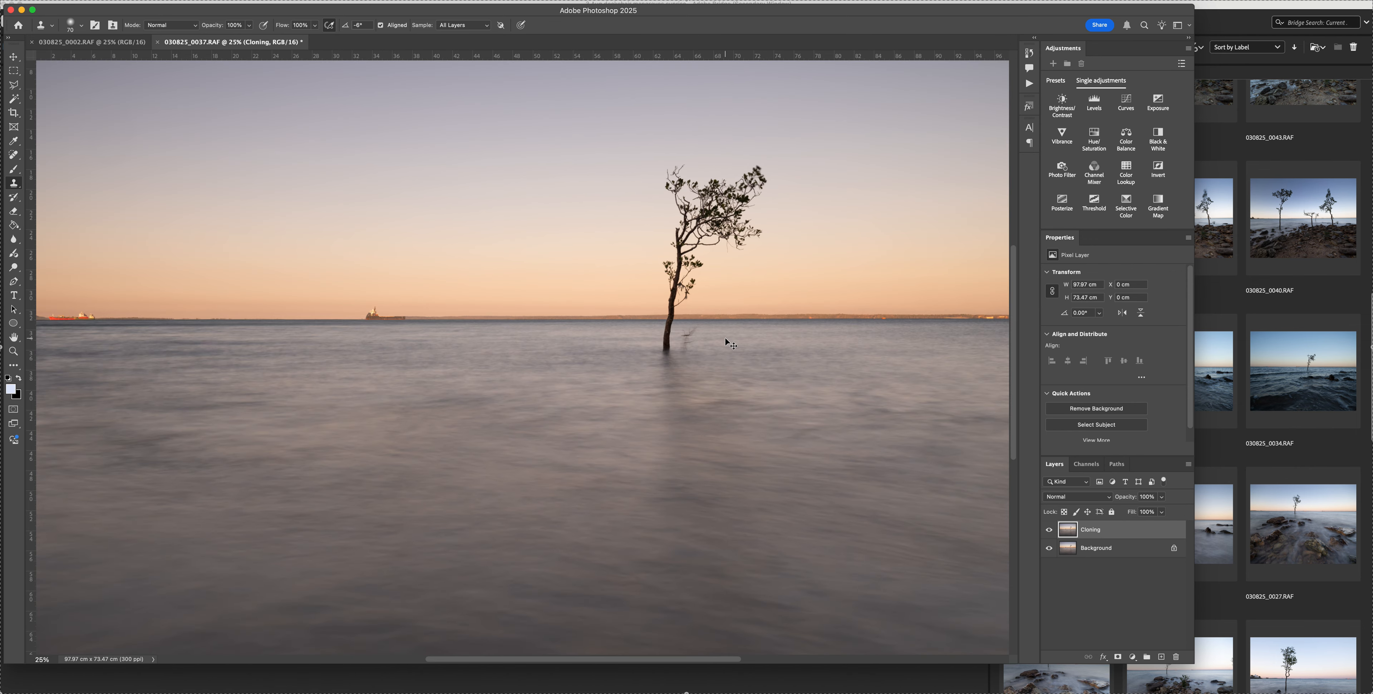
scroll(774, 379, up, 6)
scroll(774, 379, left, 7)
scroll(769, 380, right, 6)
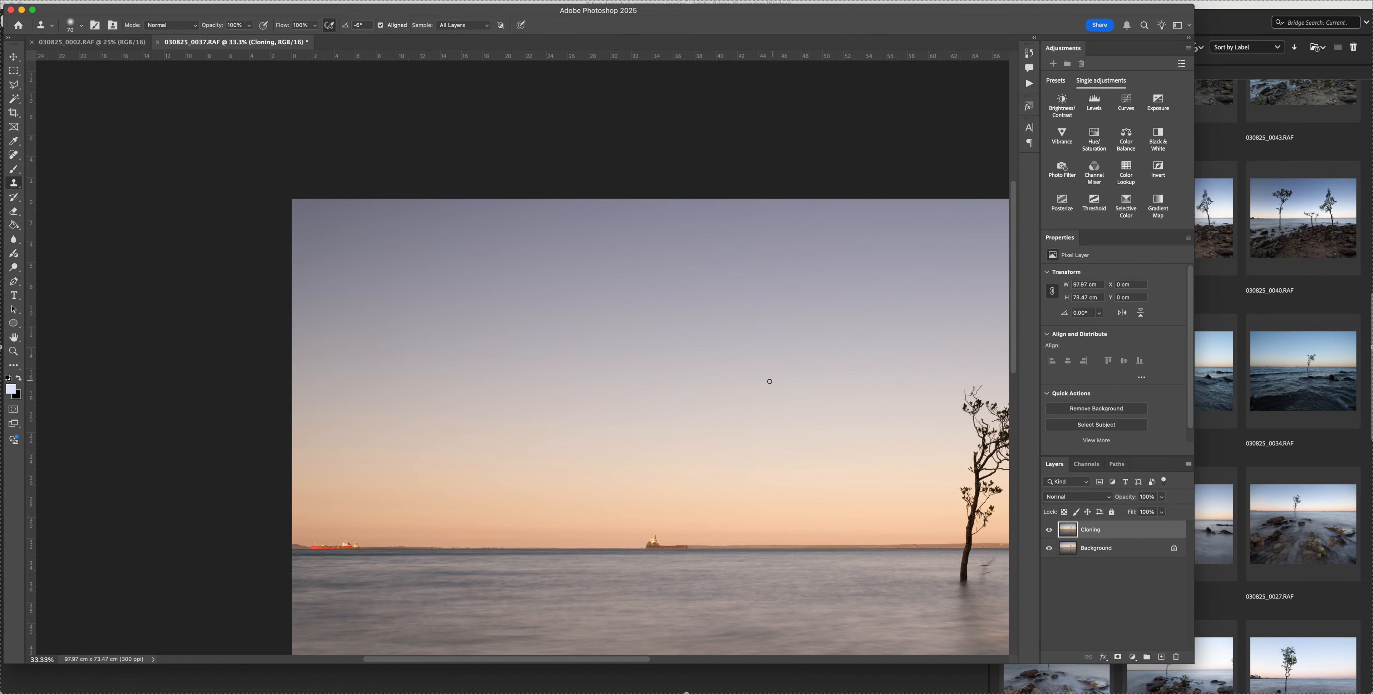
scroll(764, 379, down, 5)
scroll(759, 377, right, 4)
scroll(758, 377, down, 1)
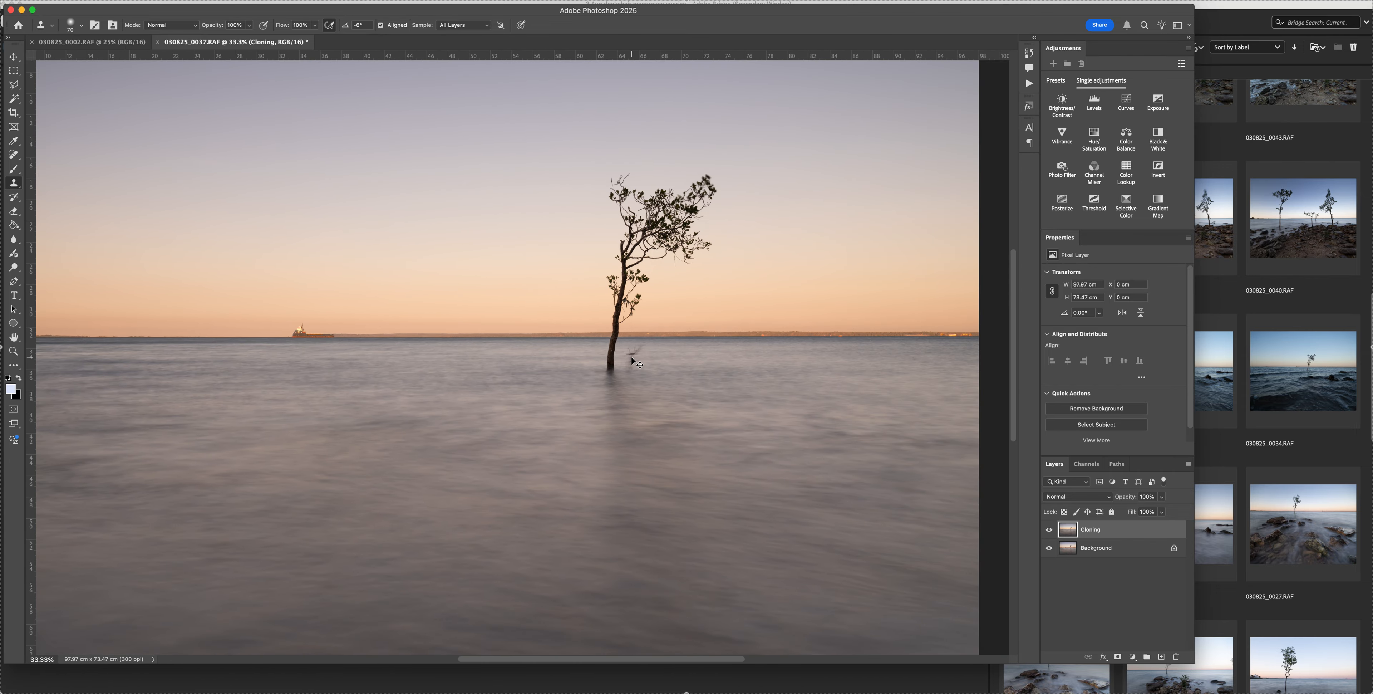
key(super+plus)
key(super+plus)
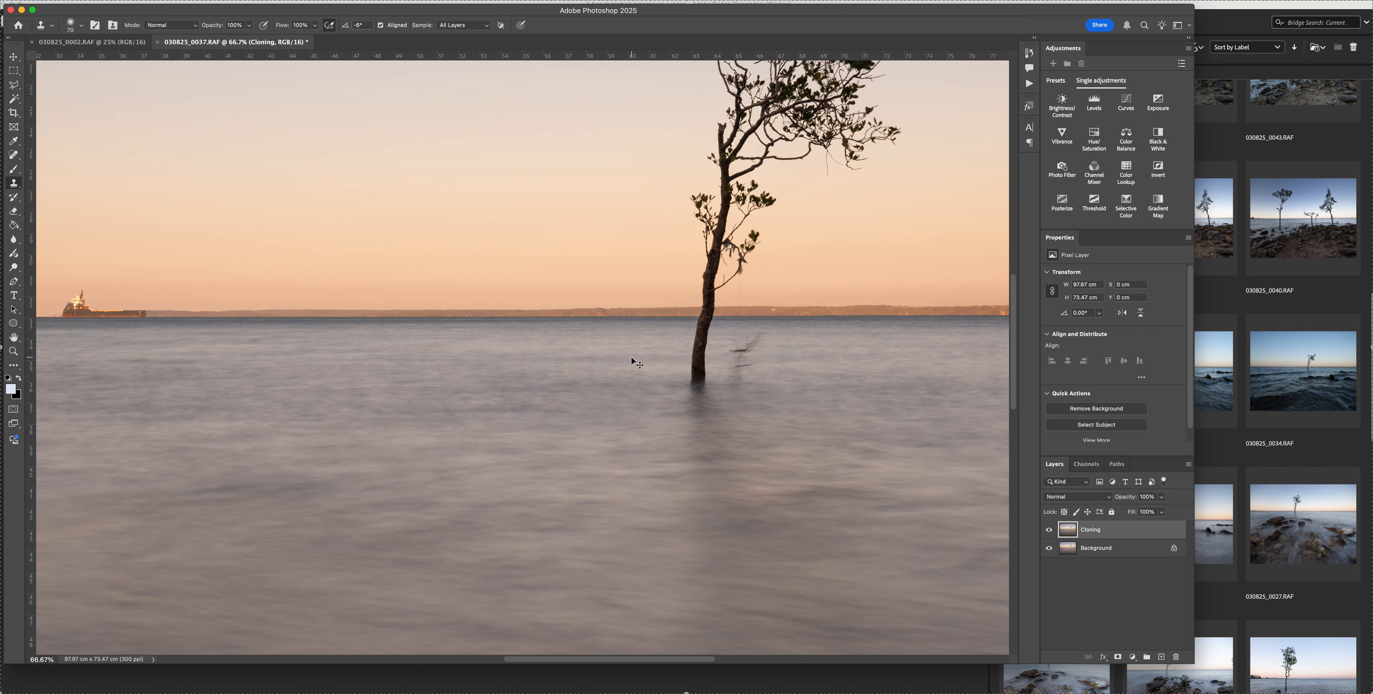
key(super+plus)
scroll(631, 357, right, 5)
scroll(631, 357, down, 3)
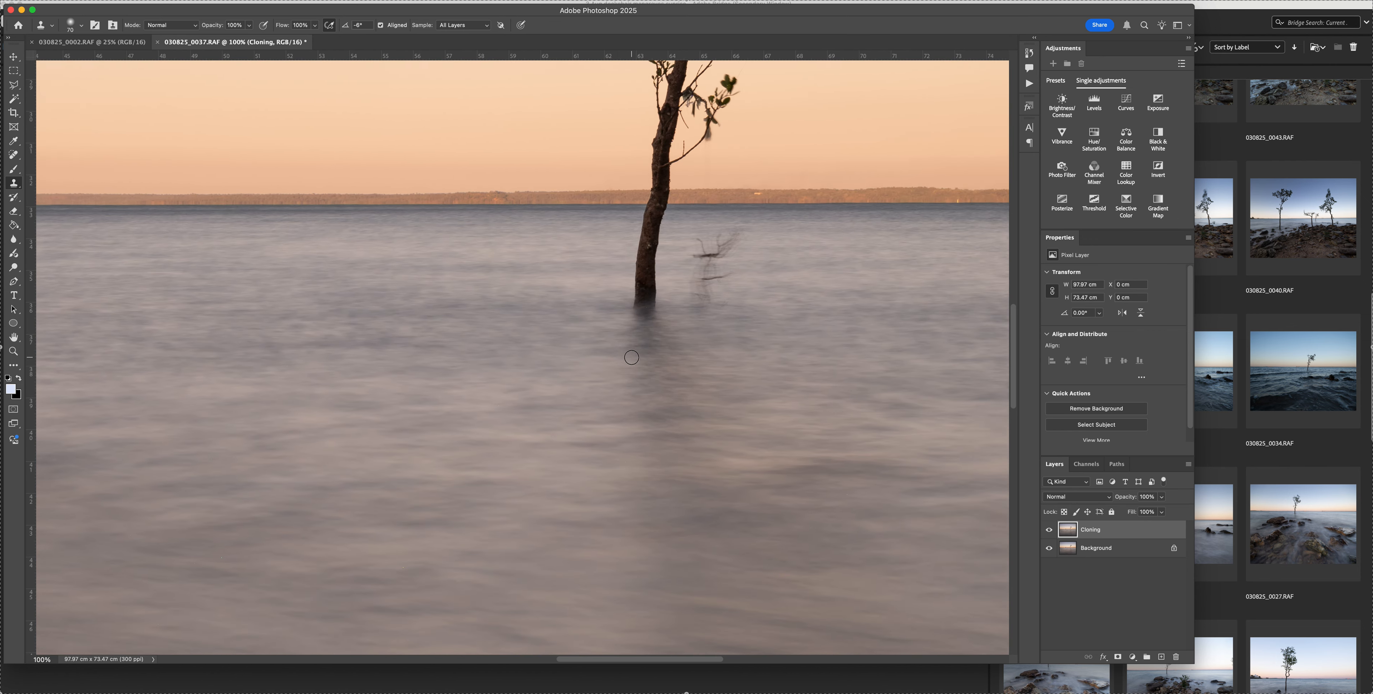
scroll(631, 357, up, 10)
scroll(631, 357, up, 5)
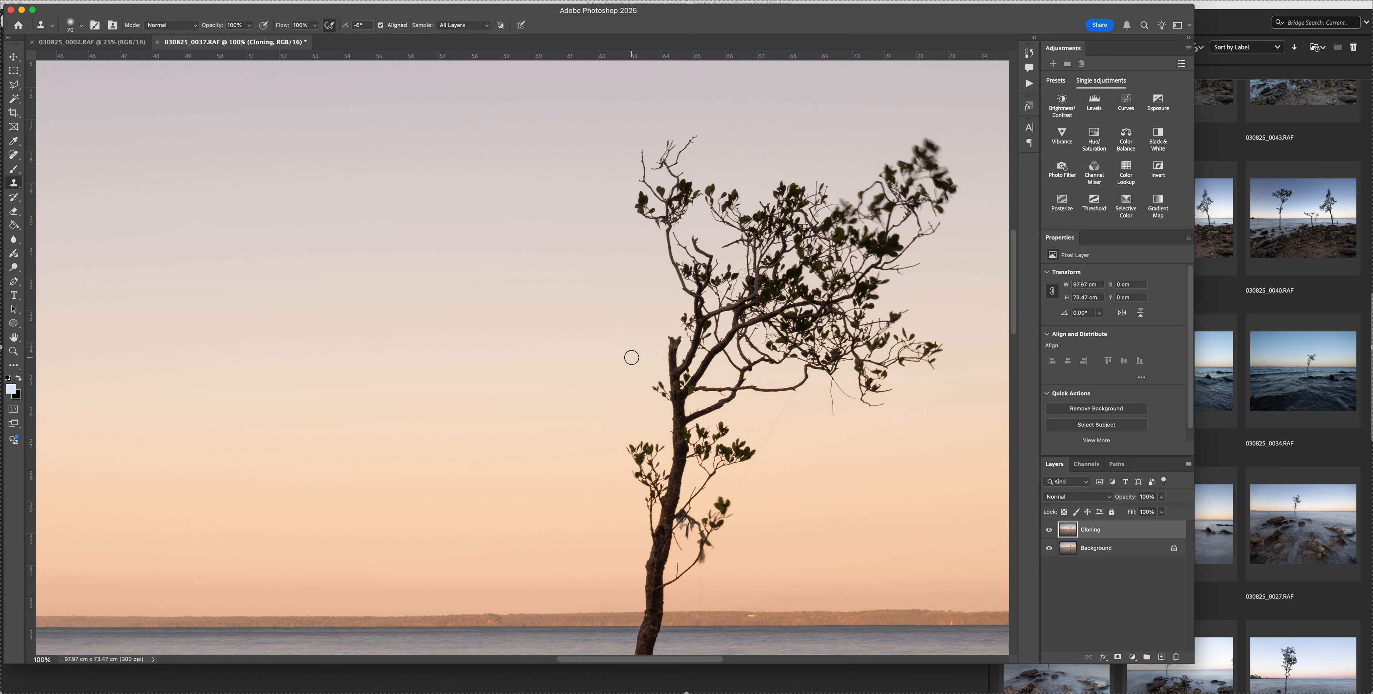
scroll(632, 357, right, 4)
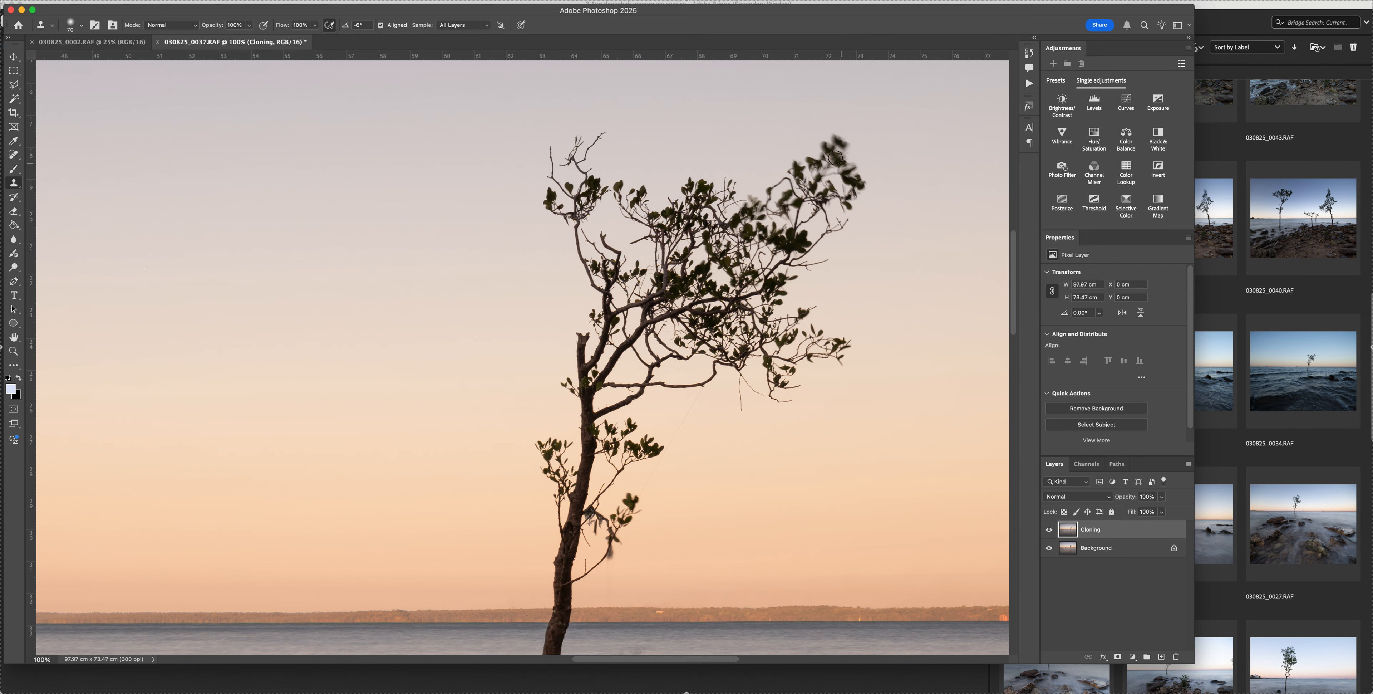
scroll(788, 317, down, 2)
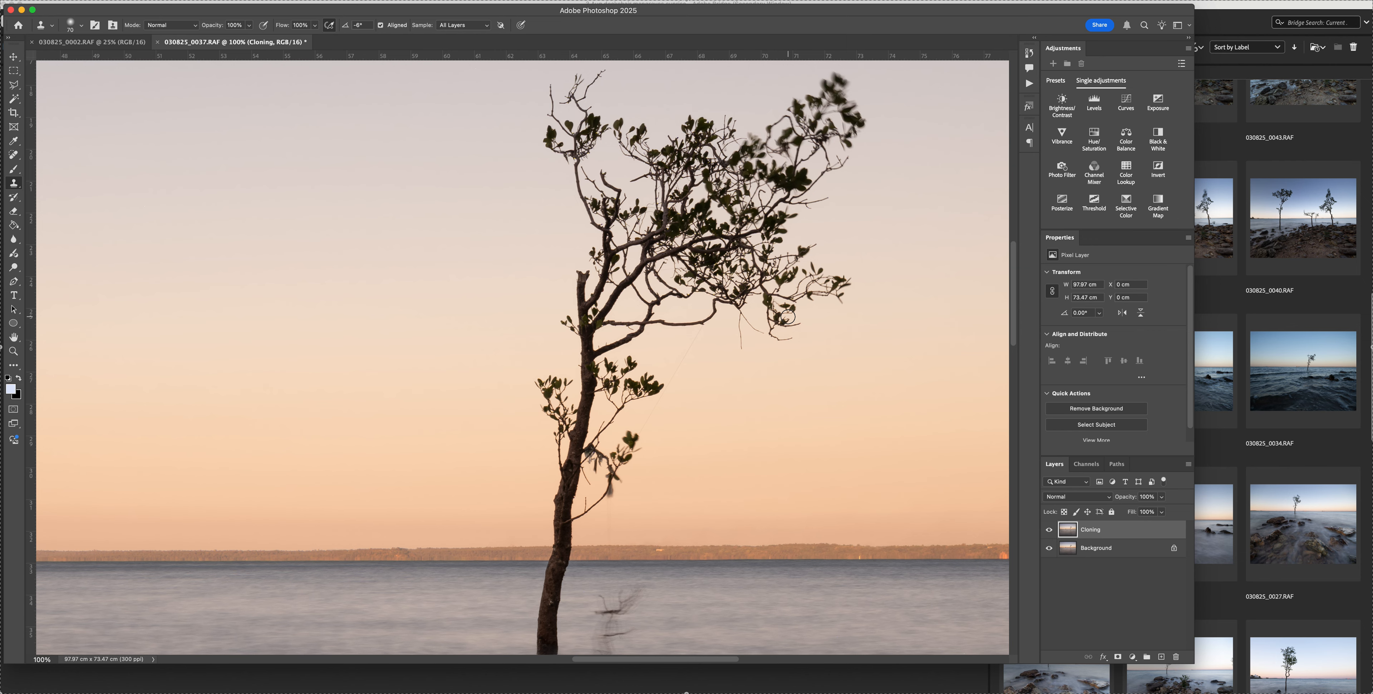
scroll(789, 317, down, 1)
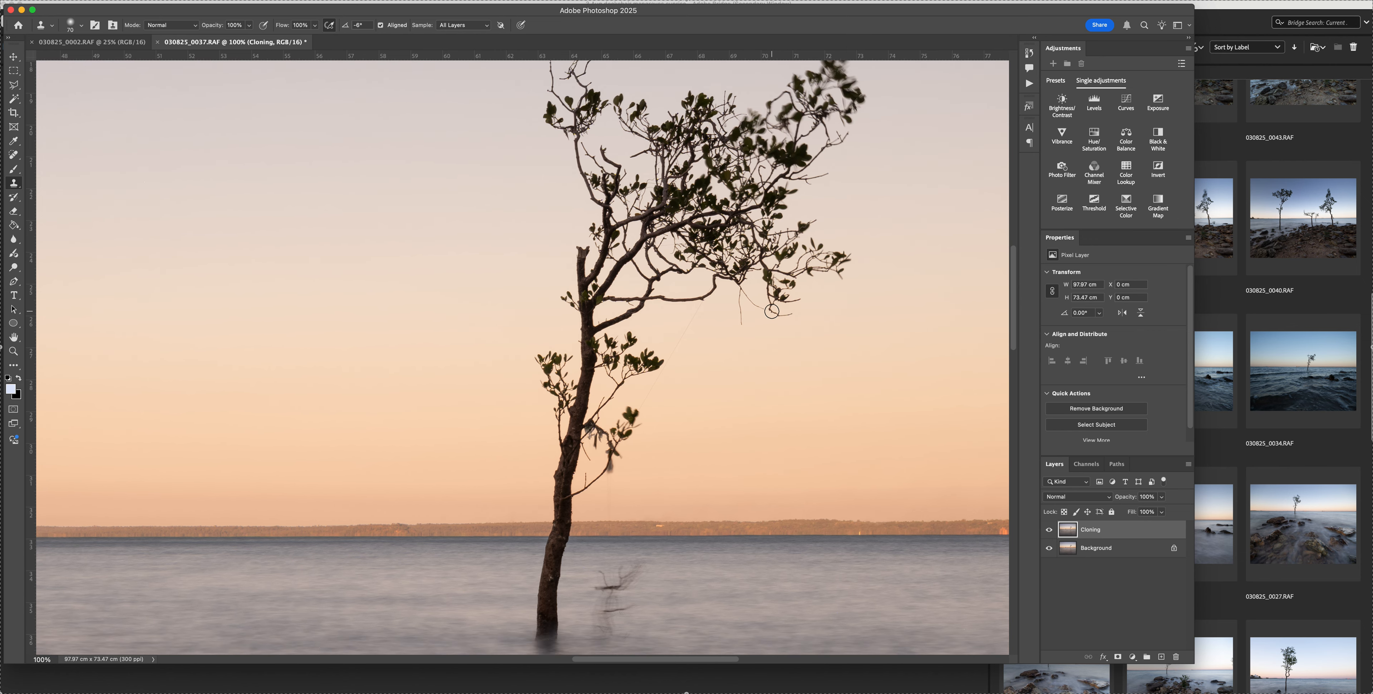
scroll(766, 165, up, 3)
scroll(760, 308, down, 6)
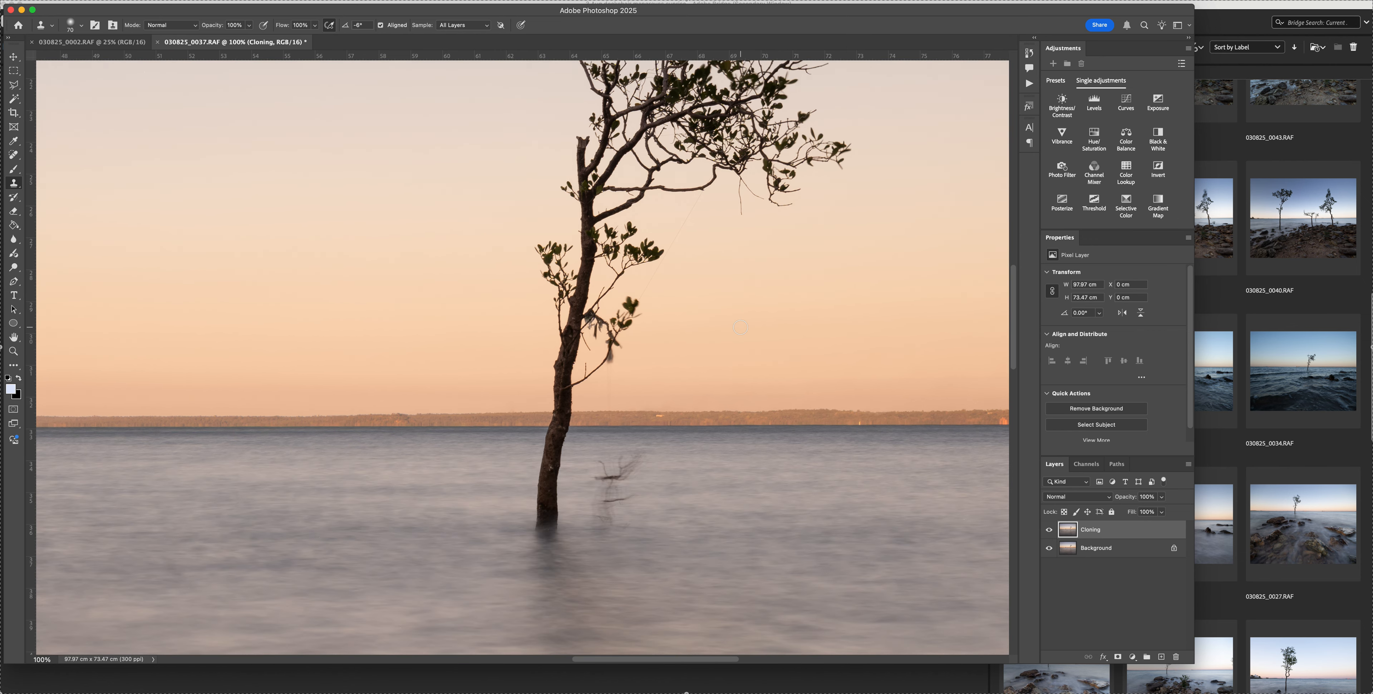
scroll(610, 446, down, 2)
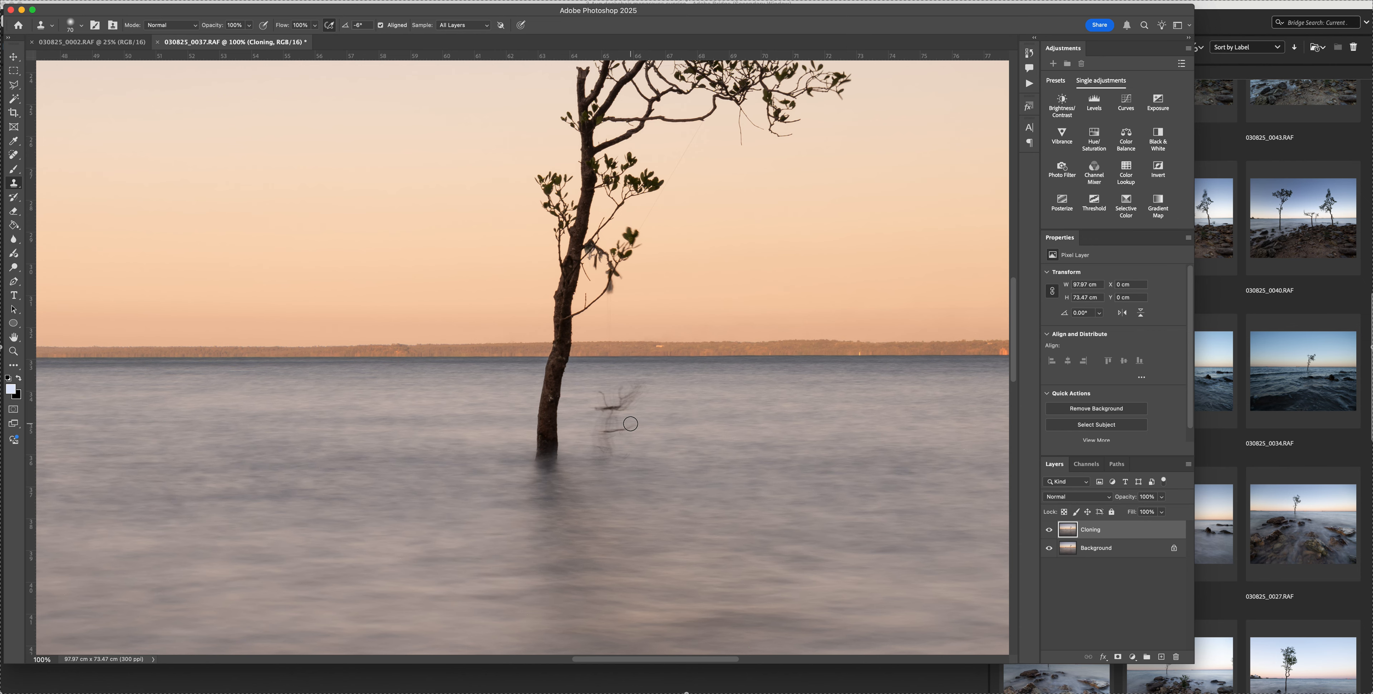
Remove the faint mark in the water beside the trunk's base with the Spot Healing Brush.
key(super+plus)
scroll(630, 424, down, 4)
scroll(630, 424, right, 2)
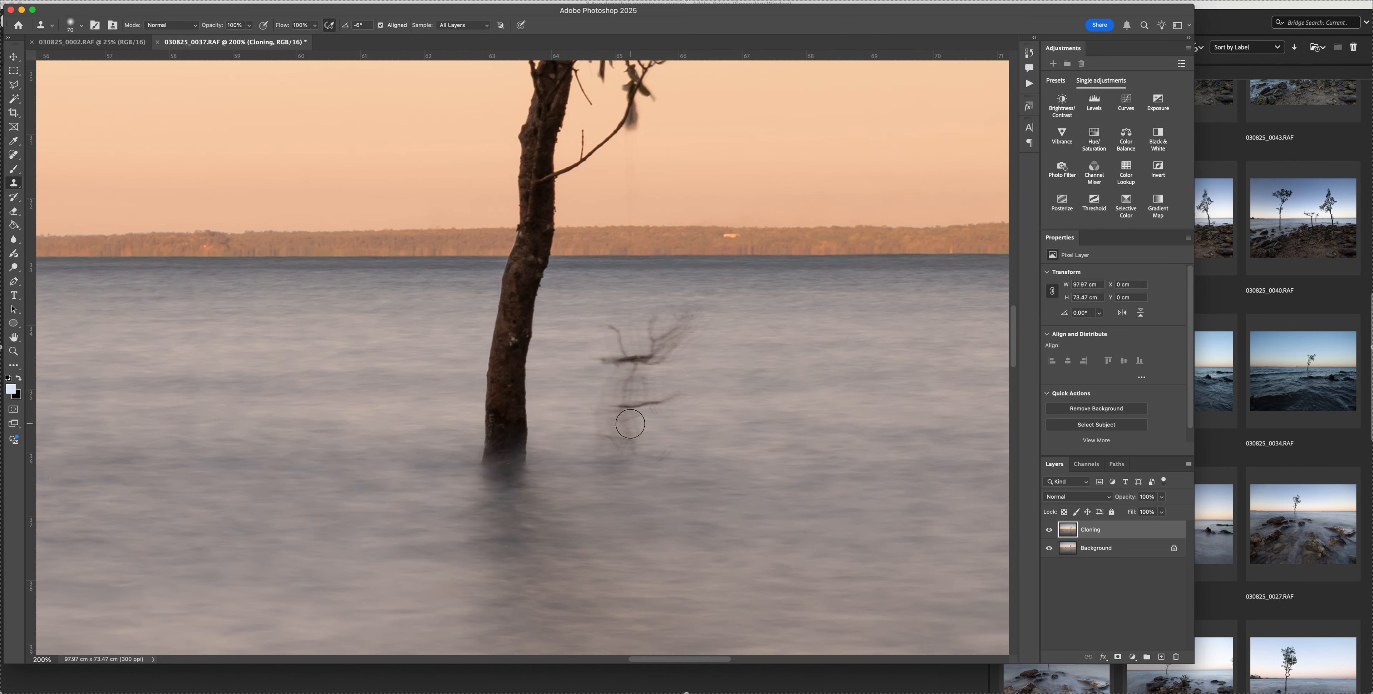
key(j)
key(bracketright)
key(bracketright)
key(bracketleft)
key(bracketleft)
key(bracketleft)
key(bracketleft)
key(bracketleft)
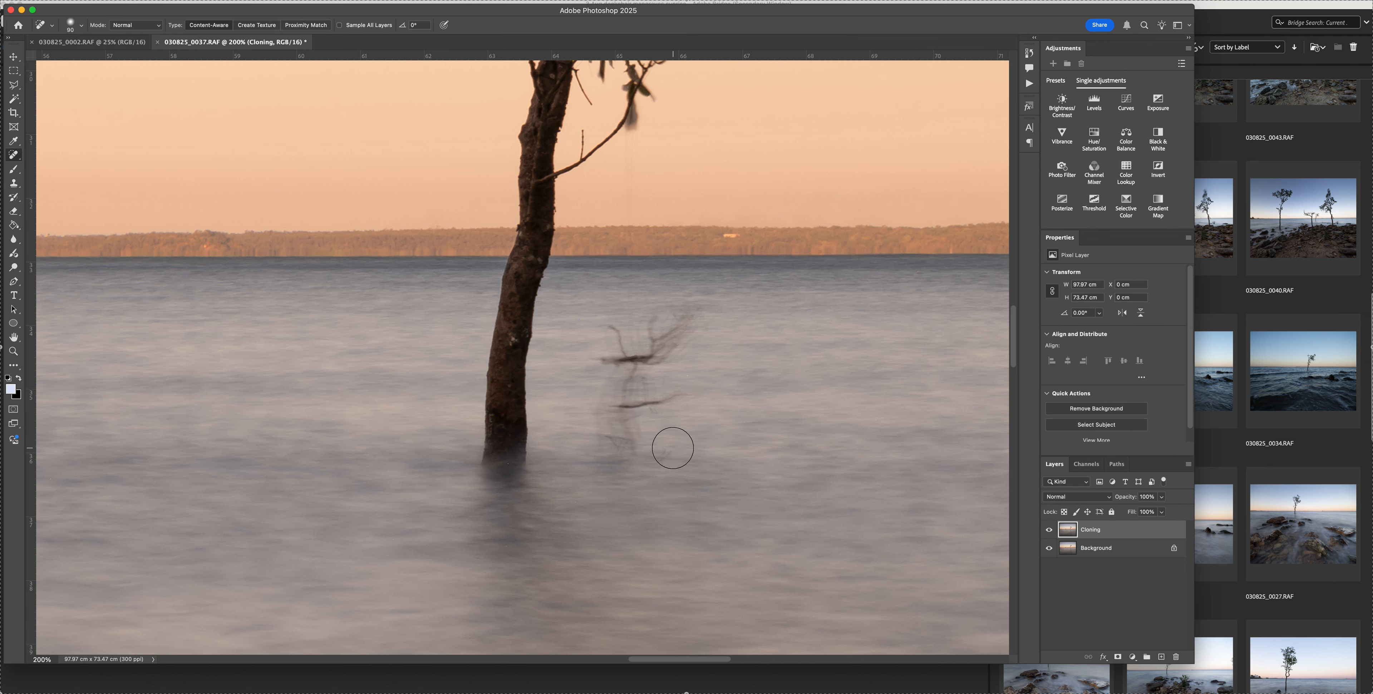
click(663, 454)
Heal away the upper dark twig sticking out of the water beside the trunk with a smaller brush.
key(bracketleft)
key(bracketleft)
key(bracketleft)
key(bracketleft)
mouse_move(611, 330)
mouse_down()
mouse_move(624, 357)
mouse_move(594, 358)
mouse_move(674, 357)
mouse_up()
Heal away the lower twig and the remaining traces in the water beside the trunk with a larger brush.
key(bracketright)
key(bracketright)
key(bracketright)
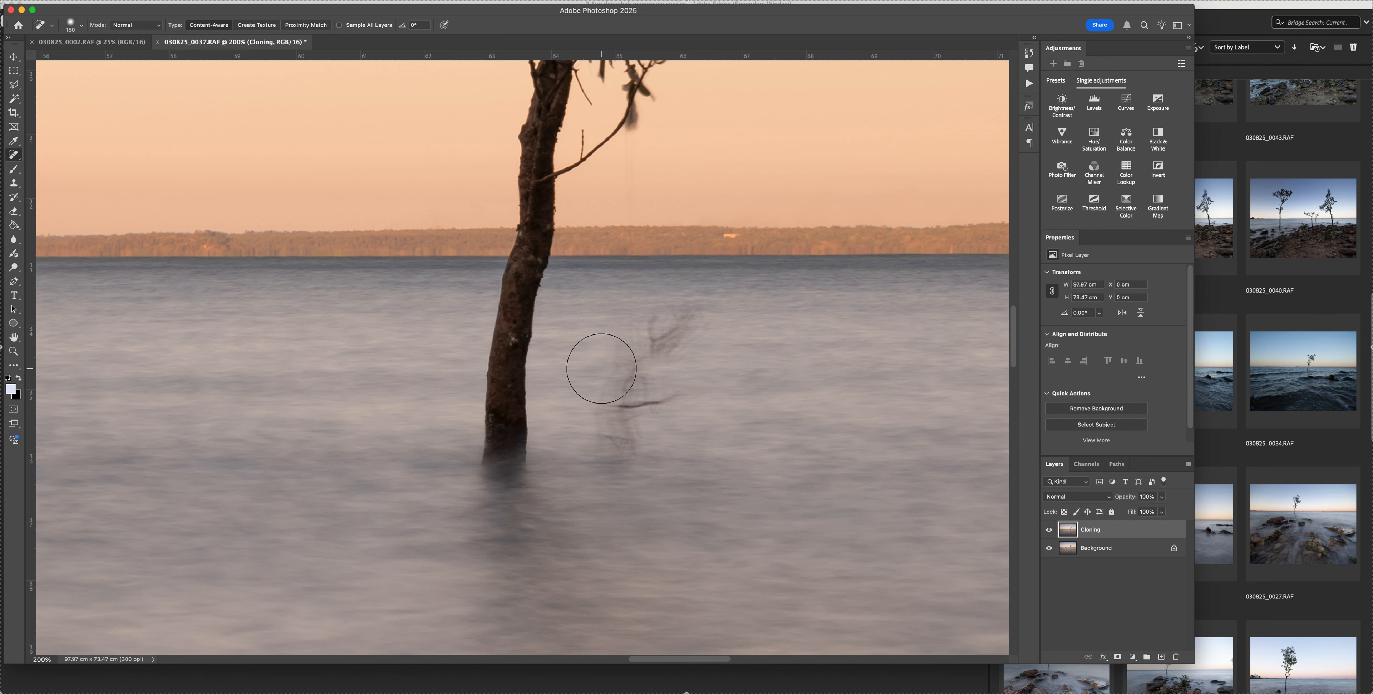
mouse_move(614, 461)
mouse_down()
mouse_move(633, 369)
mouse_move(684, 327)
mouse_move(647, 389)
mouse_move(679, 414)
mouse_up()
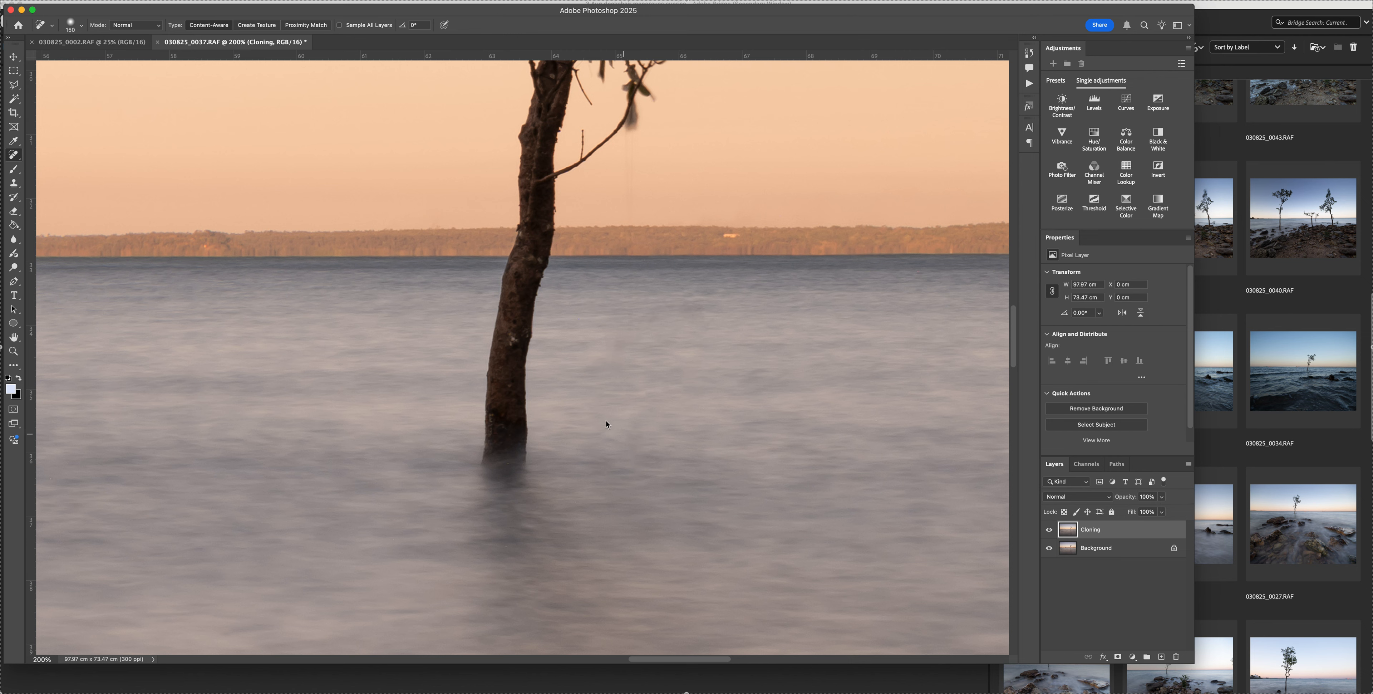
key(bracketright)
key(bracketright)
key(bracketright)
click(613, 365)
Even out the water beside the trunk with the Clone Stamp and a 175-pixel brush, sampling clean water nearby.
key(s)
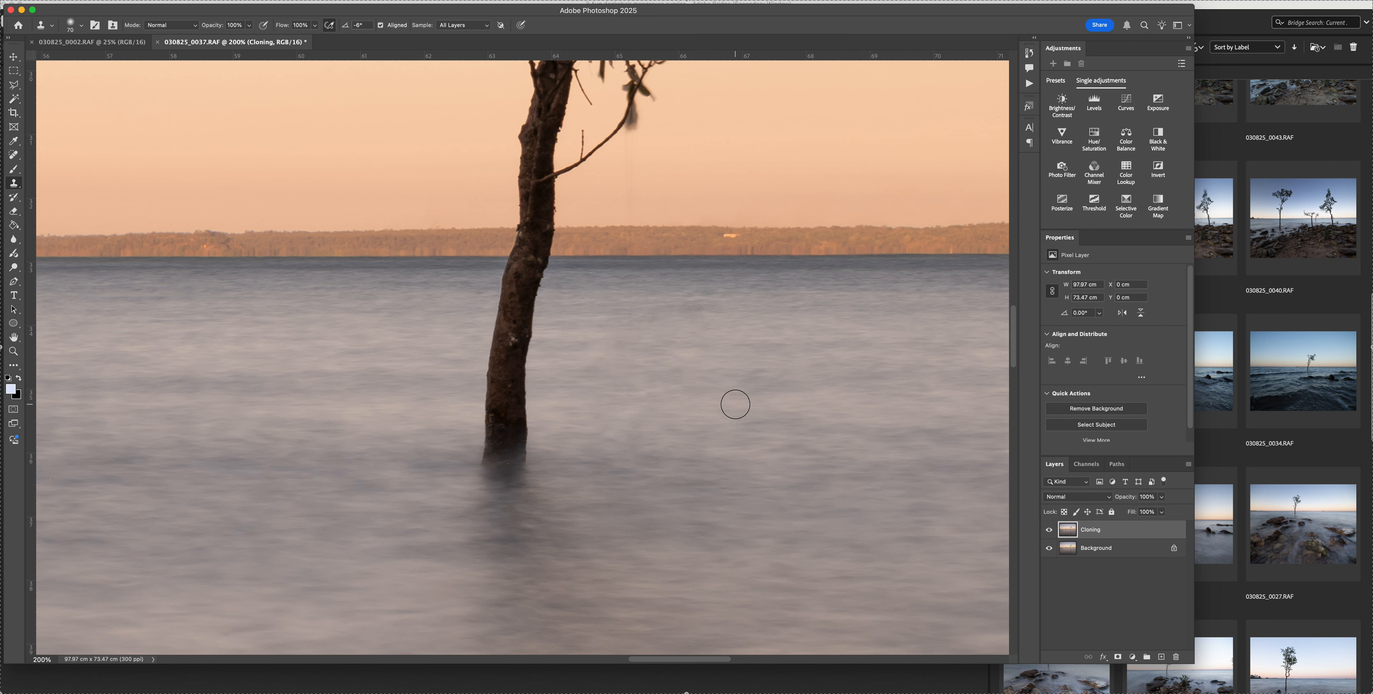
alt+click(737, 391)
key(bracketright)
key(bracketright)
key(bracketright)
key(bracketright)
key(bracketright)
key(bracketright)
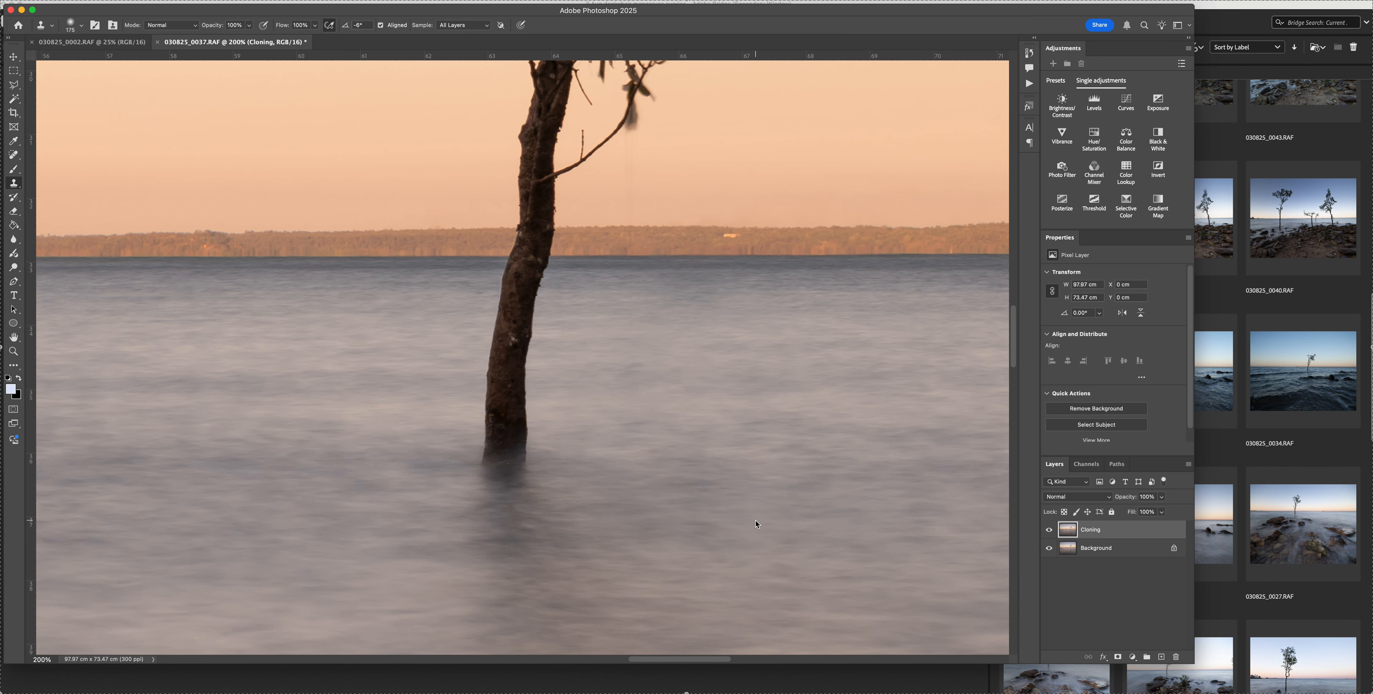
Check the cleaned water around the trunk and examine the horizon to the photo's left edge for distracting ships.
scroll(755, 520, down, 1)
key(super+minus)
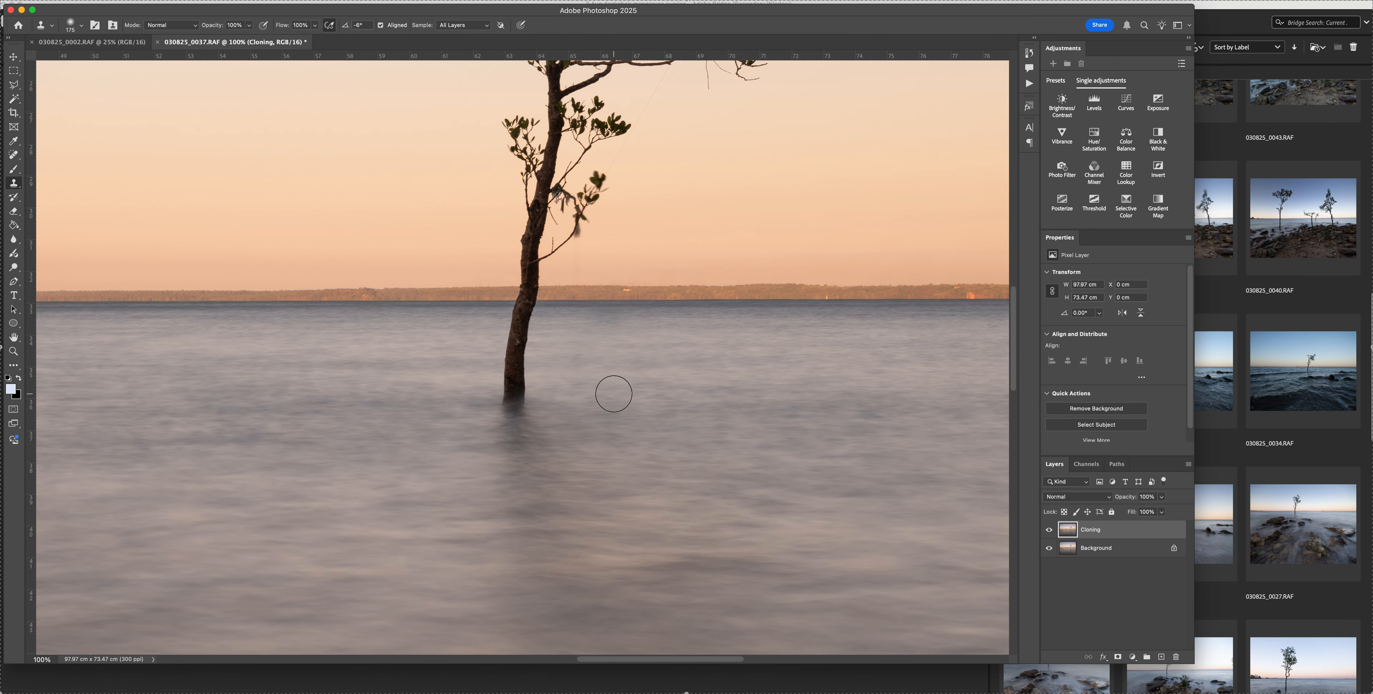
key(super+plus)
key(super+plus)
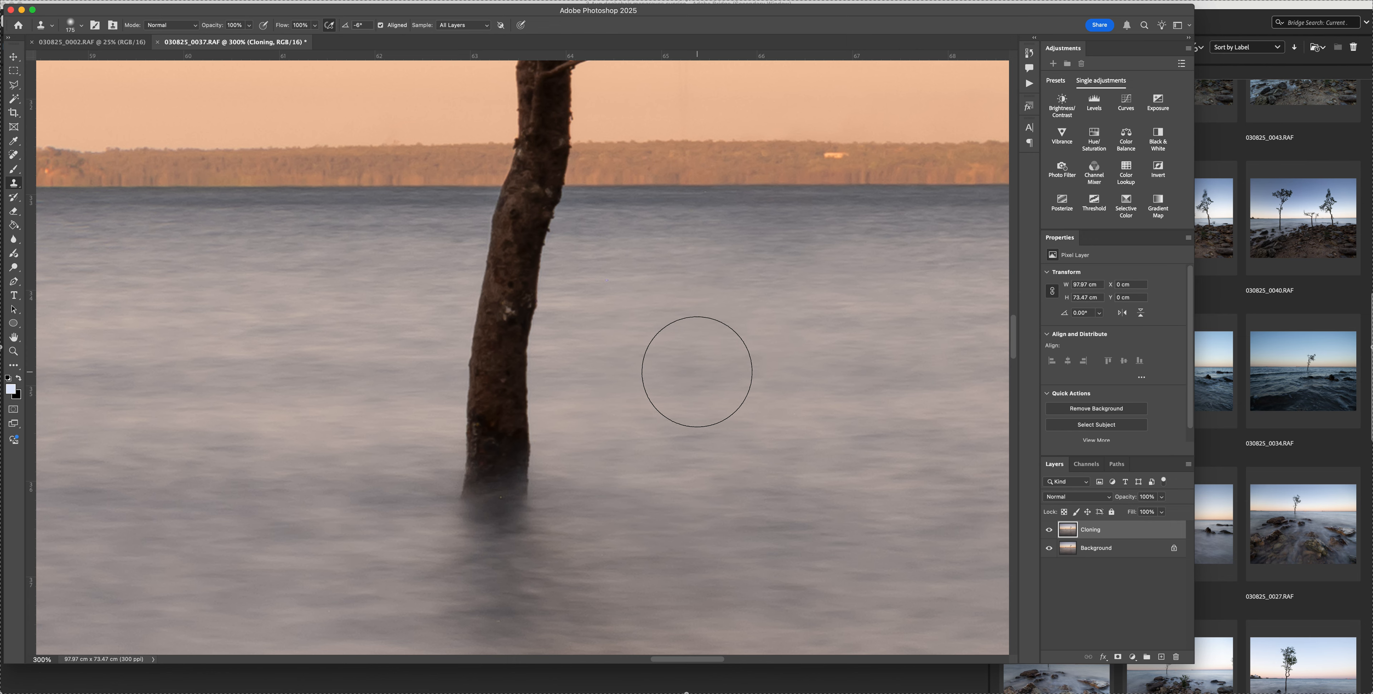
key(super+minus)
key(super+minus)
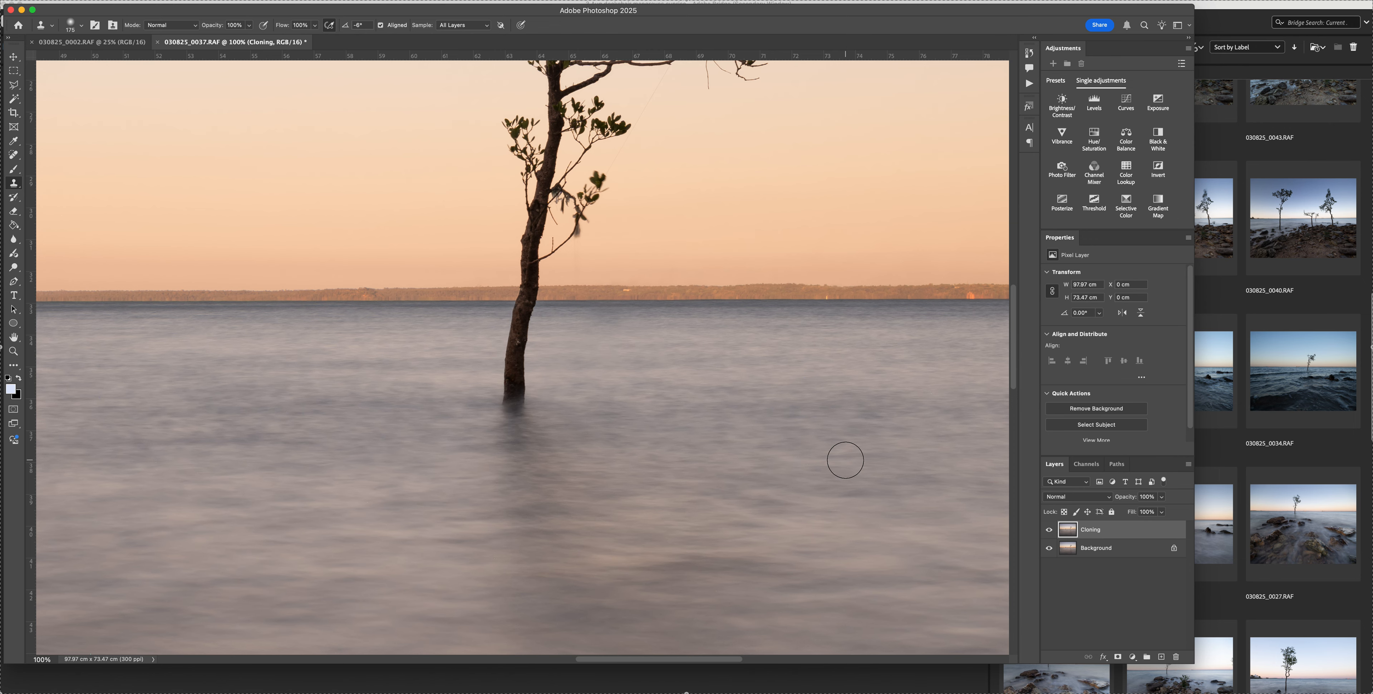
scroll(737, 459, left, 5)
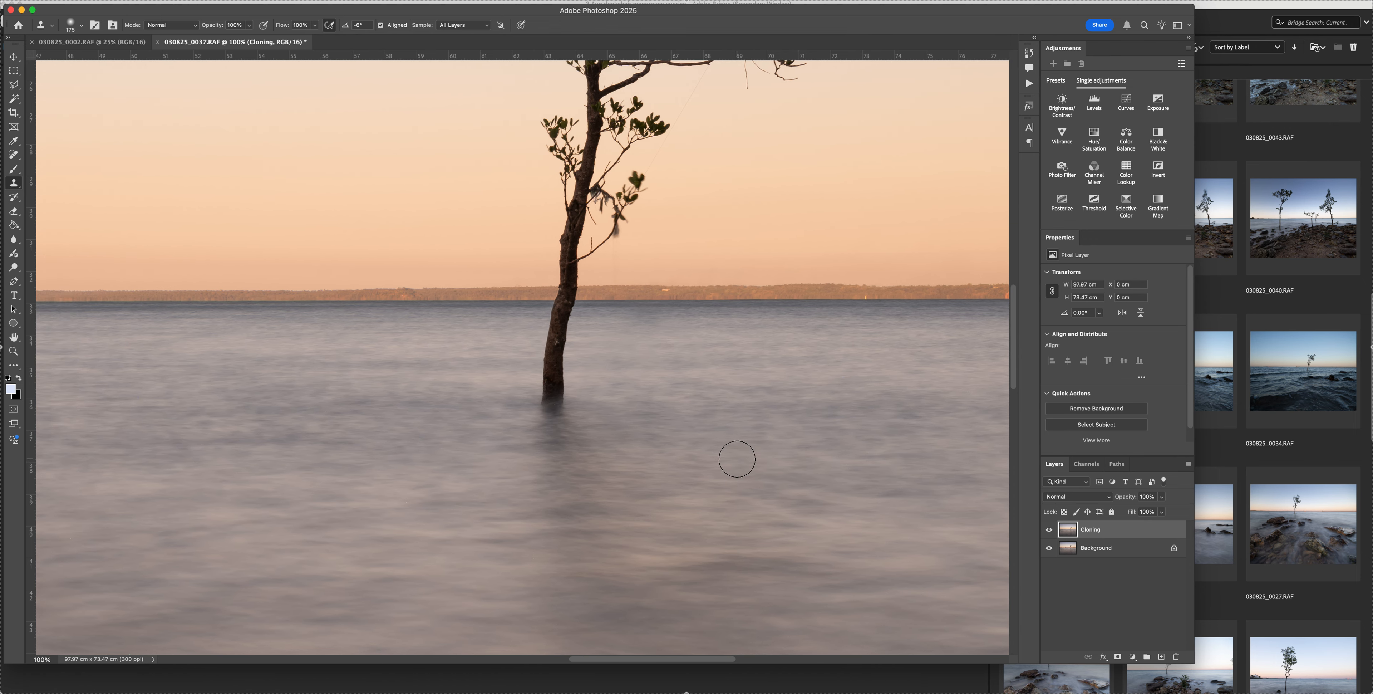
scroll(738, 459, left, 20)
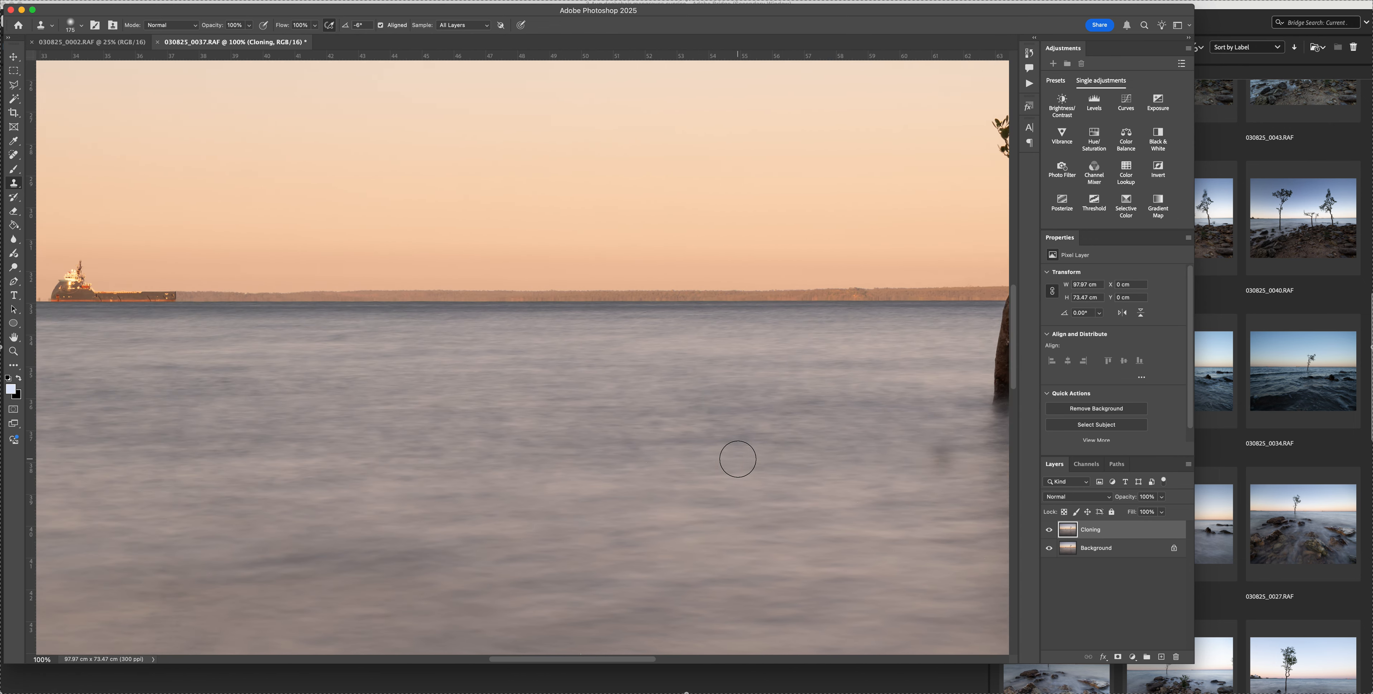
scroll(737, 458, left, 2)
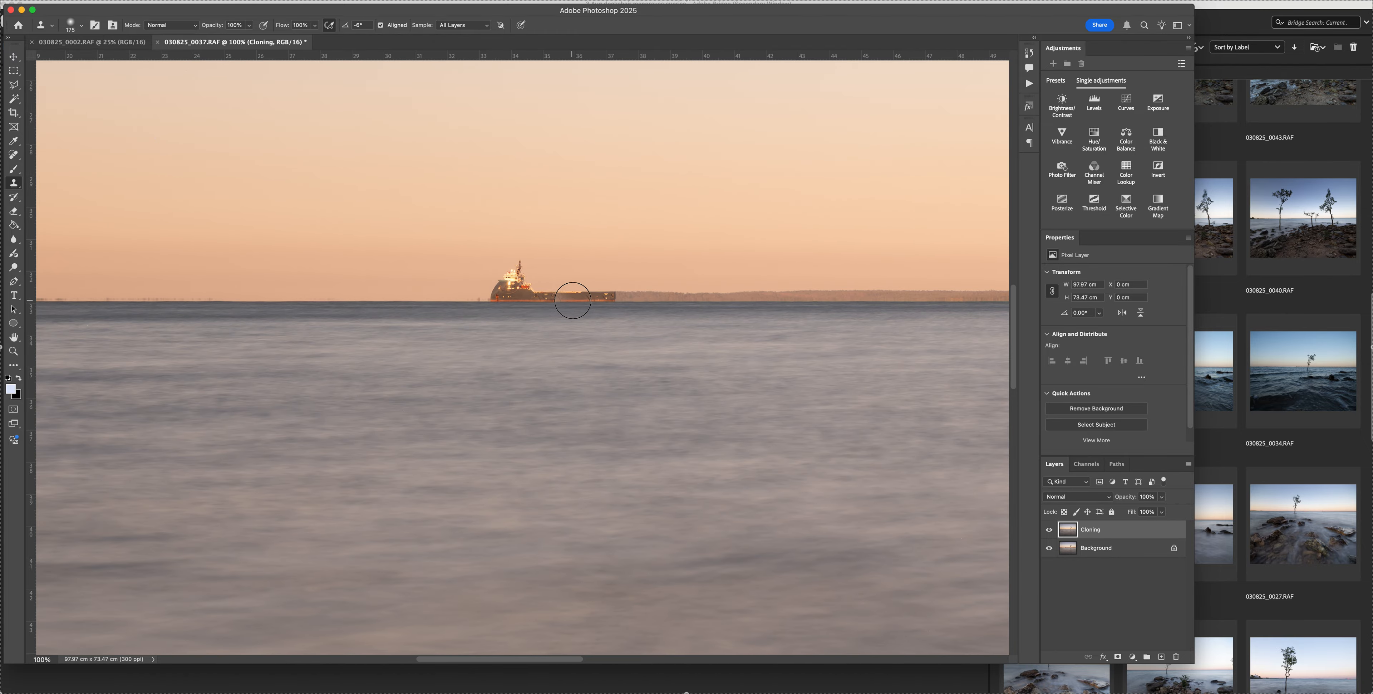
scroll(591, 337, right, 10)
scroll(591, 337, down, 1)
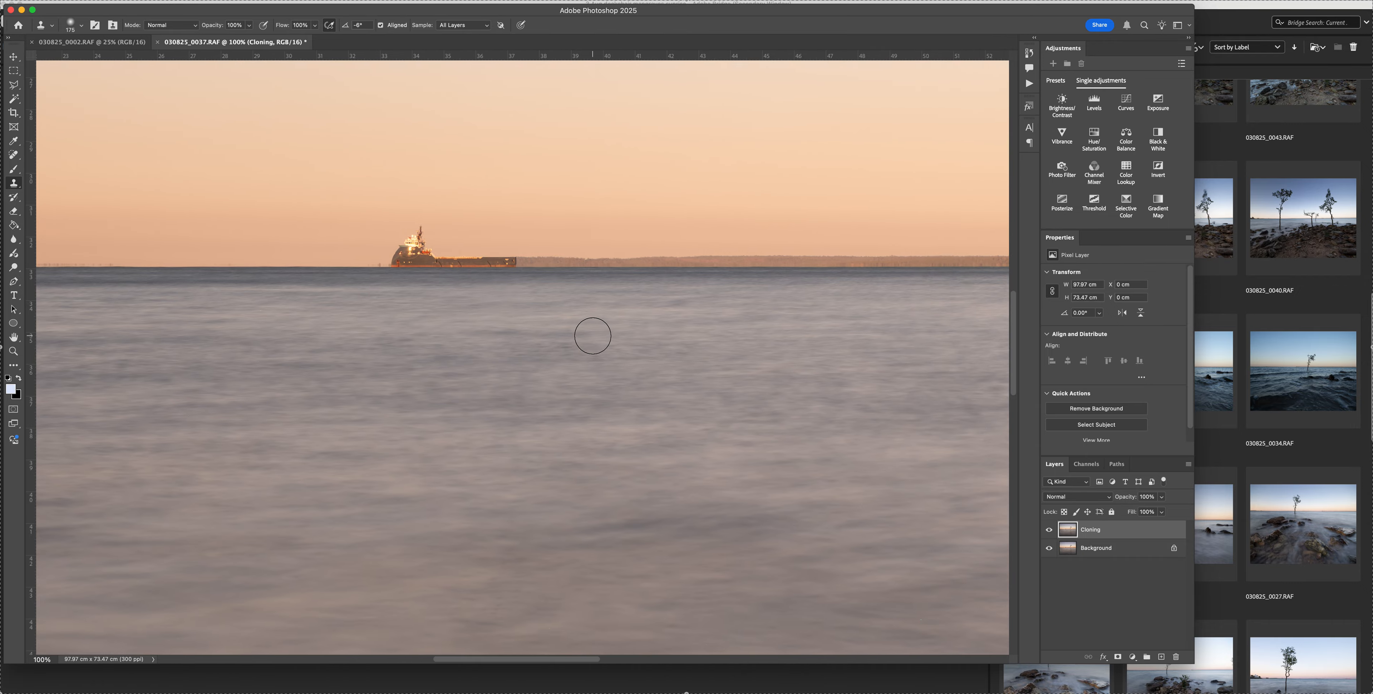
scroll(591, 337, left, 14)
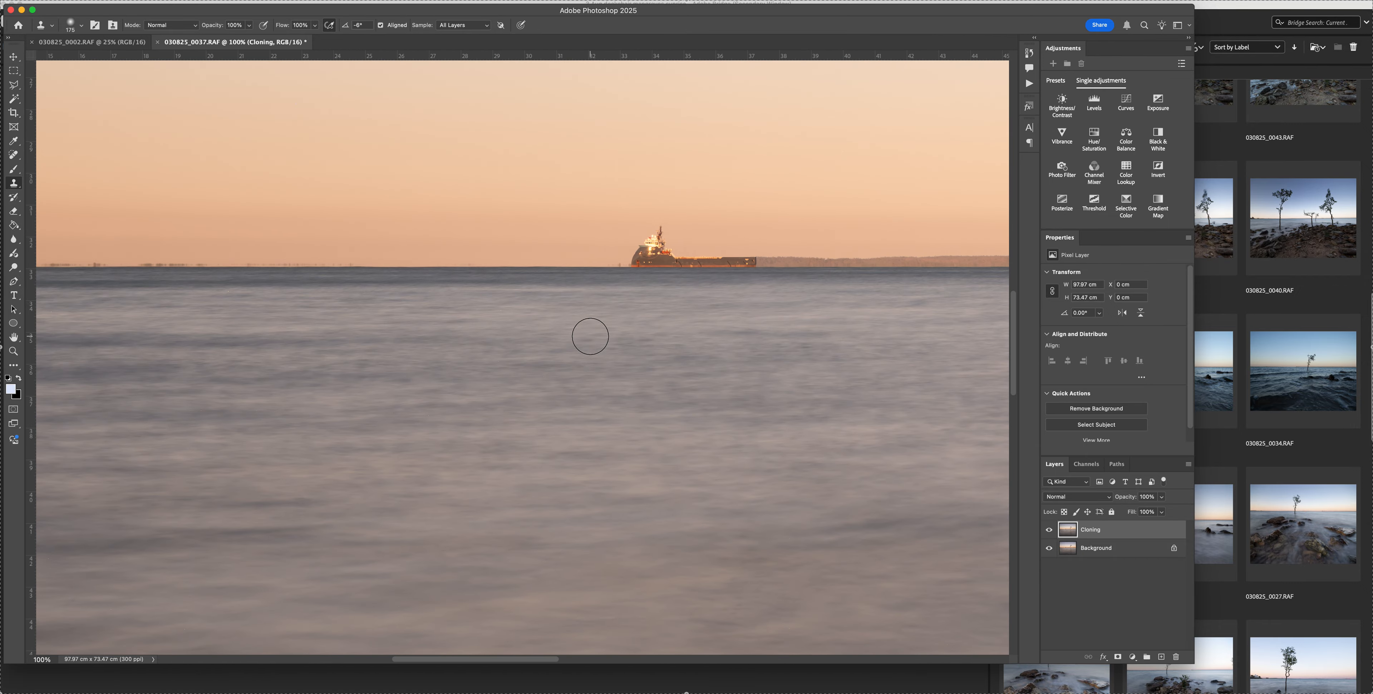
scroll(590, 337, left, 9)
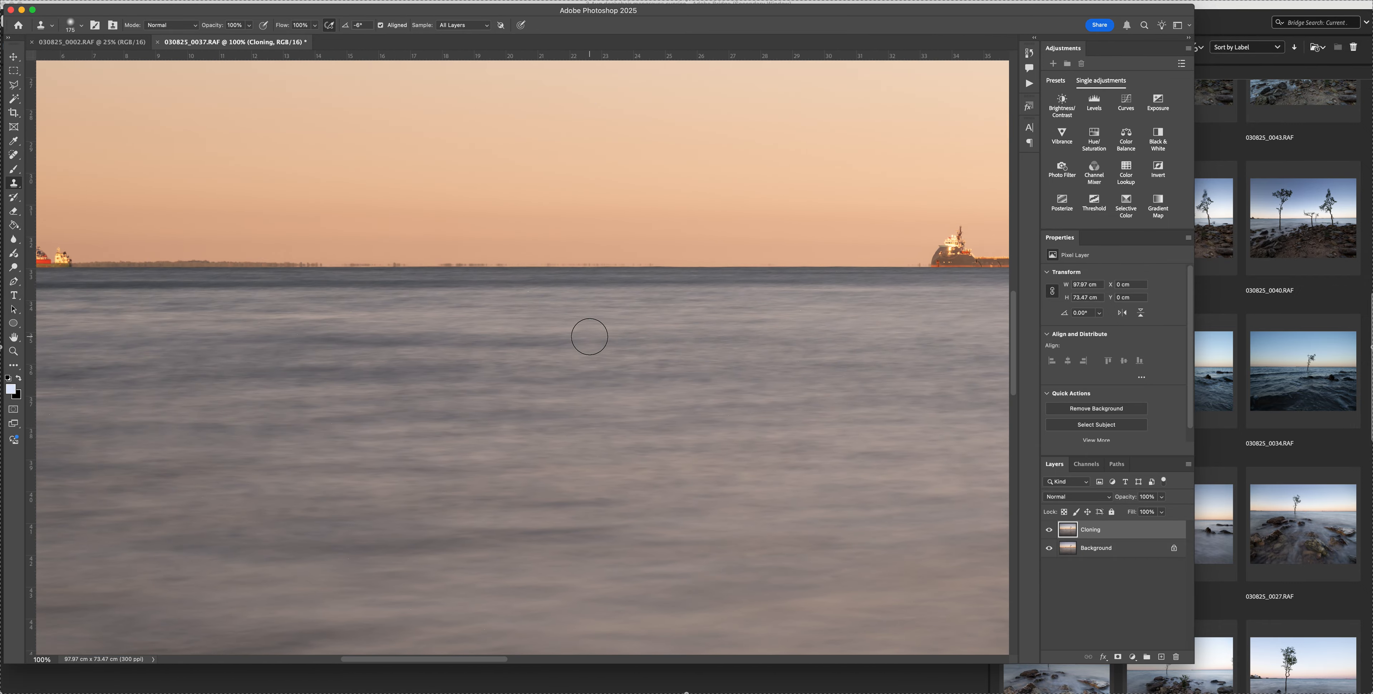
scroll(589, 337, left, 11)
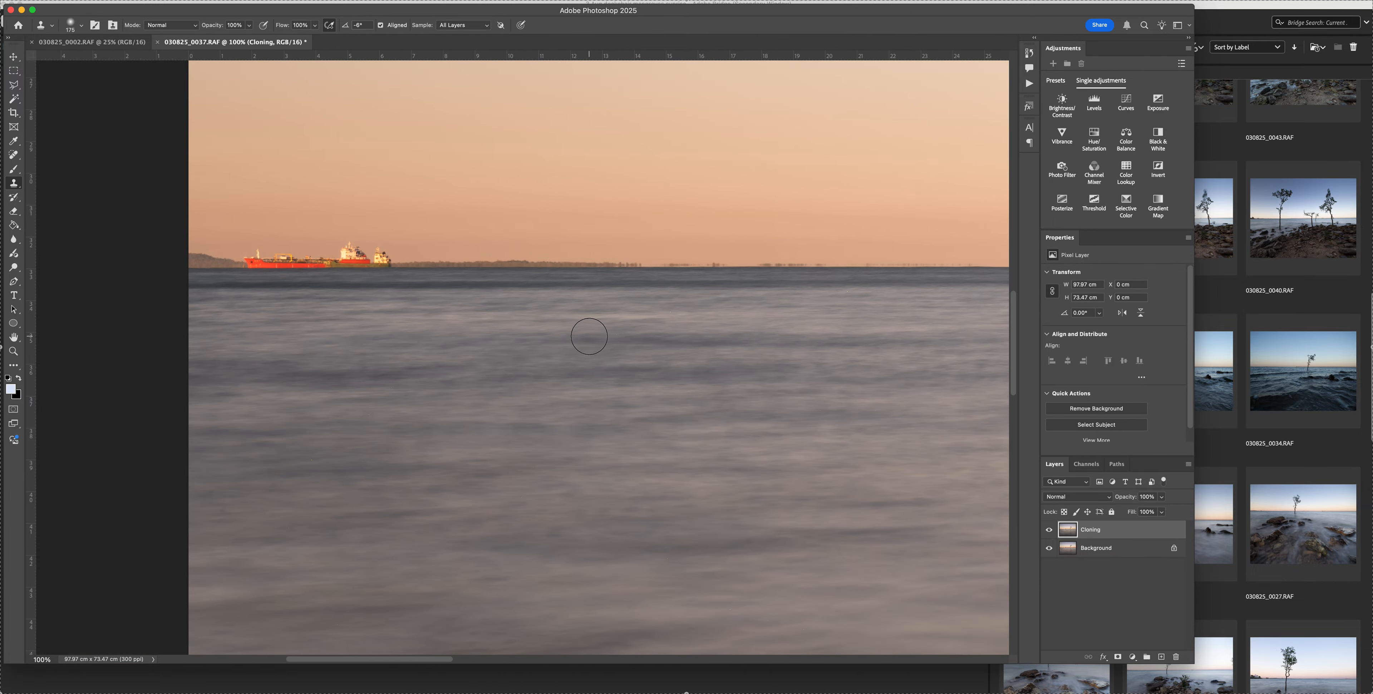
scroll(589, 336, left, 1)
scroll(589, 336, up, 1)
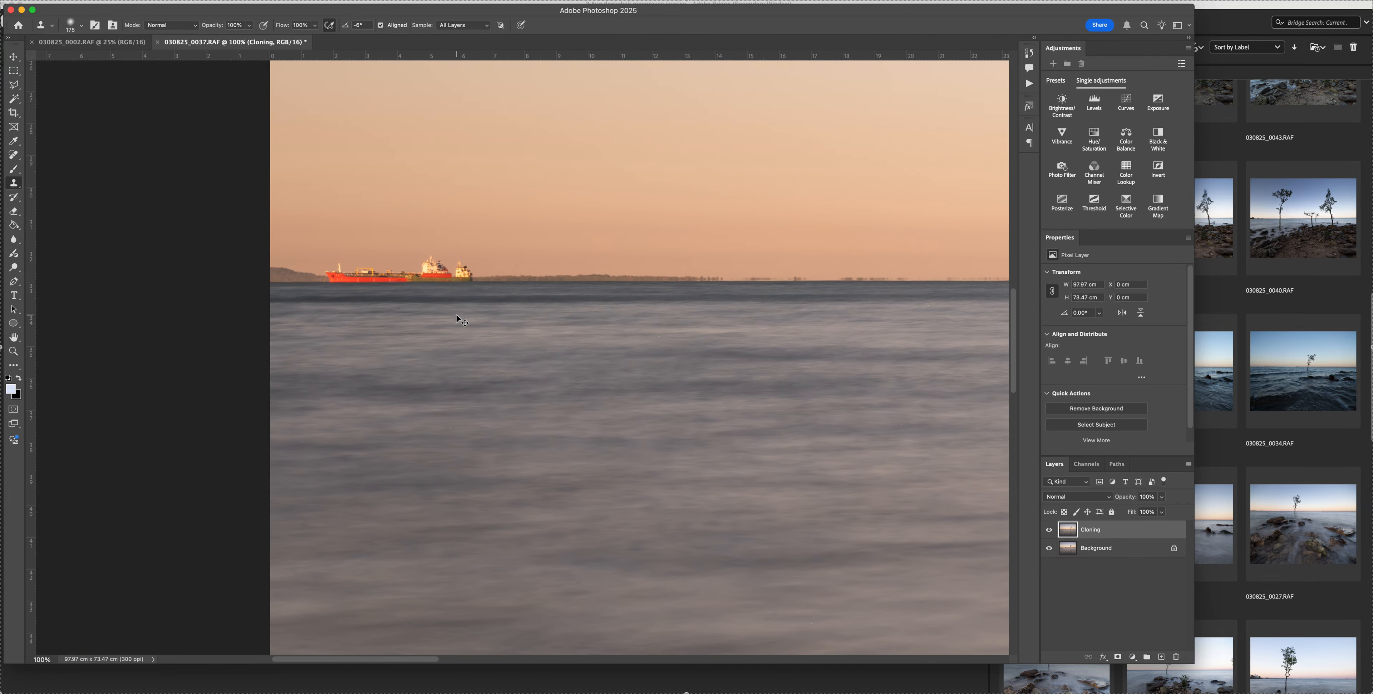
Clone coastline and sky over the red ship's stern and the vessel behind it, using a smaller Clone Stamp brush.
key(super+equal)
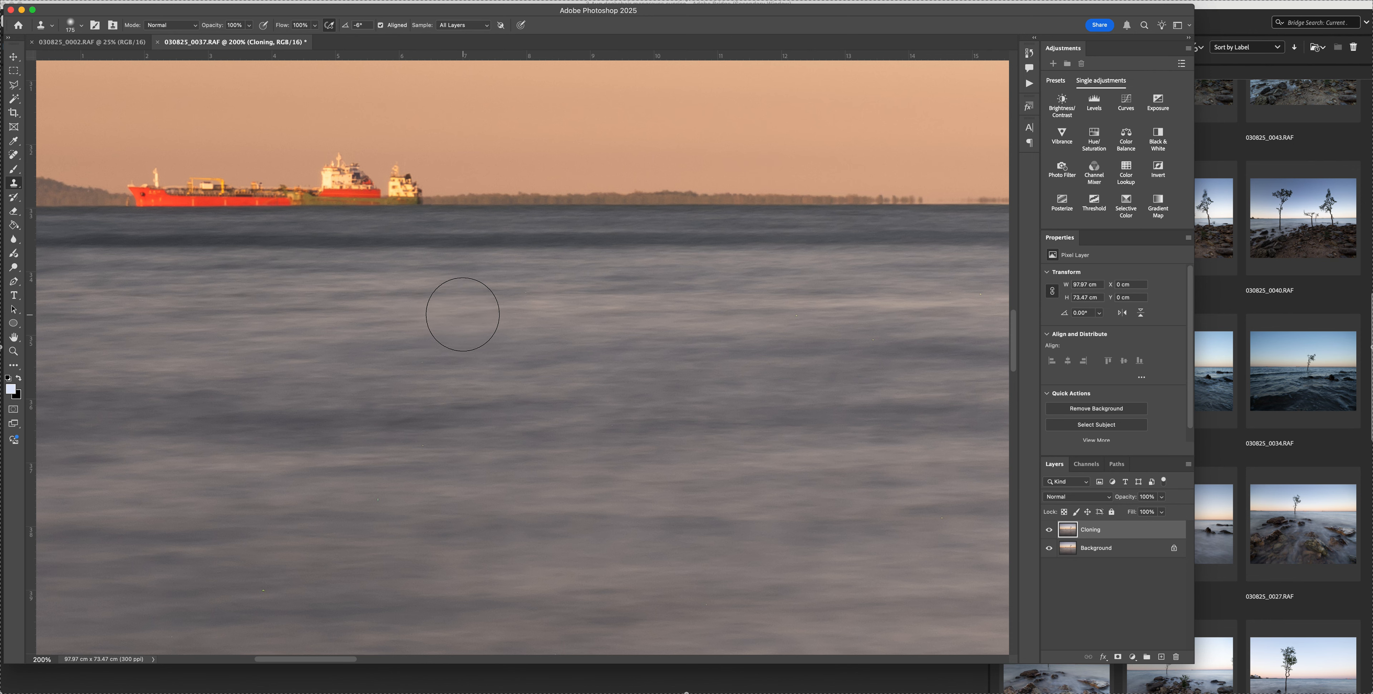
scroll(461, 329, up, 3)
scroll(461, 329, left, 3)
scroll(462, 331, up, 1)
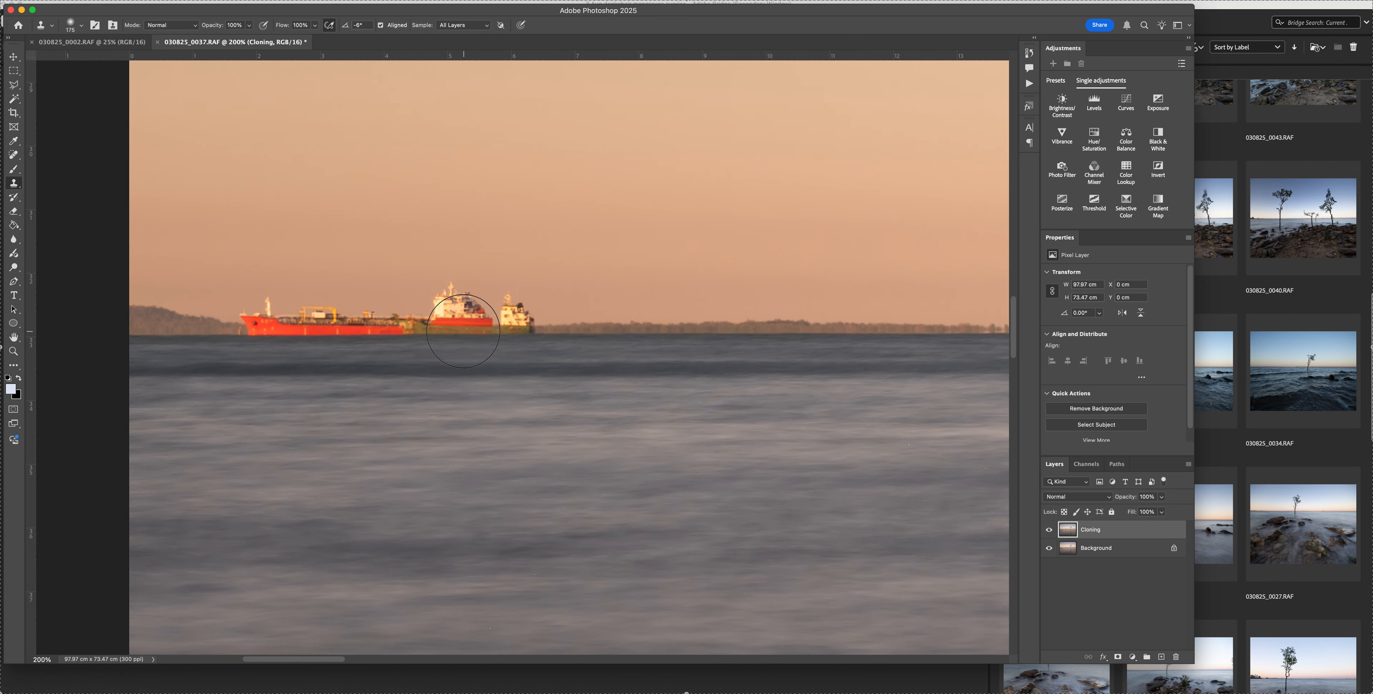
scroll(463, 330, left, 1)
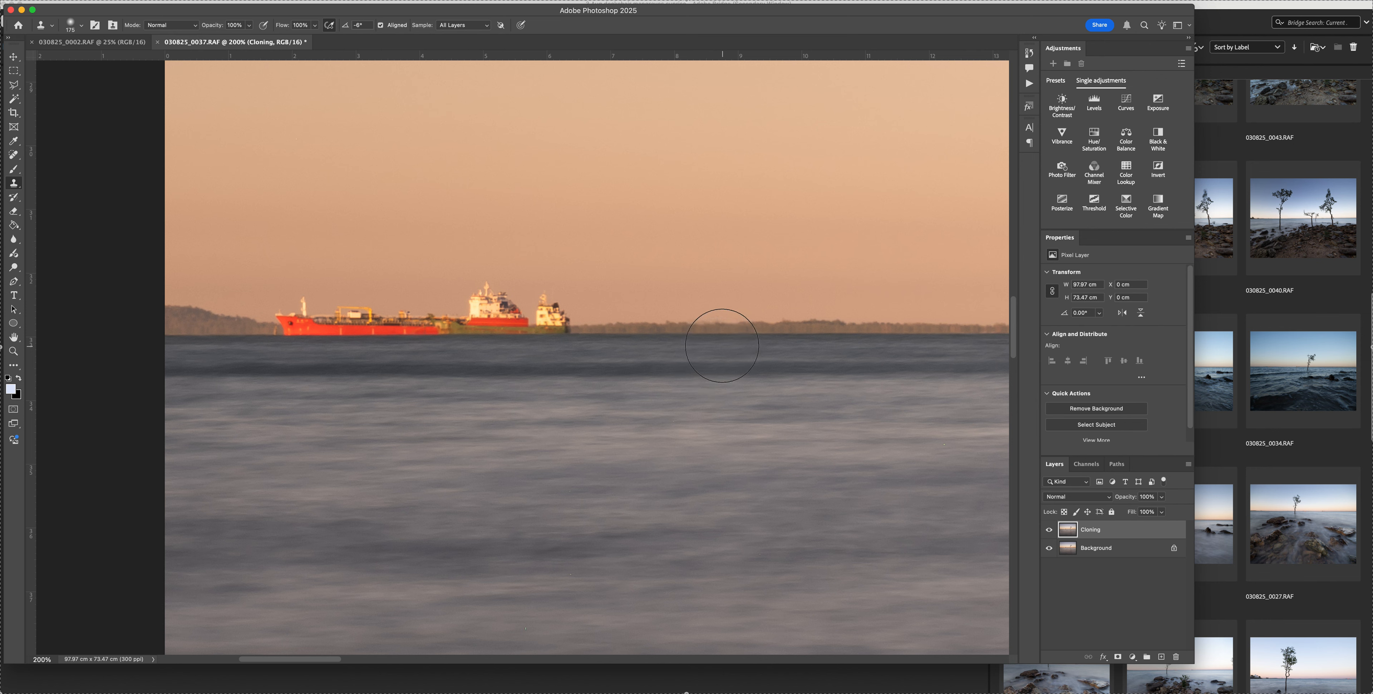
key(bracketleft)
key(bracketleft)
key(bracketleft)
key(bracketleft)
alt+click(957, 334)
click(574, 334)
mouse_move(579, 334)
mouse_down()
mouse_move(537, 333)
mouse_move(574, 326)
mouse_move(524, 324)
mouse_move(579, 318)
mouse_move(518, 318)
mouse_move(558, 311)
mouse_move(505, 302)
mouse_move(533, 302)
mouse_move(469, 315)
mouse_move(526, 325)
mouse_move(468, 325)
mouse_move(536, 323)
mouse_move(479, 311)
mouse_move(483, 294)
mouse_move(520, 288)
mouse_move(462, 290)
mouse_move(504, 317)
mouse_move(422, 317)
mouse_move(456, 318)
mouse_move(421, 327)
mouse_move(456, 332)
mouse_move(424, 323)
mouse_up()
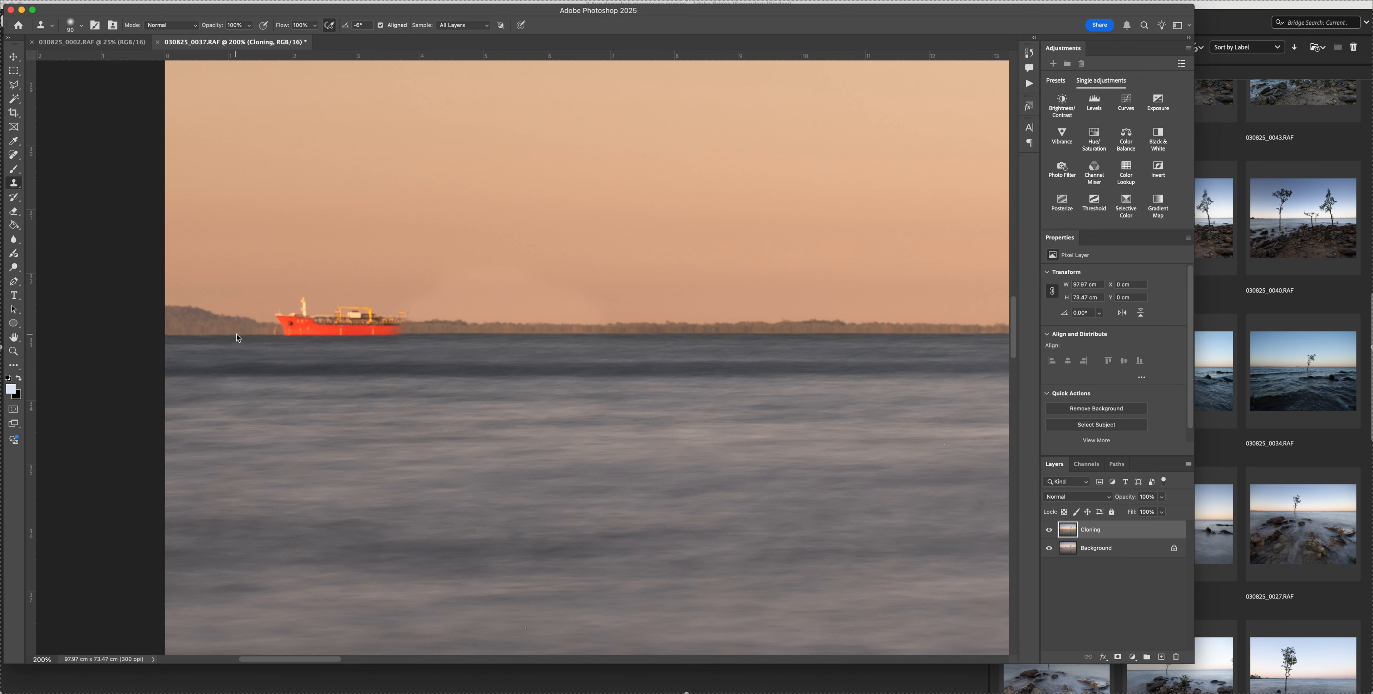
Clone out the red ship's remaining hull and the leftover red spot, sampling the clean coastline.
click(828, 342)
scroll(742, 346, right, 3)
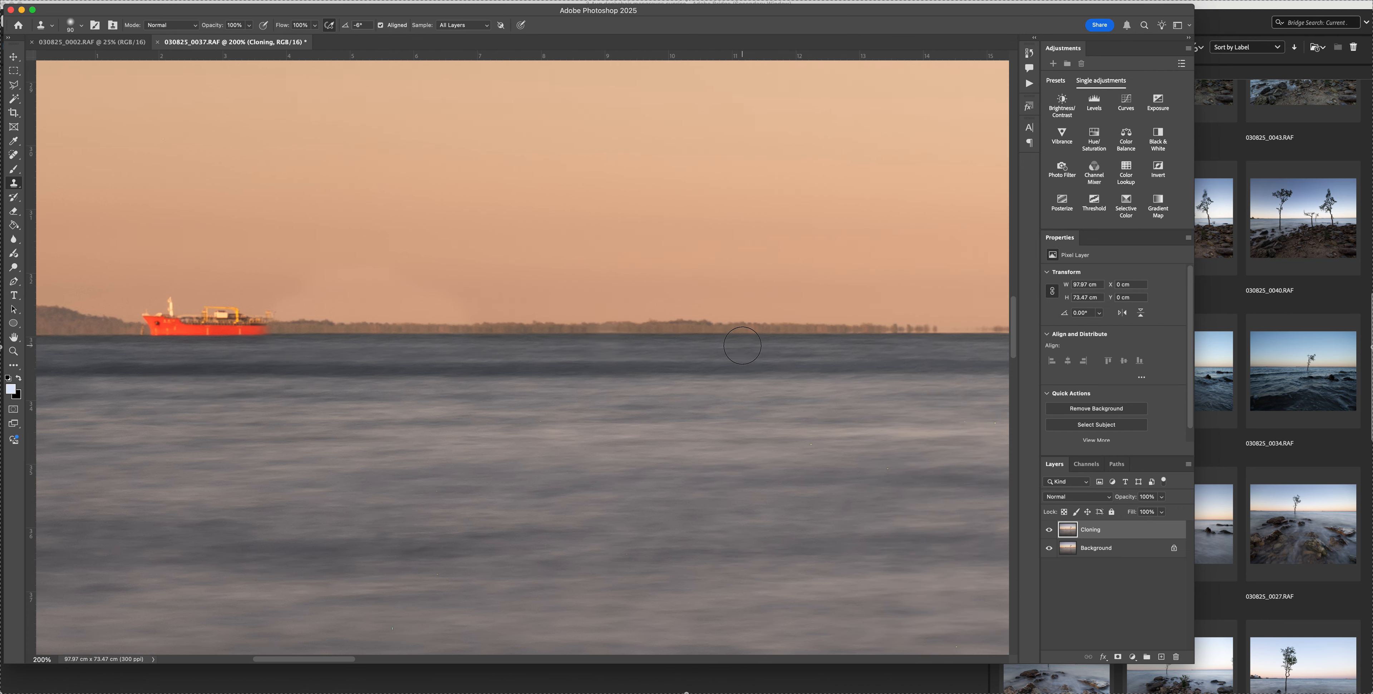
scroll(743, 346, left, 3)
scroll(742, 346, left, 3)
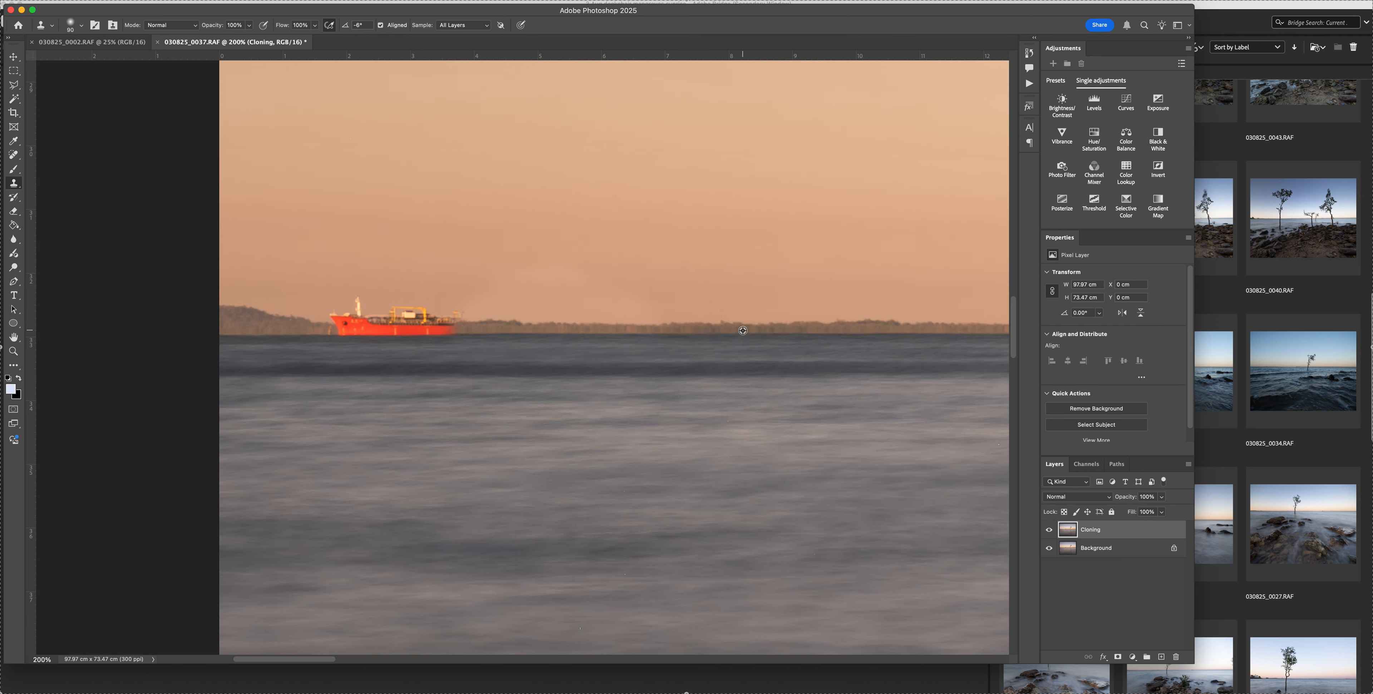
alt+click(734, 334)
mouse_move(453, 325)
mouse_down()
mouse_move(447, 310)
mouse_move(449, 333)
mouse_up()
mouse_move(446, 334)
mouse_down()
mouse_move(450, 307)
mouse_move(444, 325)
mouse_move(413, 306)
mouse_move(382, 321)
mouse_move(368, 285)
mouse_move(343, 301)
mouse_move(366, 293)
mouse_move(341, 342)
mouse_up()
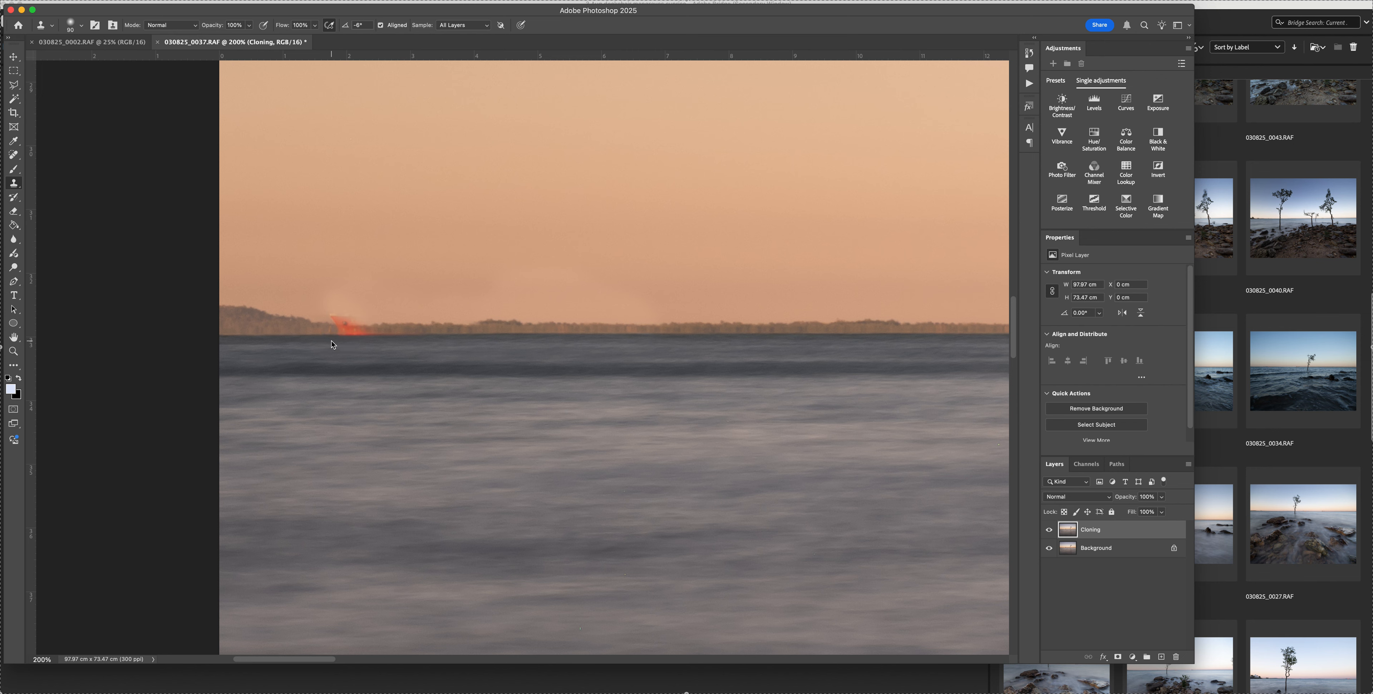
mouse_move(330, 340)
mouse_down()
mouse_move(331, 321)
mouse_move(365, 343)
mouse_up()
key(super+z)
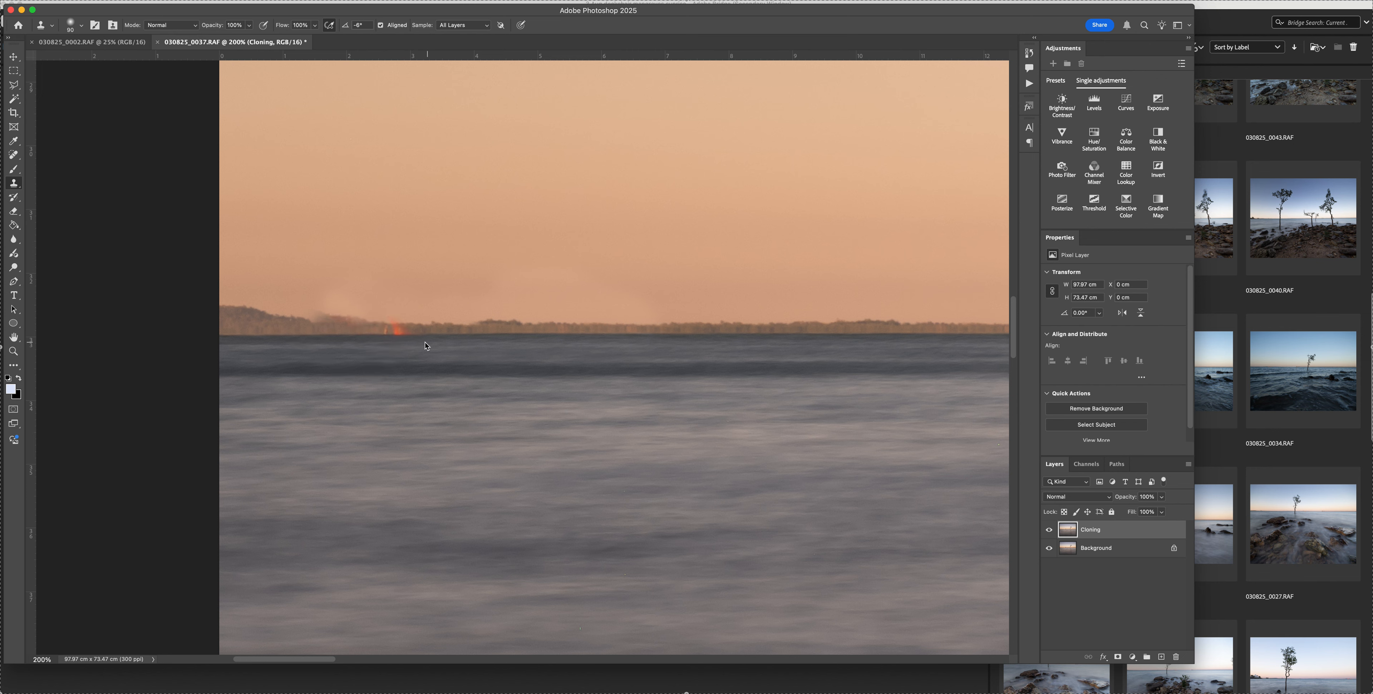
click(399, 335)
click(398, 336)
Rebuild the treeline and waterline where the red ship stood with a smaller brush, using 40% flow for the waterline.
key(bracketleft)
key(bracketleft)
key(bracketleft)
key(bracketleft)
click(251, 304)
drag(326, 319, 373, 320)
click(371, 319)
drag(371, 320, 331, 320)
drag(340, 317, 324, 317)
scroll(553, 293, up, 1)
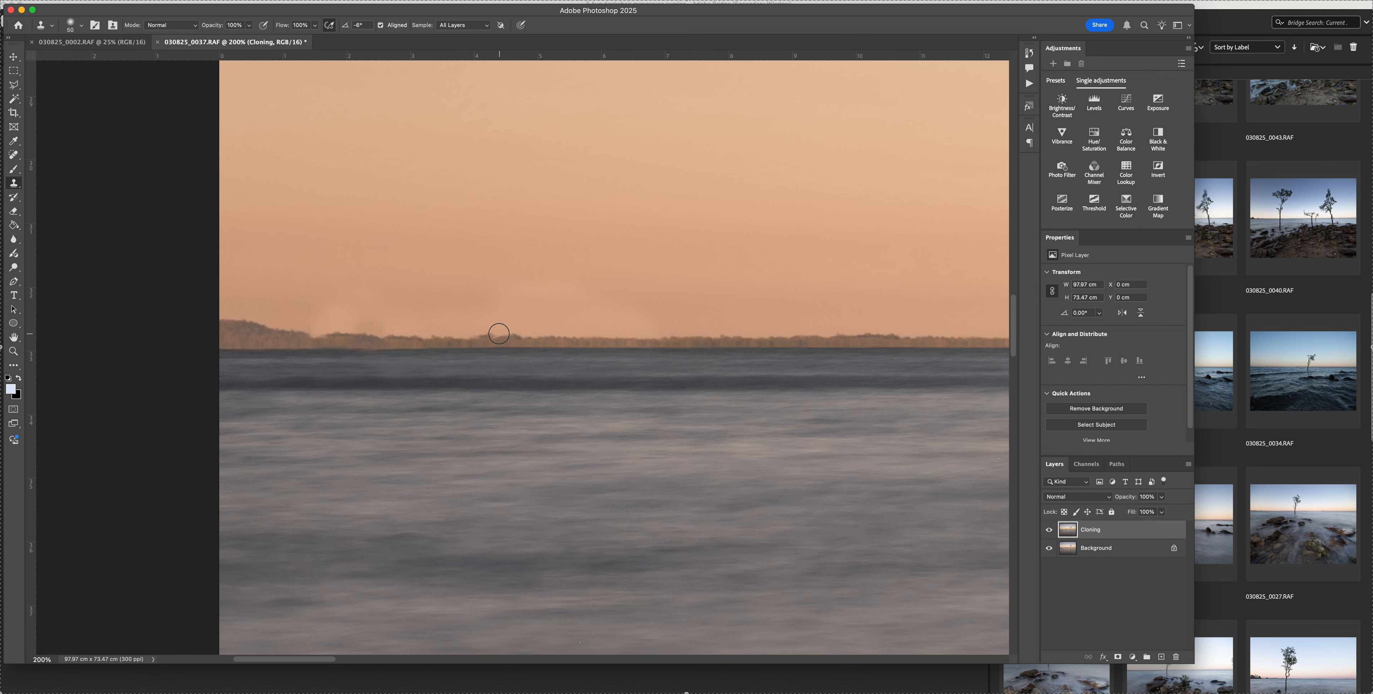
drag(484, 332, 519, 330)
key(shift+4)
mouse_move(354, 358)
mouse_down()
mouse_move(290, 356)
mouse_move(303, 358)
mouse_up()
Blend the pale patches in the sky above the treeline with a larger Clone Stamp brush at 50% flow.
key(bracketright)
key(bracketright)
key(bracketright)
key(bracketright)
key(bracketright)
key(shift+5)
drag(518, 282, 597, 288)
key(bracketright)
key(bracketright)
key(bracketright)
key(bracketright)
mouse_move(554, 277)
mouse_down()
mouse_move(673, 278)
mouse_move(616, 277)
mouse_up()
Try to clone sampled sky over the pale haze above the end of the headland.
alt+click(281, 276)
drag(317, 287, 373, 265)
key([)
key([)
key([)
key([)
key([)
key(super+z)
Clone sampled sky over the pale haze beside the headland with a smaller brush at 20–30% flow.
scroll(509, 283, up, 1)
key([)
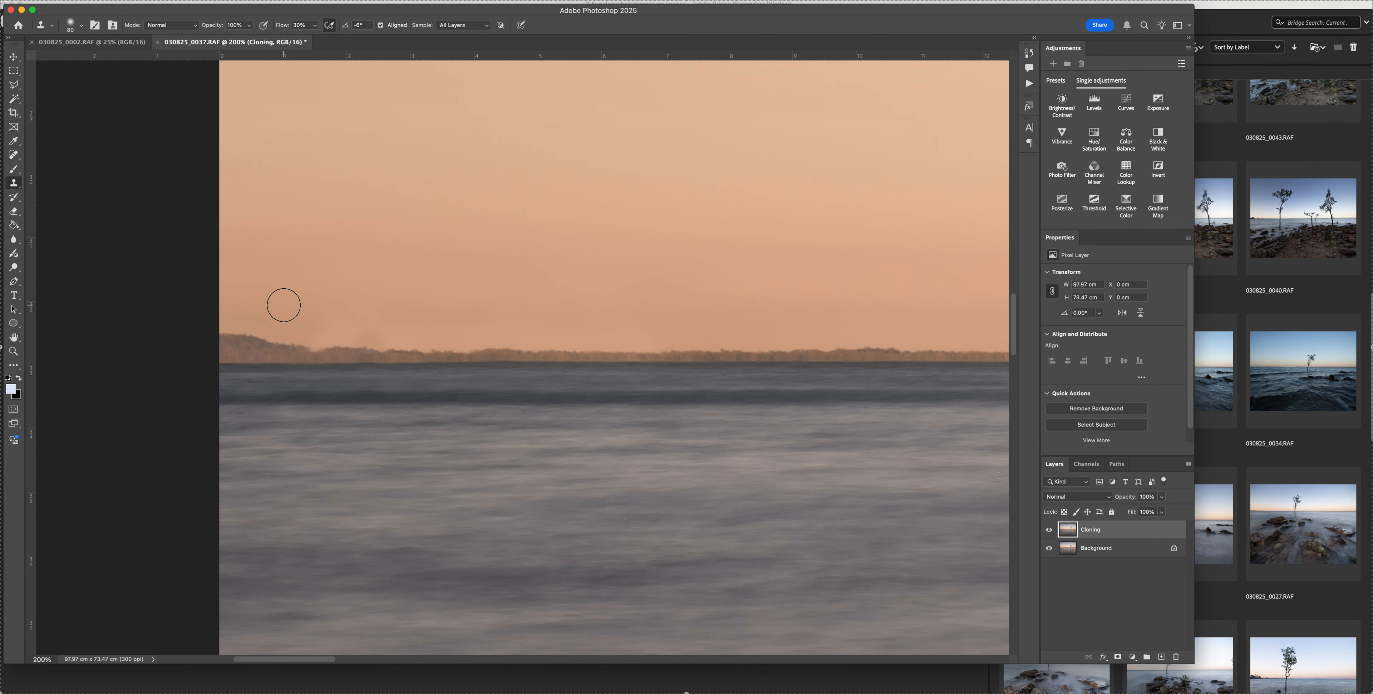
alt+click(277, 304)
drag(318, 318, 352, 316)
alt+click(265, 301)
drag(314, 323, 412, 322)
Smooth the sky above the coastline with a 175-pixel Clone Stamp brush, sampling nearby sky at 40% and 20% flow.
scroll(547, 259, up, 5)
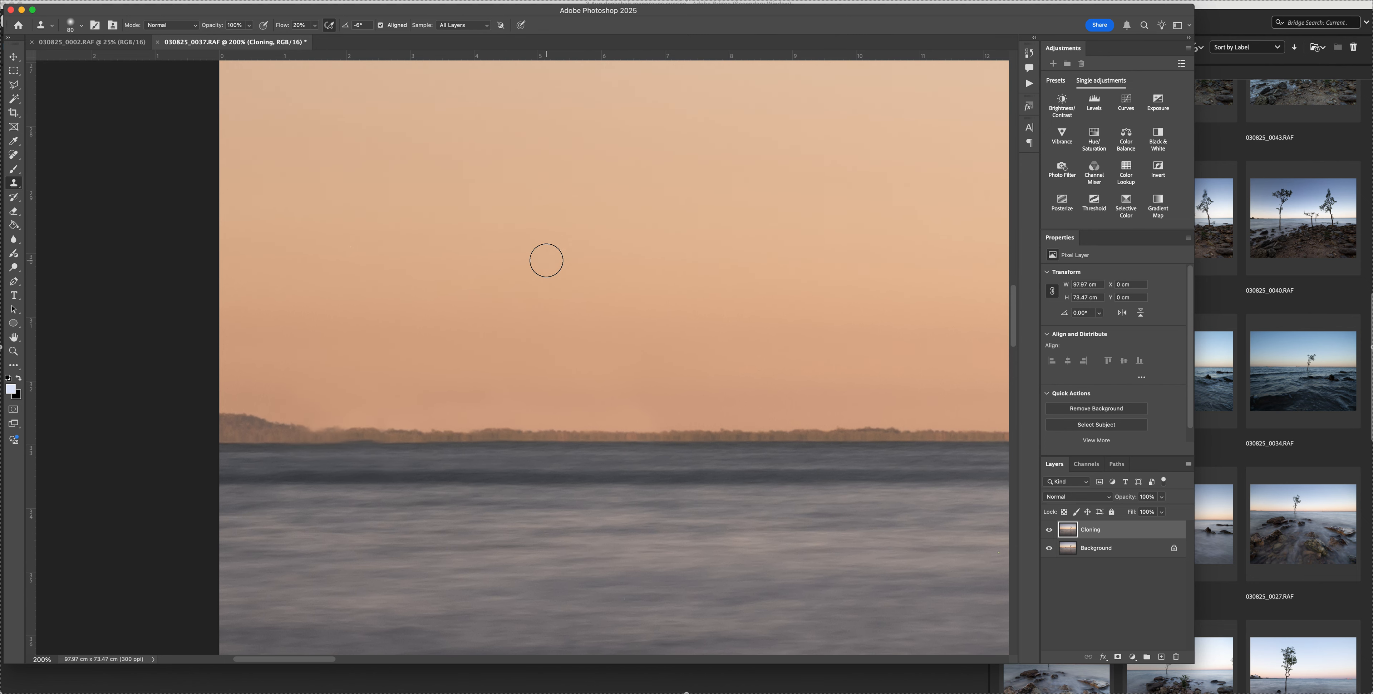
key(shift+4)
key(bracketright)
key(bracketright)
key(bracketright)
key(bracketright)
key(bracketright)
alt+click(555, 377)
scroll(630, 337, up, 2)
scroll(630, 337, down, 3)
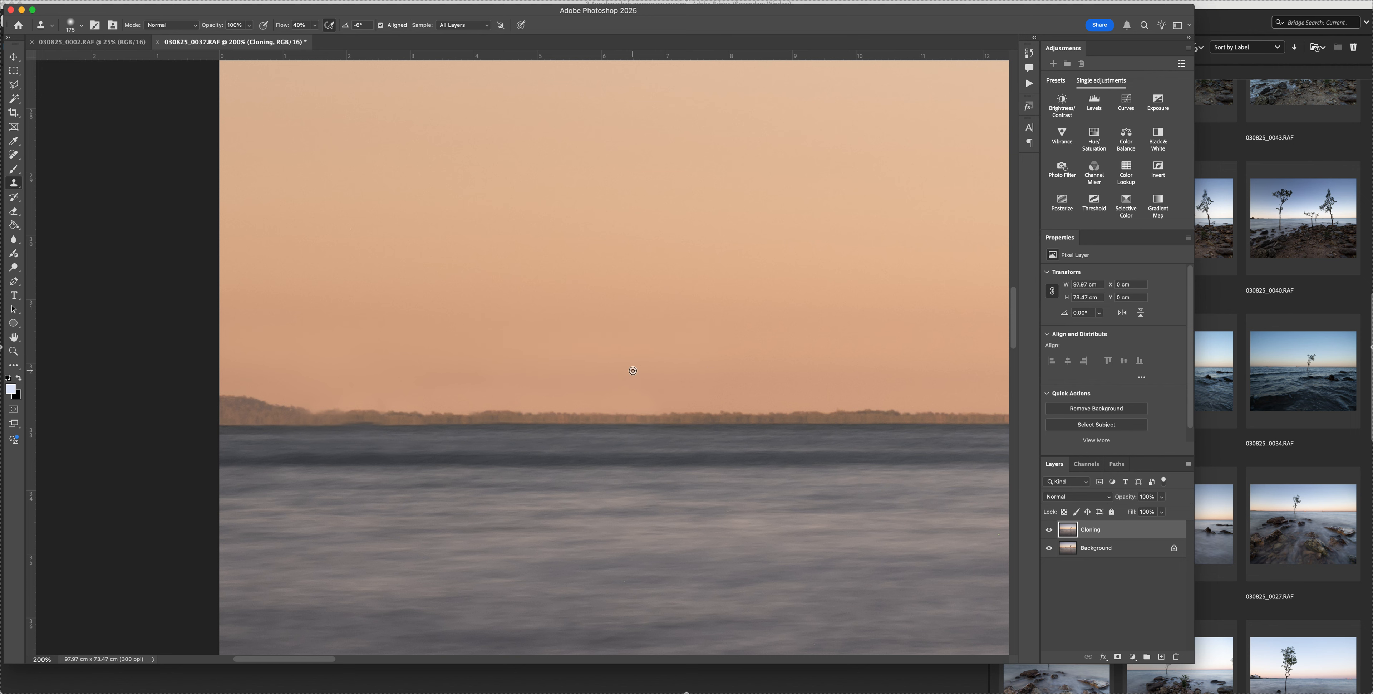
key(shift+2)
Examine the retouched sky and coastline at 100% to 300% for leftover cloning marks.
key(super+minus)
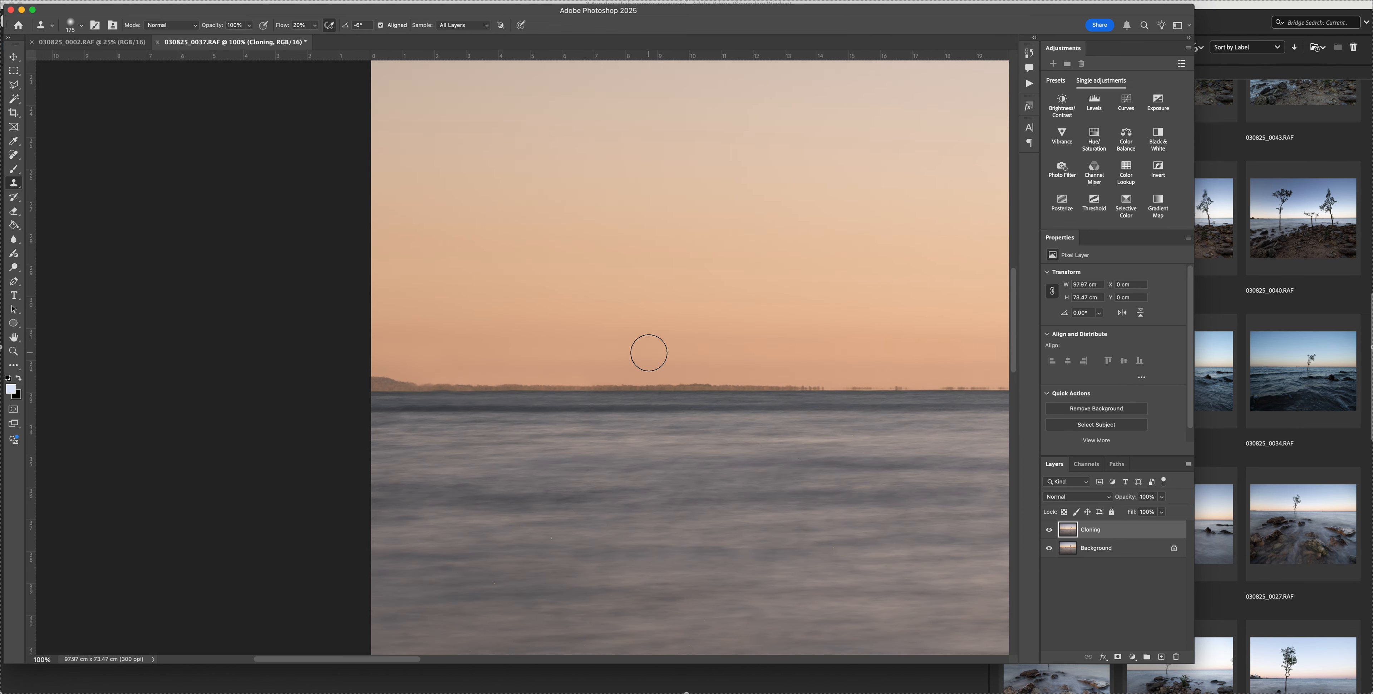
scroll(649, 352, right, 5)
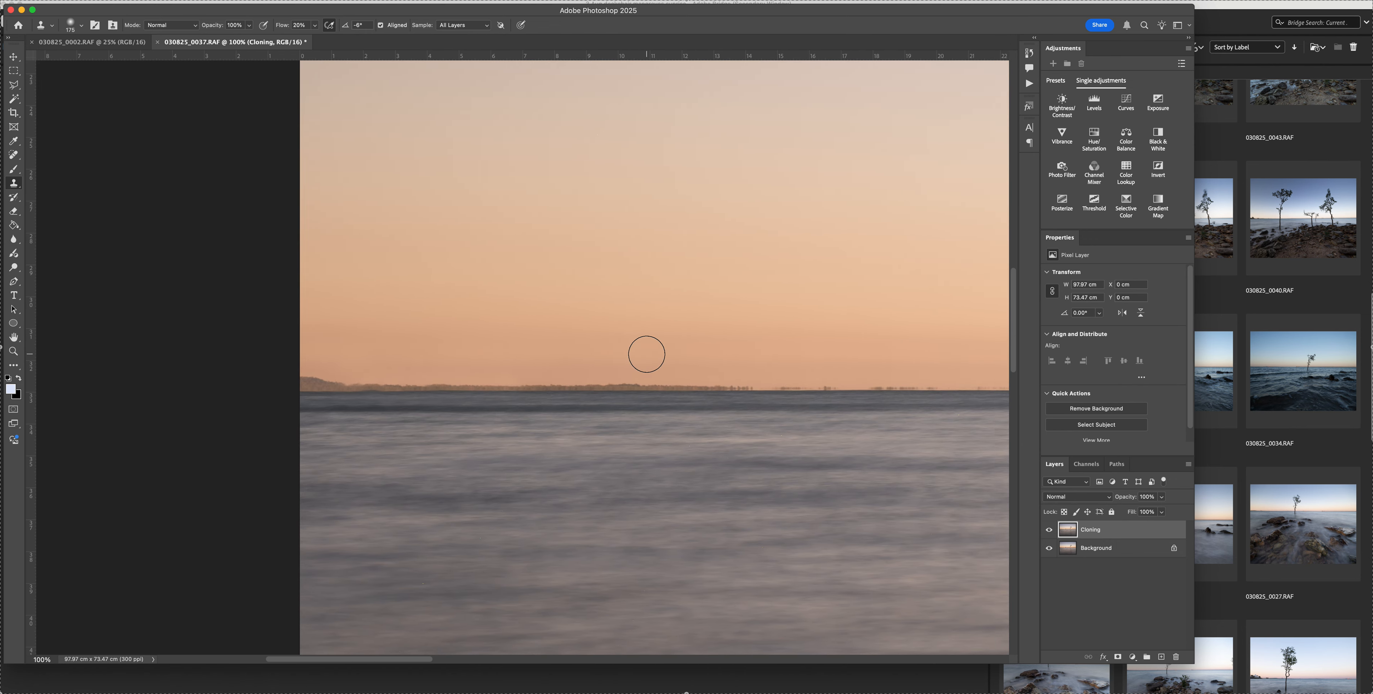
scroll(647, 353, down, 1)
scroll(647, 353, left, 4)
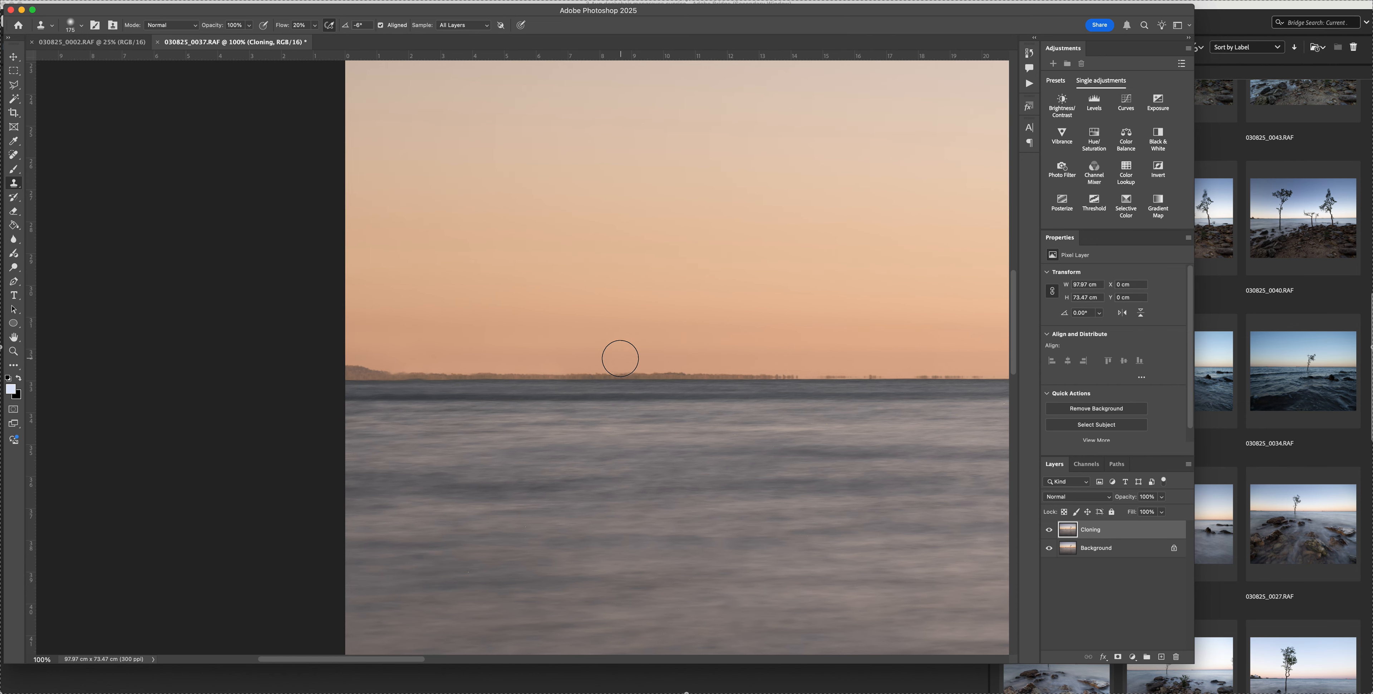
key(super+plus)
key(super+plus)
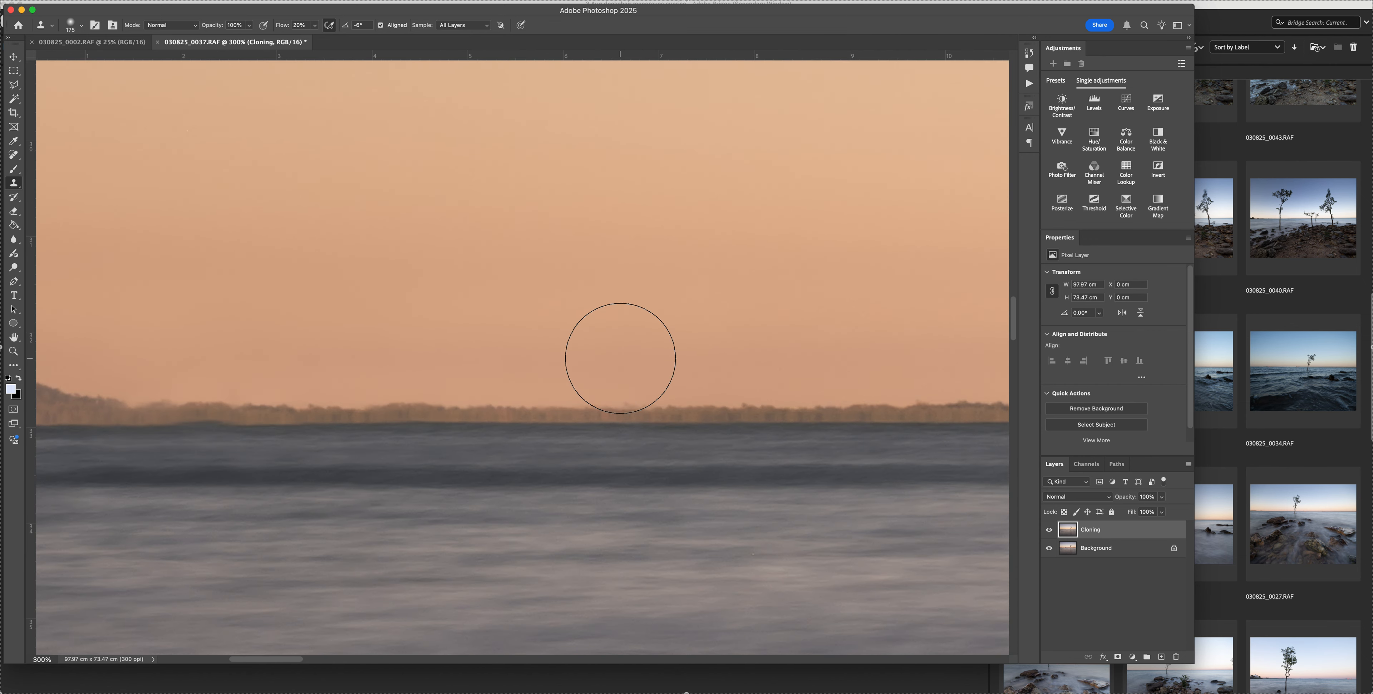
scroll(621, 358, left, 2)
scroll(621, 356, left, 2)
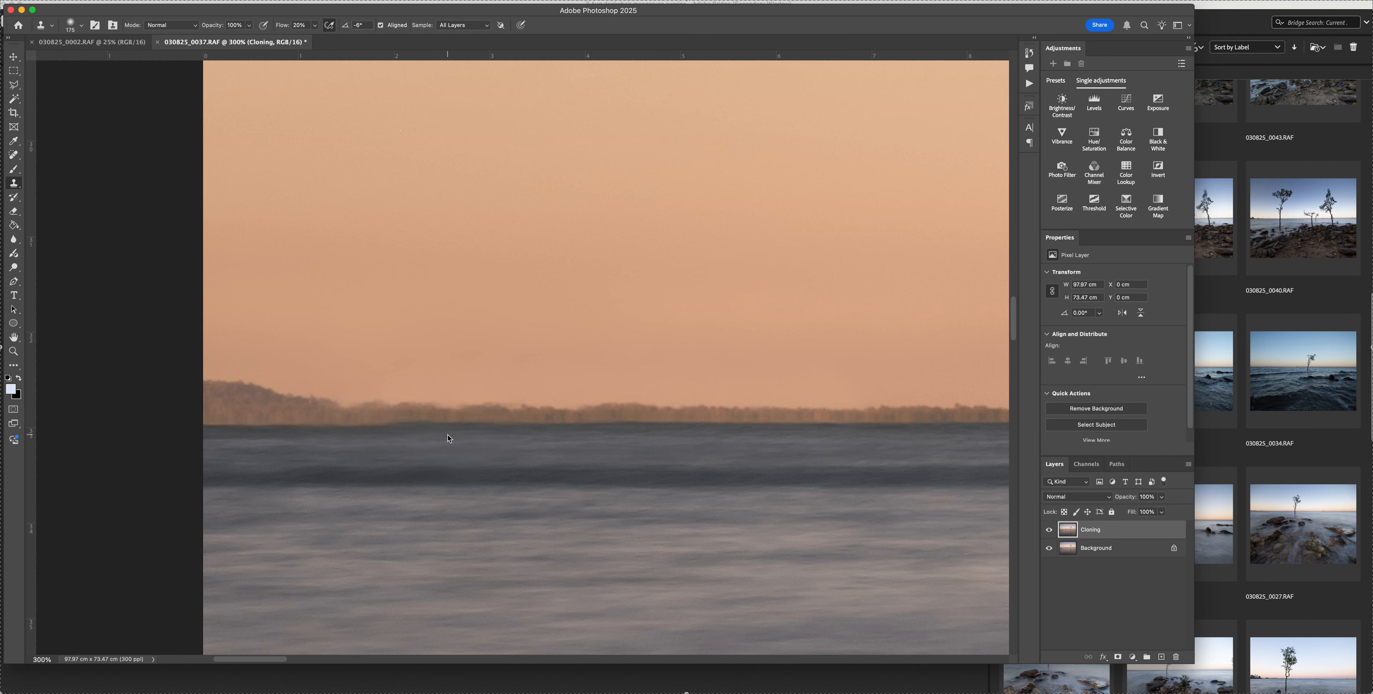
Straighten the uneven waterline below the headland with a 30-pixel Clone Stamp brush at 100% flow.
key(shift+0)
key(bracketleft)
key(bracketleft)
key(bracketleft)
key(bracketleft)
key(bracketleft)
key(bracketleft)
key(bracketleft)
key(bracketleft)
key(bracketleft)
key(bracketleft)
click(379, 424)
drag(379, 429, 405, 429)
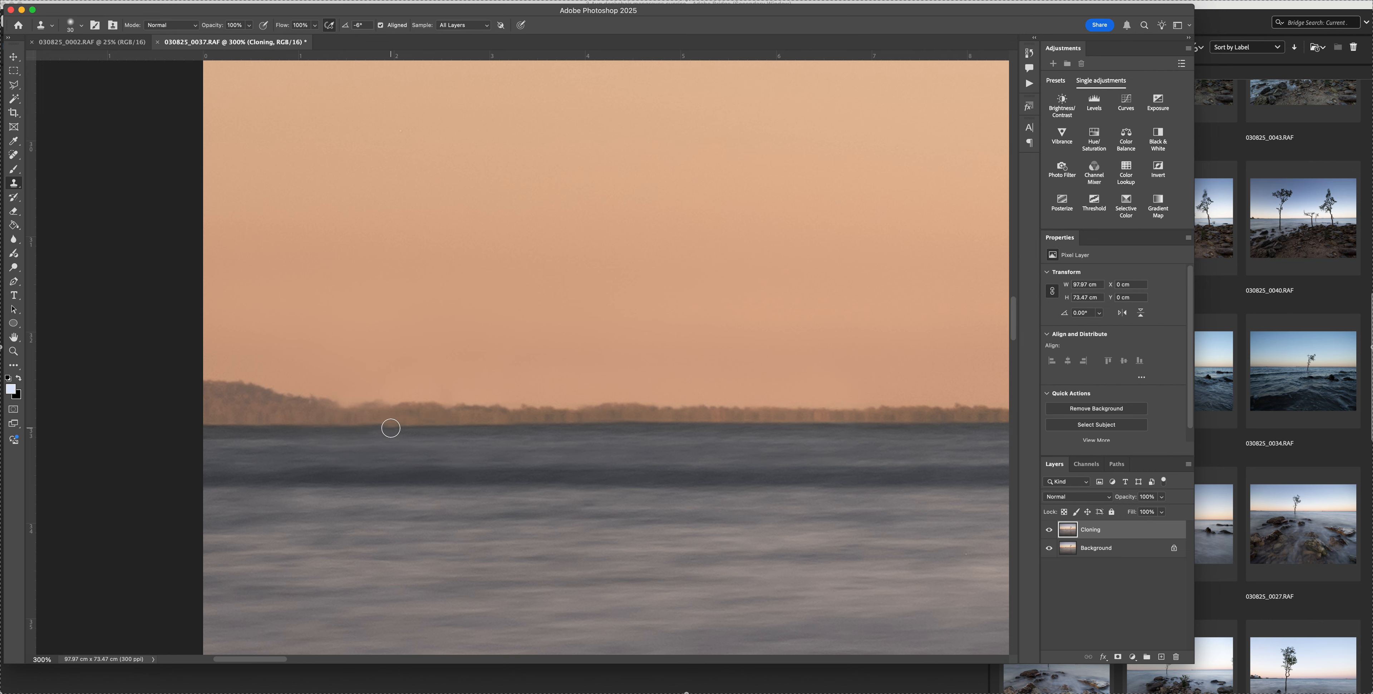
drag(390, 427, 382, 427)
Examine the horizon at 300% from the headland across to the large ship for remaining distractions.
scroll(578, 463, right, 5)
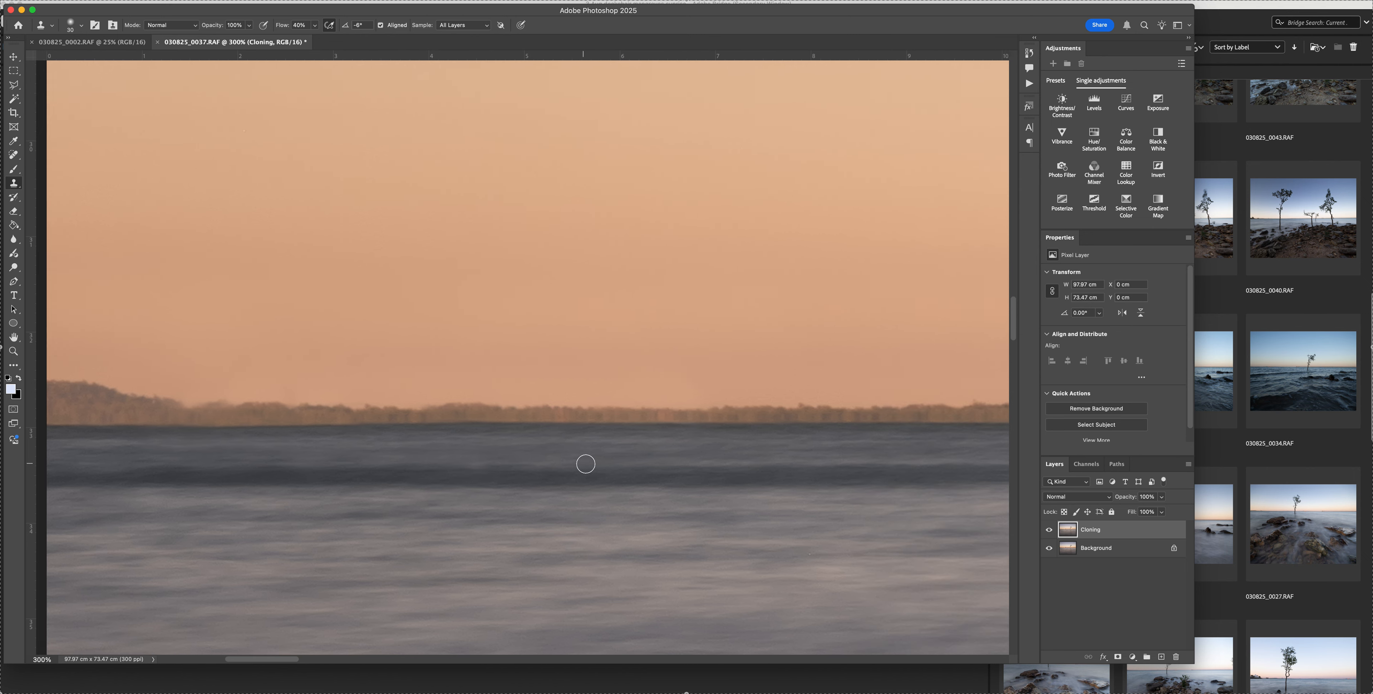
scroll(588, 464, right, 10)
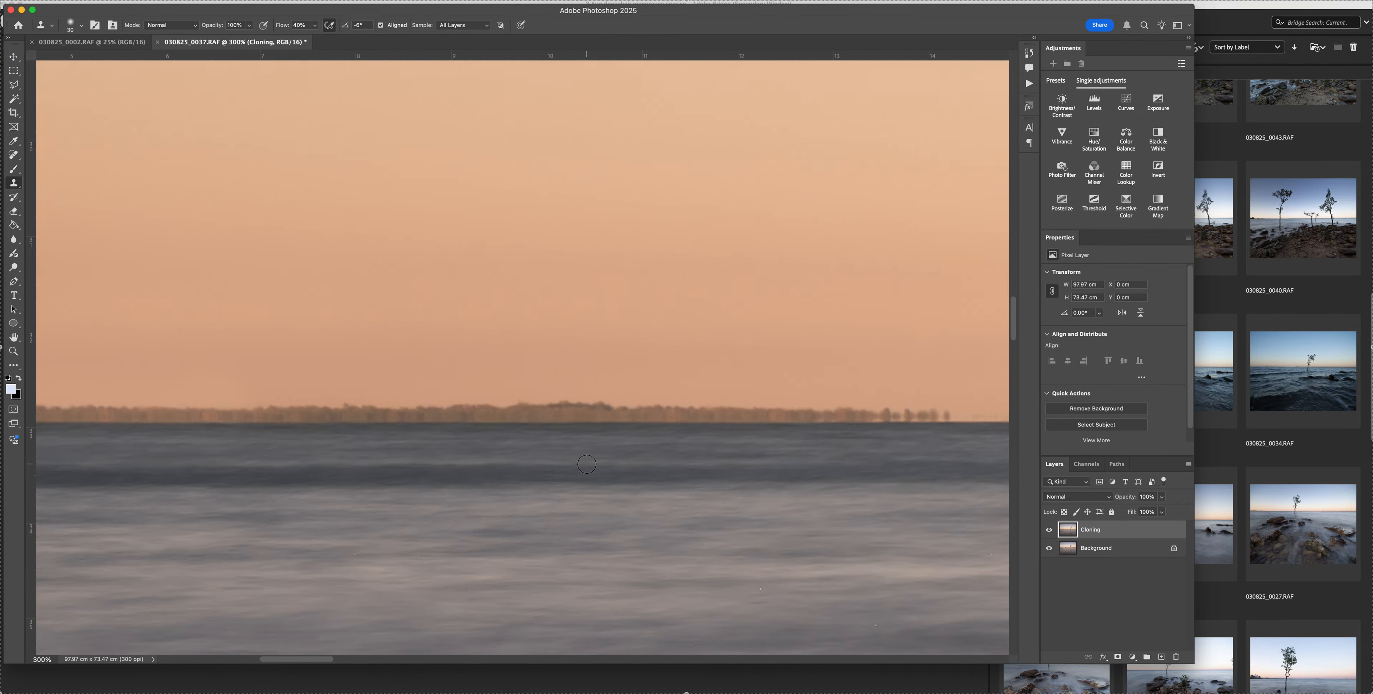
scroll(587, 464, right, 10)
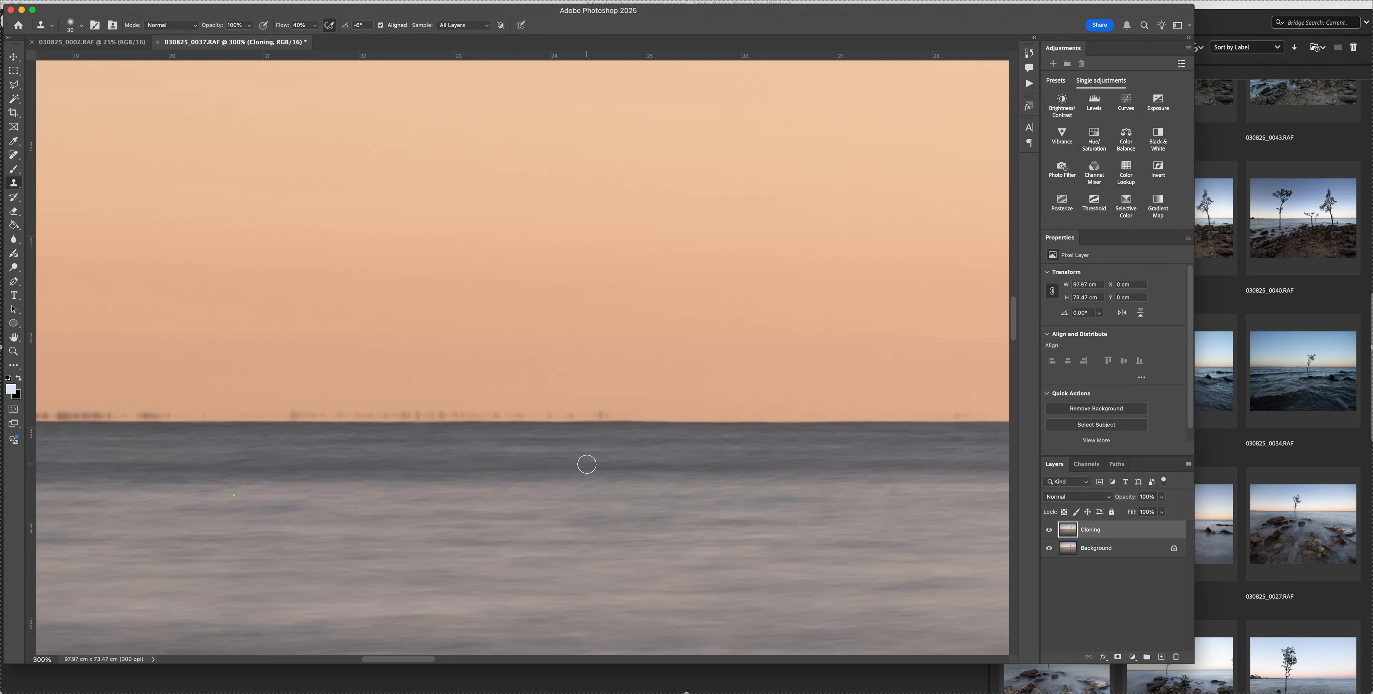
scroll(587, 464, right, 8)
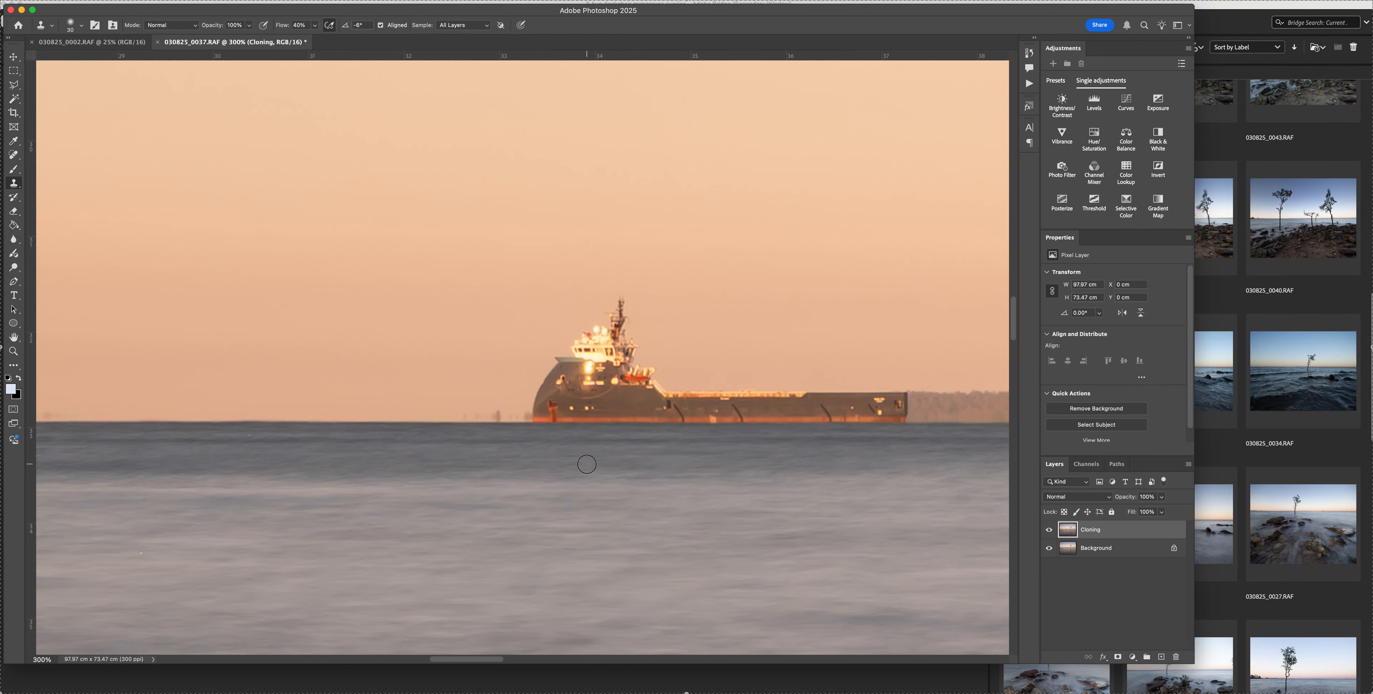
scroll(586, 465, right, 1)
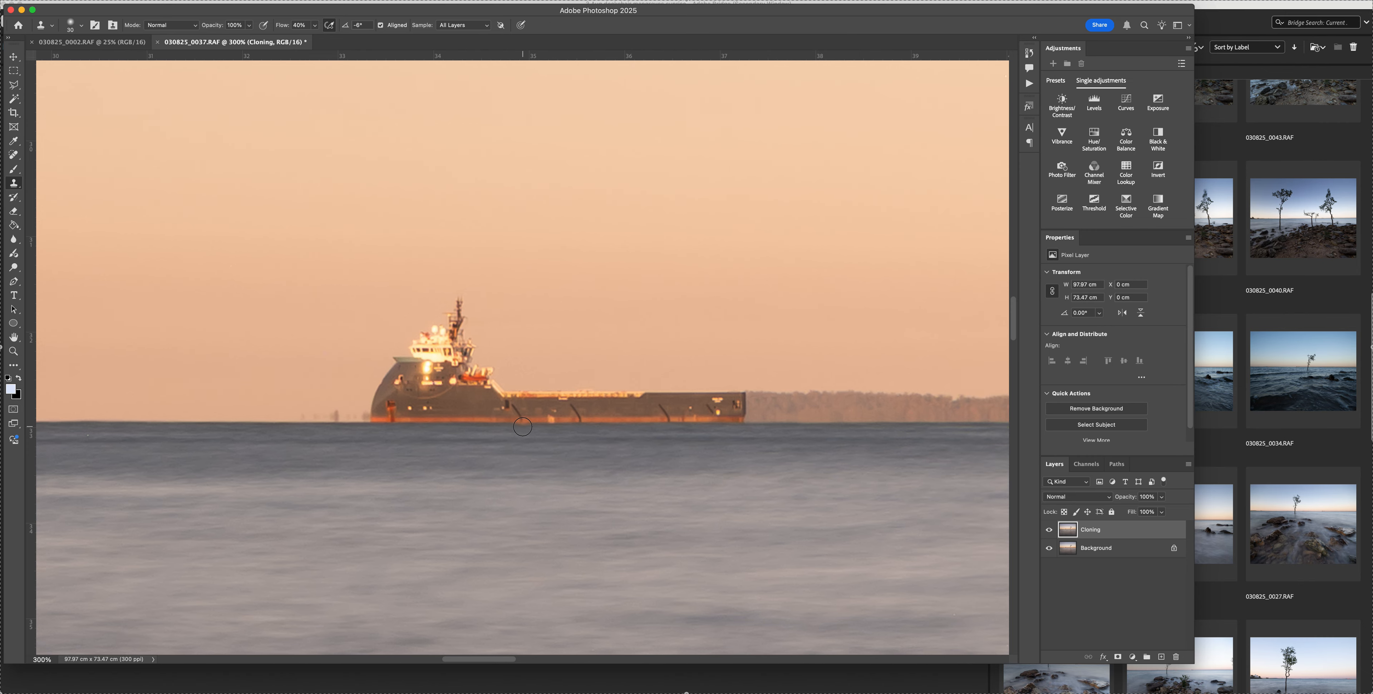
scroll(522, 426, left, 10)
scroll(422, 411, left, 4)
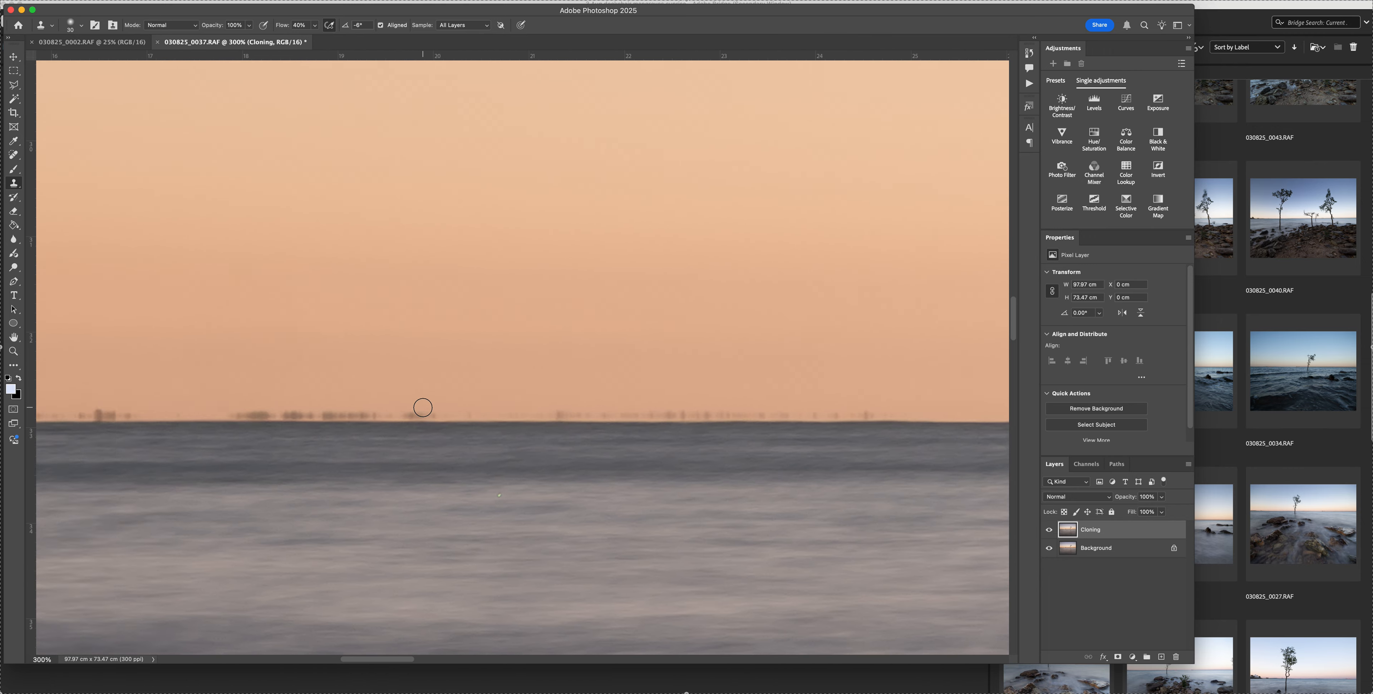
scroll(424, 407, right, 1)
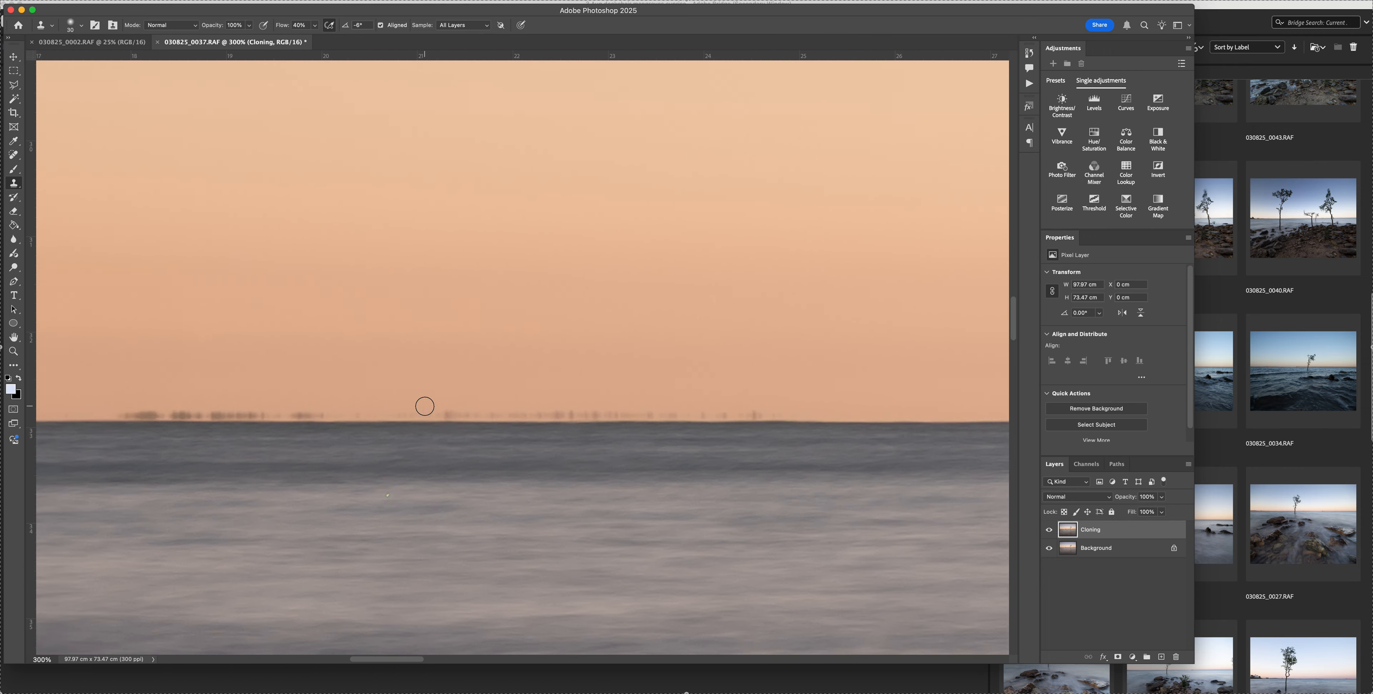
scroll(425, 406, right, 12)
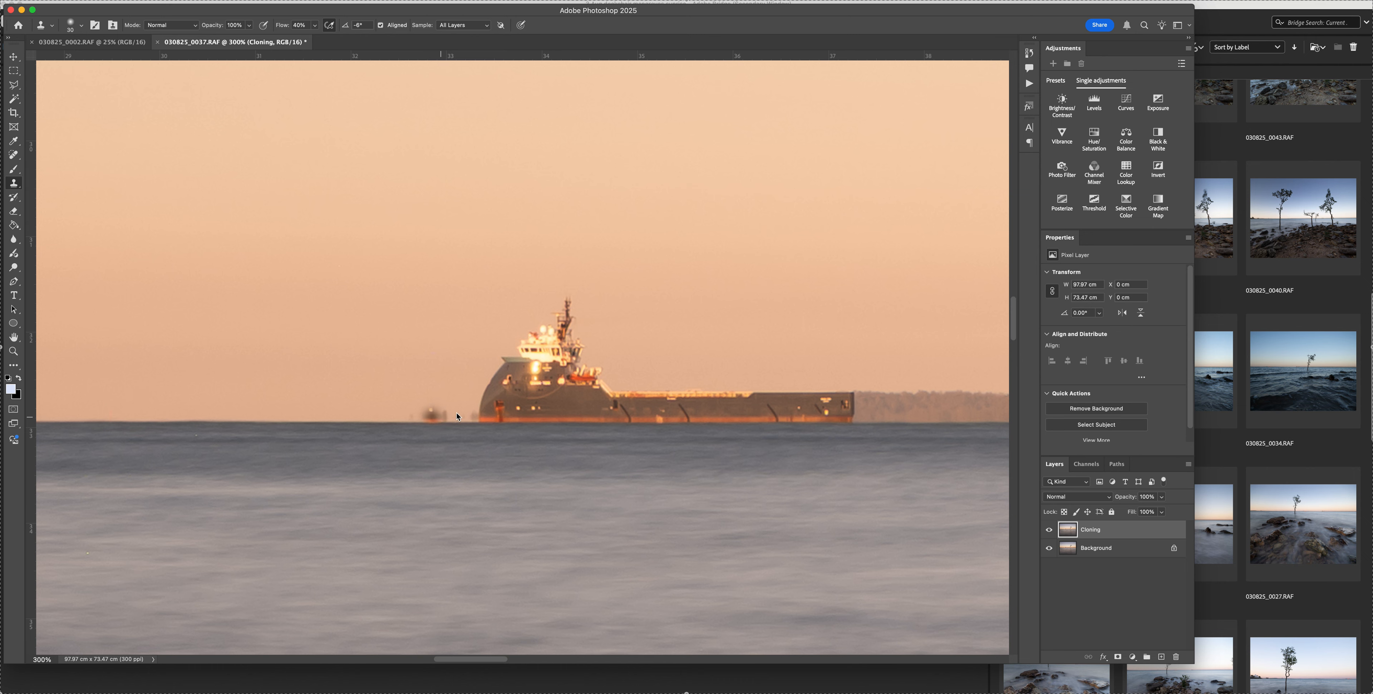
scroll(617, 417, right, 1)
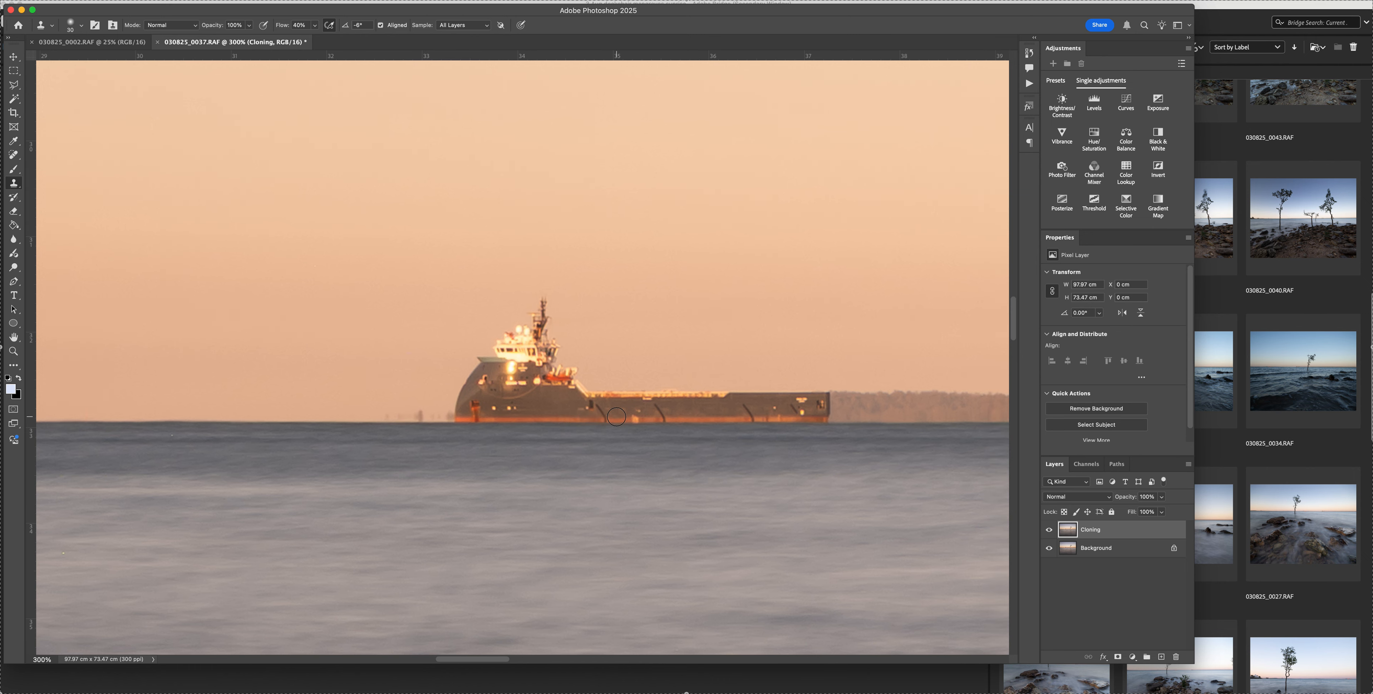
Remove the large ship from the horizon with a 100-pixel Content-Aware Spot Healing Brush.
key(j)
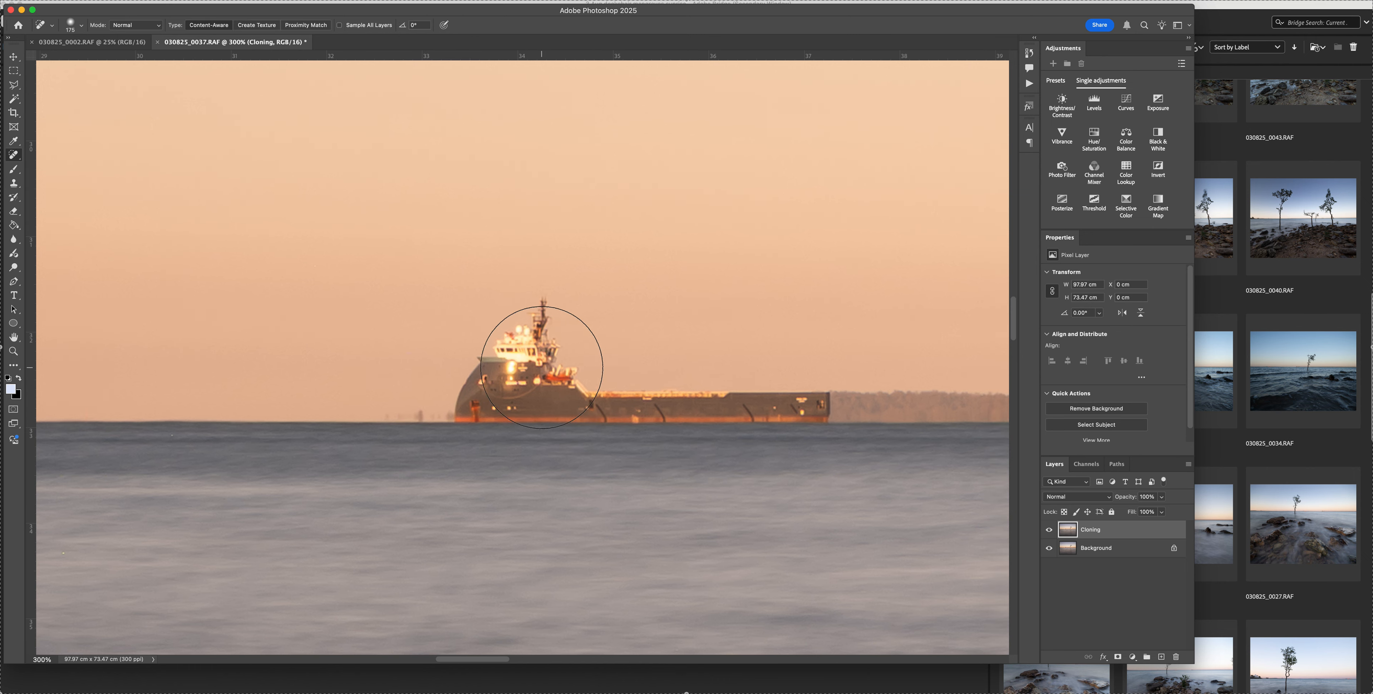
key(bracketleft)
key(bracketleft)
key(bracketleft)
mouse_move(813, 407)
mouse_down()
mouse_move(452, 399)
mouse_move(557, 309)
mouse_move(573, 355)
mouse_move(563, 387)
mouse_up()
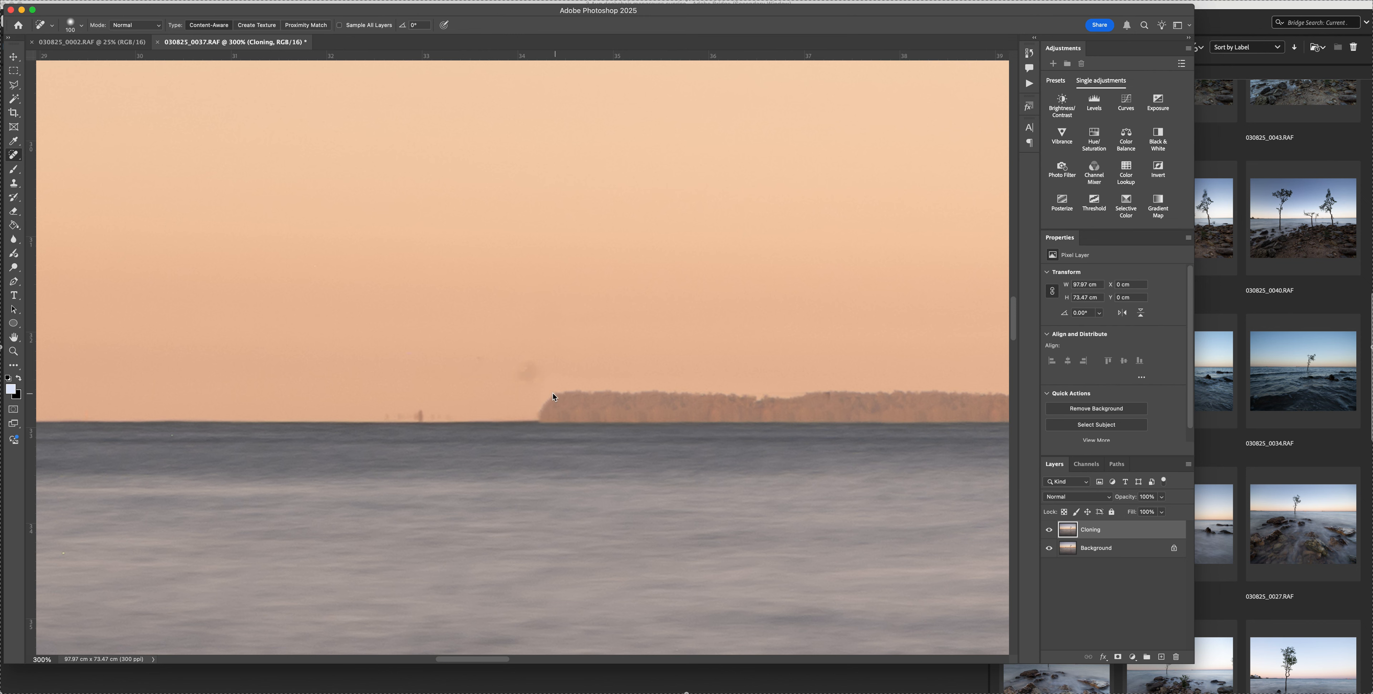
Heal the dark smudge left in the sky above the wooded point with a smaller Spot Healing Brush.
key(bracketleft)
key(bracketleft)
key(bracketleft)
key(bracketleft)
click(528, 373)
click(525, 372)
click(529, 368)
click(524, 393)
Remove the small boat specks on the horizon beside the wooded point with a reduced Spot Healing Brush.
key(bracketleft)
key(bracketleft)
key(bracketleft)
drag(381, 417, 474, 410)
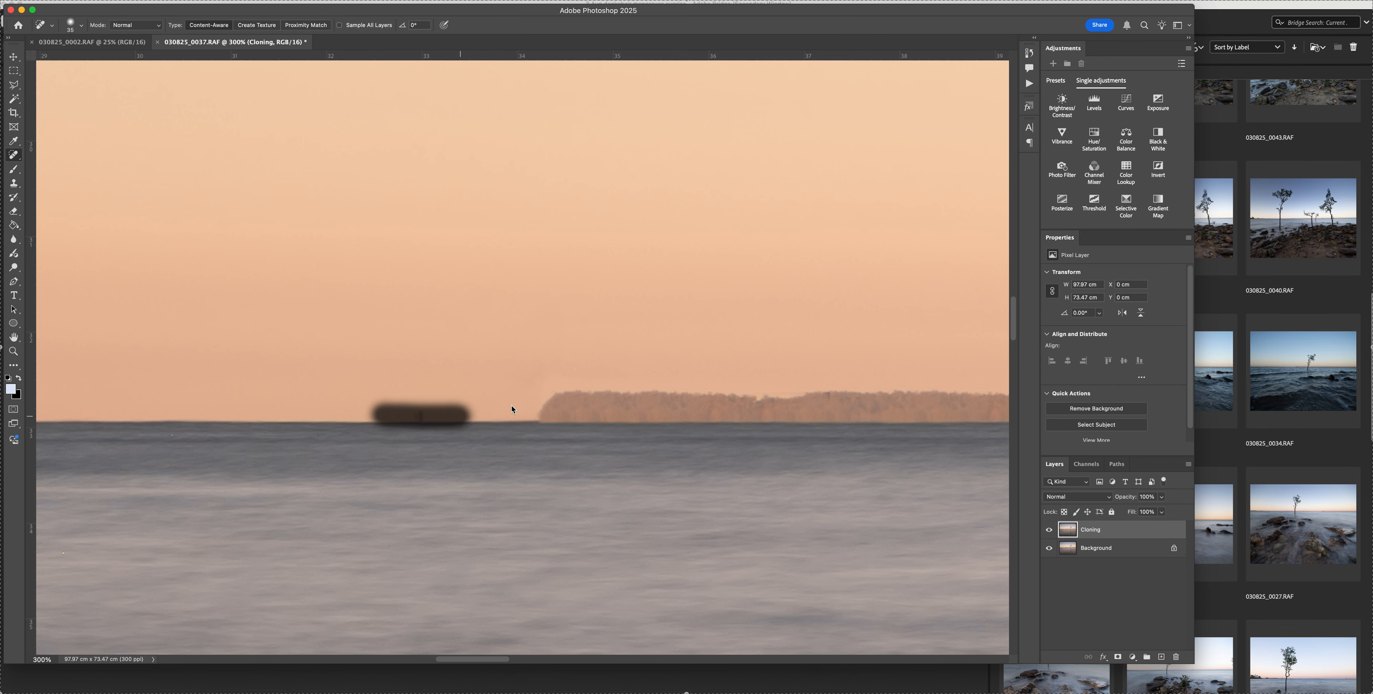
Heal the faint marks in the sky around the tip of the wooded point with an enlarged Spot Healing Brush.
scroll(512, 392, up, 3)
scroll(512, 392, right, 1)
click(522, 418)
key(bracketright)
key(bracketright)
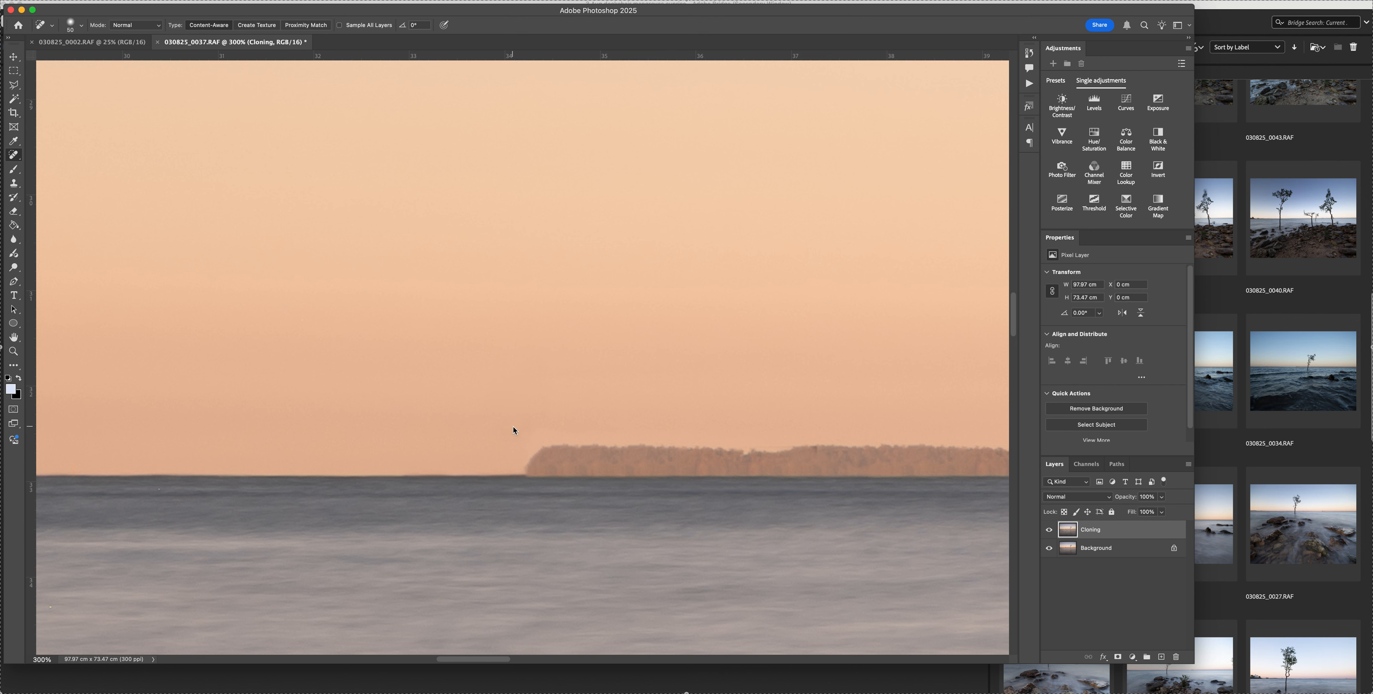
click(509, 424)
key(super+minus)
key(super+minus)
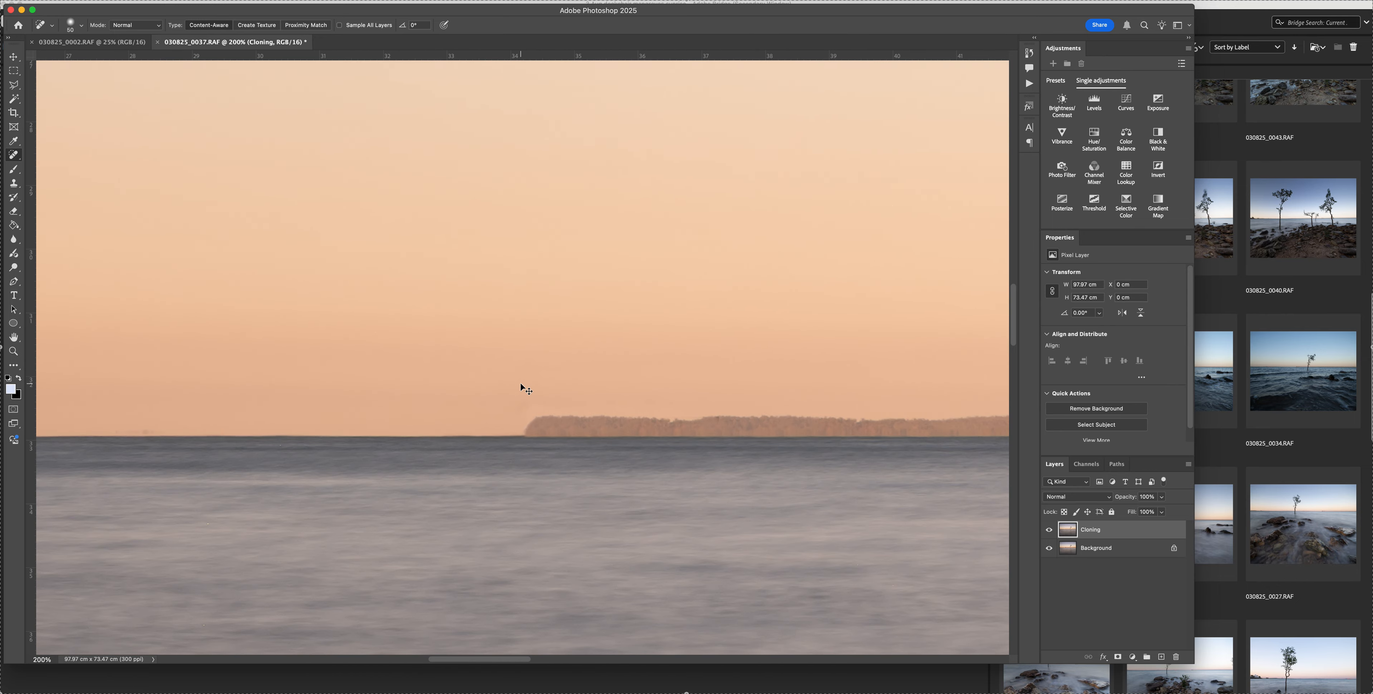
key(super+equal)
key(super+equal)
key(super+equal)
click(518, 440)
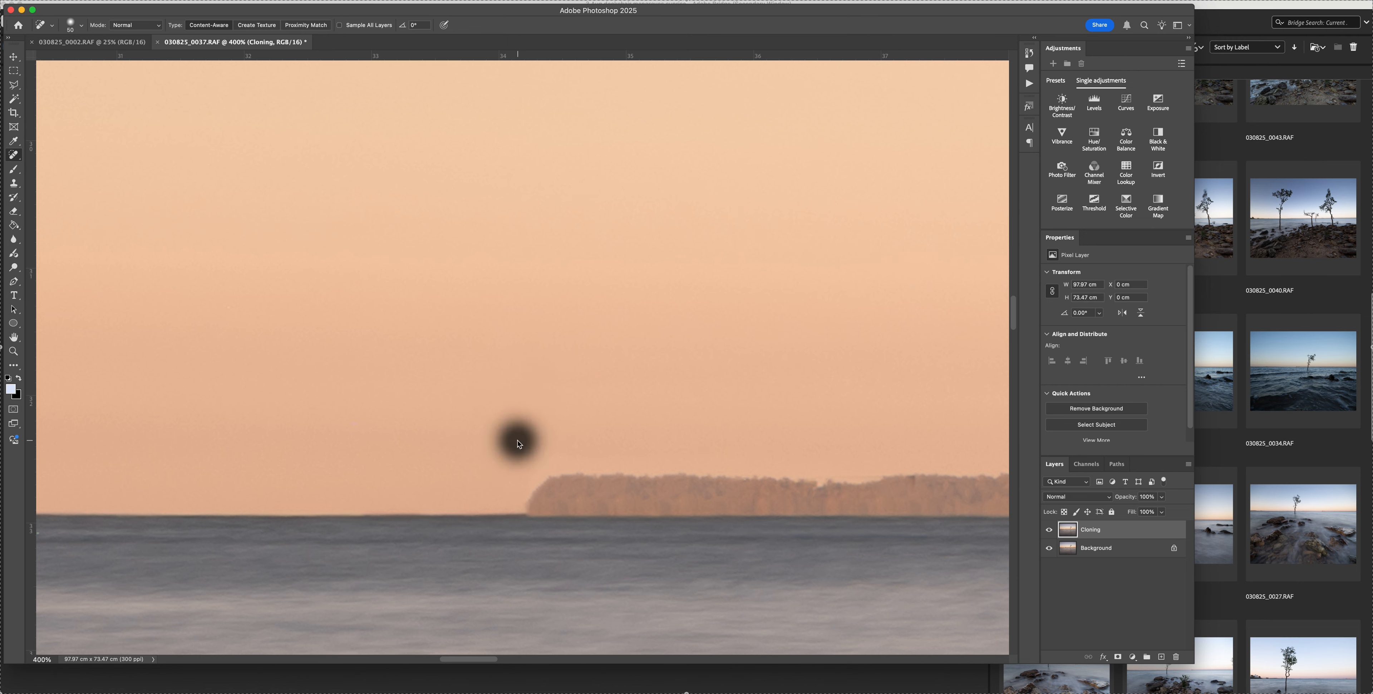
click(521, 459)
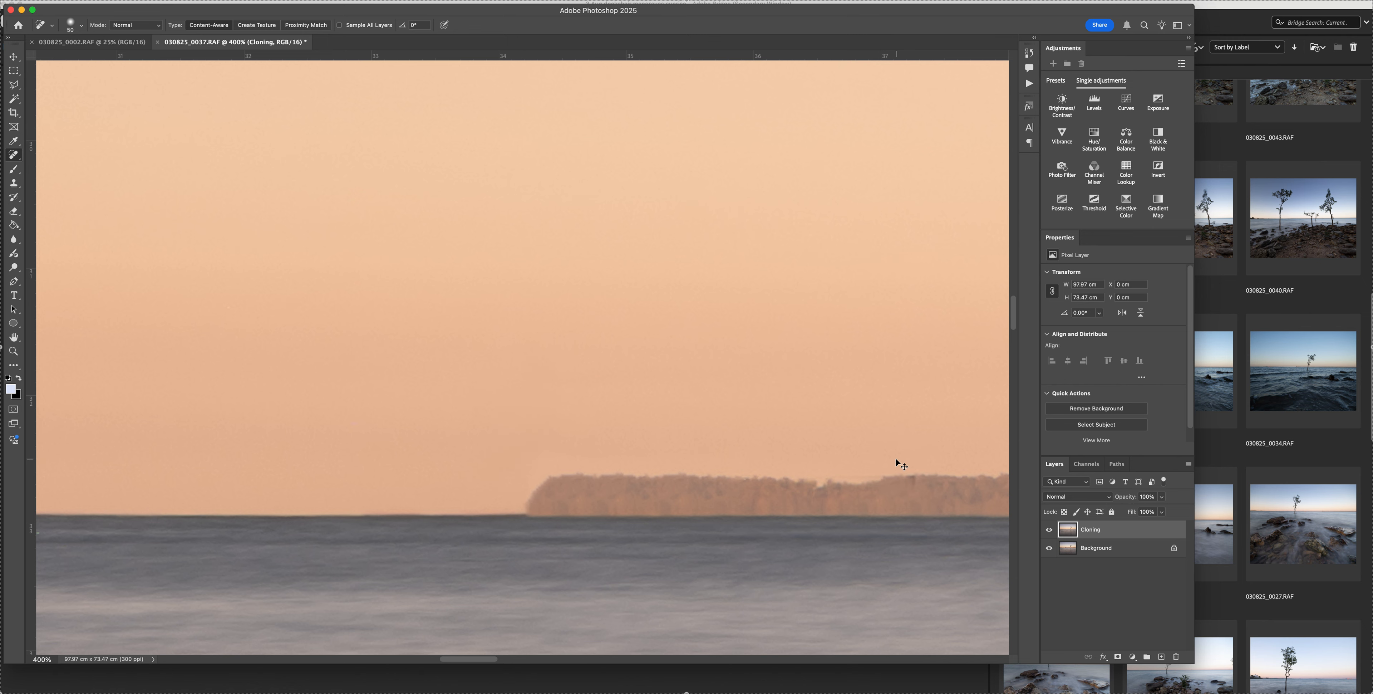
Examine the full image, the horizon and the distant coastline at up to 300% for remaining blemishes.
key(super+minus)
key(super+minus)
key(super+minus)
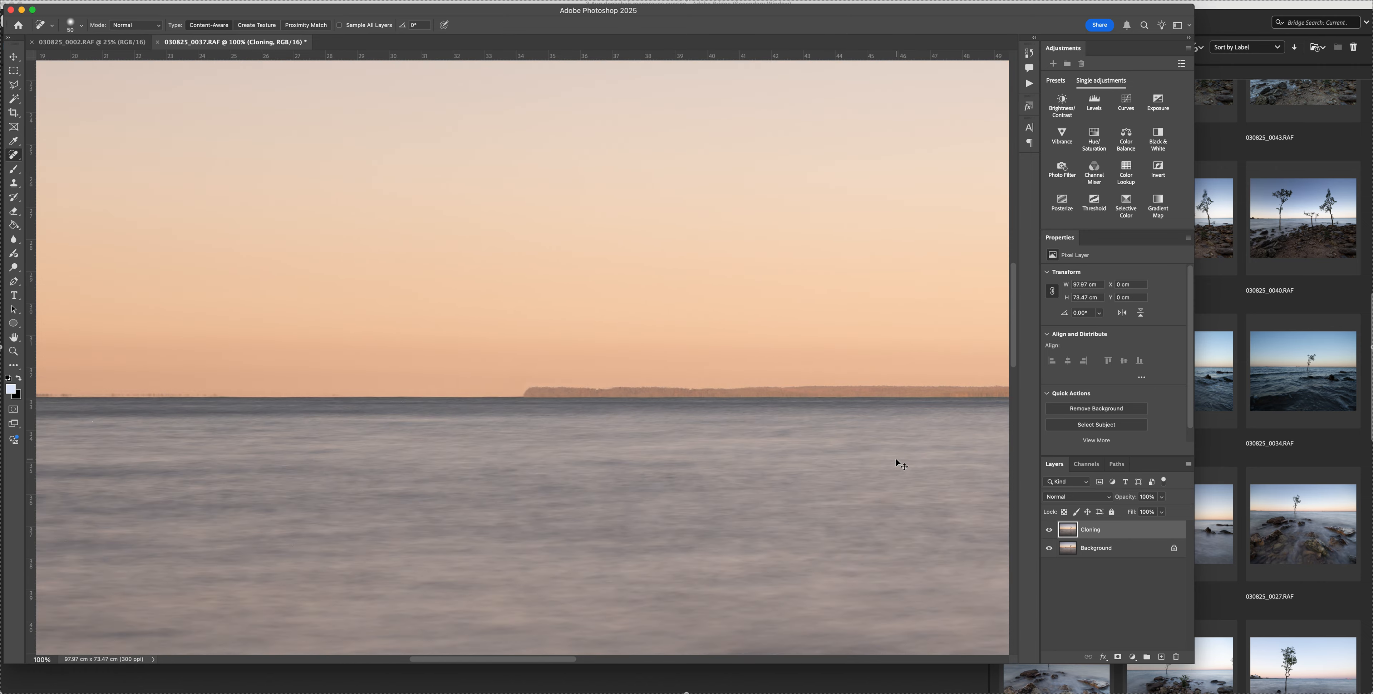
key(super+0)
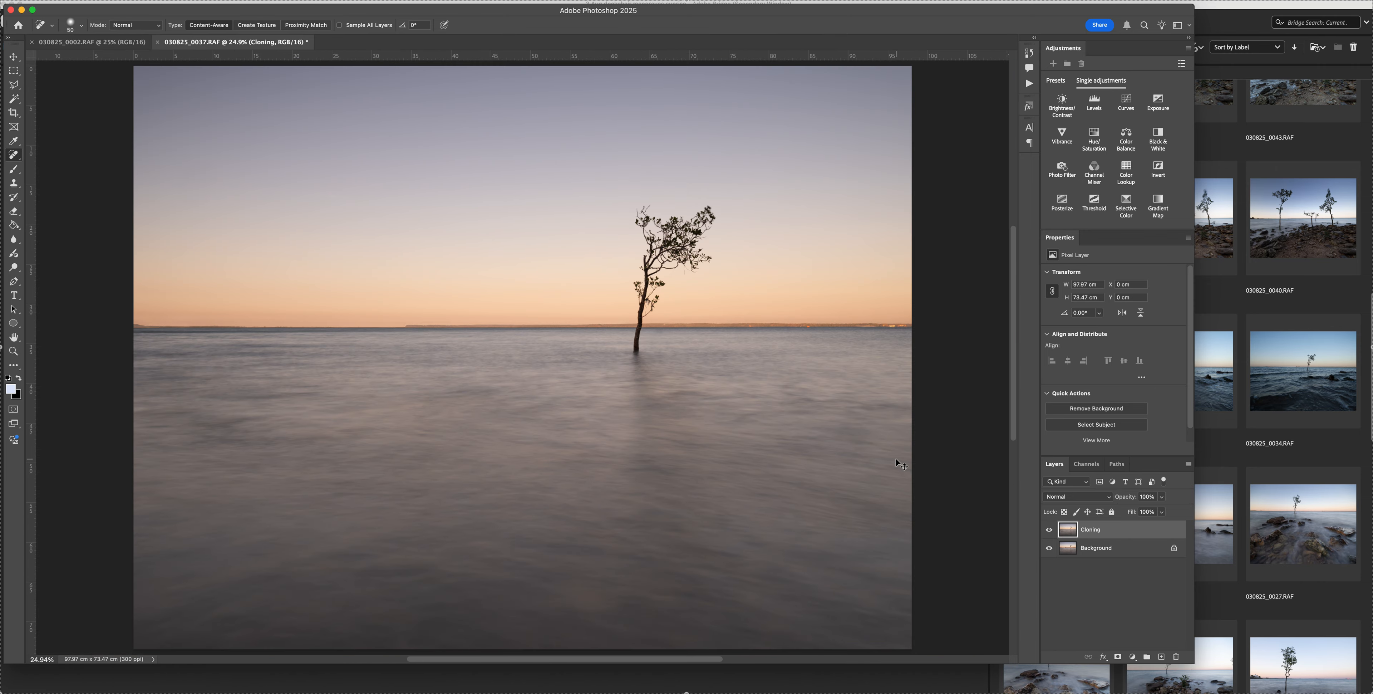
key(super+equal)
key(super+equal)
key(super+equal)
key(super+equal)
key(super+equal)
key(super+equal)
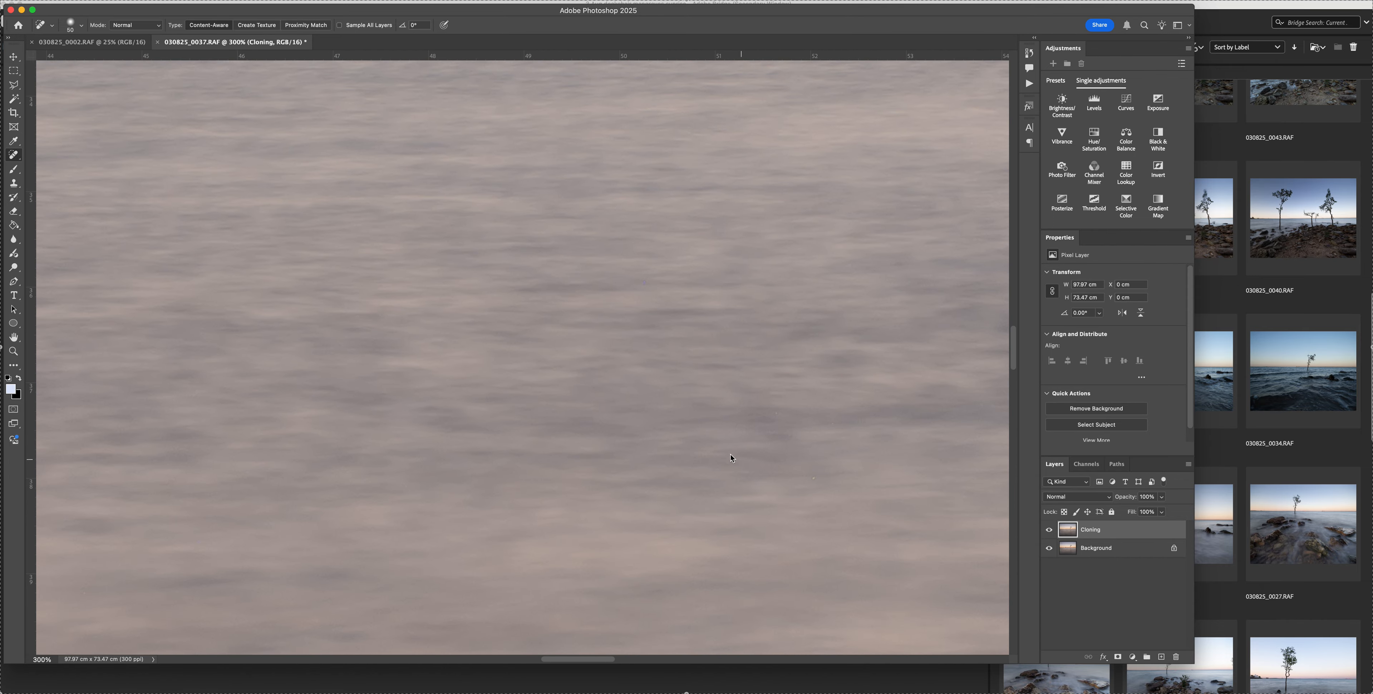
scroll(628, 398, up, 10)
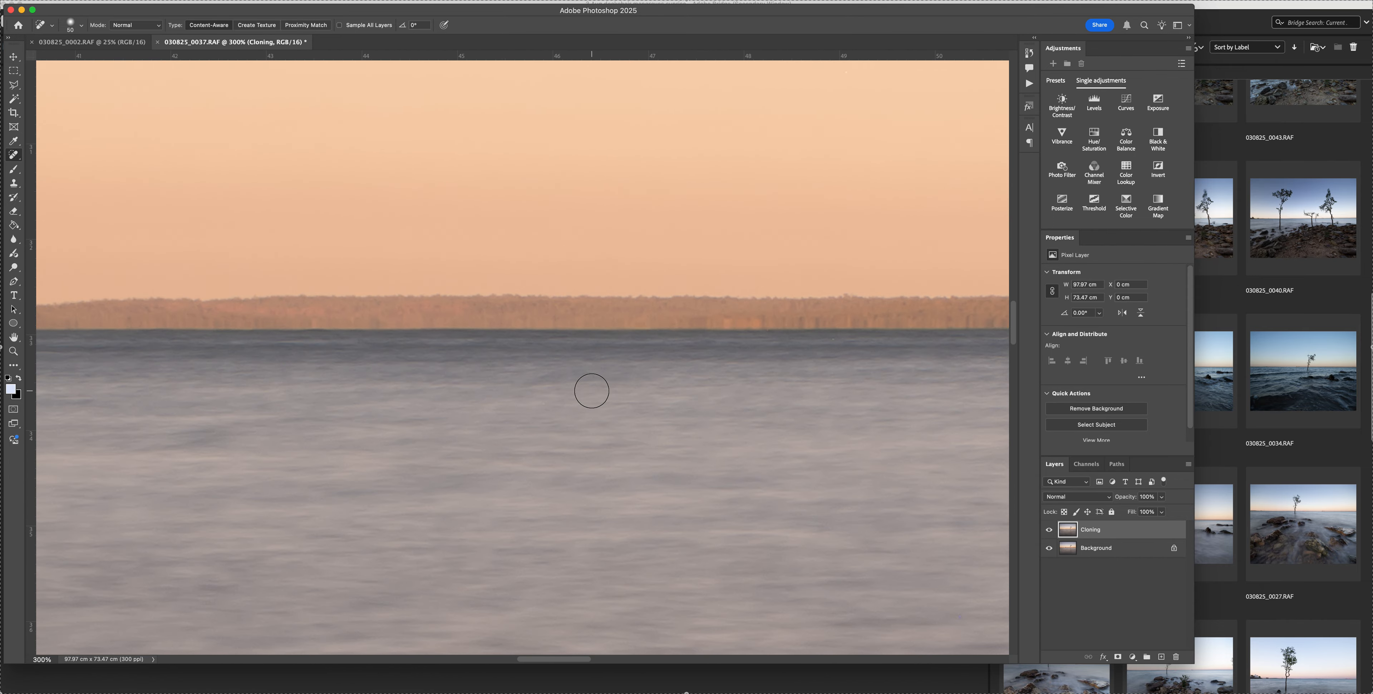
scroll(587, 390, left, 10)
scroll(587, 389, left, 18)
scroll(581, 388, left, 1)
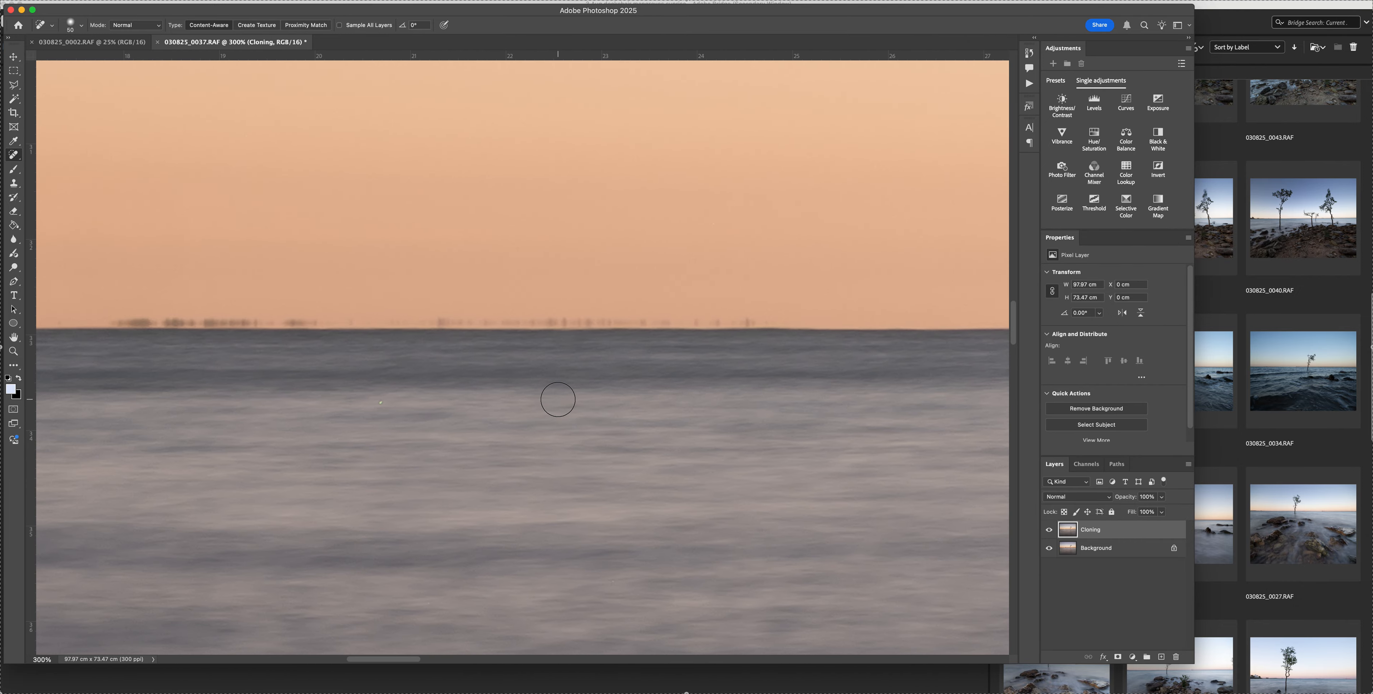
key(bracketleft)
key(bracketleft)
key(bracketleft)
scroll(417, 399, left, 19)
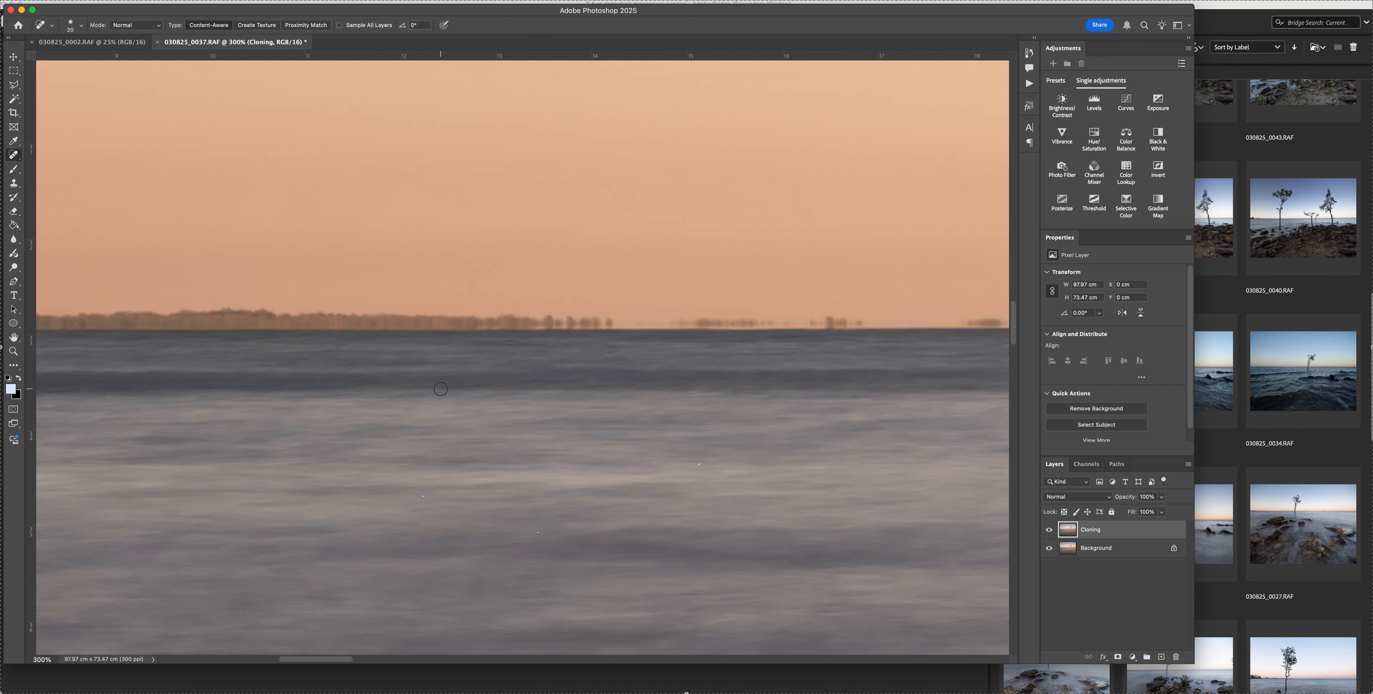
scroll(439, 388, left, 12)
scroll(424, 384, right, 20)
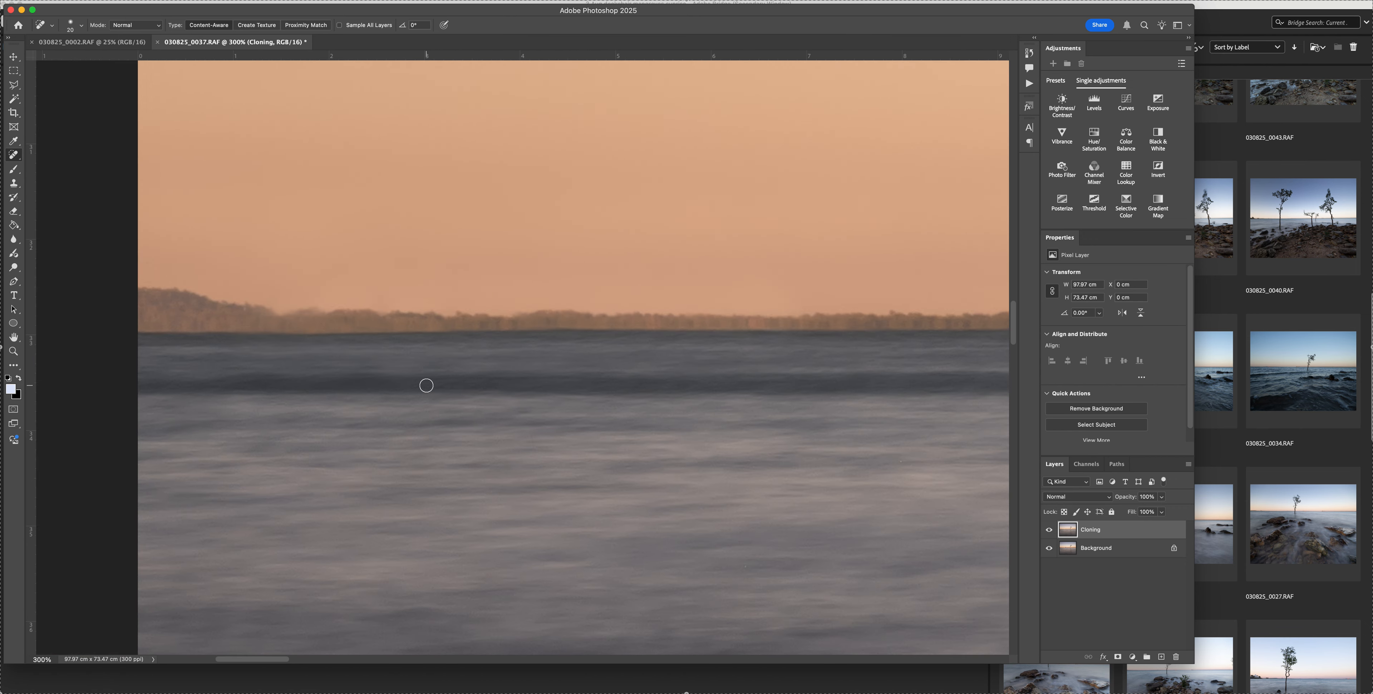
Inspect the open water below the horizon at 300% for spots or debris.
scroll(426, 385, down, 5)
scroll(421, 385, right, 12)
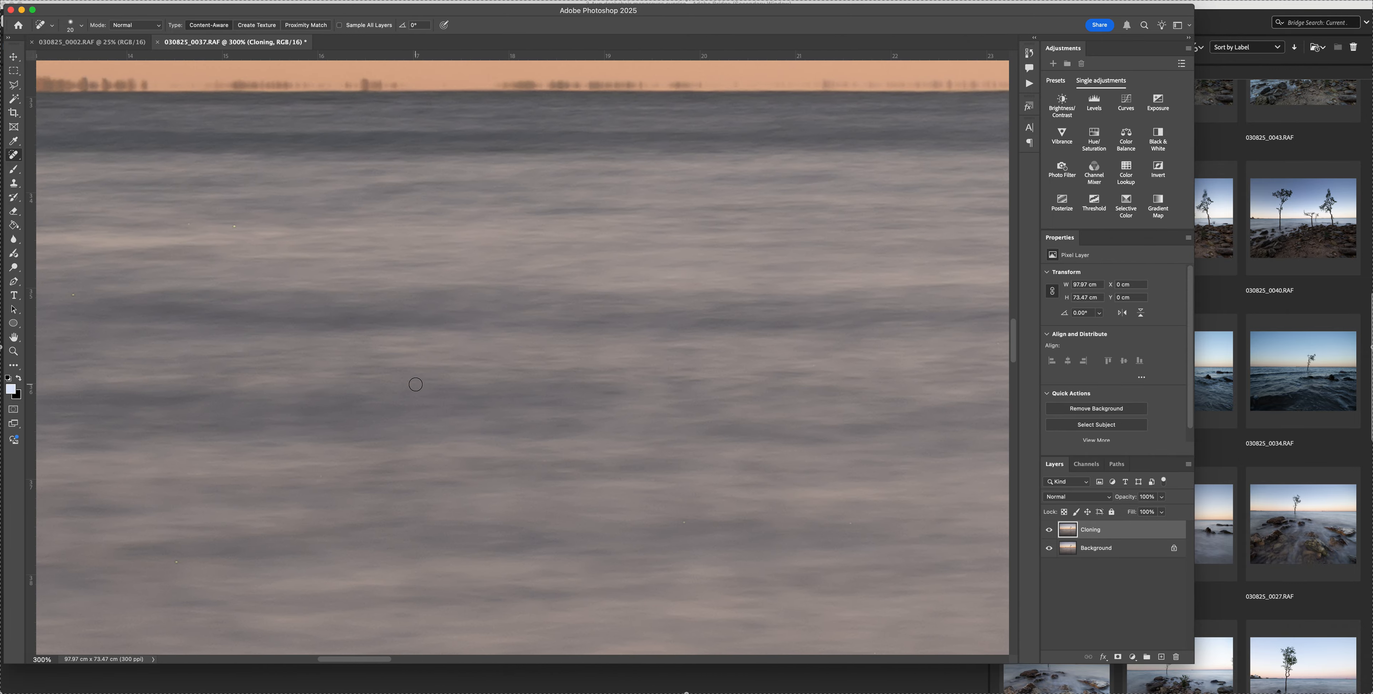
scroll(414, 383, down, 7)
scroll(413, 383, right, 7)
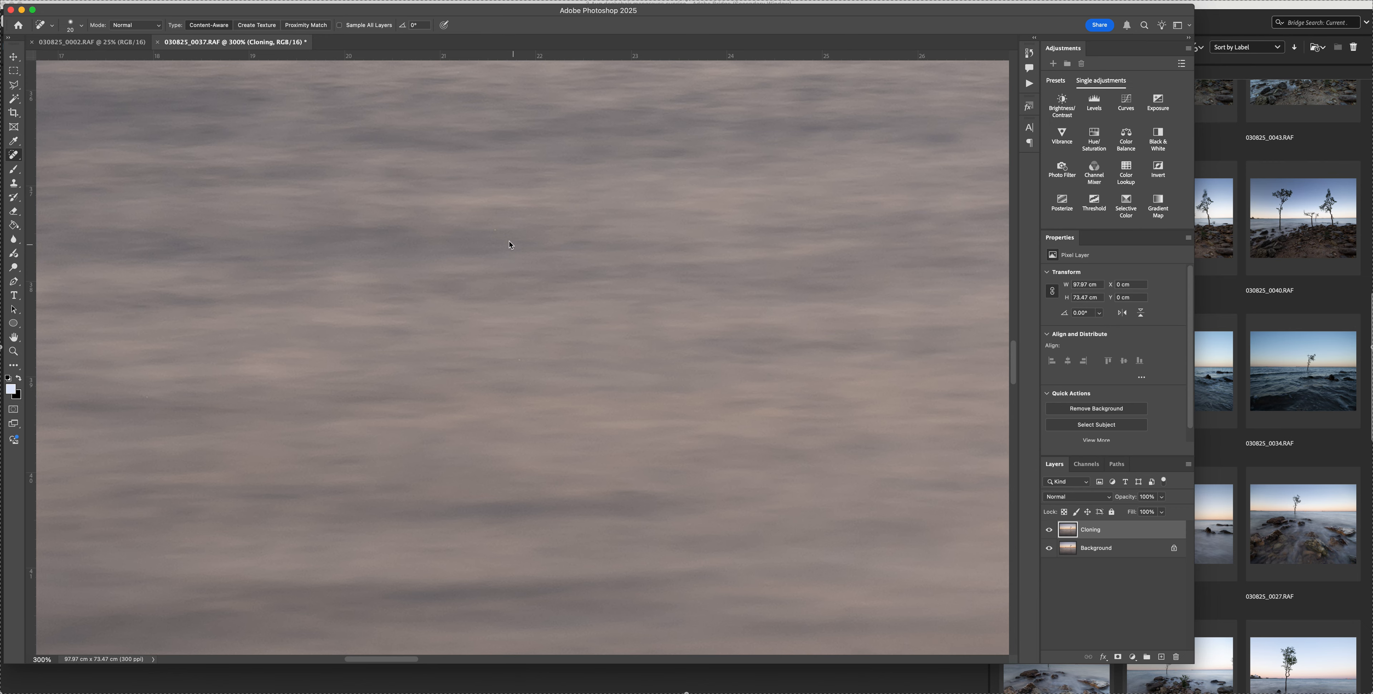
scroll(649, 300, right, 12)
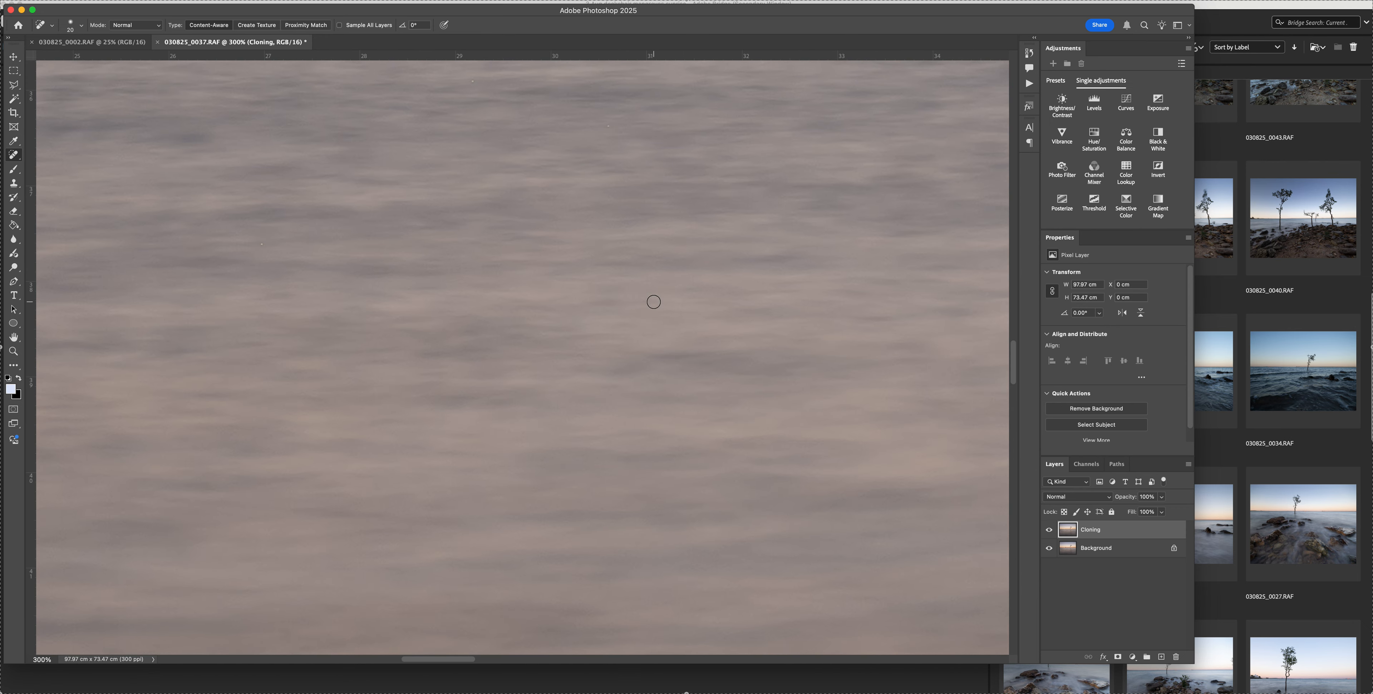
scroll(632, 304, right, 7)
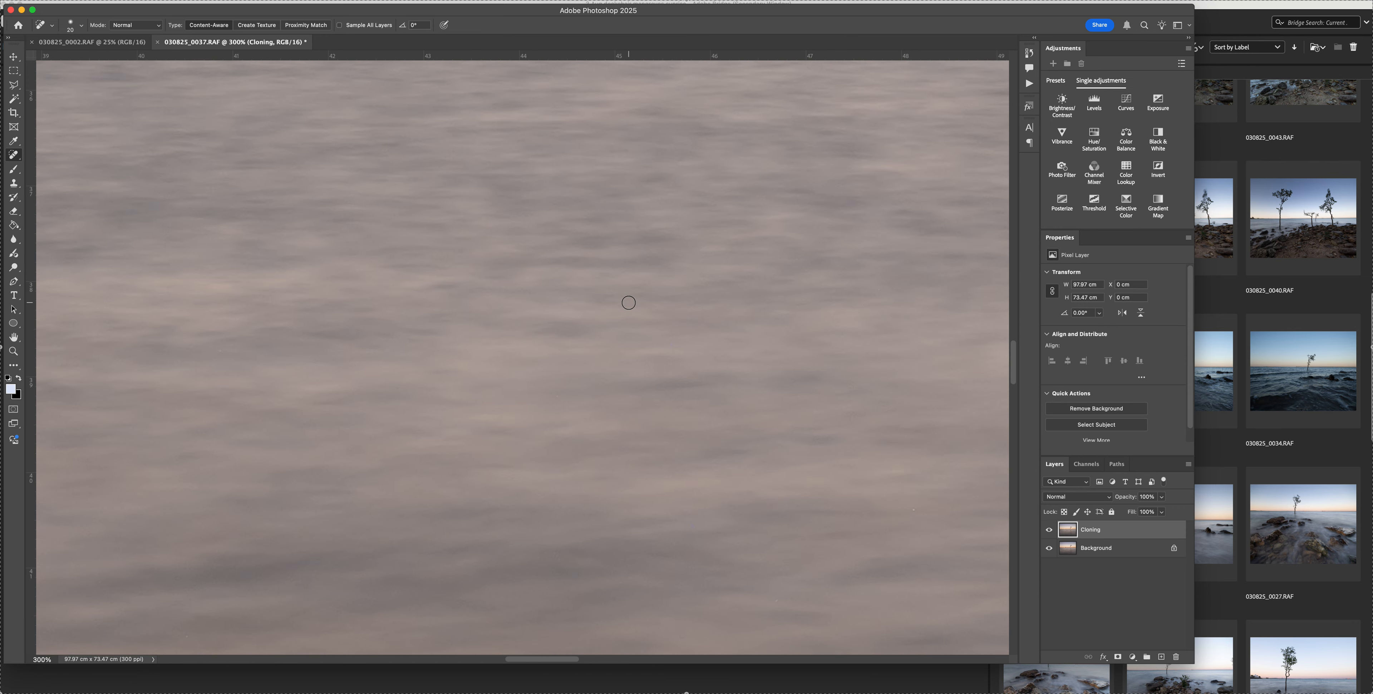
Heal the faint vertical line in the sky below the tree's hanging twig with a slightly larger Spot Healing Brush.
key(super+1)
scroll(623, 319, up, 8)
scroll(623, 318, down, 10)
scroll(623, 322, right, 9)
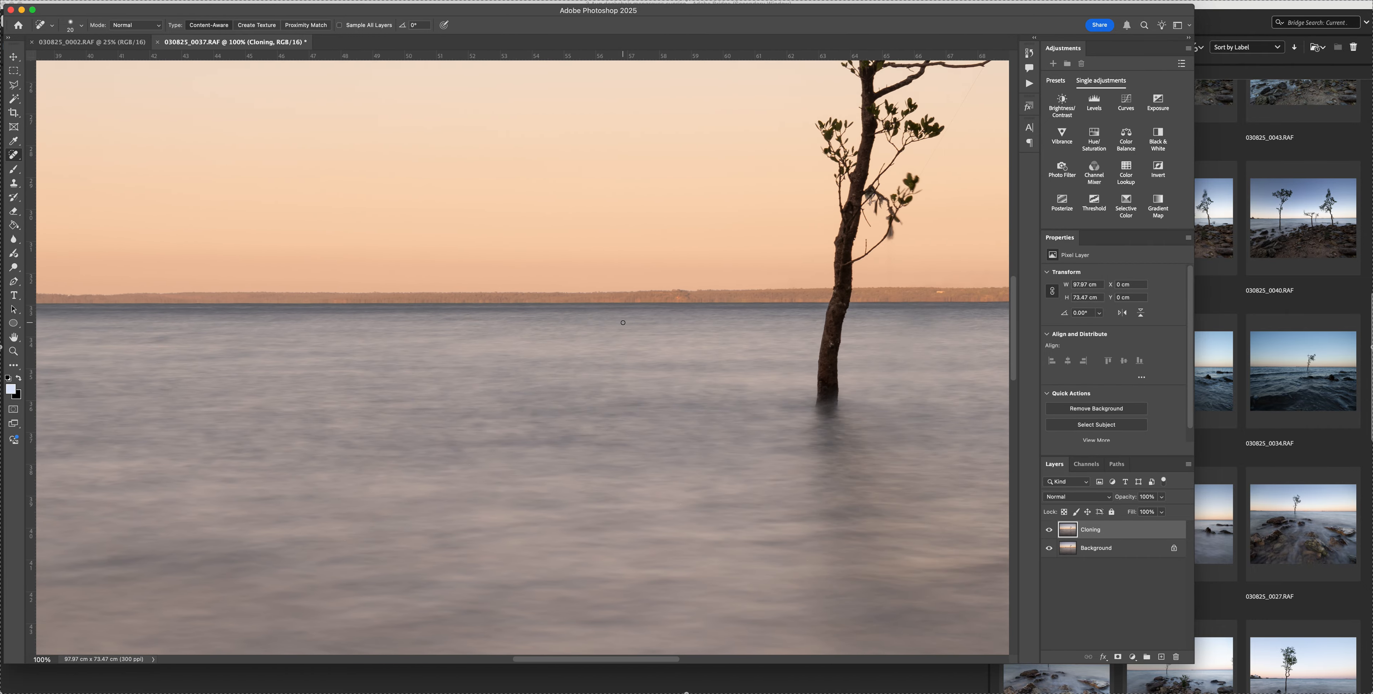
scroll(623, 323, right, 8)
scroll(656, 342, down, 1)
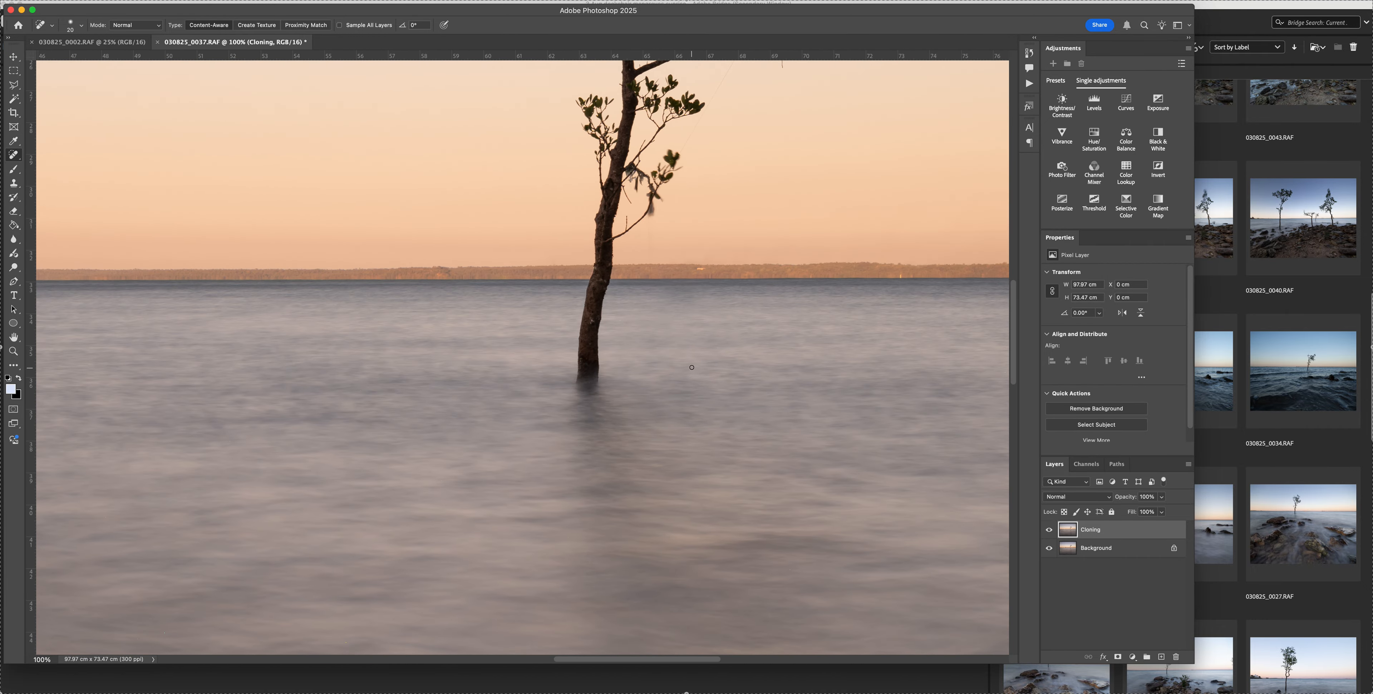
scroll(681, 363, up, 4)
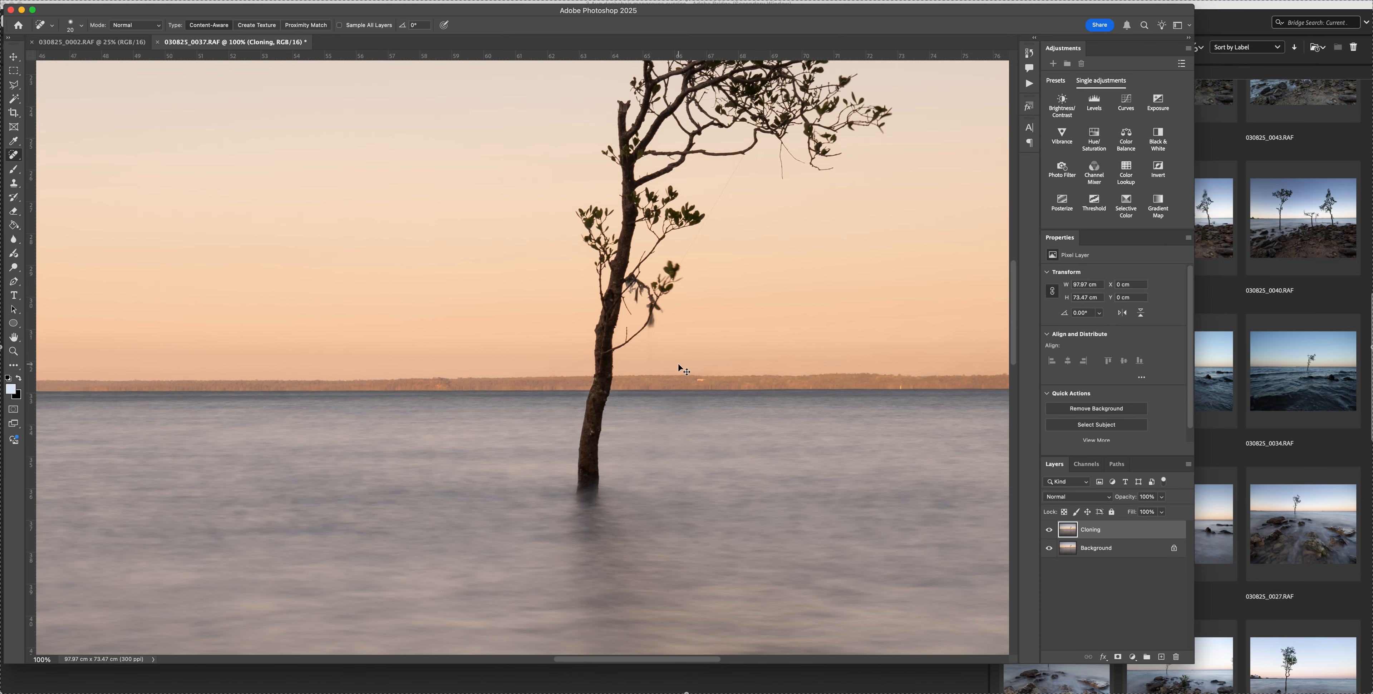
scroll(678, 364, up, 3)
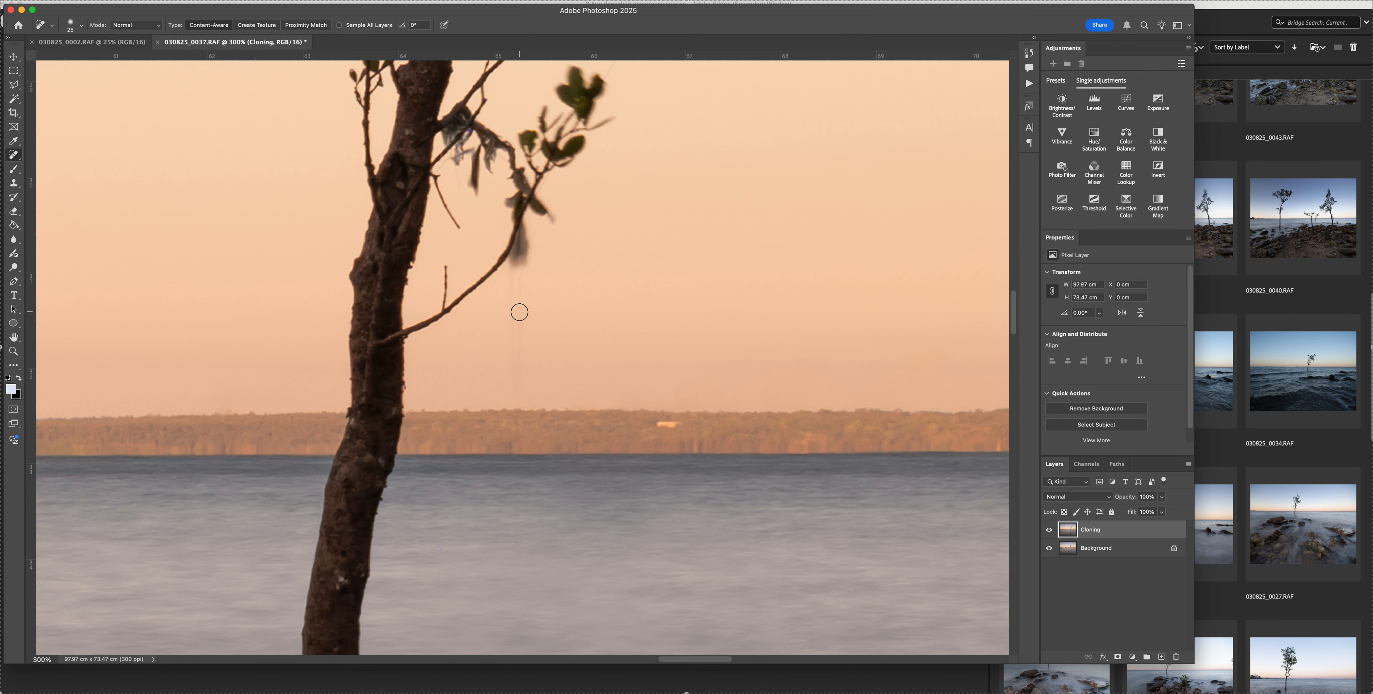
key(bracketright)
drag(511, 278, 513, 397)
scroll(541, 386, down, 2)
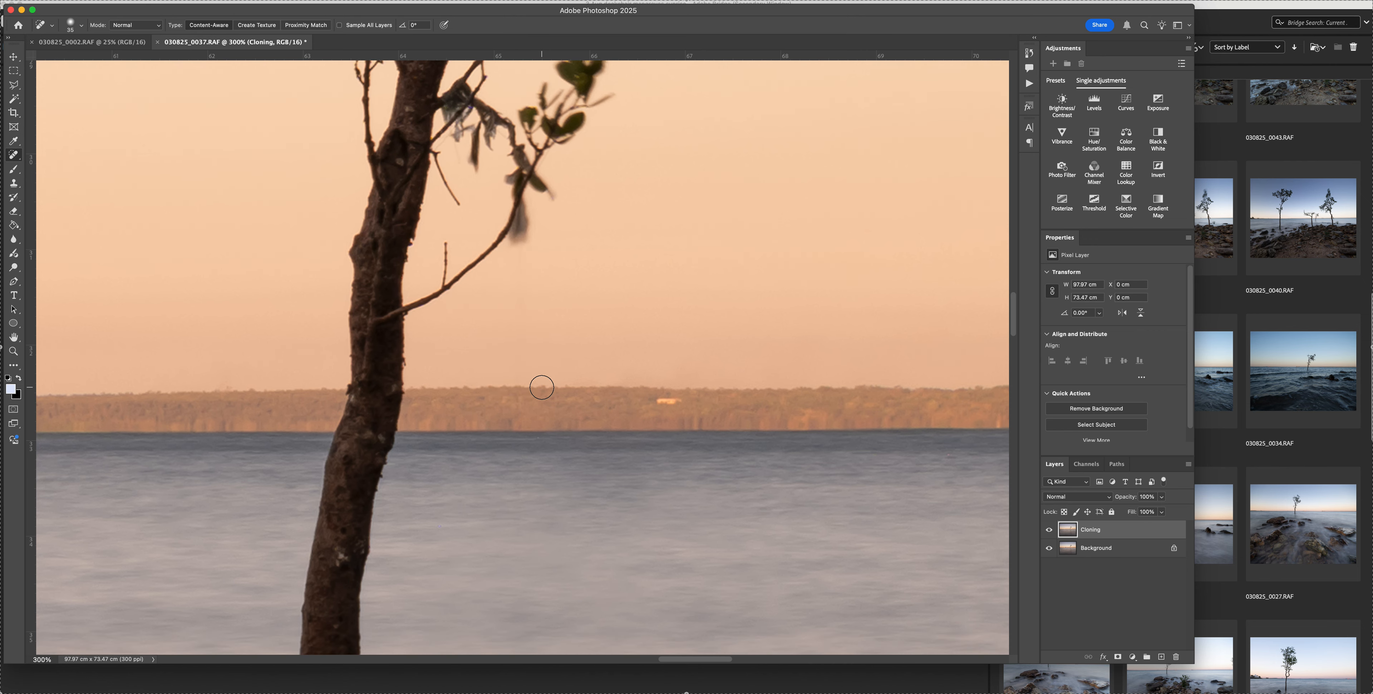
scroll(542, 387, up, 1)
drag(520, 267, 525, 292)
scroll(582, 333, down, 7)
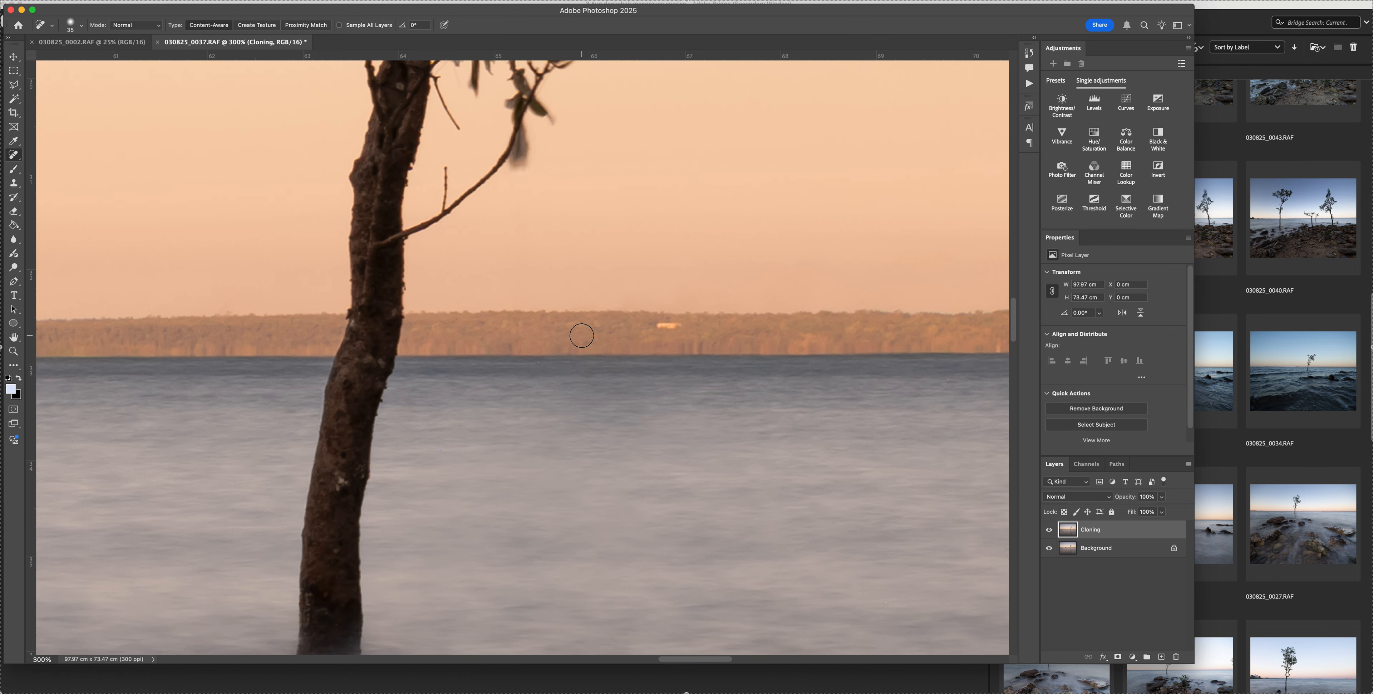
Heal the faint diagonal line in the sky between the tree's lower leaves and upper branch with a small Spot Healing Brush.
scroll(581, 335, down, 10)
scroll(582, 336, up, 10)
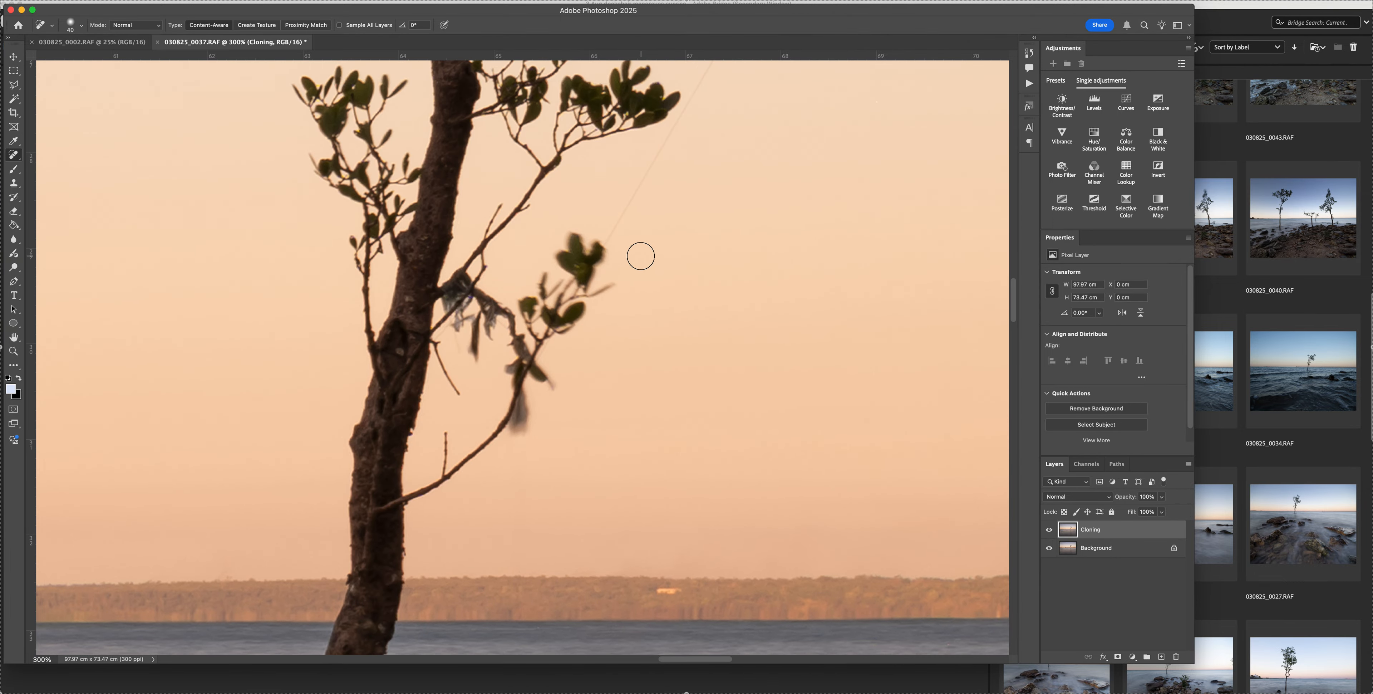
key(bracketleft)
scroll(631, 255, up, 2)
scroll(632, 256, right, 2)
scroll(631, 255, up, 2)
scroll(631, 256, right, 3)
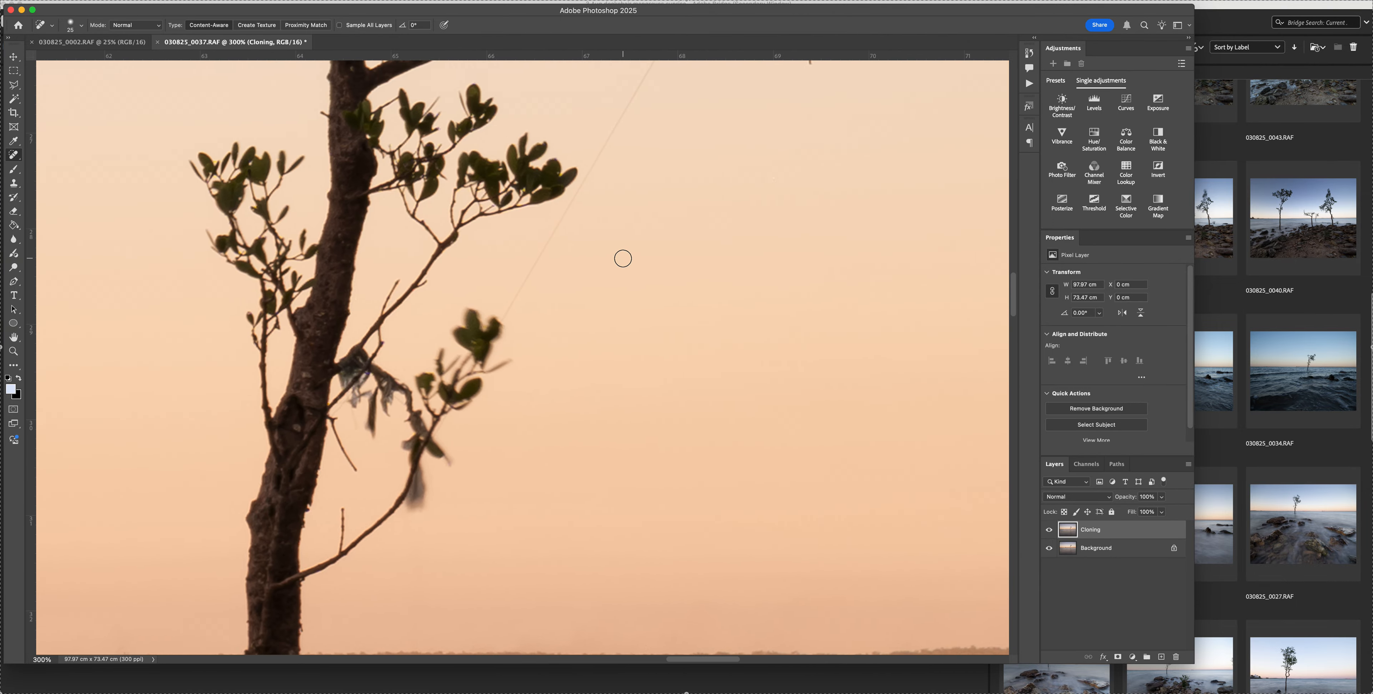
drag(453, 367, 497, 288)
scroll(537, 291, up, 3)
scroll(537, 291, right, 2)
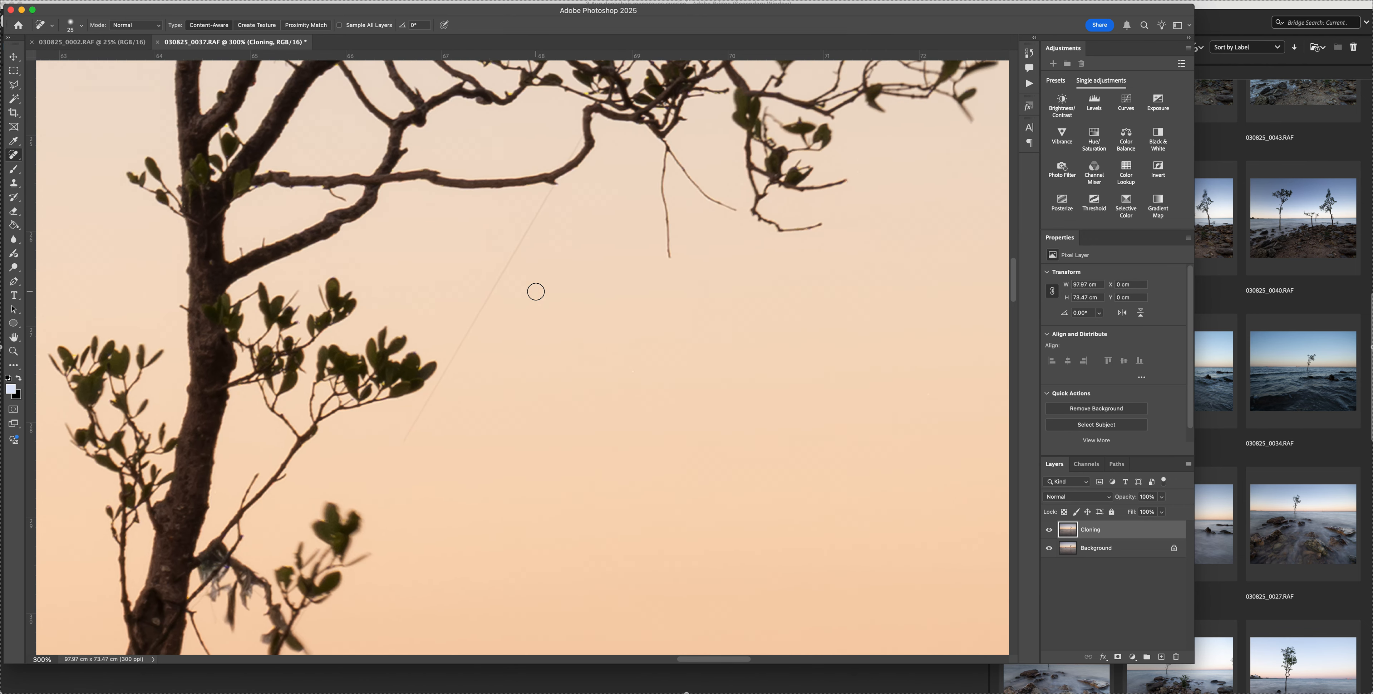
mouse_move(404, 467)
mouse_down()
mouse_move(475, 329)
mouse_move(528, 267)
mouse_up()
scroll(530, 317, up, 2)
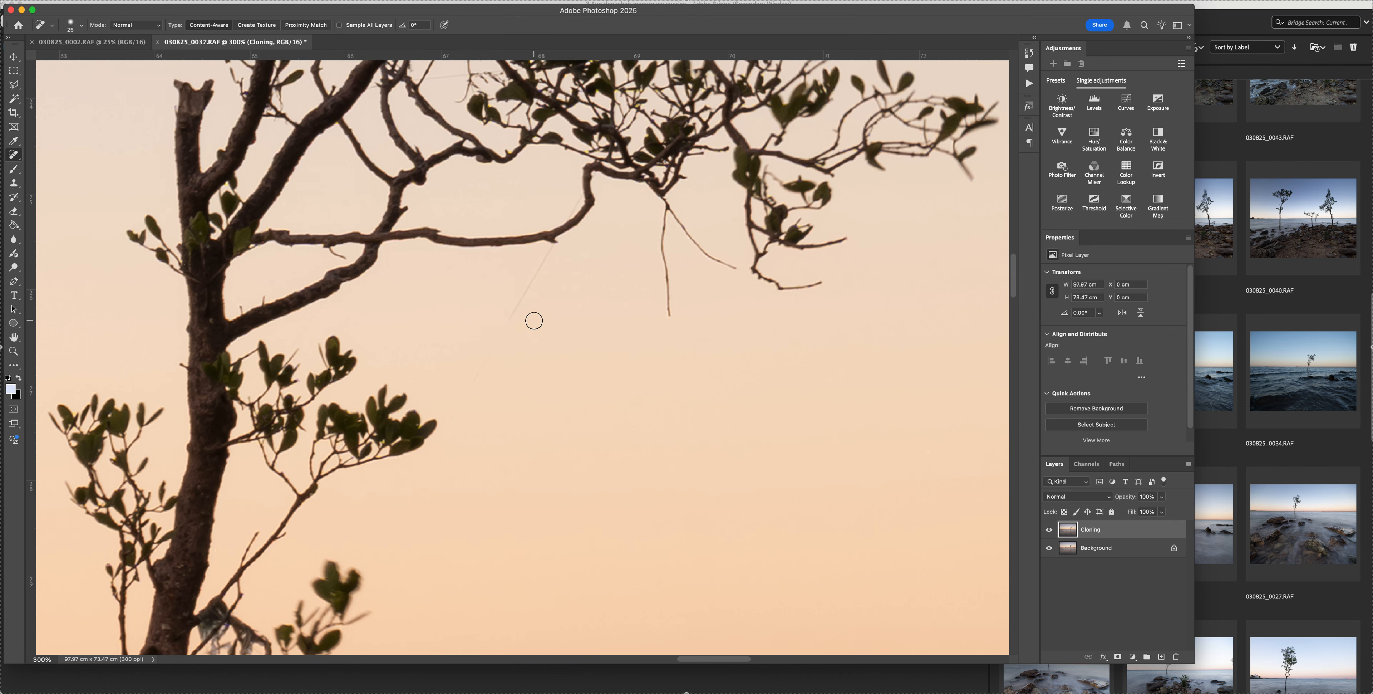
mouse_move(498, 350)
mouse_down()
mouse_move(469, 384)
mouse_move(518, 405)
mouse_move(587, 288)
mouse_up()
Heal the blurred marks and the looping twig at the right-hand part of the tree's crown with the Spot Healing Brush.
scroll(505, 412, up, 6)
scroll(600, 391, up, 10)
scroll(600, 391, right, 2)
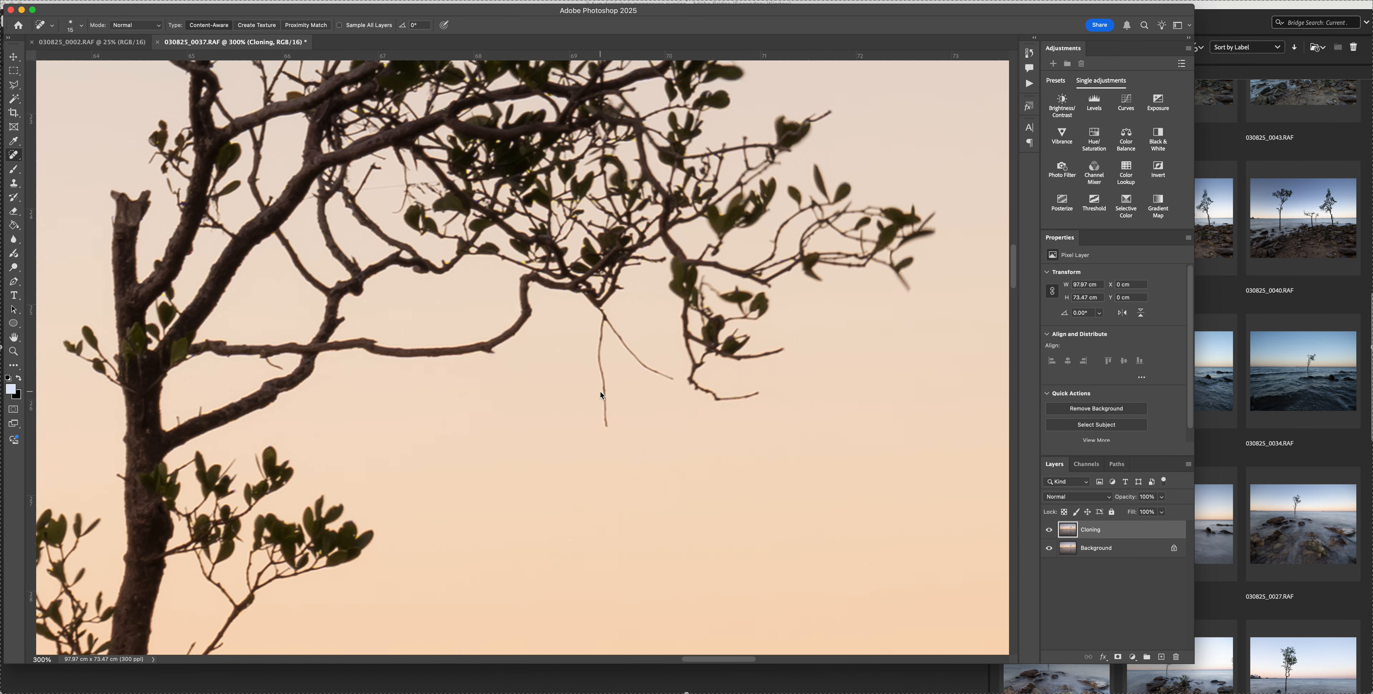
scroll(598, 392, up, 5)
scroll(598, 392, right, 4)
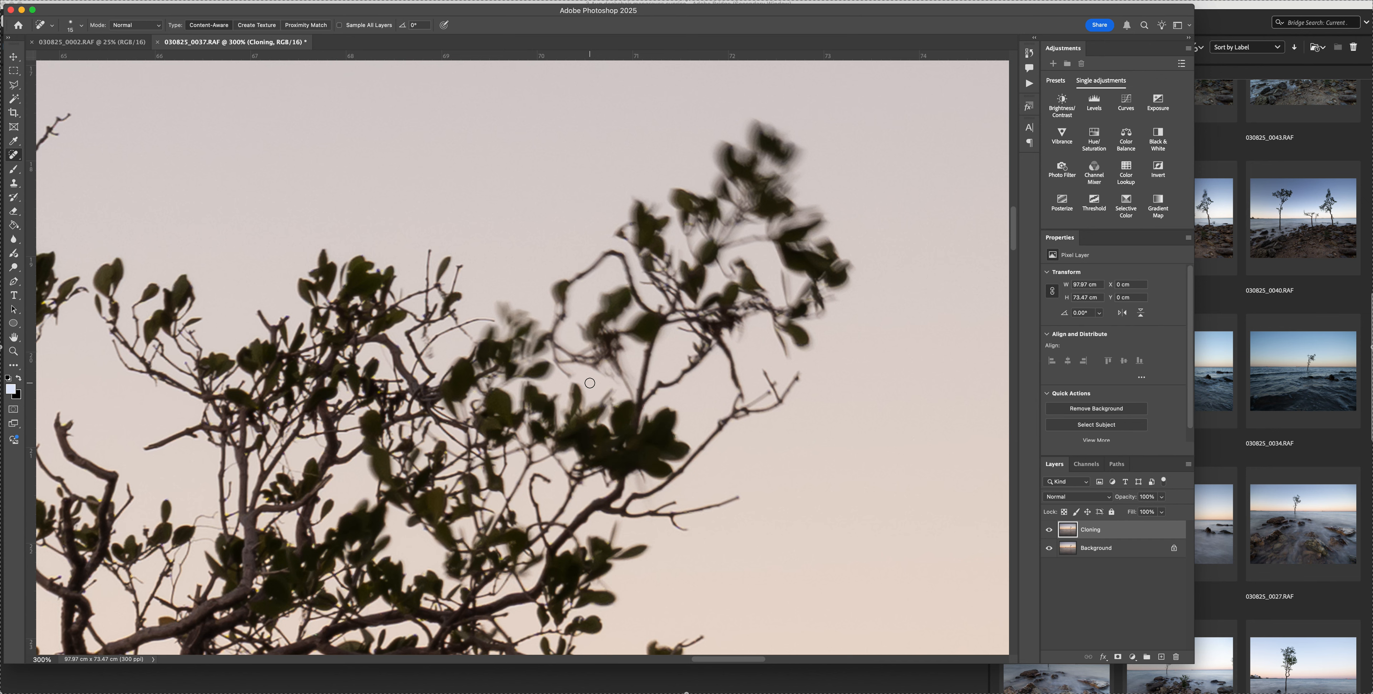
mouse_move(512, 323)
mouse_down()
mouse_move(503, 306)
mouse_move(503, 326)
mouse_move(527, 312)
mouse_move(508, 333)
mouse_move(498, 301)
mouse_move(512, 304)
mouse_move(503, 332)
mouse_move(519, 310)
mouse_move(495, 313)
mouse_up()
mouse_move(544, 380)
mouse_down()
mouse_move(567, 417)
mouse_move(550, 376)
mouse_move(576, 402)
mouse_move(532, 358)
mouse_move(574, 382)
mouse_move(533, 337)
mouse_up()
scroll(601, 359, right, 5)
scroll(602, 359, up, 1)
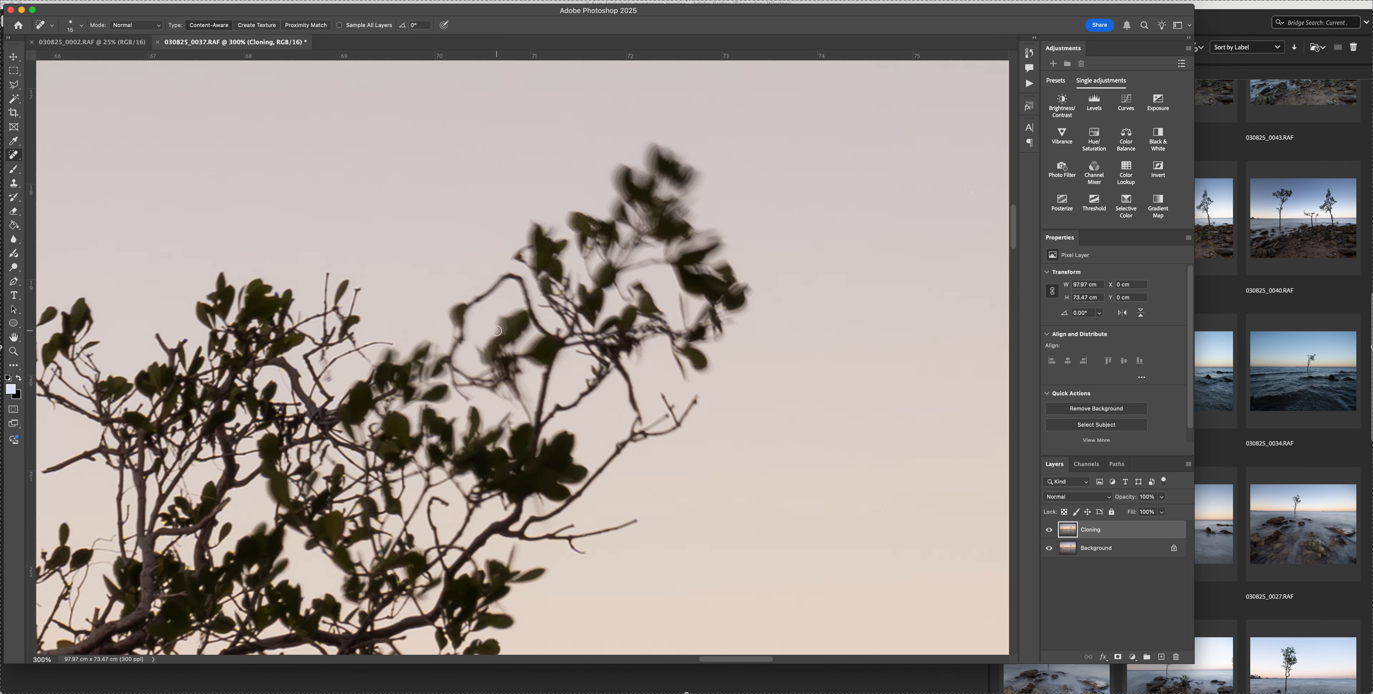
mouse_move(456, 351)
mouse_down()
mouse_move(454, 307)
mouse_move(508, 275)
mouse_move(570, 340)
mouse_up()
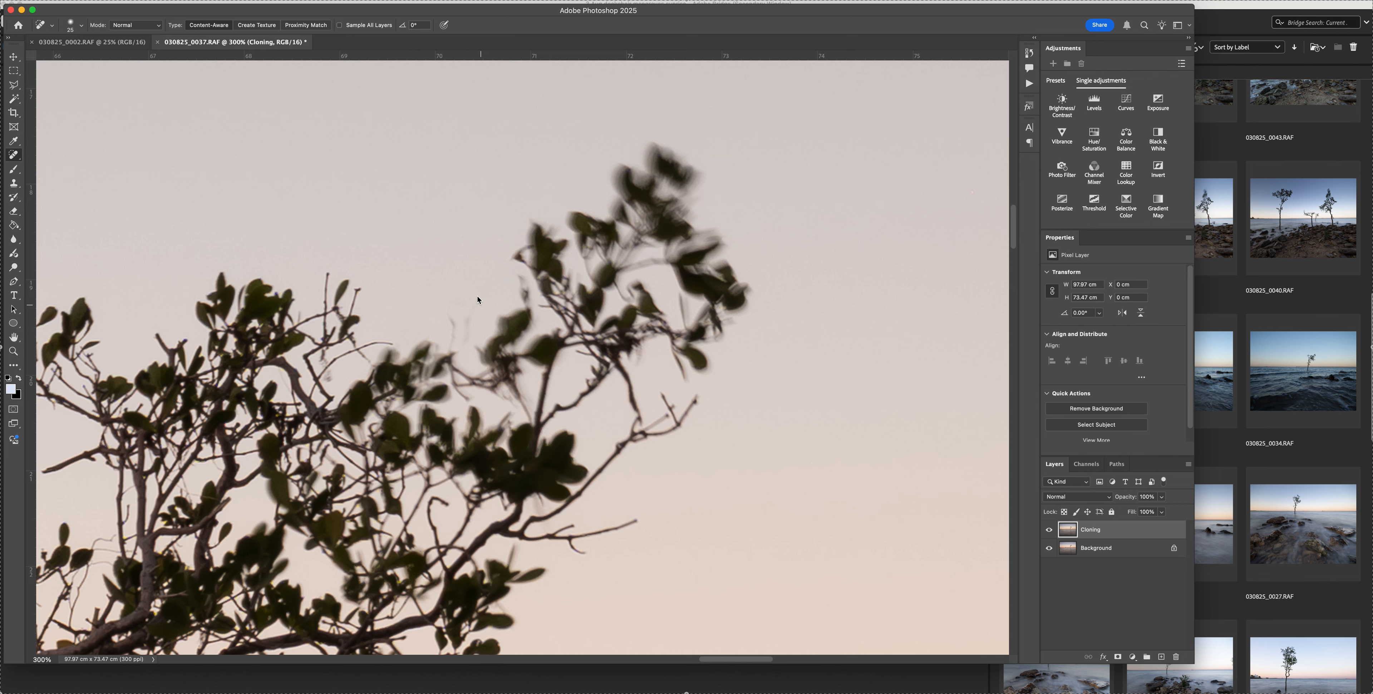
Save the image in Photoshop format as 030825_0037.psd with the colour profile embedded.
click(106, 5)
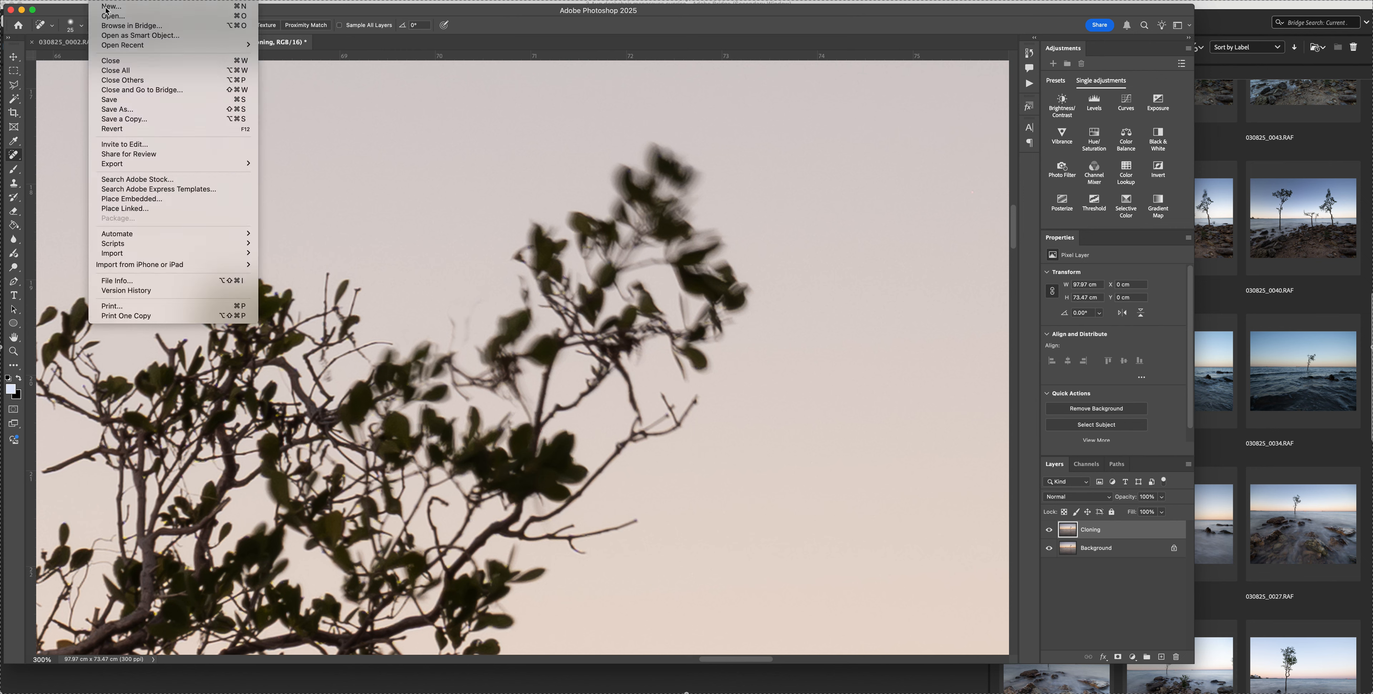
click(125, 109)
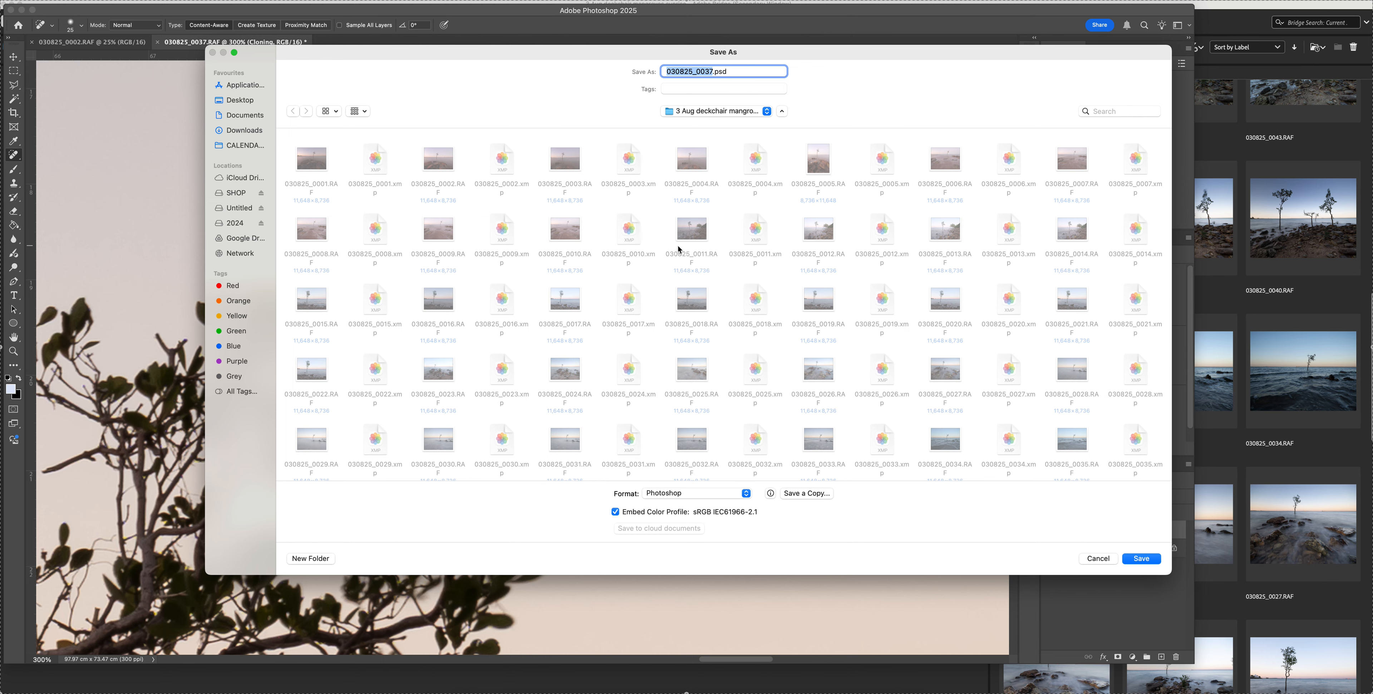
key(Return)
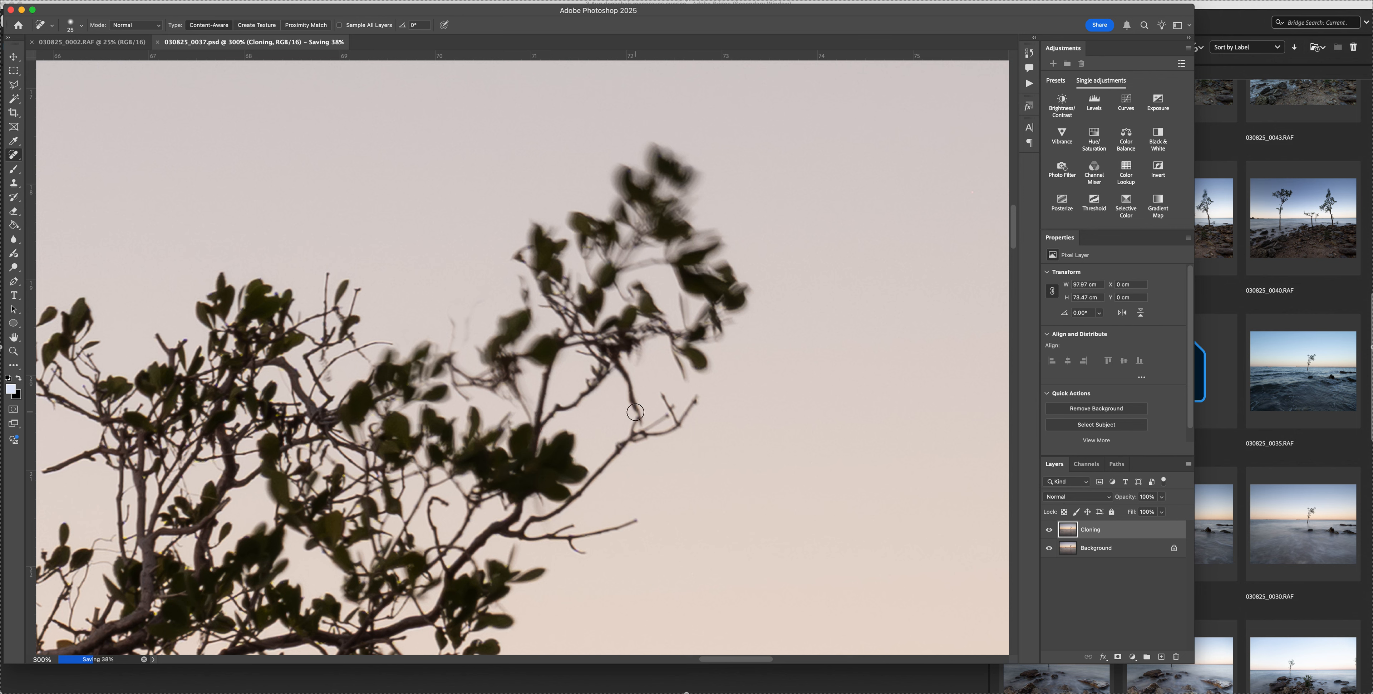
Remove the blurred leaf cluster and its supporting branch from the crown's upper right with an enlarged Spot Healing Brush.
drag(640, 419, 614, 358)
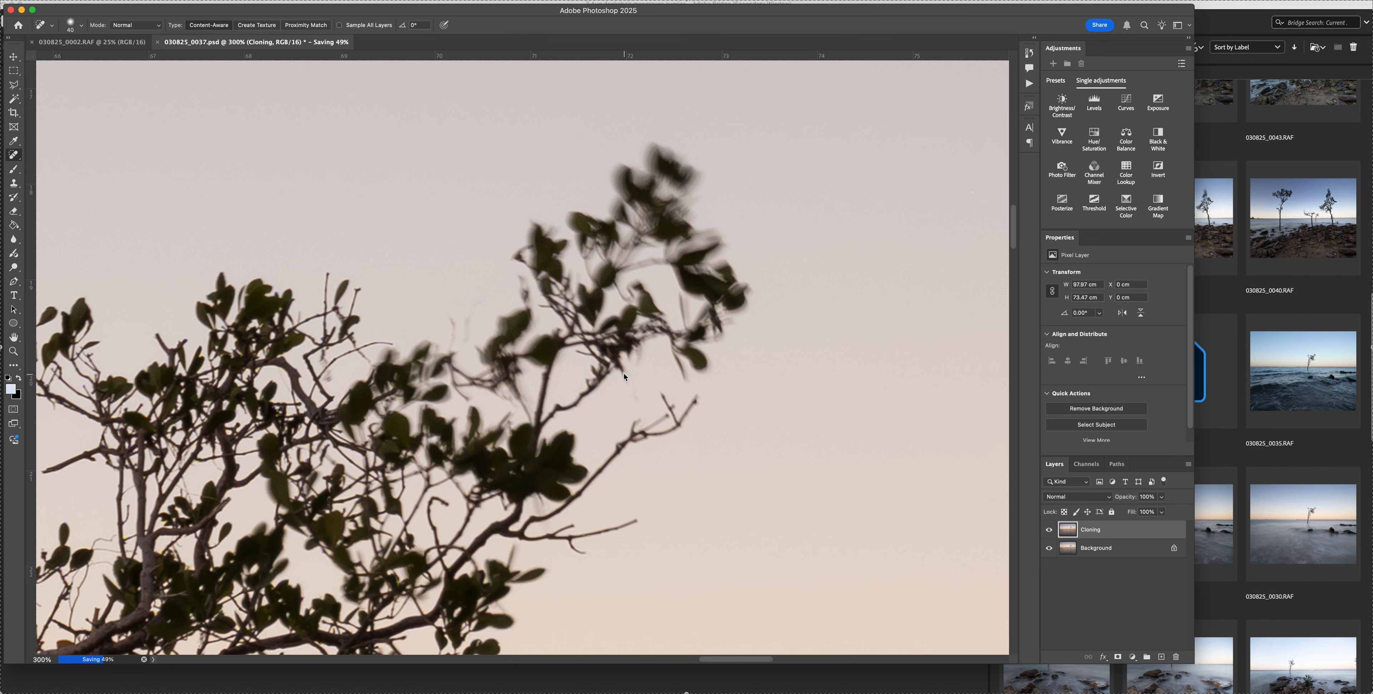
key(bracketright)
key(bracketright)
mouse_move(469, 331)
mouse_down()
mouse_move(500, 265)
mouse_move(641, 181)
mouse_move(659, 150)
mouse_move(690, 188)
mouse_move(641, 193)
mouse_move(632, 203)
mouse_move(652, 220)
mouse_move(635, 207)
mouse_move(679, 228)
mouse_move(644, 229)
mouse_move(710, 244)
mouse_move(675, 263)
mouse_move(727, 269)
mouse_move(699, 285)
mouse_move(746, 296)
mouse_move(704, 311)
mouse_move(698, 360)
mouse_move(683, 364)
mouse_move(662, 323)
mouse_move(687, 326)
mouse_move(687, 284)
mouse_move(683, 313)
mouse_move(652, 336)
mouse_move(623, 320)
mouse_move(633, 296)
mouse_move(648, 322)
mouse_move(587, 297)
mouse_move(648, 223)
mouse_move(582, 257)
mouse_move(588, 239)
mouse_move(573, 231)
mouse_move(558, 272)
mouse_move(532, 269)
mouse_move(529, 296)
mouse_move(486, 345)
mouse_move(542, 351)
mouse_move(580, 317)
mouse_move(548, 268)
mouse_move(551, 306)
mouse_move(575, 319)
mouse_move(579, 345)
mouse_move(640, 362)
mouse_up()
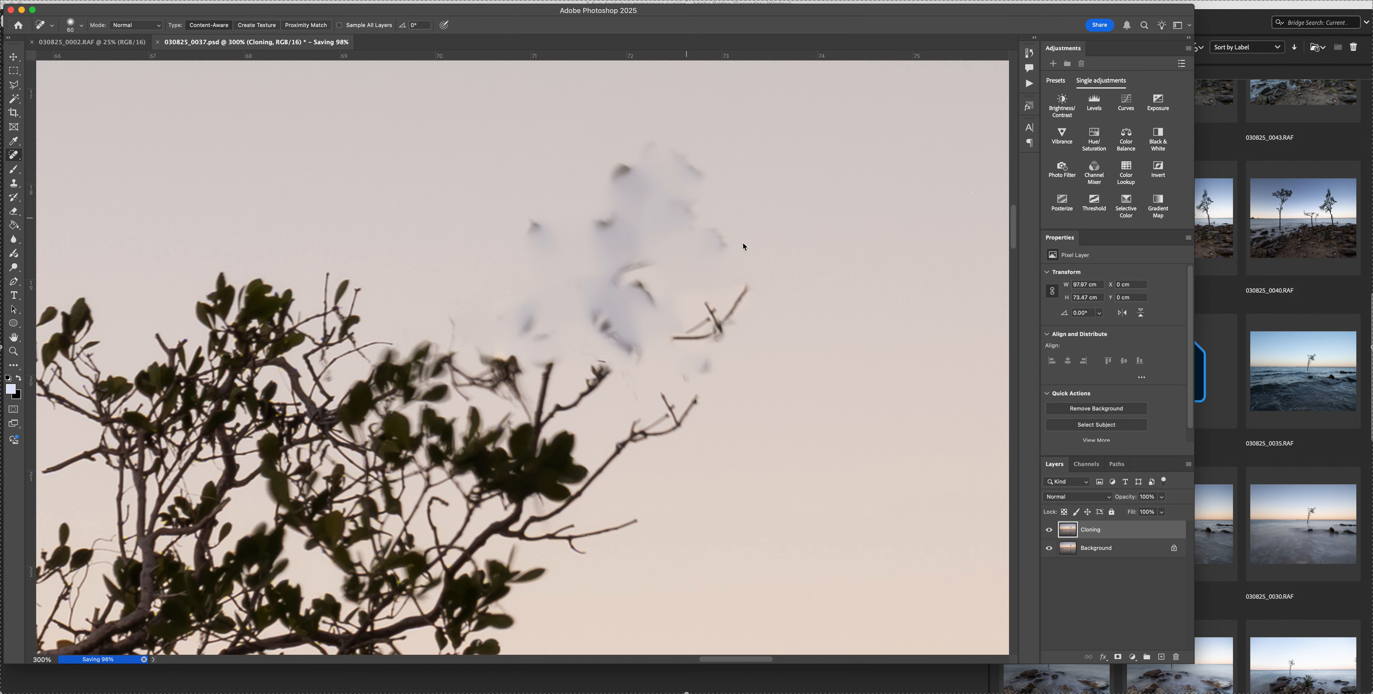
Heal the leftover twigs and branch stubs below the removed leaf cluster with a smaller Spot Healing Brush.
key(bracketleft)
key(bracketleft)
mouse_move(457, 325)
mouse_down()
mouse_move(467, 393)
mouse_move(458, 369)
mouse_move(495, 378)
mouse_move(481, 357)
mouse_move(507, 363)
mouse_move(494, 381)
mouse_move(508, 393)
mouse_move(513, 362)
mouse_move(518, 398)
mouse_move(522, 369)
mouse_move(529, 413)
mouse_up()
key(bracketleft)
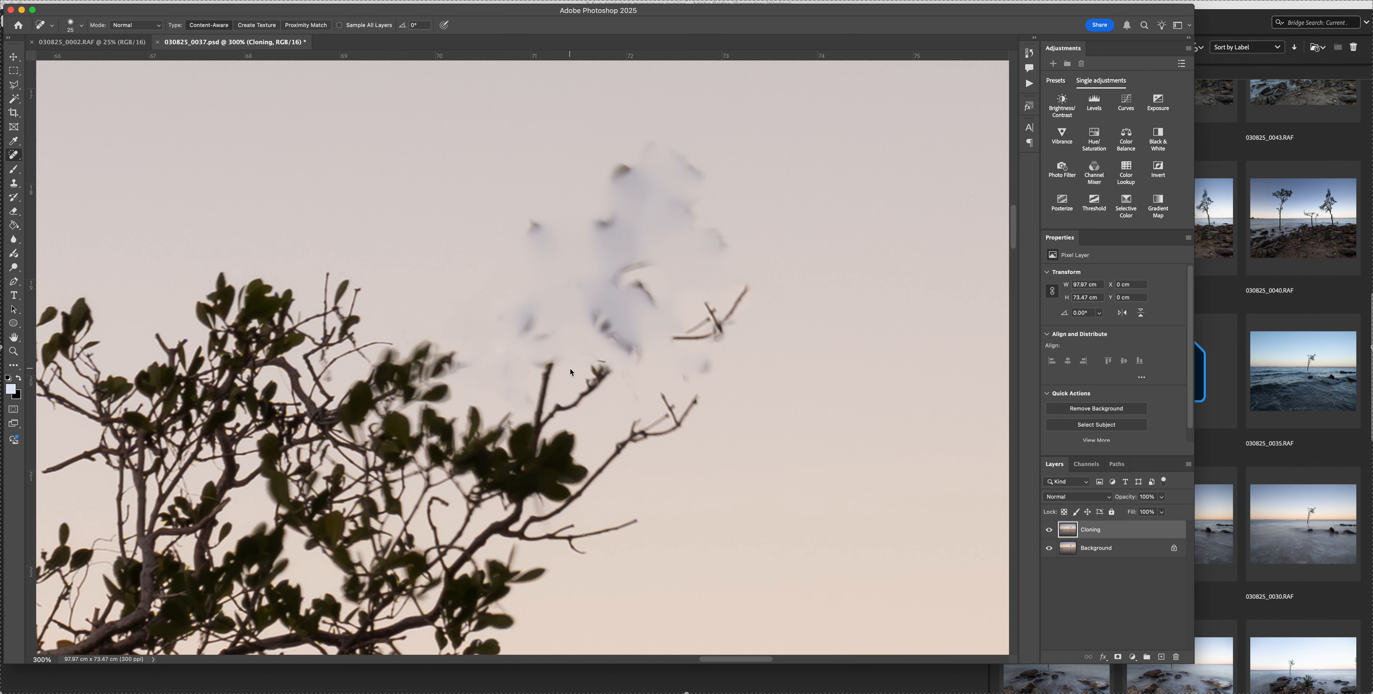
mouse_move(542, 357)
mouse_down()
mouse_move(540, 394)
mouse_move(542, 362)
mouse_move(586, 356)
mouse_move(592, 382)
mouse_up()
key(bracketright)
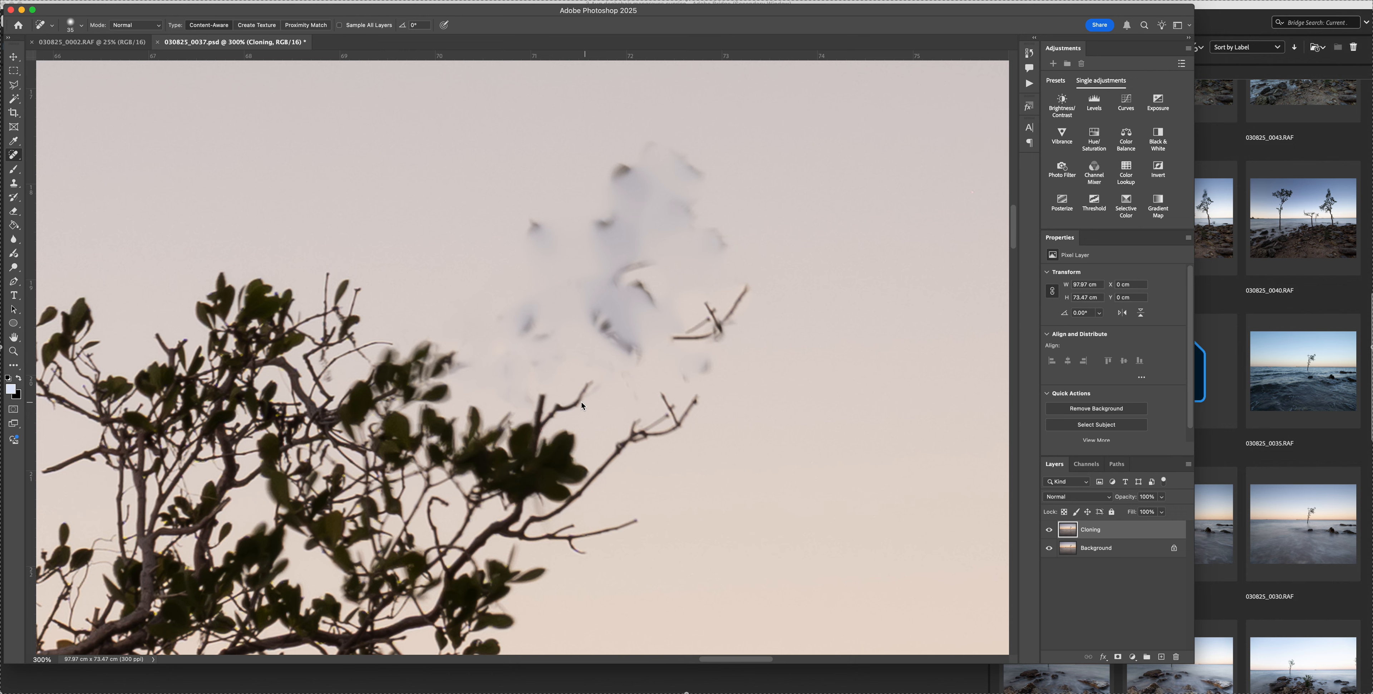
mouse_move(581, 401)
mouse_down()
mouse_move(594, 376)
mouse_move(541, 395)
mouse_up()
key(bracketleft)
drag(535, 414, 569, 411)
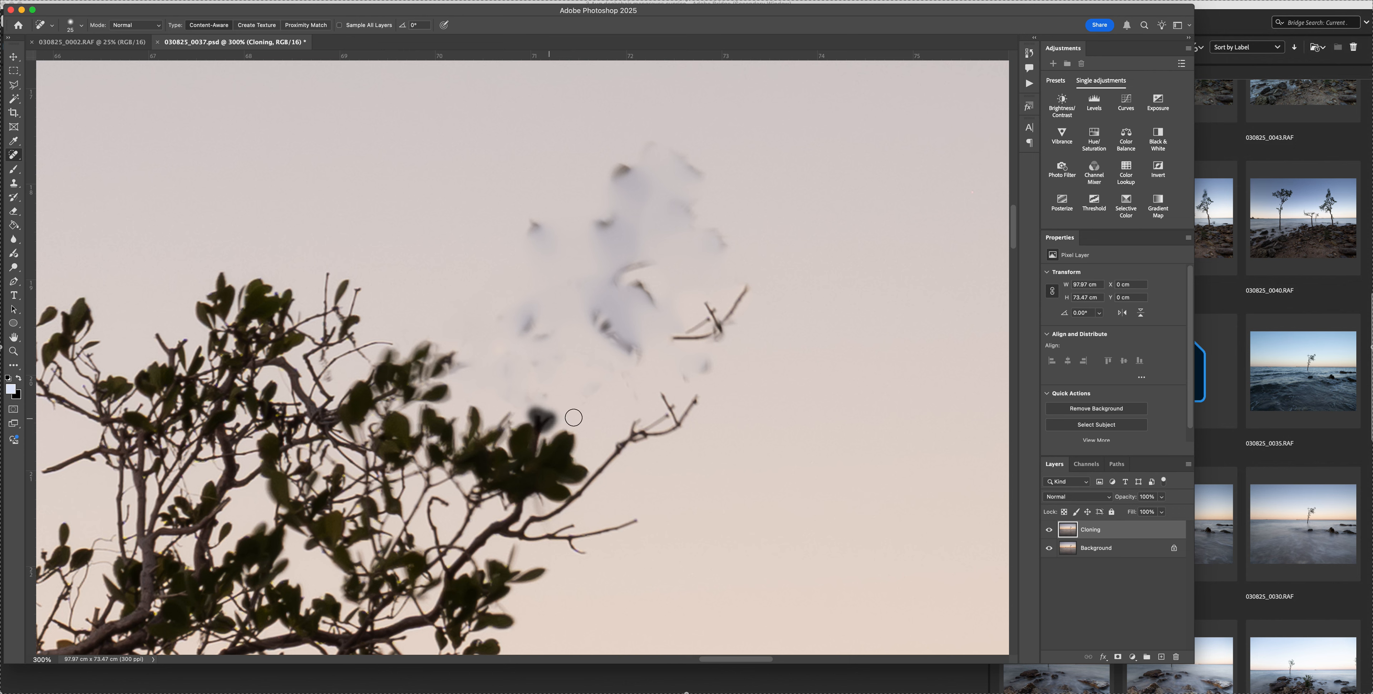
click(539, 419)
drag(538, 422, 540, 422)
Heal the stray twig remnants and dark smudges in the sky above the crown with a much larger Spot Healing Brush.
scroll(663, 389, up, 2)
scroll(663, 389, right, 1)
key(bracketright)
mouse_move(656, 386)
mouse_down()
mouse_move(686, 374)
mouse_move(722, 323)
mouse_move(679, 374)
mouse_move(677, 350)
mouse_move(587, 323)
mouse_move(588, 210)
mouse_move(604, 286)
mouse_move(621, 246)
mouse_up()
key(bracketright)
key(bracketright)
key(bracketright)
key(bracketright)
drag(682, 296, 682, 295)
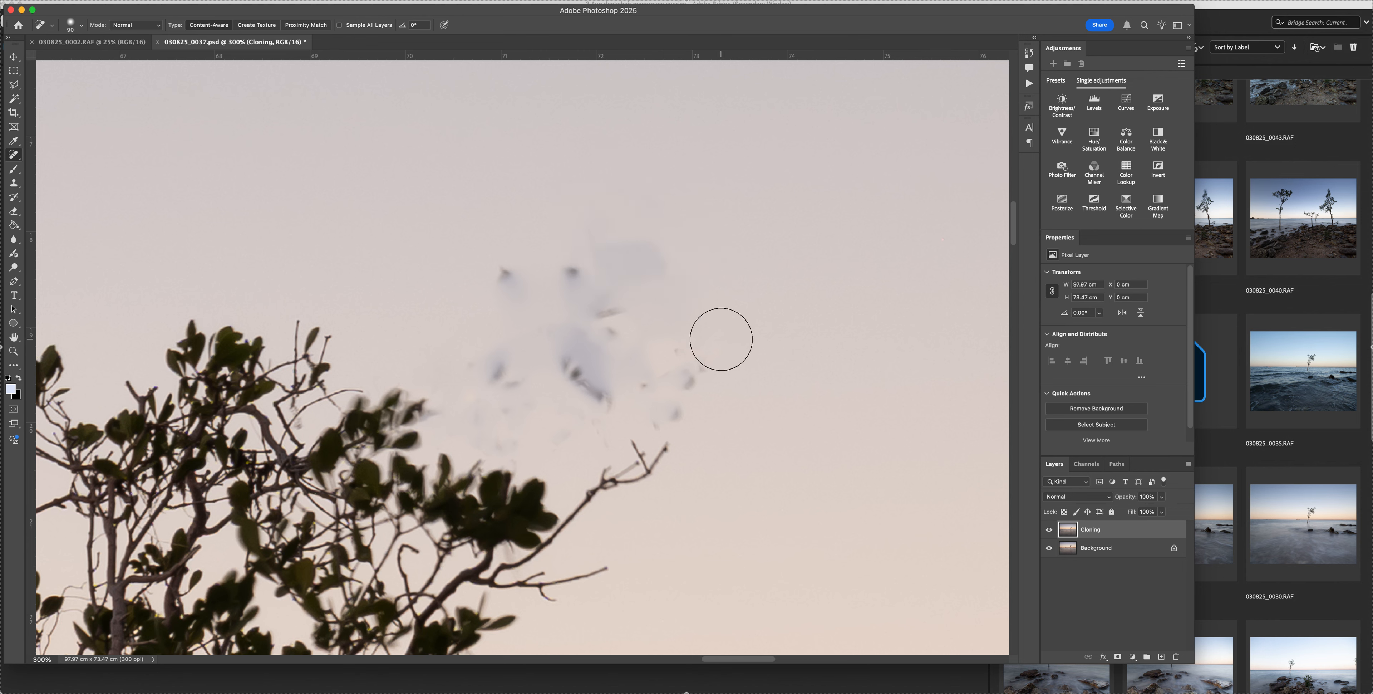
drag(686, 379, 672, 353)
mouse_move(525, 298)
mouse_down()
mouse_move(501, 276)
mouse_move(566, 278)
mouse_move(586, 306)
mouse_up()
mouse_move(510, 358)
mouse_down()
mouse_move(494, 385)
mouse_move(598, 387)
mouse_up()
mouse_move(596, 387)
mouse_down()
mouse_move(580, 352)
mouse_move(608, 304)
mouse_up()
click(645, 382)
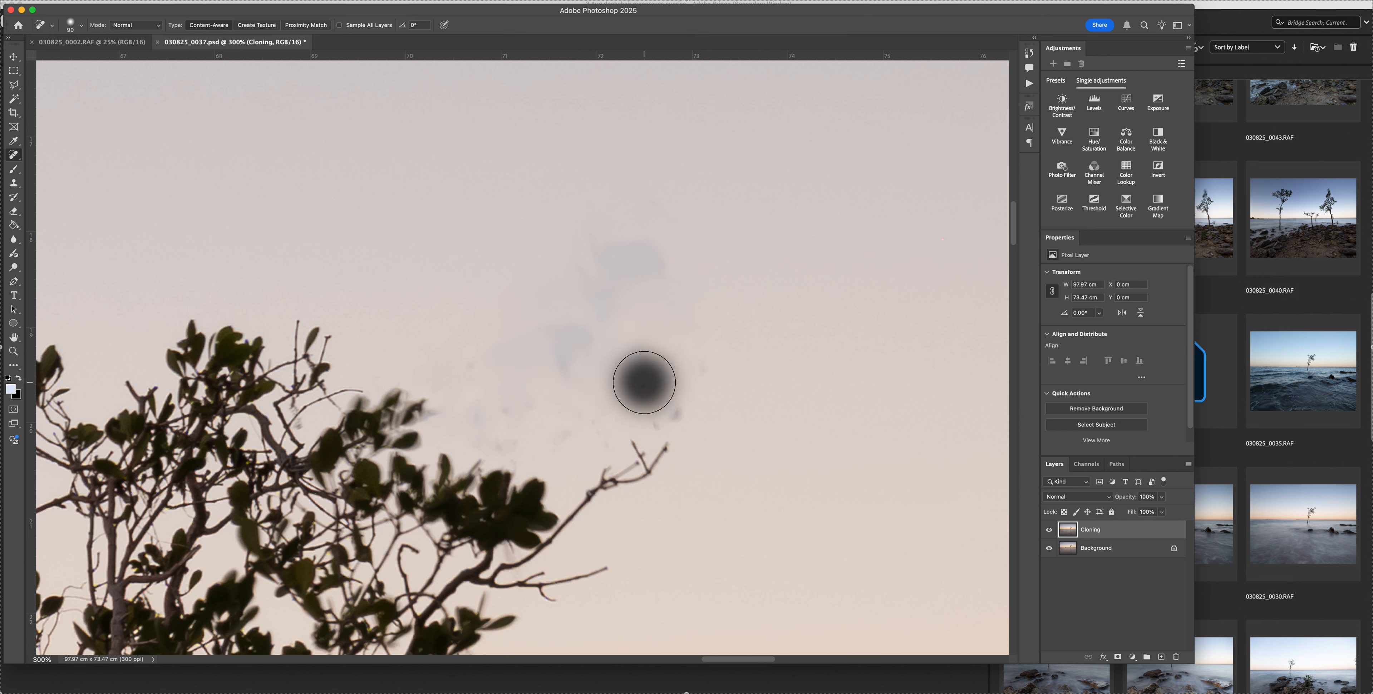
Heal the small spots just above the bare twig tip at the crown's right with a reduced Spot Healing Brush.
key(bracketleft)
key(bracketleft)
key(bracketleft)
key(bracketleft)
key(bracketleft)
click(671, 407)
click(673, 409)
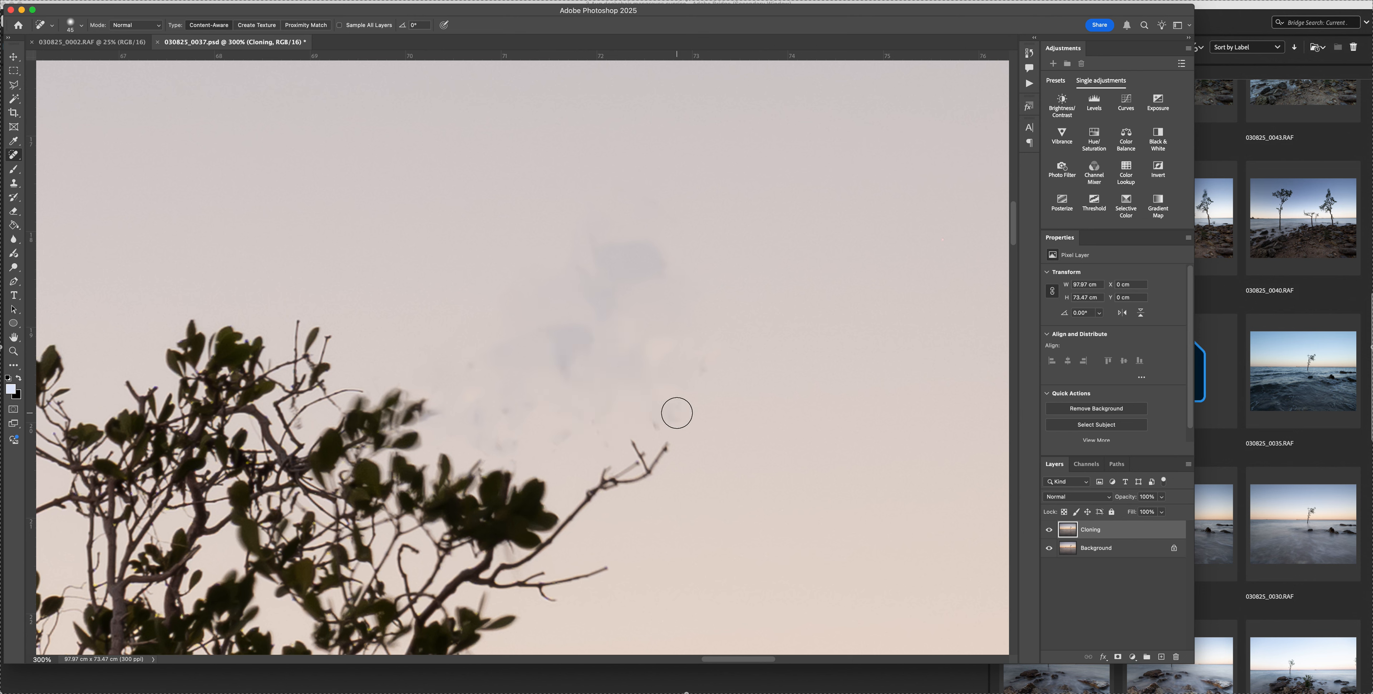
key(bracketleft)
click(655, 418)
Cover the bluish patches above the crown with clean sky sampled to their right, using a 250 px Clone Stamp.
scroll(797, 308, right, 3)
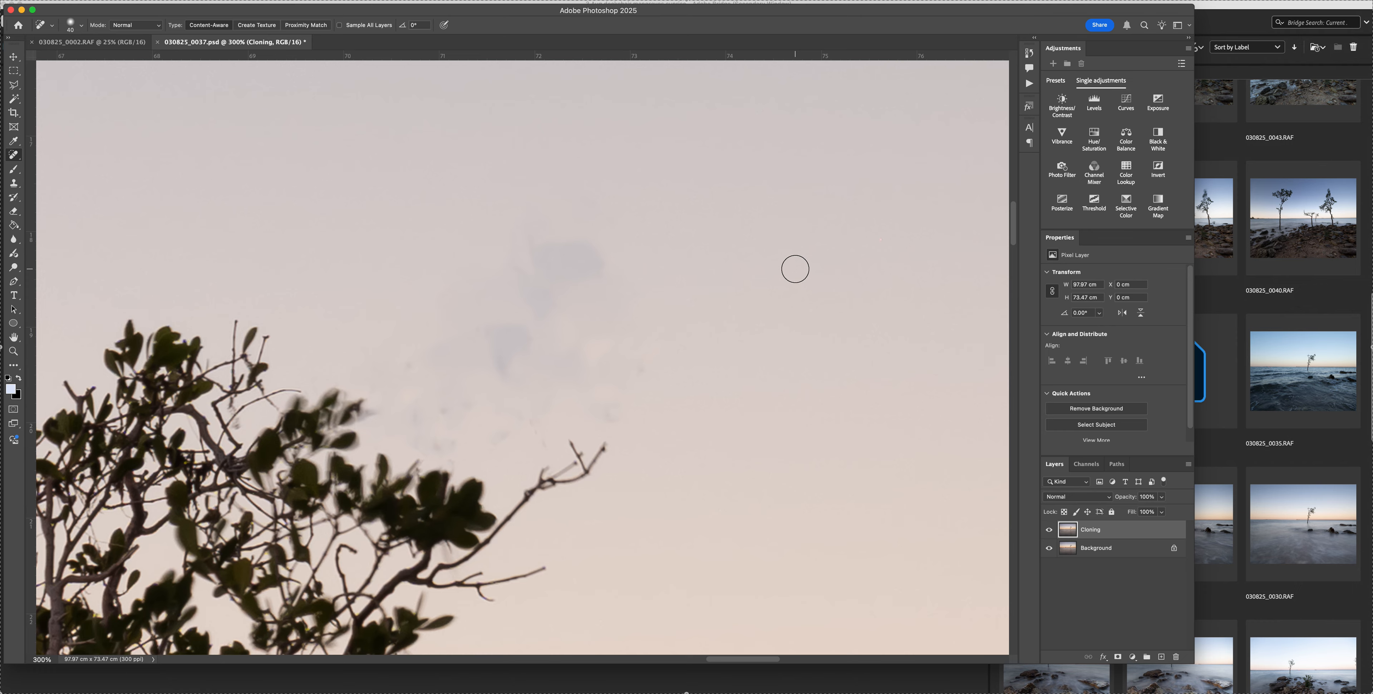
key(super+minus)
key(super+minus)
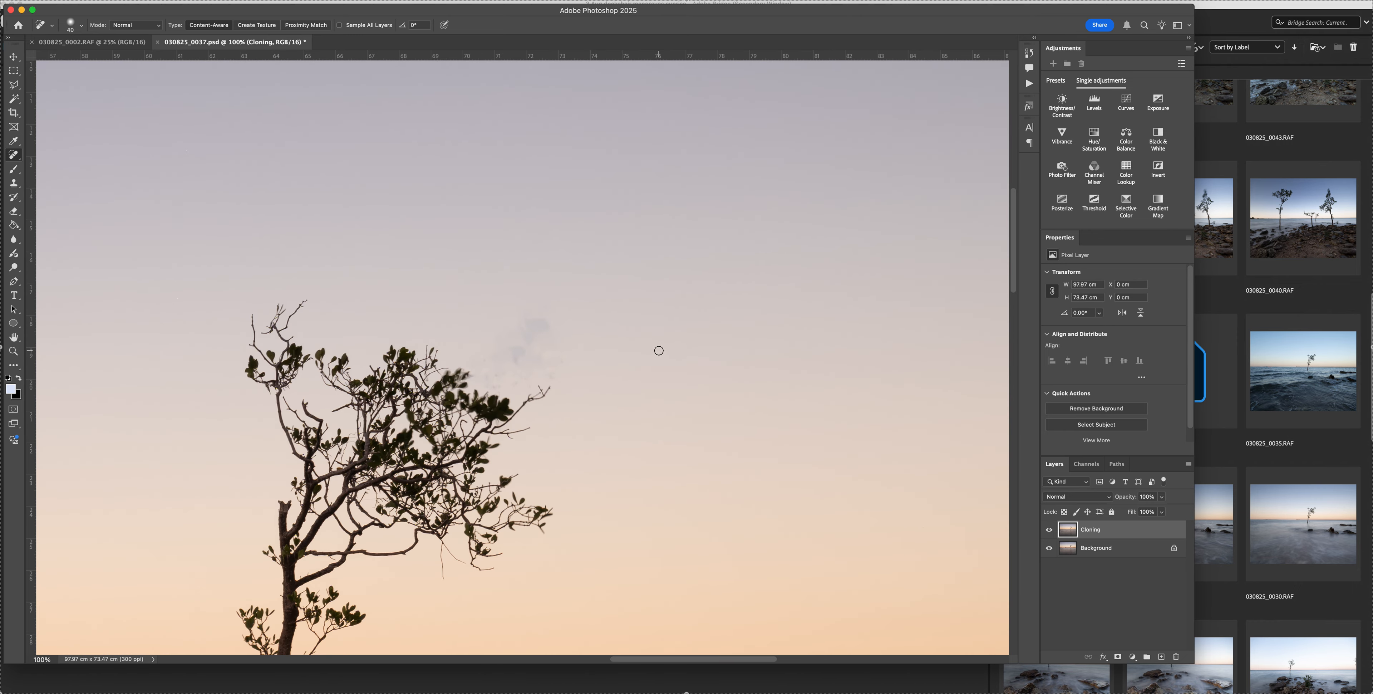
key(super+plus)
key(s)
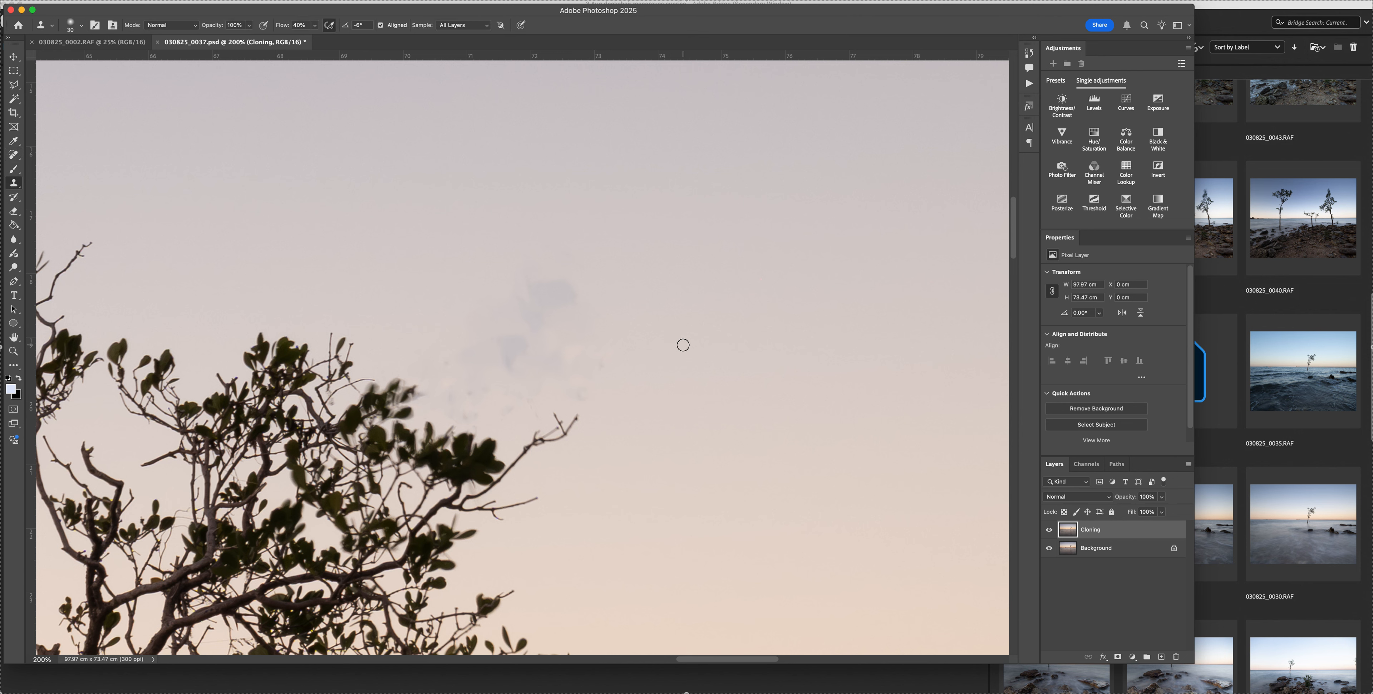
key(bracketright)
key(bracketright)
key(bracketright)
key(bracketright)
key(bracketright)
key(bracketright)
key(bracketright)
key(bracketright)
key(bracketright)
key(bracketright)
key(bracketright)
key(bracketright)
alt+click(718, 312)
click(561, 320)
click(546, 295)
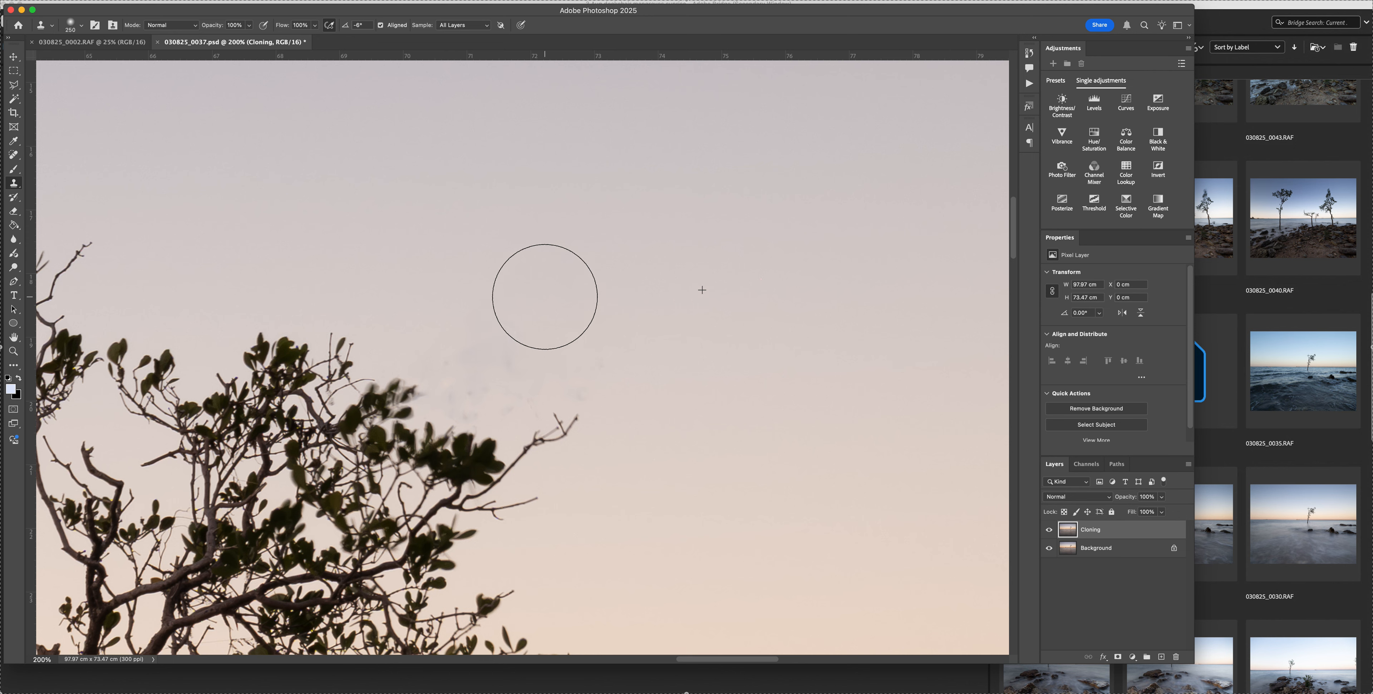
click(496, 347)
click(482, 372)
click(480, 368)
drag(514, 364, 540, 369)
Clean up the sky beside the crown's upper leaves with a 100 px Clone Stamp and save the document.
key(bracketleft)
key(bracketleft)
key(bracketleft)
key(bracketleft)
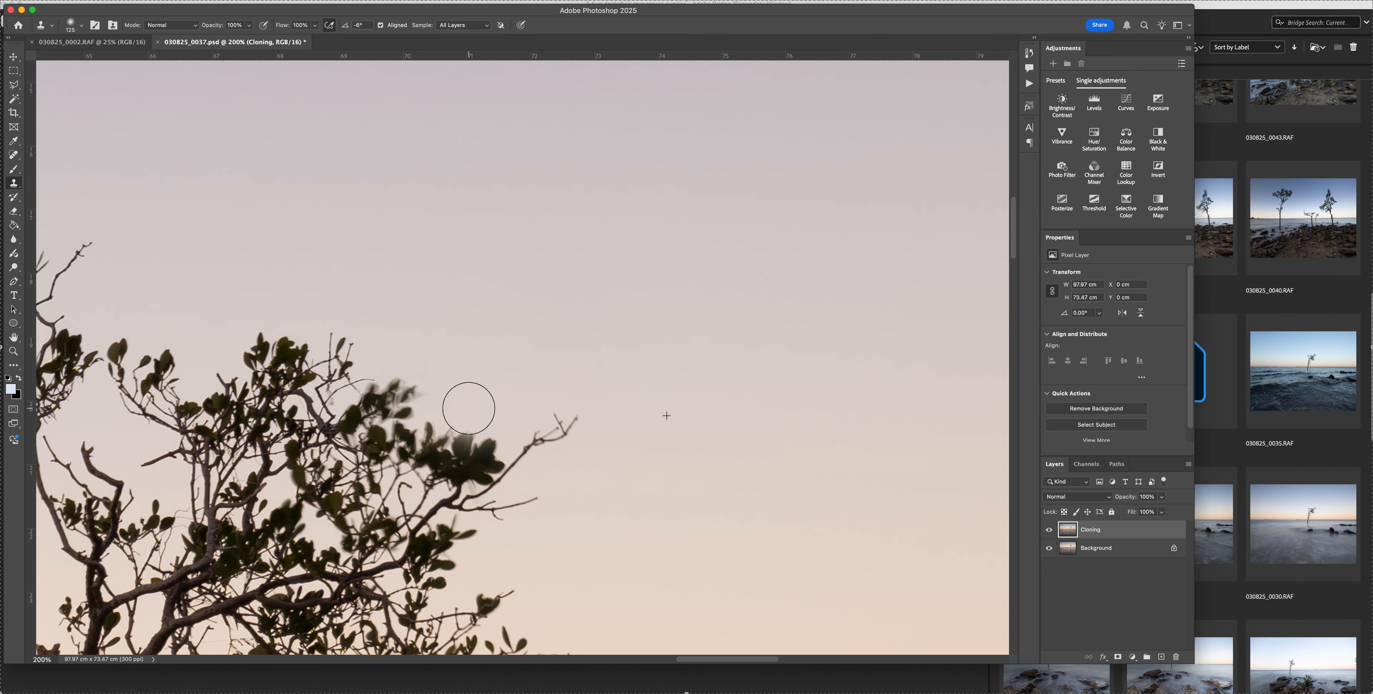
scroll(666, 303, up, 5)
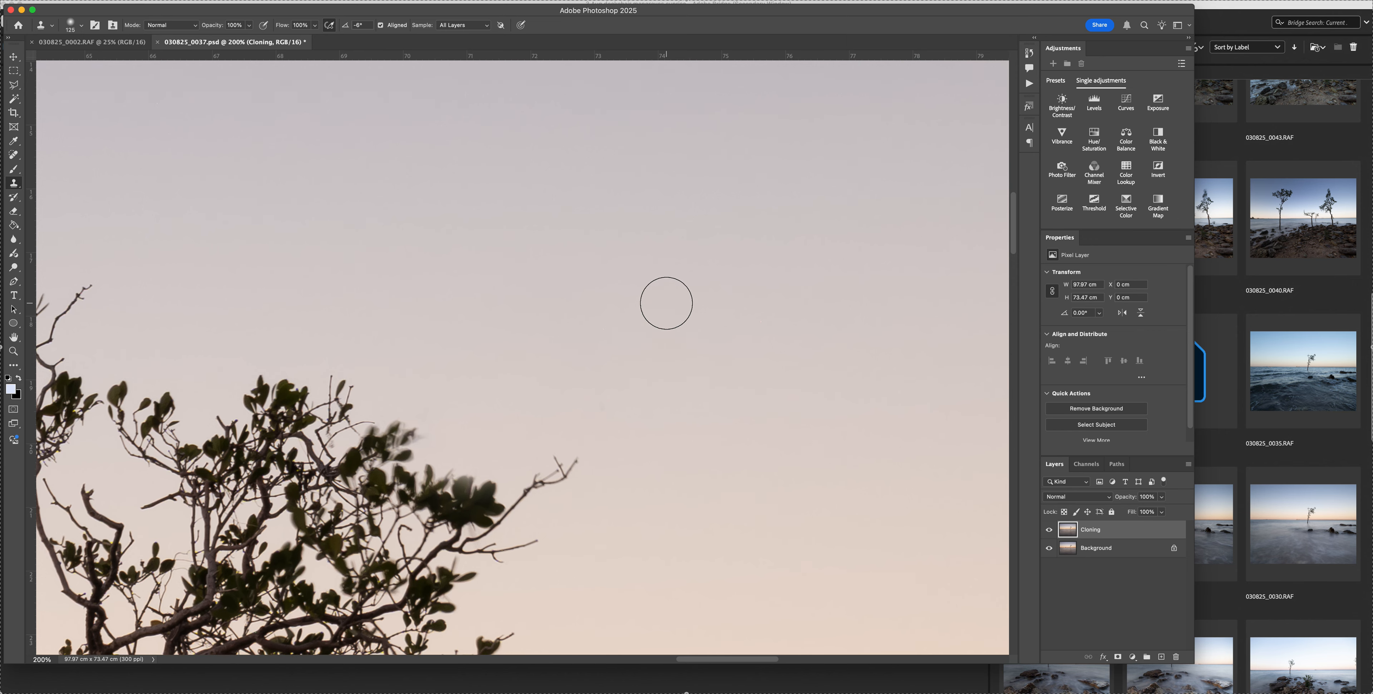
scroll(666, 303, down, 3)
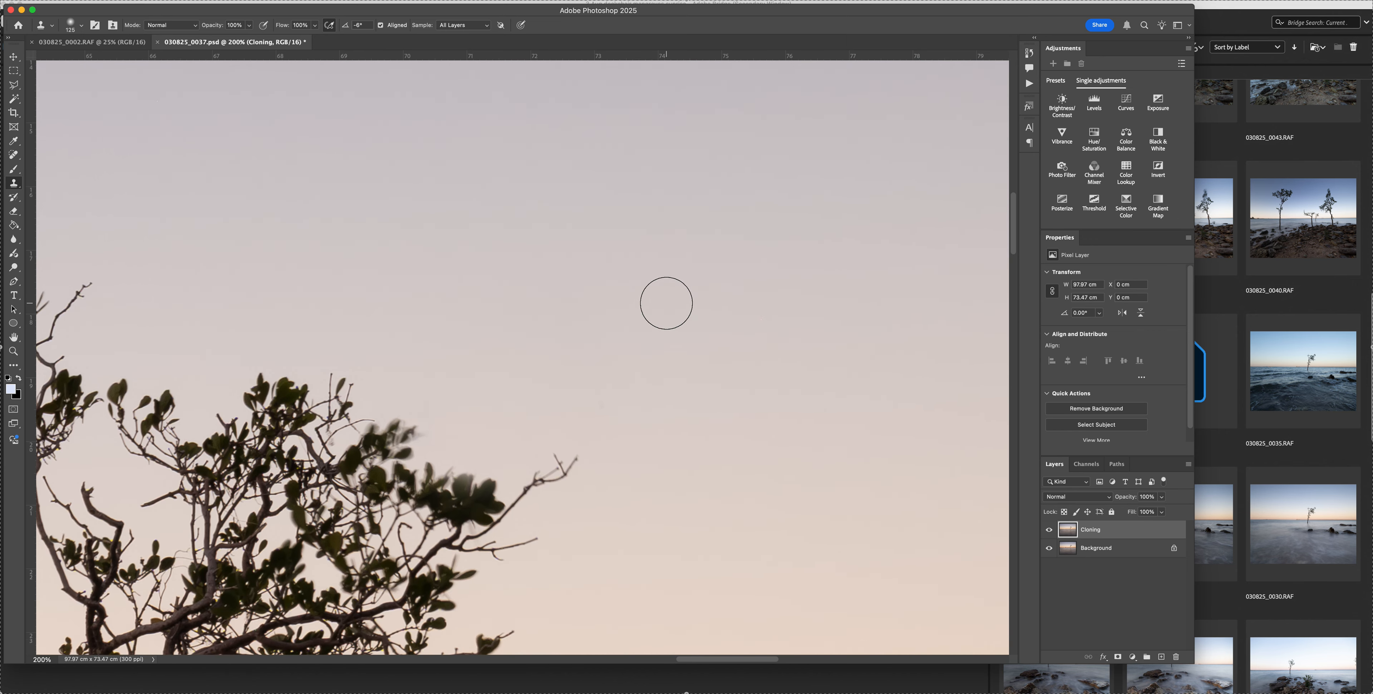
key(super+minus)
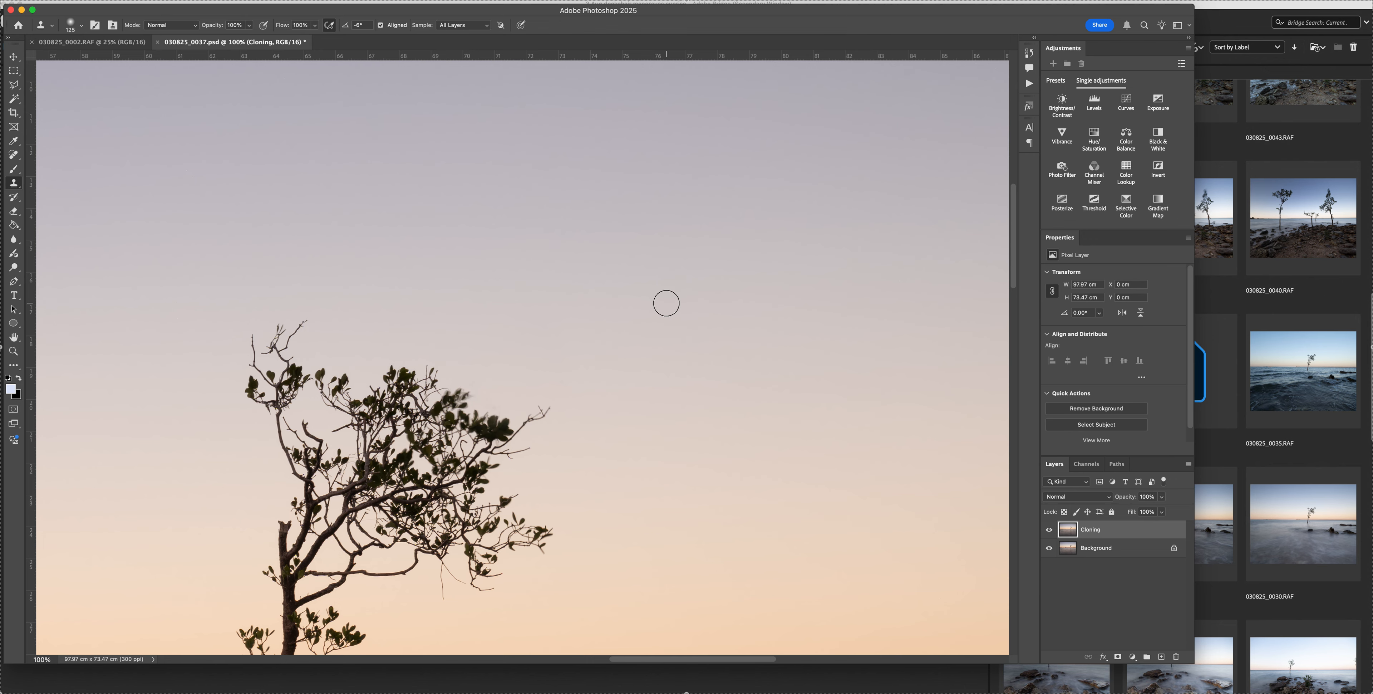
key(super+plus)
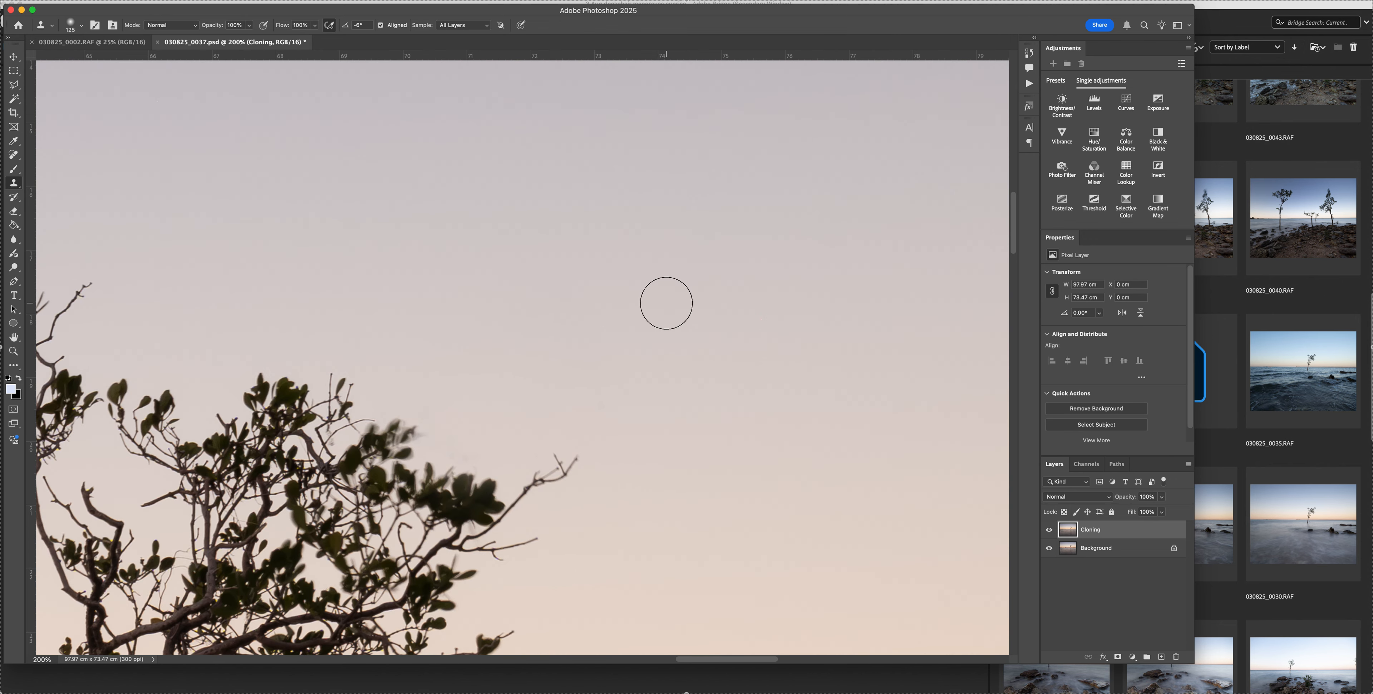
key(bracketleft)
key(bracketleft)
key(bracketright)
mouse_move(489, 438)
mouse_down()
mouse_move(464, 438)
mouse_move(478, 438)
mouse_up()
key(super+0)
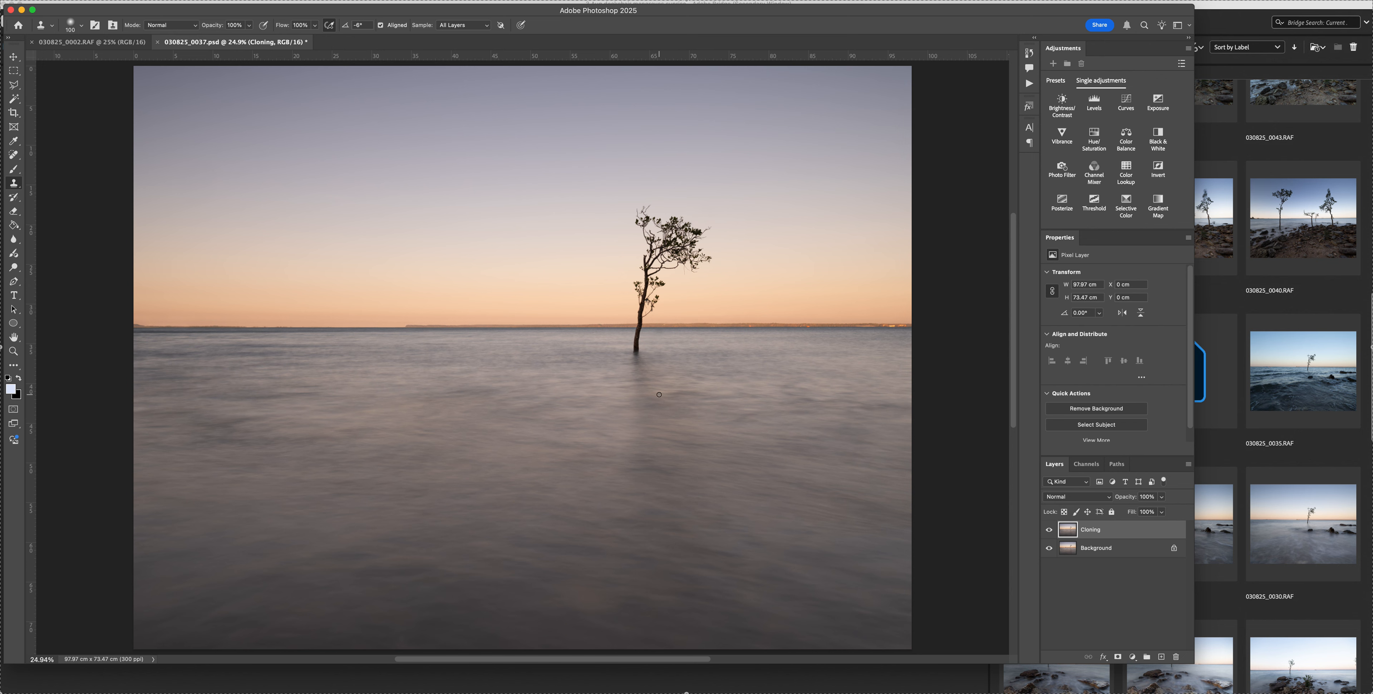
key(super+s)
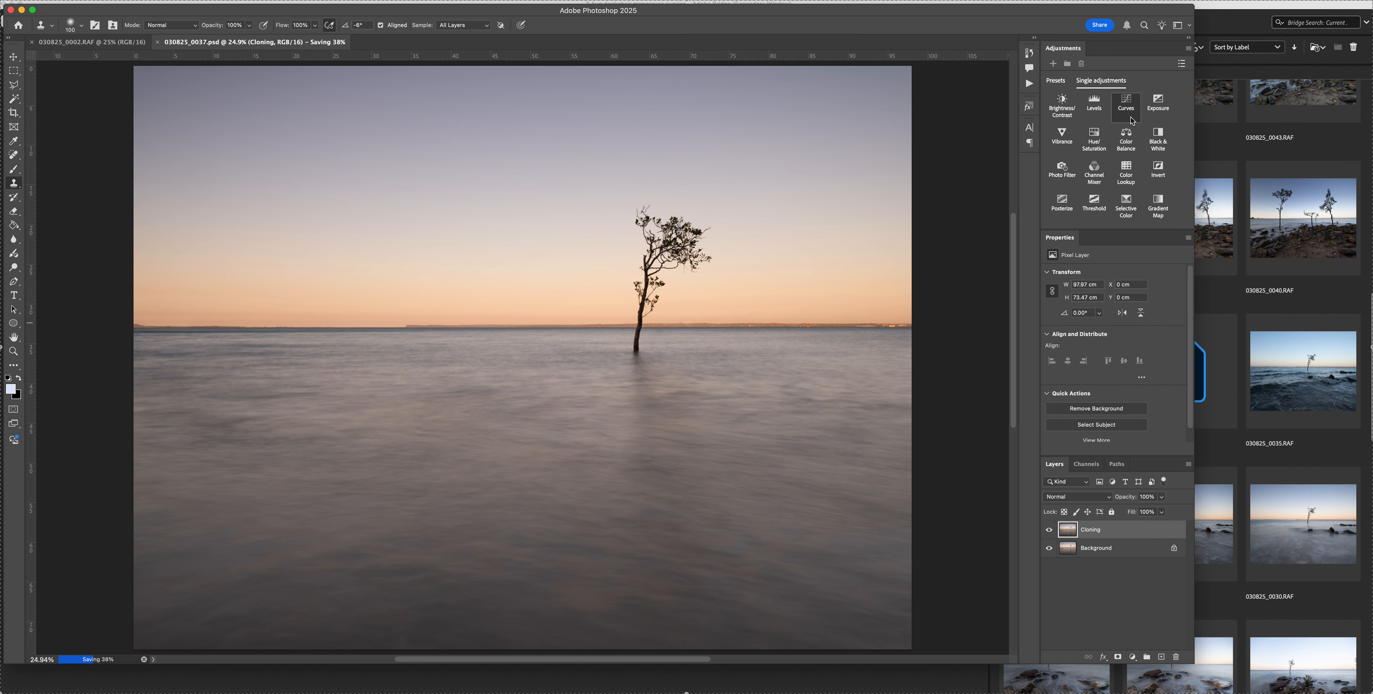
Add an auto-corrected Curves adjustment layer and set its white point to input 255, output 255.
click(1126, 100)
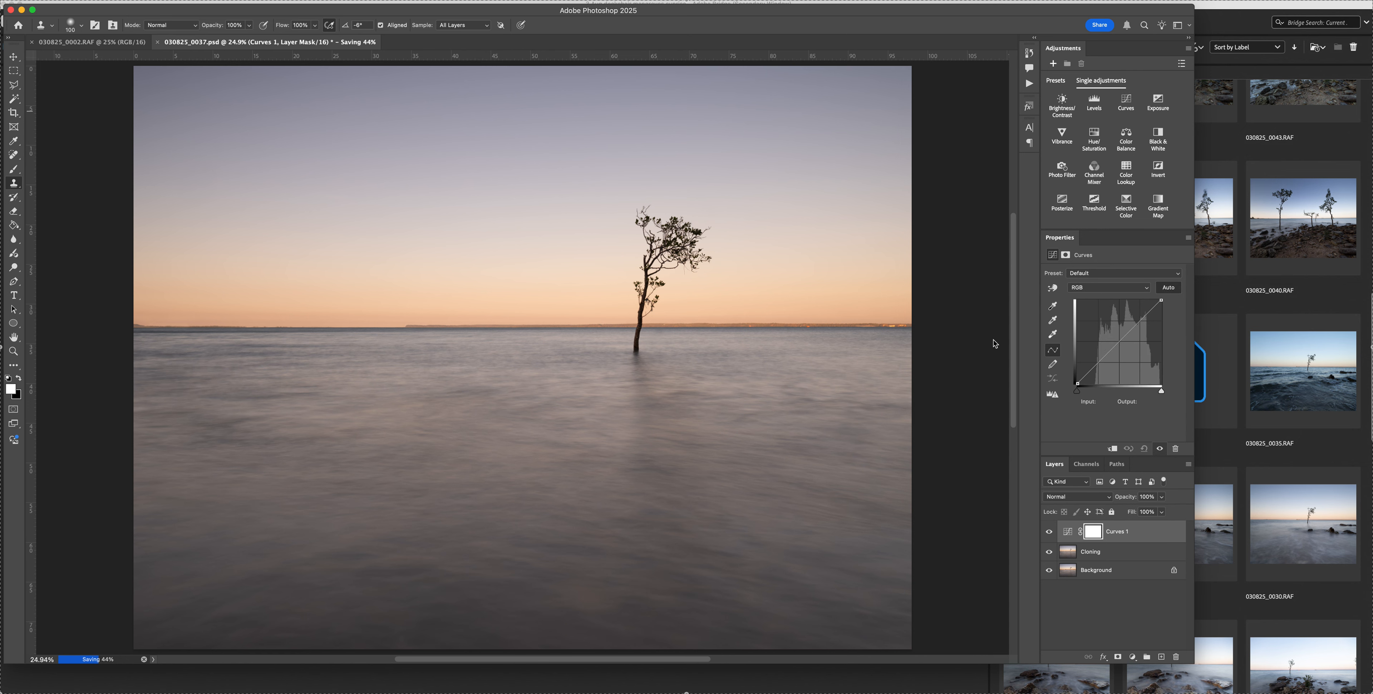
click(1169, 287)
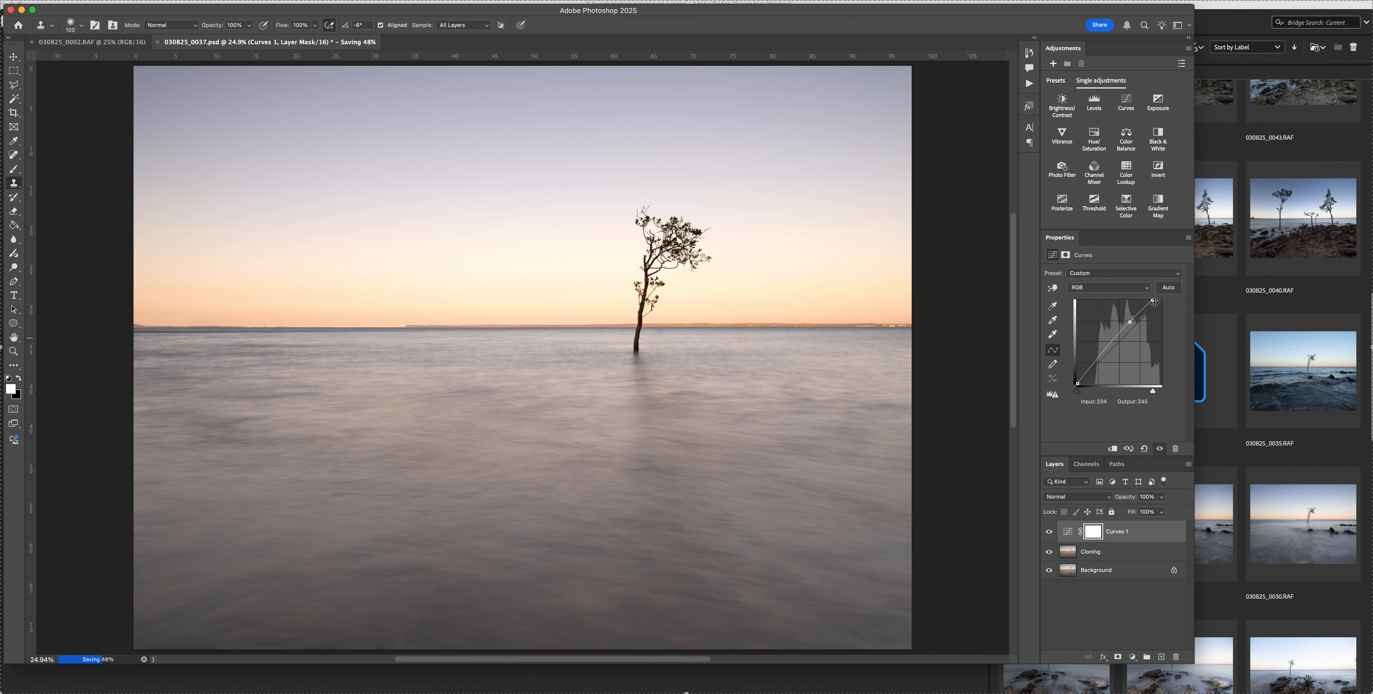
drag(1152, 301, 1189, 301)
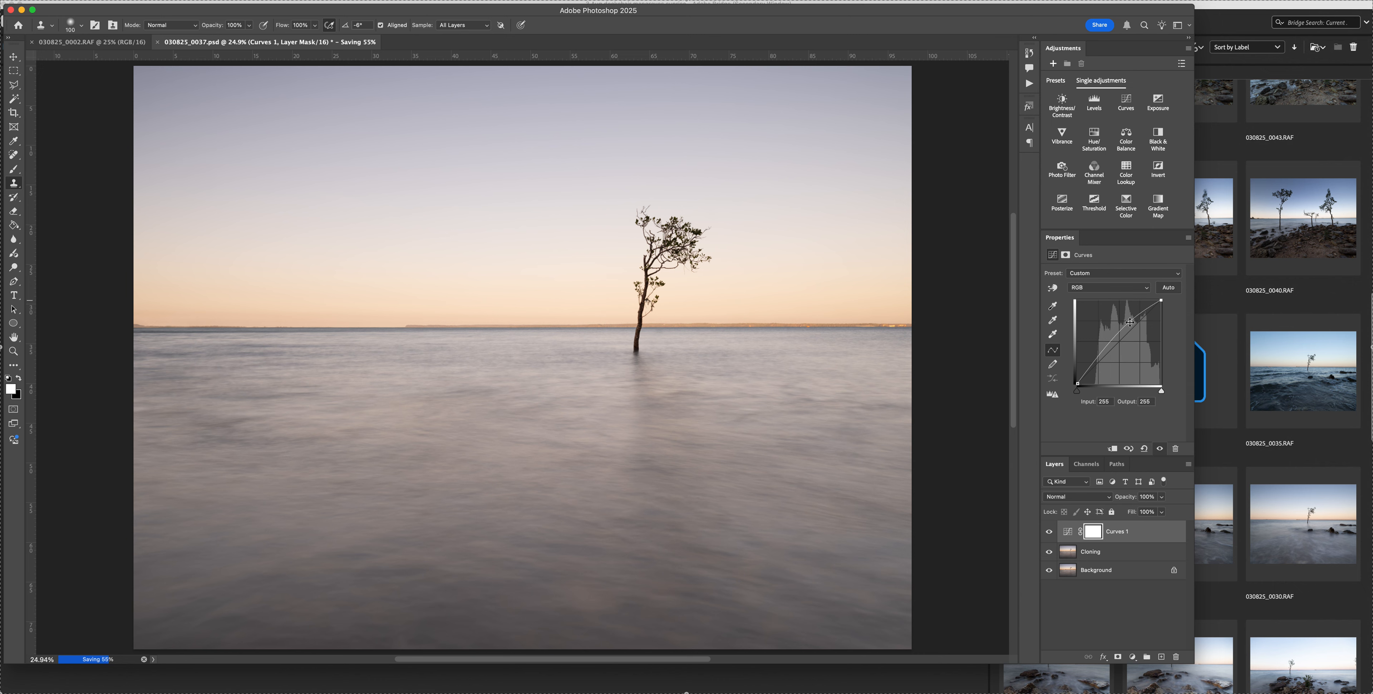
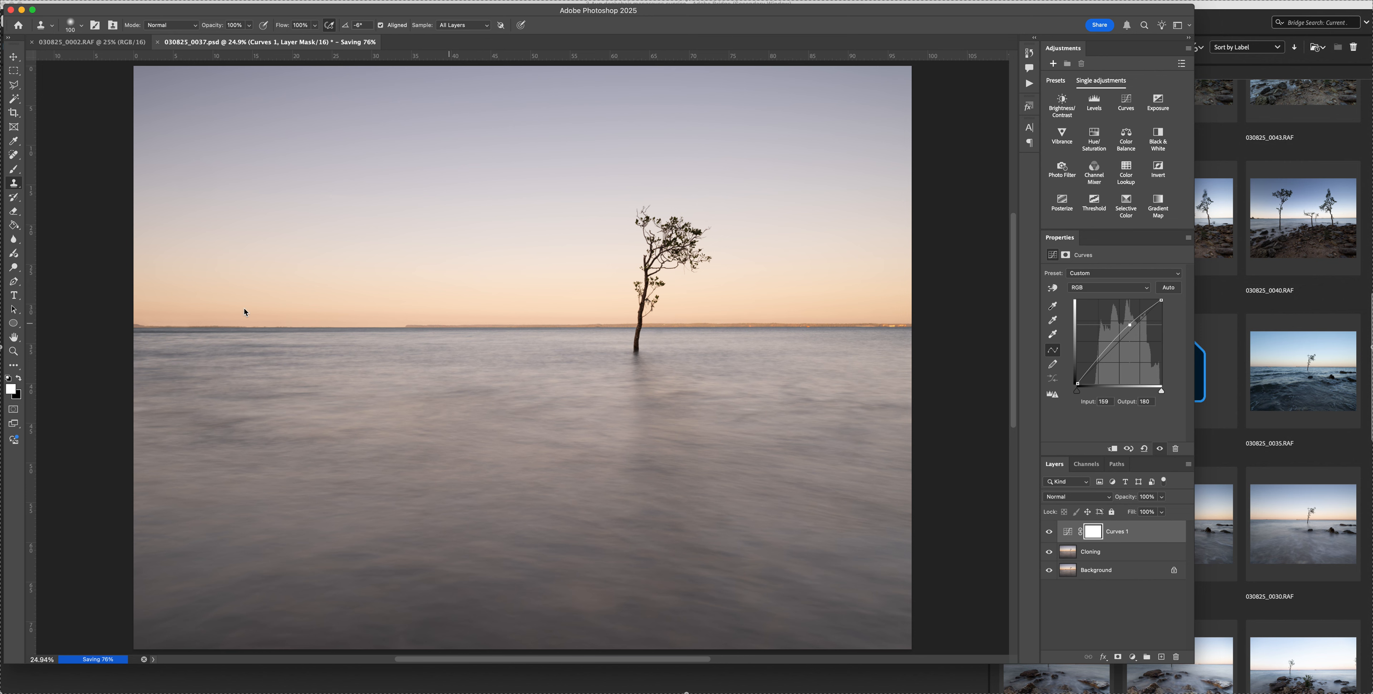
Paint black at 50% opacity with a 1900 px brush on the Curves 1 mask across the sky just above the horizon.
key(b)
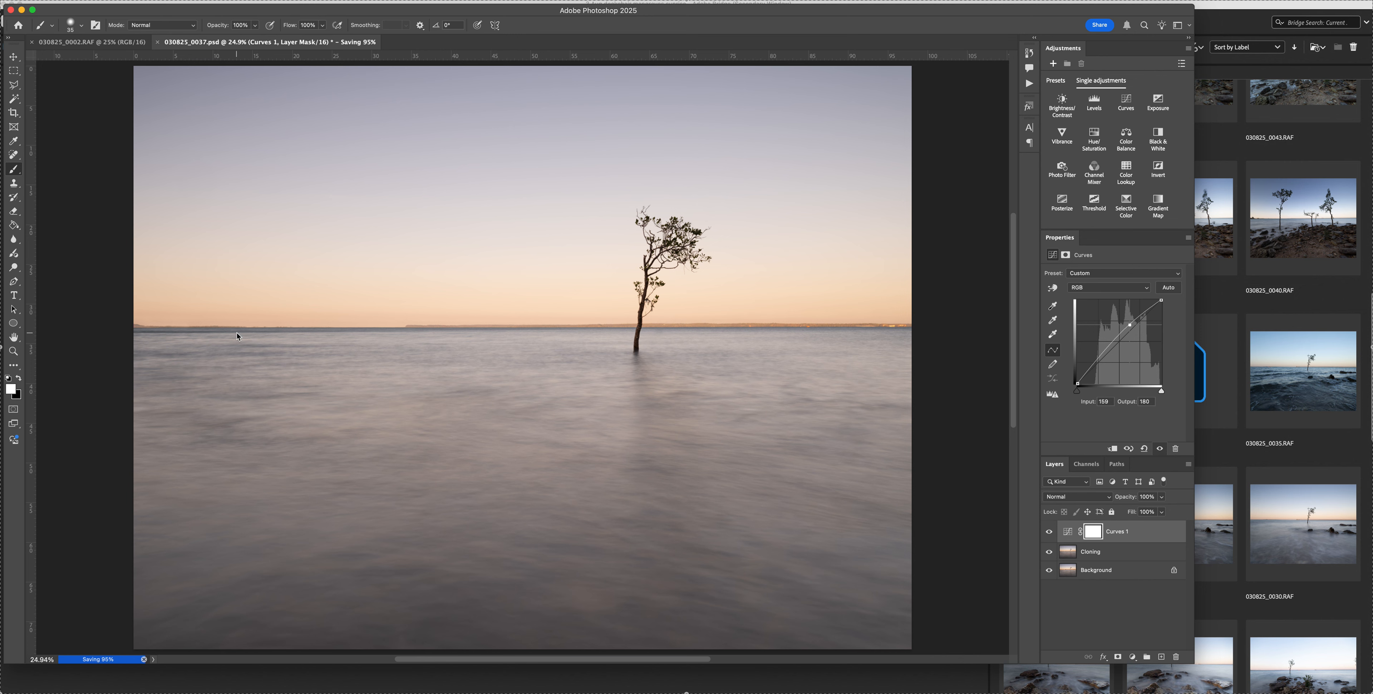
key(5)
key(bracketright)
key(bracketright)
key(bracketright)
key(bracketright)
key(bracketright)
key(bracketright)
key(bracketright)
key(bracketright)
key(bracketright)
key(bracketright)
key(bracketright)
key(bracketright)
key(bracketright)
key(bracketright)
key(bracketright)
key(bracketright)
key(bracketright)
key(bracketright)
key(bracketright)
key(bracketright)
key(bracketright)
key(bracketright)
key(x)
drag(182, 276, 906, 288)
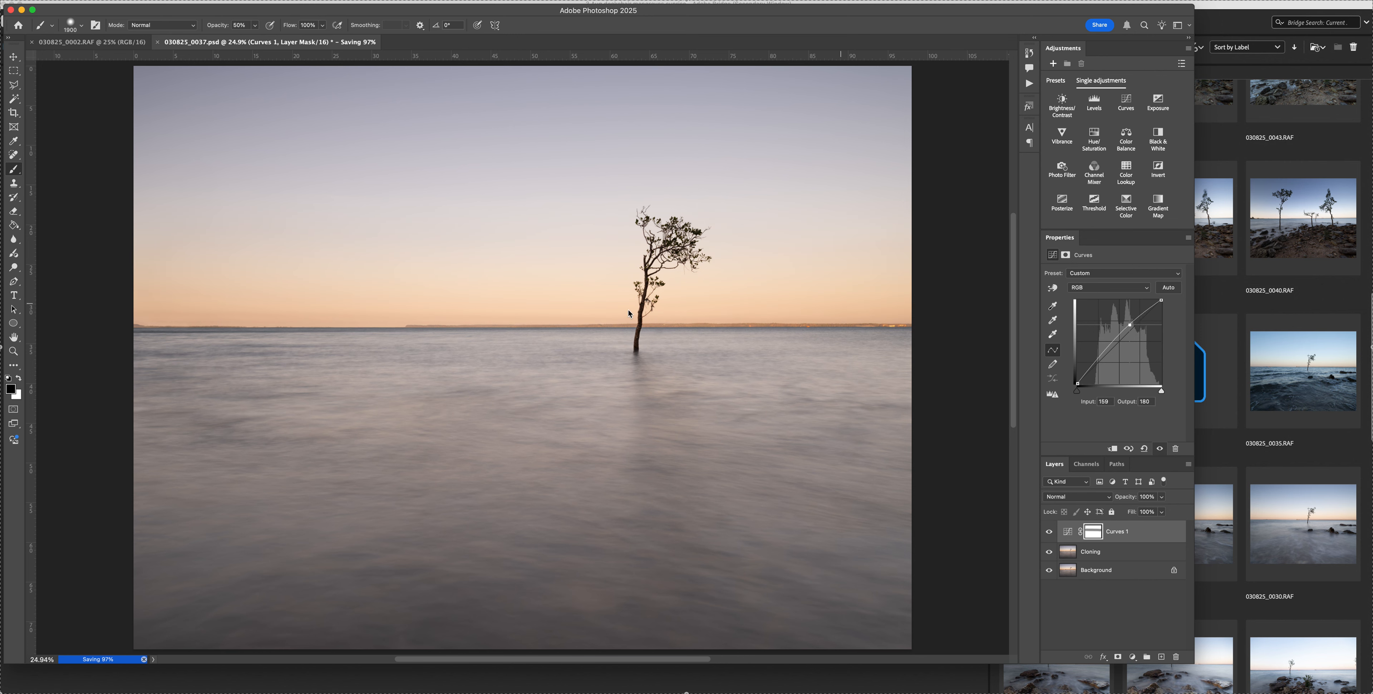
Soften the Curves 1 effect over the higher sky with a 2200 px black brush, lowering its opacity to 20%, and compare the layer on and off.
key(bracketright)
key(bracketright)
key(bracketright)
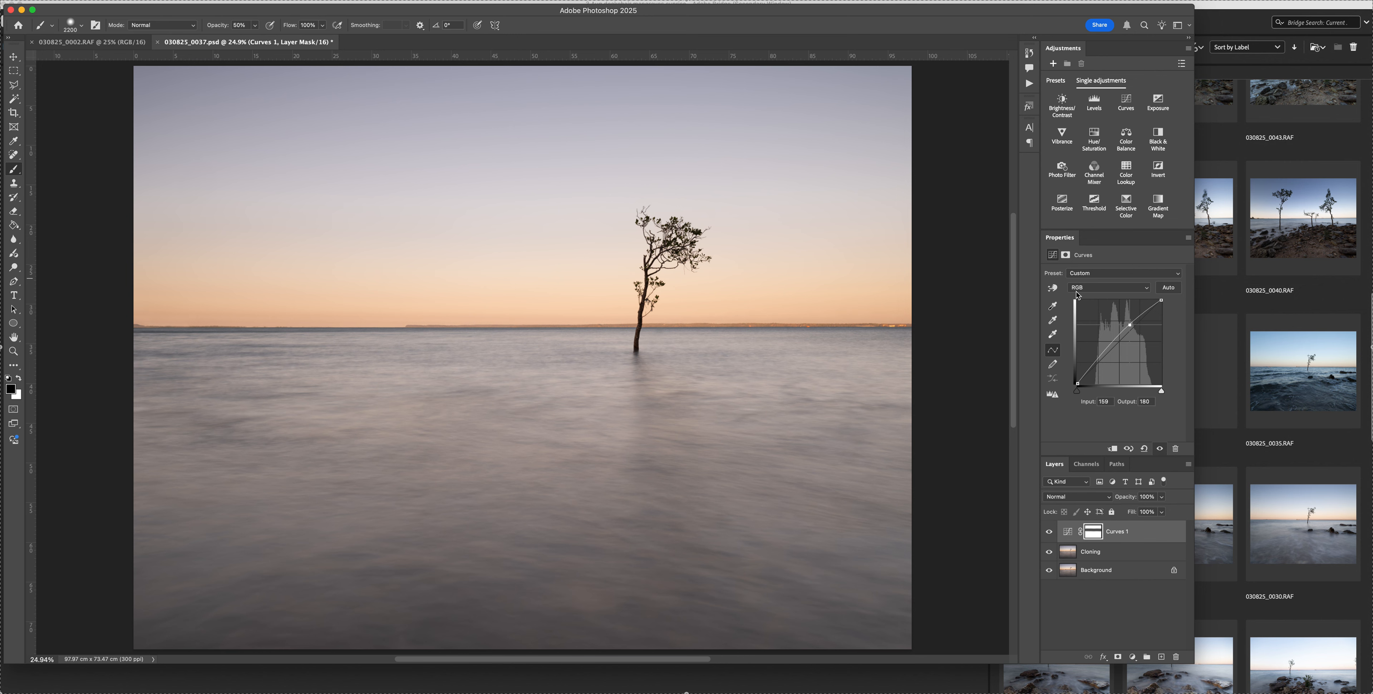
key(3)
key(2)
click(1047, 532)
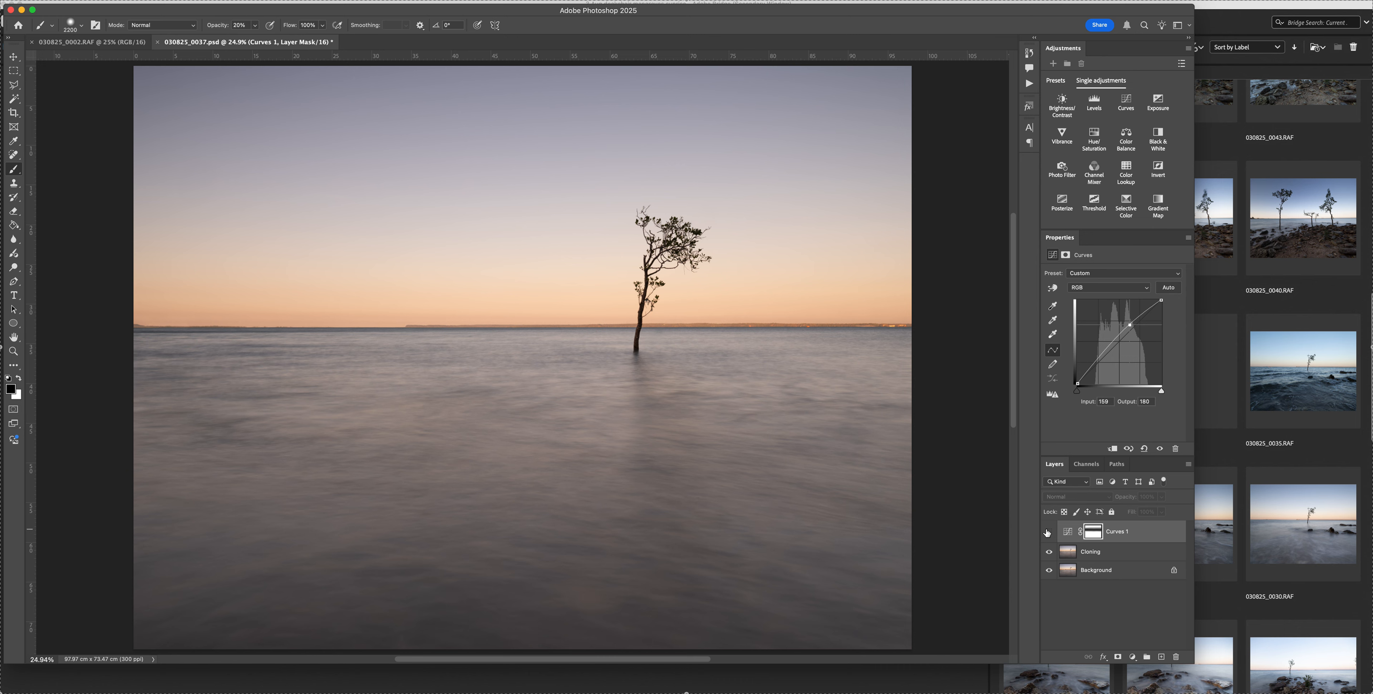
click(1047, 532)
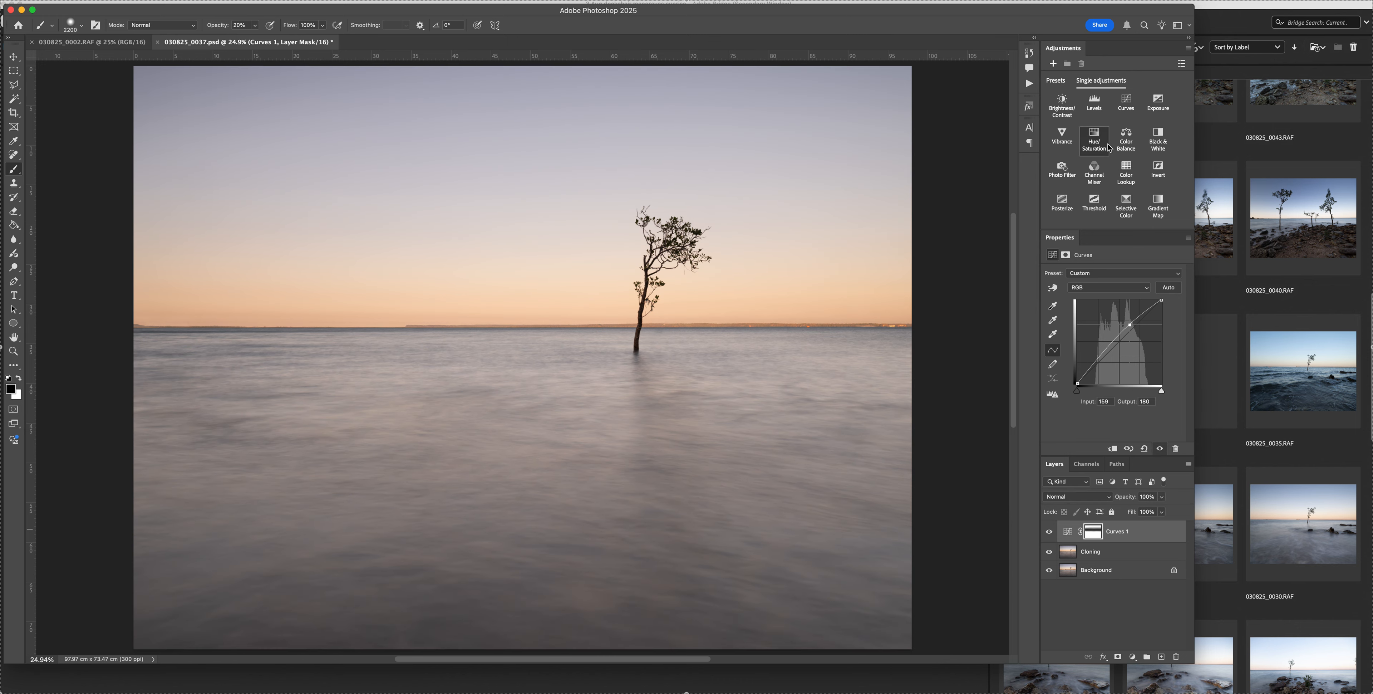
Add a second Curves layer with a lower shadow point and a highlight point at input 169, output 167, comparing the result on and off.
click(1133, 103)
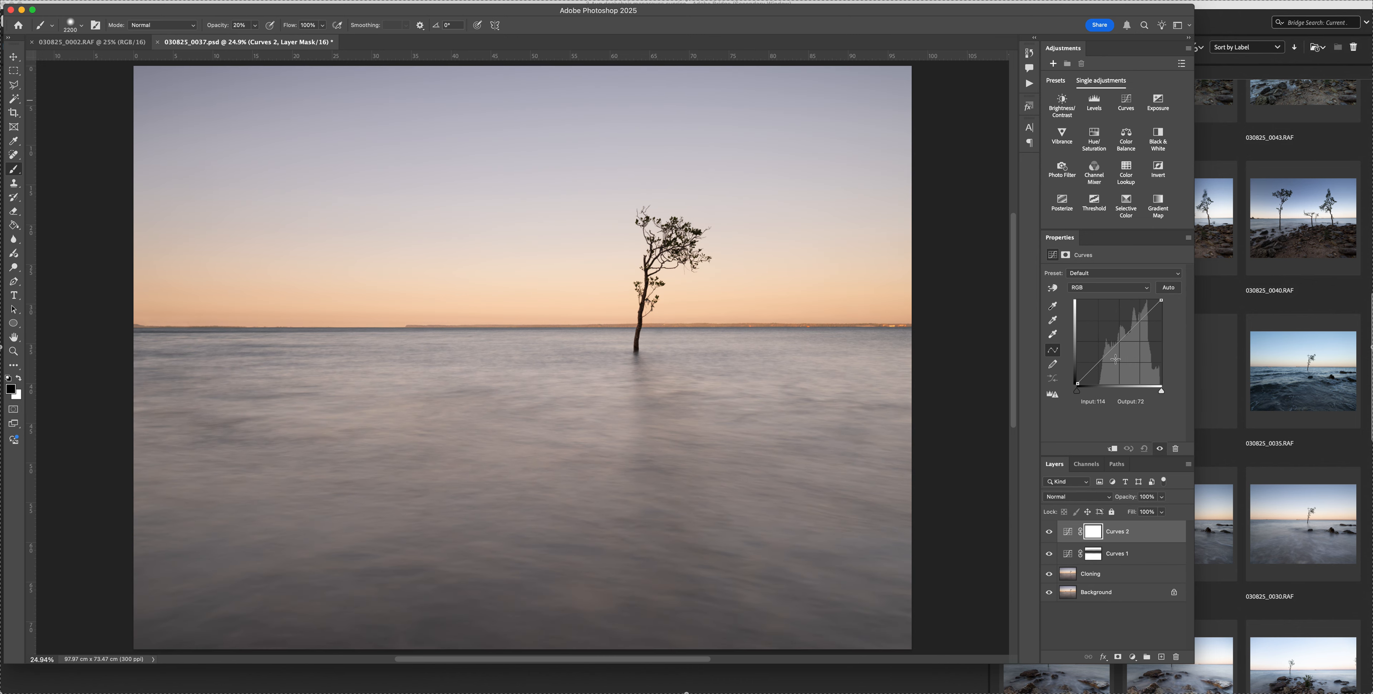
click(1100, 363)
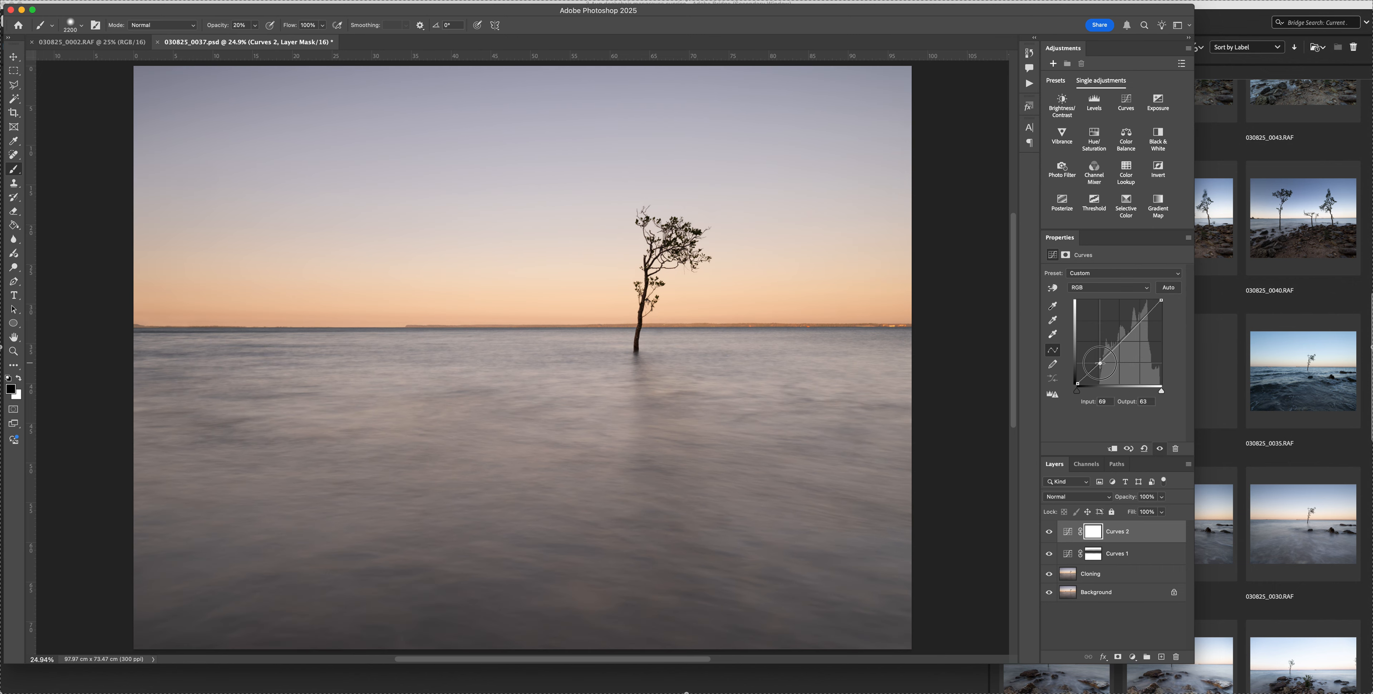
click(1120, 342)
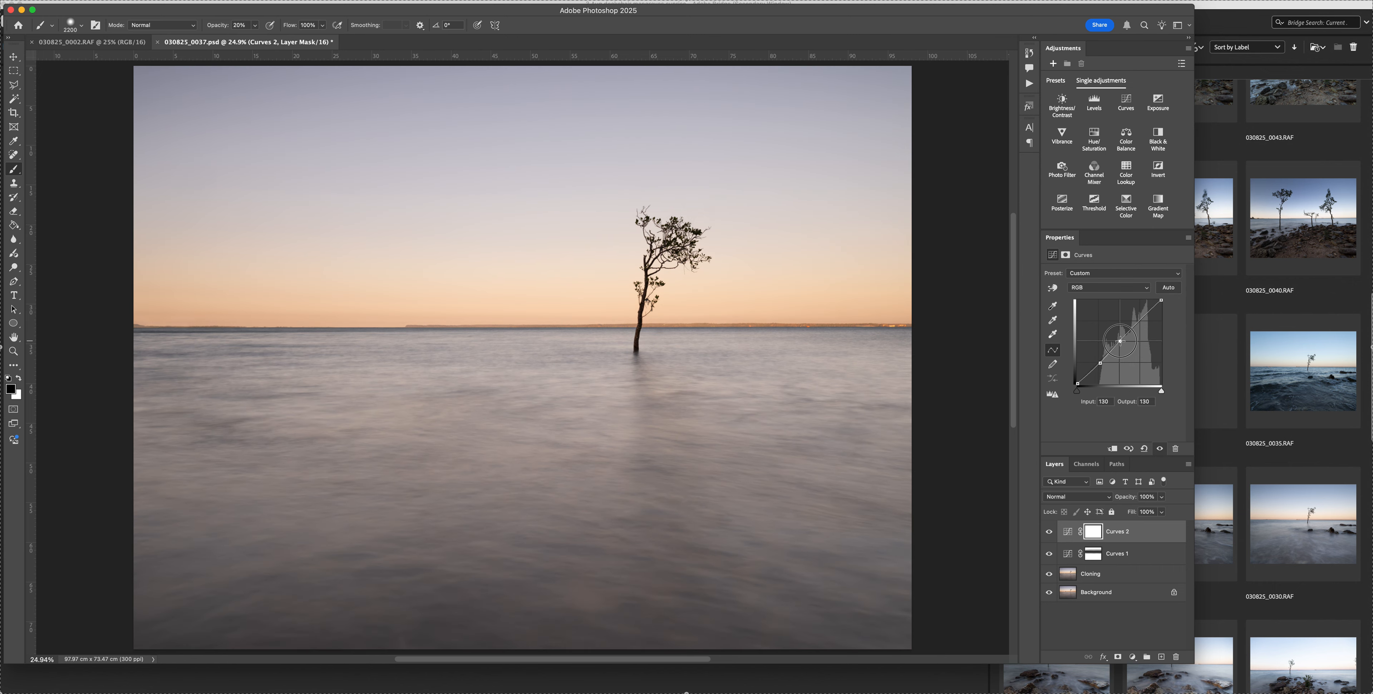
drag(1120, 341, 1130, 332)
click(1101, 363)
click(1131, 330)
drag(1131, 330, 1132, 330)
drag(1134, 329, 1134, 329)
key(F1)
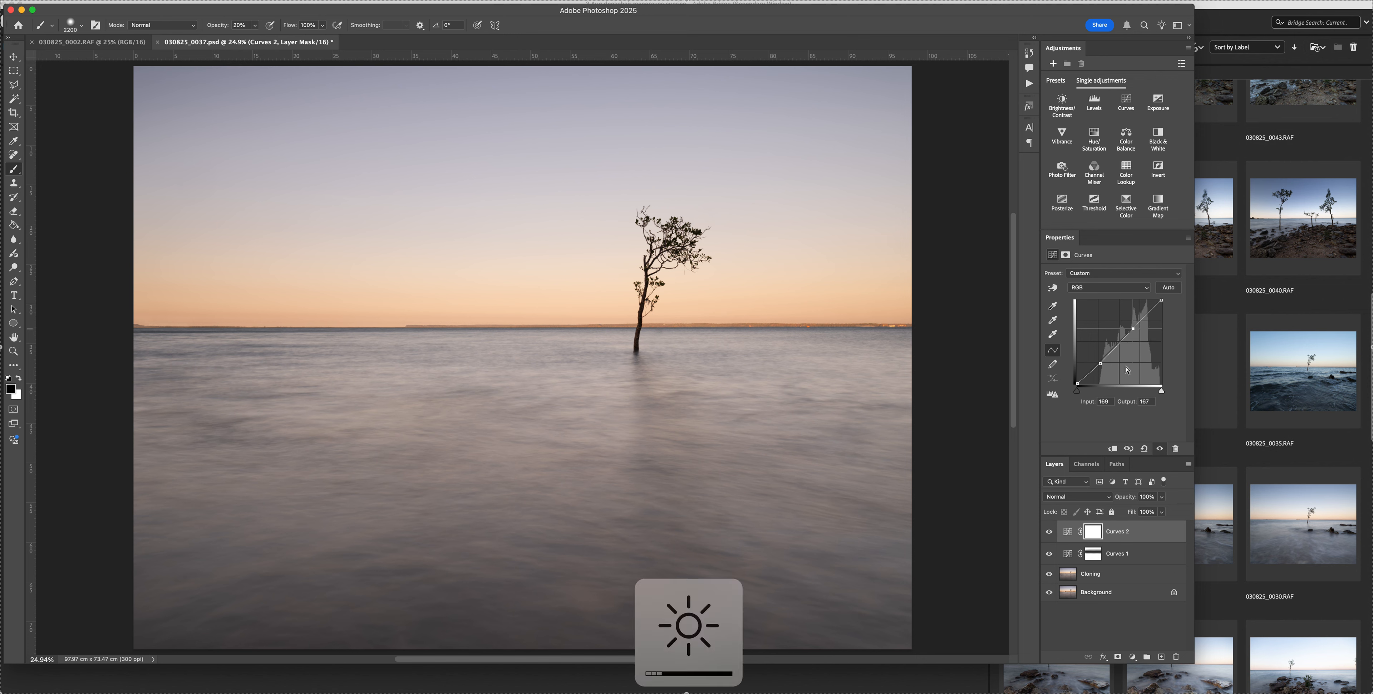
click(1048, 532)
click(1048, 532)
click(1048, 531)
click(1049, 531)
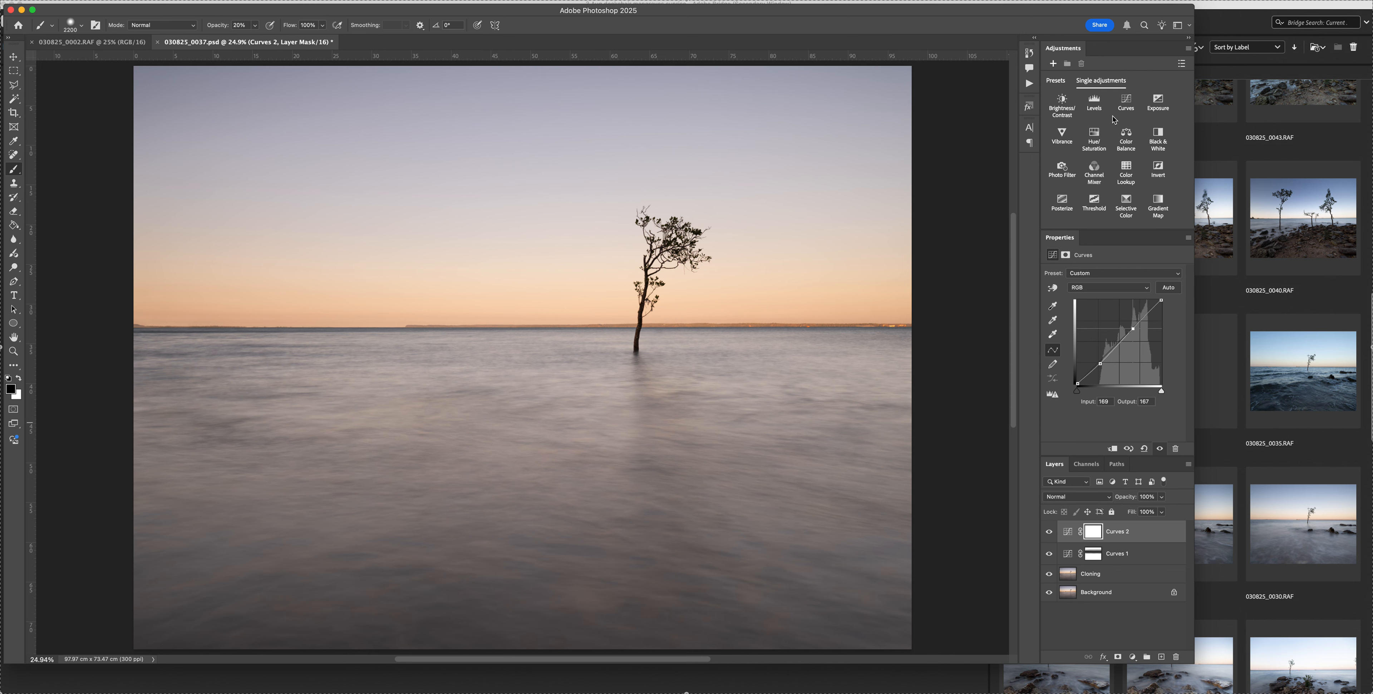
Add a third Curves layer and try the different auto color correction algorithms, including Find Dark & Light Colors and Enhance Brightness and Contrast.
click(1126, 102)
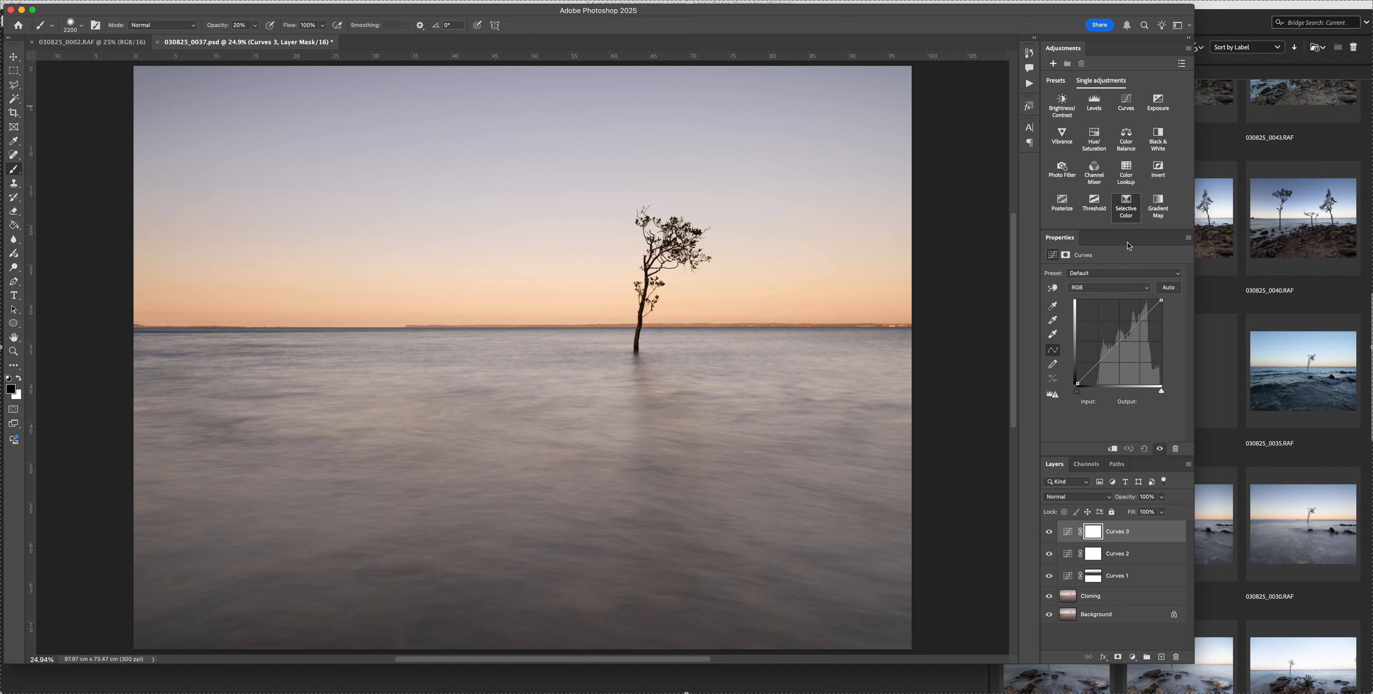
alt+click(1165, 289)
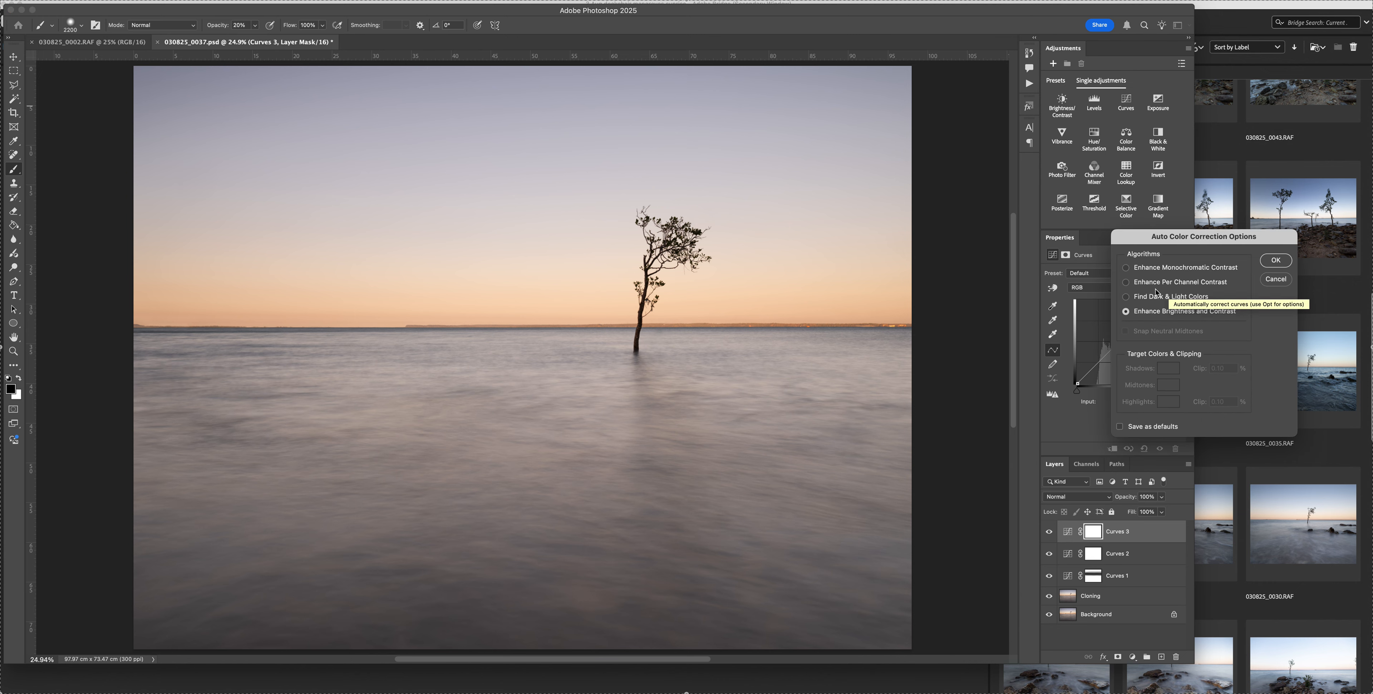
click(1131, 298)
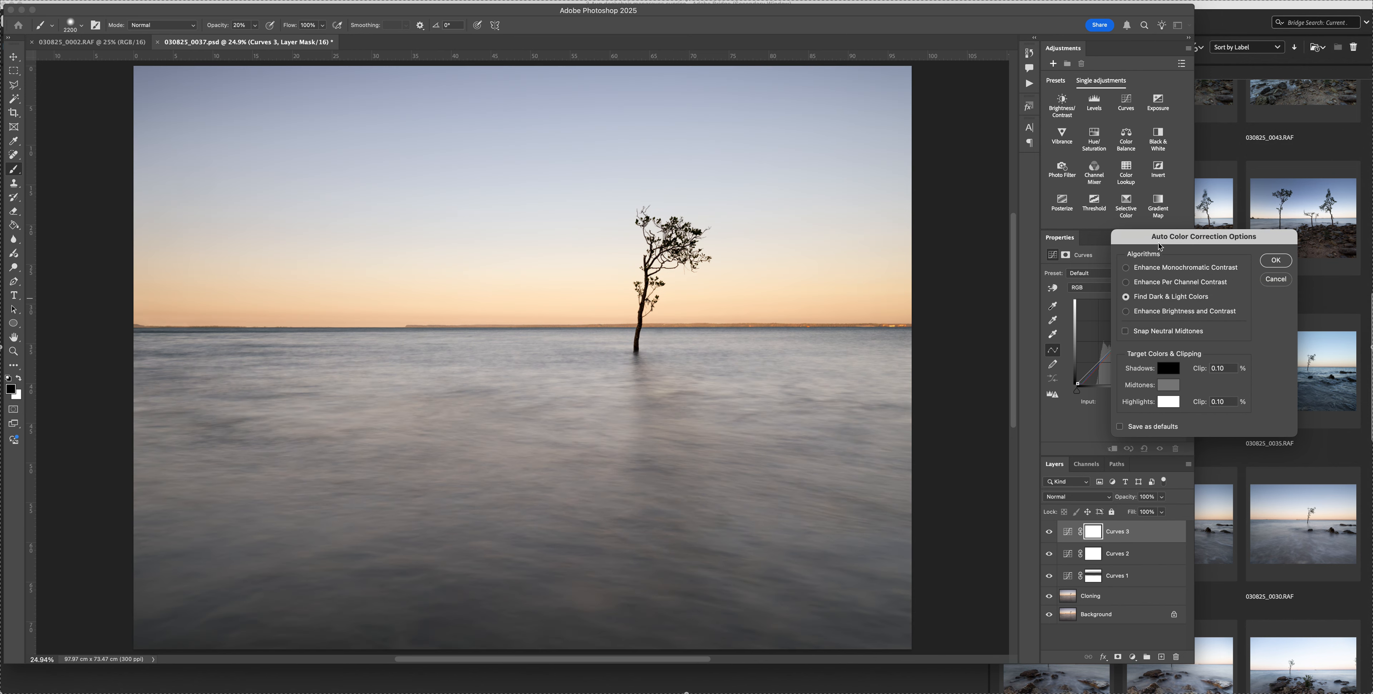
drag(1157, 236, 1032, 121)
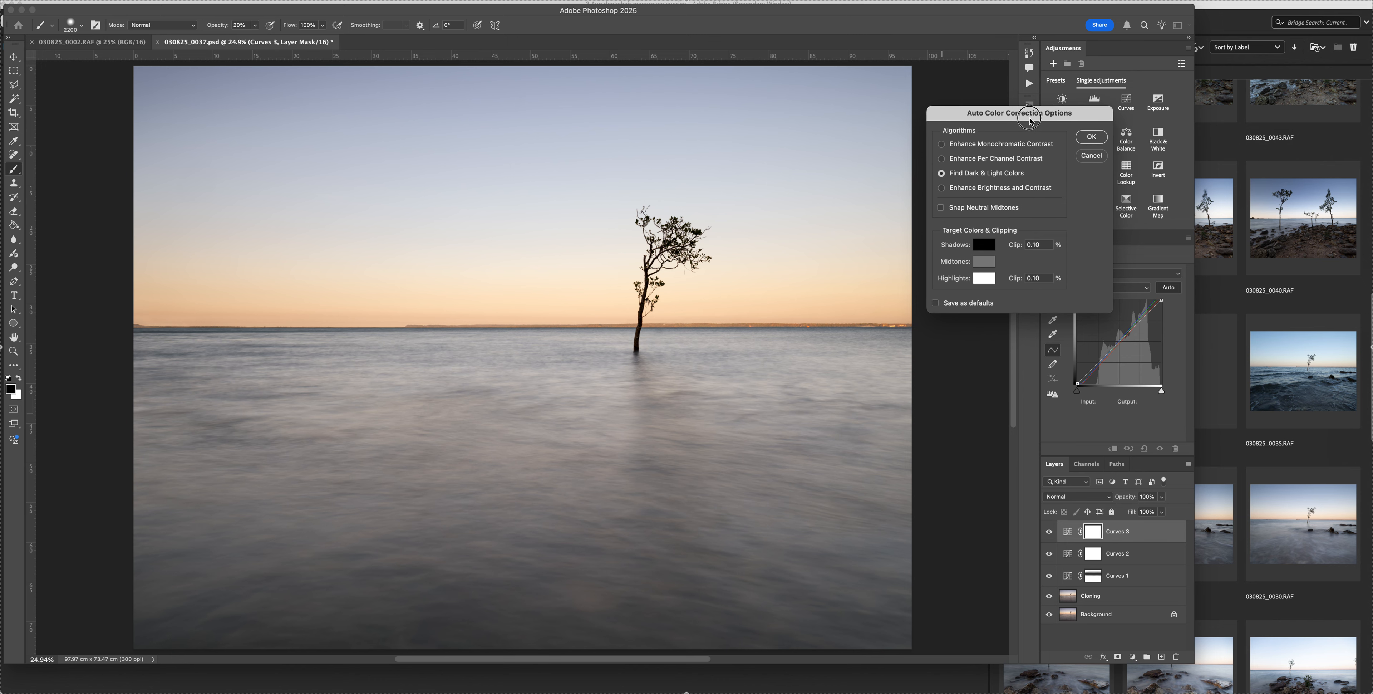
click(943, 159)
click(943, 145)
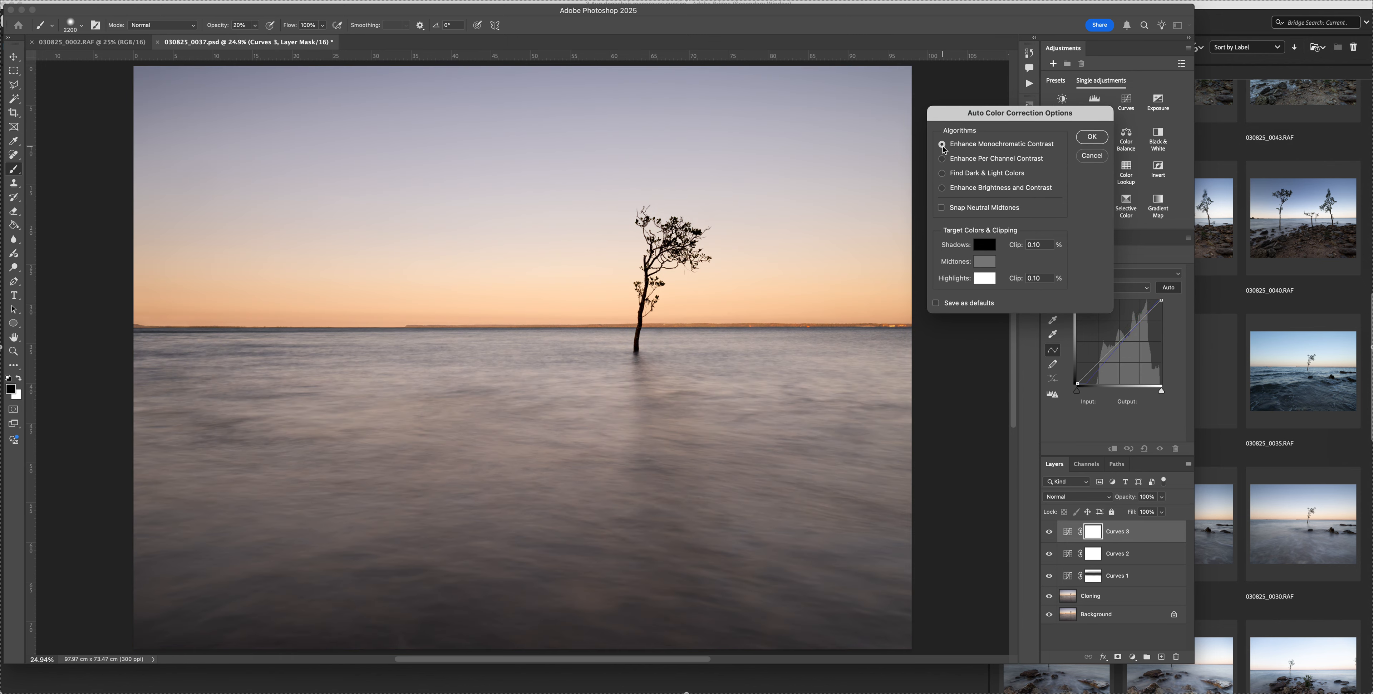
key(Down)
key(Down)
key(Down)
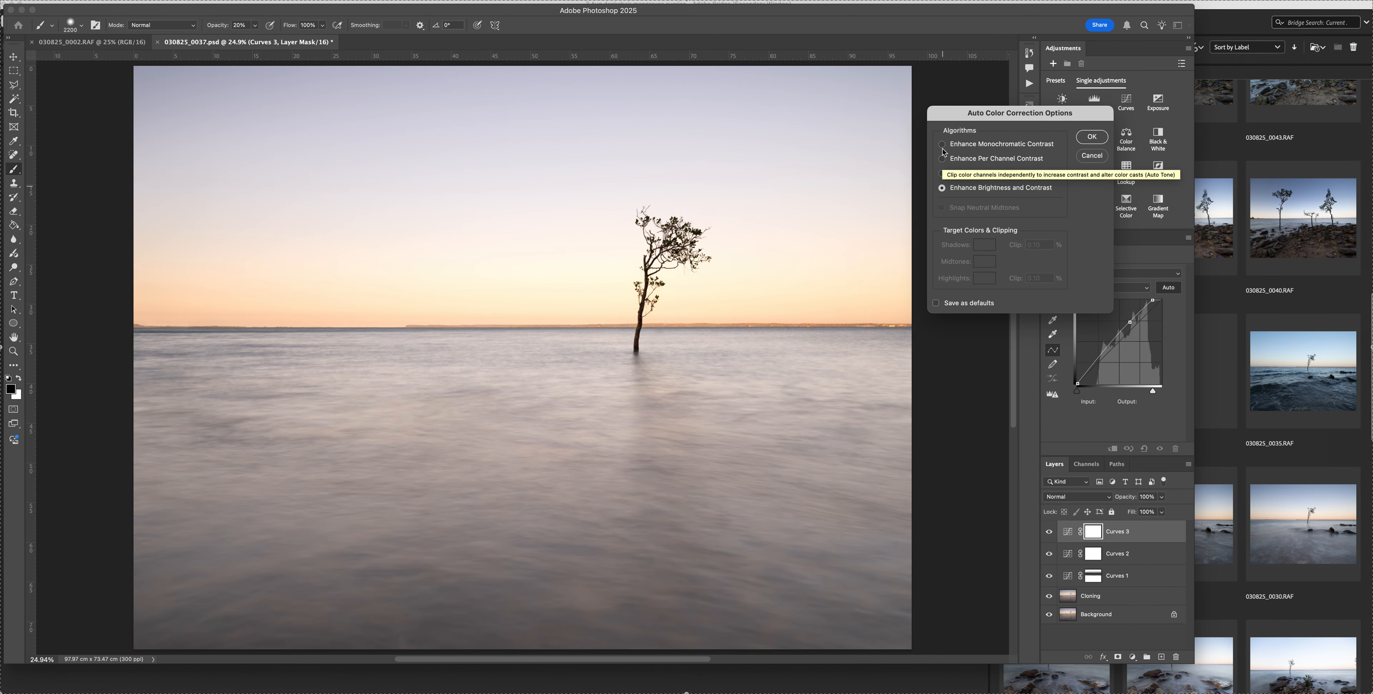
Apply the Enhance Monochromatic Contrast algorithm to the third Curves layer and compare the image with and without it.
click(942, 145)
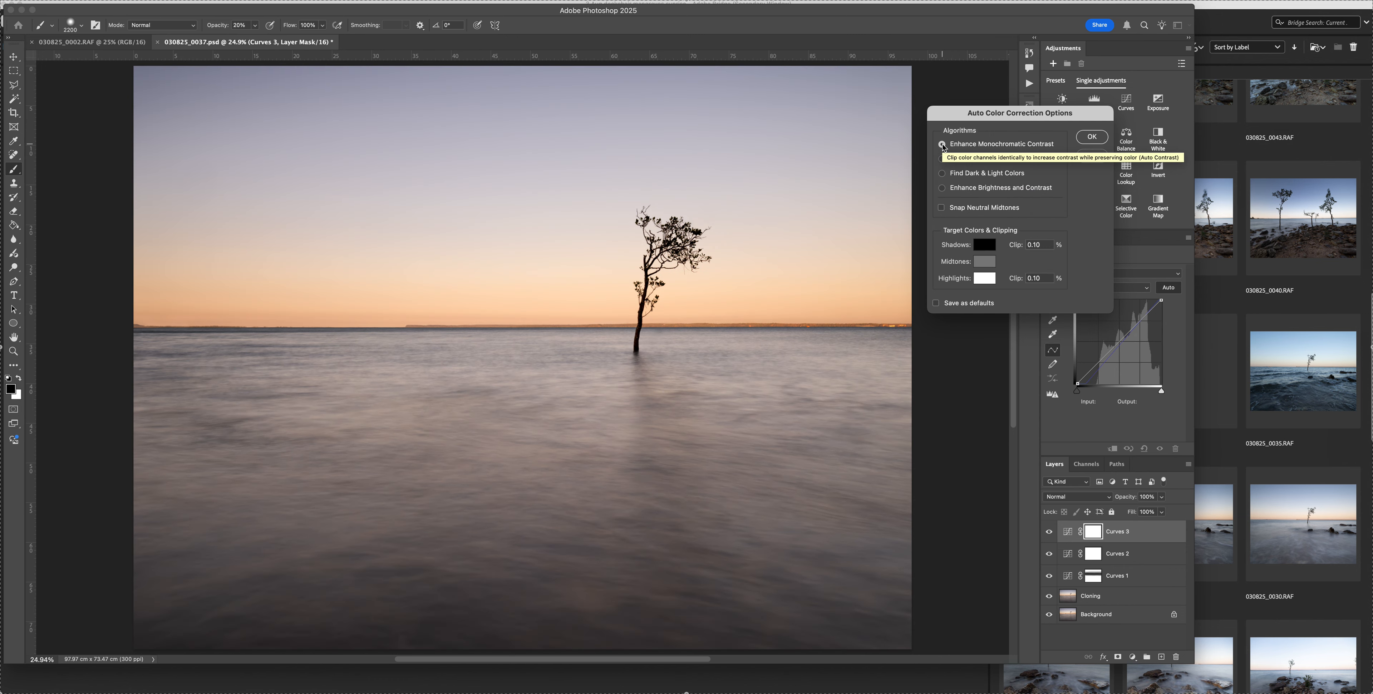
click(1093, 138)
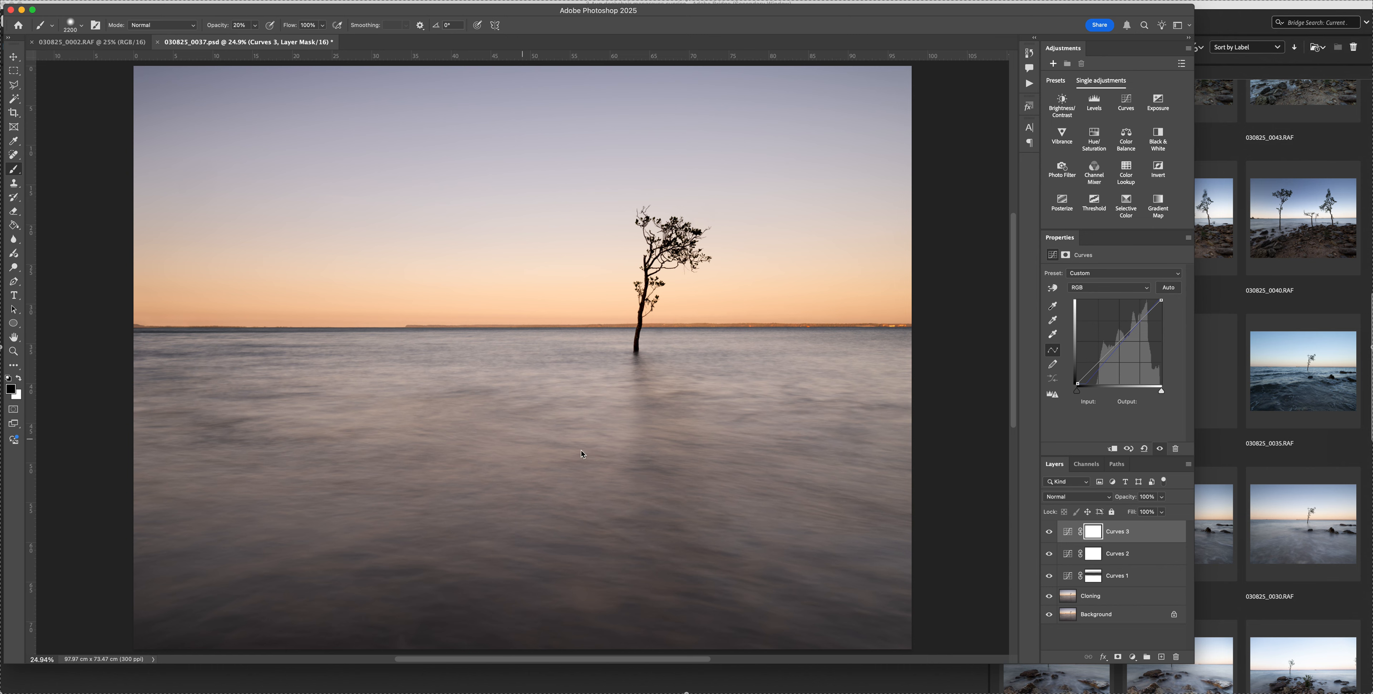
click(1050, 532)
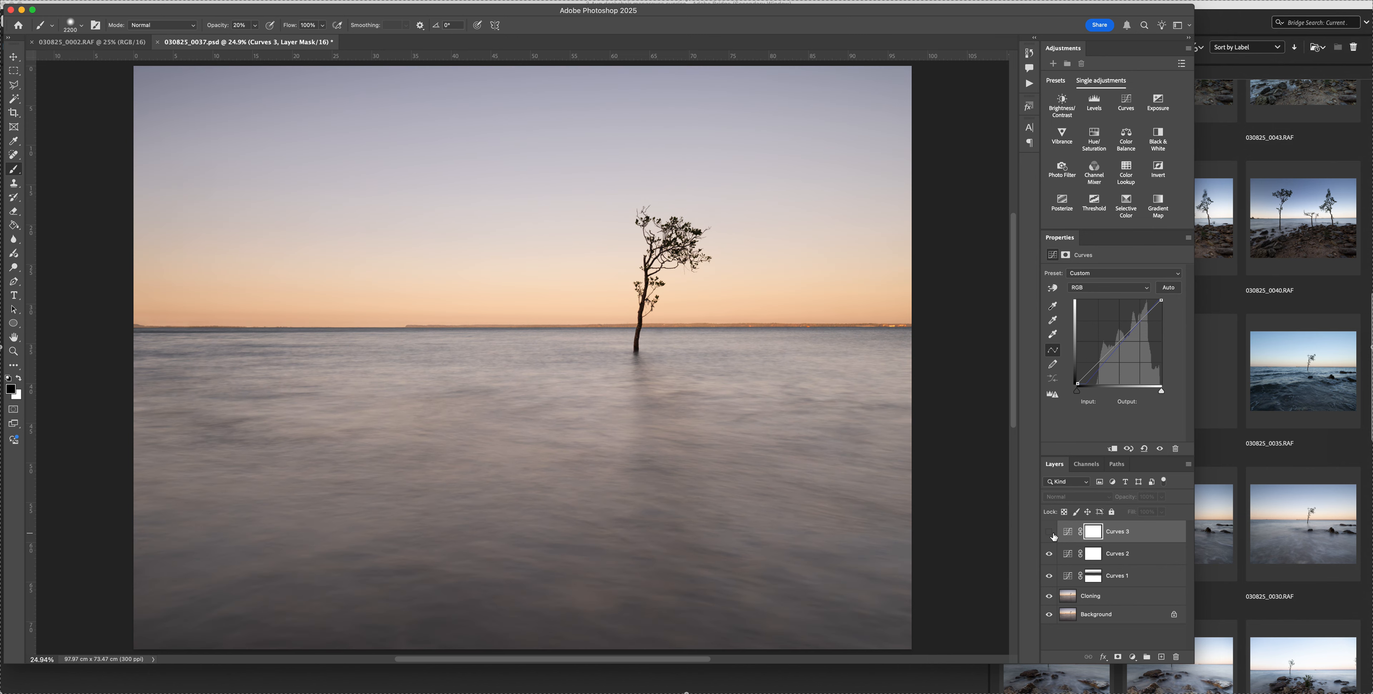
click(1051, 532)
click(1051, 531)
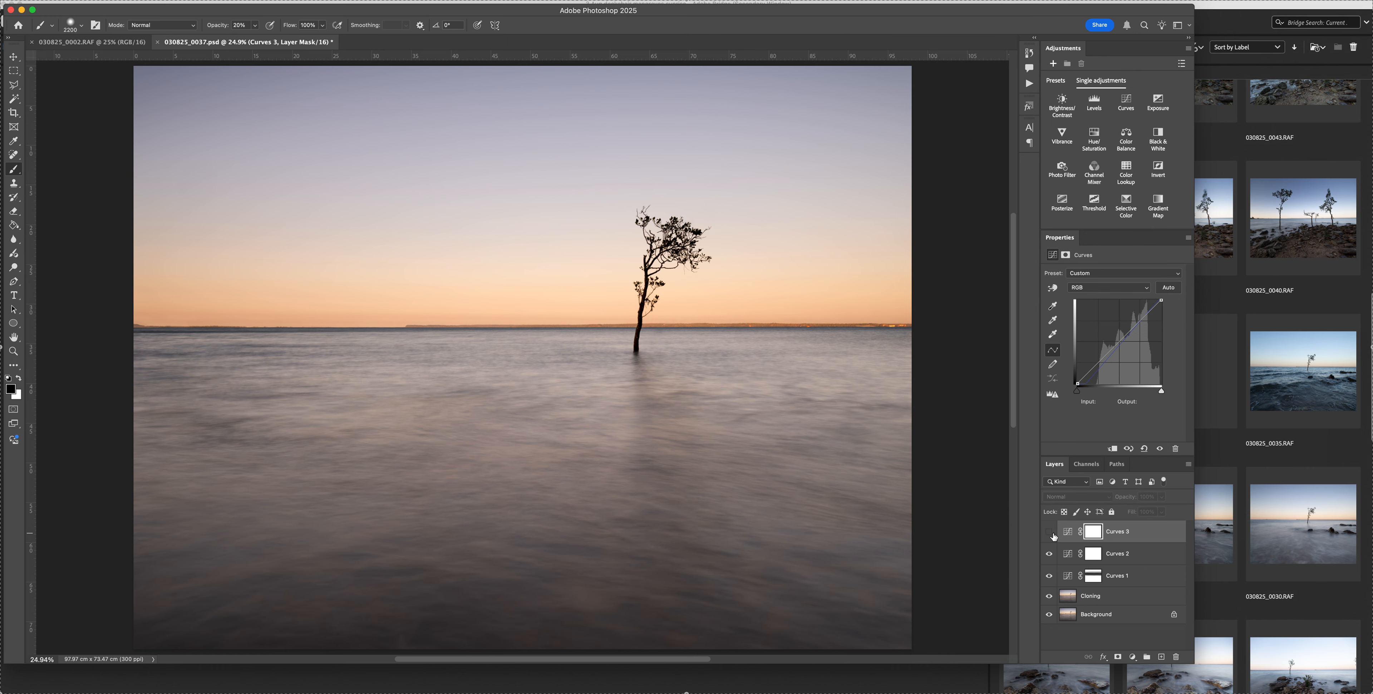
click(1051, 532)
Paint black at 30% opacity with a 2900 px brush on the Curves 3 mask over the middle water and the lower sky.
key(3)
key(bracketright)
key(bracketright)
key(bracketright)
key(bracketright)
key(bracketright)
key(bracketright)
key(bracketright)
drag(878, 419, 503, 286)
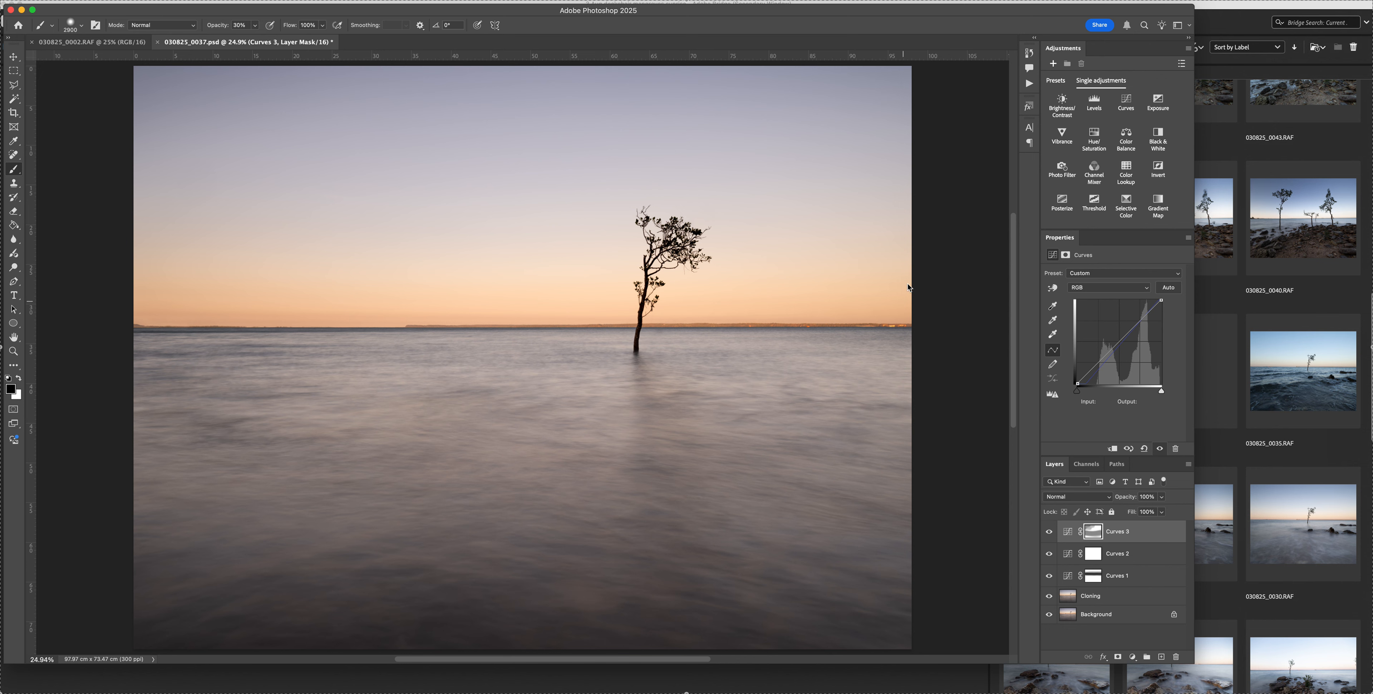
Run the Solid Colour Glow action from the Easy Way set.
click(1029, 84)
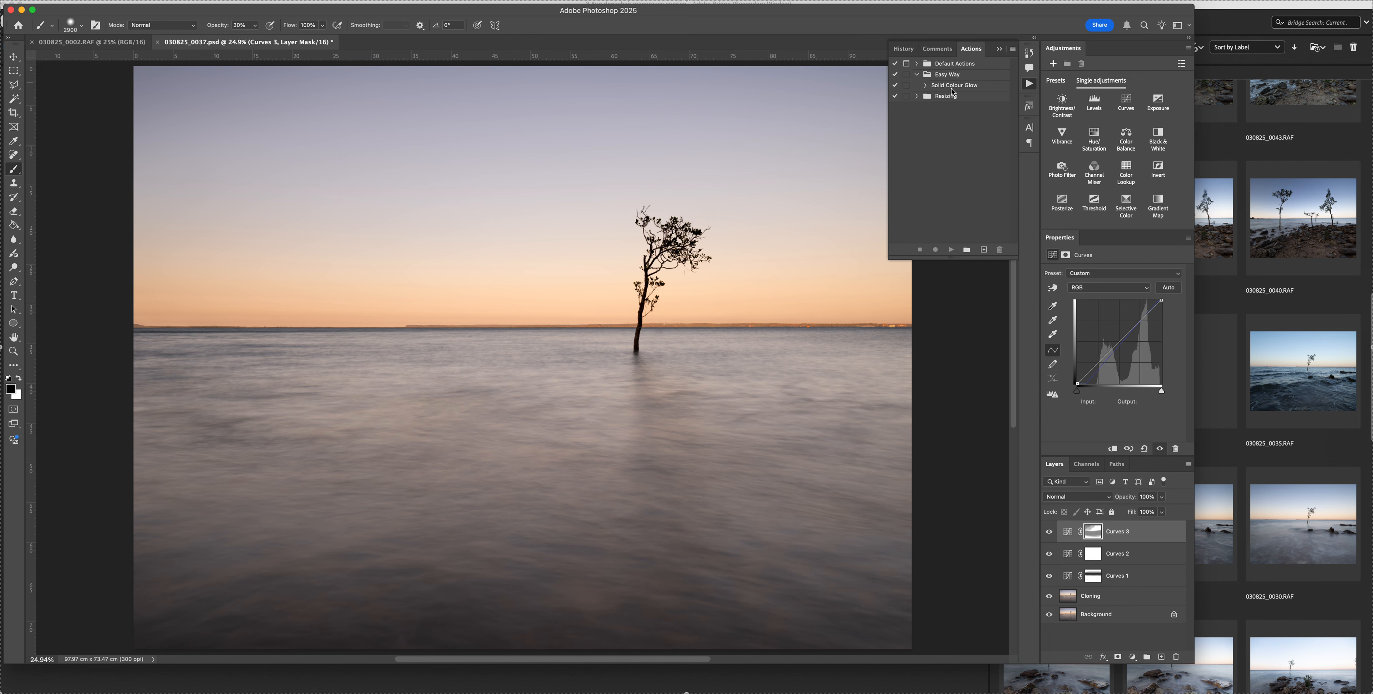
click(952, 86)
click(951, 250)
click(1002, 50)
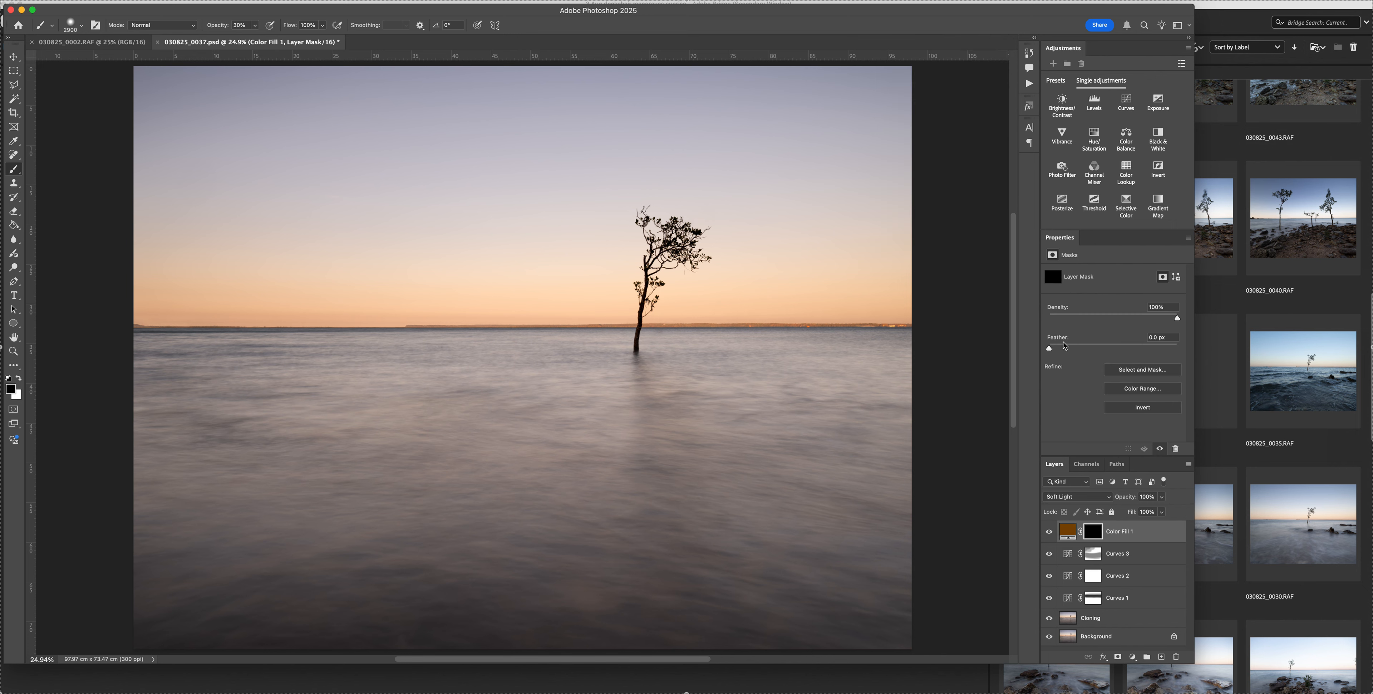
Paint white at 20% opacity with a 2200 px brush on the color fill mask across the sky along the horizon.
click(1068, 532)
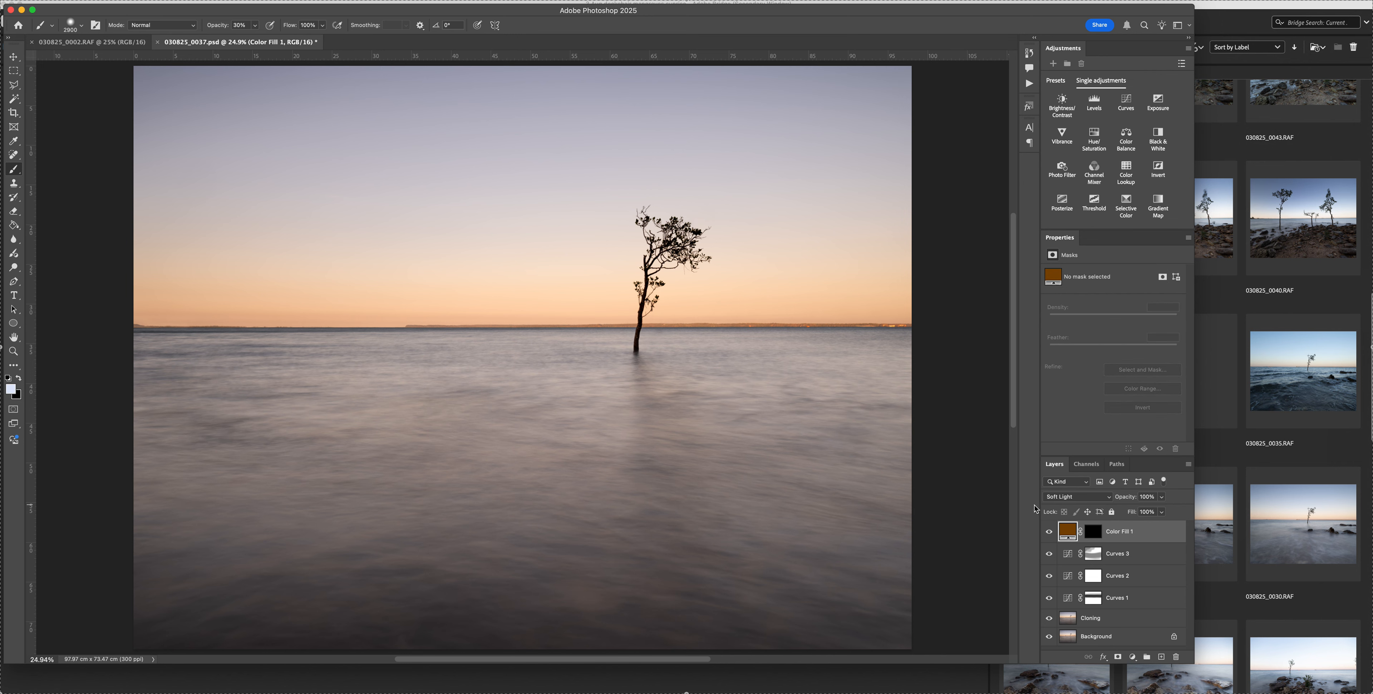
click(1096, 539)
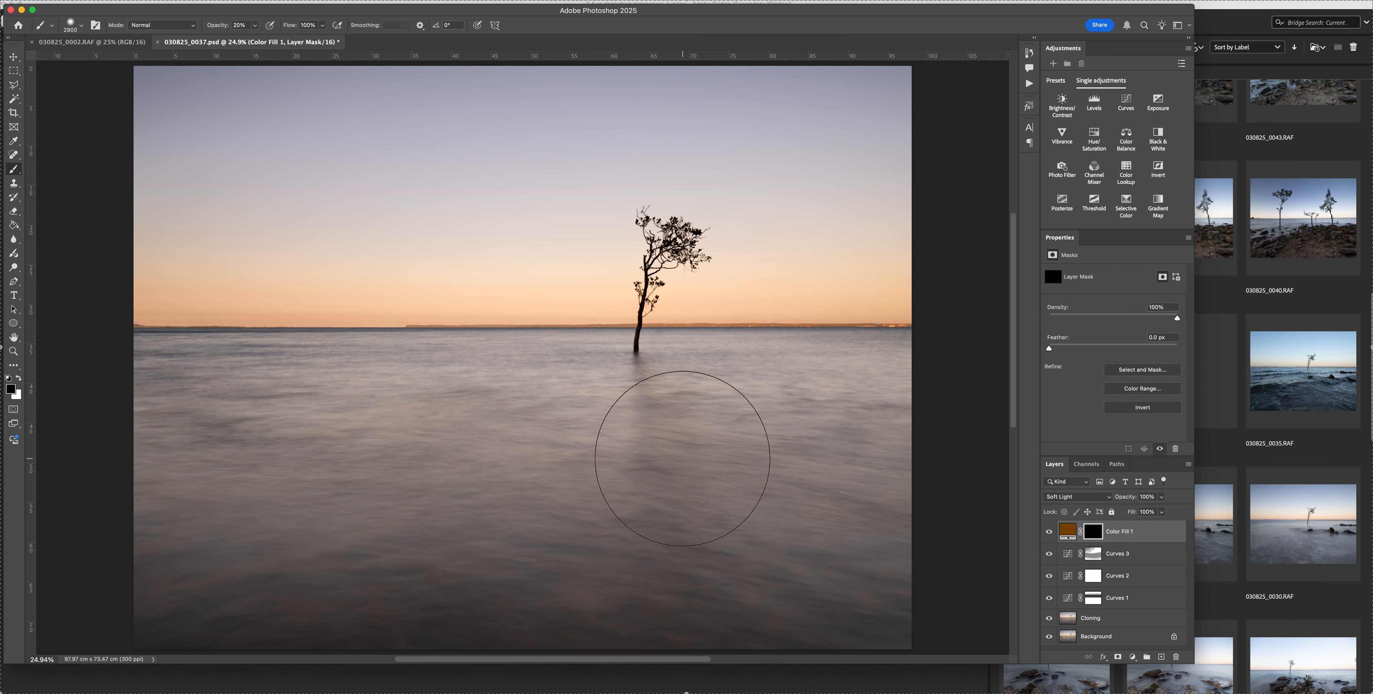
key(x)
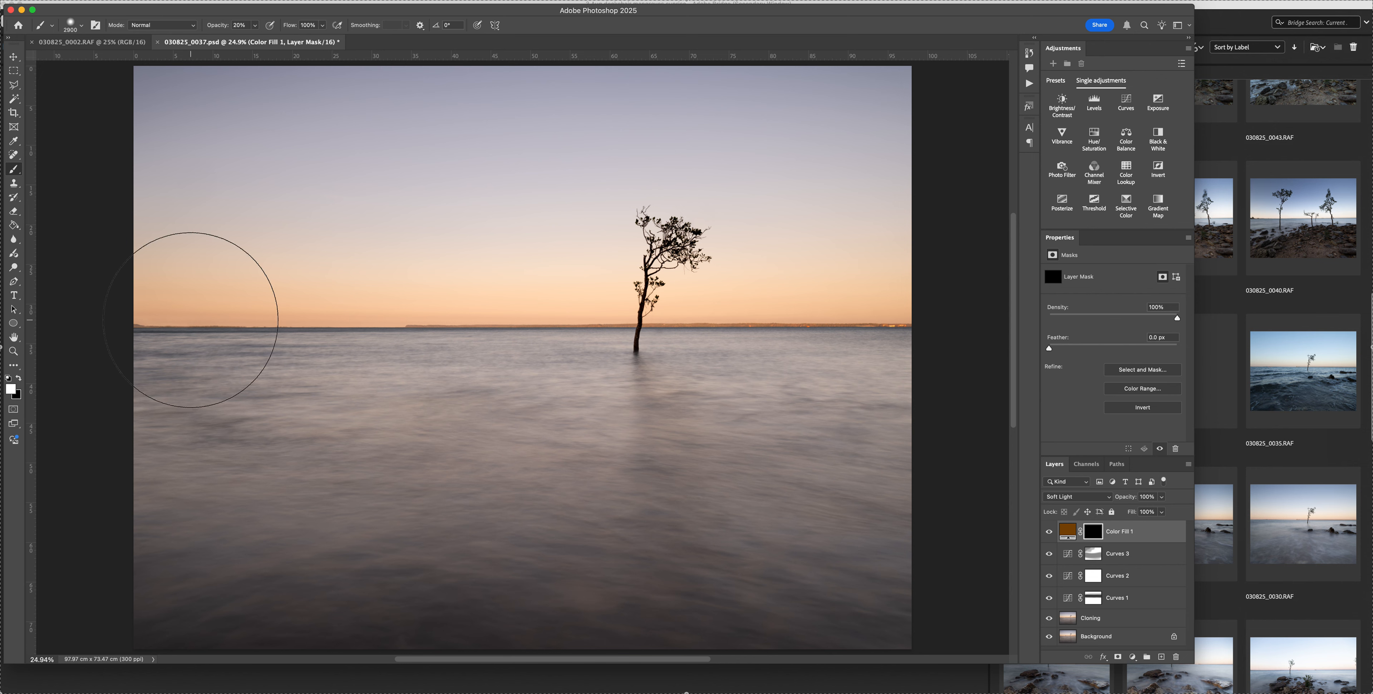
key(bracketleft)
key(bracketleft)
key(bracketleft)
key(bracketleft)
key(bracketleft)
key(bracketleft)
key(bracketleft)
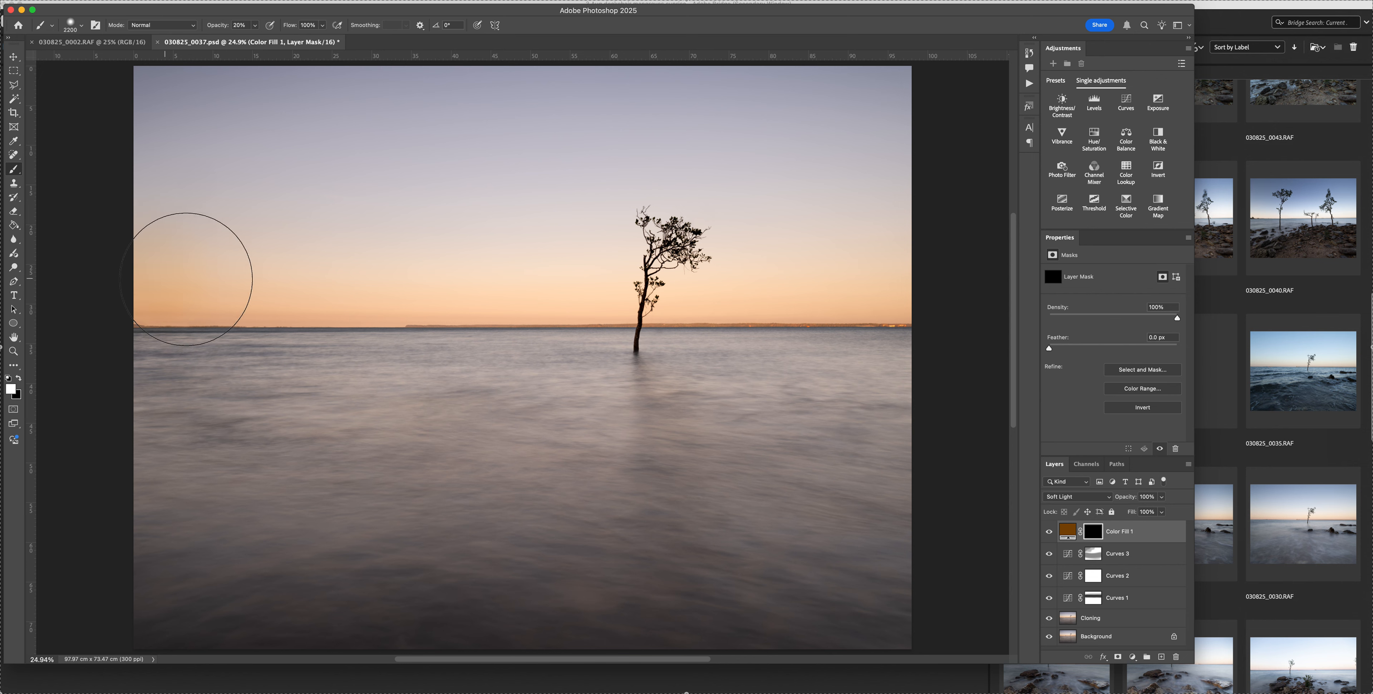
mouse_move(482, 285)
mouse_down()
mouse_move(985, 277)
mouse_move(962, 301)
mouse_up()
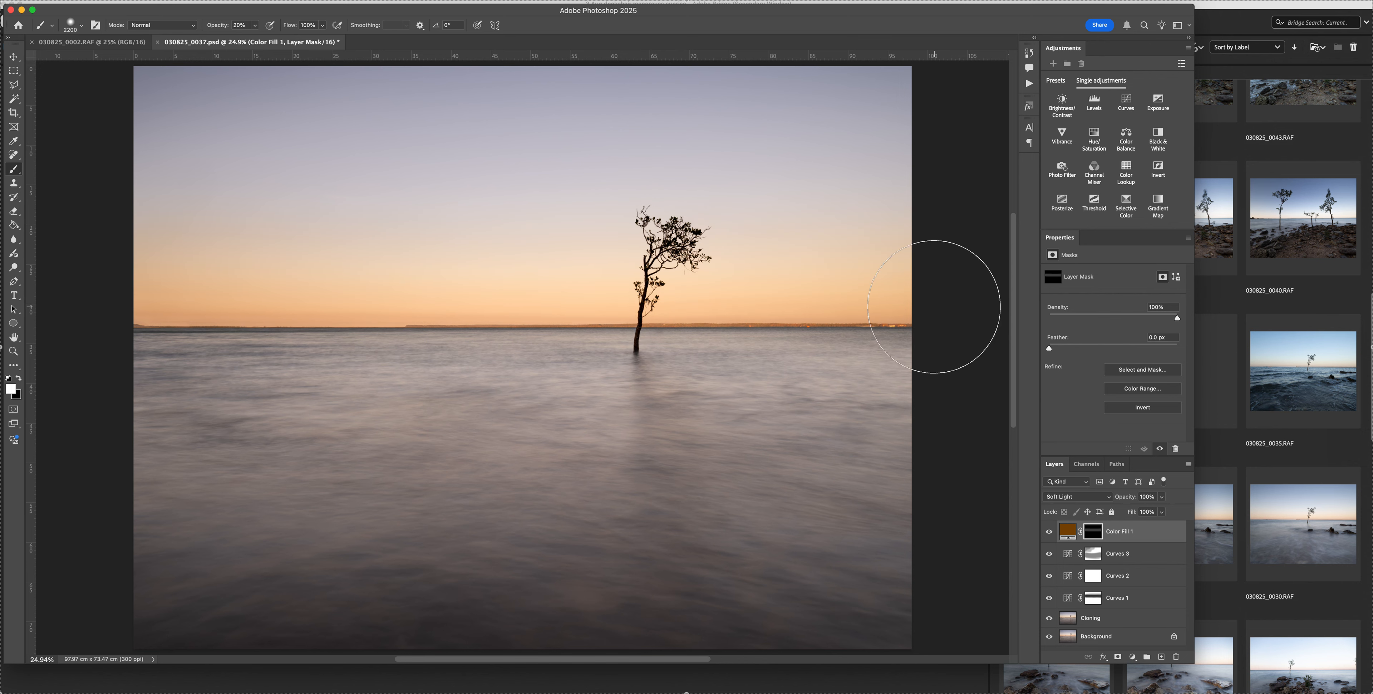
Extend the warm glow into the higher sky by painting its mask white at 10% opacity with a 2600 px brush.
key(1)
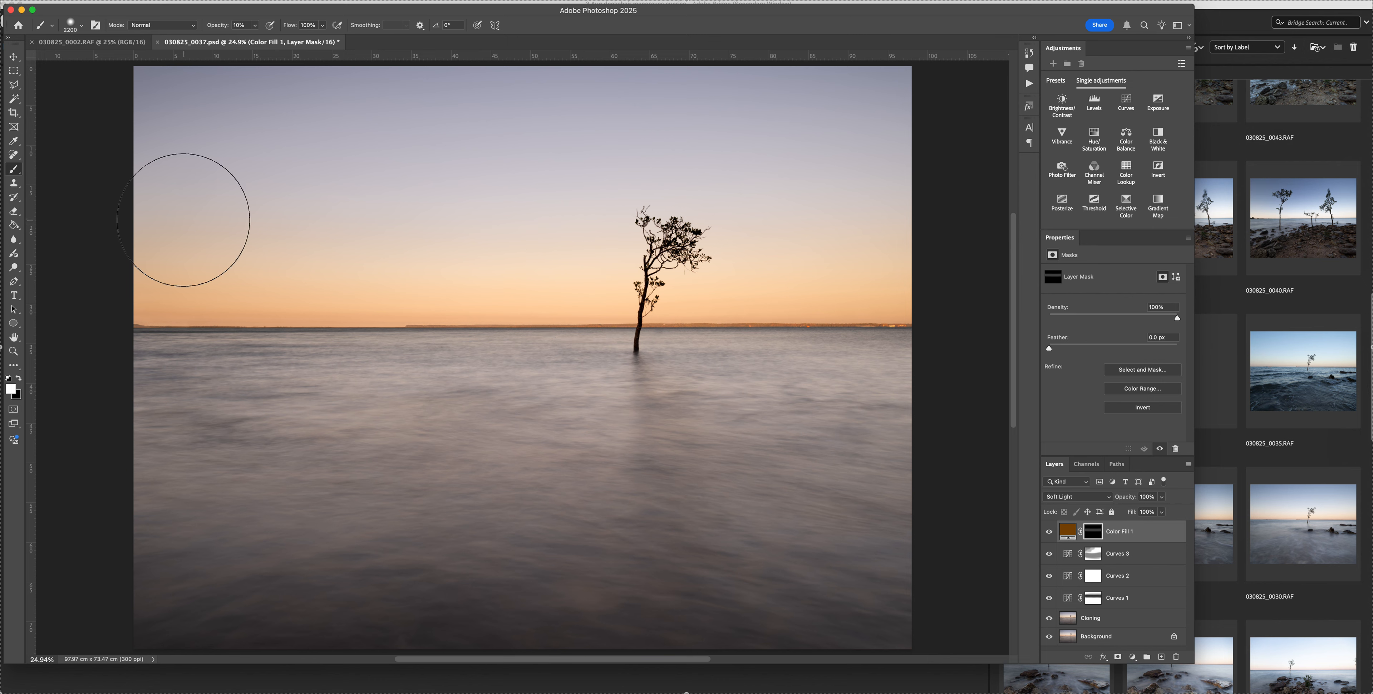
key(bracketright)
key(bracketright)
key(bracketright)
key(bracketright)
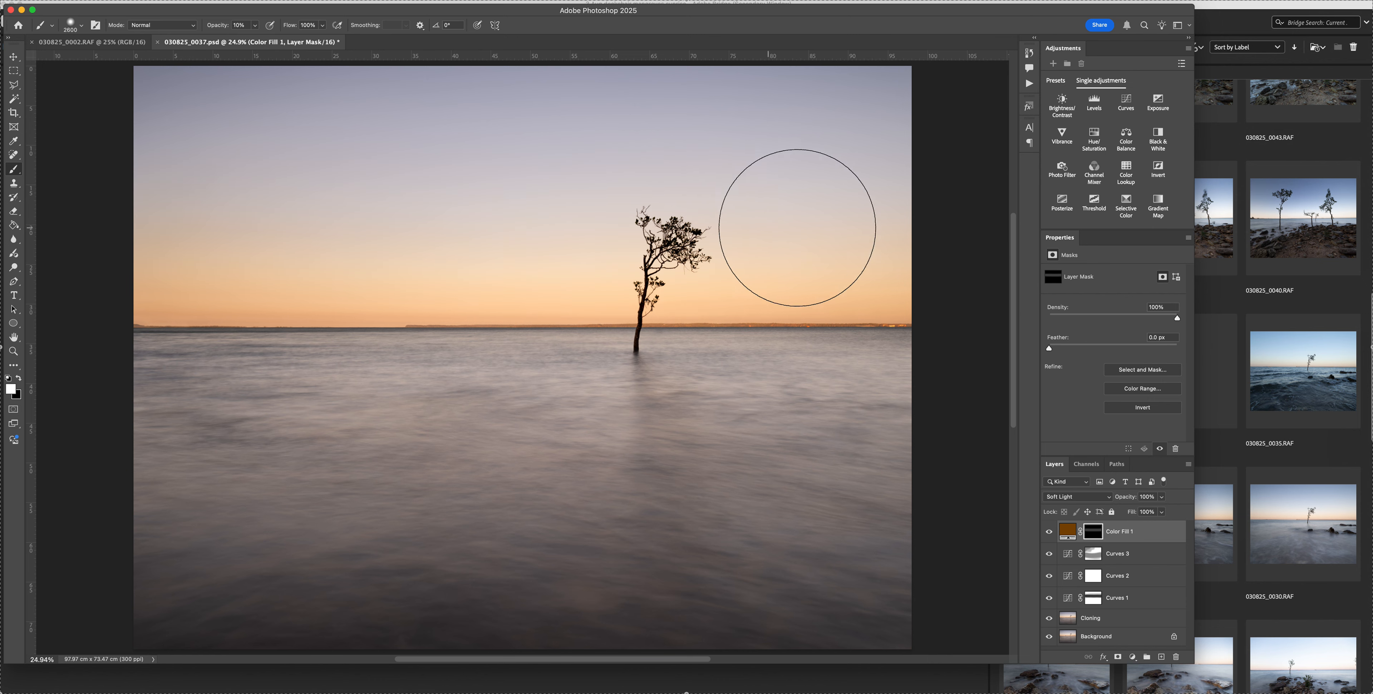
drag(963, 219, 263, 180)
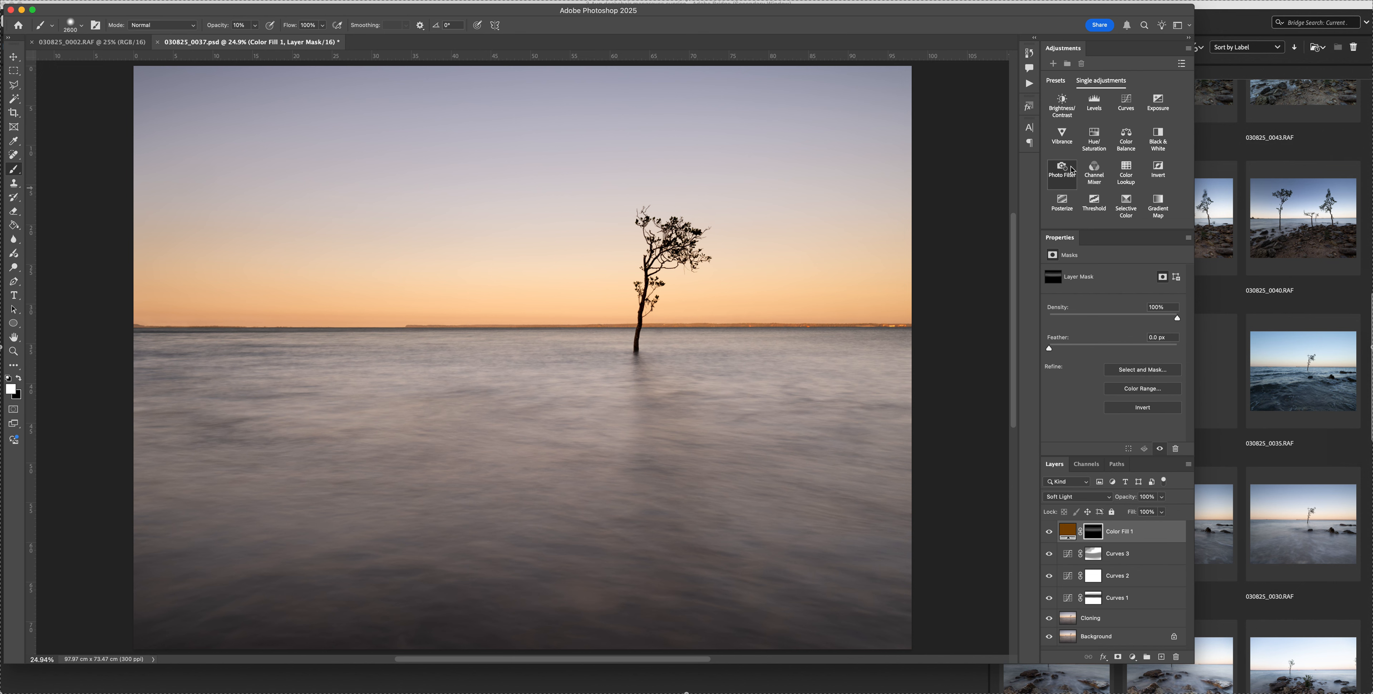
Add a Color Balance adjustment layer, shift its shadows slightly towards blue and compare the layer on and off.
click(1126, 139)
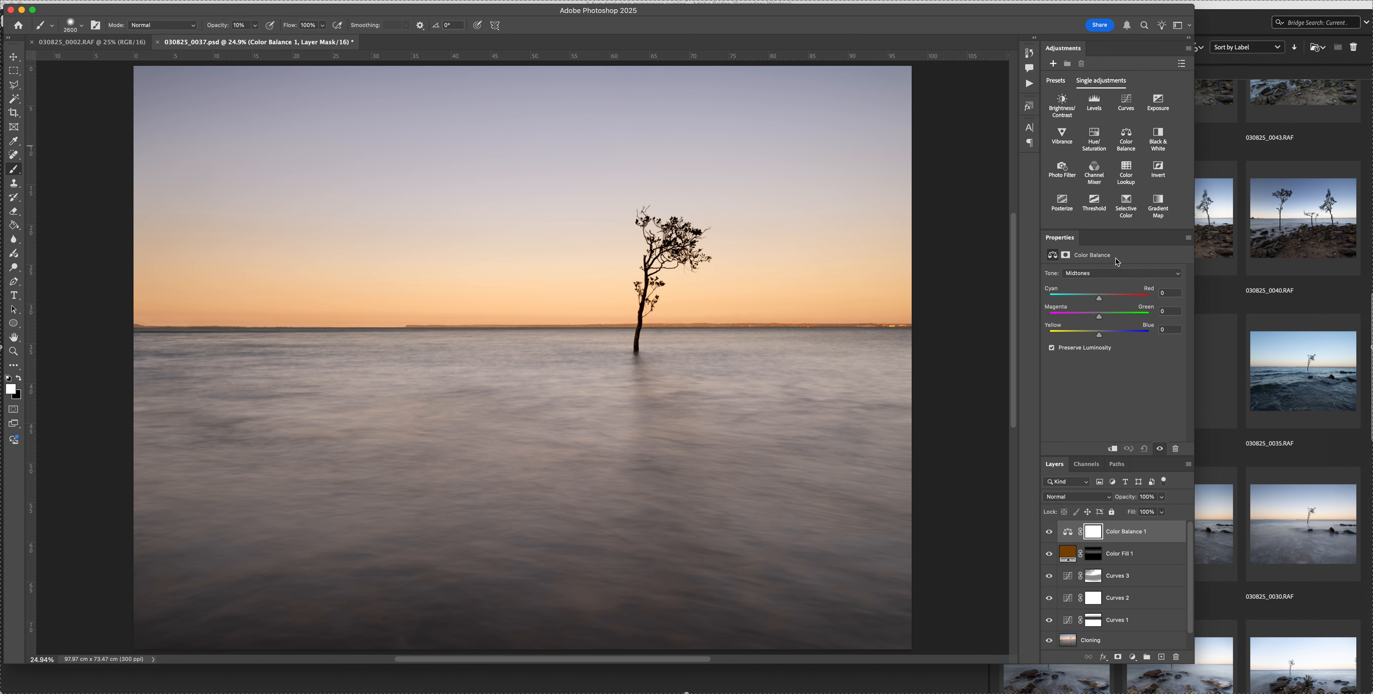
click(1093, 275)
click(1087, 265)
drag(1101, 337, 1103, 338)
click(1049, 532)
click(1048, 532)
click(1048, 532)
click(1048, 532)
Try shifting the color of the highlights on the Color Balance layer.
click(1077, 273)
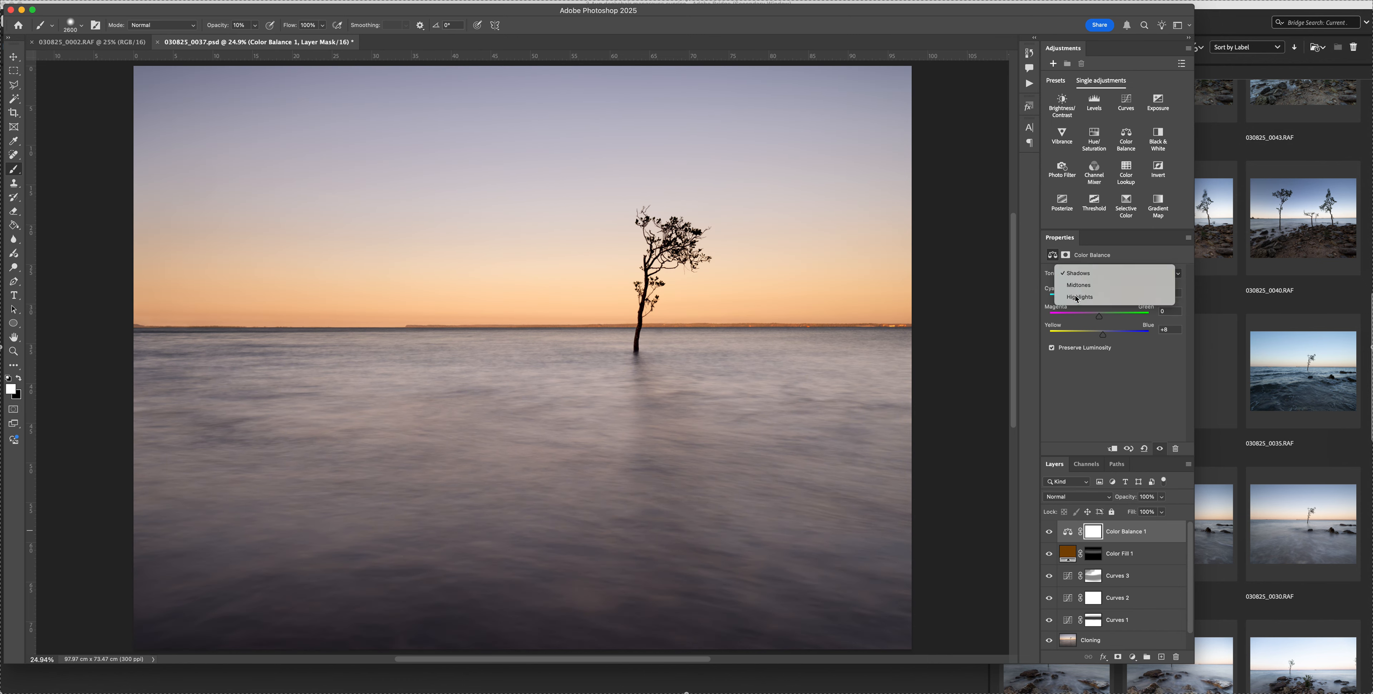
click(1097, 302)
drag(1101, 301, 1099, 335)
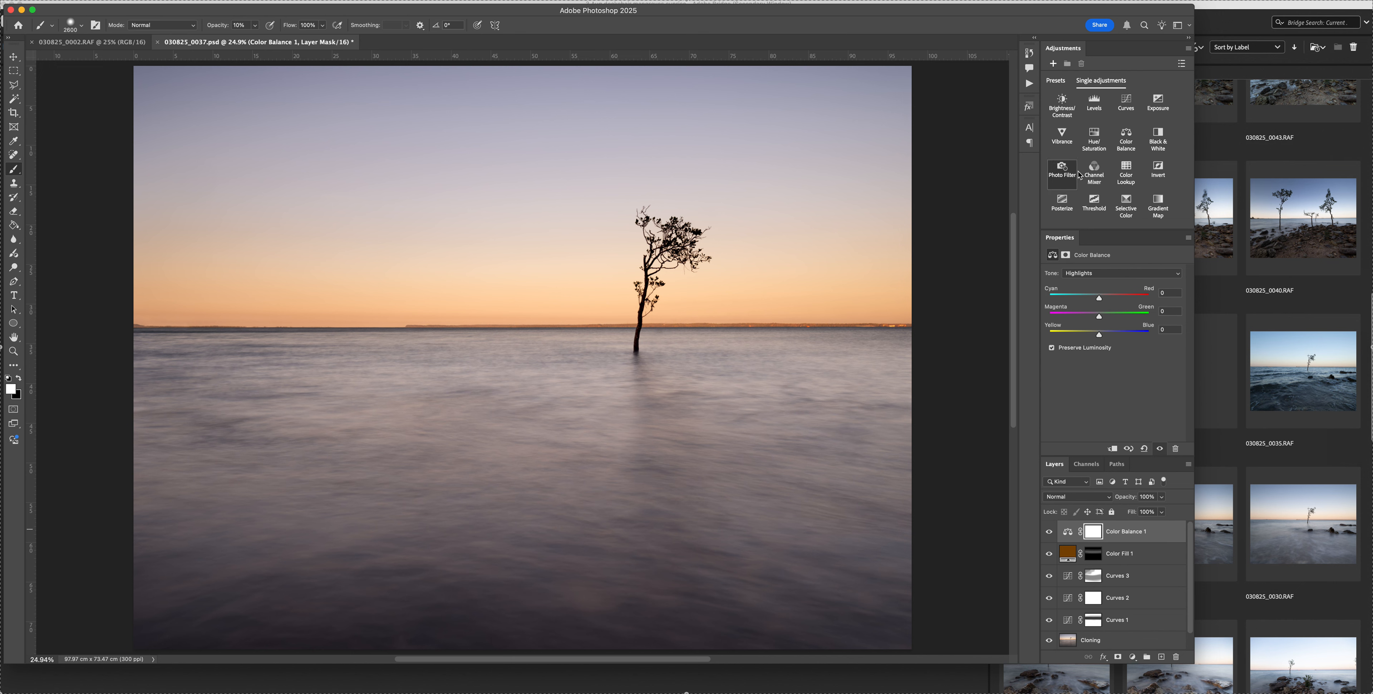
Run the Solid Colour Glow action and set the new fill layer's color to the dark reddish brown 702500.
click(1030, 83)
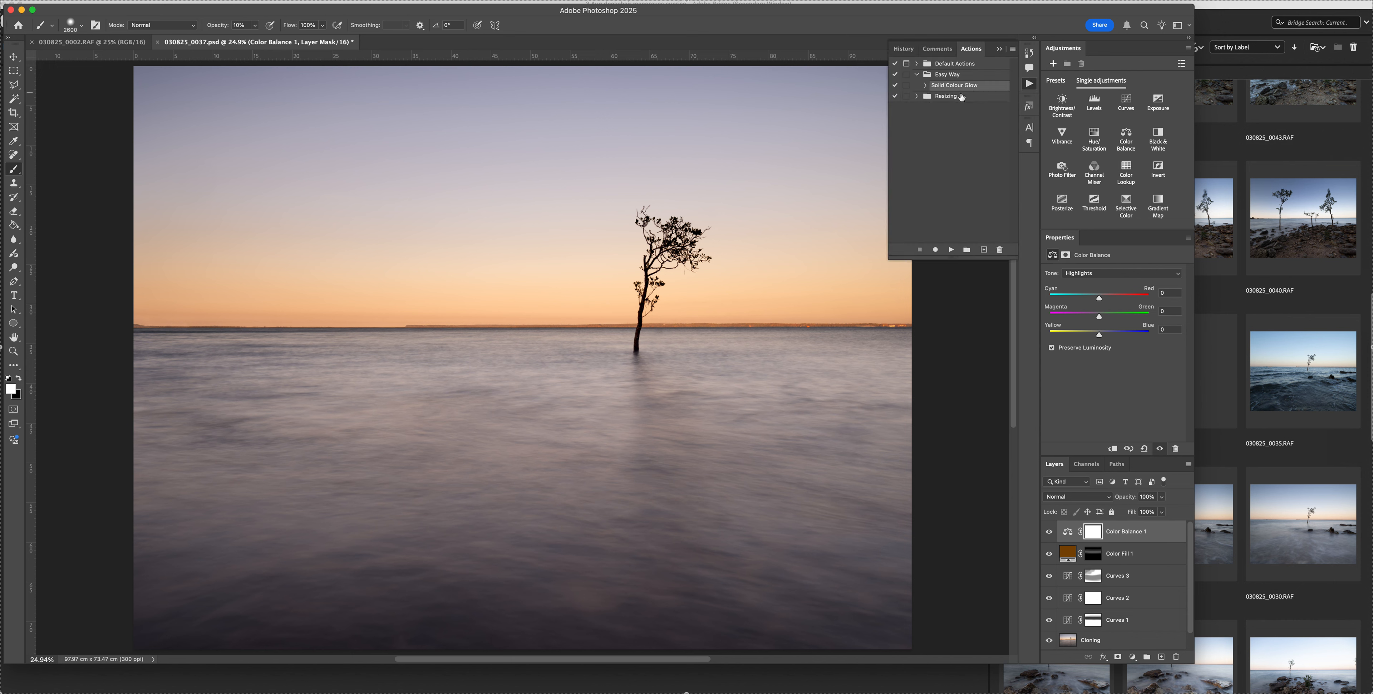
click(950, 249)
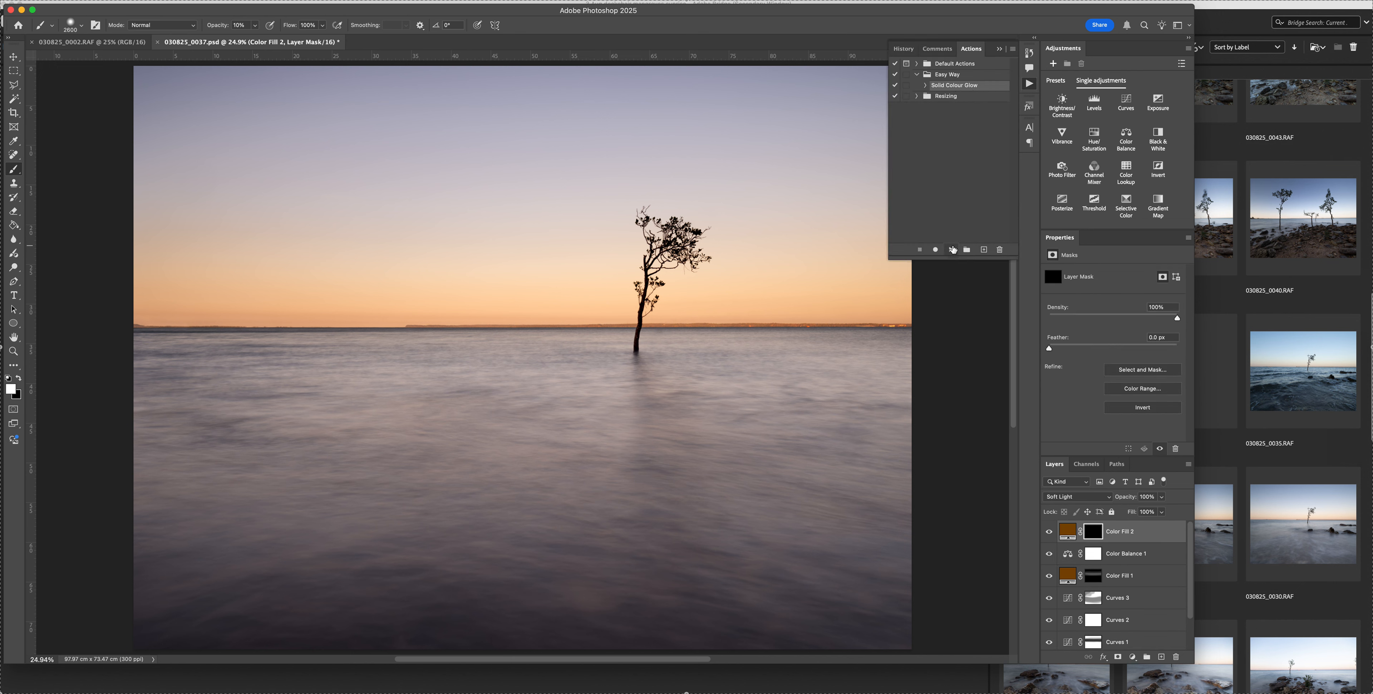
double_click(1062, 531)
mouse_move(944, 250)
mouse_down()
mouse_move(958, 122)
mouse_move(965, 299)
mouse_move(948, 258)
mouse_up()
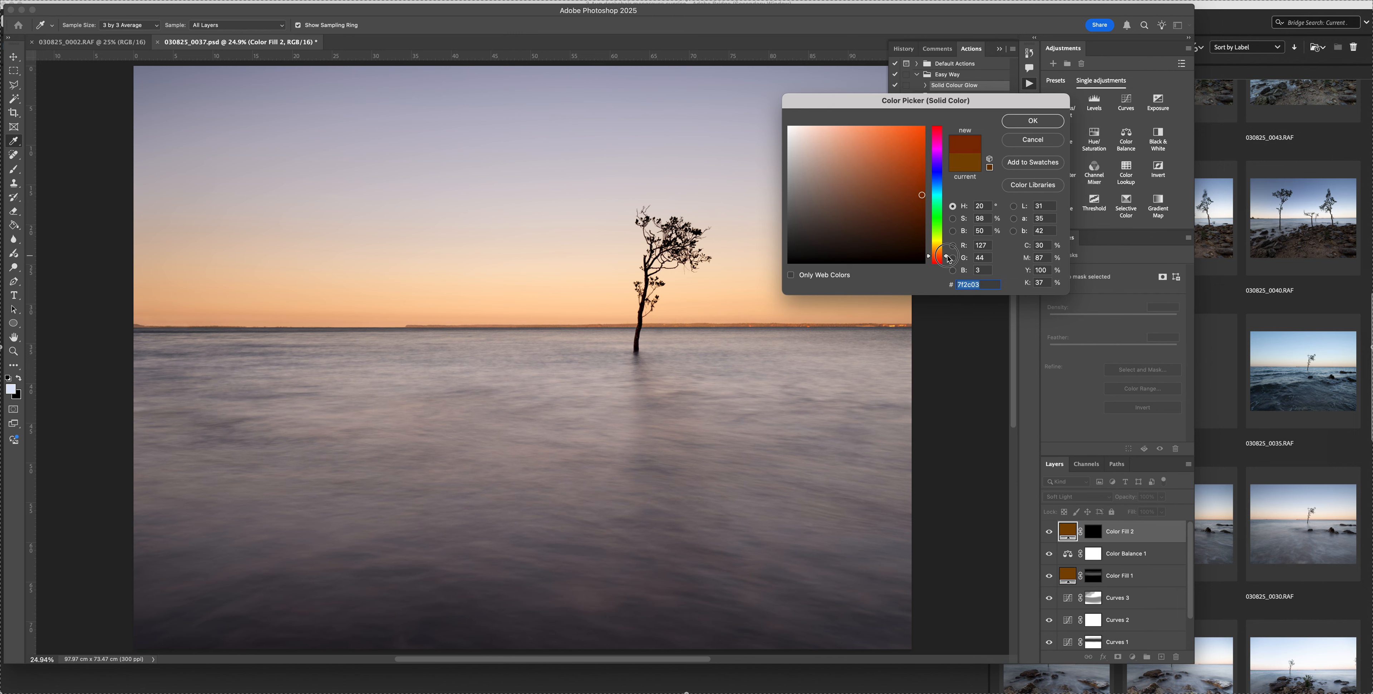
mouse_move(926, 194)
mouse_down()
mouse_move(925, 177)
mouse_move(932, 201)
mouse_up()
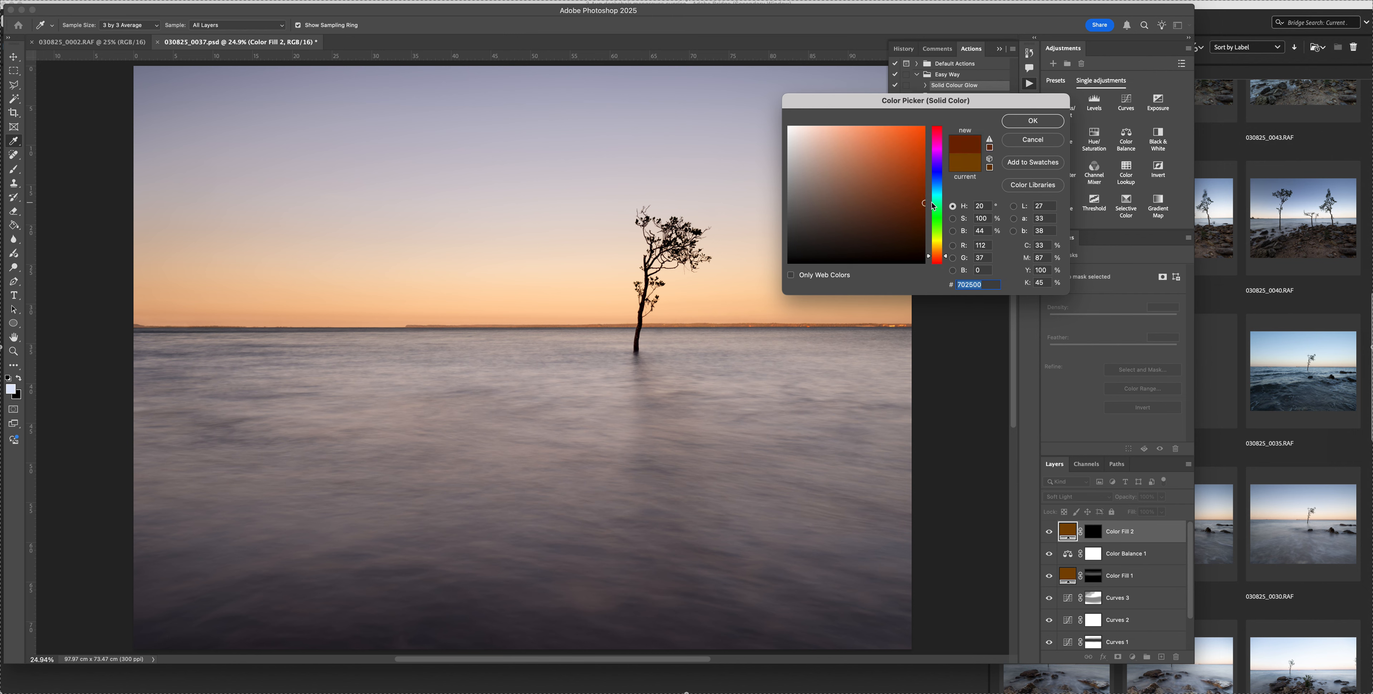
click(1012, 128)
Paint white at 10% opacity with a 2000 px brush on the new color fill's mask along the horizon.
click(1093, 531)
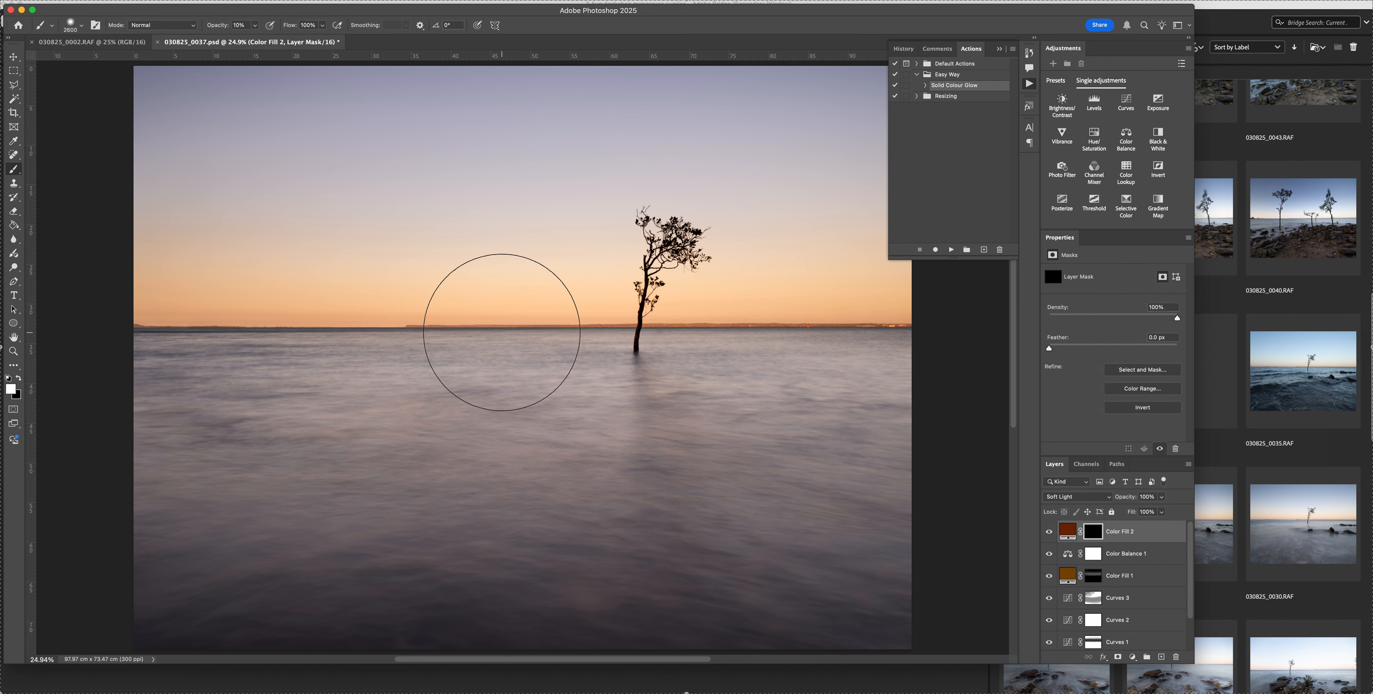
key(bracketleft)
key(bracketleft)
key(bracketleft)
key(bracketleft)
key(bracketleft)
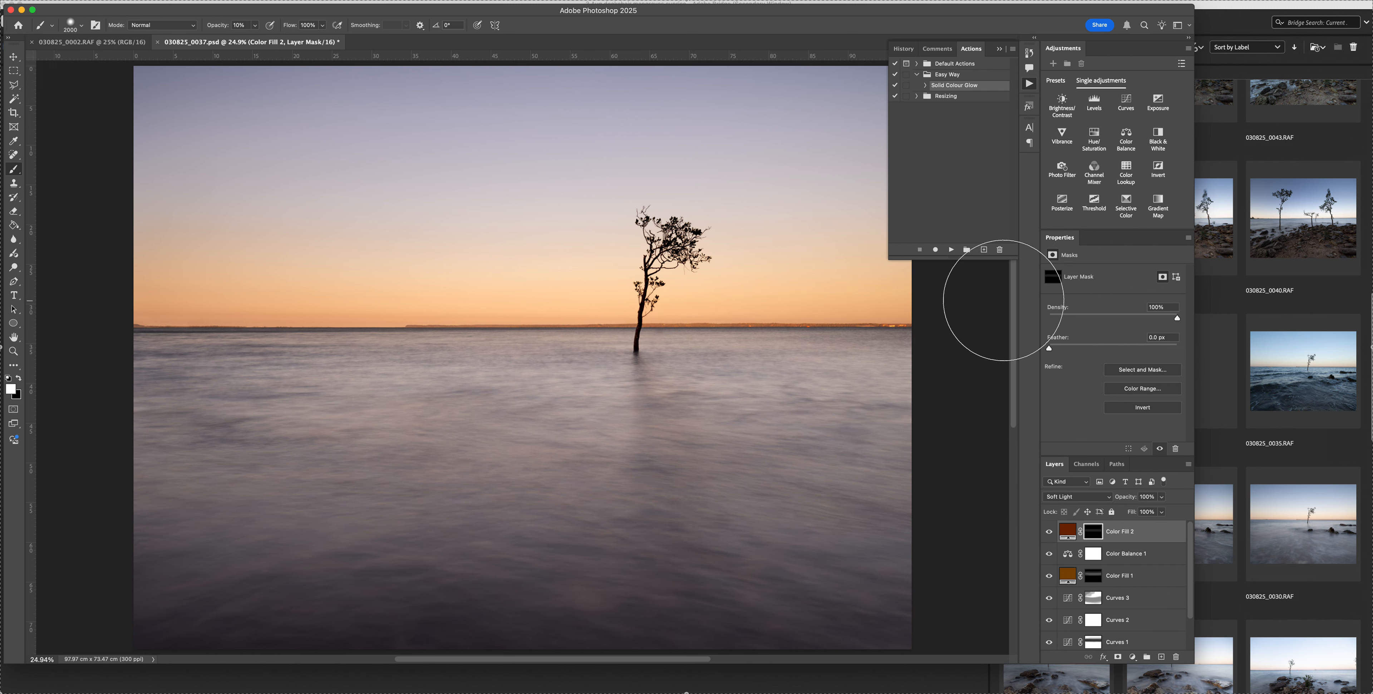
Compare the image with the reddish glow layer switched on and off.
click(1050, 533)
click(1049, 533)
click(1050, 534)
click(1050, 534)
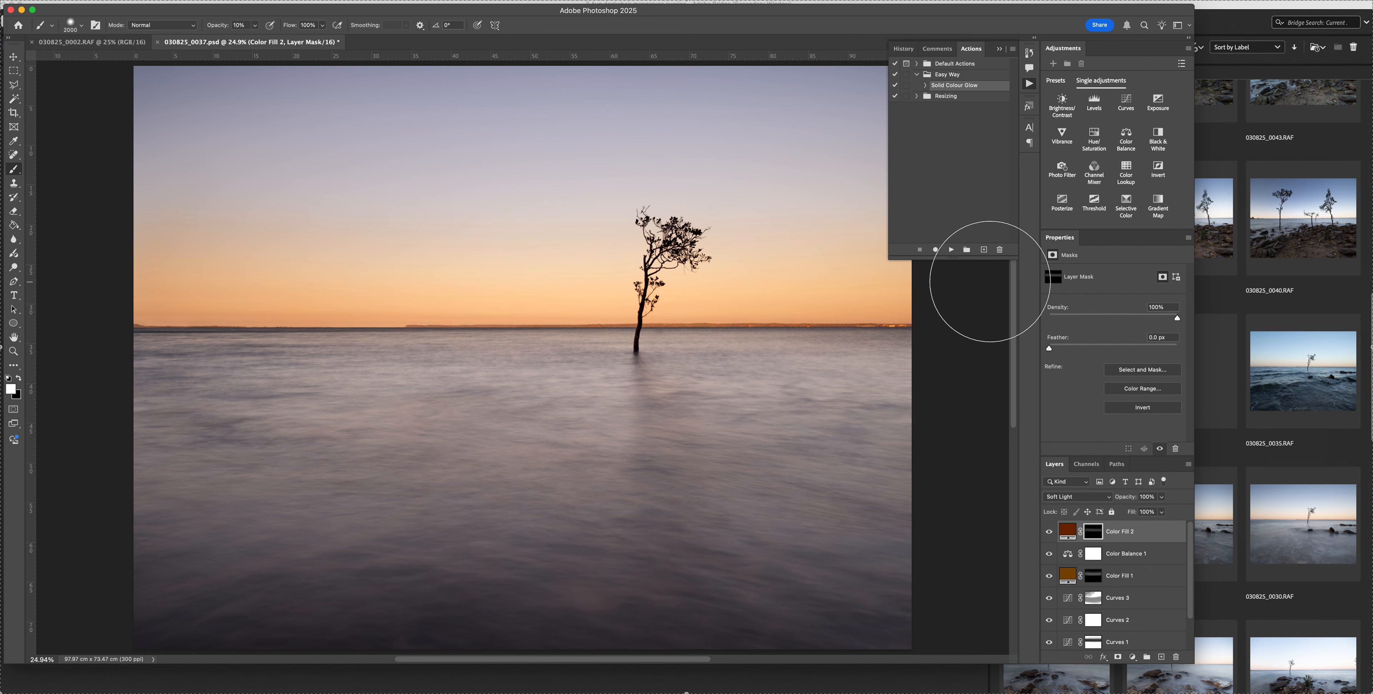
Extend the reddish glow above the horizon by painting its mask white with a 2800 px brush, then collapse the actions list.
key(])
key(])
key(])
key(])
key(])
key(])
key(])
key(])
click(999, 48)
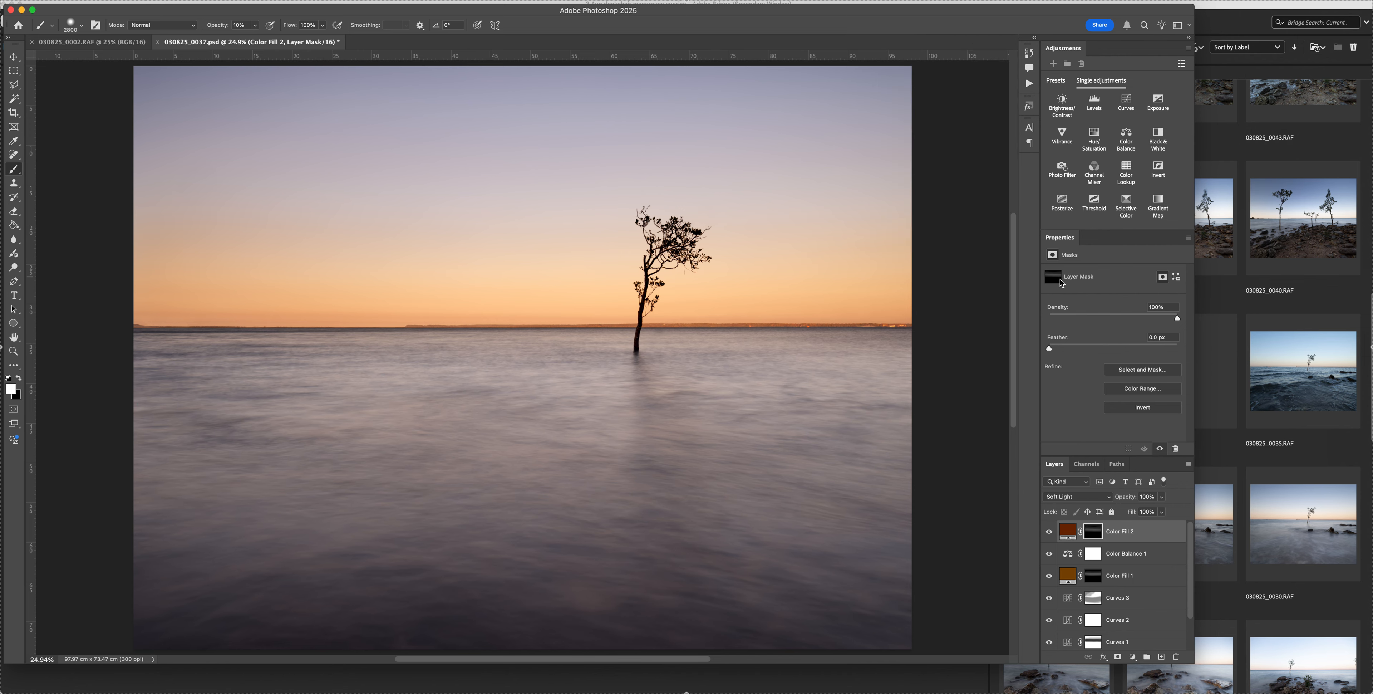
Set up a panoramic crop with a 3:1 ratio and position it around the tree and horizon with more sky included.
key(super+minus)
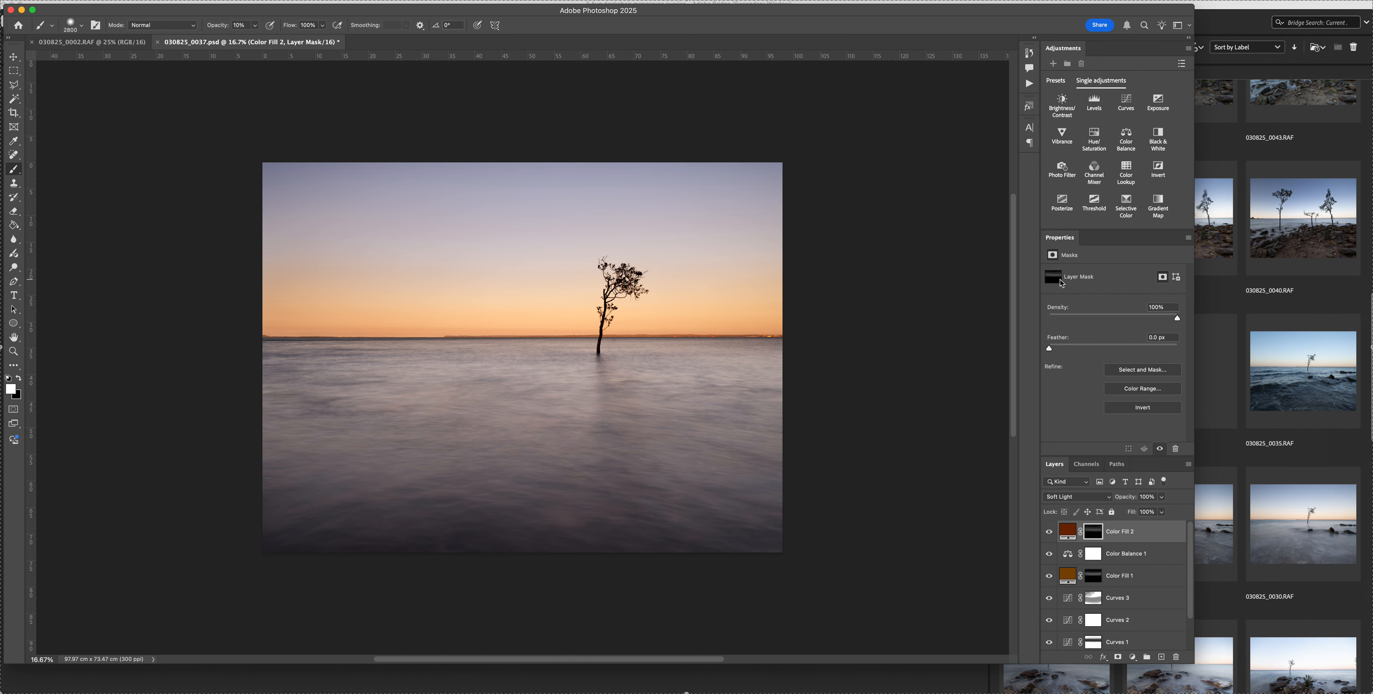
key(c)
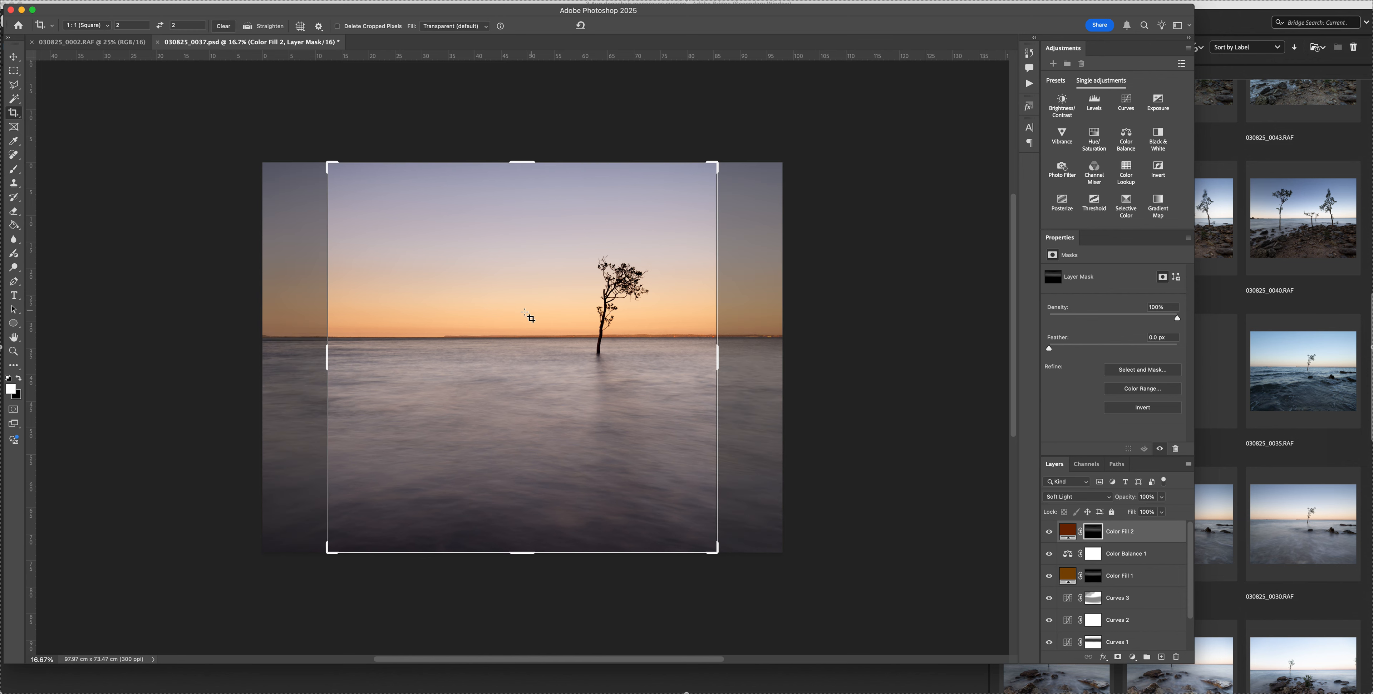
double_click(139, 25)
text(3)
key(Tab)
text(1)
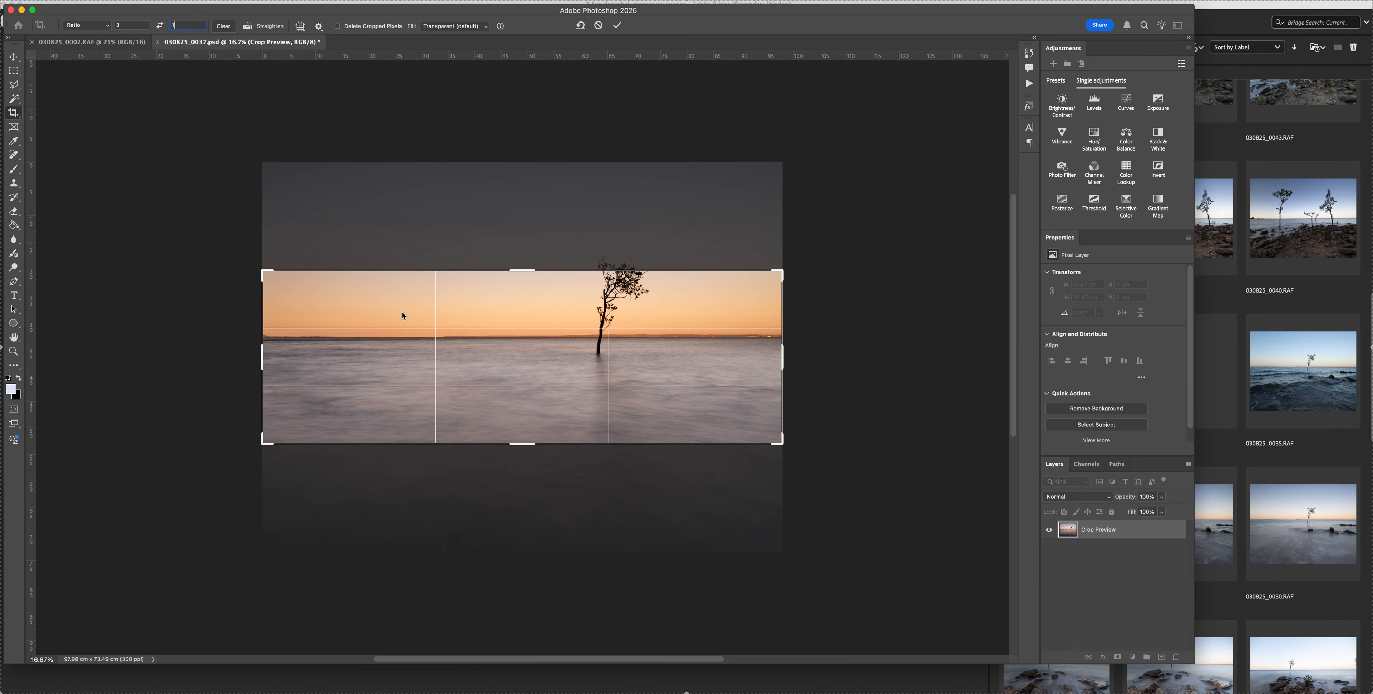
drag(526, 309, 521, 356)
scroll(520, 356, up, 2)
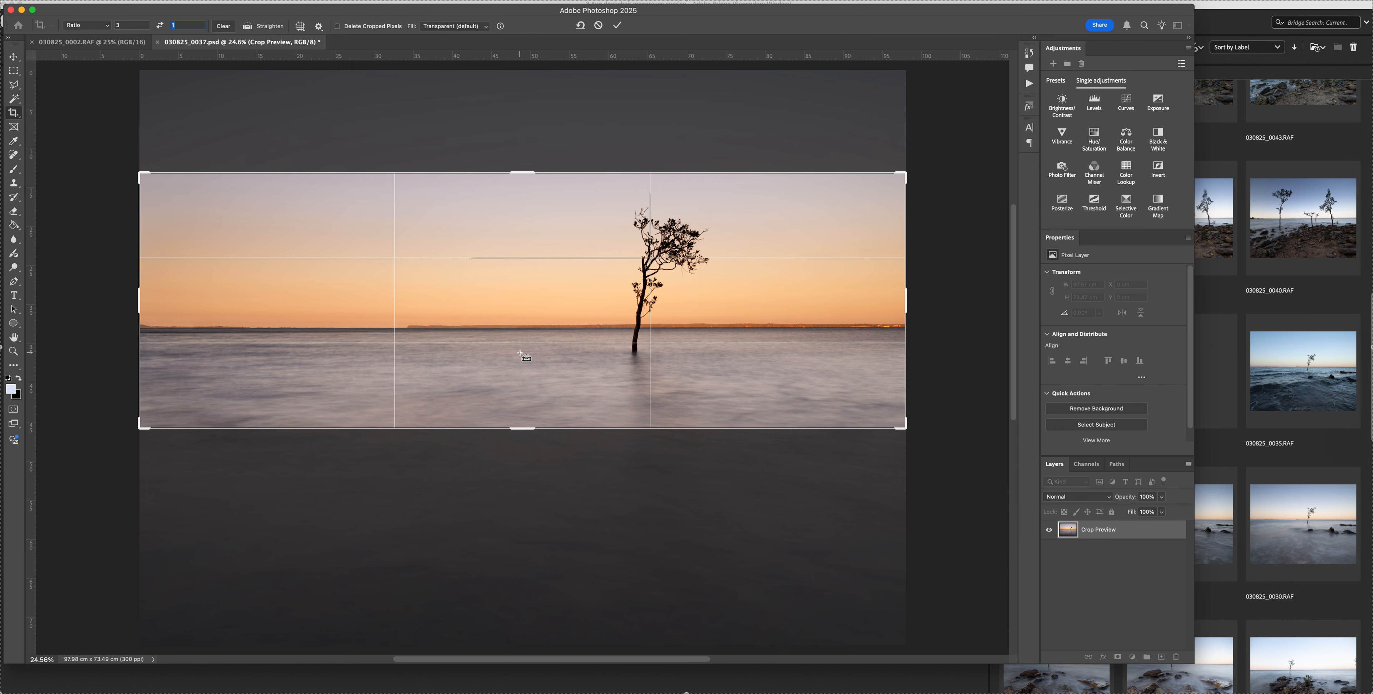
mouse_move(528, 359)
mouse_down()
mouse_move(512, 389)
mouse_move(512, 376)
mouse_up()
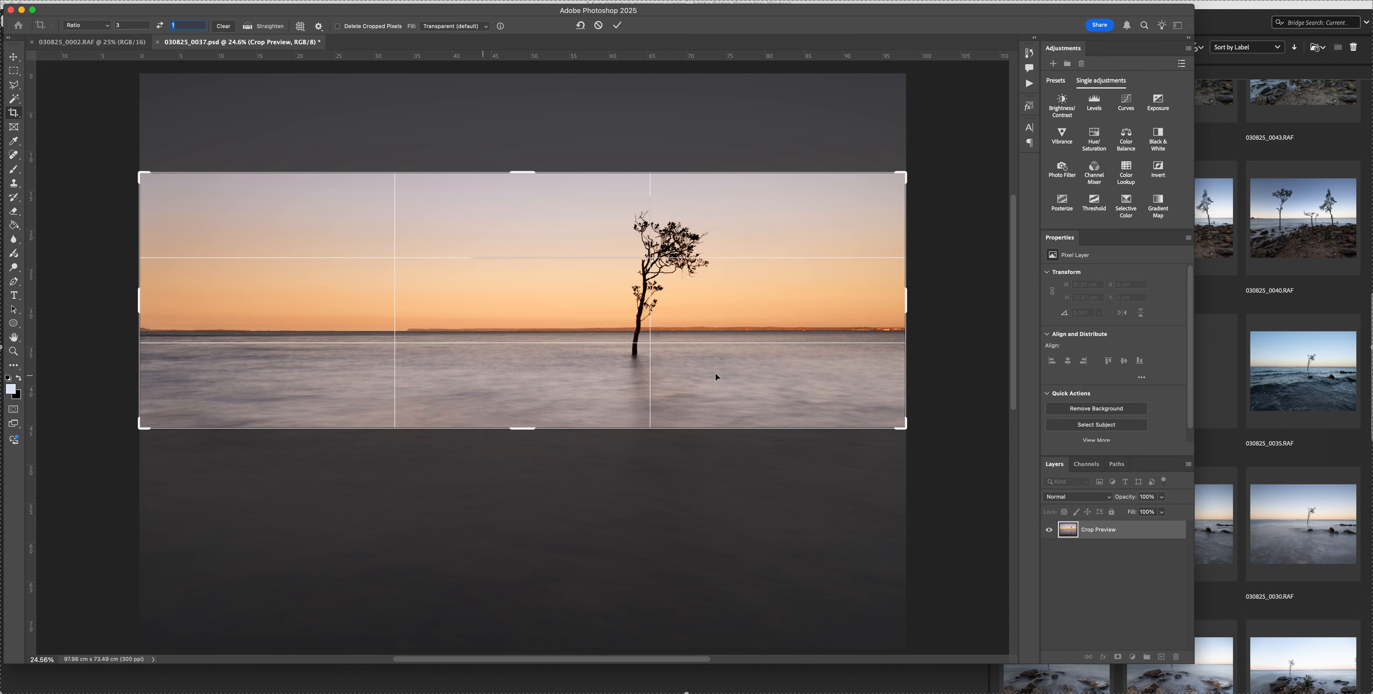
Change the crop ratio to 2:1 and enlarge the frame around the tree and horizon.
click(134, 25)
text(2)
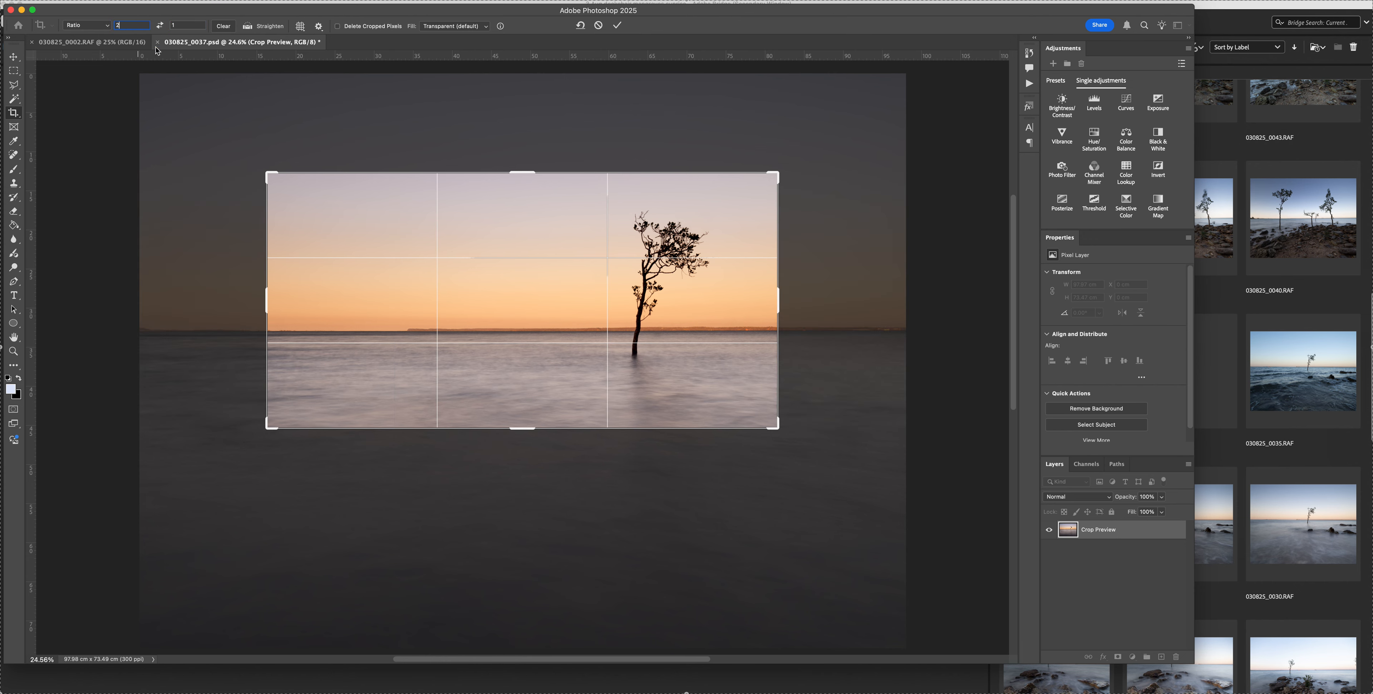
click(269, 175)
drag(269, 175, 217, 148)
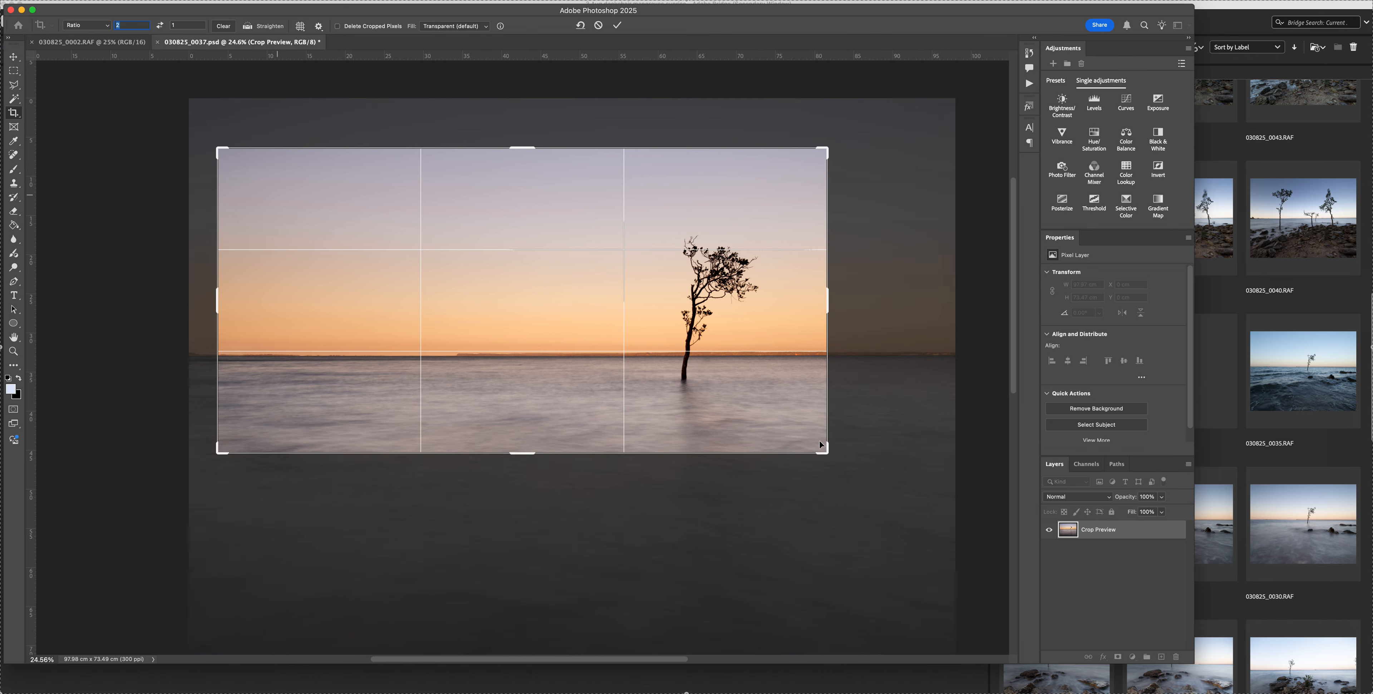
Crop the sunset seascape to a 3:1 panorama with the tree right of centre and save the document.
drag(828, 451, 886, 472)
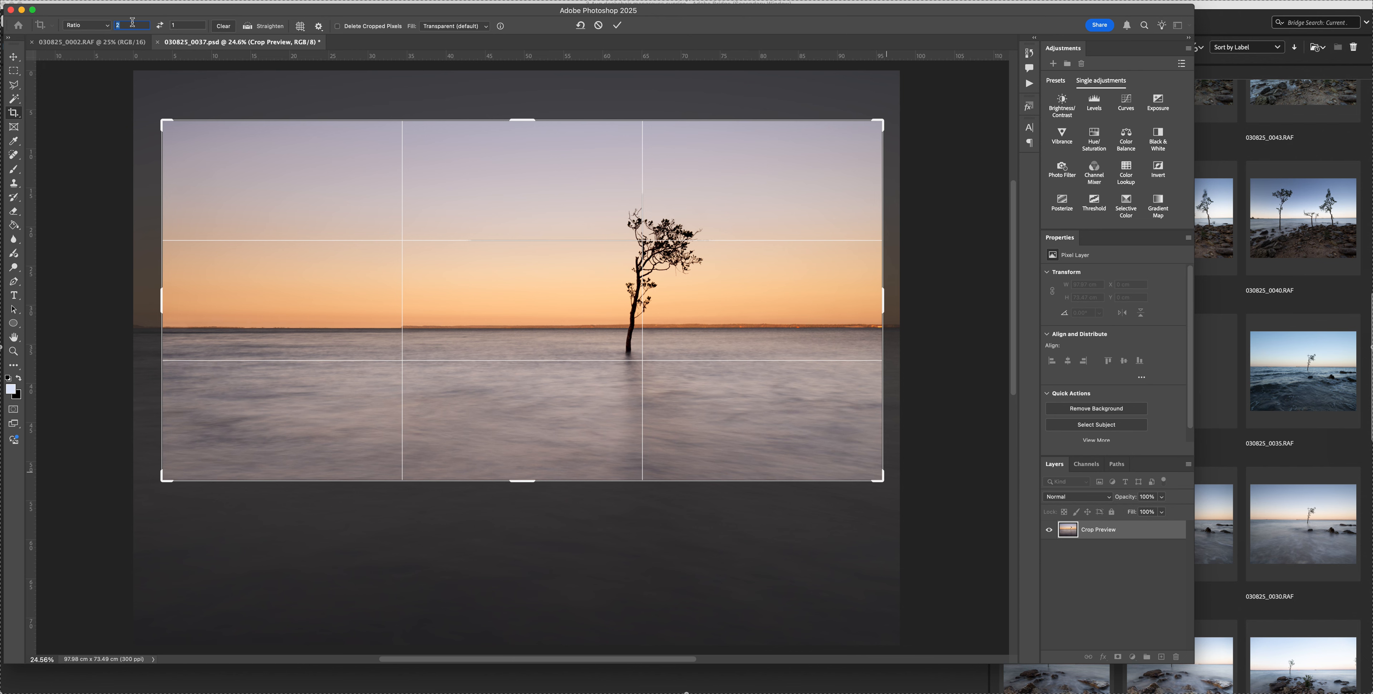
text(3)
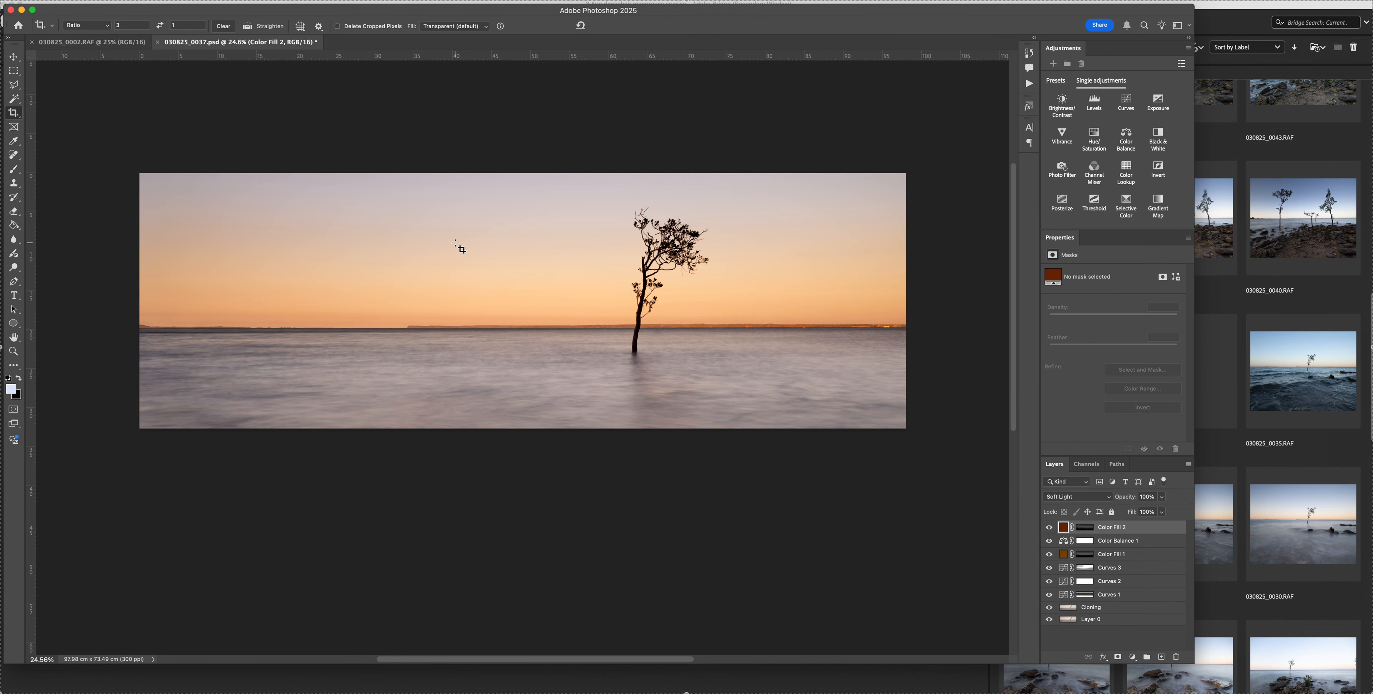
key(super+0)
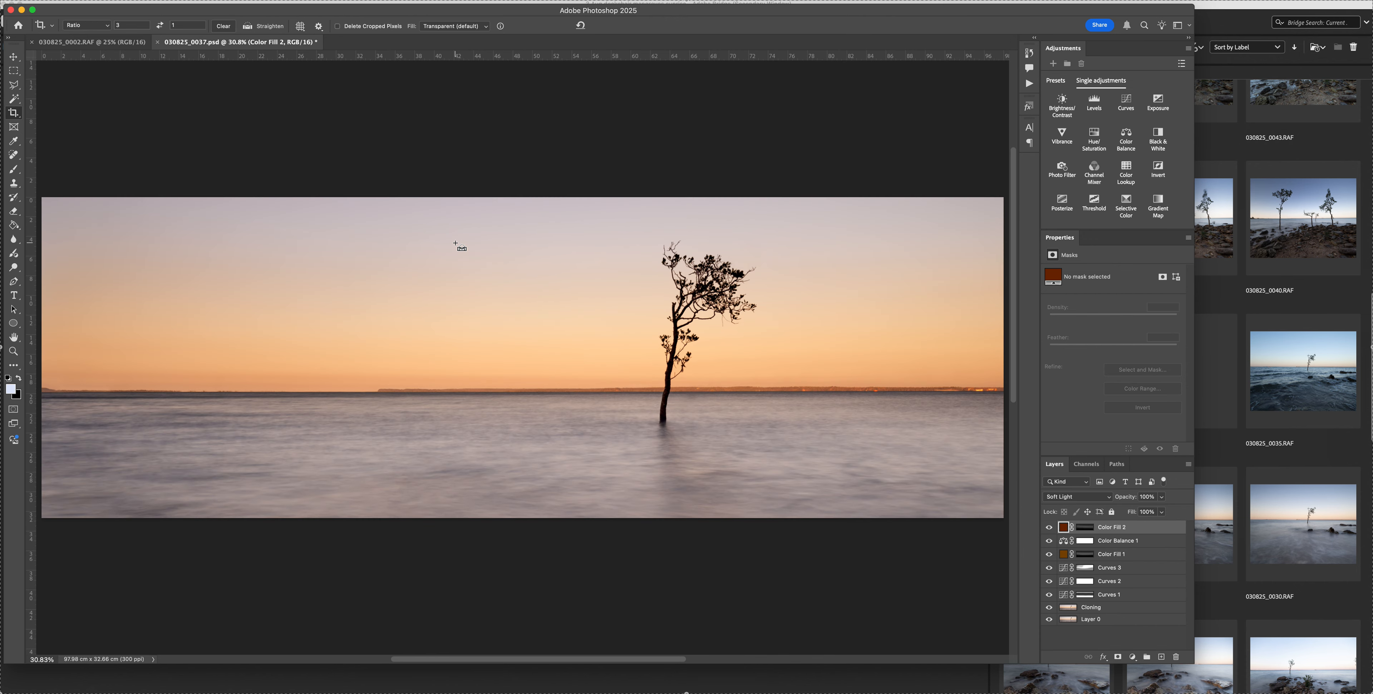
key(super+minus)
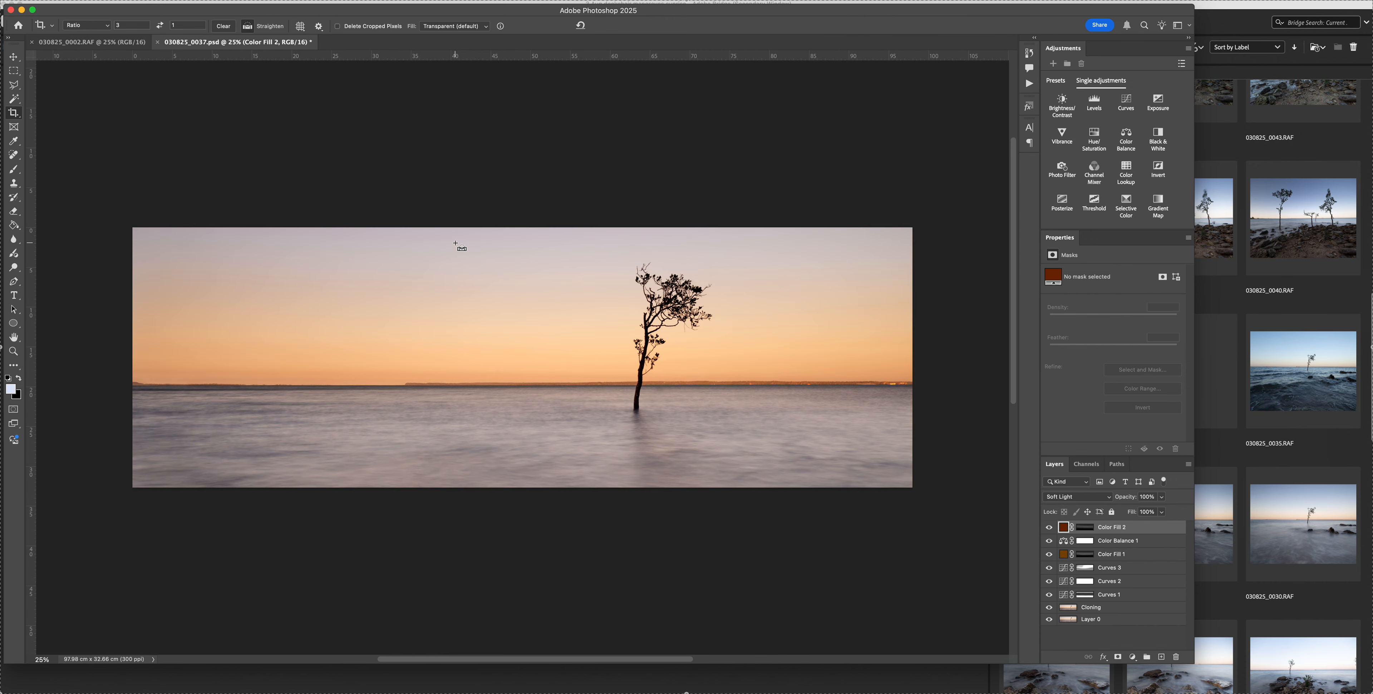
mouse_move(460, 273)
mouse_down()
mouse_move(480, 274)
mouse_move(476, 289)
mouse_up()
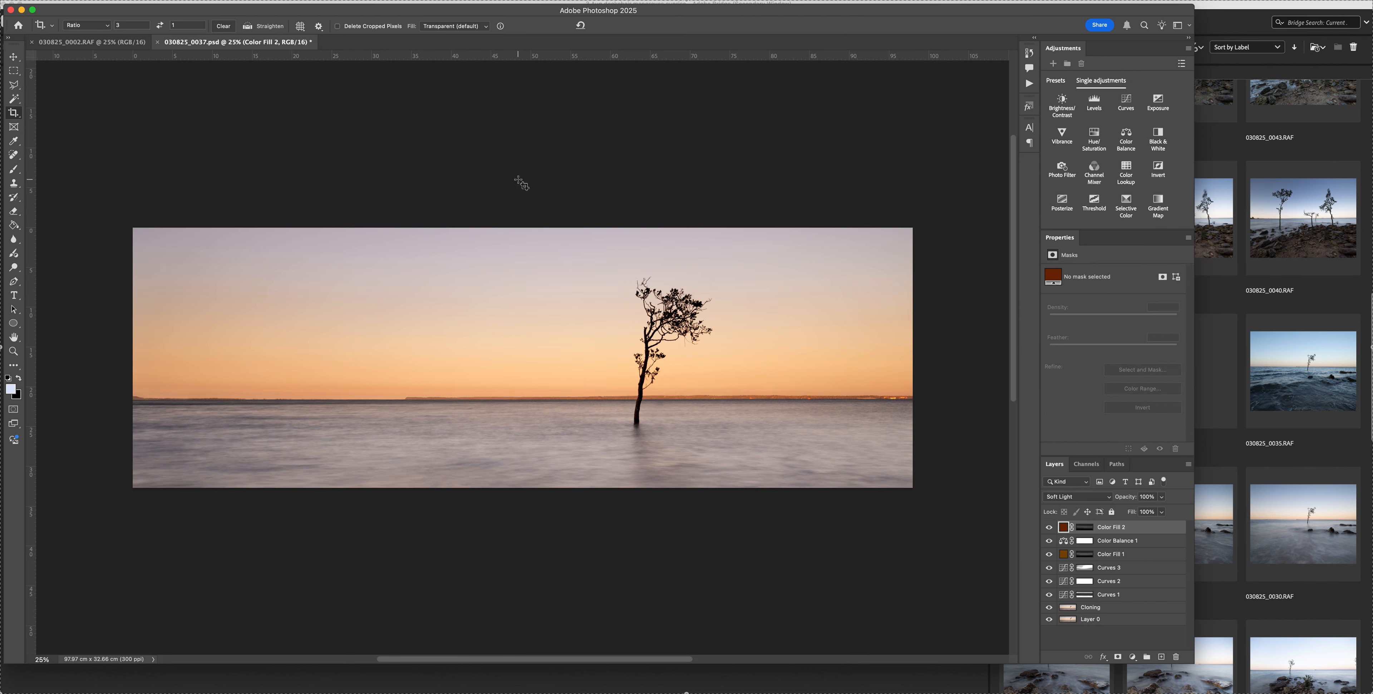
key(super+s)
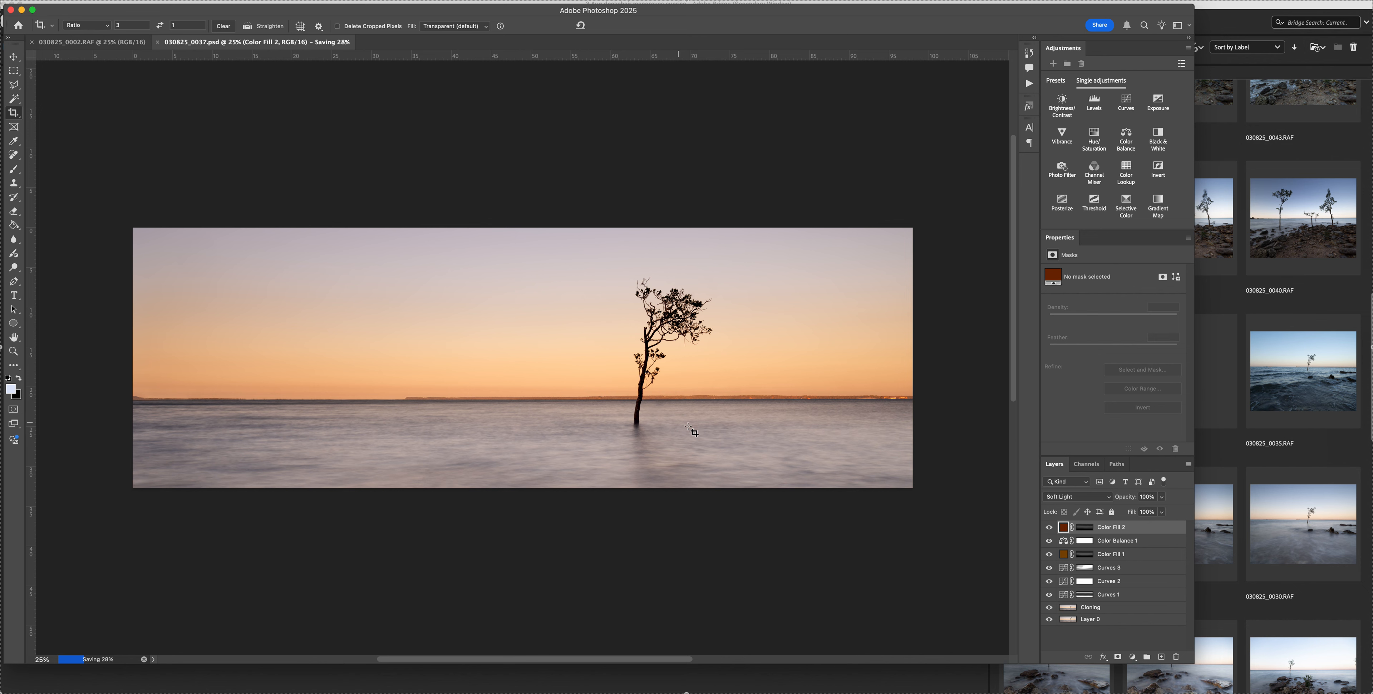
Retouch the Color Fill 1 and Color Fill 2 masks over the water using a black brush at 60% opacity, reduced to 1400 px.
click(1050, 555)
click(1052, 555)
click(1082, 557)
key(b)
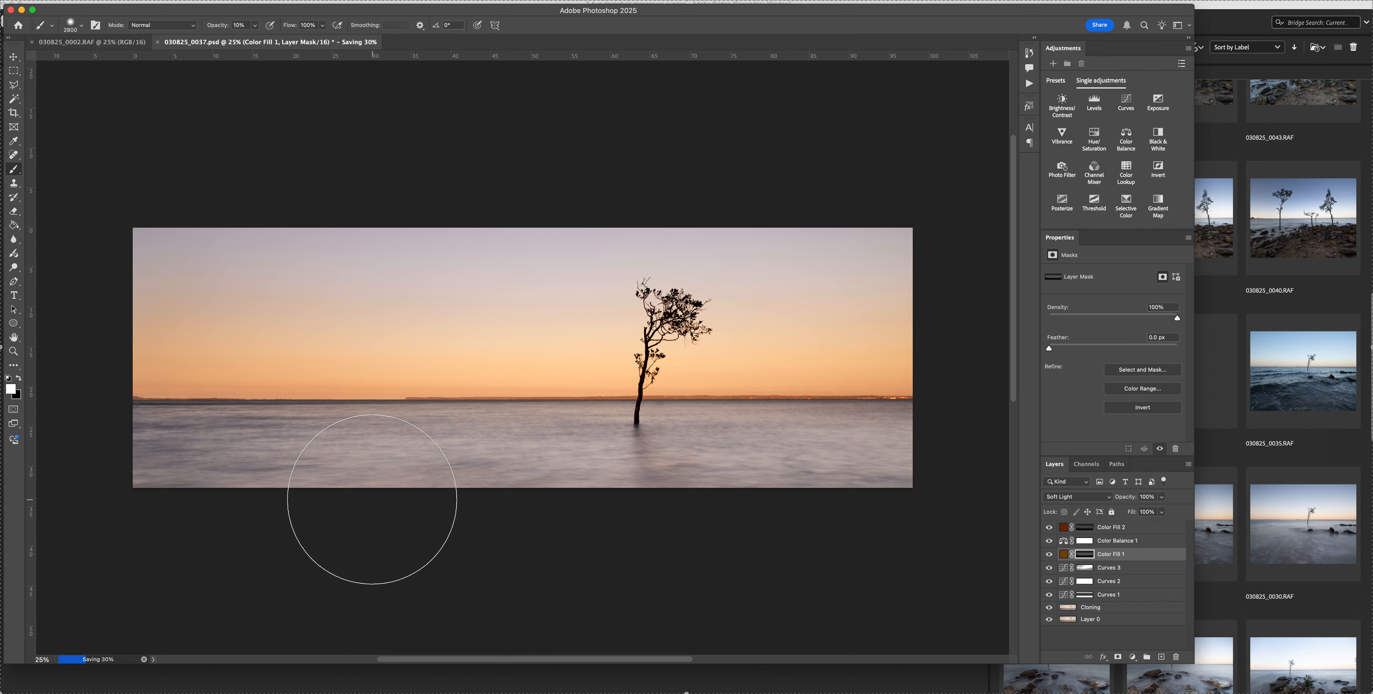
key(x)
key(bracketleft)
key(bracketleft)
key(bracketleft)
key(bracketleft)
key(bracketleft)
key(bracketleft)
key(bracketleft)
key(bracketleft)
key(bracketleft)
key(bracketleft)
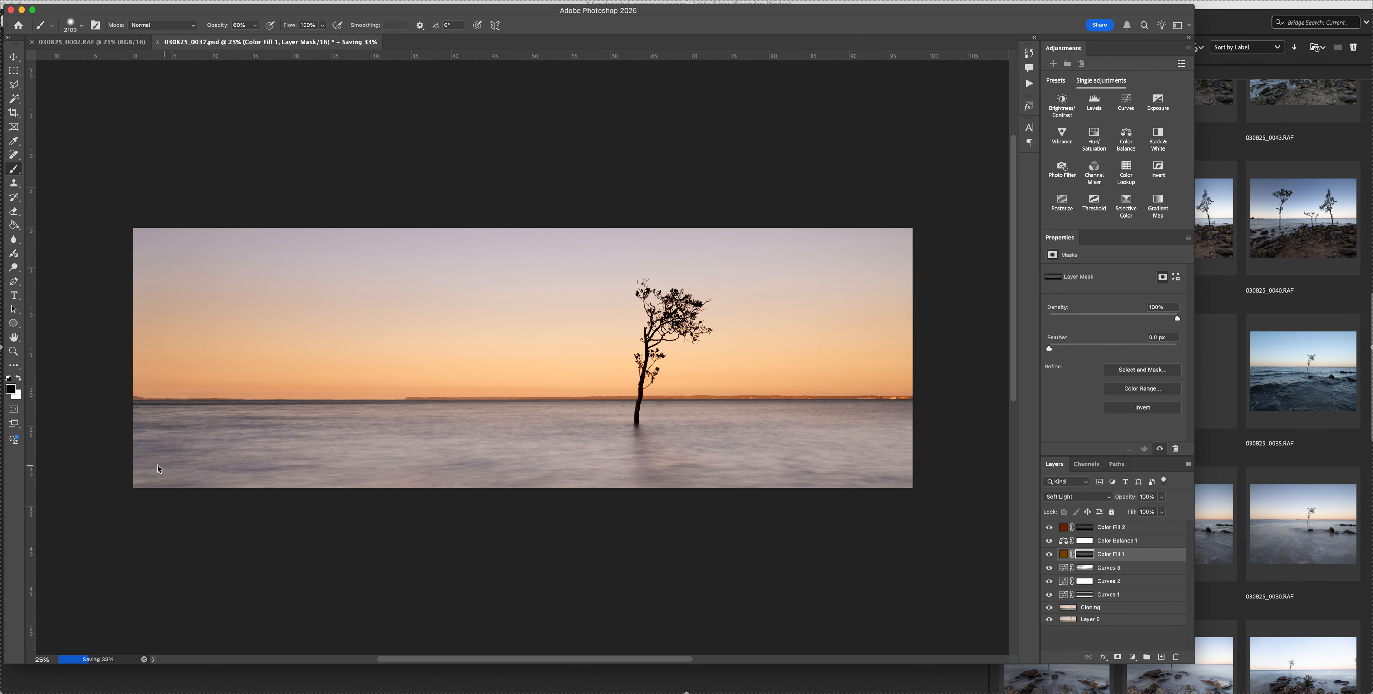
key(bracketleft)
key(bracketleft)
key(bracketleft)
key(bracketleft)
click(1084, 527)
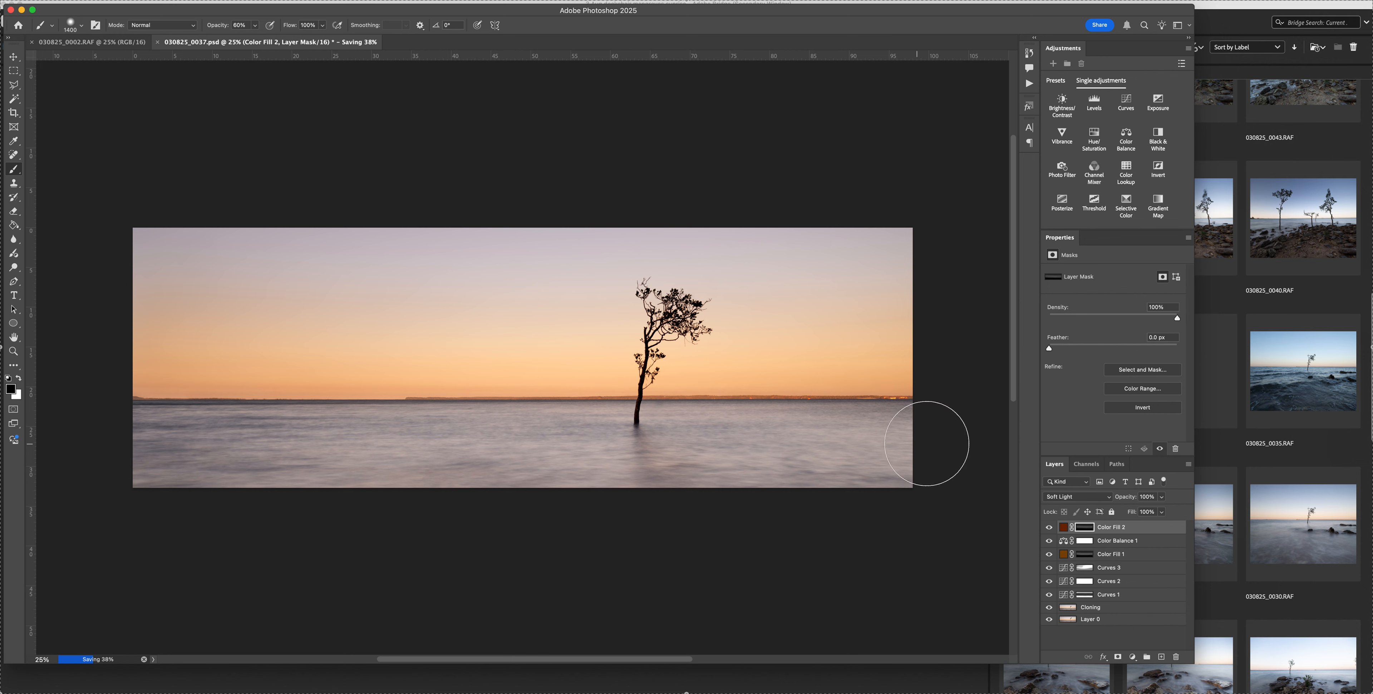
Add a Vibrance adjustment layer with Vibrance +16 and Saturation +6, and compare the image with and without it.
click(1061, 136)
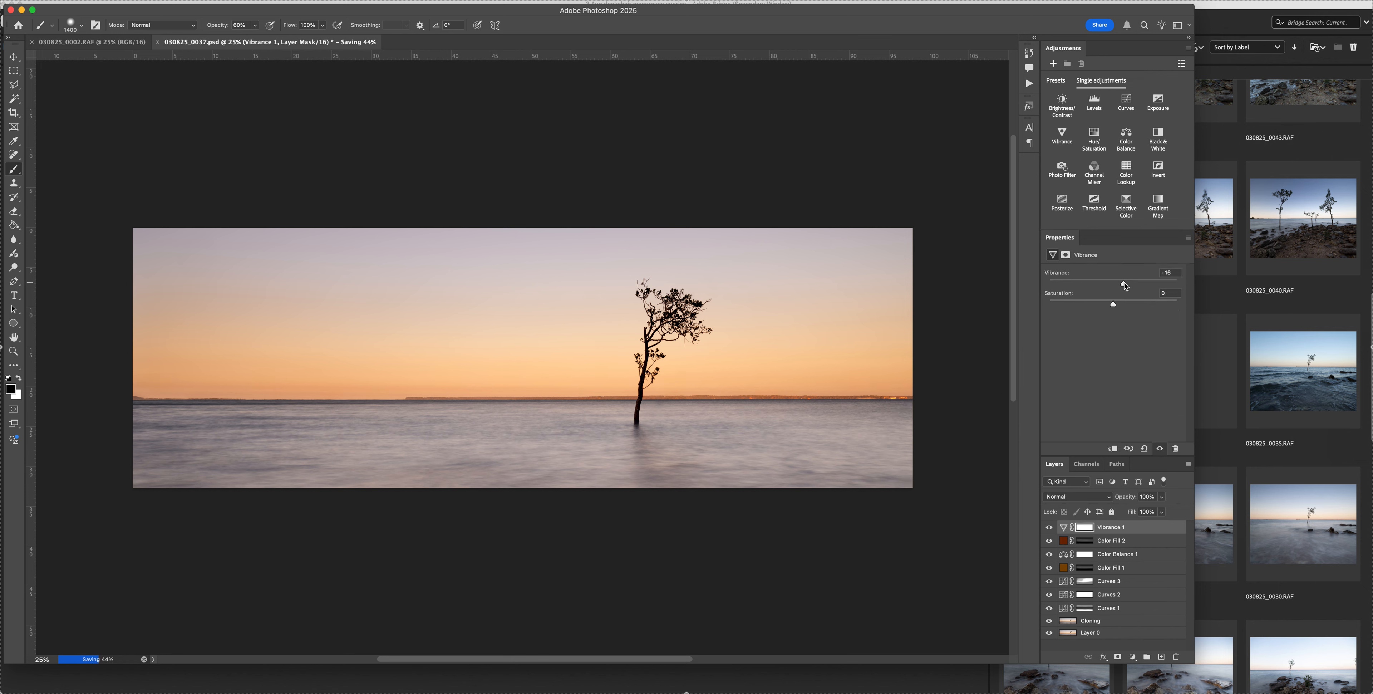
drag(1114, 307, 1120, 308)
click(1049, 527)
click(1050, 527)
click(1050, 528)
click(1049, 528)
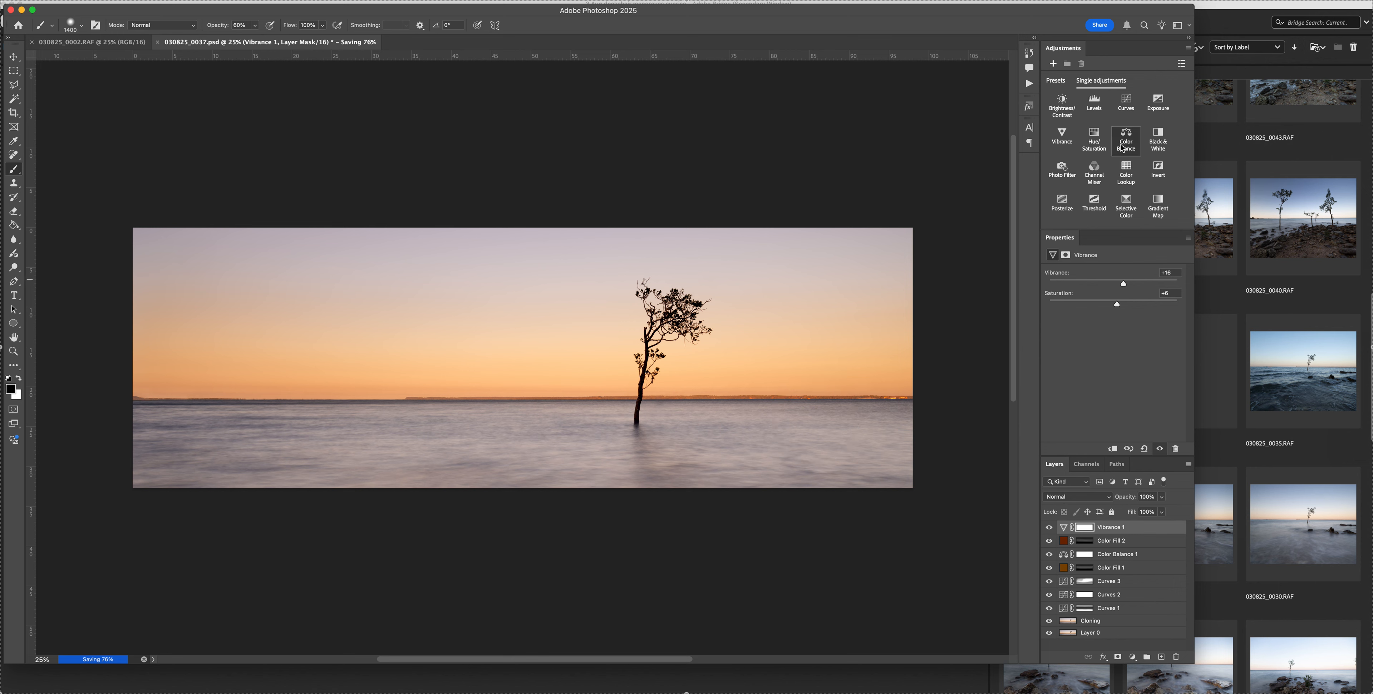
Add a Curves adjustment layer using the Enhance Brightness and Contrast auto correction algorithm after comparing the other algorithms.
click(1128, 112)
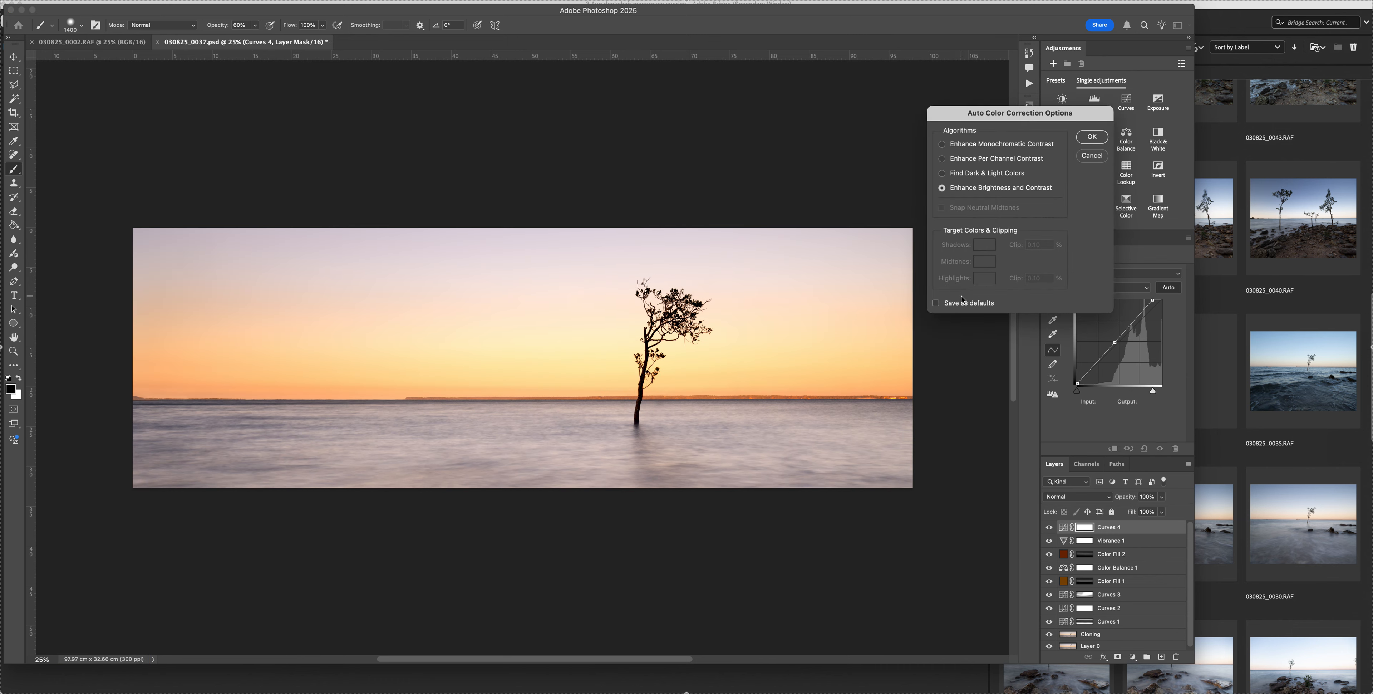
click(942, 173)
click(942, 159)
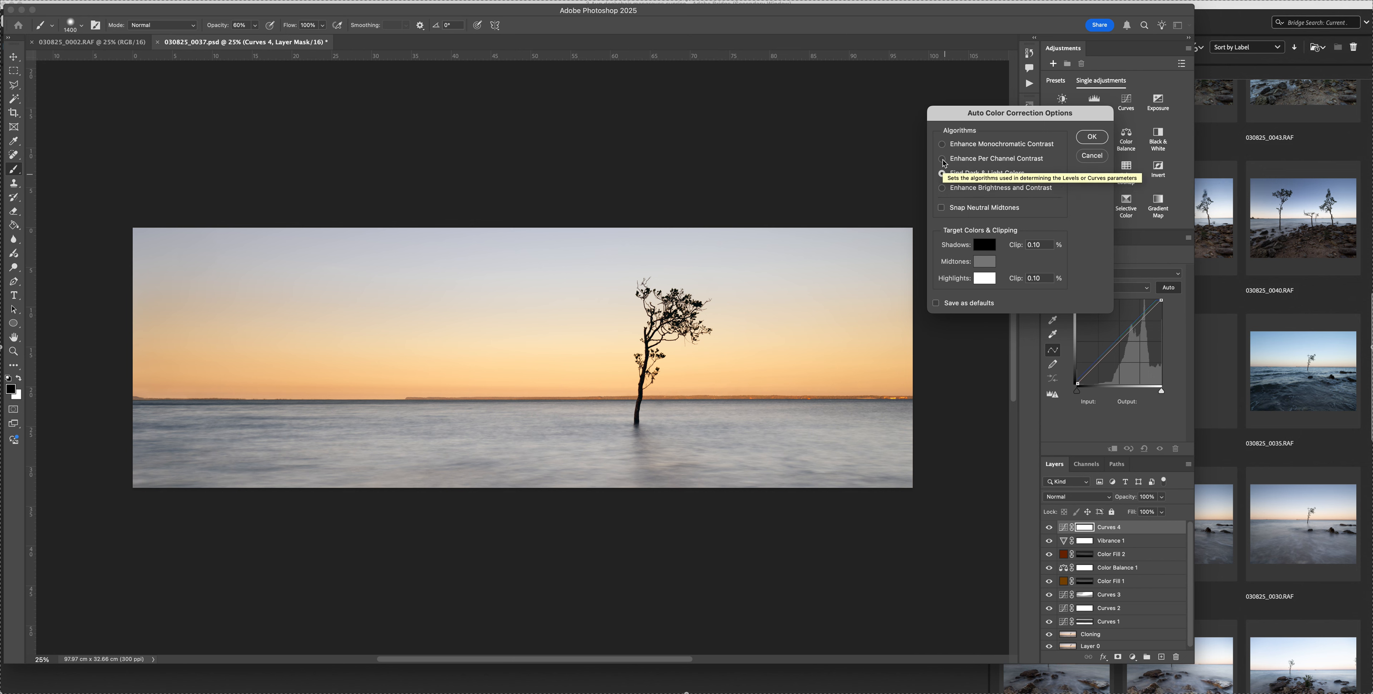
click(943, 145)
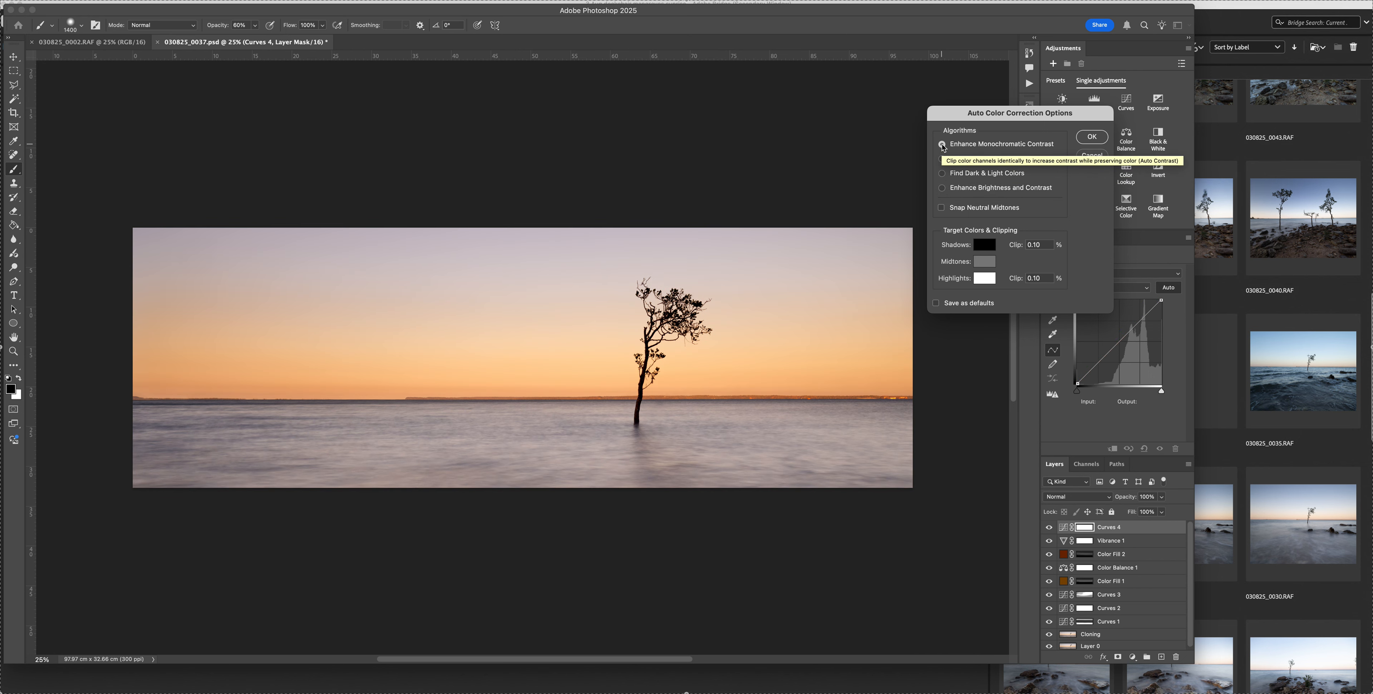
click(943, 189)
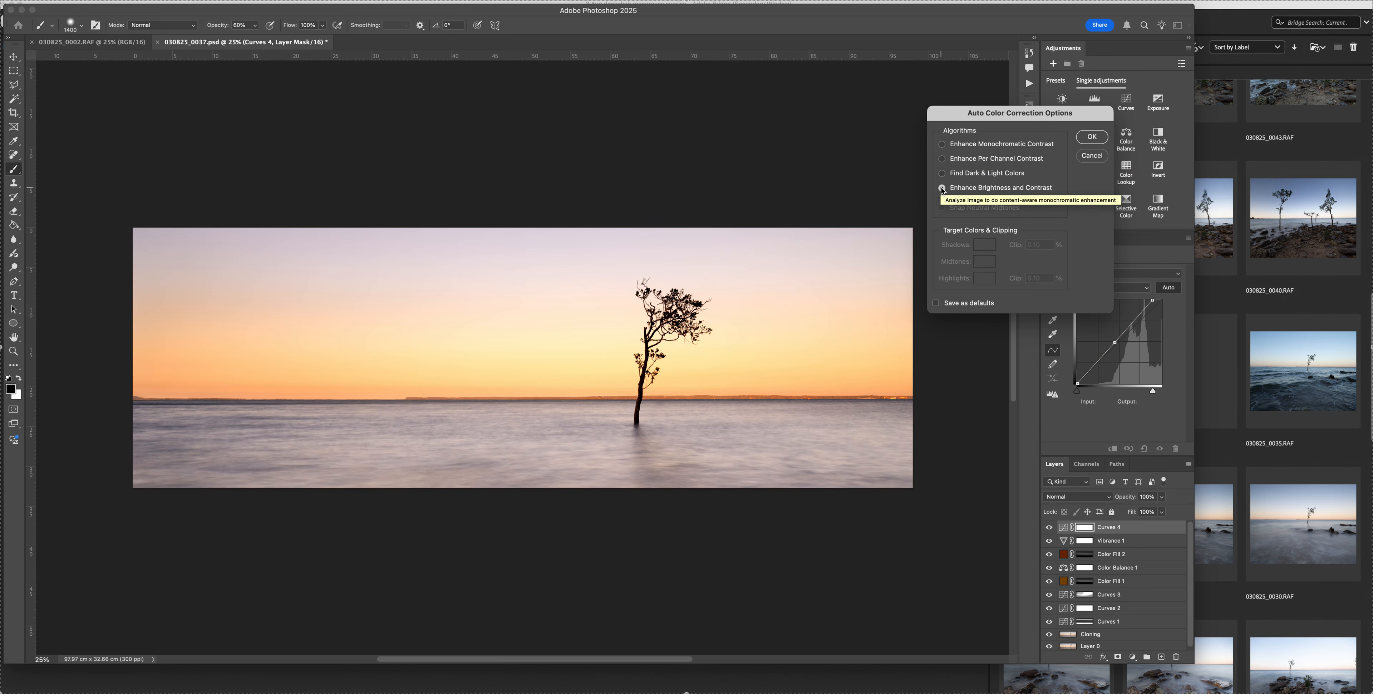
click(1084, 139)
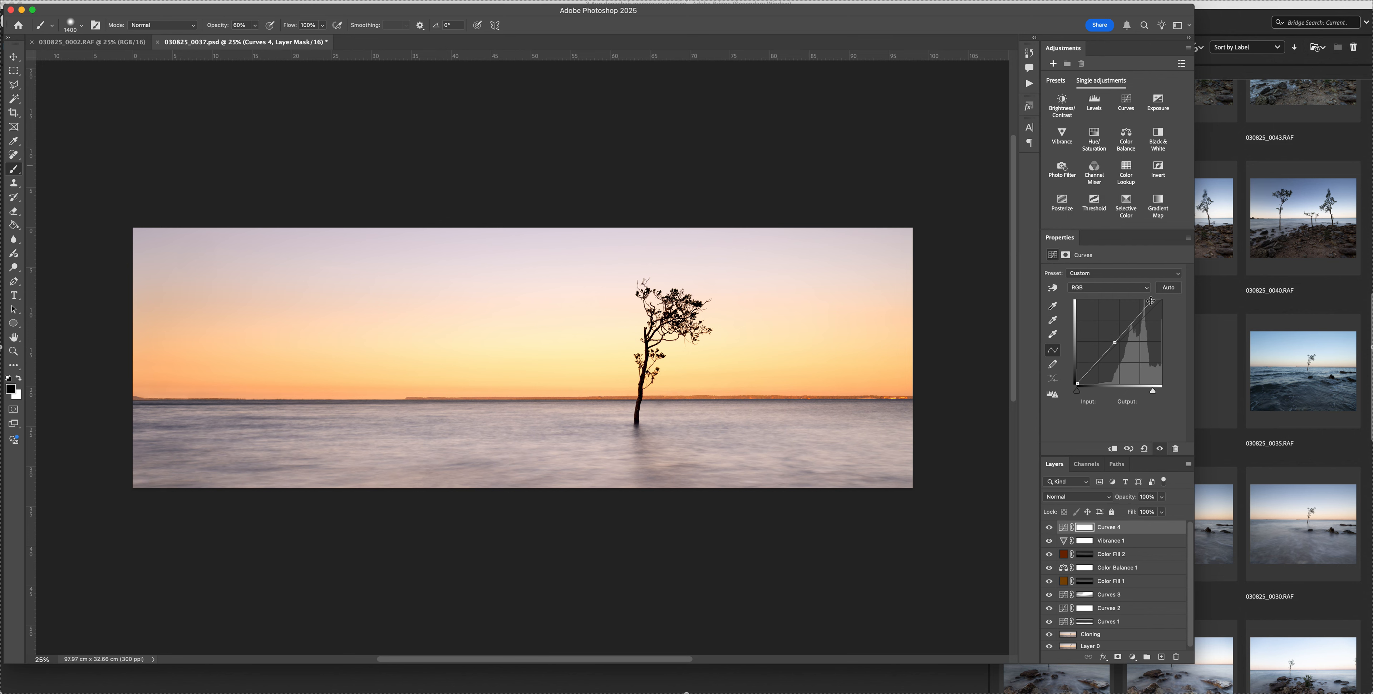
Move the new curve's white point to input 255, output 255, and reduce the layer's opacity to 77%.
drag(1153, 300, 1170, 300)
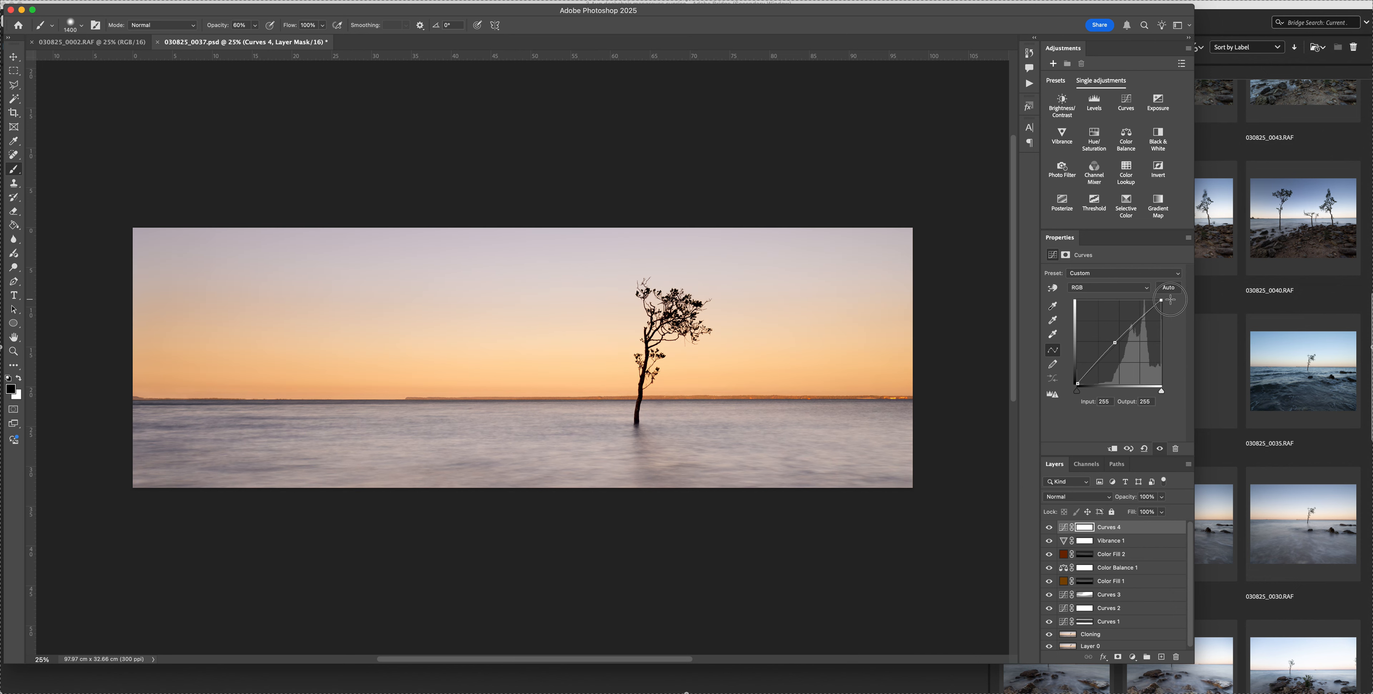
click(1048, 527)
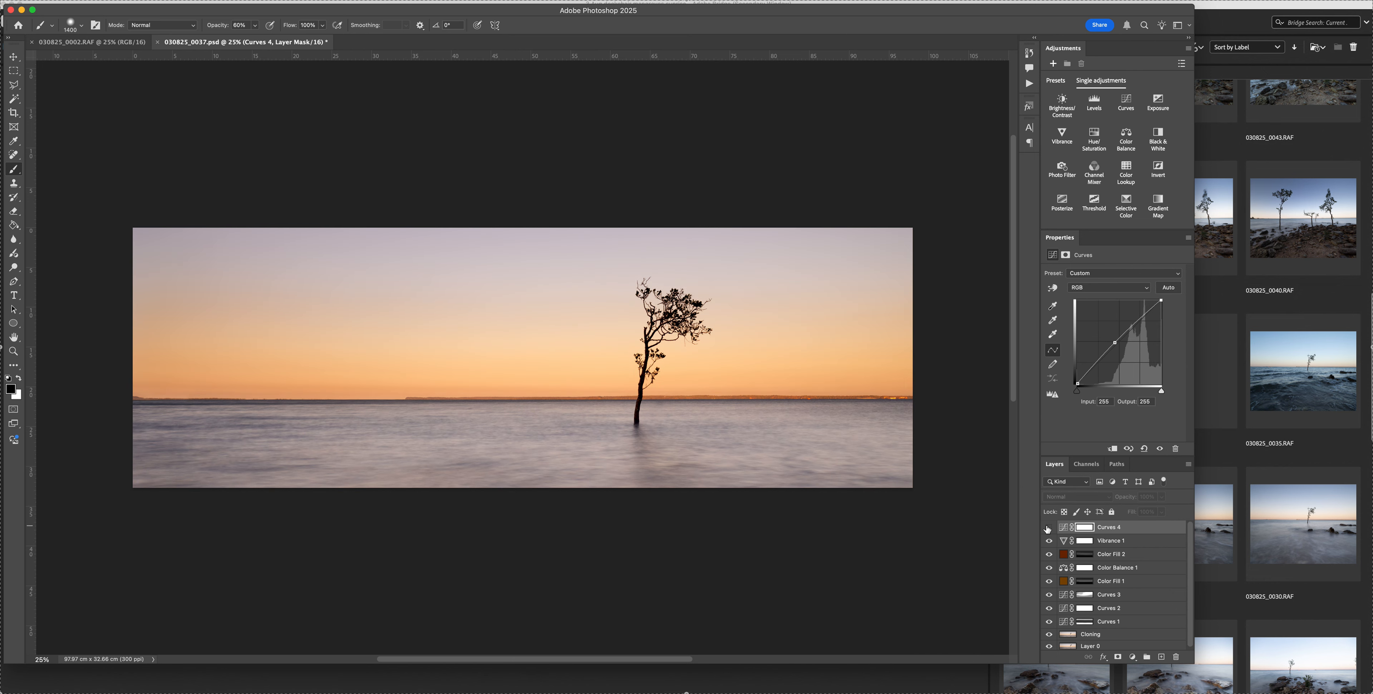
click(1048, 528)
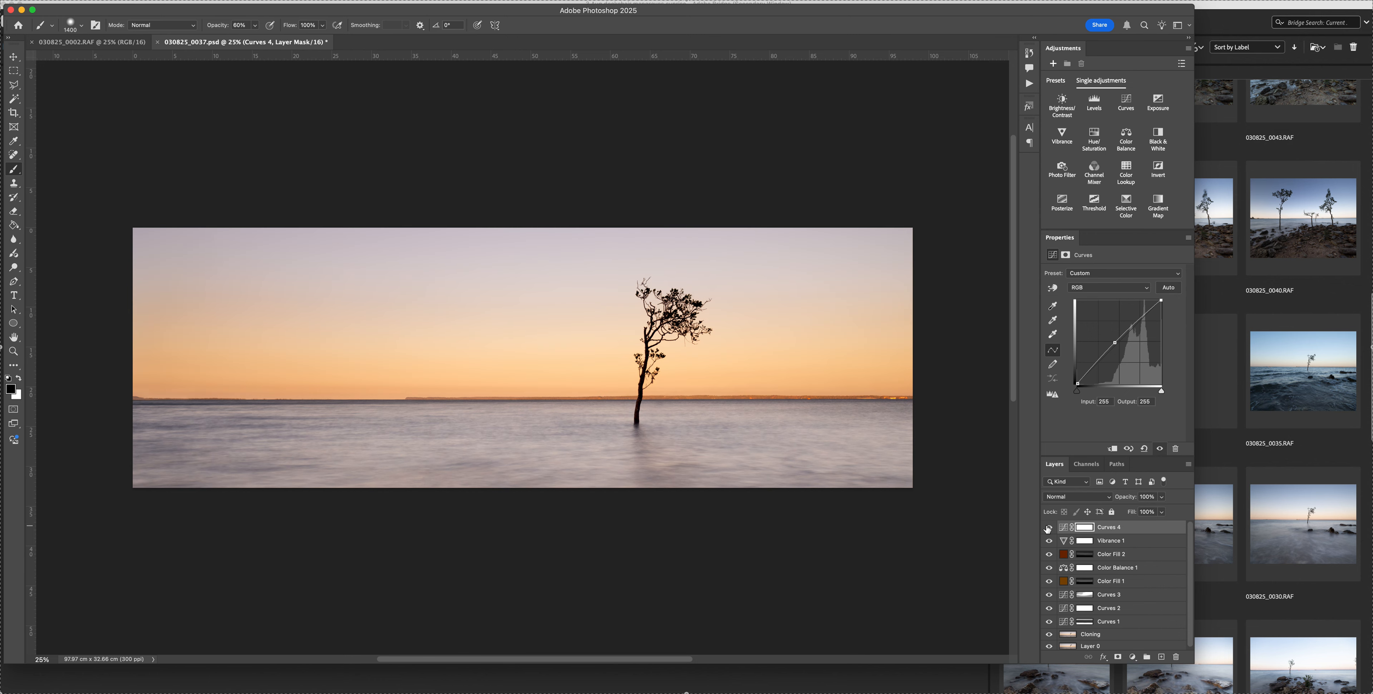
click(1048, 528)
click(1048, 528)
drag(1125, 501, 1100, 502)
Paint on the Curves 4 layer mask with a black brush at 20% opacity, enlarged to 2500 px.
click(1082, 528)
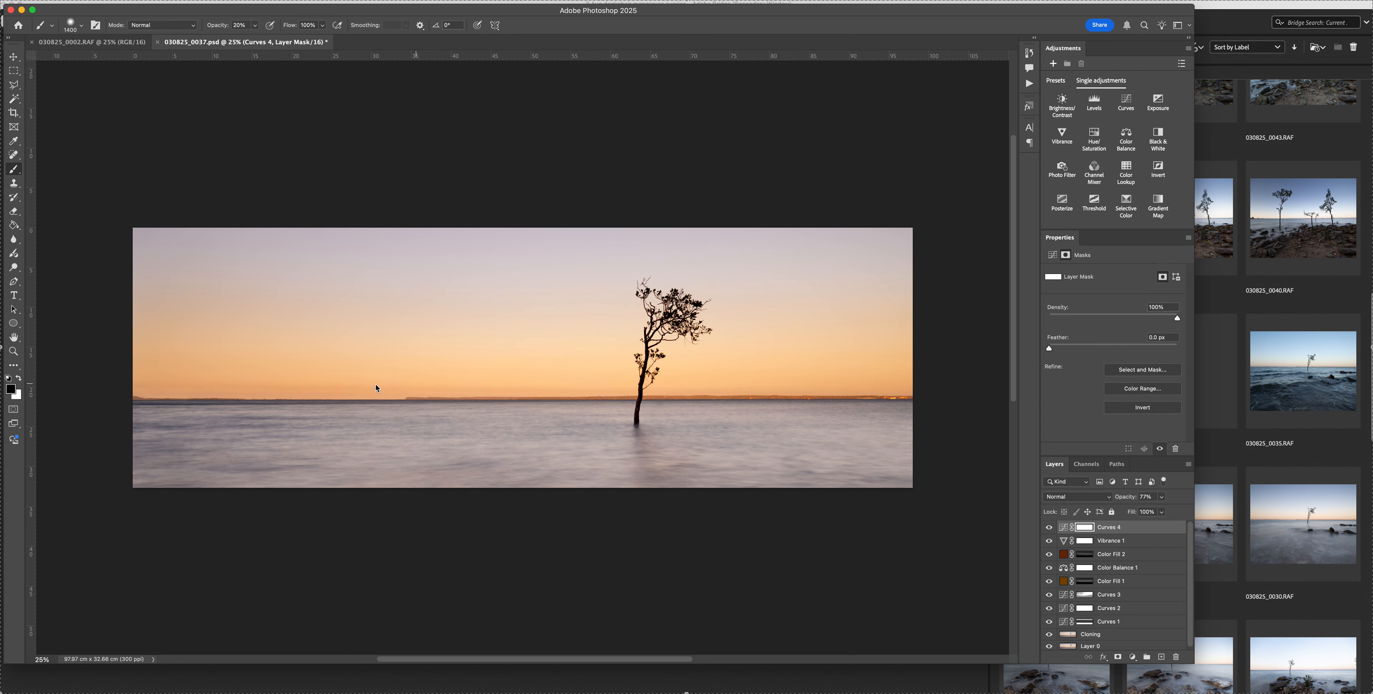
key(bracketright)
key(bracketright)
key(bracketright)
key(bracketright)
key(bracketright)
key(bracketright)
key(bracketright)
key(bracketright)
key(bracketright)
key(bracketright)
key(bracketright)
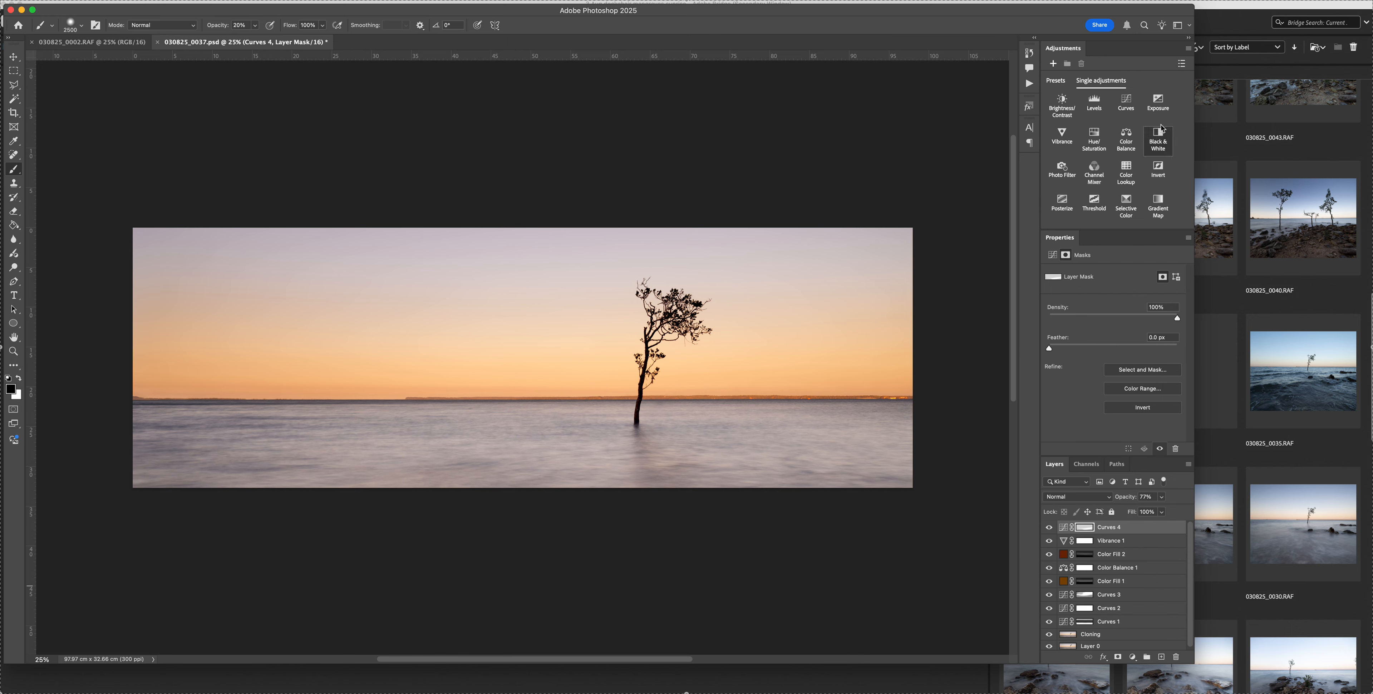
Try another Curves layer with the Enhance Monochromatic Contrast auto correction and discard it.
click(1126, 104)
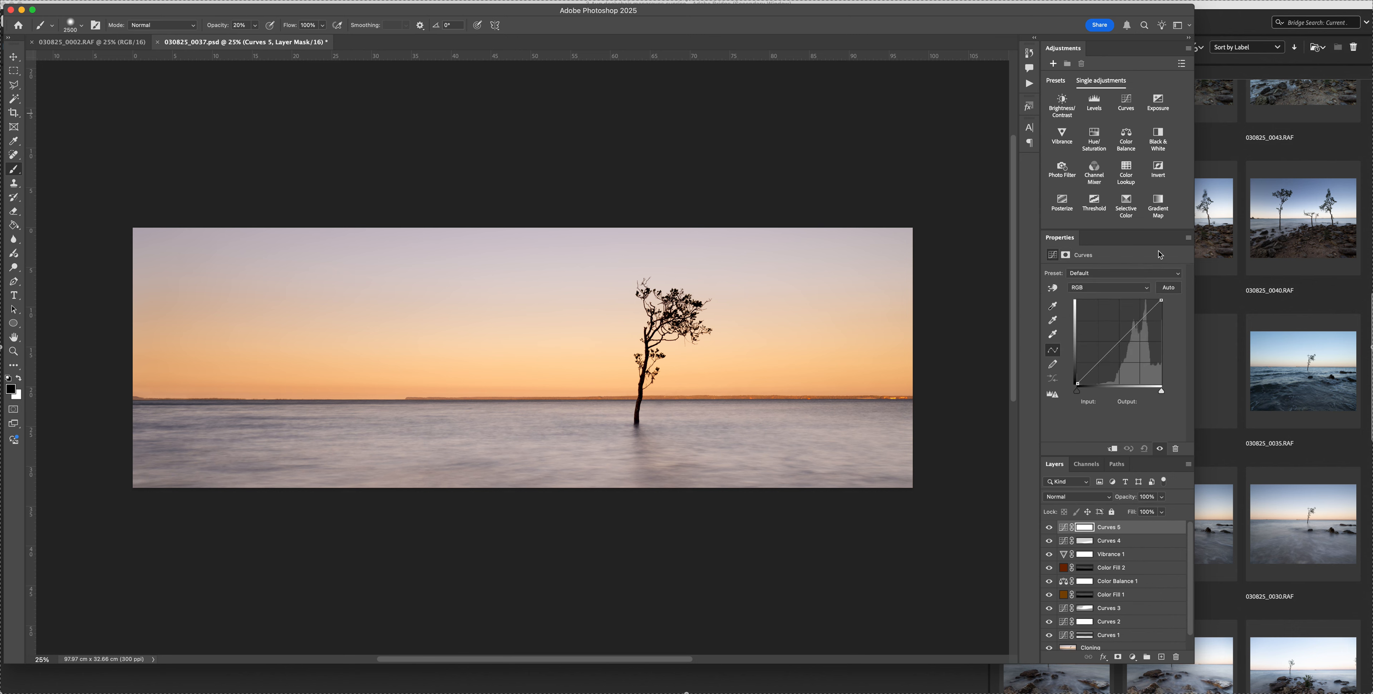
alt+click(1169, 288)
click(942, 145)
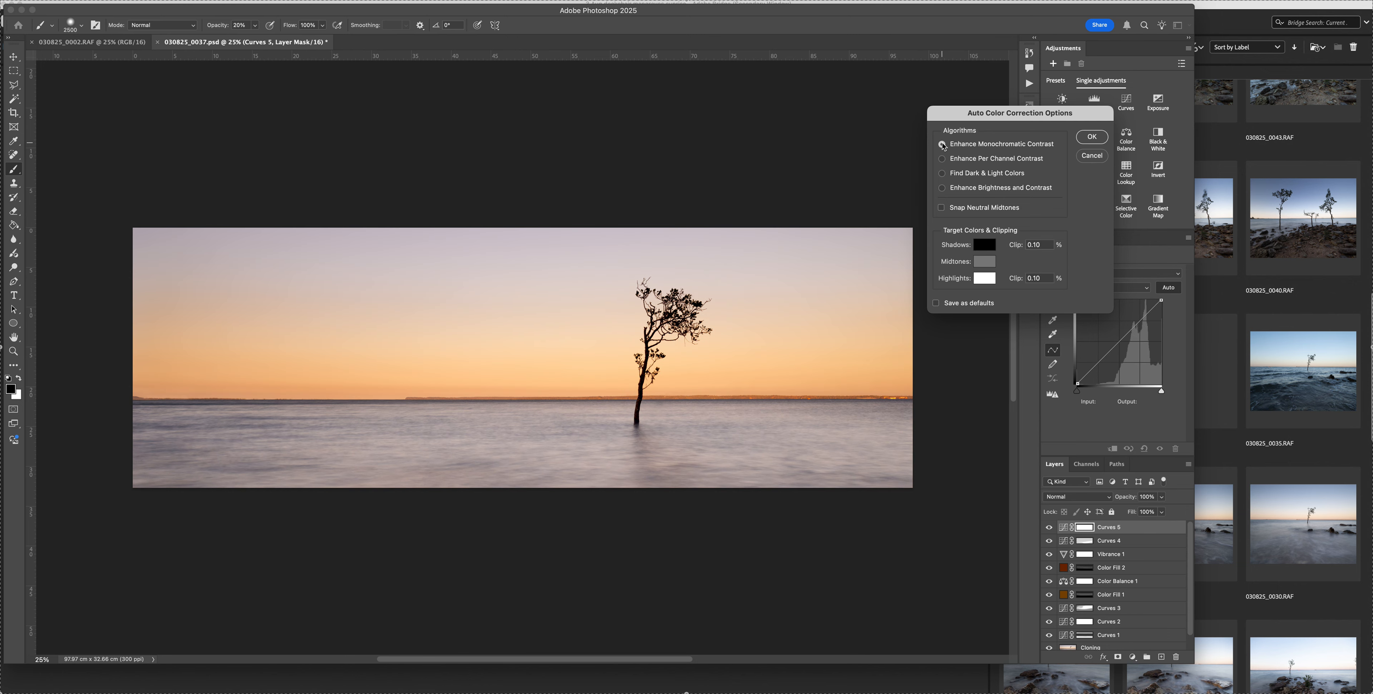
click(1092, 138)
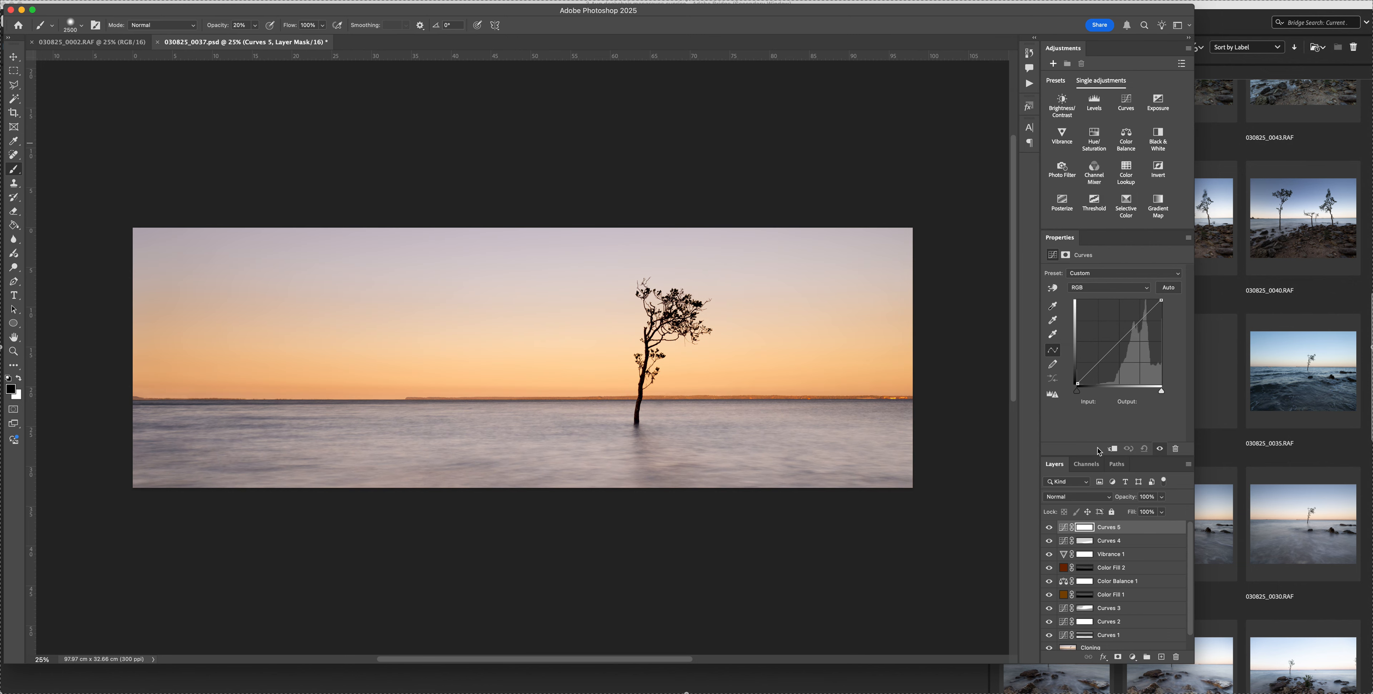
click(1049, 527)
key(BackSpace)
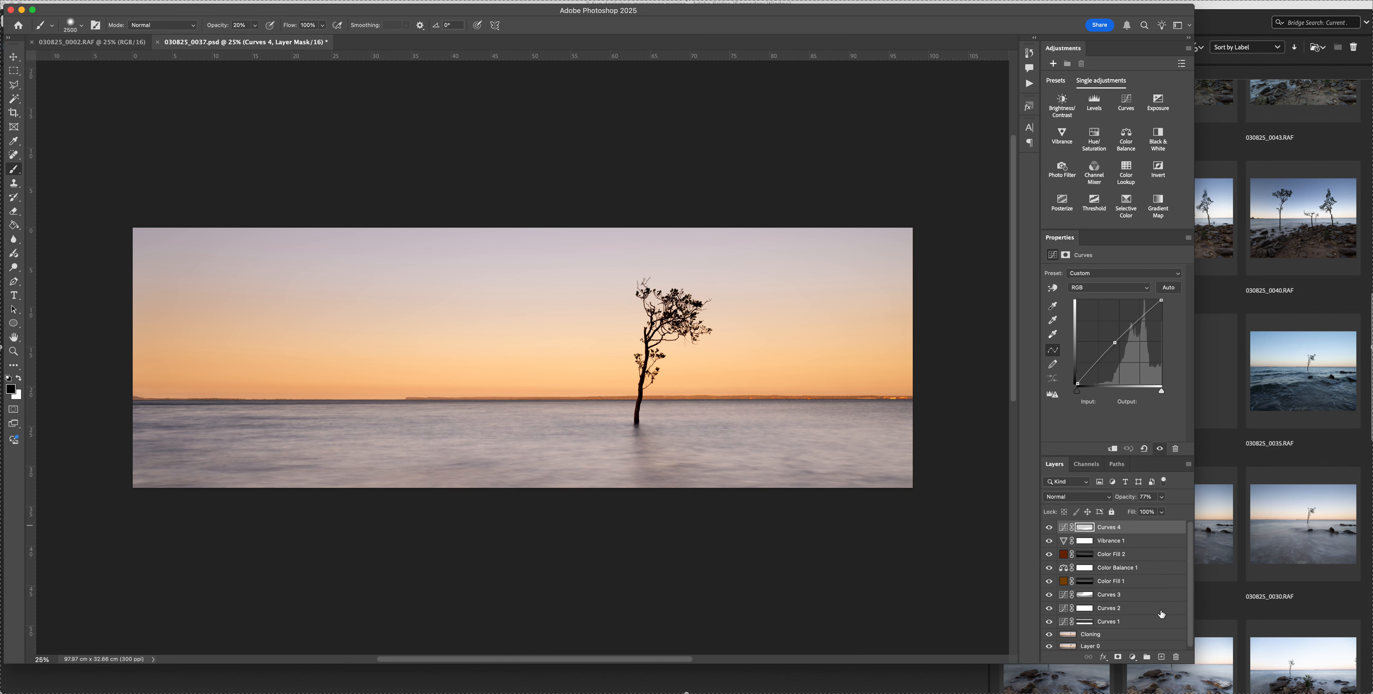
Check the effect of the Curves 2 and Color Fill 1 layers by toggling their visibility, and save the document.
click(1048, 607)
click(1050, 582)
click(1049, 581)
key(cmd+s)
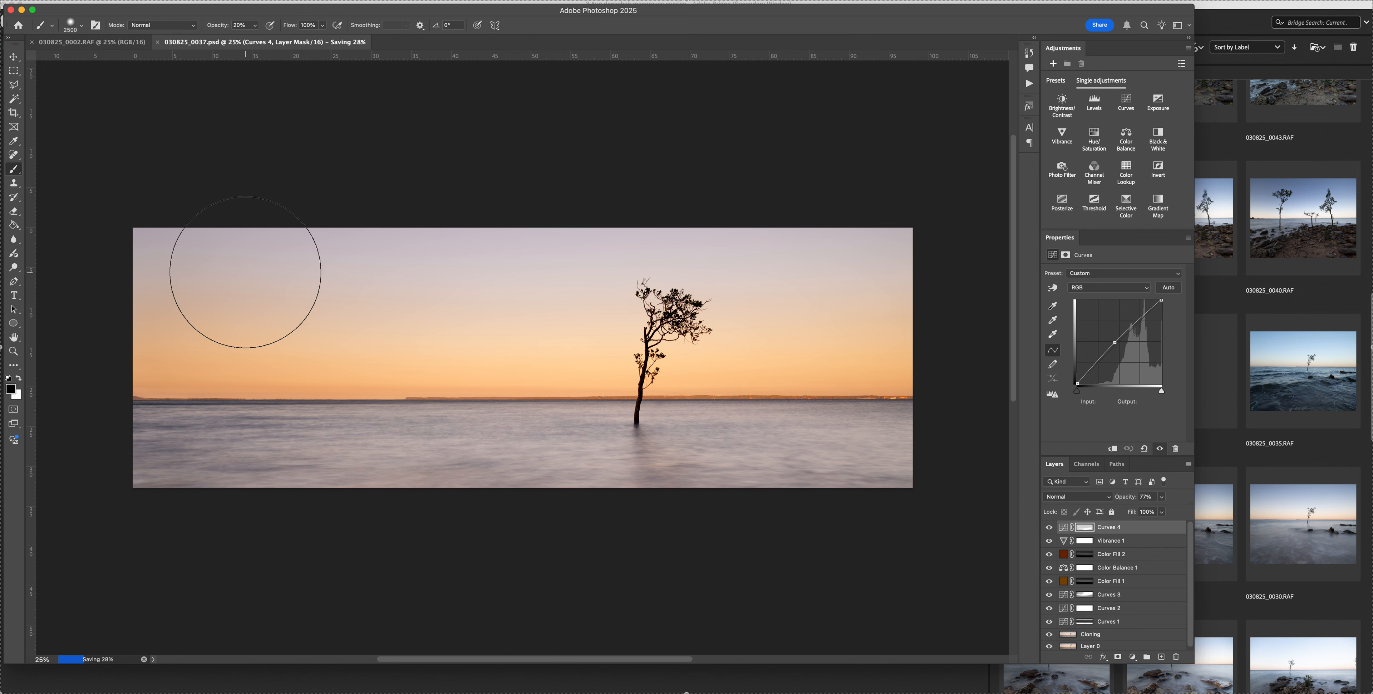
Switch to the 030825_0002.RAF document and duplicate its Background layer.
click(124, 43)
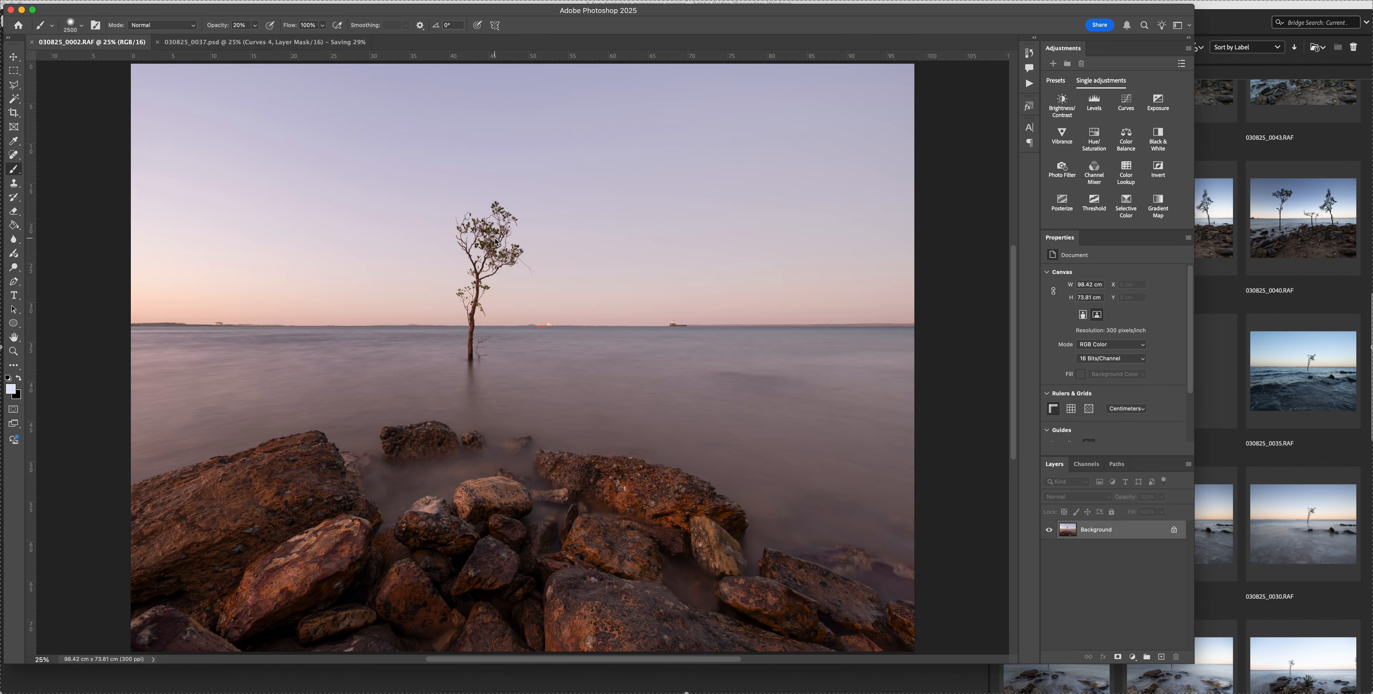
key(super+minus)
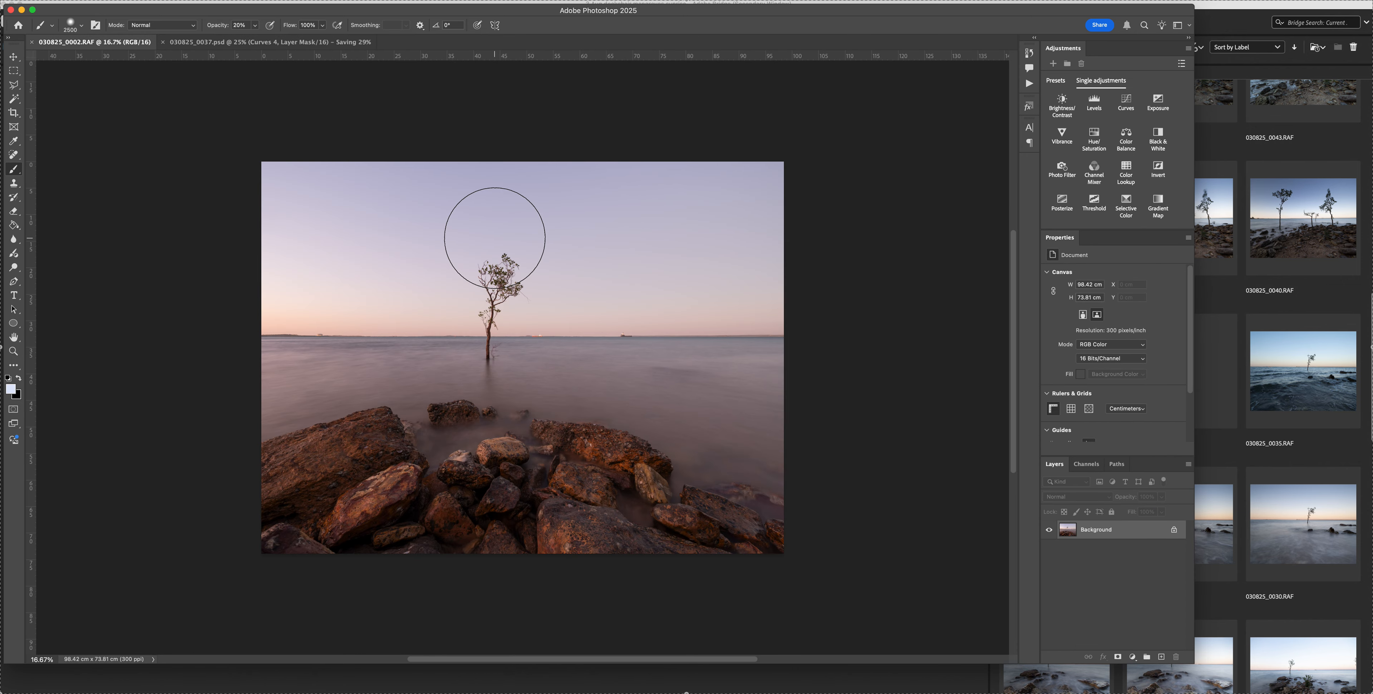
key(super+j)
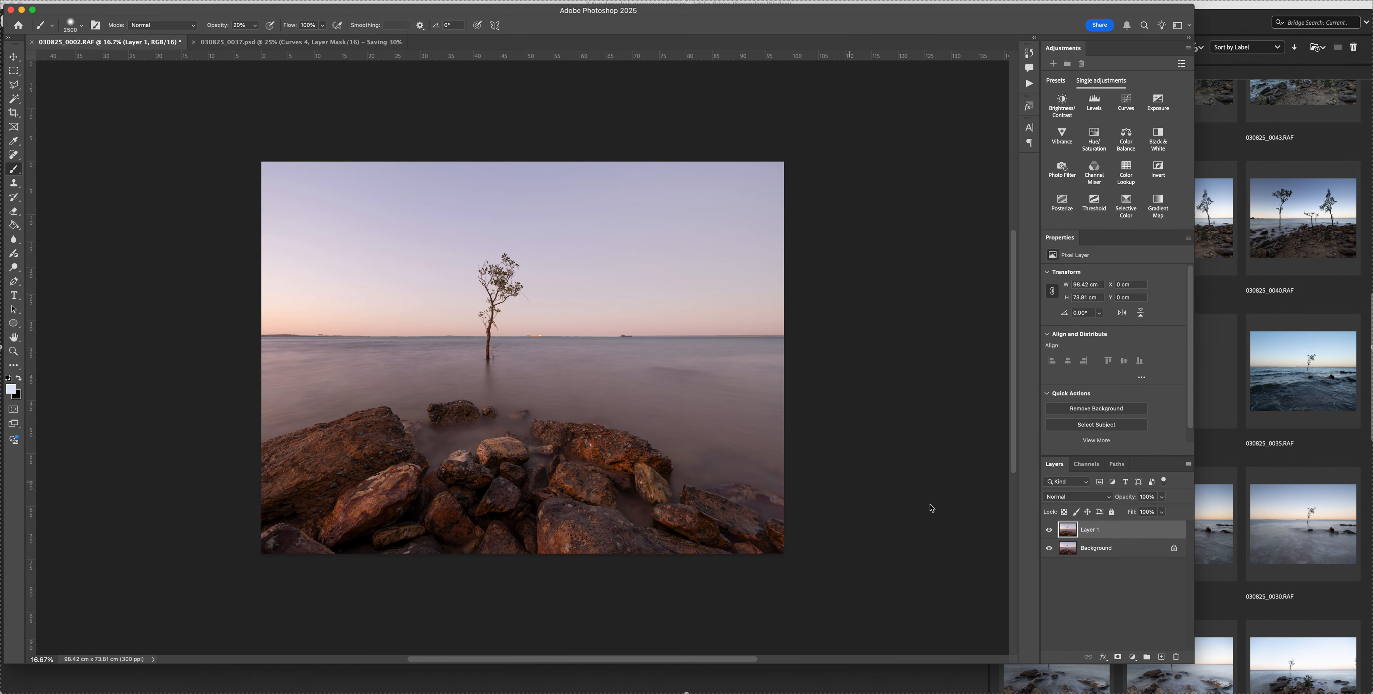
Remove the dark ship from the horizon right of the tree, using the Spot Healing Brush at 200 px.
key(super+1)
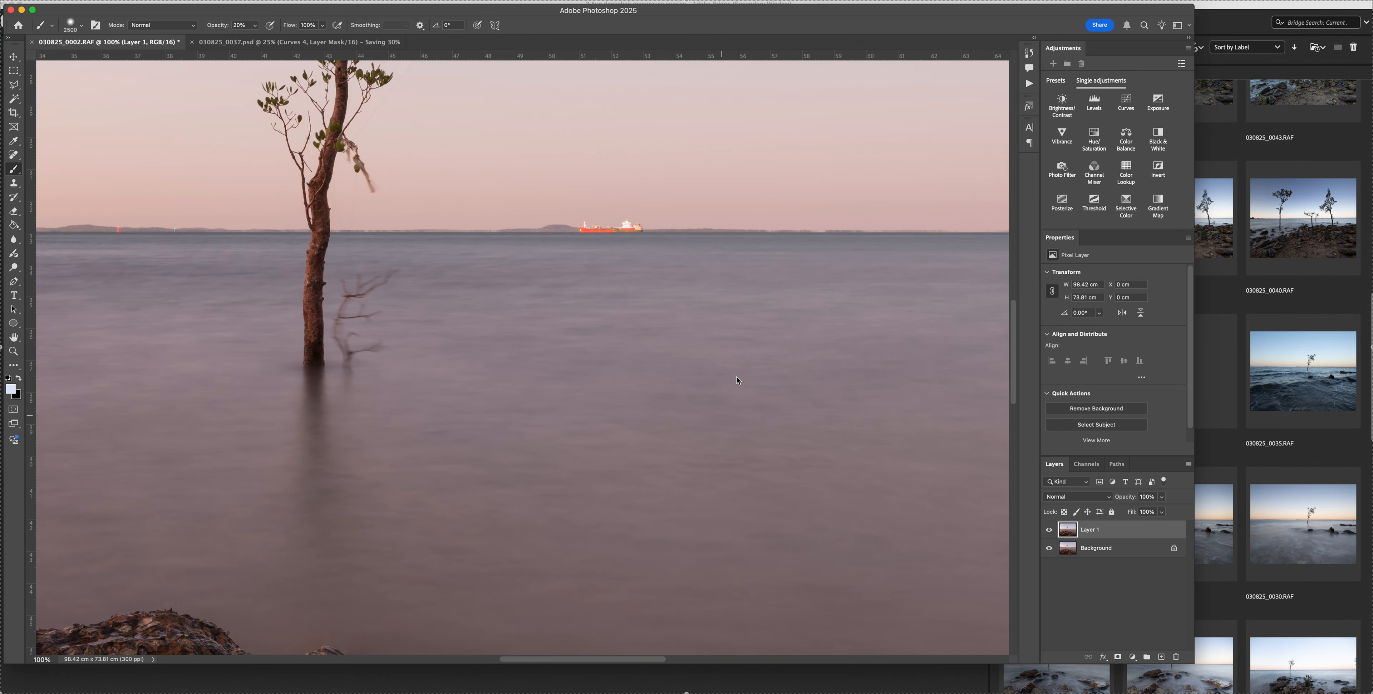
scroll(735, 372, up, 5)
scroll(735, 373, right, 6)
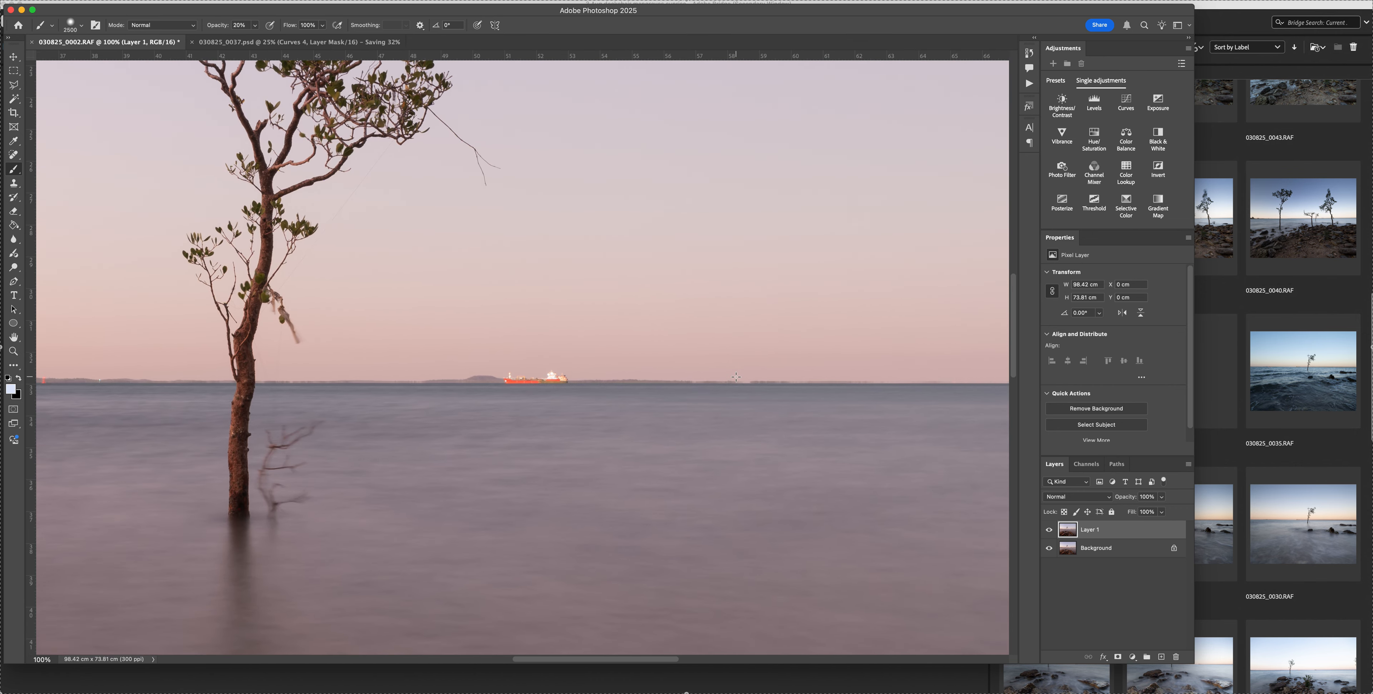
scroll(735, 376, right, 5)
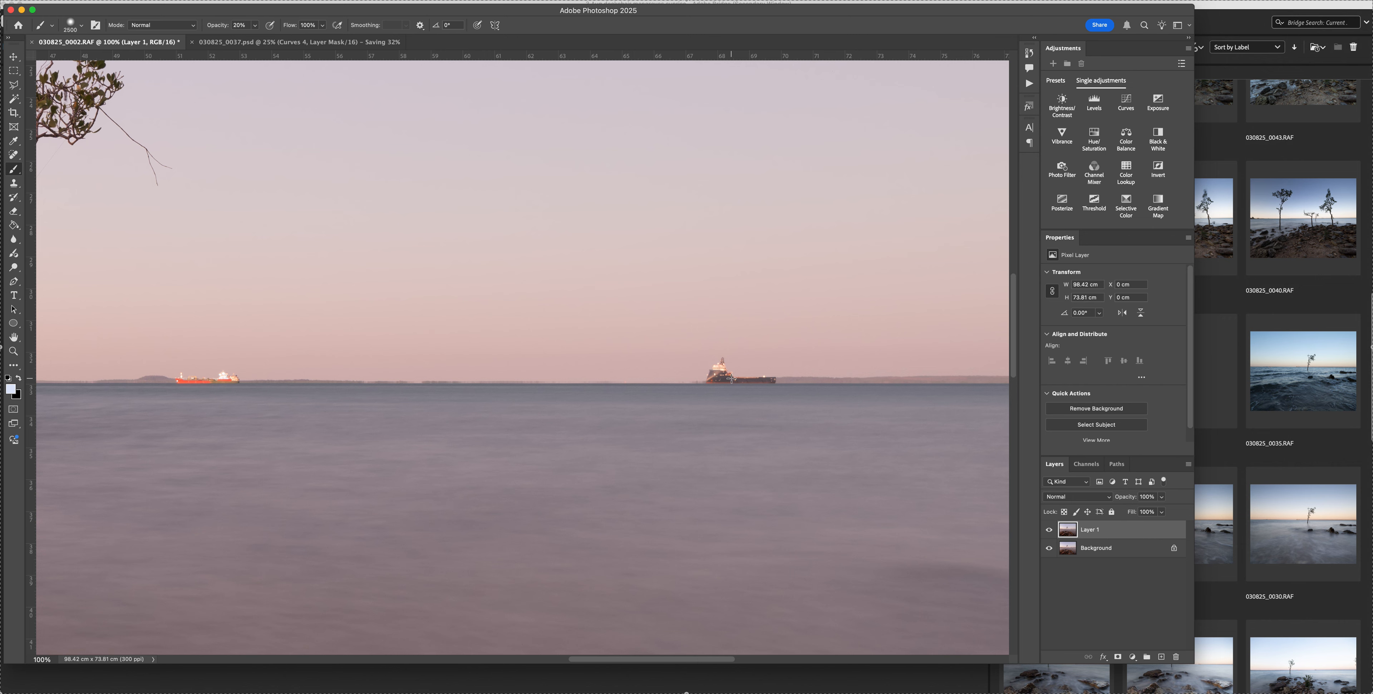
key(super+equal)
key(super+equal)
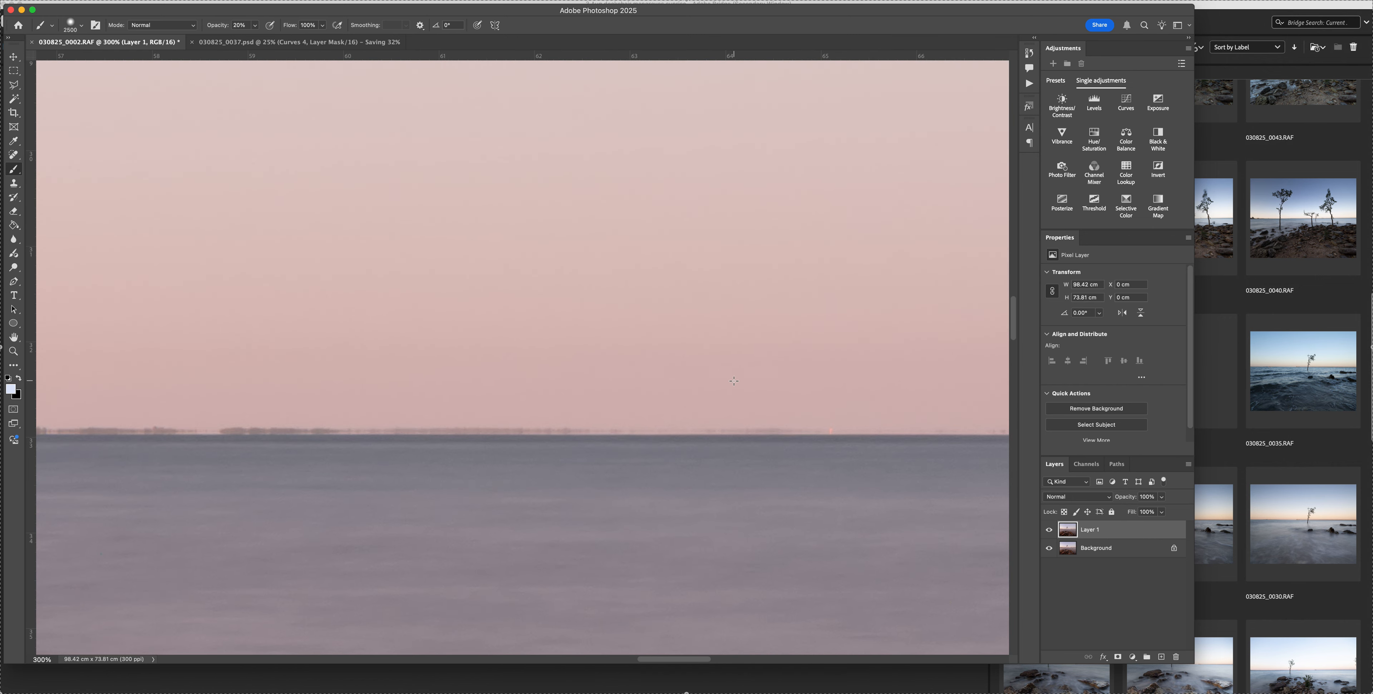
scroll(734, 381, right, 15)
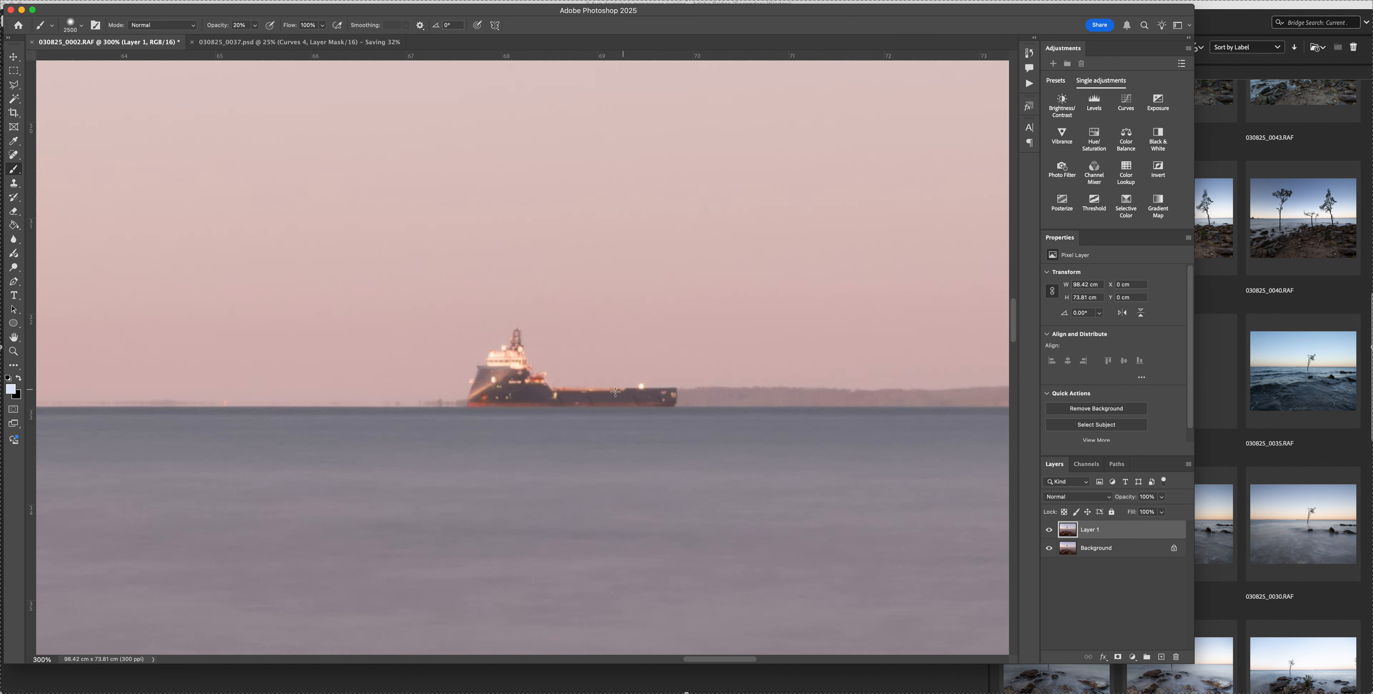
key(j)
key(bracketright)
key(bracketright)
key(bracketright)
key(bracketright)
key(bracketright)
key(bracketright)
key(bracketright)
key(bracketright)
key(bracketright)
key(bracketright)
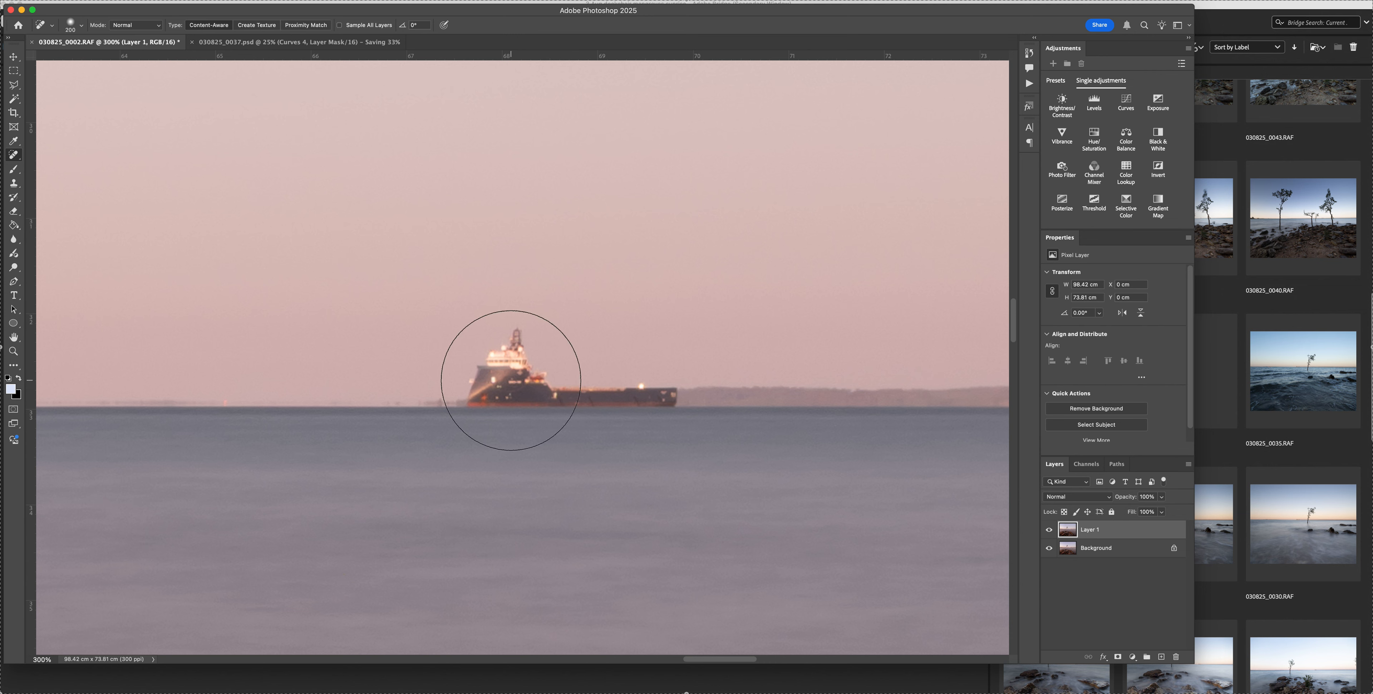
mouse_move(510, 380)
mouse_down()
mouse_move(463, 388)
mouse_move(650, 376)
mouse_up()
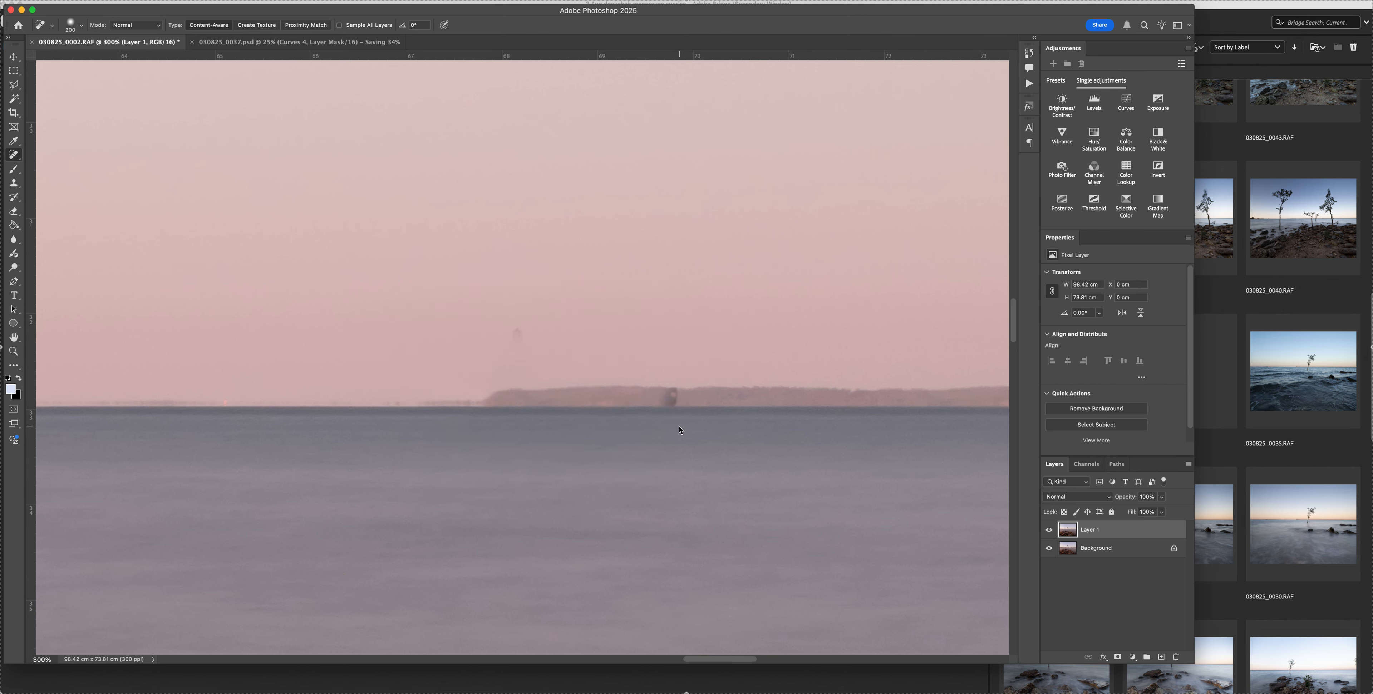
Heal the leftover hull and mast traces where the dark ship stood, using a smaller healing brush.
key(bracketleft)
key(bracketleft)
key(bracketleft)
click(664, 414)
key(bracketleft)
click(514, 336)
Heal the bright building on the headland near the photo's right edge with a 60 px brush.
scroll(456, 424, right, 15)
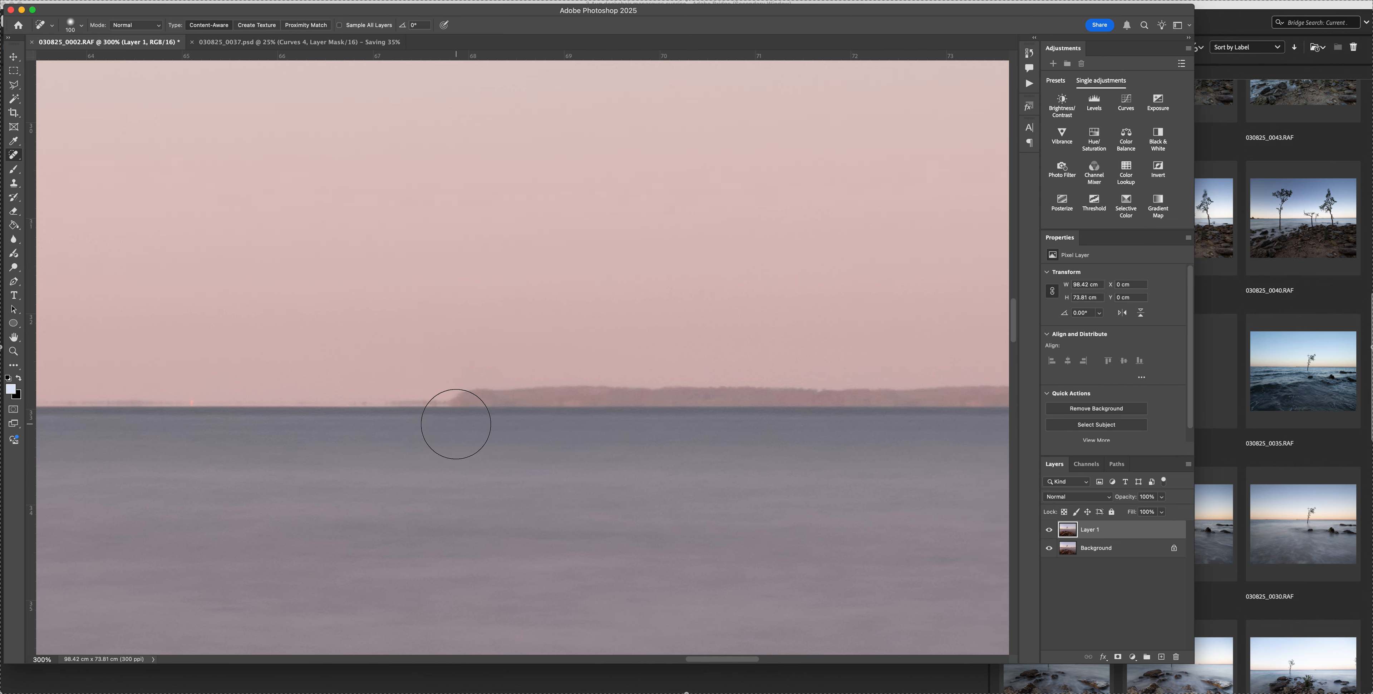
scroll(456, 423, right, 20)
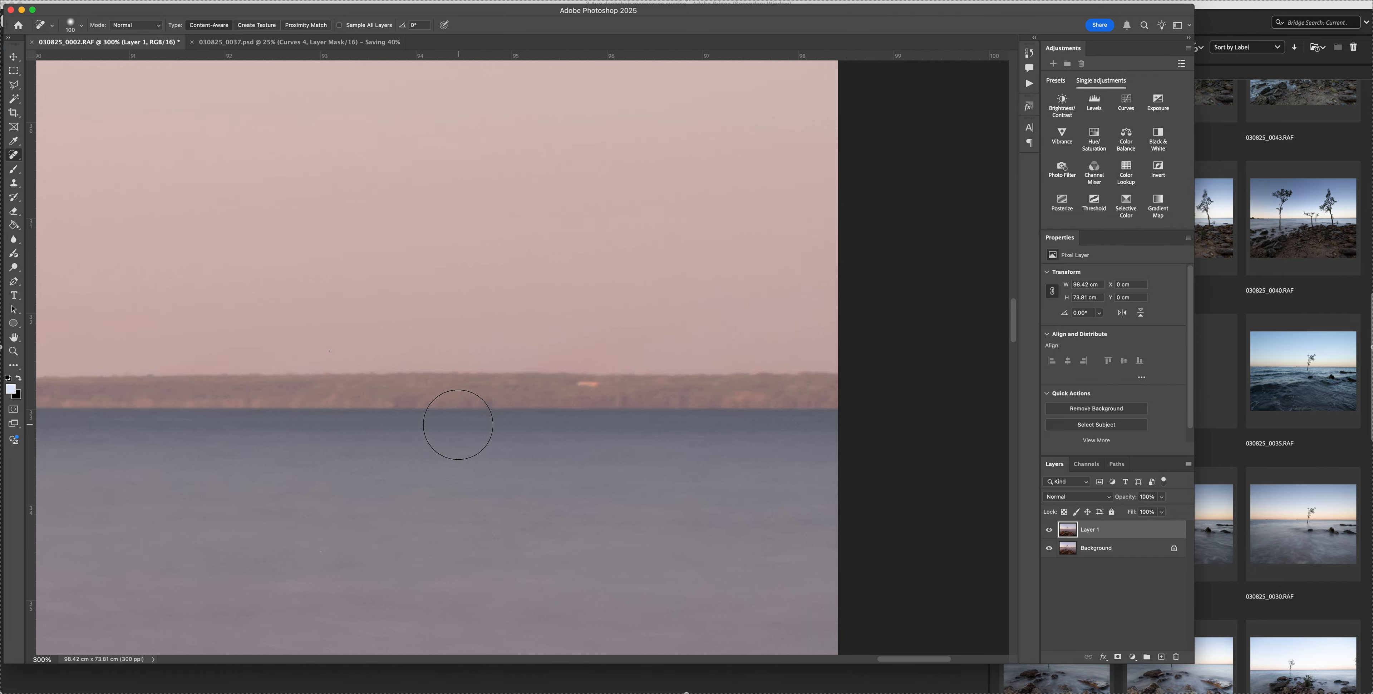
scroll(353, 406, left, 7)
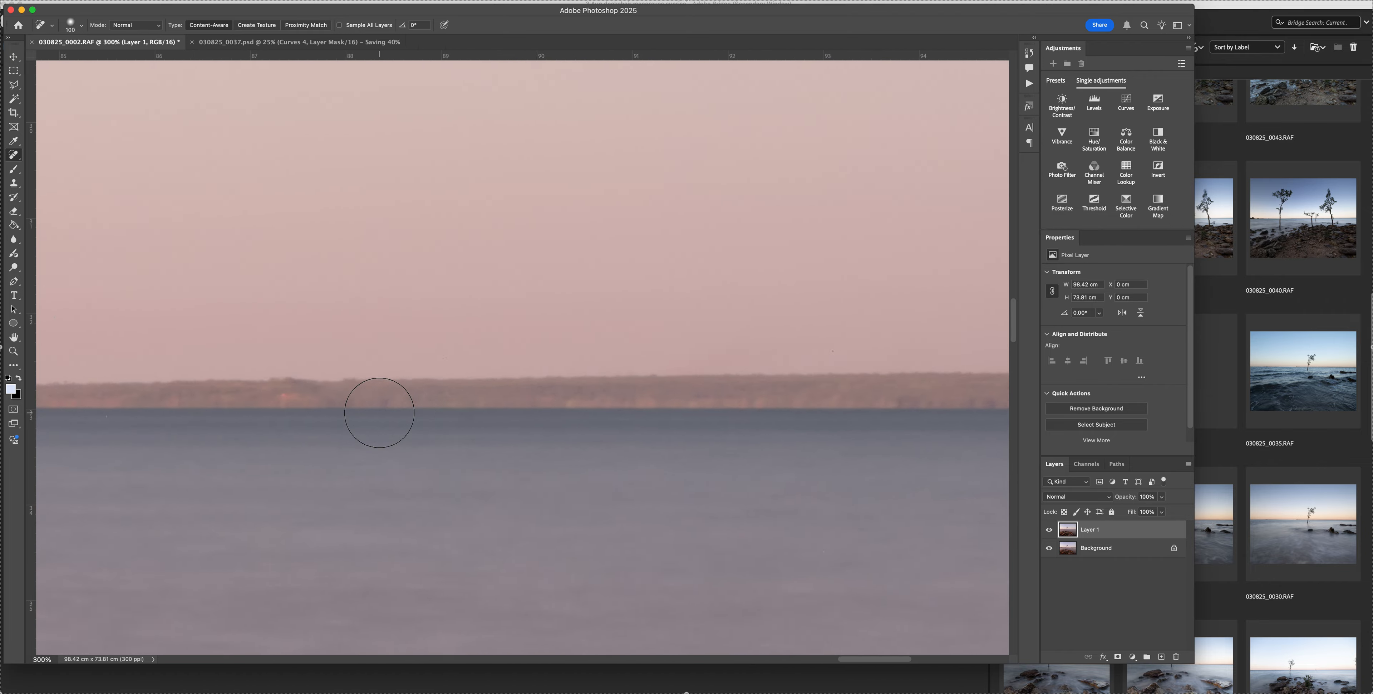
scroll(379, 413, right, 8)
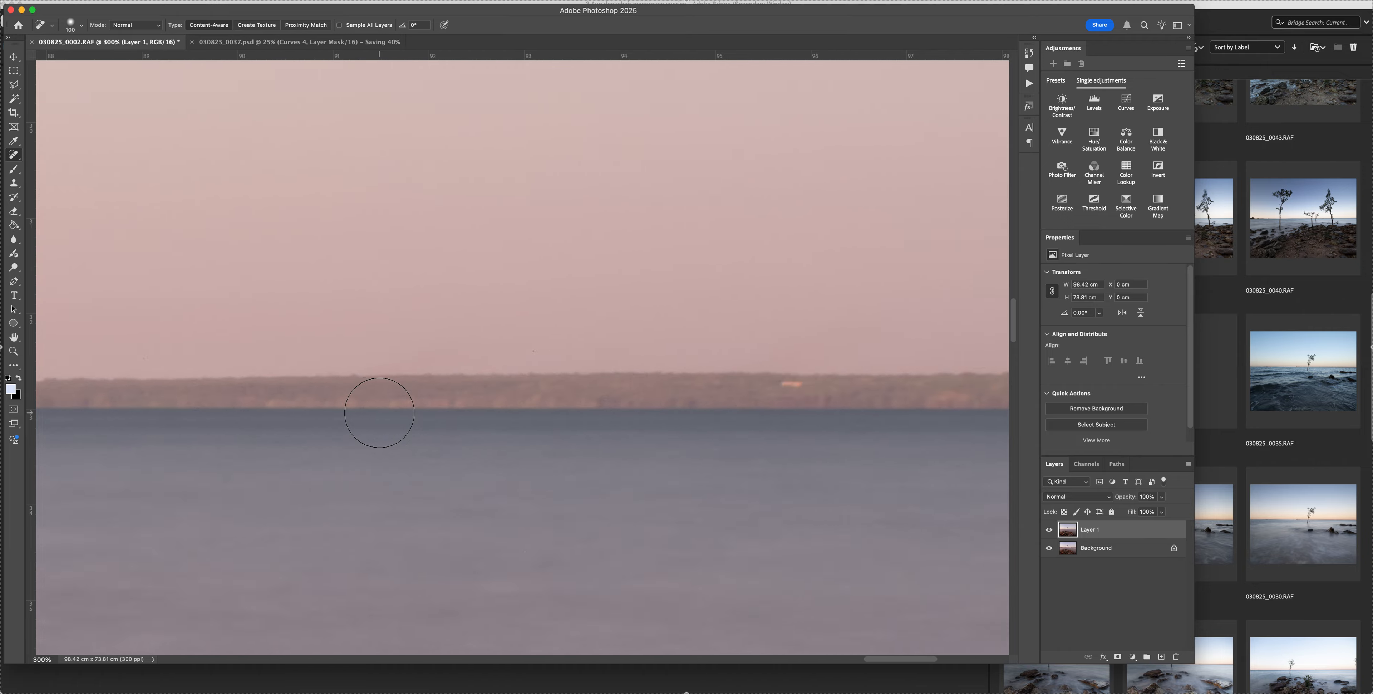
key(bracketleft)
key(bracketleft)
key(bracketleft)
key(bracketleft)
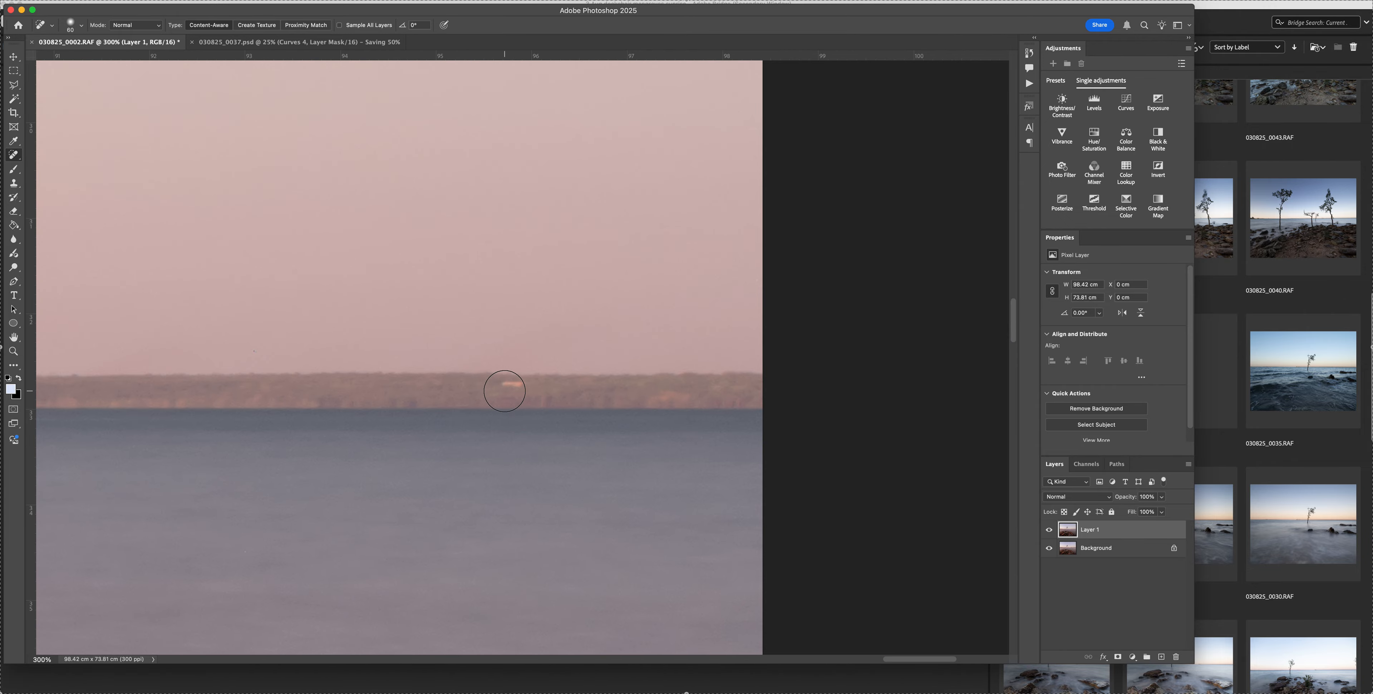
mouse_move(502, 385)
mouse_down()
mouse_move(525, 381)
mouse_move(512, 386)
mouse_up()
Remove the red ship from the horizon beside the small island and heal its leftover traces.
scroll(409, 399, left, 2)
scroll(408, 399, left, 20)
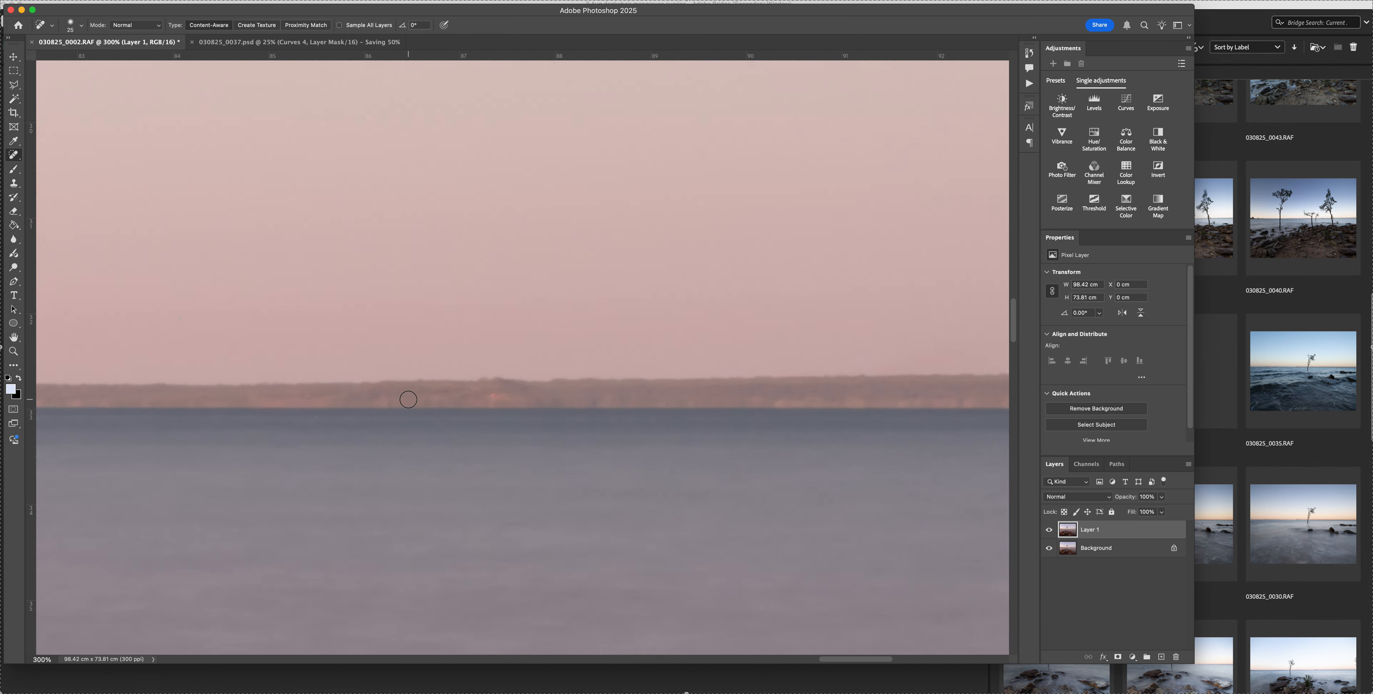
scroll(408, 399, left, 13)
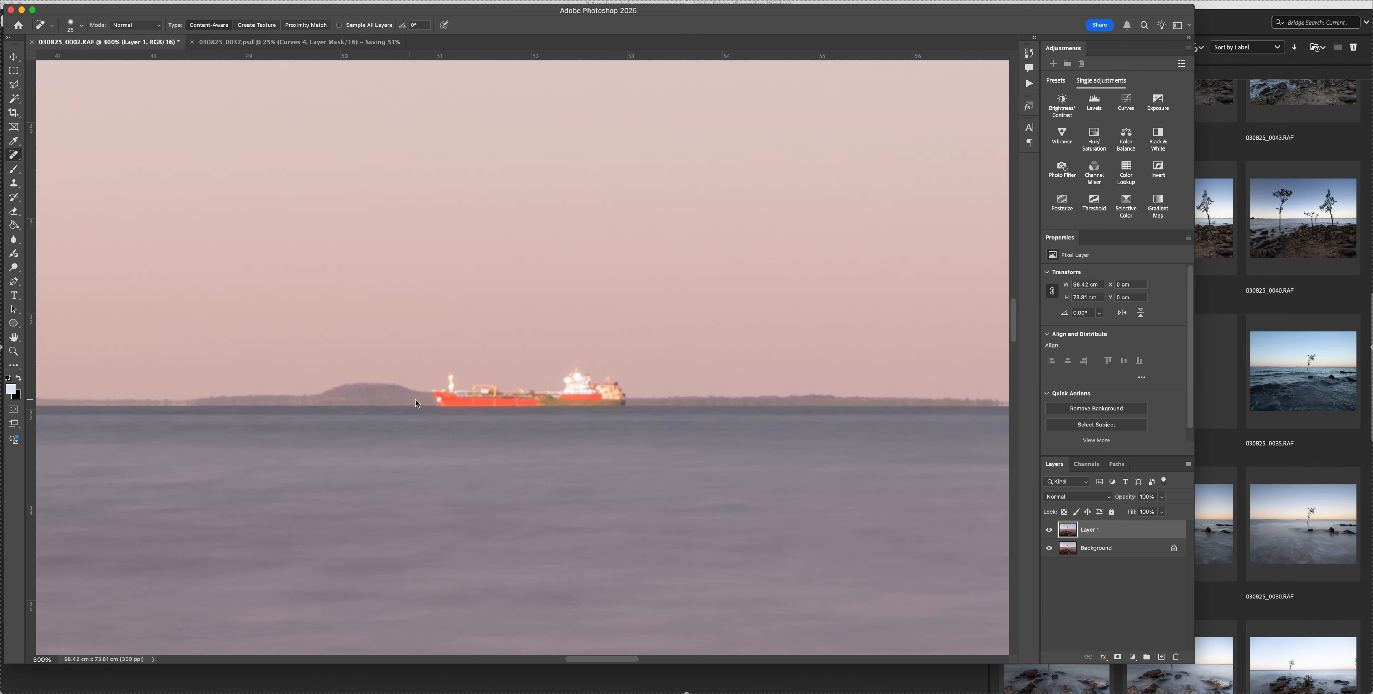
mouse_move(445, 403)
mouse_down()
mouse_move(628, 399)
mouse_move(566, 389)
mouse_move(573, 379)
mouse_move(534, 400)
mouse_move(440, 383)
mouse_up()
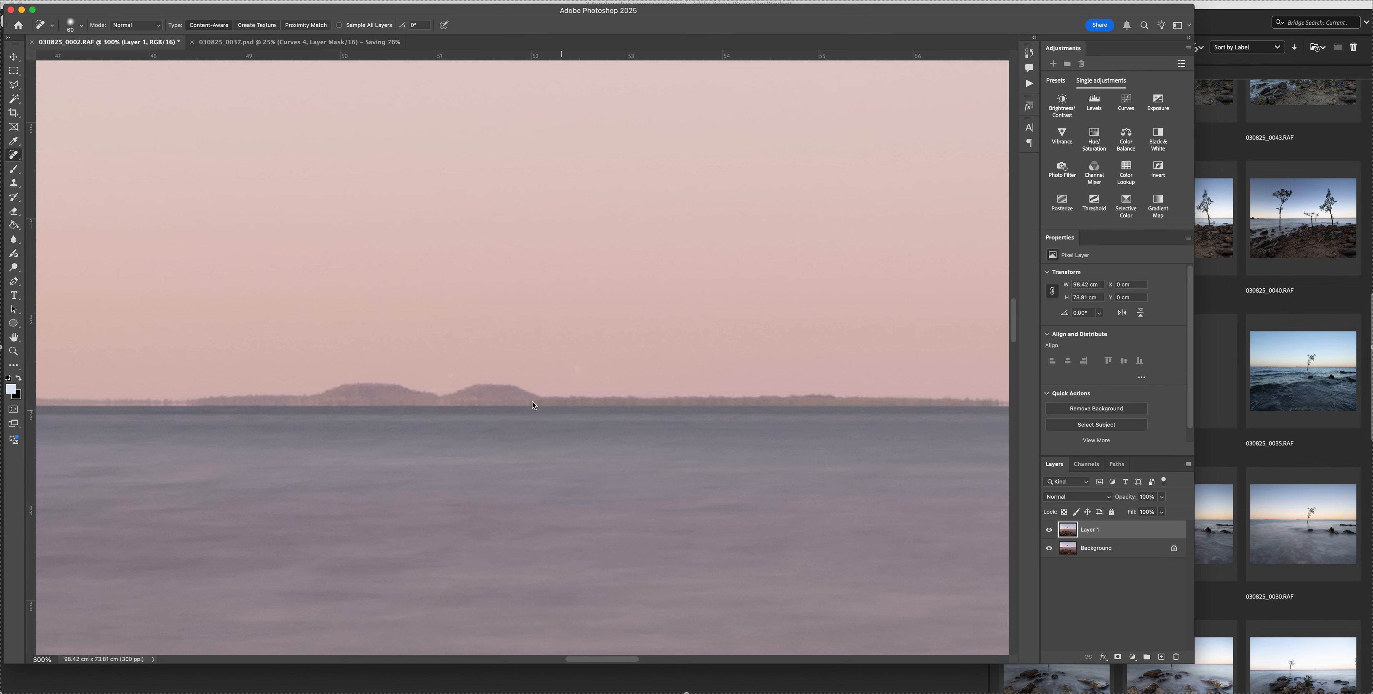
click(448, 379)
click(433, 393)
Heal away the red and white markers on the horizon left of the tree.
scroll(596, 455, left, 15)
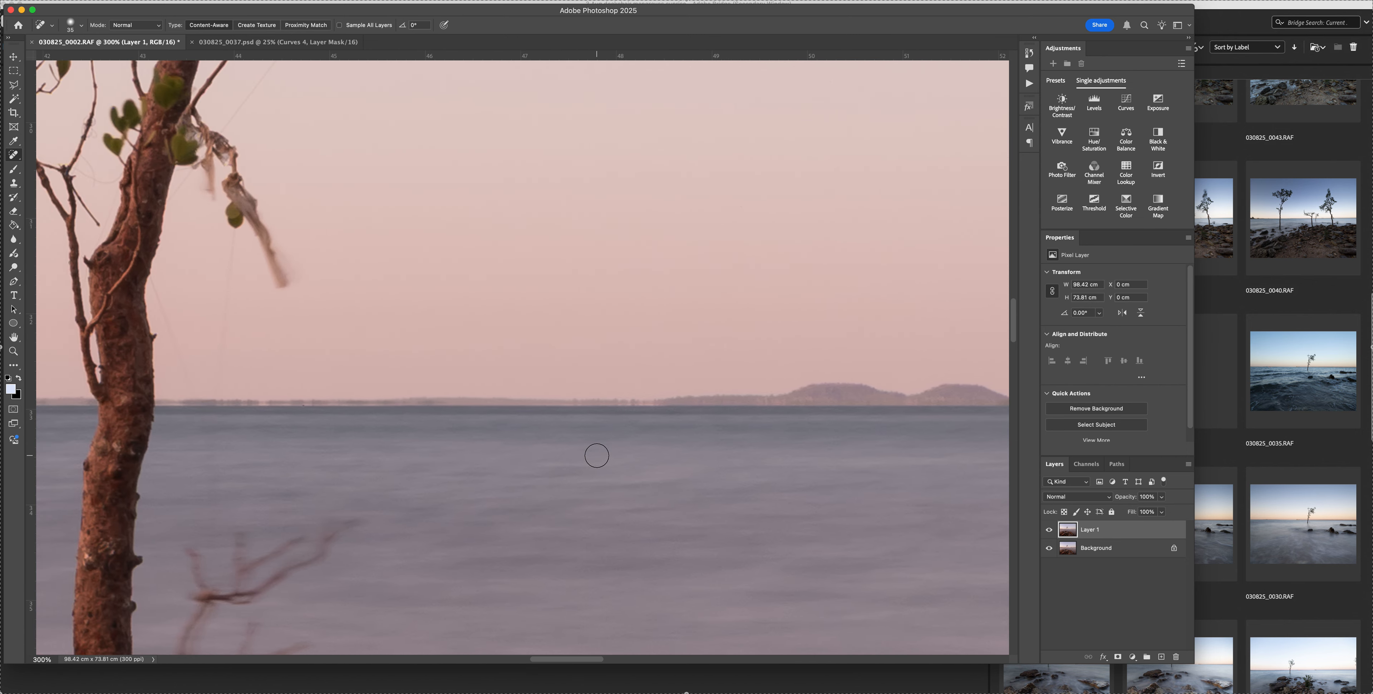
scroll(596, 455, left, 2)
scroll(596, 454, right, 1)
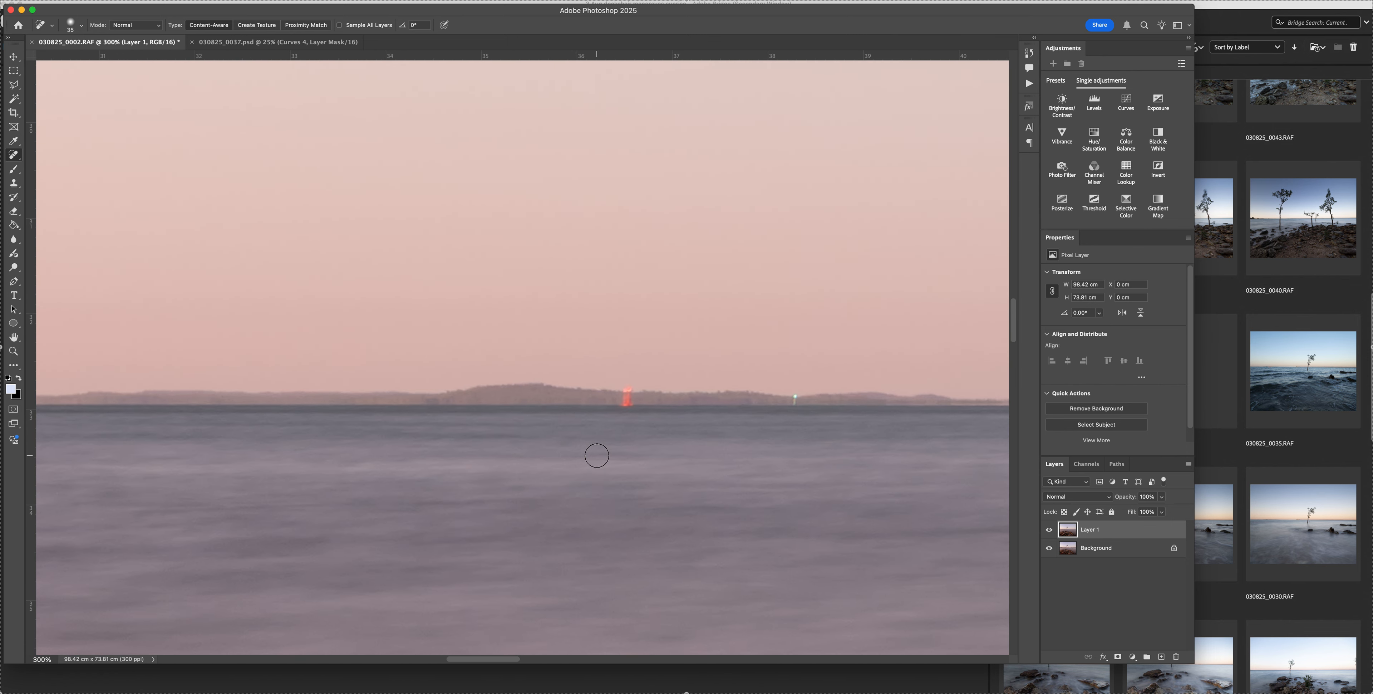
drag(626, 400, 628, 409)
drag(791, 400, 801, 404)
Inspect the left part of the horizon, including the long jetty and the storage tank, for further distractions.
scroll(682, 411, left, 10)
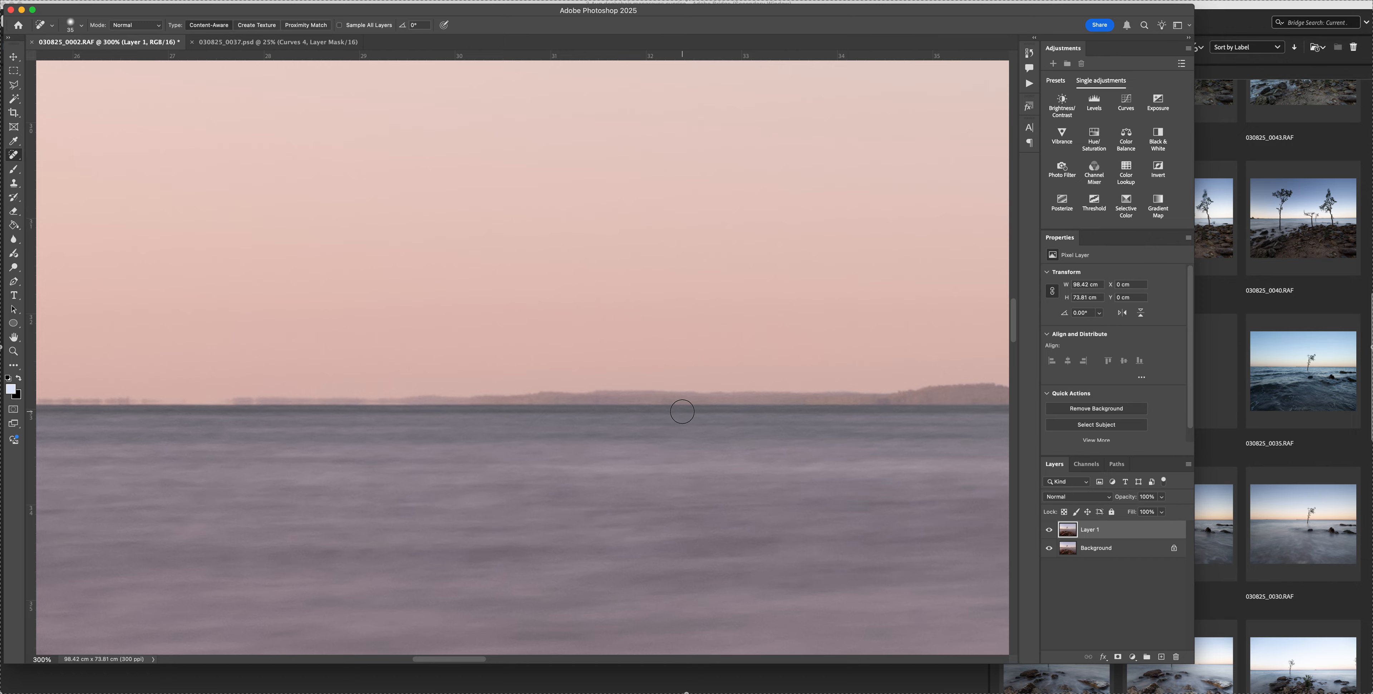
scroll(682, 411, left, 8)
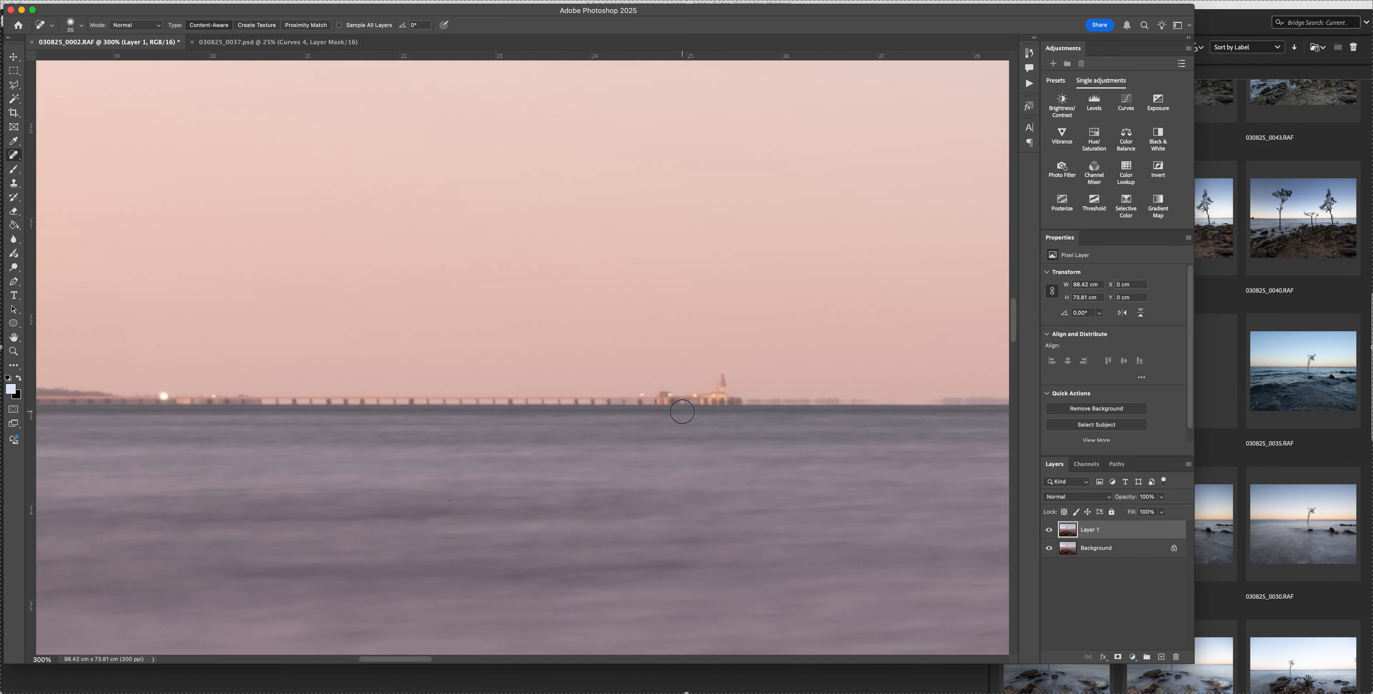
scroll(683, 411, left, 7)
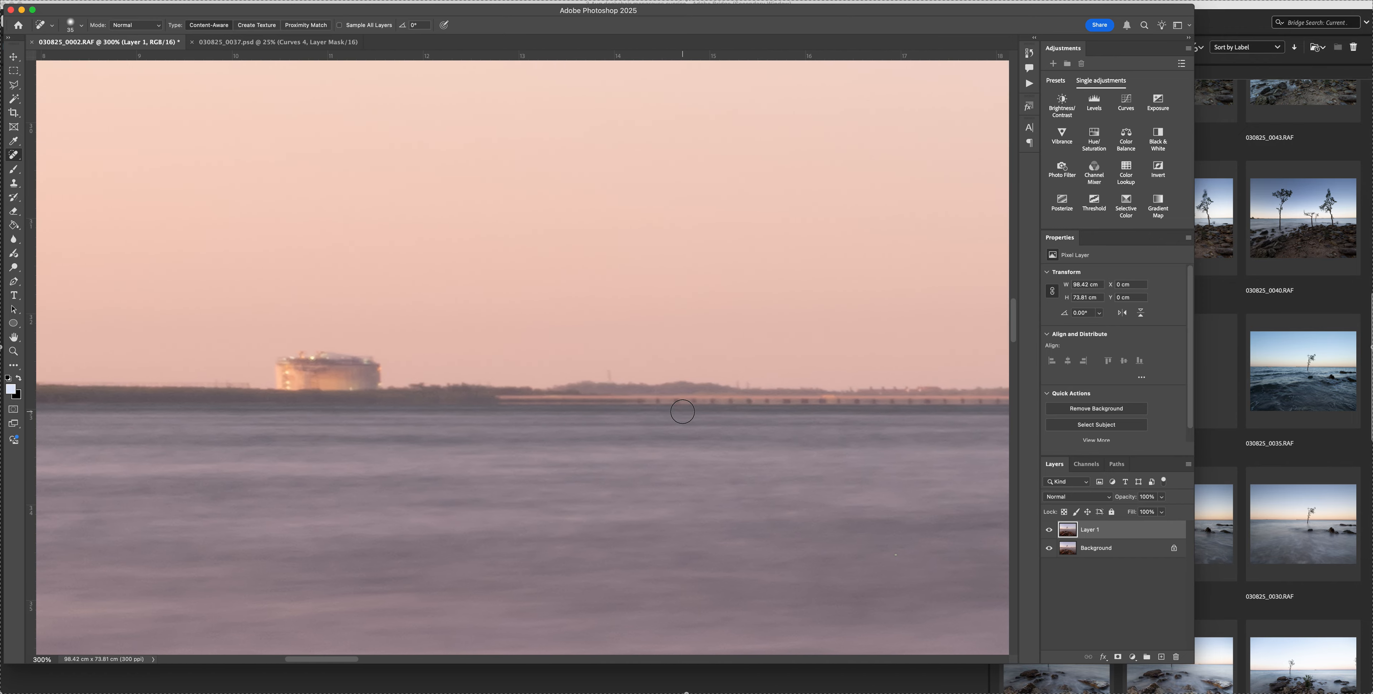
scroll(708, 417, left, 5)
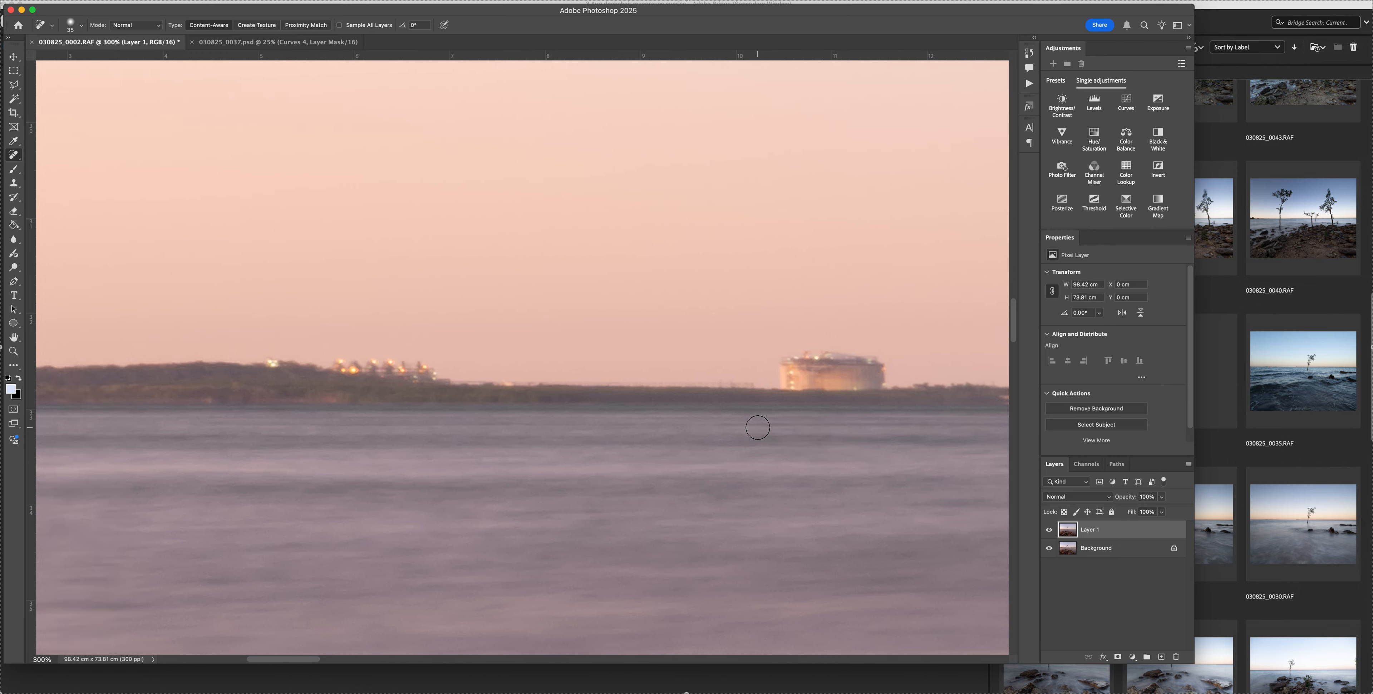
scroll(757, 428, right, 10)
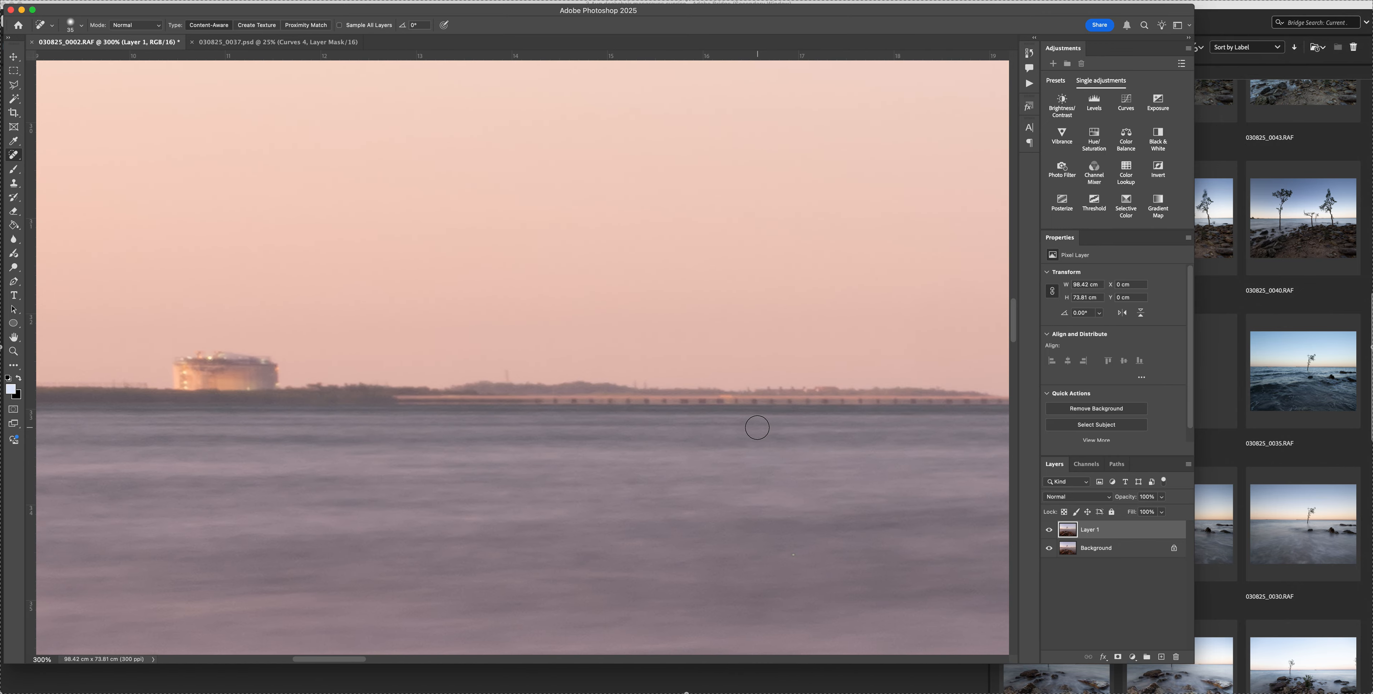
scroll(756, 427, right, 8)
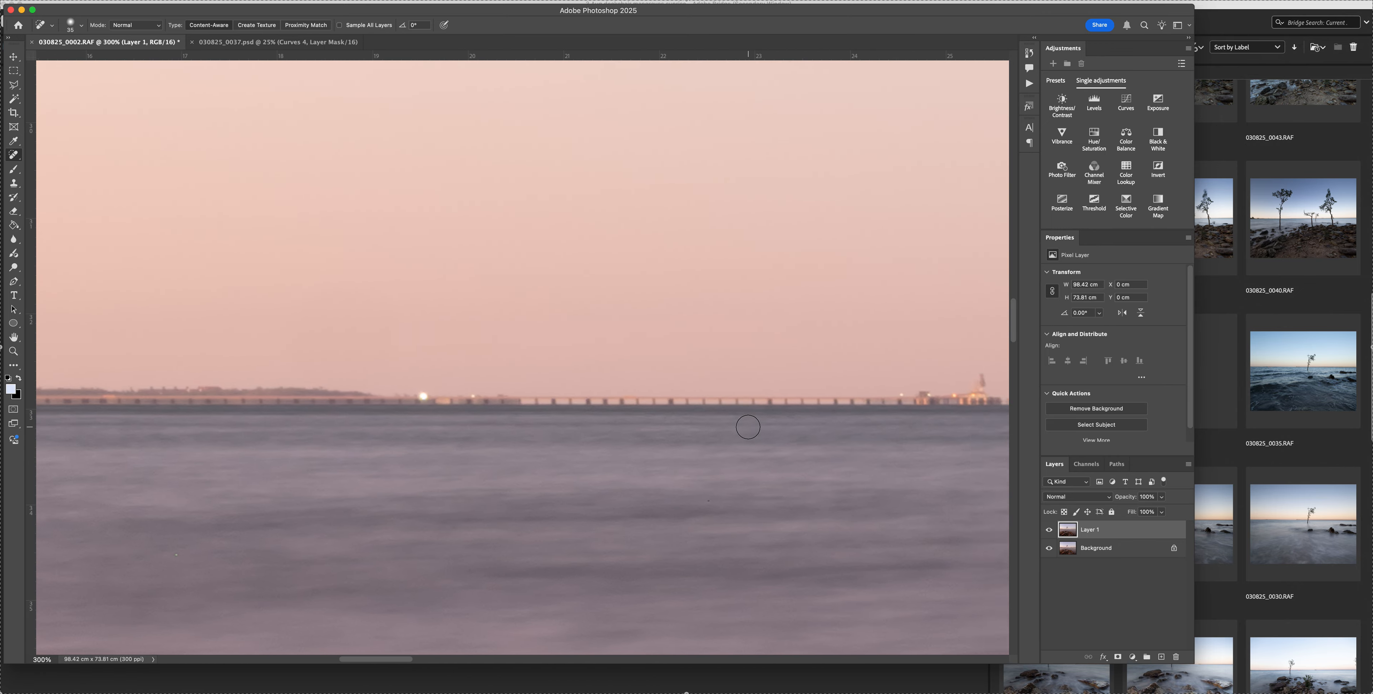
scroll(748, 427, right, 10)
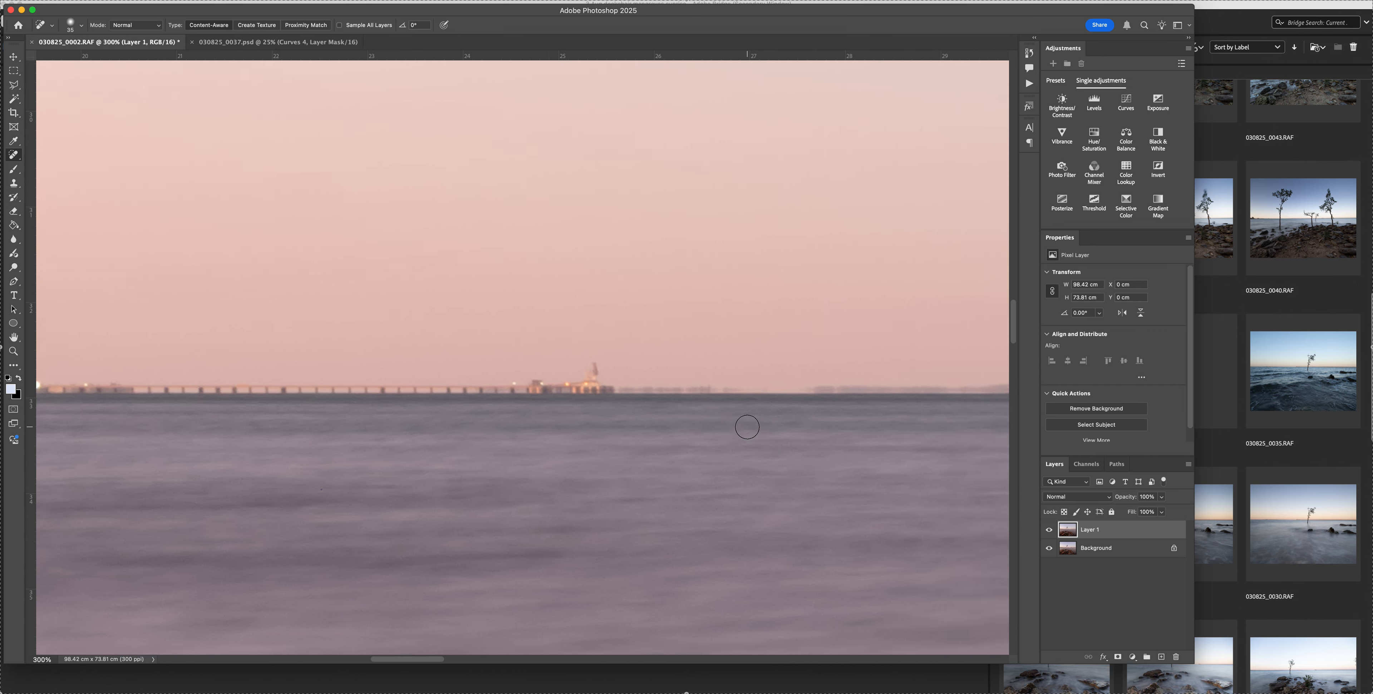
Remove the lower part of the blurred branch in the water right of the trunk with an enlarged healing brush.
scroll(747, 427, down, 3)
scroll(748, 427, right, 9)
scroll(747, 428, down, 4)
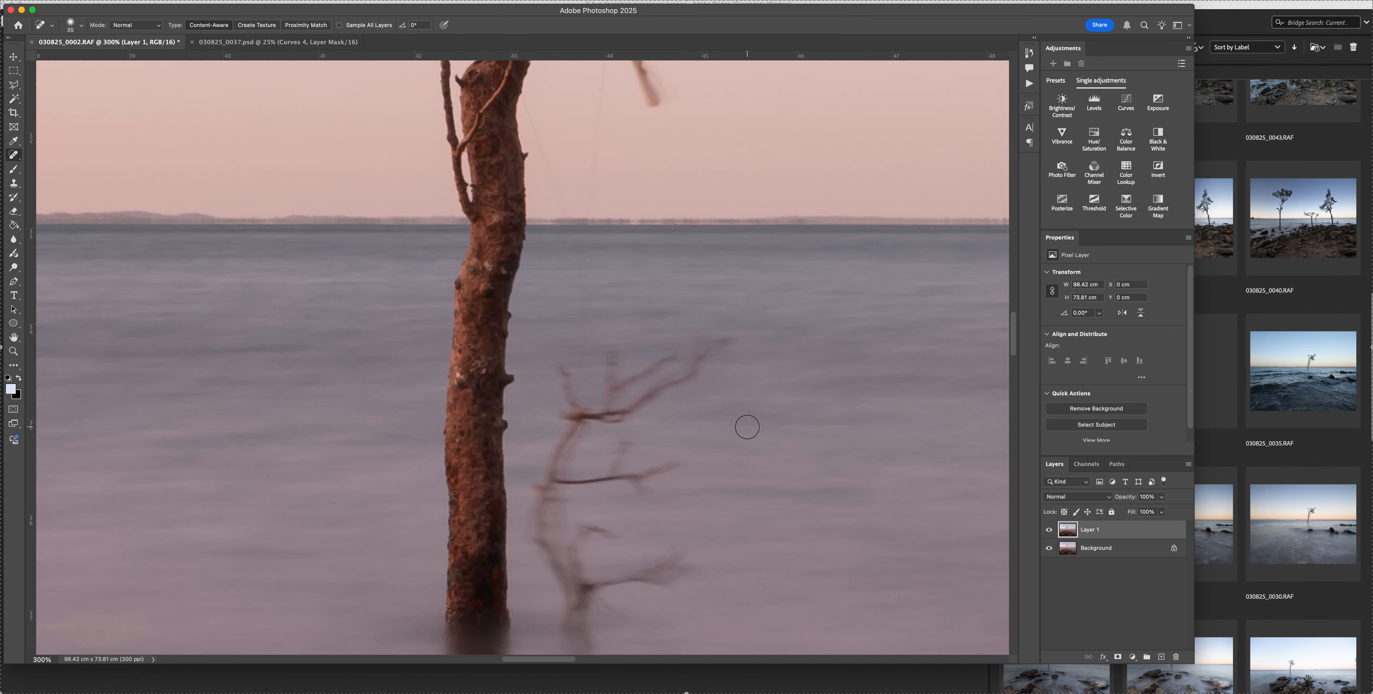
scroll(748, 431, right, 1)
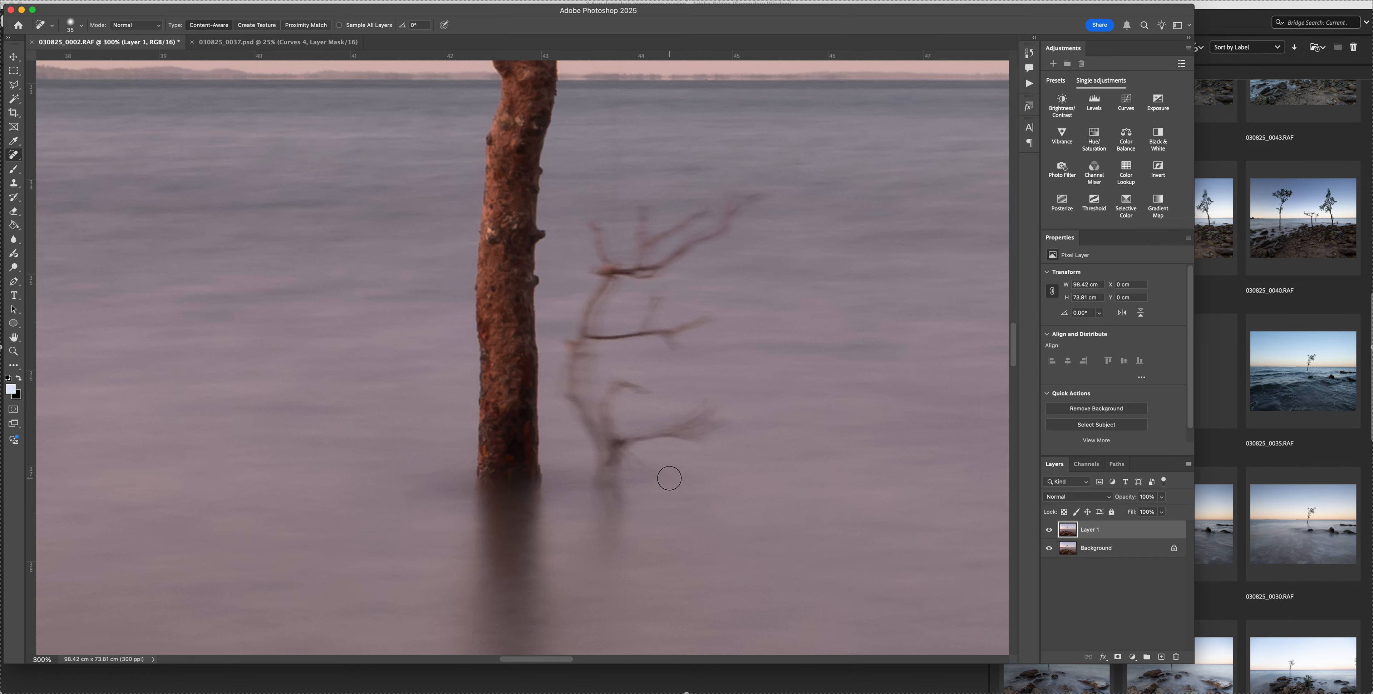
scroll(669, 478, down, 3)
key(bracketright)
key(bracketright)
key(bracketright)
key(bracketright)
key(bracketright)
mouse_move(616, 416)
mouse_down()
mouse_move(612, 313)
mouse_move(714, 299)
mouse_up()
scroll(714, 301, up, 1)
click(654, 368)
mouse_move(605, 382)
mouse_down()
mouse_move(582, 413)
mouse_move(639, 482)
mouse_move(668, 485)
mouse_up()
scroll(650, 388, up, 6)
click(641, 440)
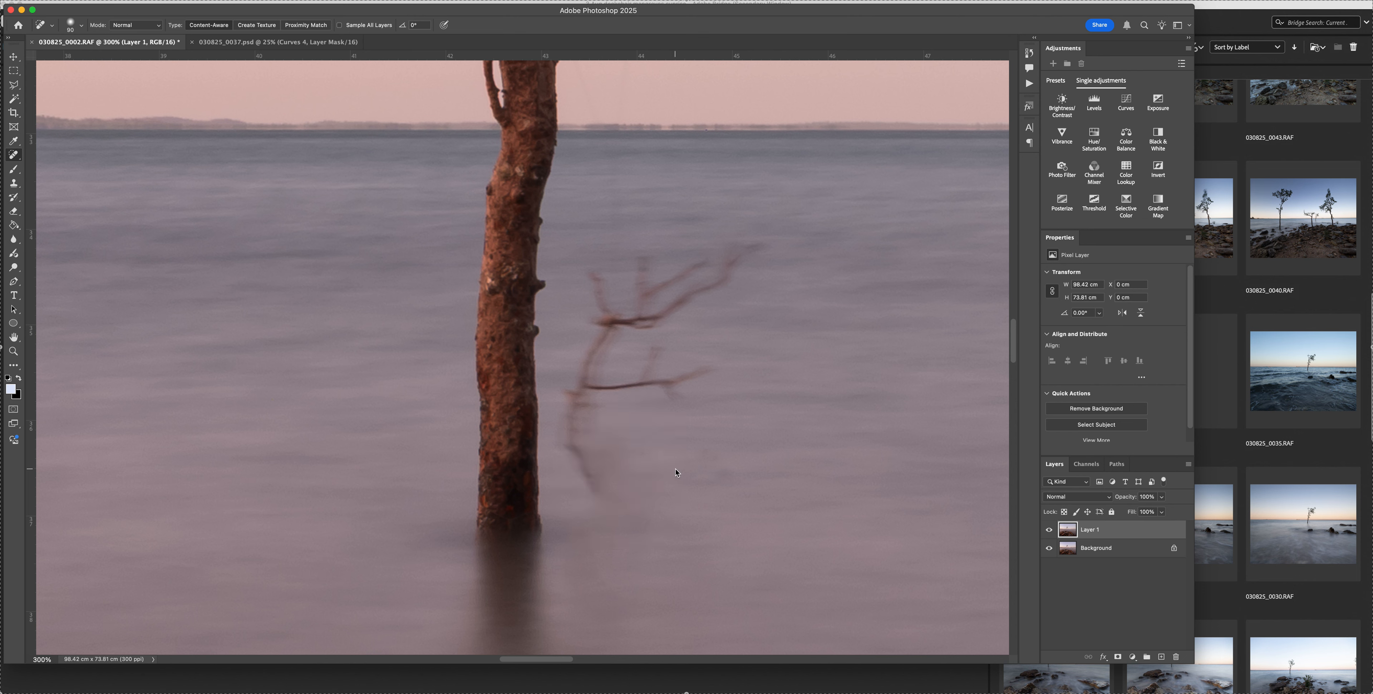
Heal away the remaining upper twigs of the branch right of the trunk with a smaller brush.
key(bracketleft)
key(bracketleft)
mouse_move(610, 500)
mouse_down()
mouse_move(575, 443)
mouse_move(584, 380)
mouse_move(573, 398)
mouse_move(720, 365)
mouse_move(677, 395)
mouse_move(657, 387)
mouse_move(659, 354)
mouse_move(592, 375)
mouse_move(612, 323)
mouse_move(597, 315)
mouse_move(614, 306)
mouse_move(595, 268)
mouse_move(585, 286)
mouse_move(598, 310)
mouse_move(647, 320)
mouse_move(720, 283)
mouse_move(755, 246)
mouse_move(633, 299)
mouse_move(647, 248)
mouse_move(645, 306)
mouse_move(671, 307)
mouse_move(698, 282)
mouse_up()
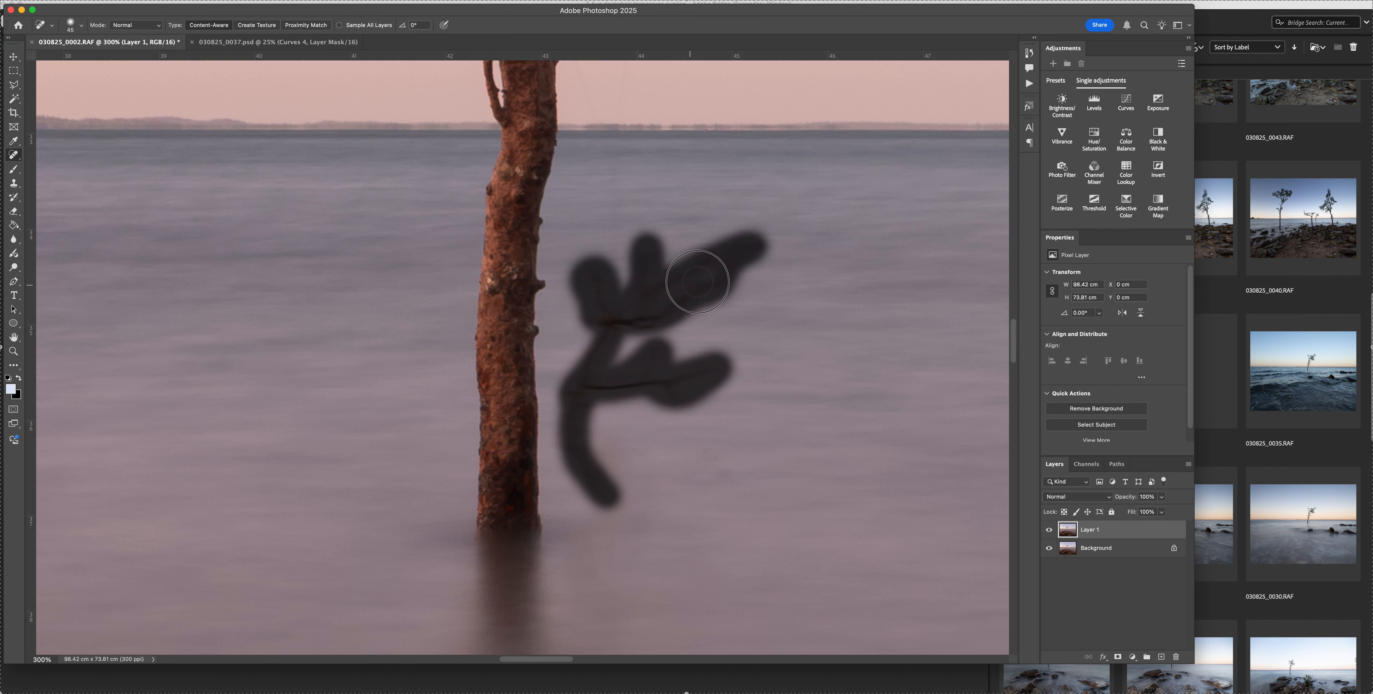
mouse_move(605, 356)
mouse_down()
mouse_move(586, 341)
mouse_move(595, 373)
mouse_move(648, 319)
mouse_up()
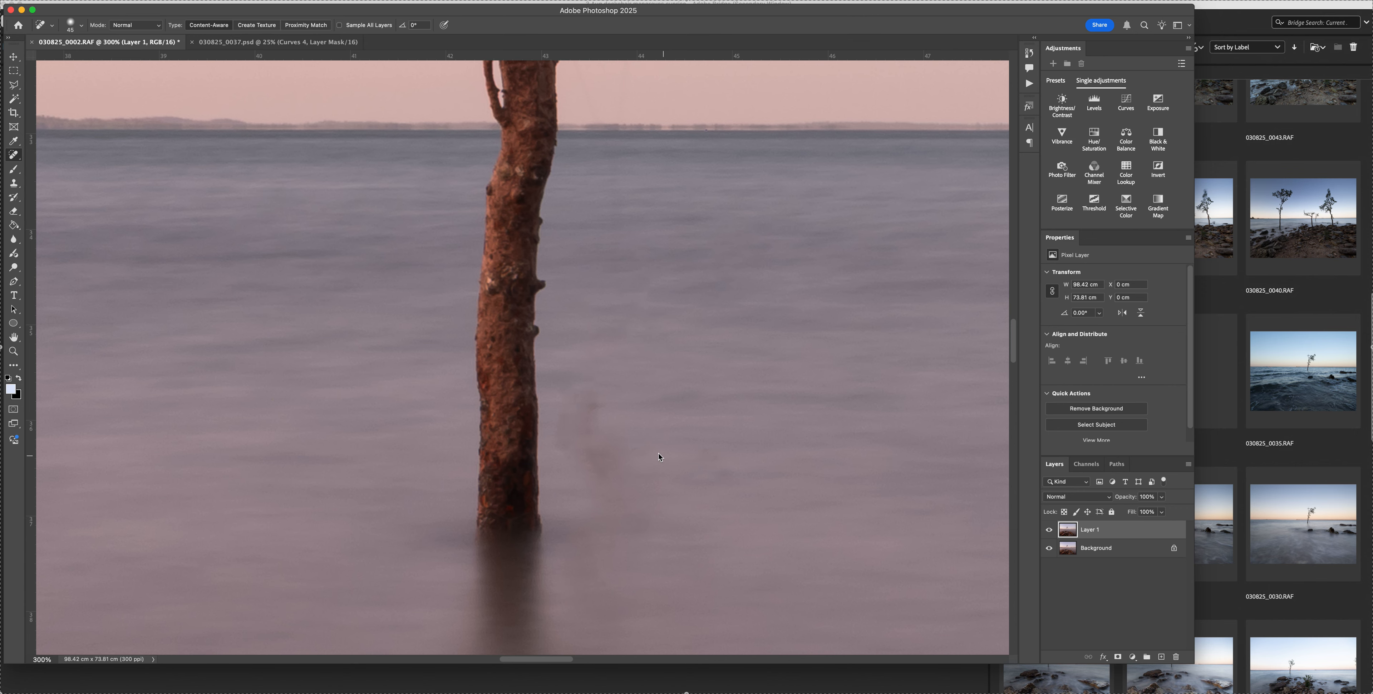
Heal the brownish smudges left in the water where the branch was, using an 80 px brush.
scroll(604, 415, right, 2)
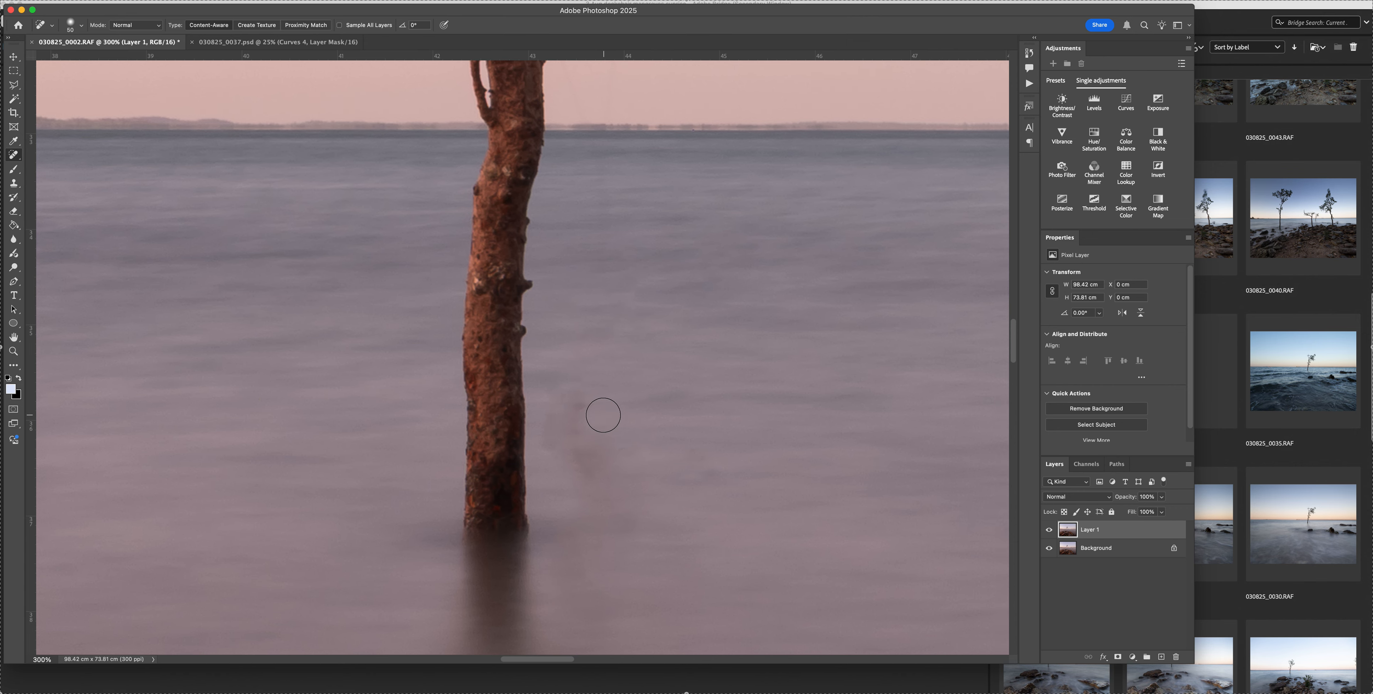
key(bracketright)
key(bracketright)
key(bracketright)
mouse_move(579, 403)
mouse_down()
mouse_move(574, 438)
mouse_move(620, 493)
mouse_move(577, 478)
mouse_move(575, 448)
mouse_move(619, 487)
mouse_up()
drag(546, 414, 548, 431)
Clone clean water over the remaining smudge beside the trunk's reflection, using the Clone Stamp at 175 px and 40% flow.
scroll(768, 449, down, 3)
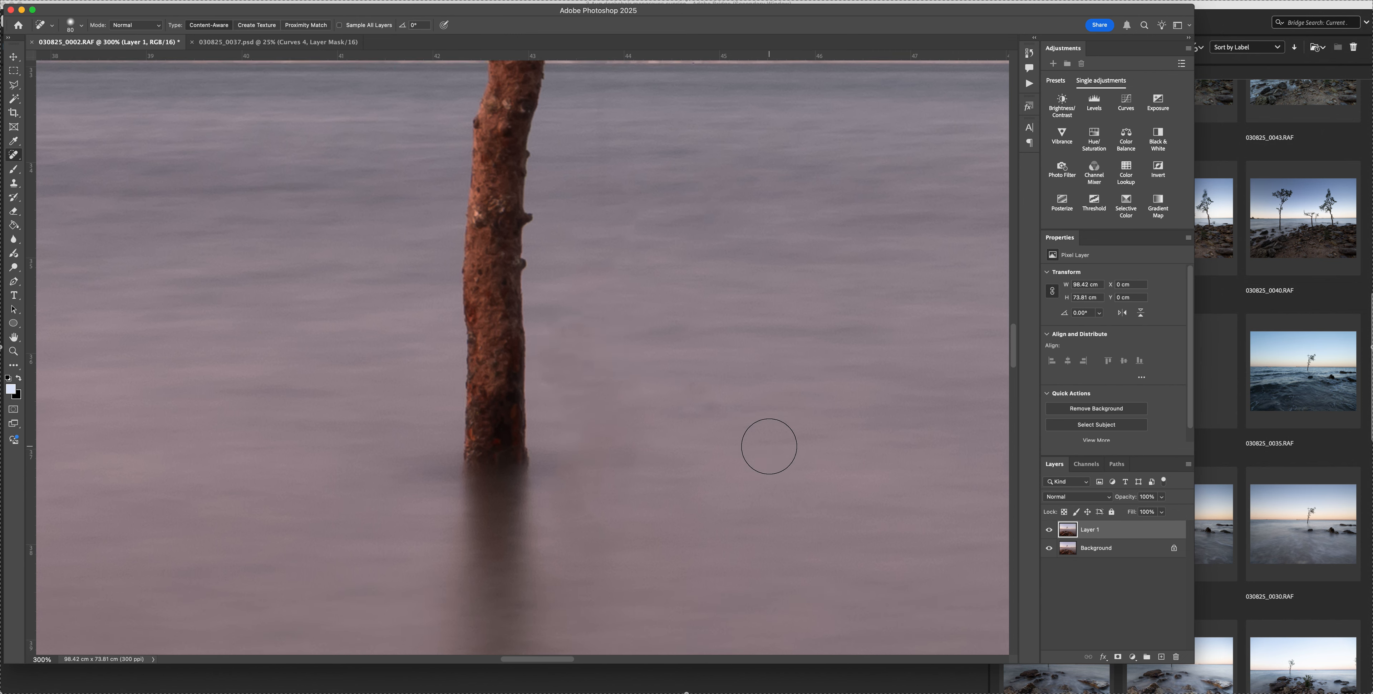
key(s)
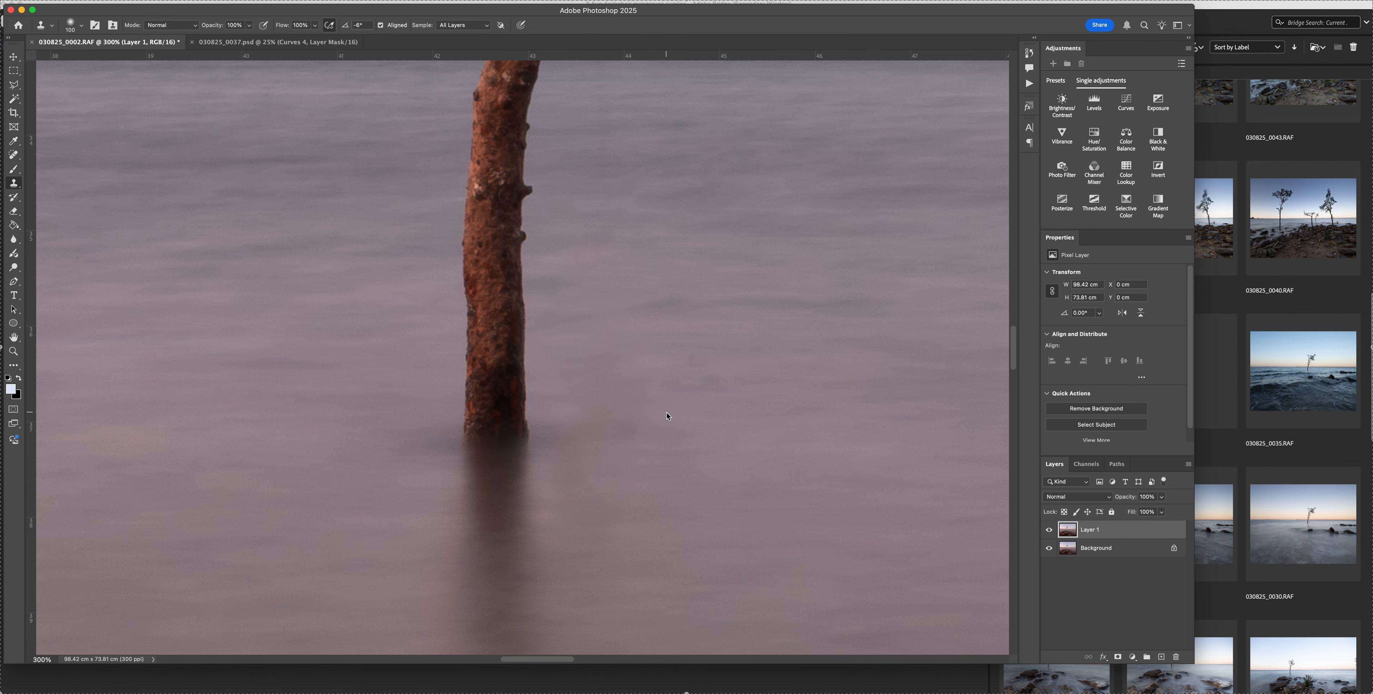
scroll(667, 413, down, 2)
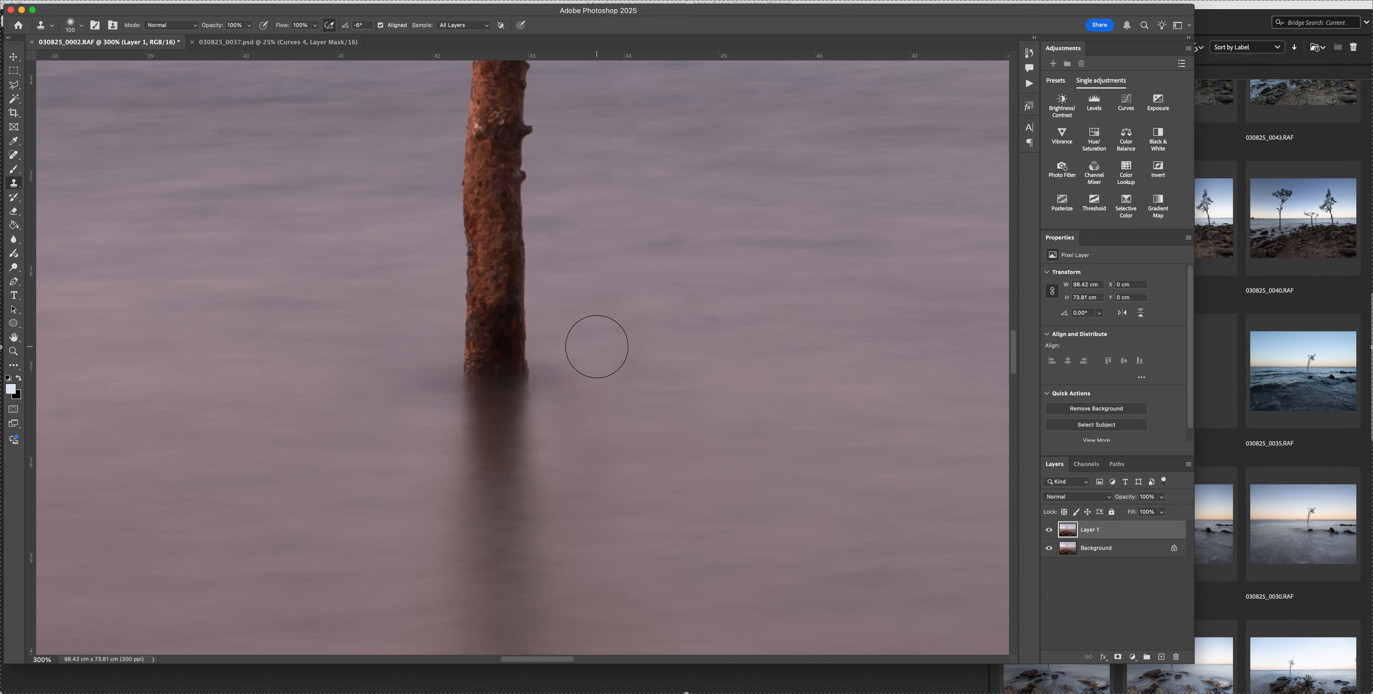
key(bracketright)
key(bracketright)
key(bracketright)
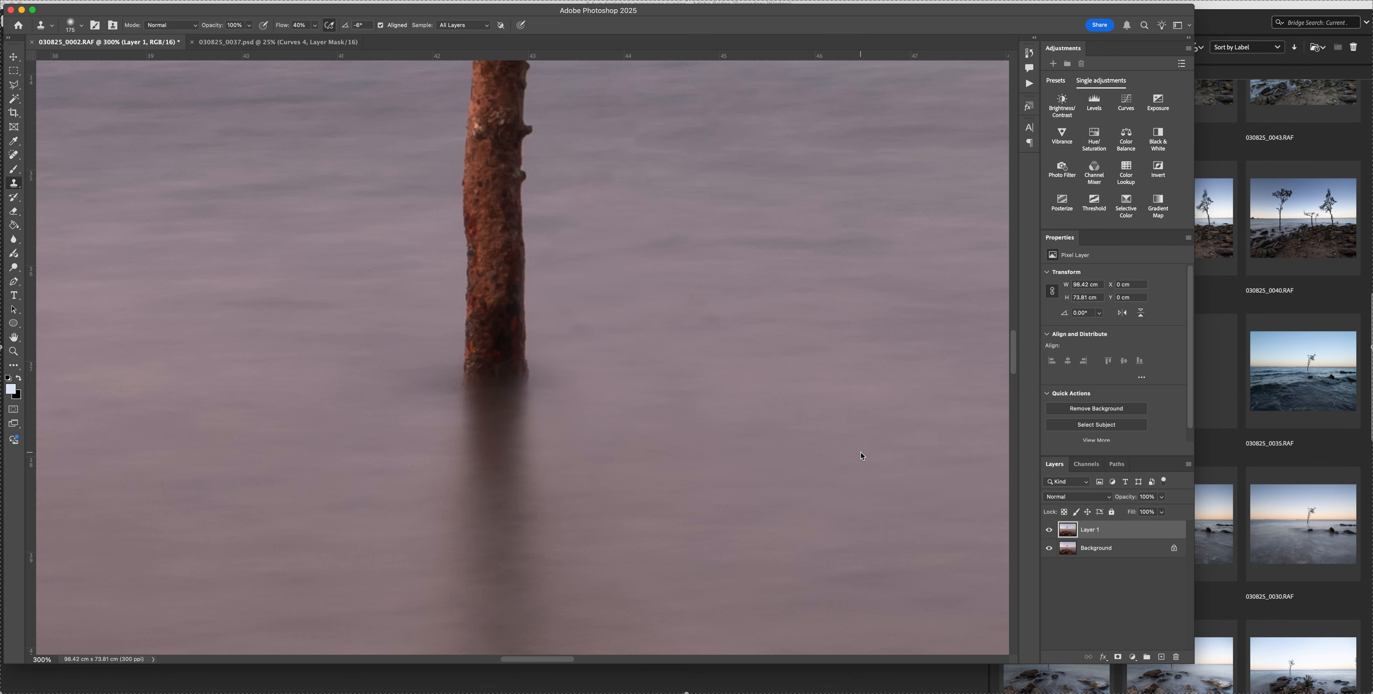
scroll(860, 452, up, 3)
scroll(860, 452, down, 8)
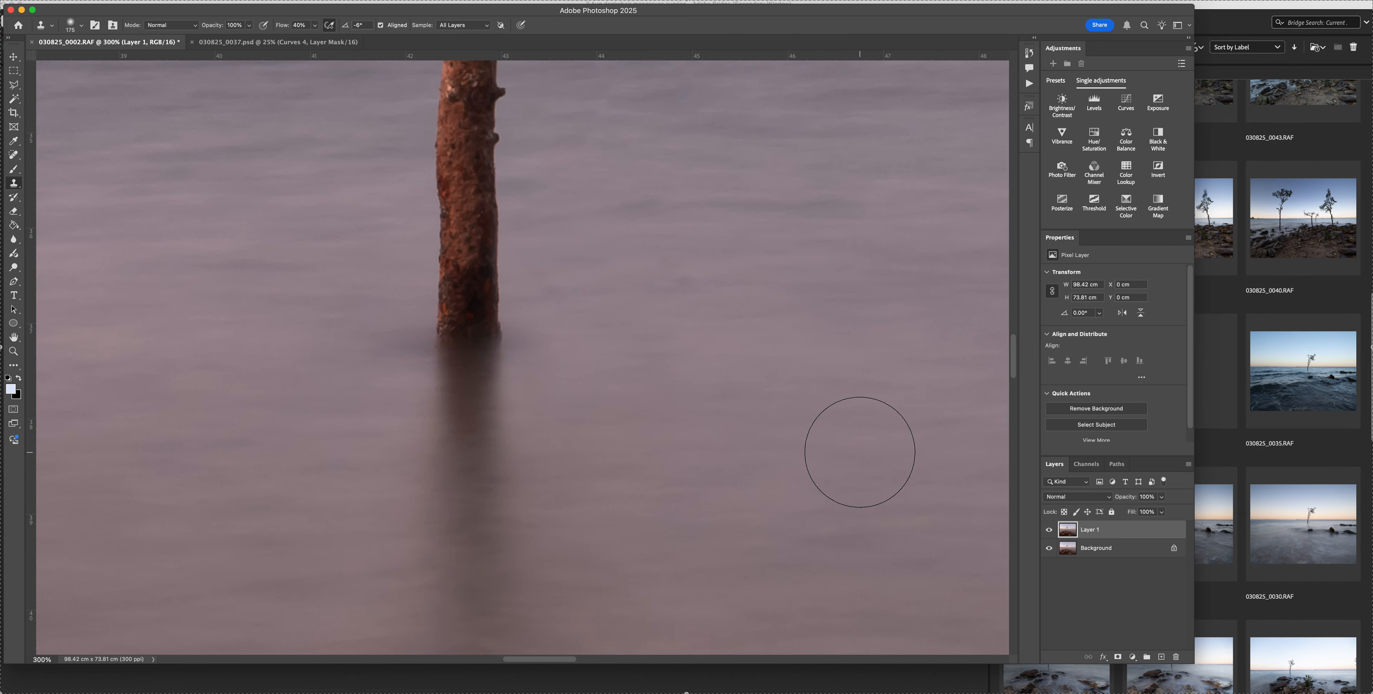
Examine the retouched water around the trunk's reflection and the trunk at the horizon for leftover flaws, at zoom levels up to 400%.
scroll(860, 452, left, 2)
key(super+1)
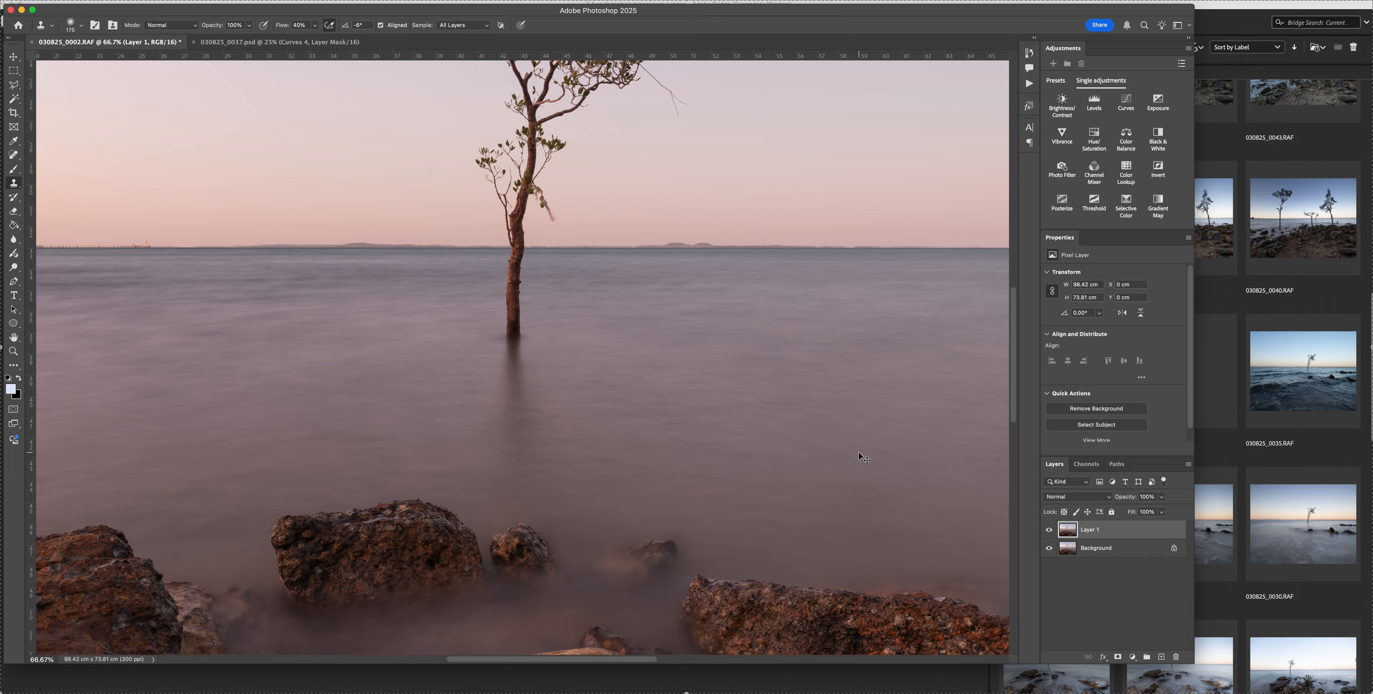
key(super+equal)
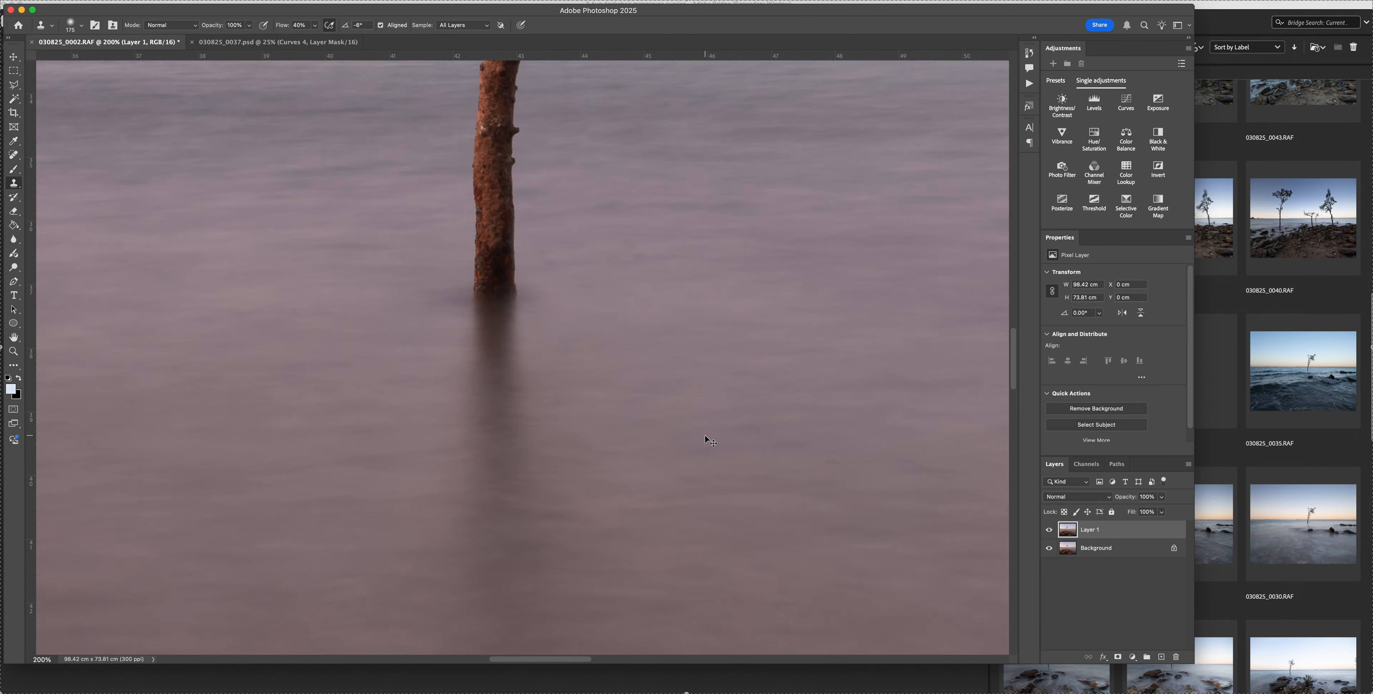
key(super+minus)
key(super+minus)
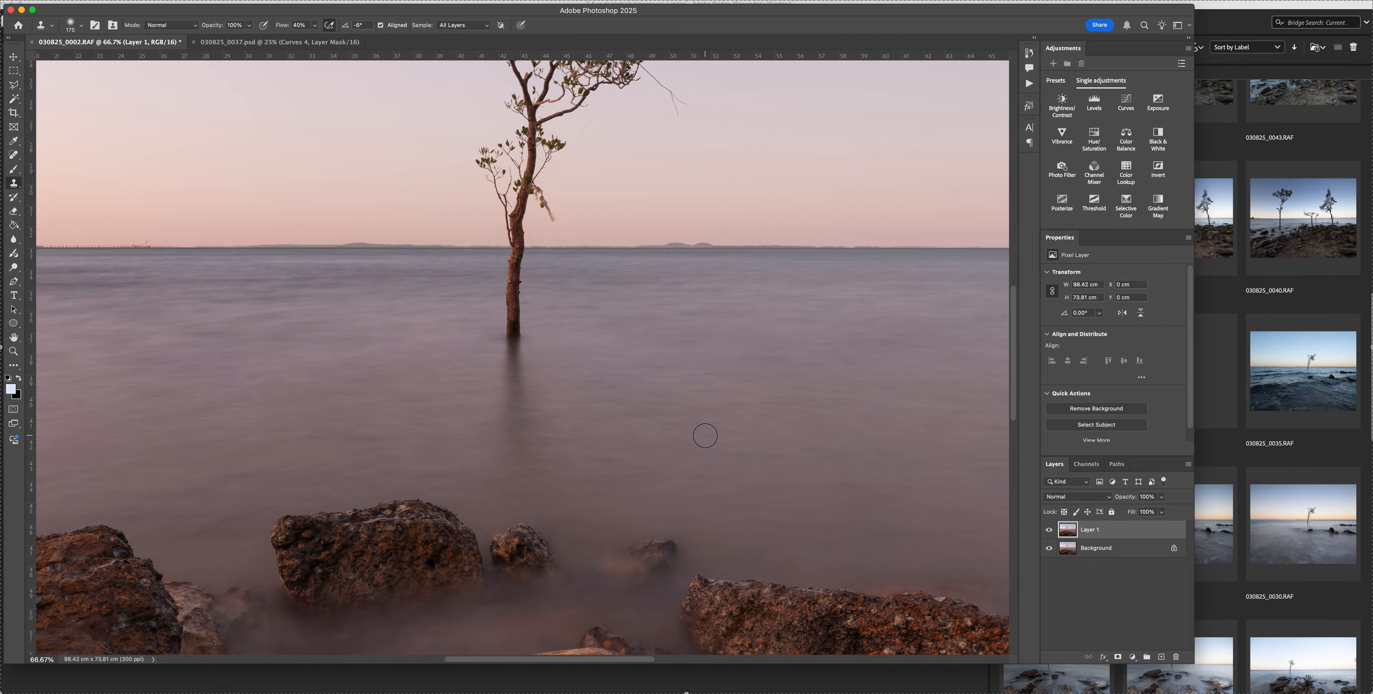
scroll(705, 435, up, 5)
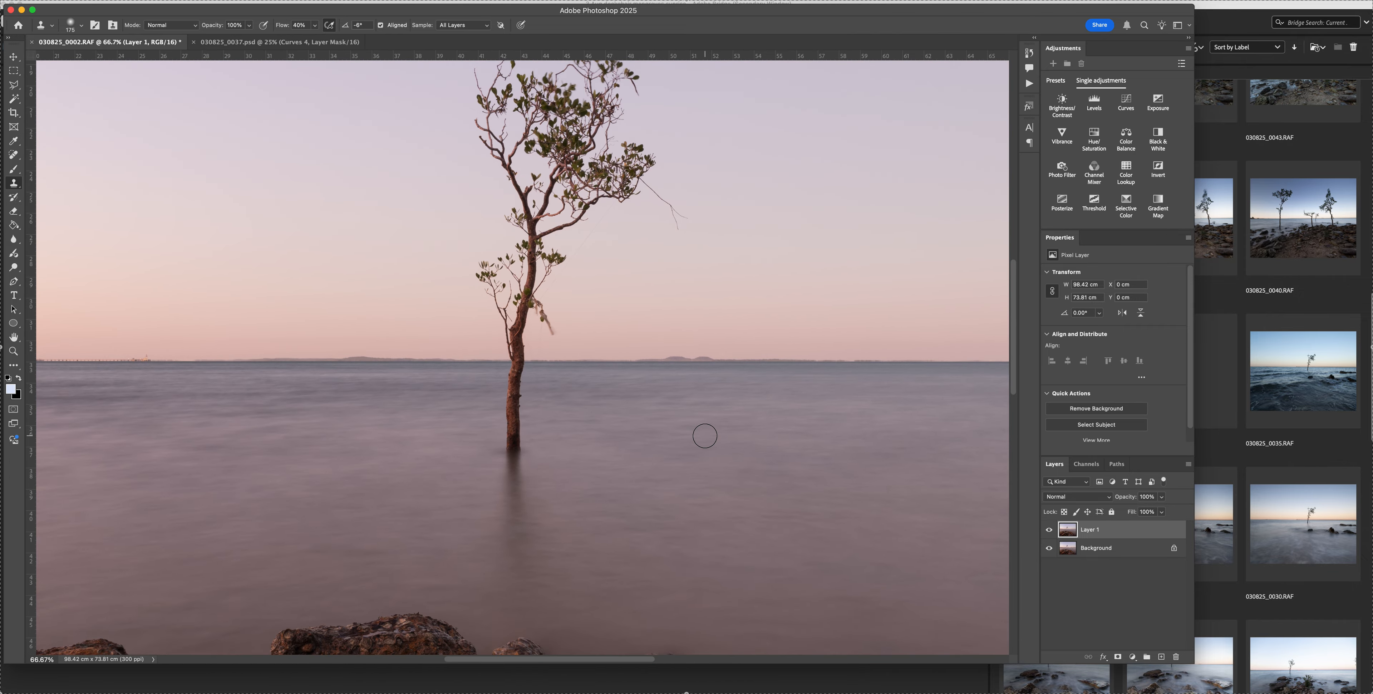
key(super+plus)
key(super+plus)
key(super+plus)
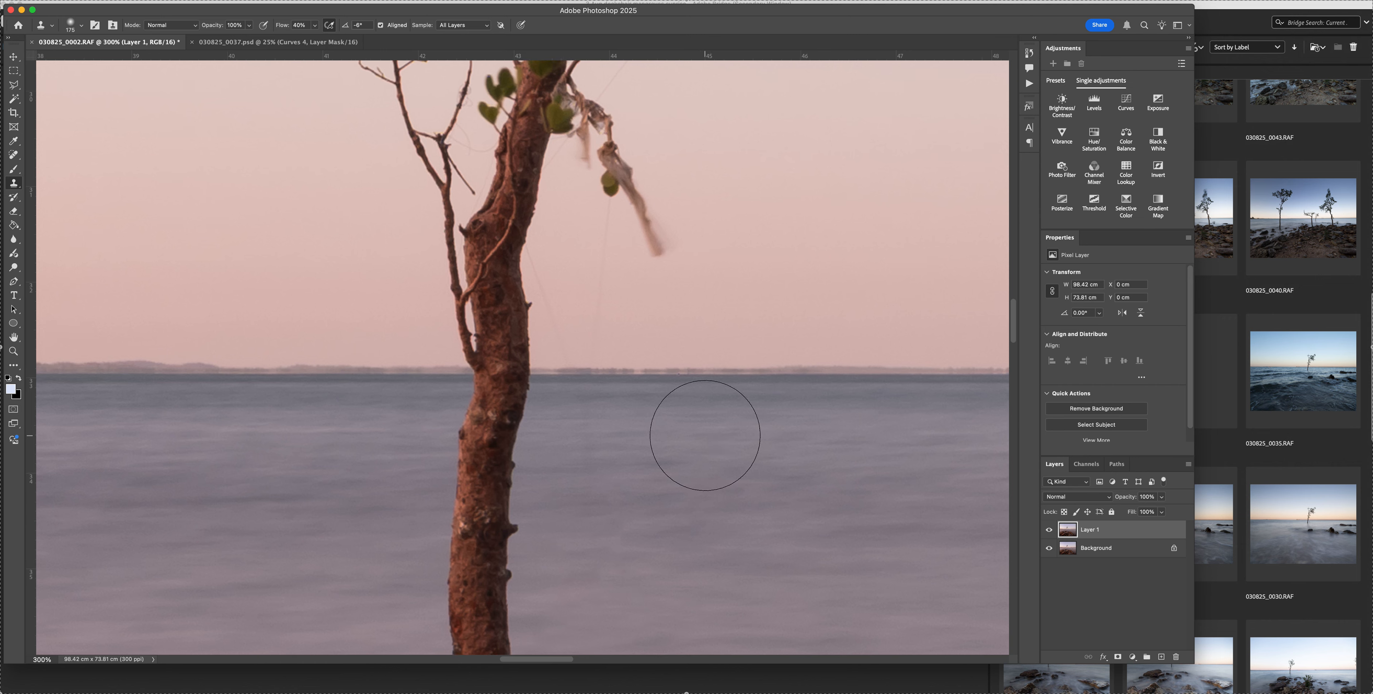
key(super+plus)
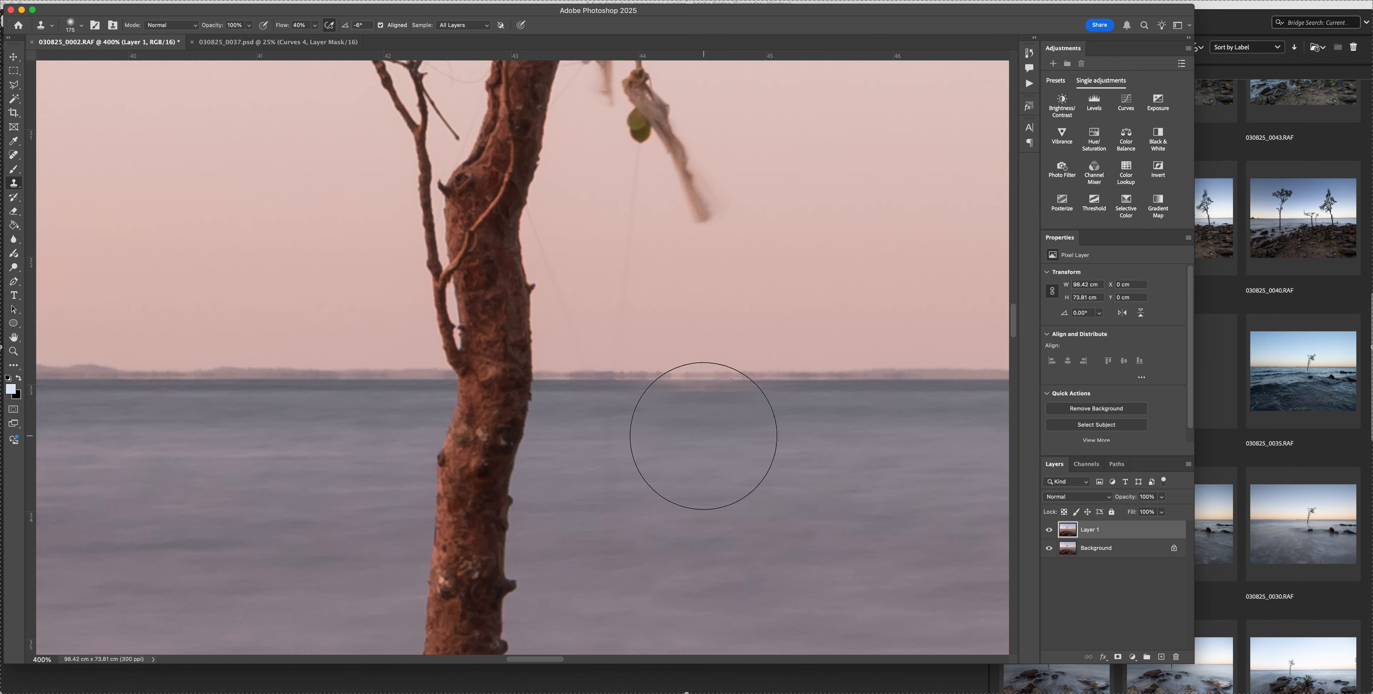
Heal the thin stray lines in the sky beside the trunk, just above the horizon, with a much smaller spot healing brush.
key(j)
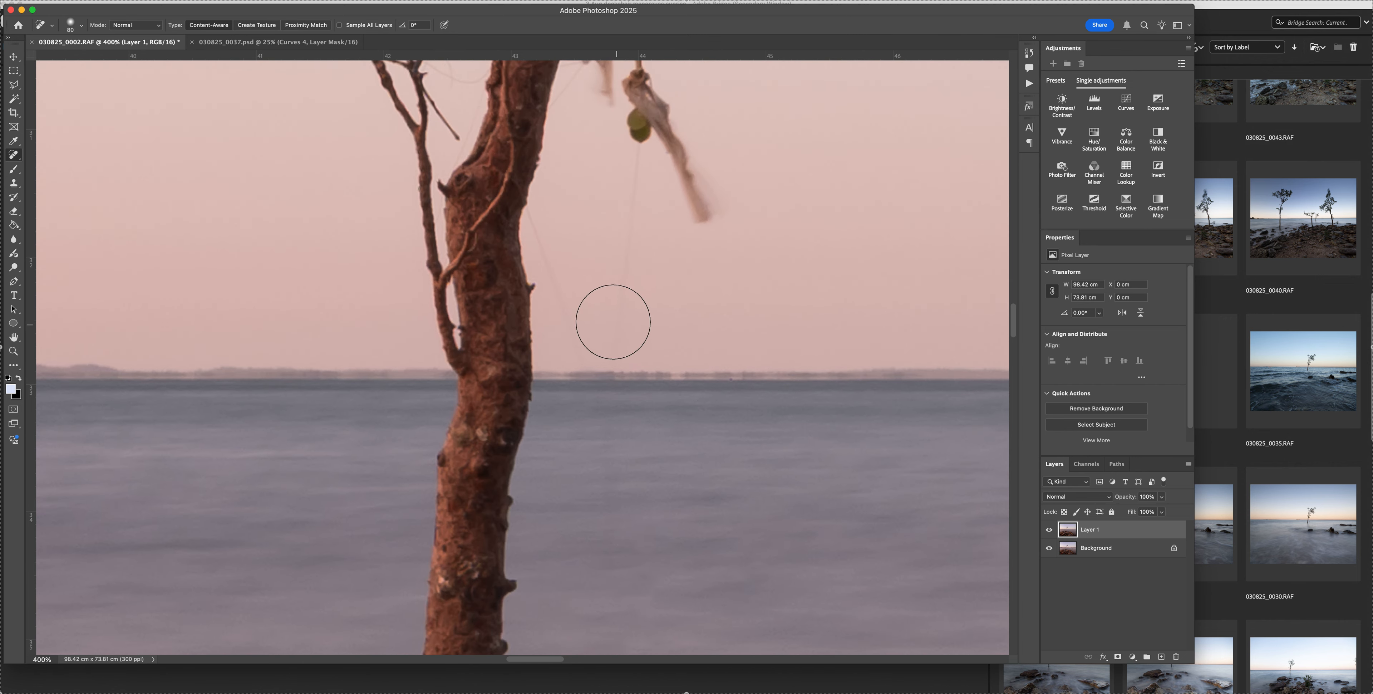
key(bracketleft)
key(bracketleft)
key(bracketleft)
key(bracketleft)
key(bracketleft)
drag(482, 96, 454, 178)
mouse_move(457, 138)
mouse_down()
mouse_move(443, 127)
mouse_move(476, 94)
mouse_move(458, 170)
mouse_move(459, 151)
mouse_up()
mouse_move(523, 204)
mouse_down()
mouse_move(583, 359)
mouse_move(613, 365)
mouse_move(638, 175)
mouse_up()
Heal the fine looping strands in the sky on both sides of the trunk, beside the lower leaves.
scroll(640, 255, up, 2)
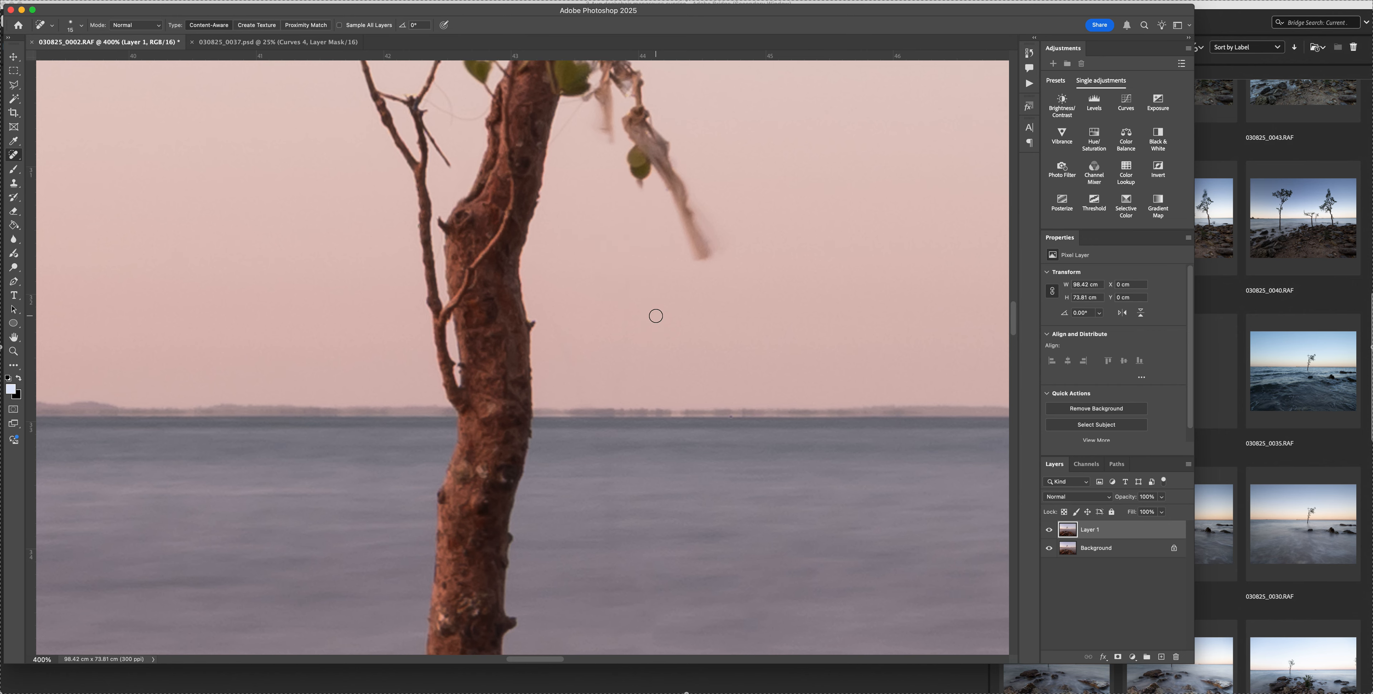
scroll(656, 316, up, 5)
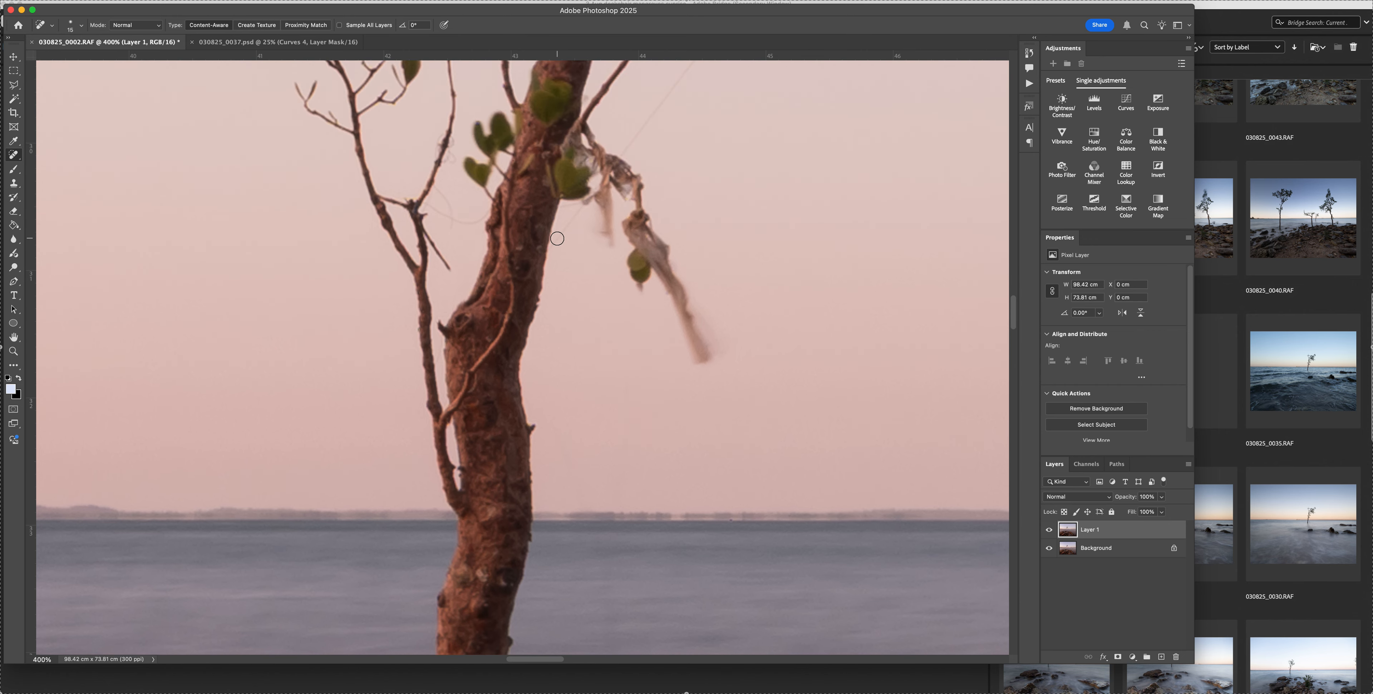
drag(553, 243, 592, 212)
drag(424, 205, 489, 216)
mouse_move(451, 142)
mouse_down()
mouse_move(441, 160)
mouse_move(447, 138)
mouse_move(434, 148)
mouse_move(448, 210)
mouse_up()
Heal the lower end of the diagonal fishing line where it rises from the tangled debris.
scroll(505, 233, right, 5)
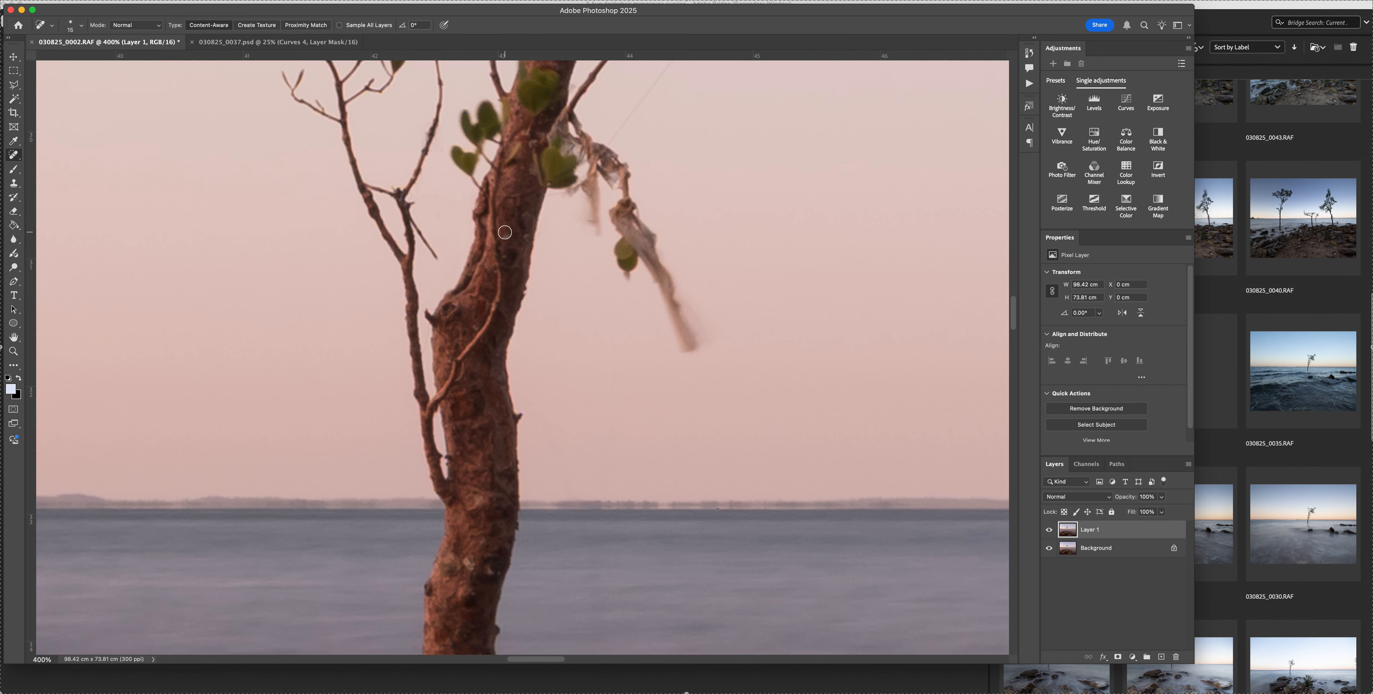
scroll(527, 241, up, 4)
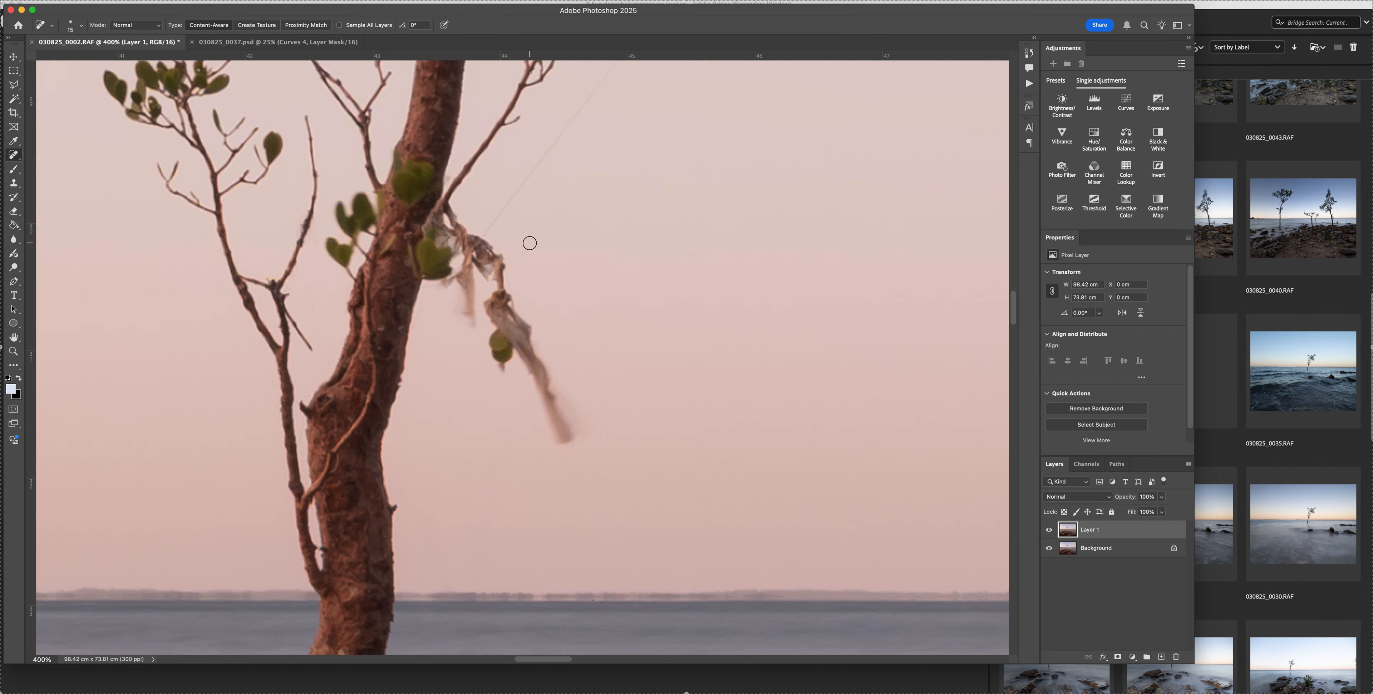
click(484, 248)
drag(484, 248, 533, 182)
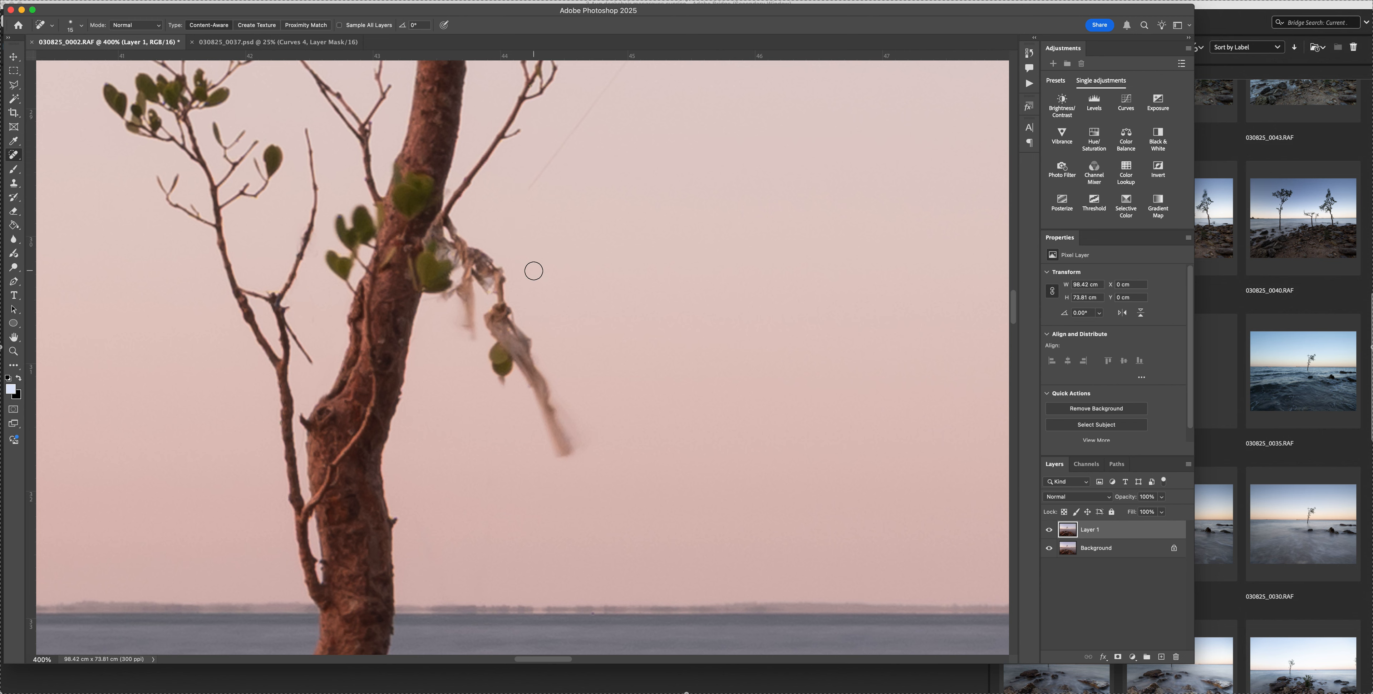
Remove the long hanging strip of debris and its leaf right of the trunk with an enlarged healing brush.
key(bracketright)
mouse_move(570, 441)
mouse_down()
mouse_move(512, 372)
mouse_move(498, 323)
mouse_move(499, 348)
mouse_move(524, 379)
mouse_move(541, 368)
mouse_move(525, 299)
mouse_up()
drag(563, 444, 585, 459)
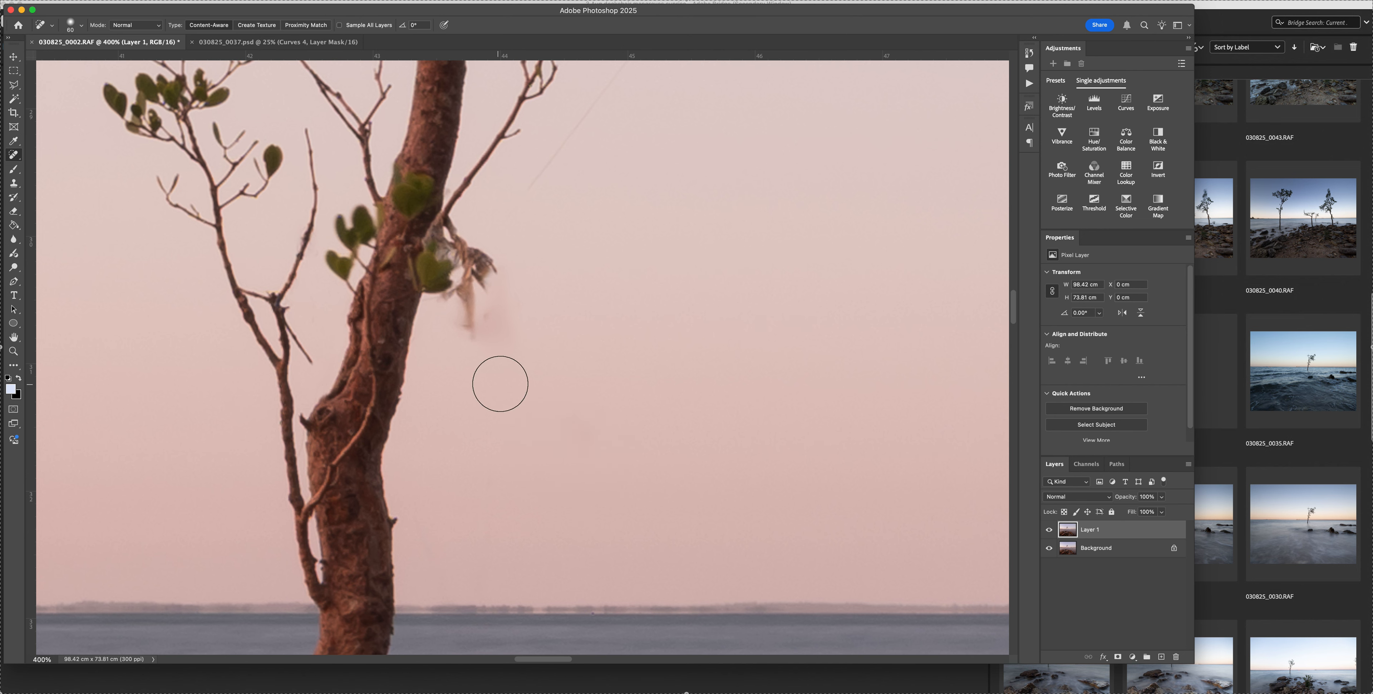
drag(476, 334, 516, 317)
scroll(500, 325, up, 2)
key(bracketleft)
drag(469, 391, 469, 368)
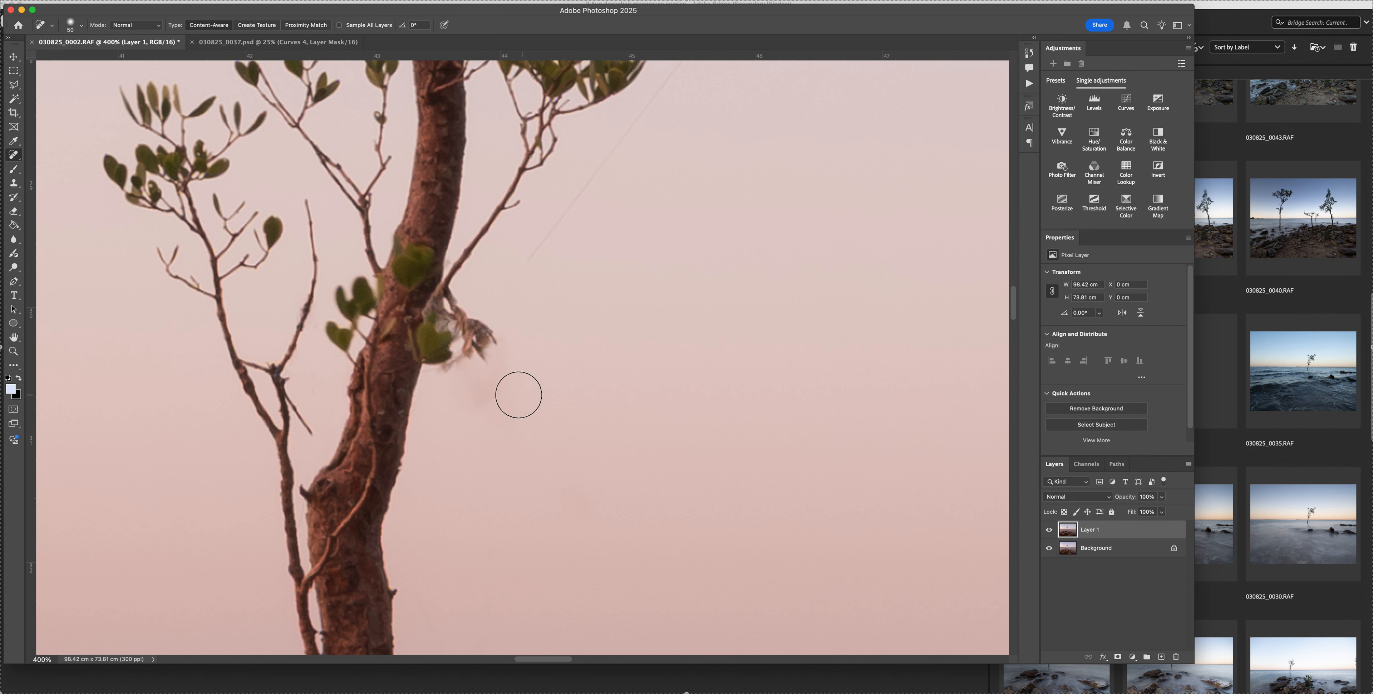
Heal away the remaining debris tufts around the leaves at the trunk's right edge, reducing the healing brush to 30 px.
key(bracketleft)
key(bracketleft)
key(bracketleft)
mouse_move(445, 366)
mouse_down()
mouse_move(456, 359)
mouse_move(444, 370)
mouse_up()
click(430, 367)
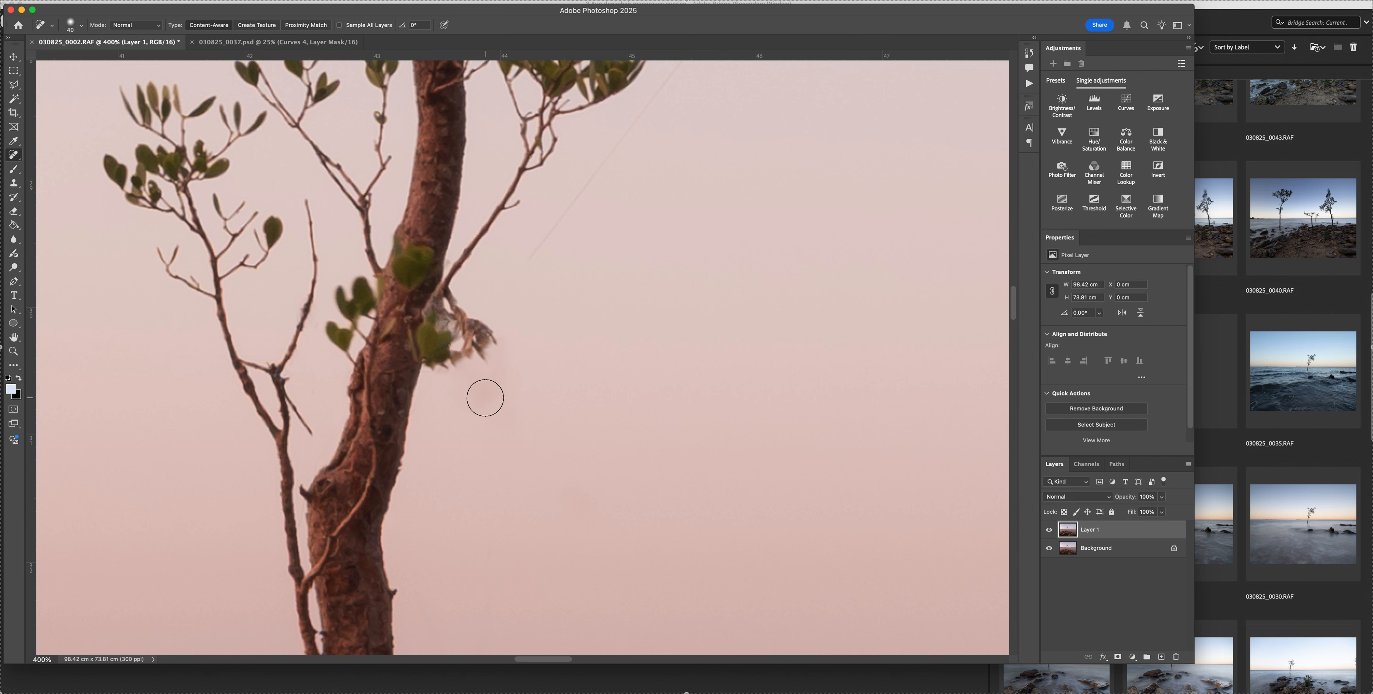
mouse_move(485, 397)
mouse_down()
mouse_move(498, 353)
mouse_move(484, 355)
mouse_move(483, 333)
mouse_move(467, 341)
mouse_move(451, 306)
mouse_up()
key(bracketleft)
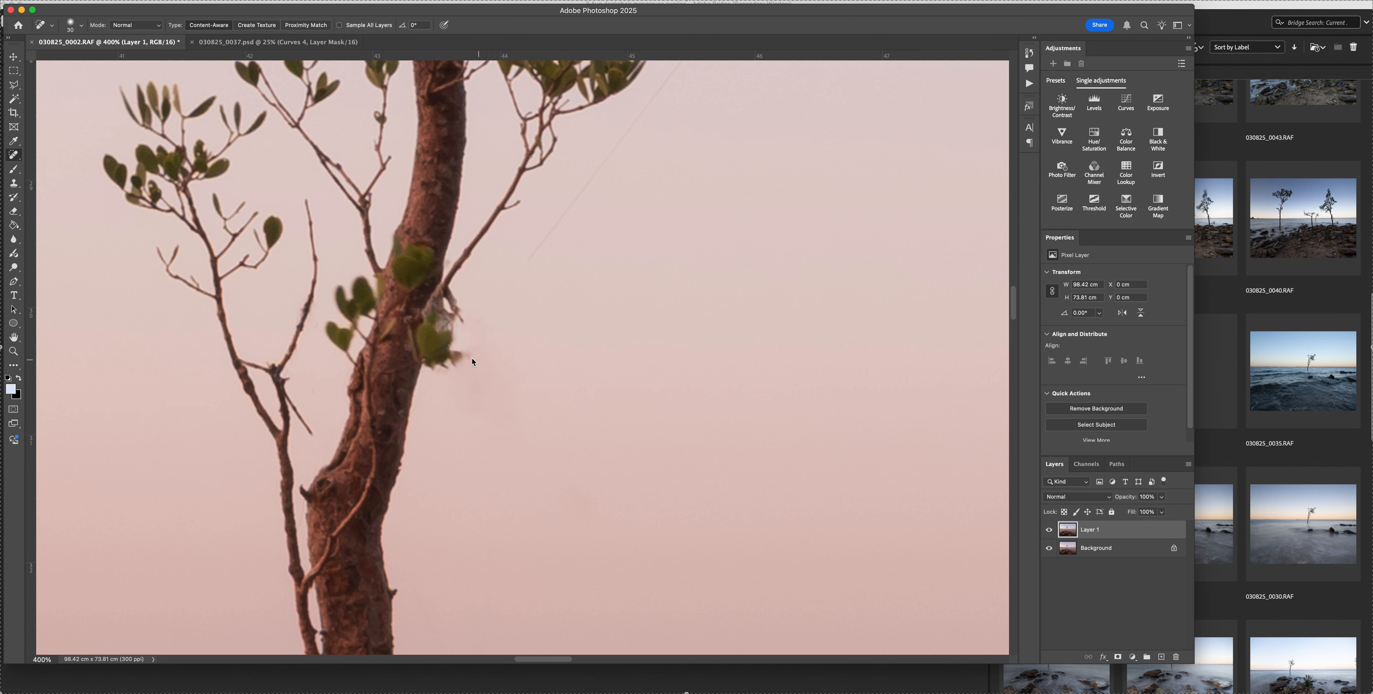
mouse_move(463, 355)
mouse_down()
mouse_move(454, 363)
mouse_move(497, 361)
mouse_up()
scroll(571, 373, up, 2)
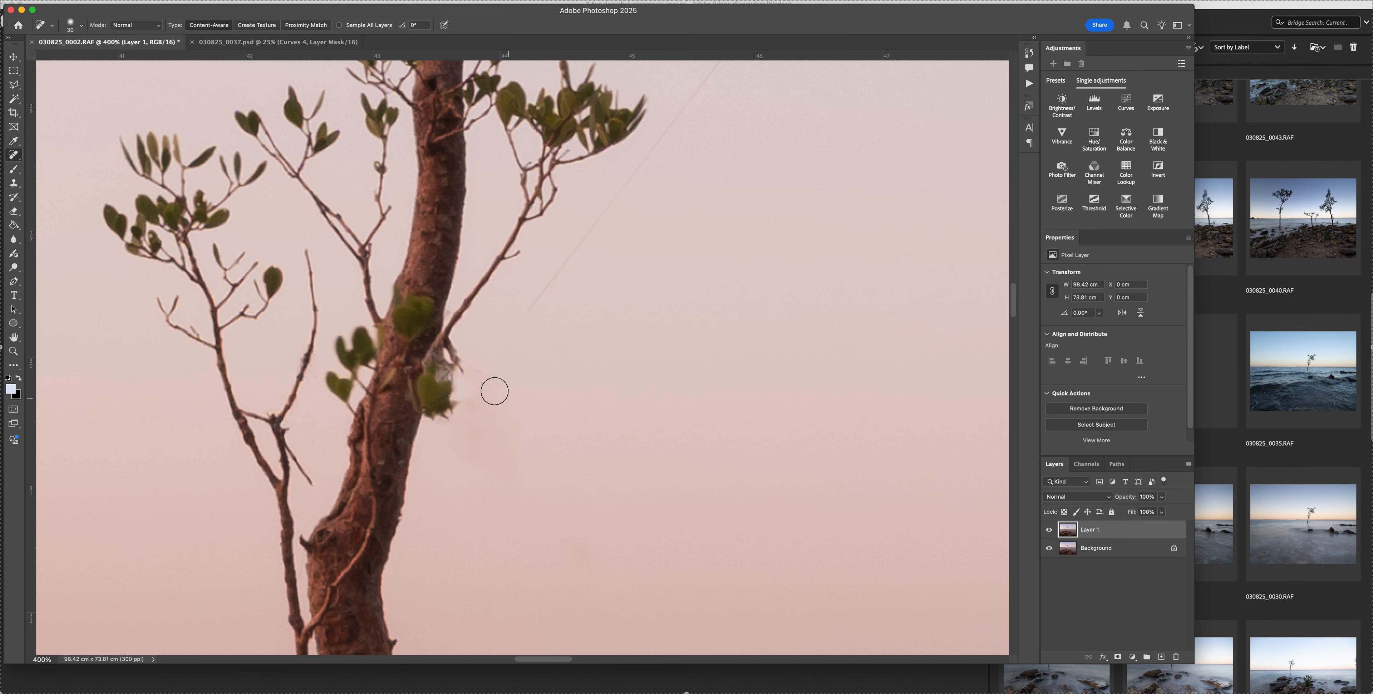
click(485, 376)
click(469, 351)
Heal the lower stretch of the diagonal fishing line in the sky right of the trunk, using a 25 px brush.
scroll(556, 387, up, 2)
key(bracketleft)
drag(523, 384, 626, 252)
scroll(629, 294, right, 2)
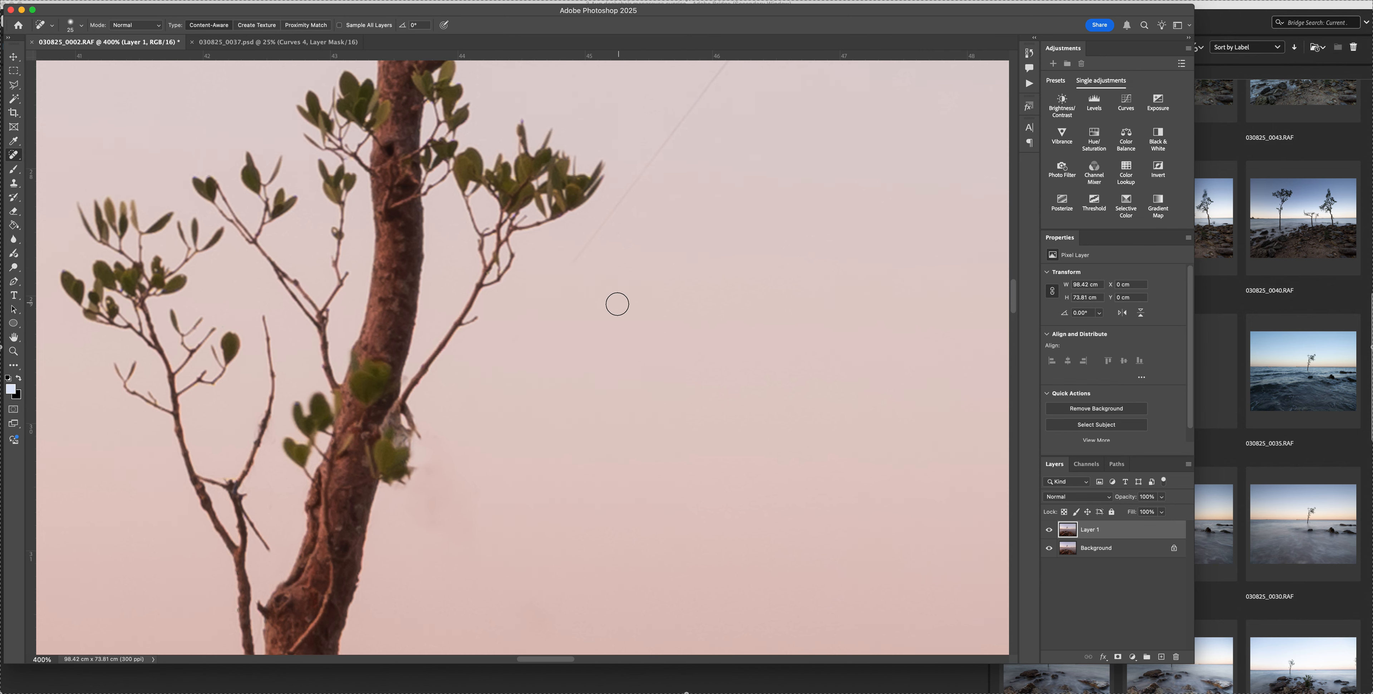
scroll(613, 309, up, 3)
mouse_move(523, 427)
mouse_down()
mouse_move(516, 453)
mouse_move(448, 454)
mouse_move(568, 290)
mouse_up()
Heal the remaining upper stretch of the diagonal fishing line up to the underside of the canopy.
scroll(613, 397, right, 5)
scroll(613, 397, up, 3)
scroll(687, 362, right, 3)
scroll(688, 362, up, 3)
mouse_move(482, 454)
mouse_down()
mouse_move(484, 432)
mouse_move(546, 372)
mouse_move(549, 382)
mouse_up()
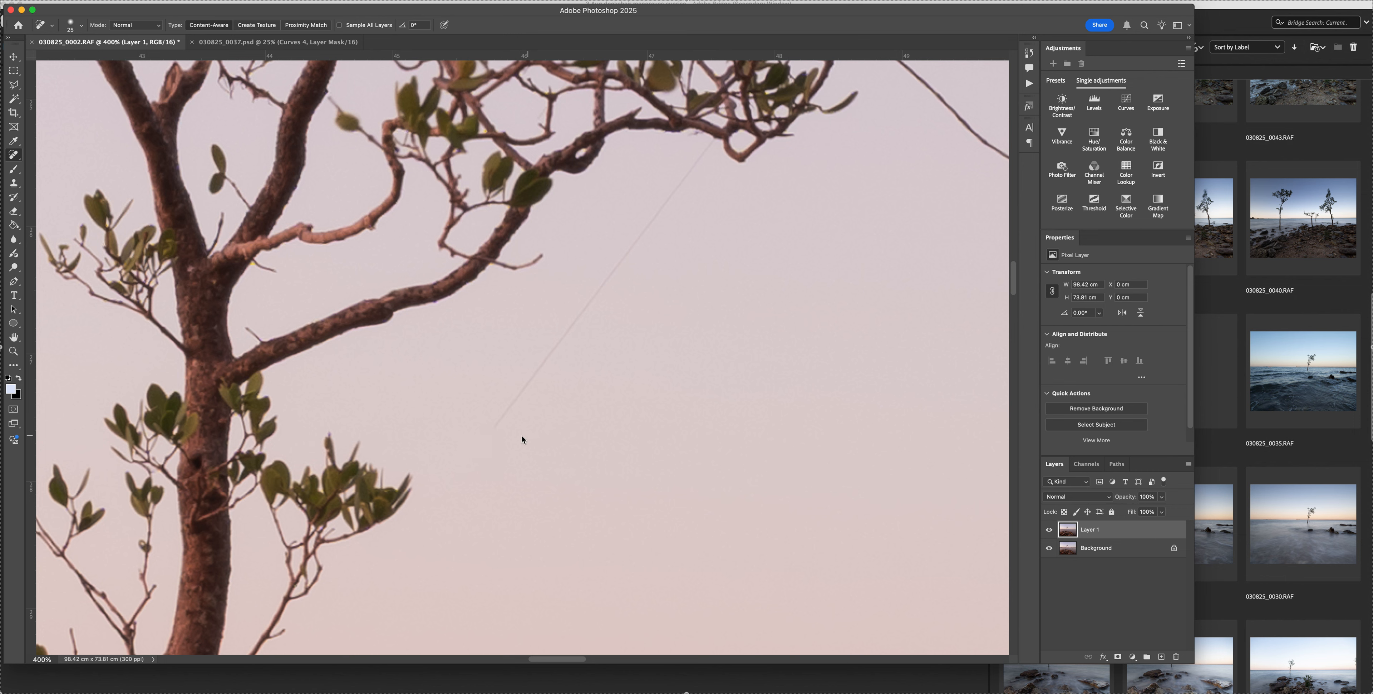
drag(495, 427, 717, 132)
Clone clean sky over the faint smudge right of the trunk's leaves, using a smaller Clone Stamp at 80% flow.
scroll(704, 295, down, 10)
scroll(704, 295, left, 4)
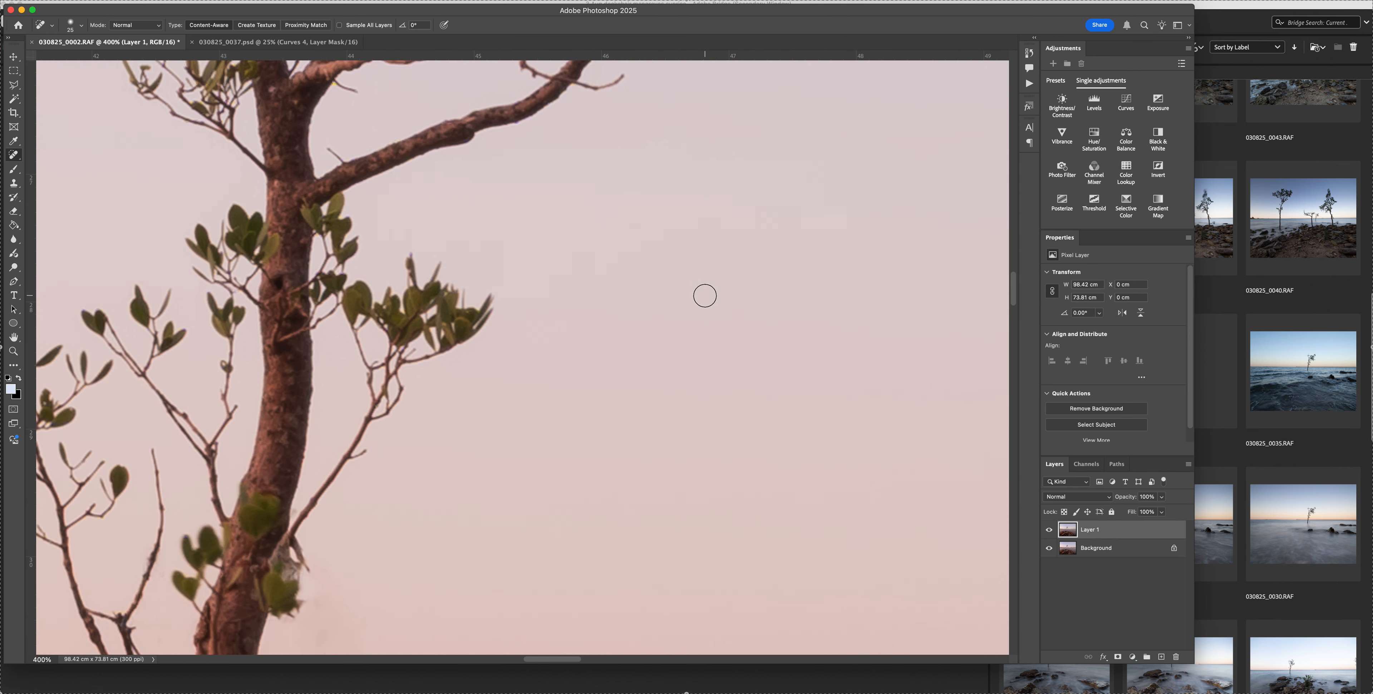
scroll(704, 295, down, 16)
scroll(705, 295, left, 12)
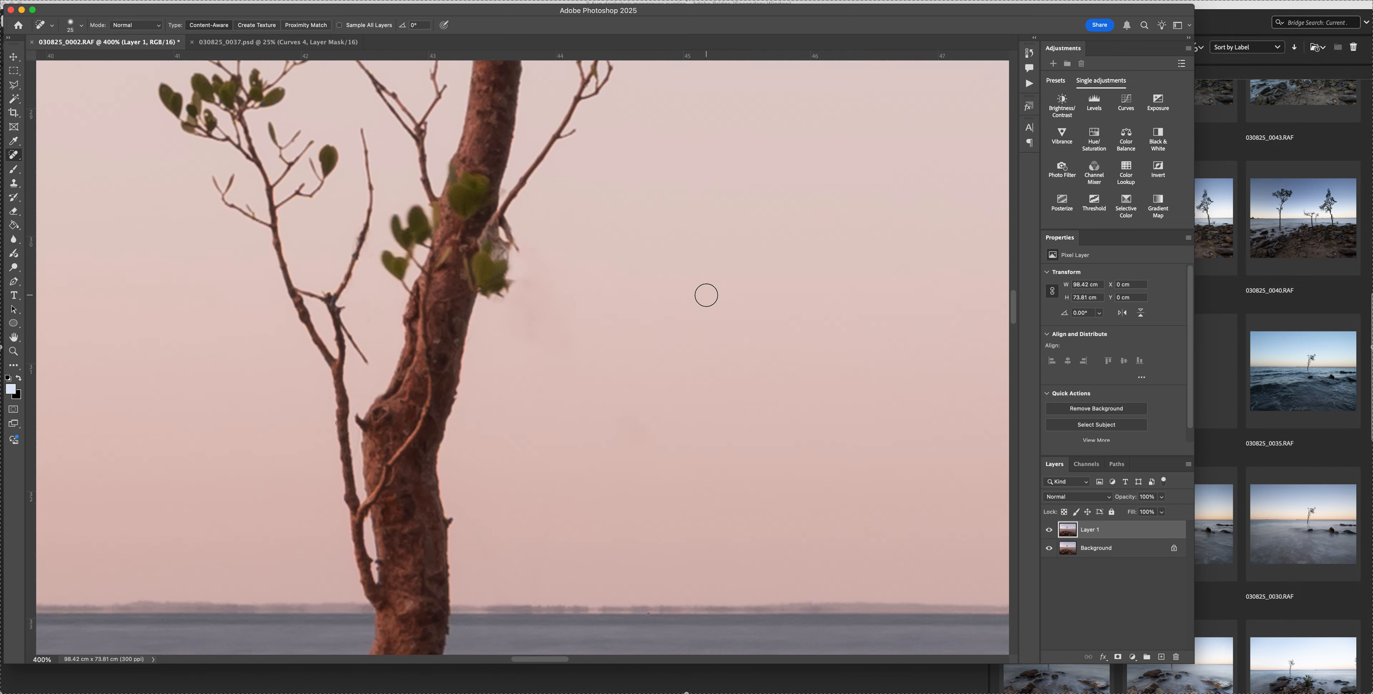
key(s)
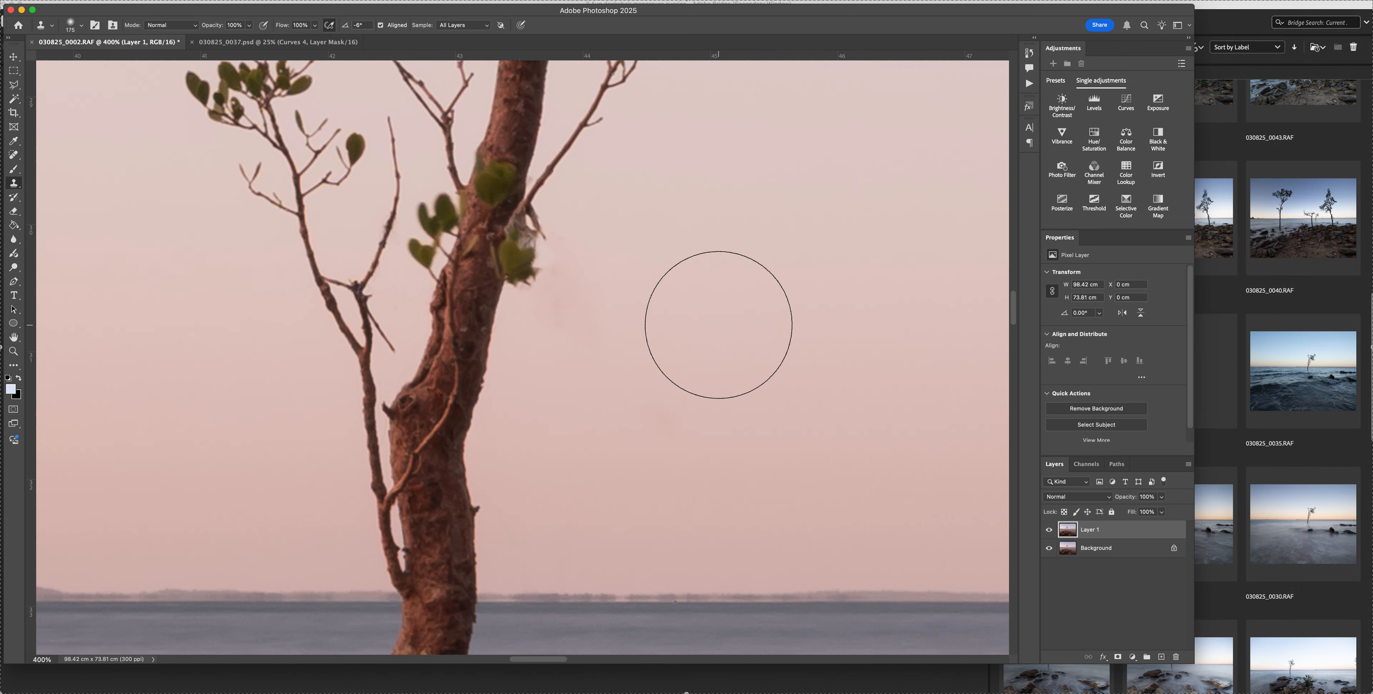
key(bracketright)
key(bracketright)
key(bracketright)
key(bracketright)
key(bracketleft)
key(bracketleft)
key(bracketleft)
key(bracketleft)
key(bracketleft)
key(bracketleft)
key(bracketleft)
key(bracketleft)
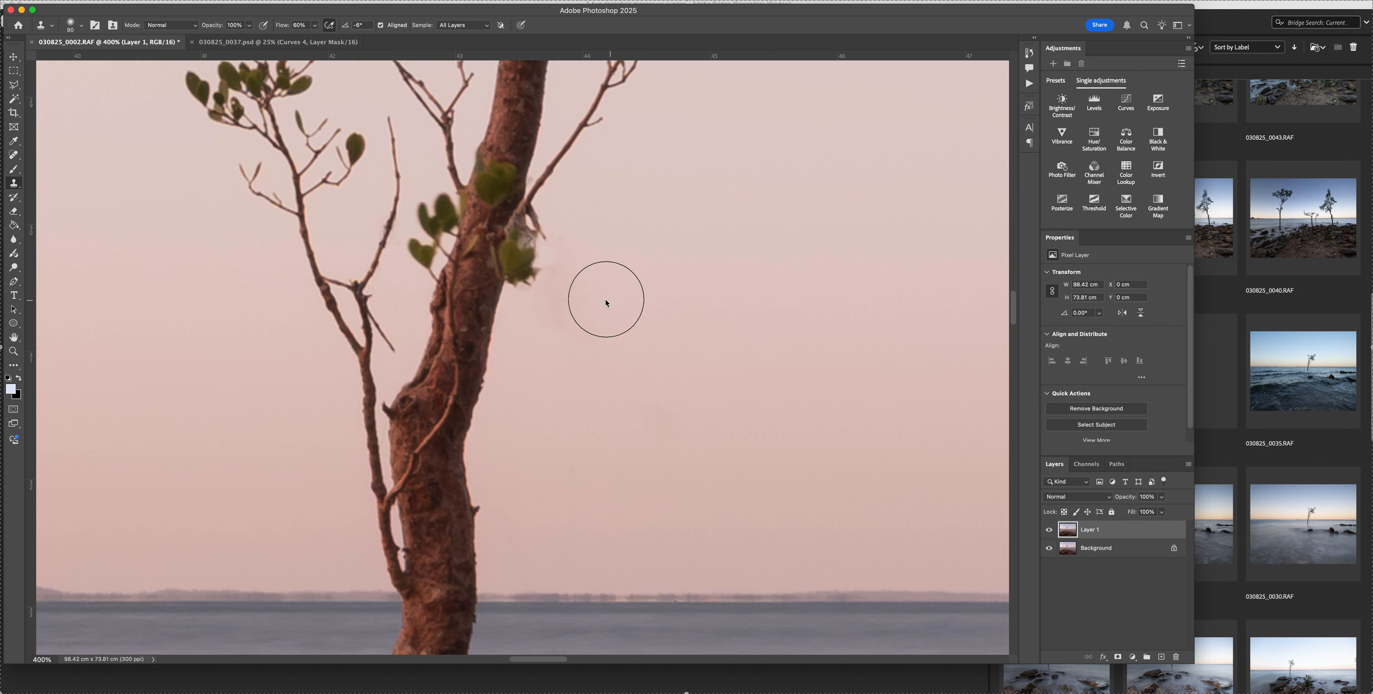
mouse_move(596, 298)
mouse_down()
mouse_move(573, 306)
mouse_move(580, 320)
mouse_move(635, 316)
mouse_up()
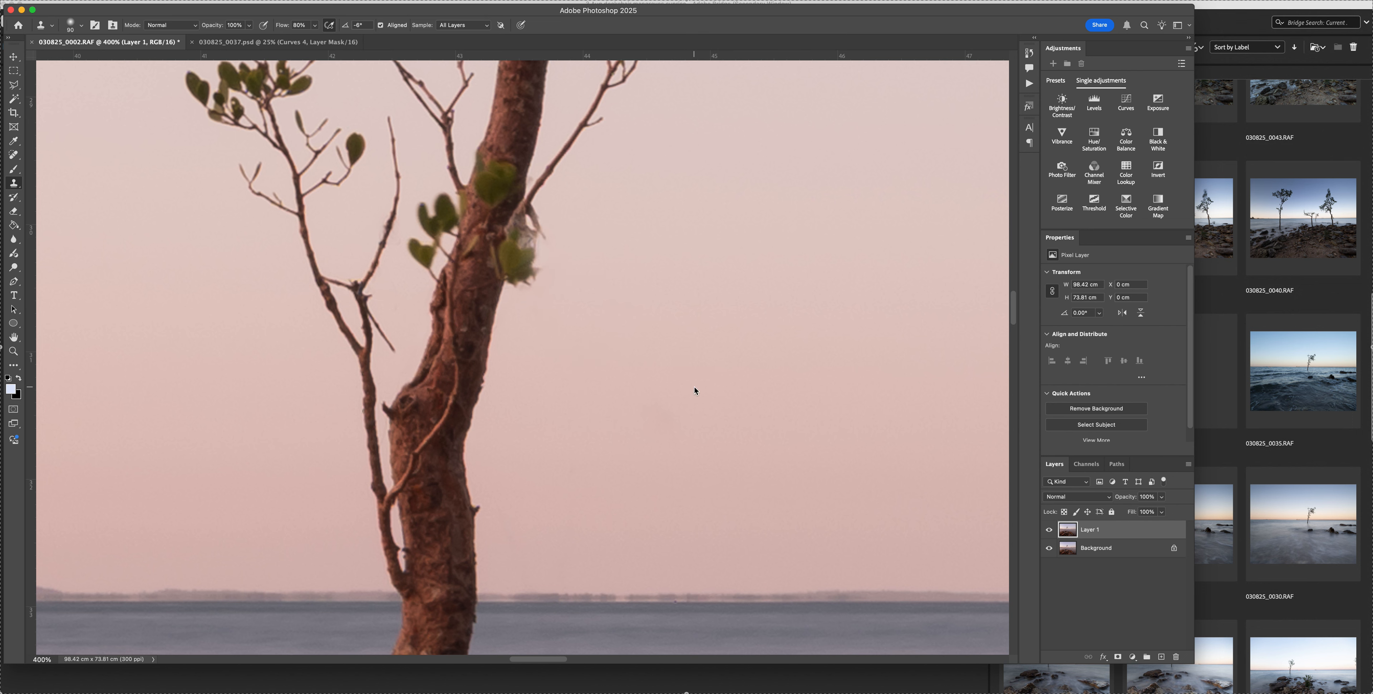
Touch up the leftover debris around the leaves where the side branch meets the trunk, using a small spot healing brush.
key(j)
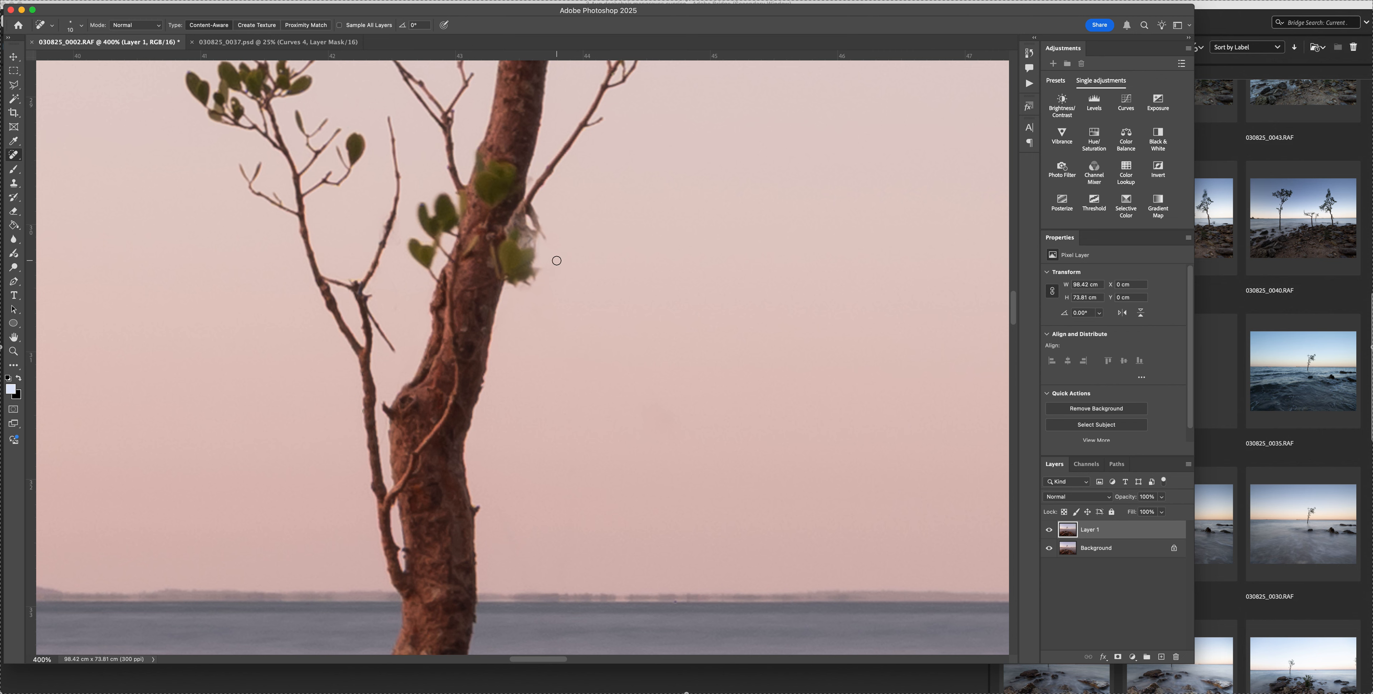
drag(544, 236, 548, 223)
mouse_move(534, 225)
mouse_down()
mouse_move(533, 203)
mouse_move(531, 217)
mouse_up()
key(bracketright)
key(bracketright)
click(539, 223)
scroll(598, 226, down, 2)
drag(540, 244, 534, 252)
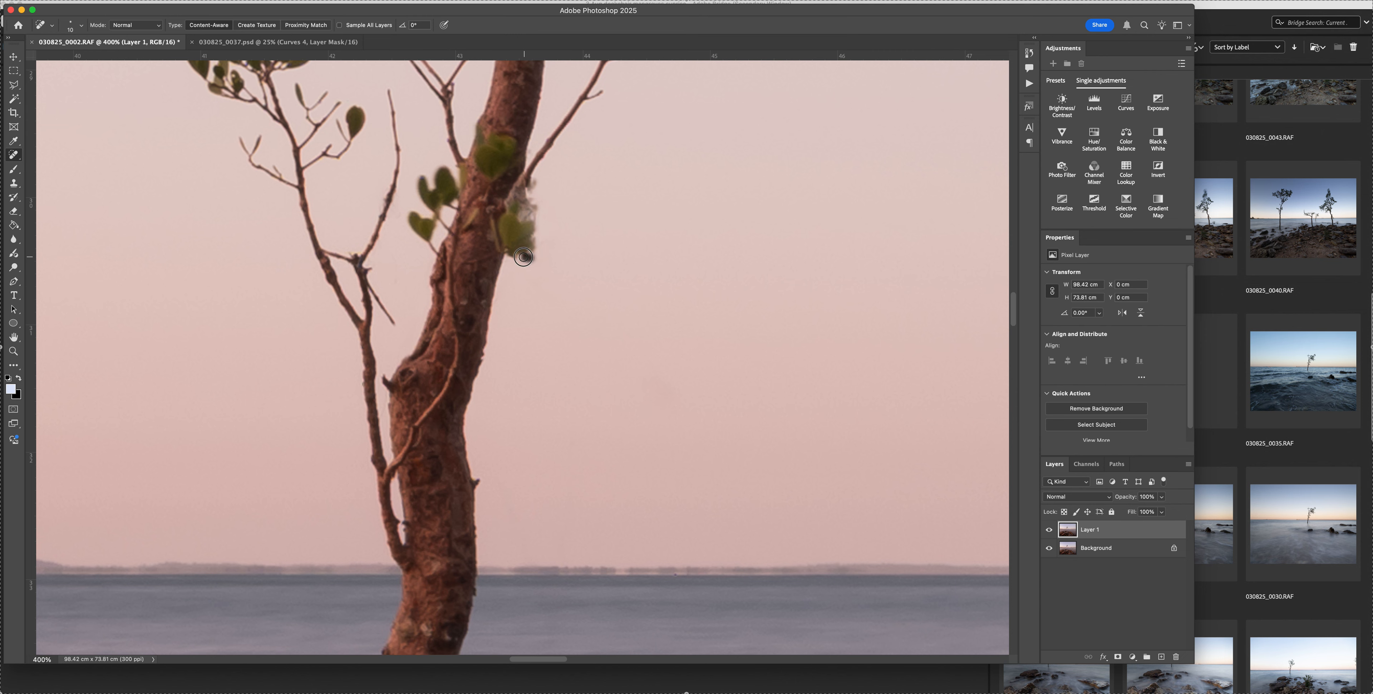
drag(526, 265, 519, 259)
Examine the trunk, branches, crown and surrounding sky at 400% for leftover flaws, and zoom out to view the whole photo.
scroll(646, 299, down, 3)
scroll(646, 300, down, 5)
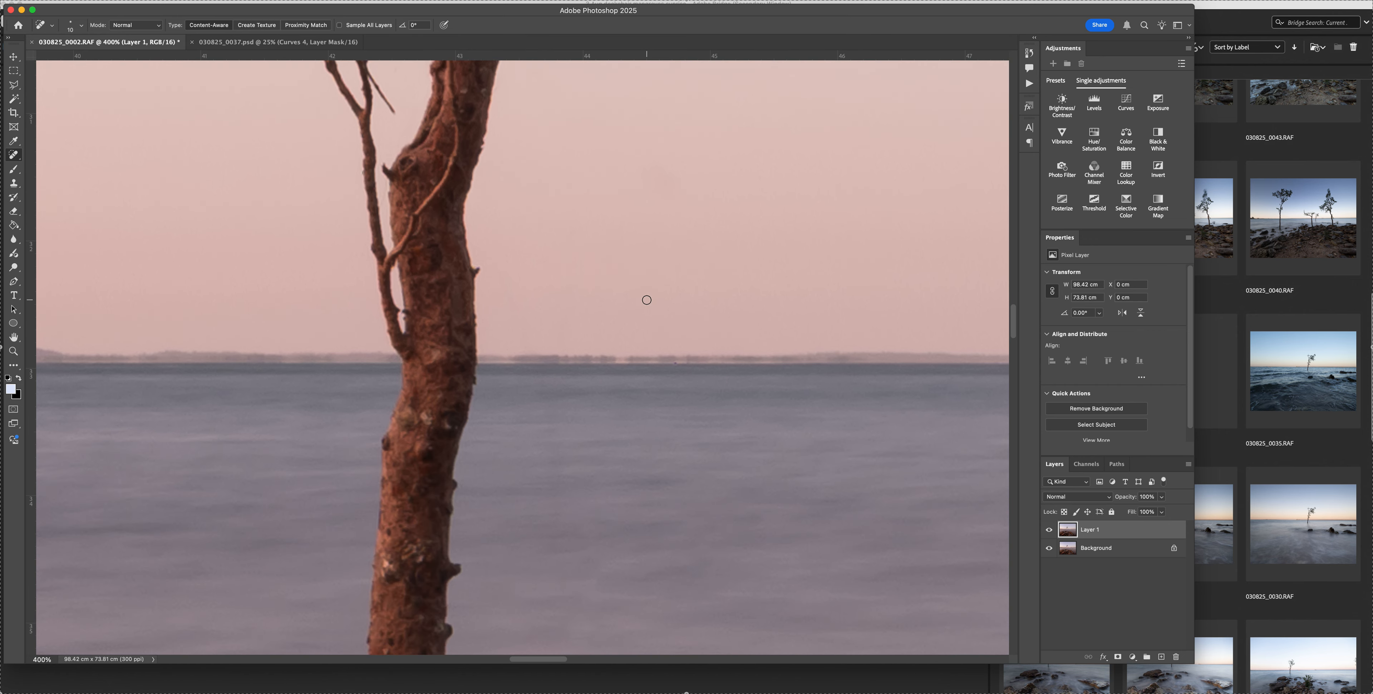
scroll(646, 299, left, 4)
scroll(647, 299, up, 4)
scroll(647, 299, right, 5)
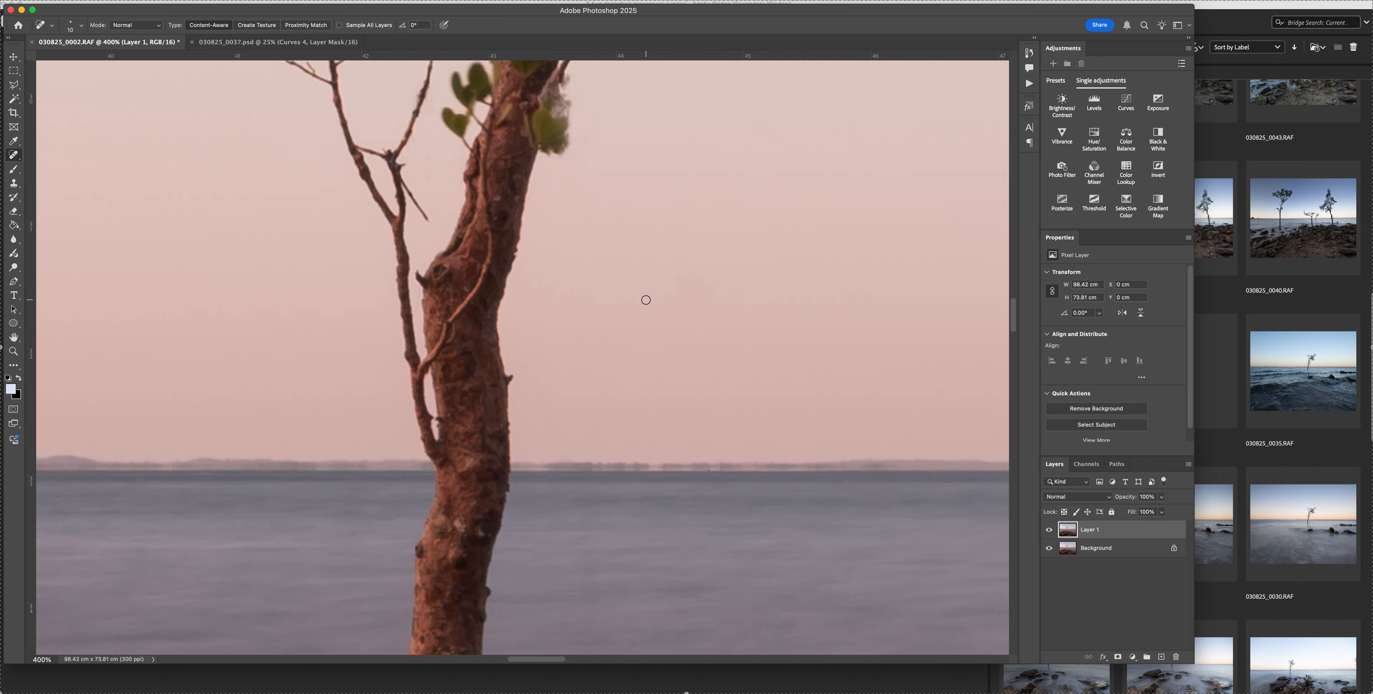
scroll(646, 299, up, 3)
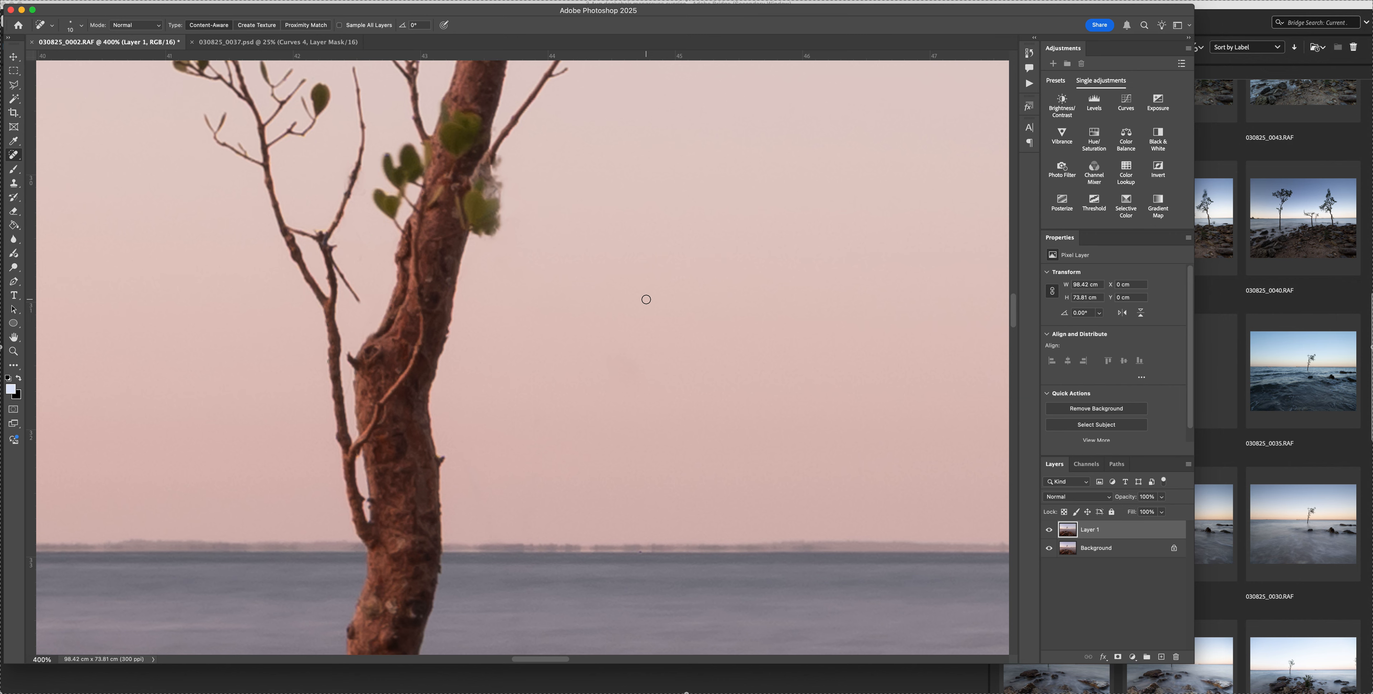
scroll(647, 299, up, 2)
scroll(645, 298, up, 3)
scroll(641, 300, right, 3)
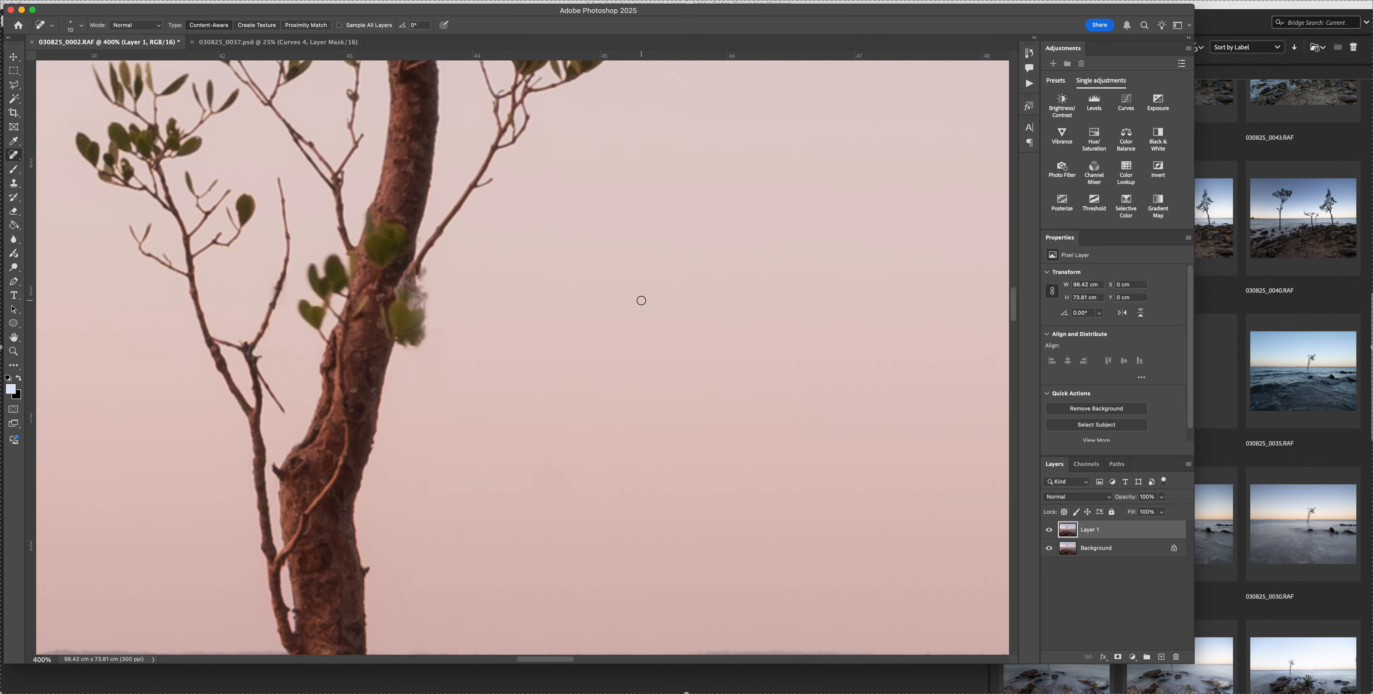
scroll(642, 300, up, 10)
scroll(640, 301, right, 5)
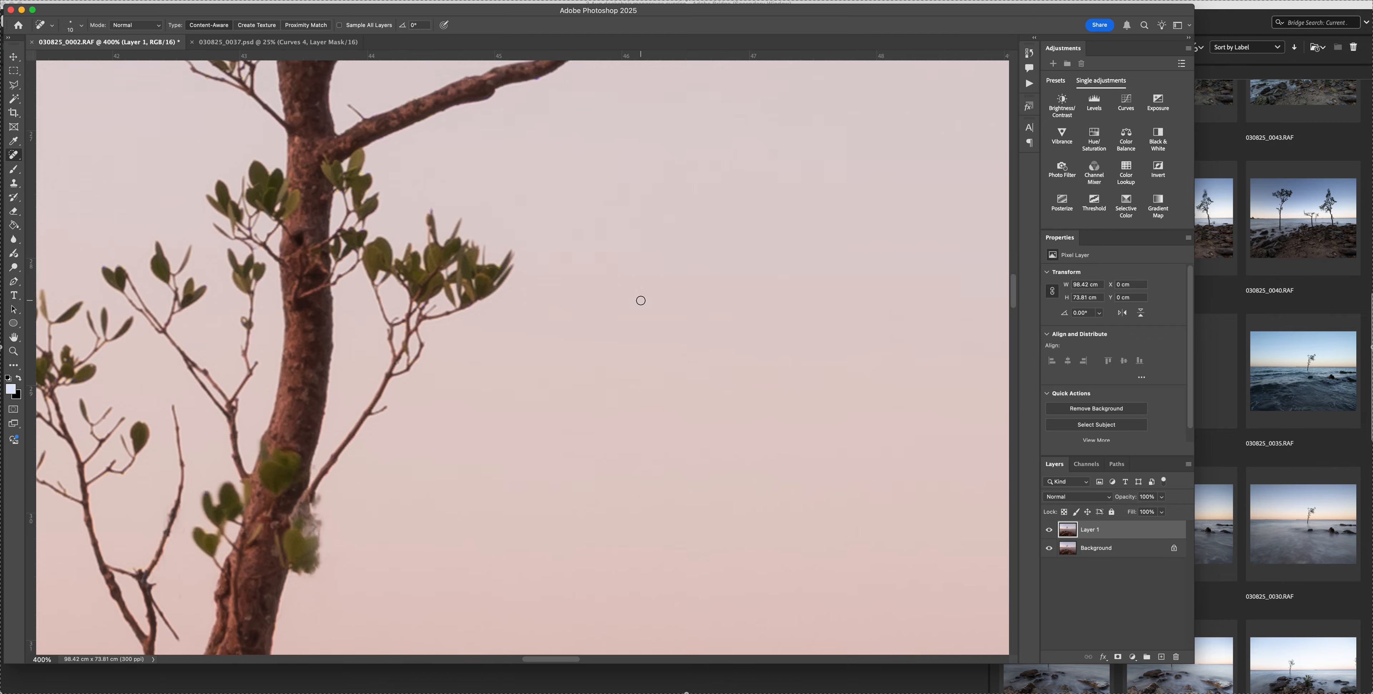
scroll(641, 300, up, 10)
scroll(640, 300, right, 4)
scroll(637, 301, up, 10)
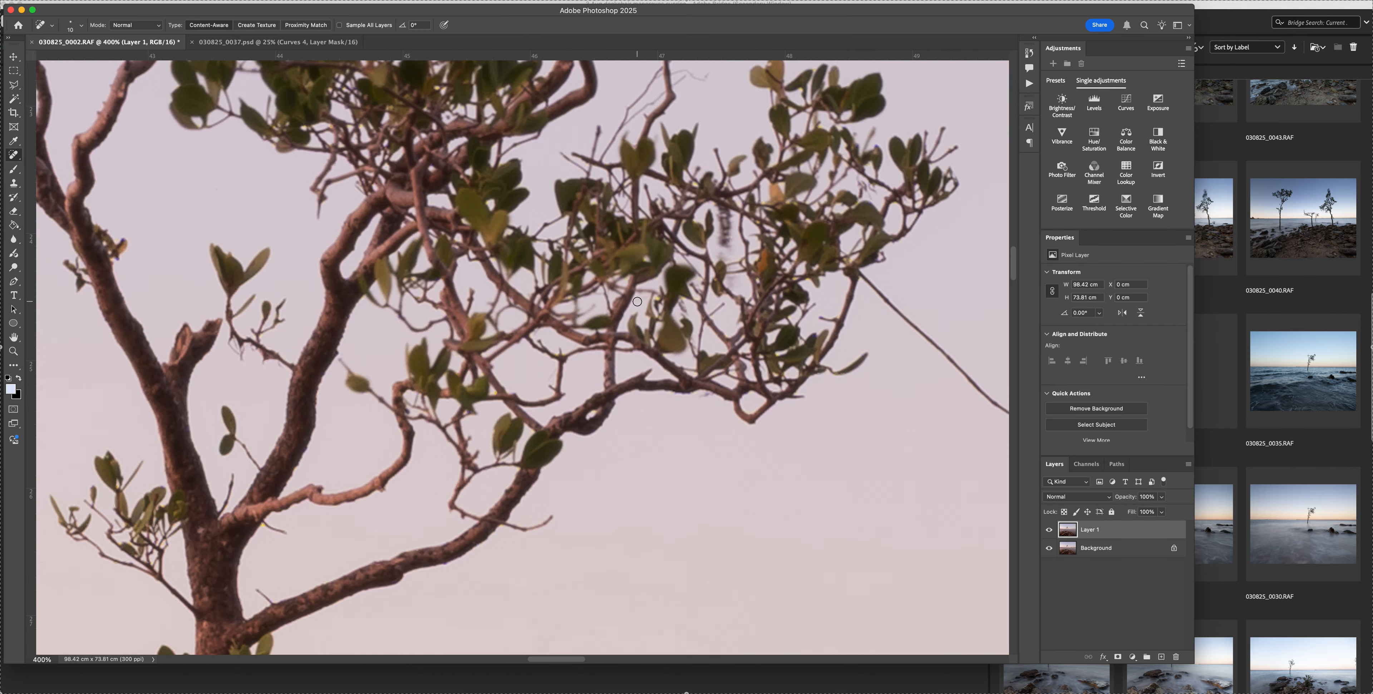
scroll(637, 302, right, 13)
scroll(635, 301, down, 9)
scroll(630, 302, up, 4)
scroll(629, 302, up, 20)
scroll(628, 303, left, 11)
scroll(627, 302, up, 8)
scroll(628, 303, left, 3)
scroll(628, 302, down, 4)
scroll(628, 303, left, 18)
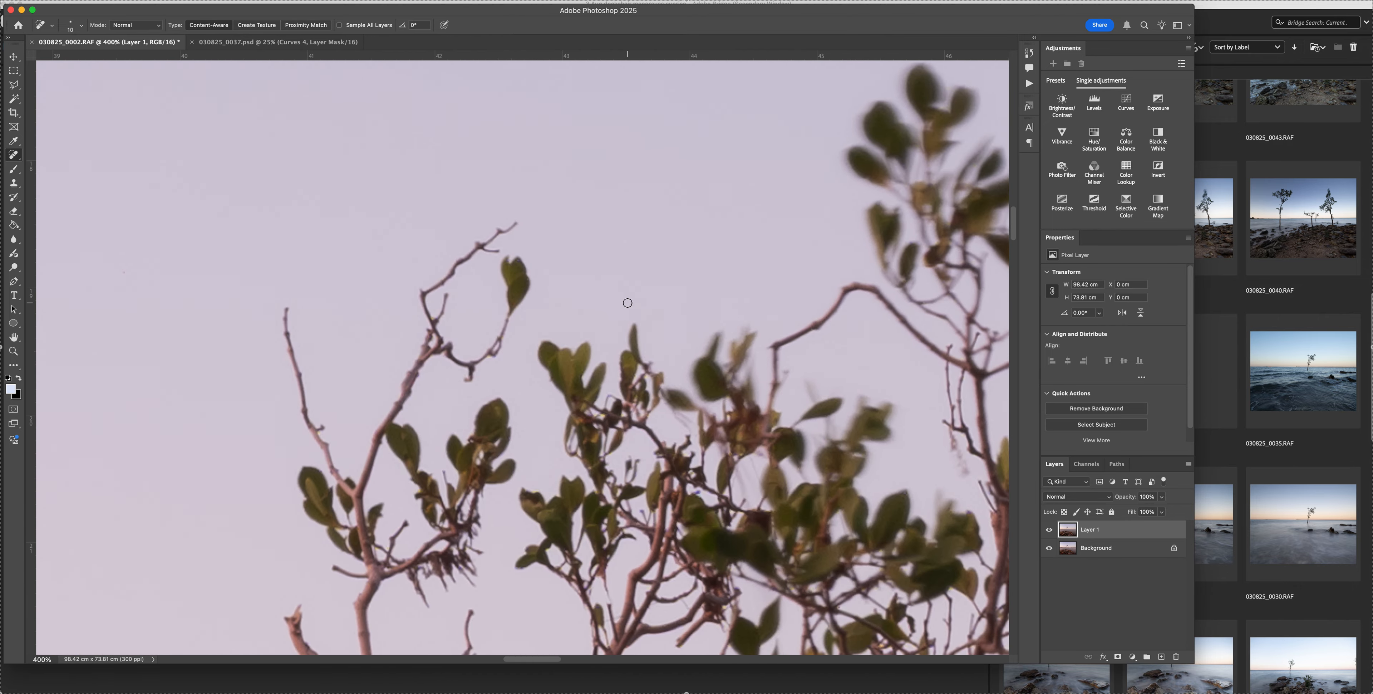
scroll(628, 302, down, 15)
scroll(627, 302, down, 4)
scroll(628, 303, down, 6)
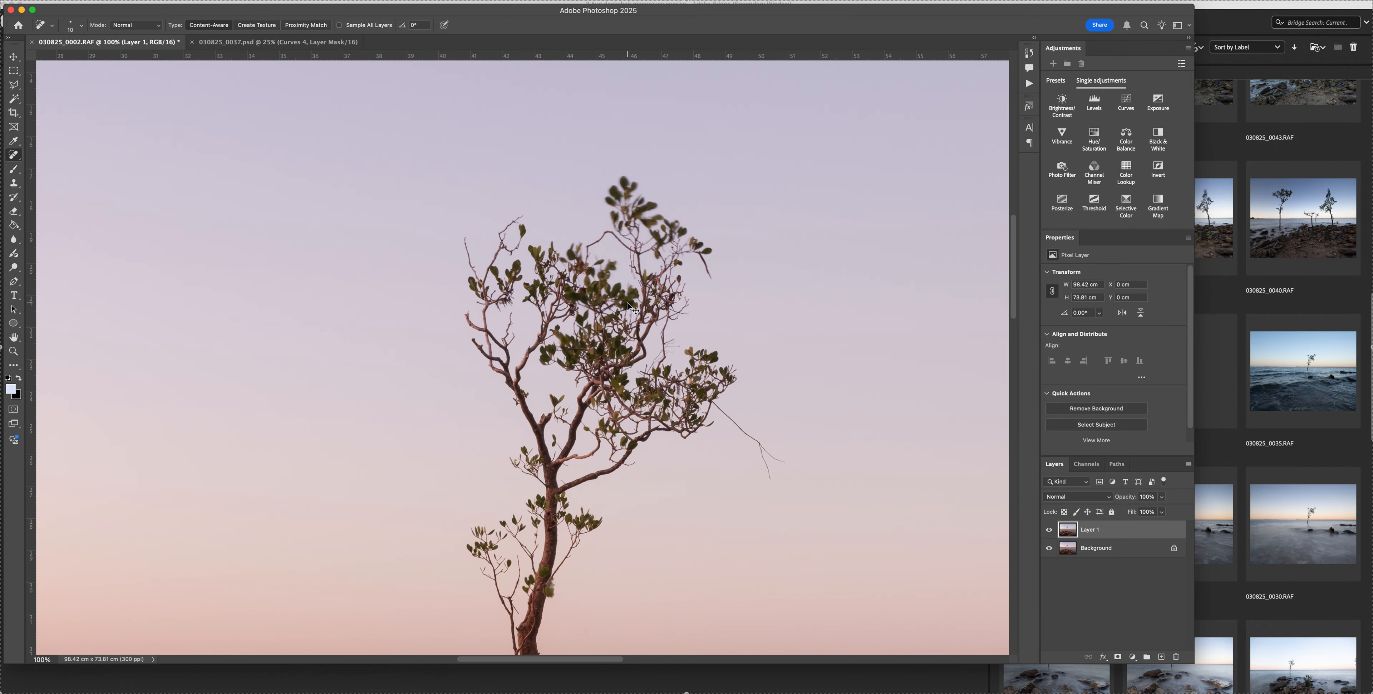
scroll(628, 303, down, 4)
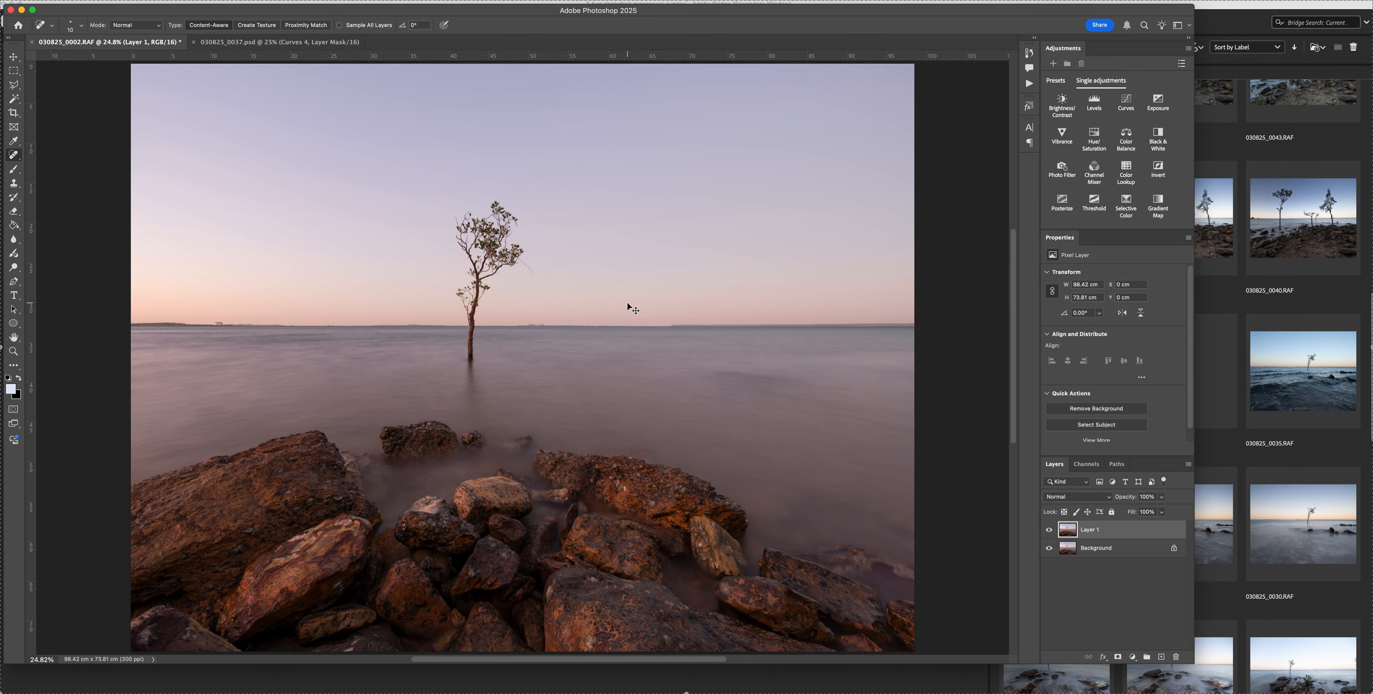
Examine the thin twig beside the tree's canopy at 200% and the buildings along the left horizon at 100%.
scroll(627, 303, up, 5)
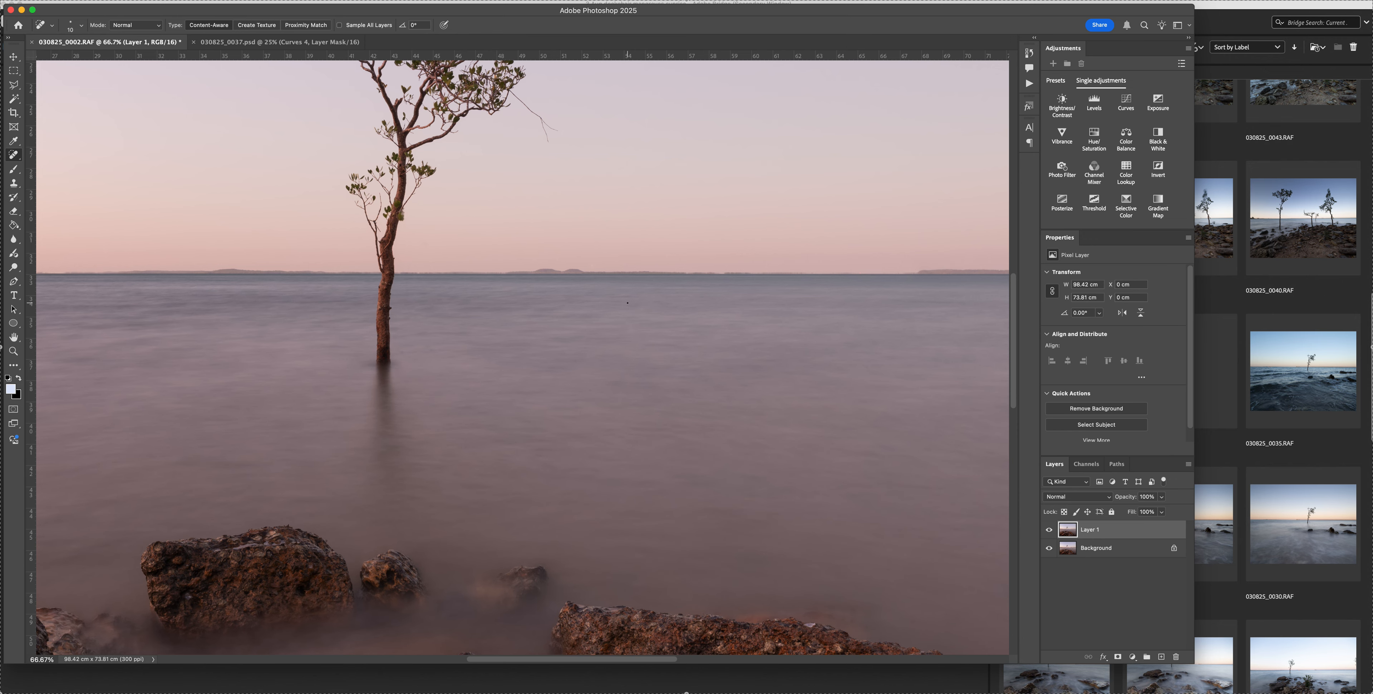
scroll(628, 302, up, 5)
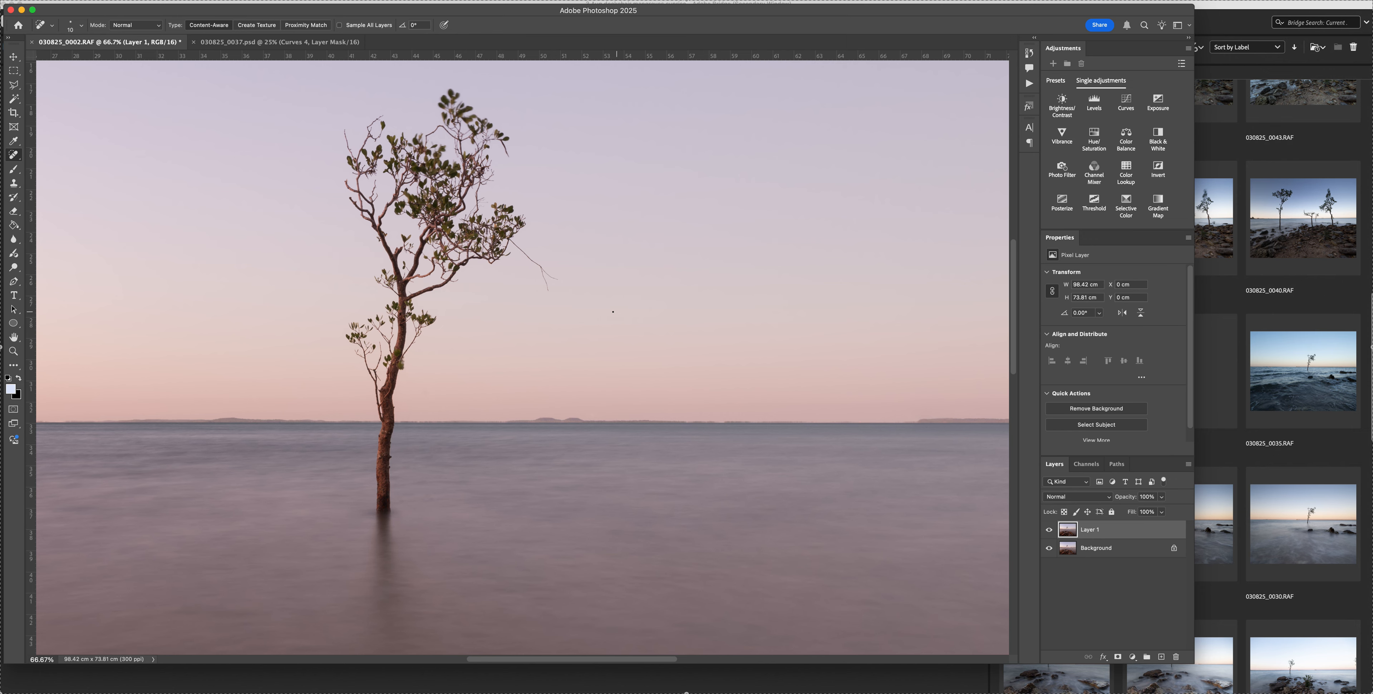
scroll(568, 308, up, 1)
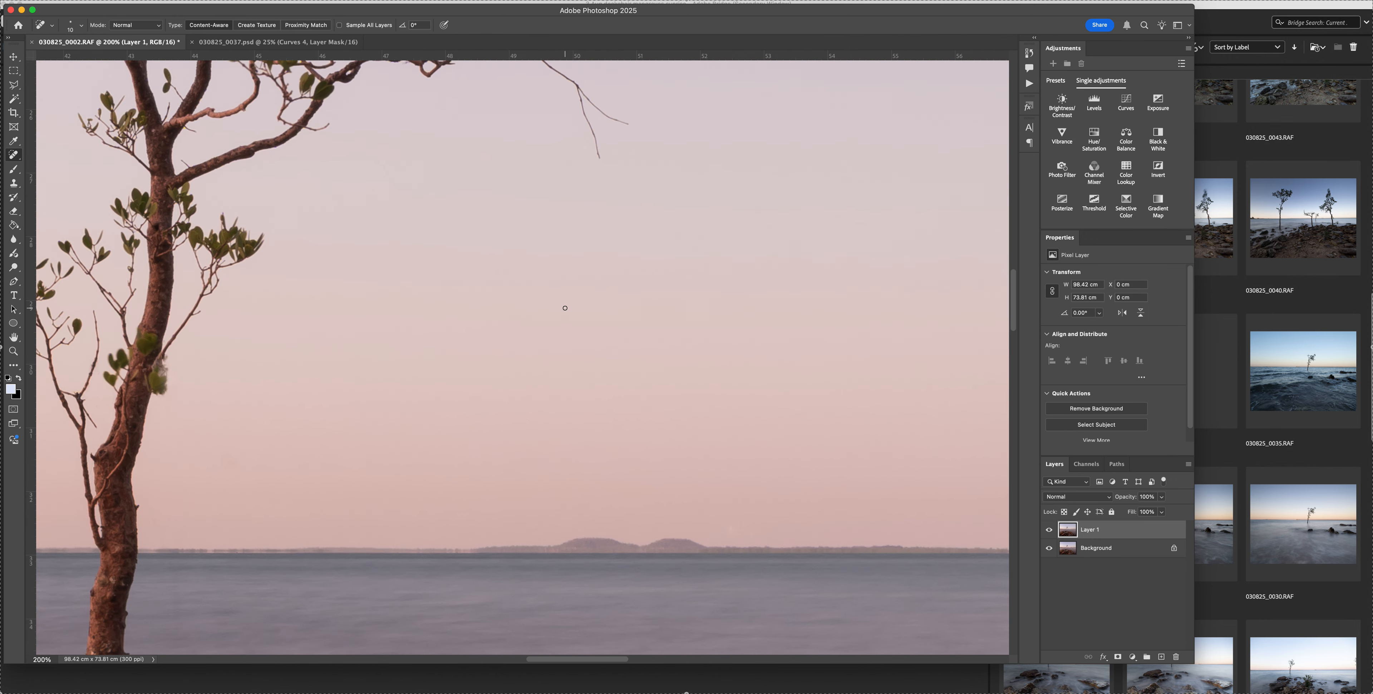
scroll(565, 308, up, 5)
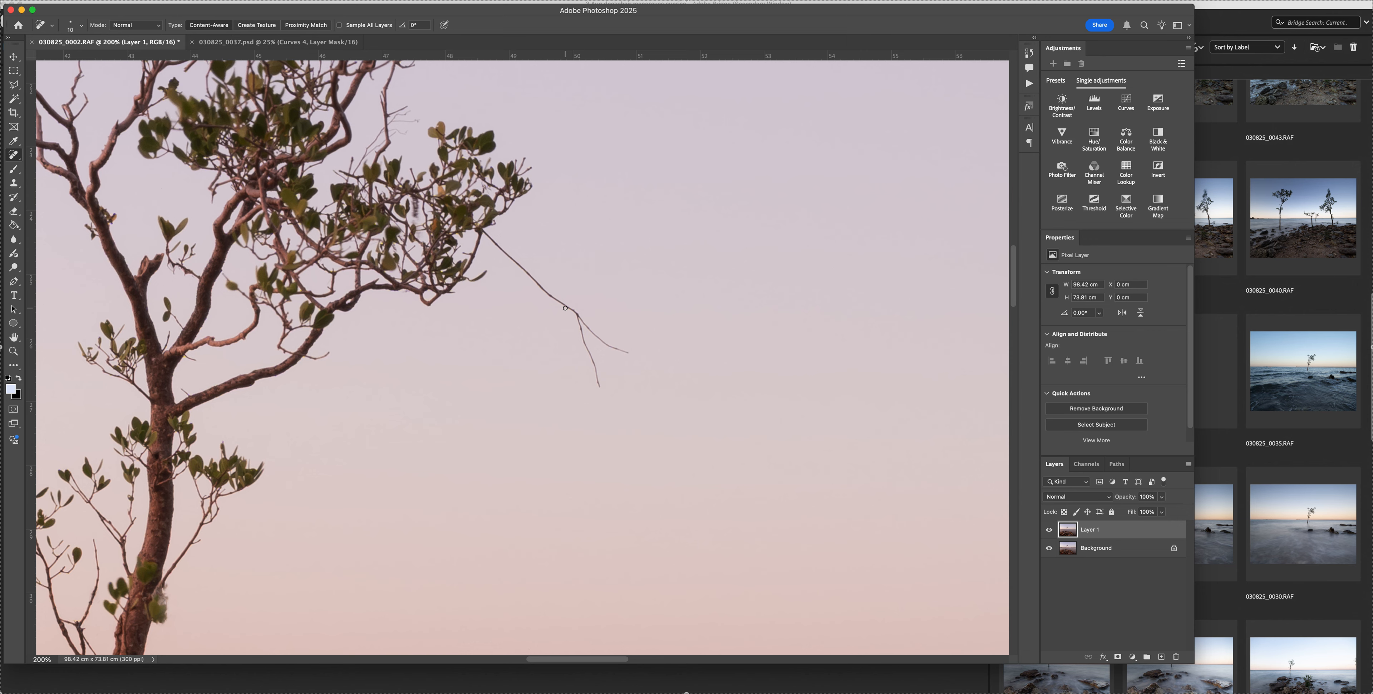
key(super+0)
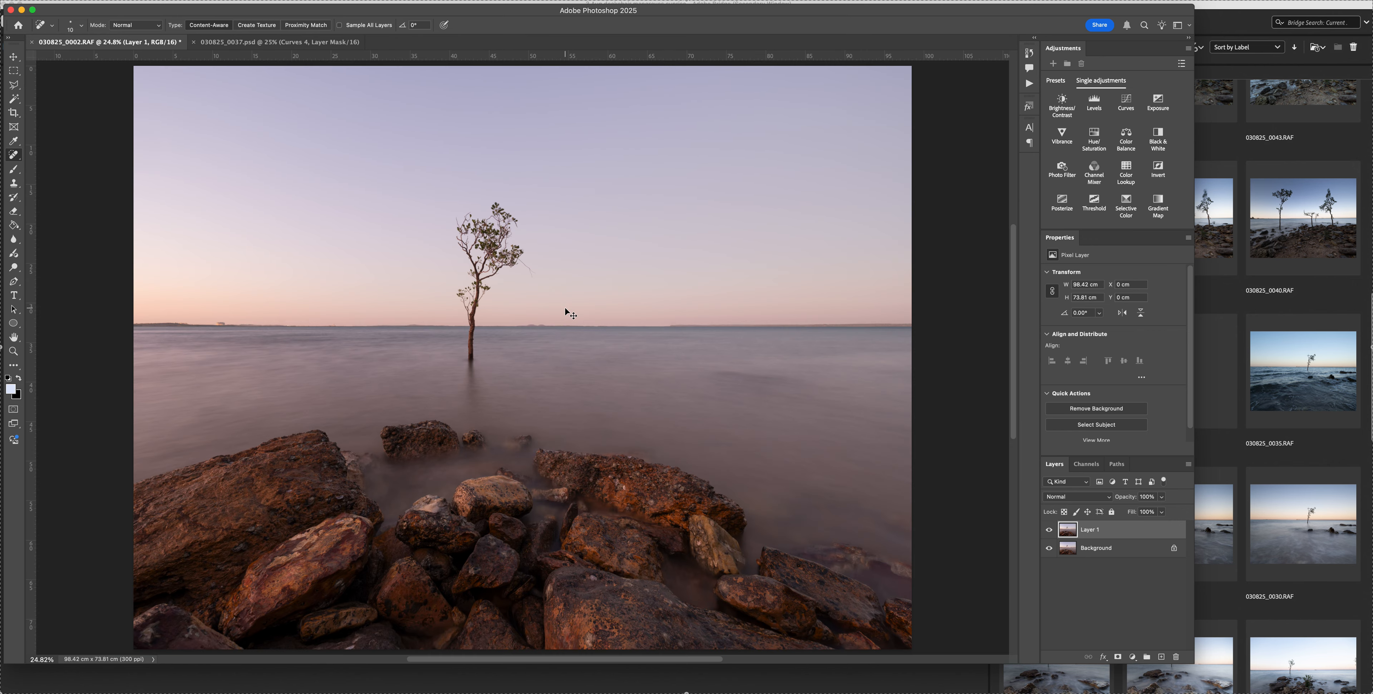
key(super+minus)
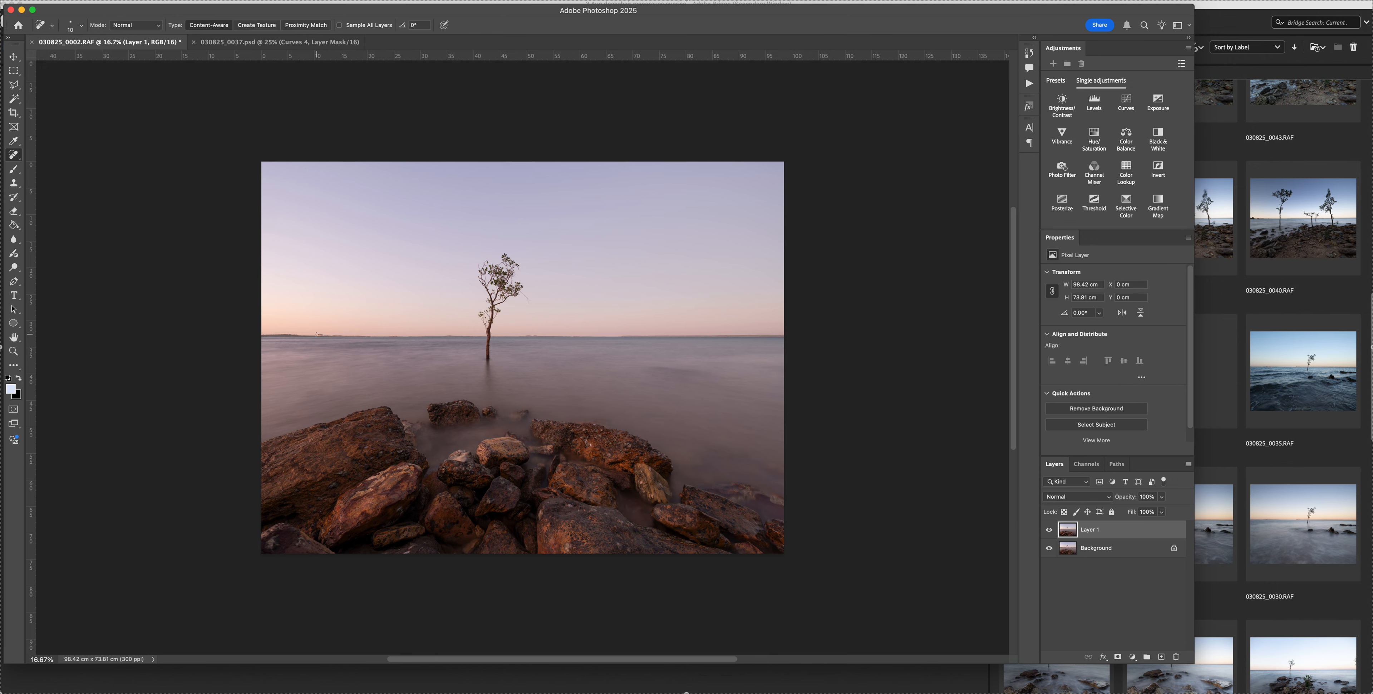
key(super+1)
scroll(313, 334, left, 10)
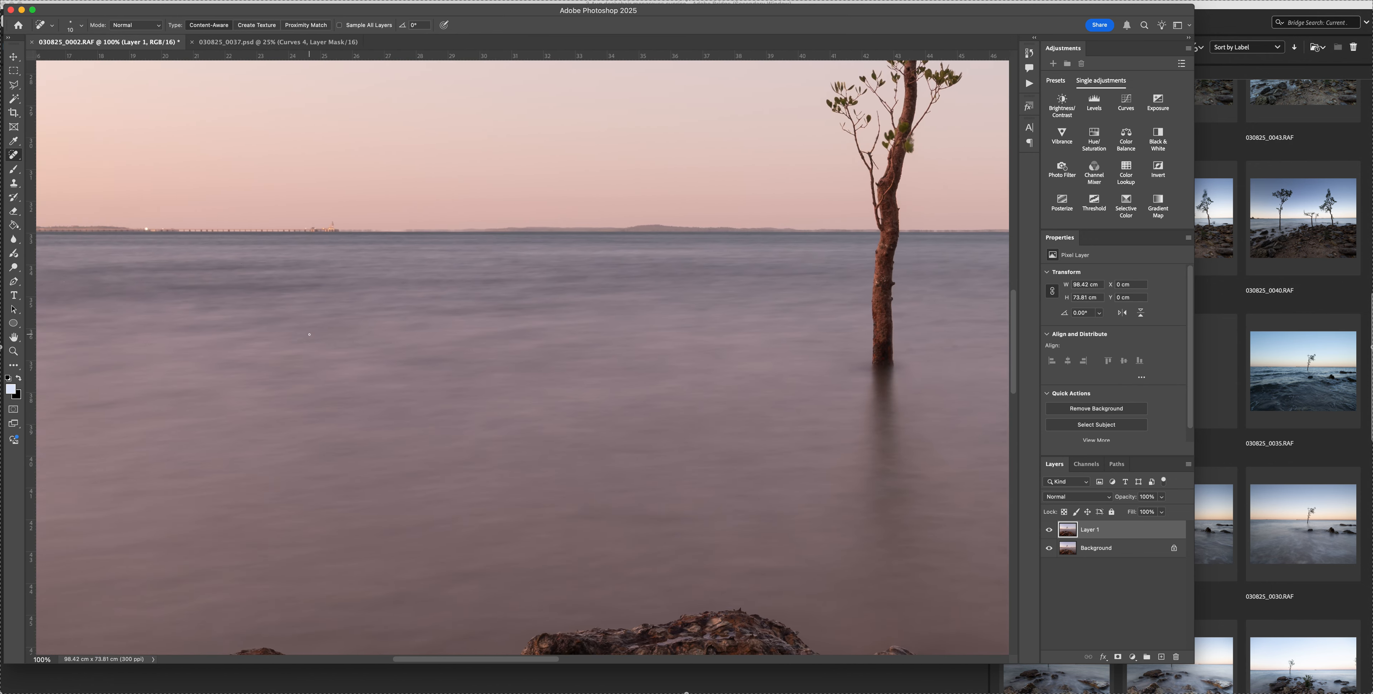
scroll(311, 333, left, 10)
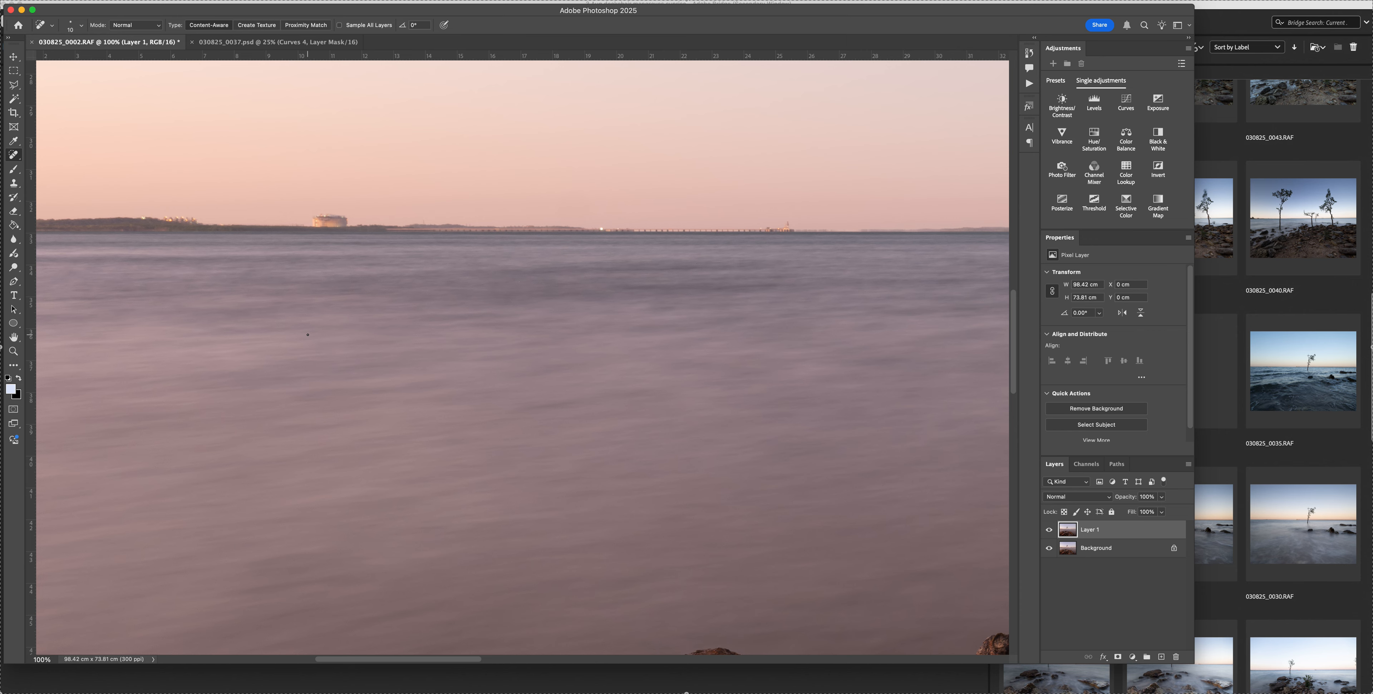
scroll(307, 334, left, 5)
scroll(302, 335, right, 15)
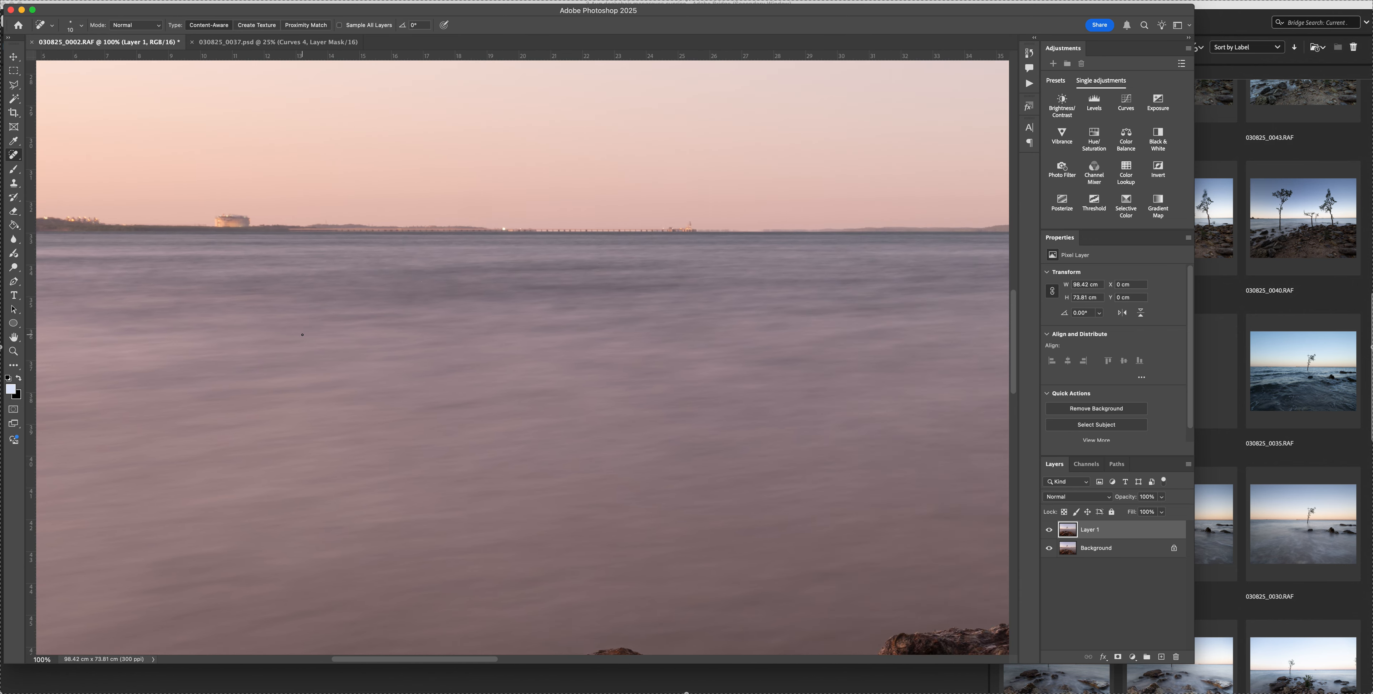
scroll(301, 335, right, 2)
key(super+0)
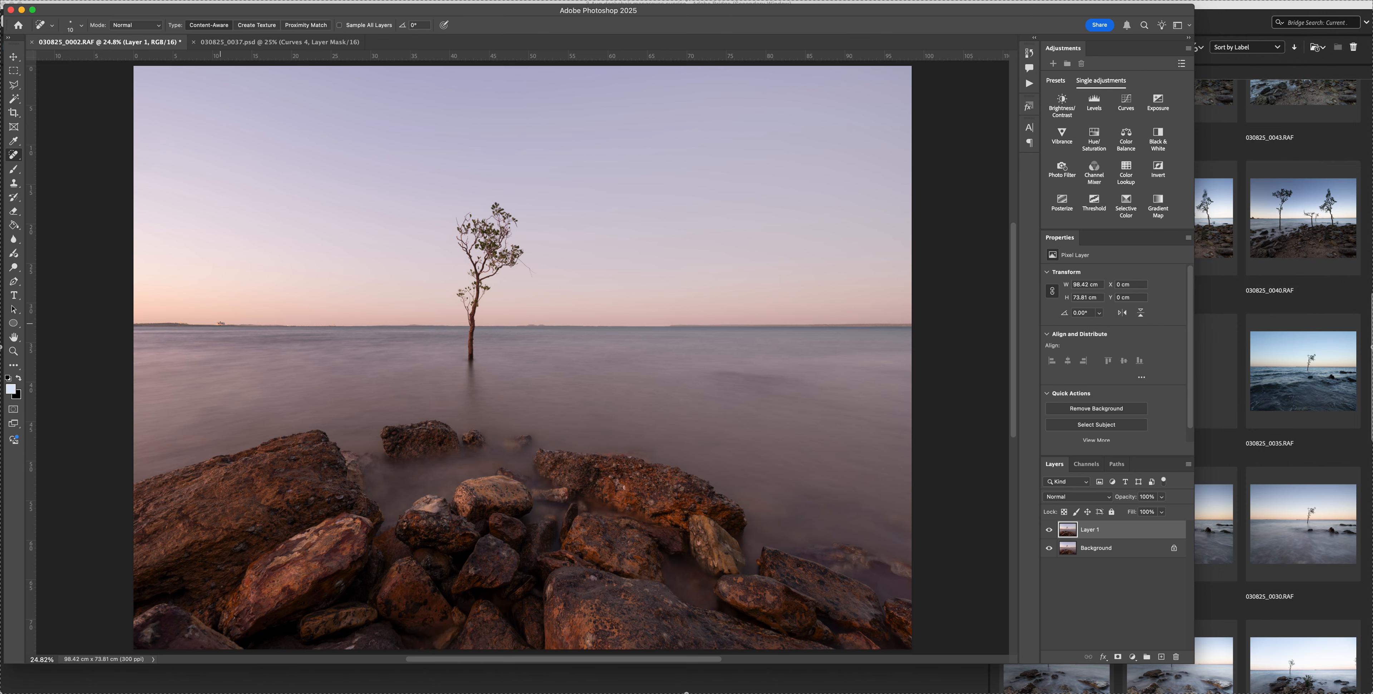
Save the layered photo in Photoshop format as 030825_0002.psd in the current shoot folder.
key(super+shift+s)
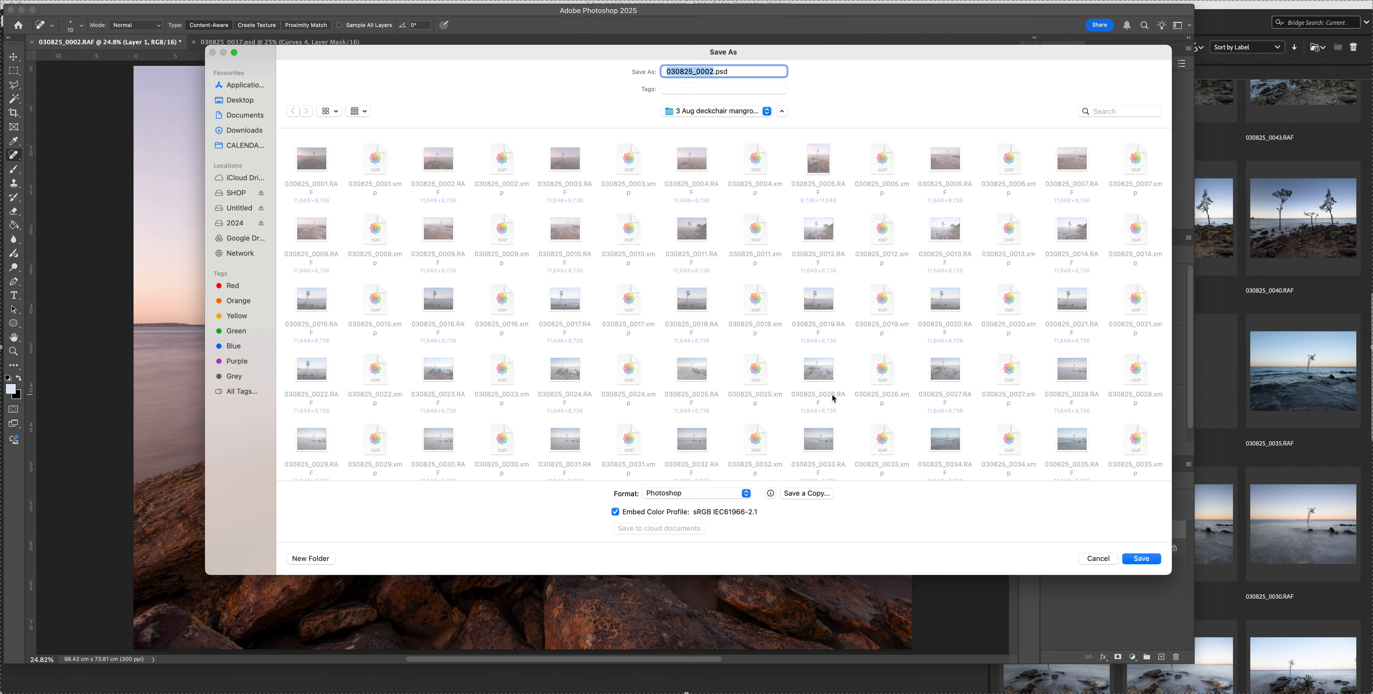
key(Return)
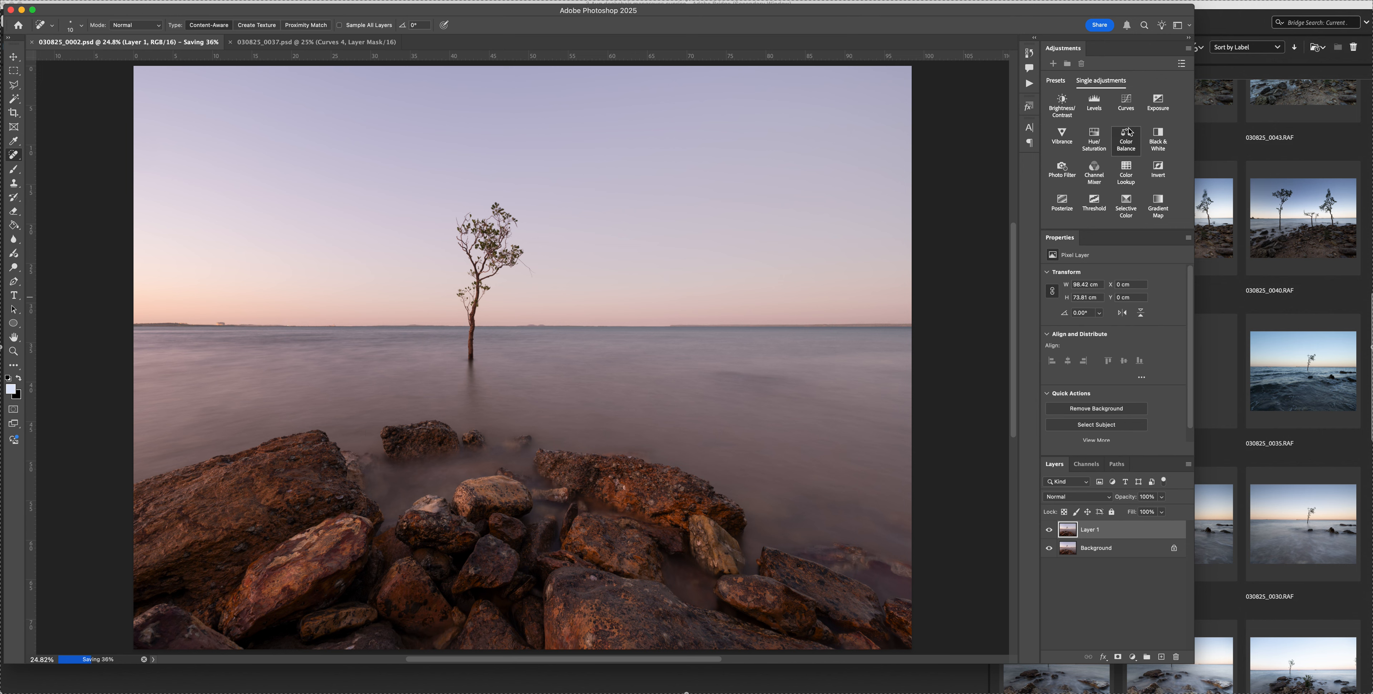
Add a Curves layer with automatic correction and mask its effect out of the sky with a large black brush at 100% opacity.
click(1125, 100)
click(1167, 288)
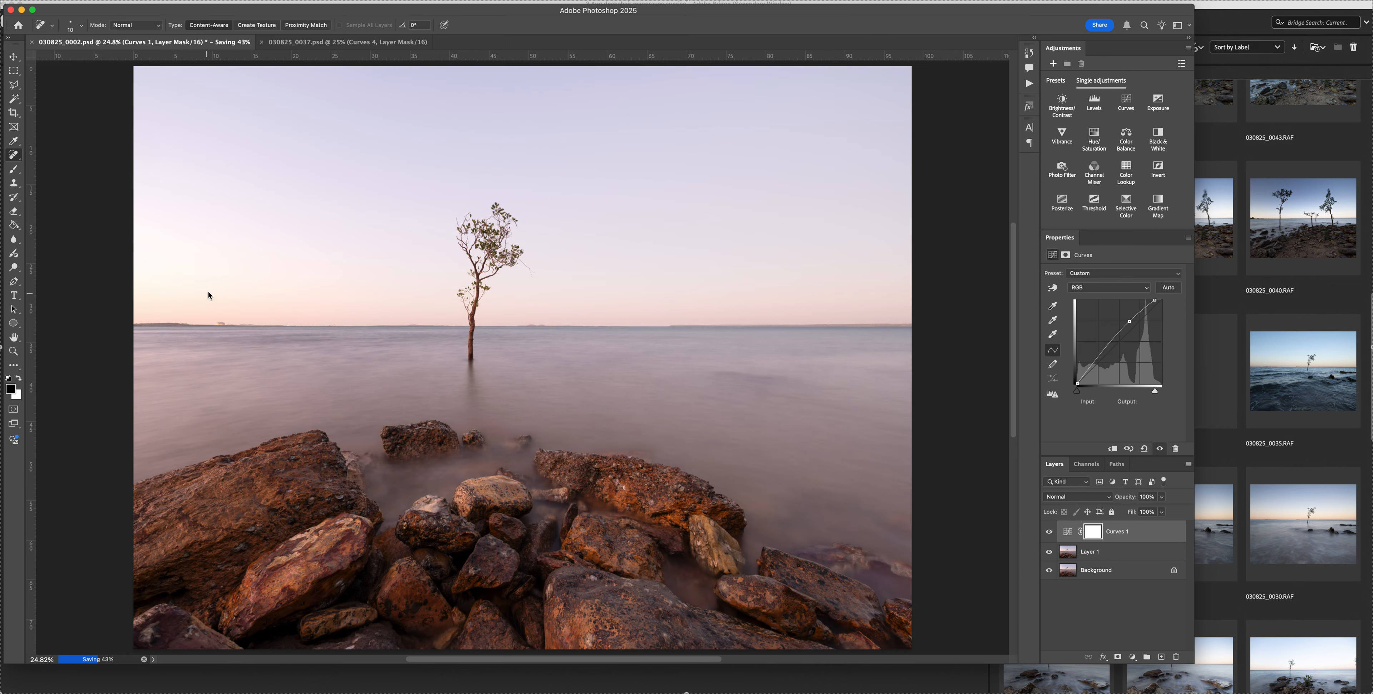
key(b)
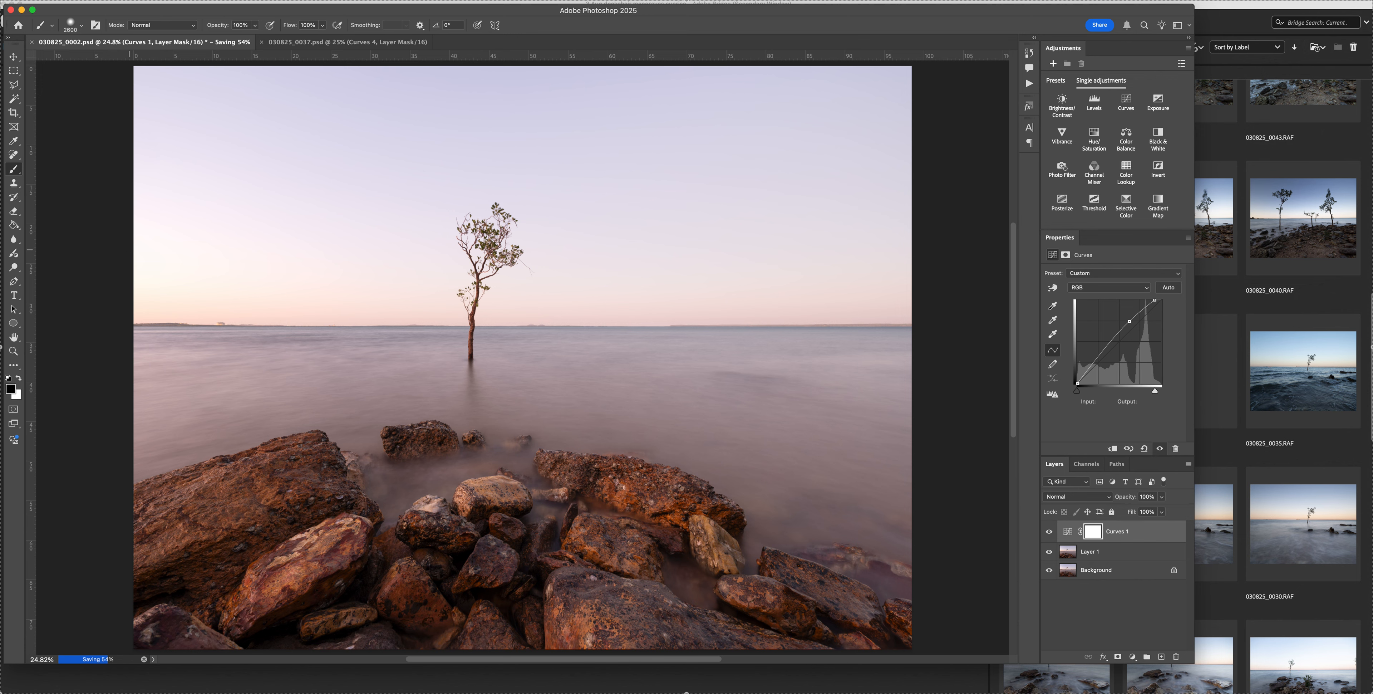
drag(184, 245, 1013, 251)
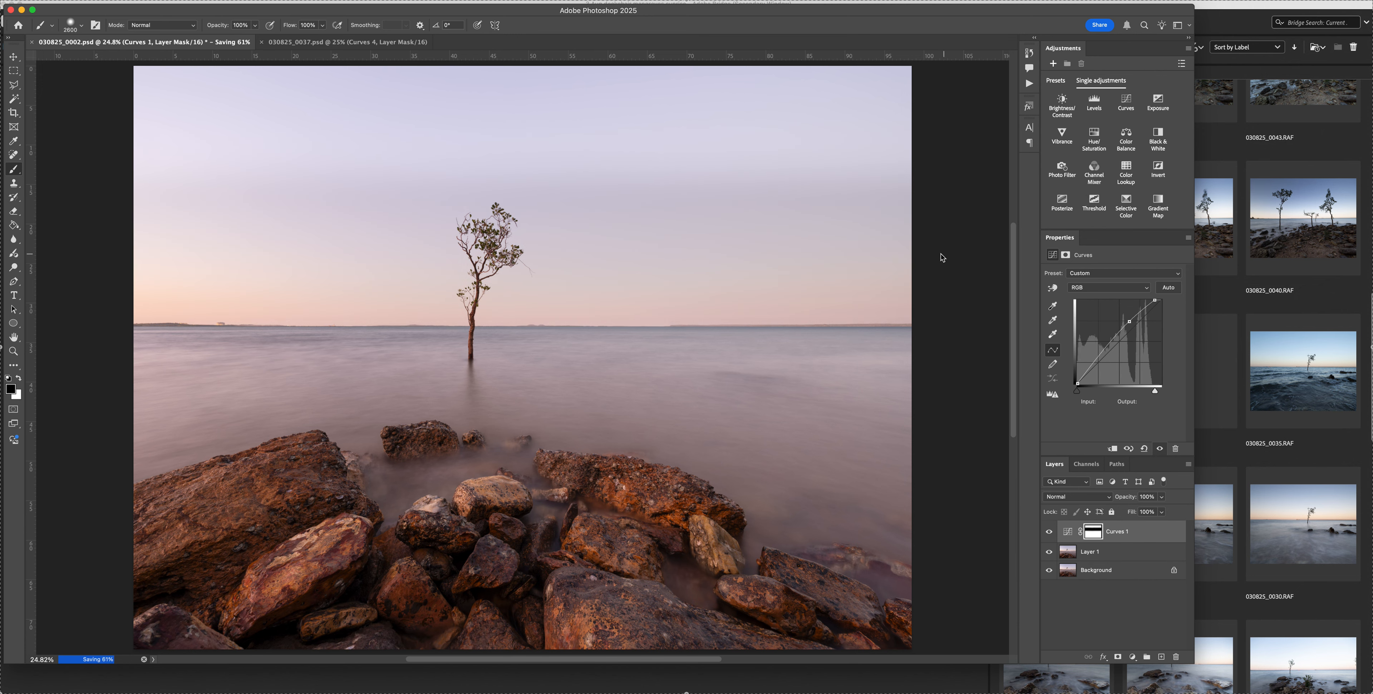
mouse_move(913, 184)
mouse_down()
mouse_move(781, 133)
mouse_move(53, 147)
mouse_up()
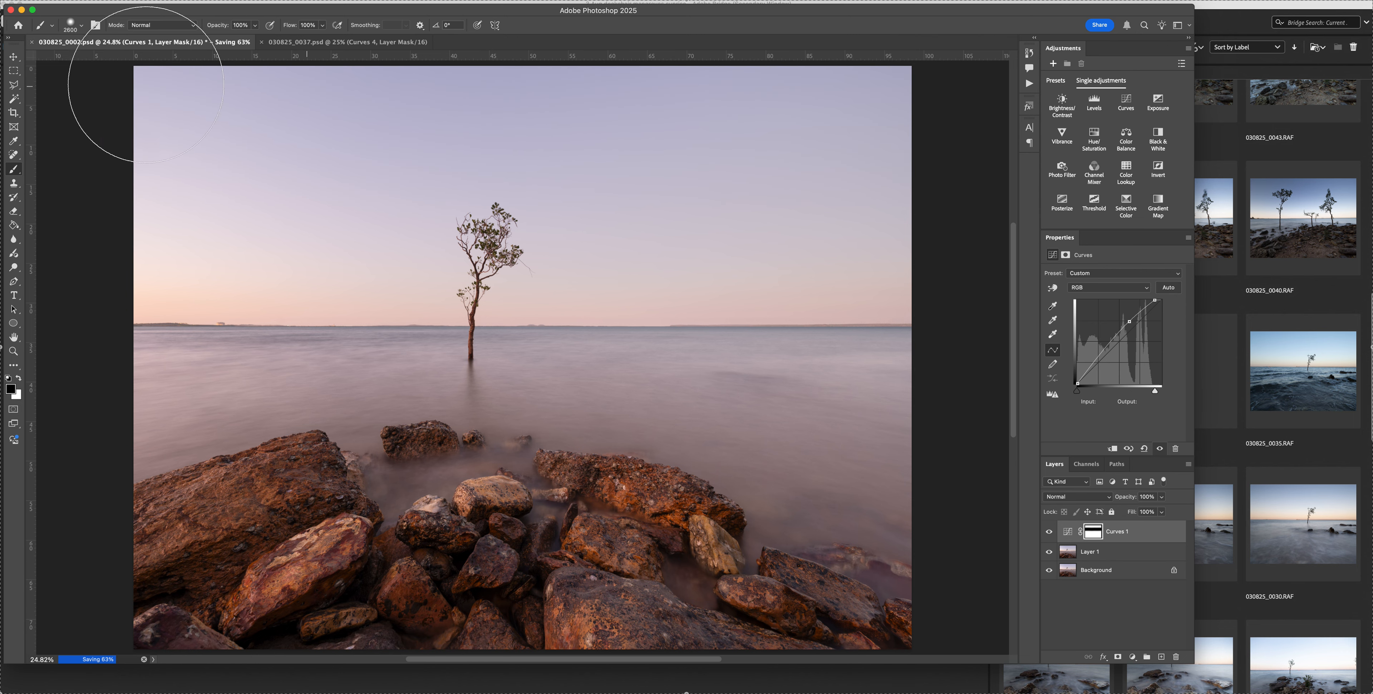
Paint some of the Curves effect back across the upper sky in white, reducing the brush opacity from 30% to 10%.
key(3)
key(x)
mouse_move(126, 114)
mouse_down()
mouse_move(495, 91)
mouse_move(938, 96)
mouse_up()
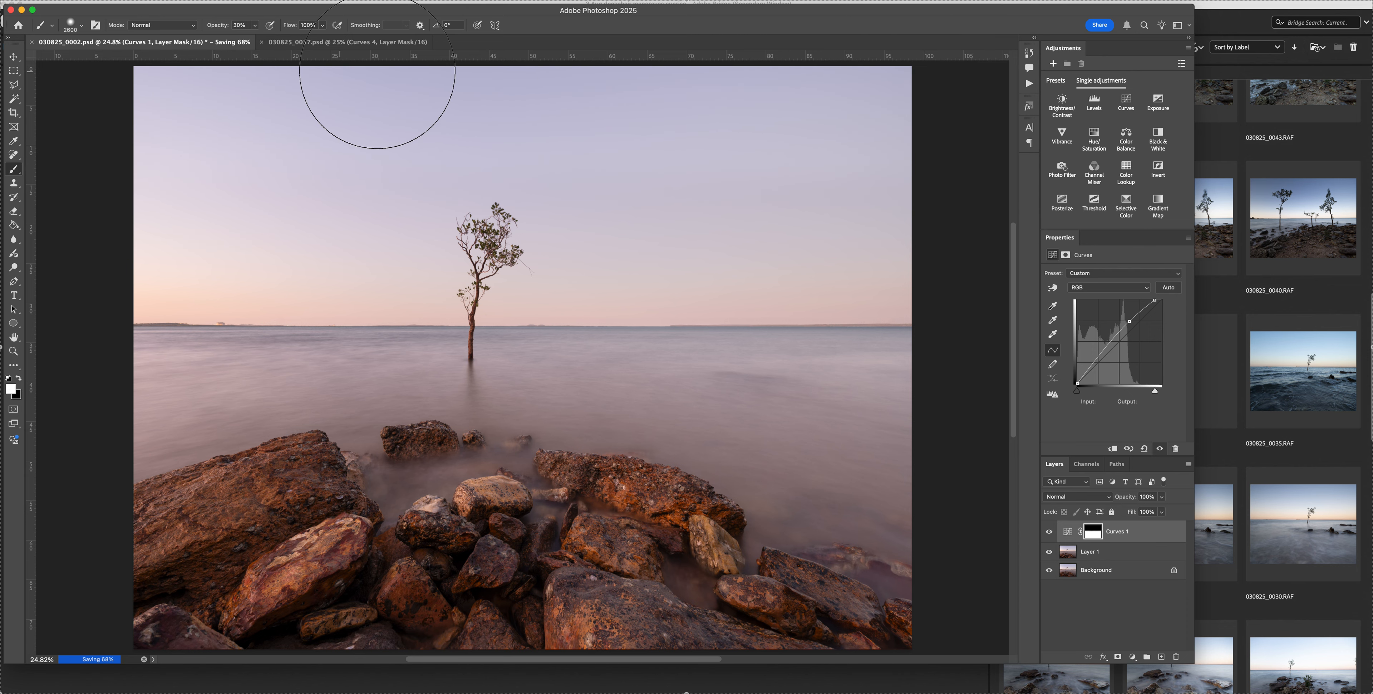
key(2)
key(1)
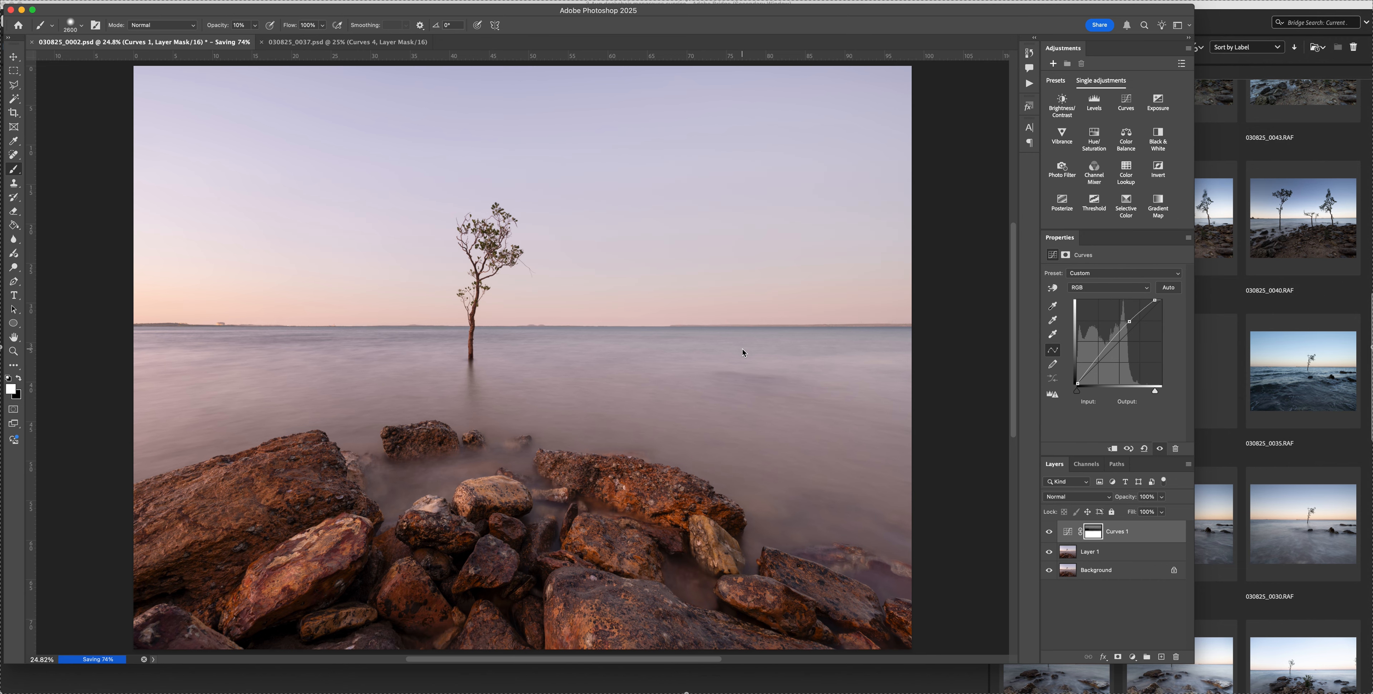
Add a second Curves layer and brighten the darker tones with a raised curve point at input 77.
key(super+minus)
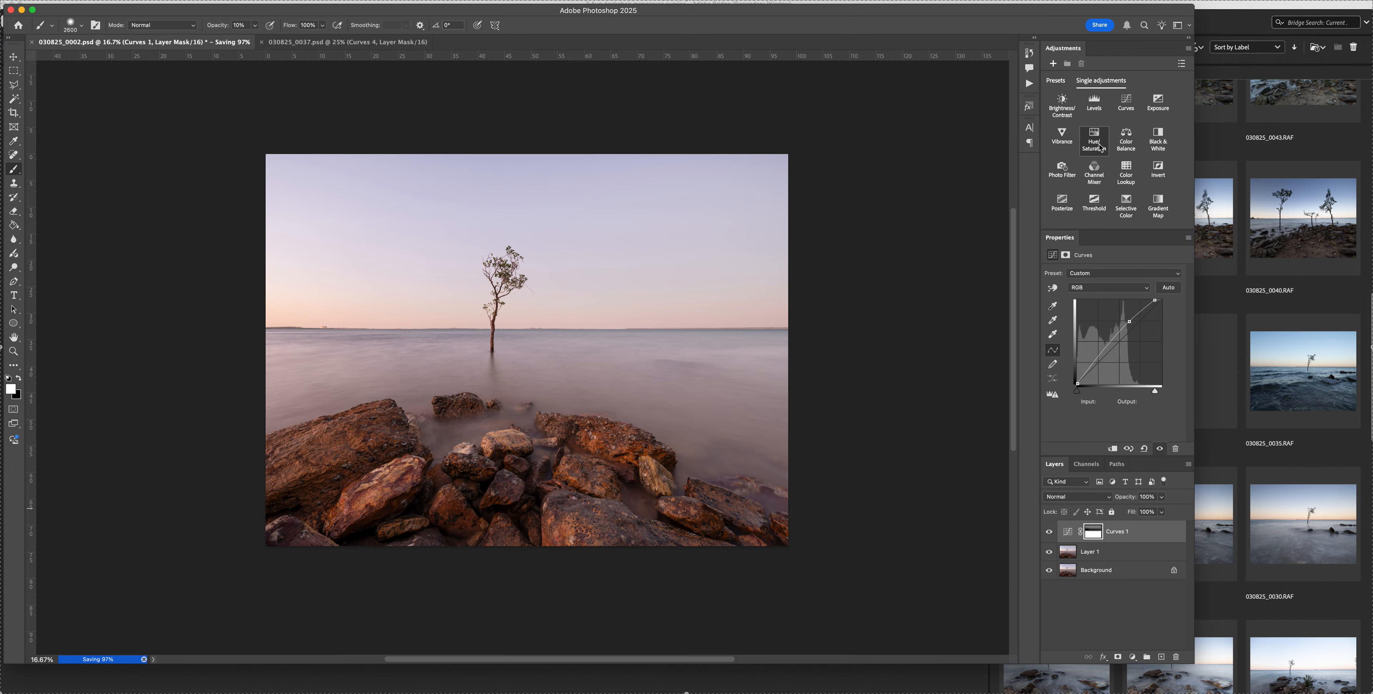
click(1127, 101)
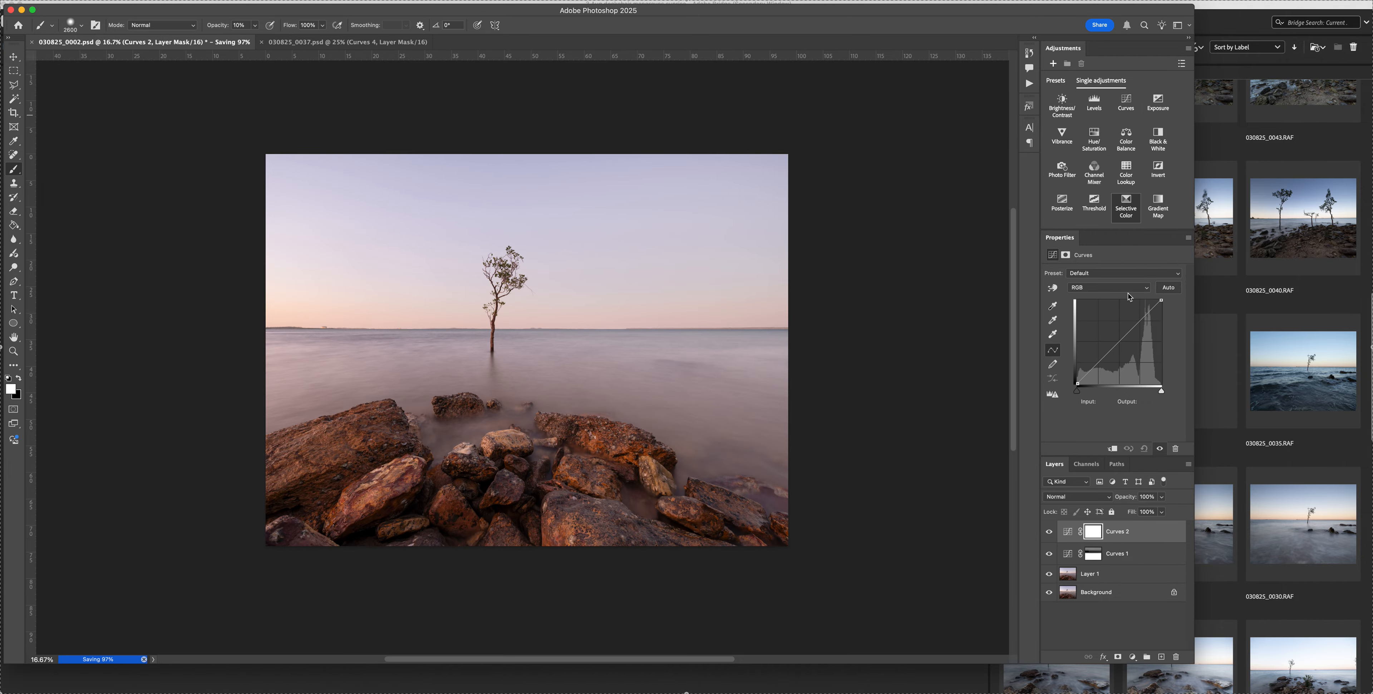
click(1105, 354)
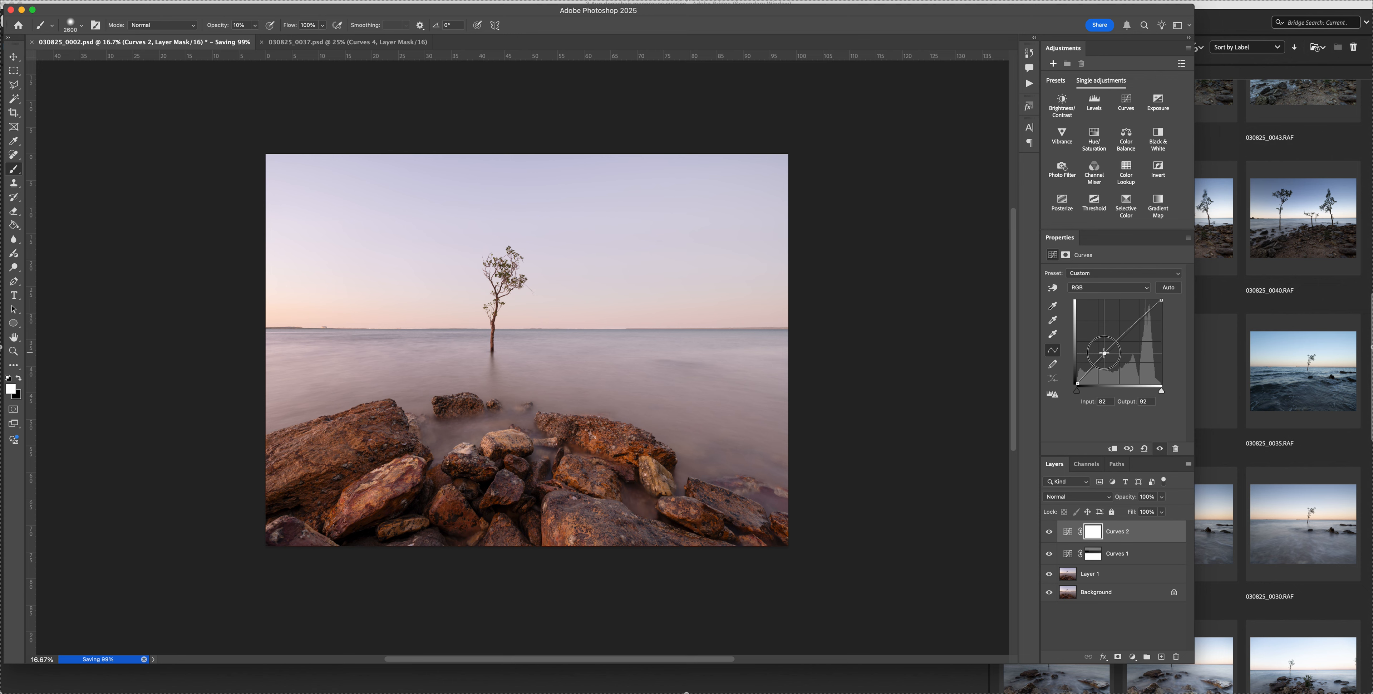
drag(1105, 353, 1102, 353)
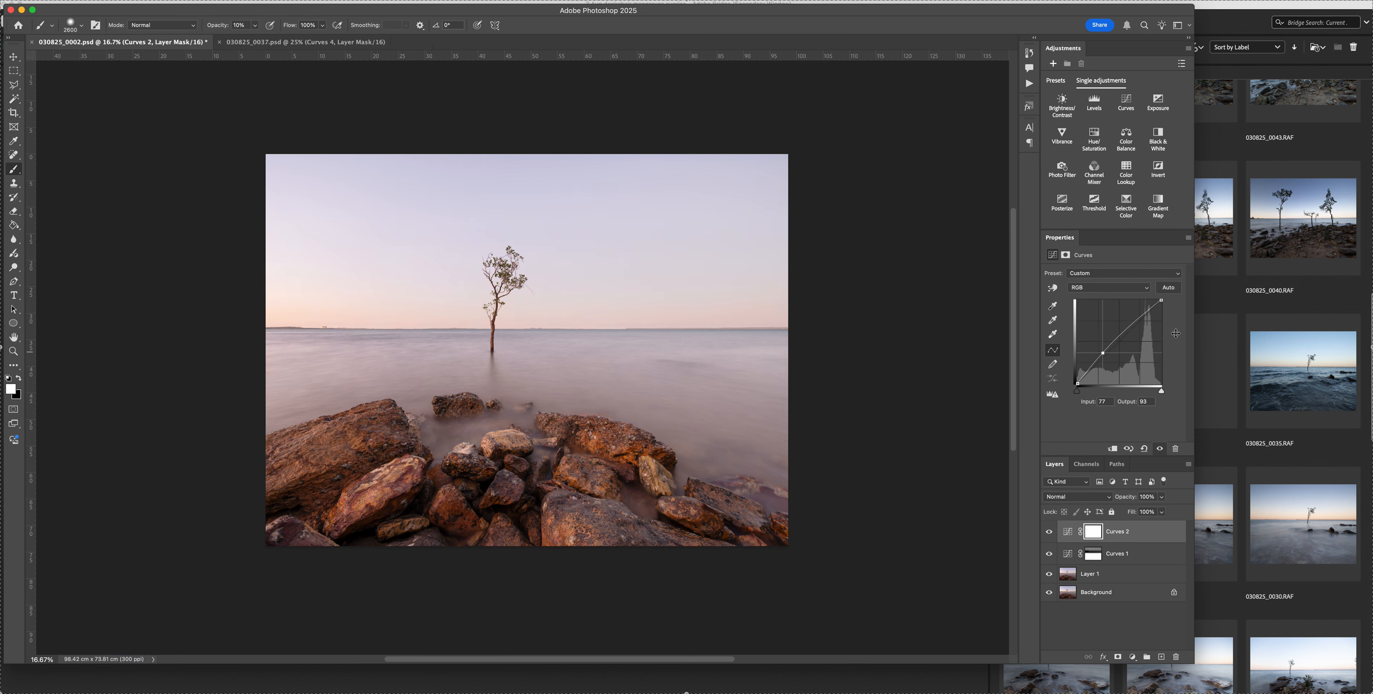
Fill the second Curves layer's mask with black at 100% opacity in Normal mode.
click(120, 1)
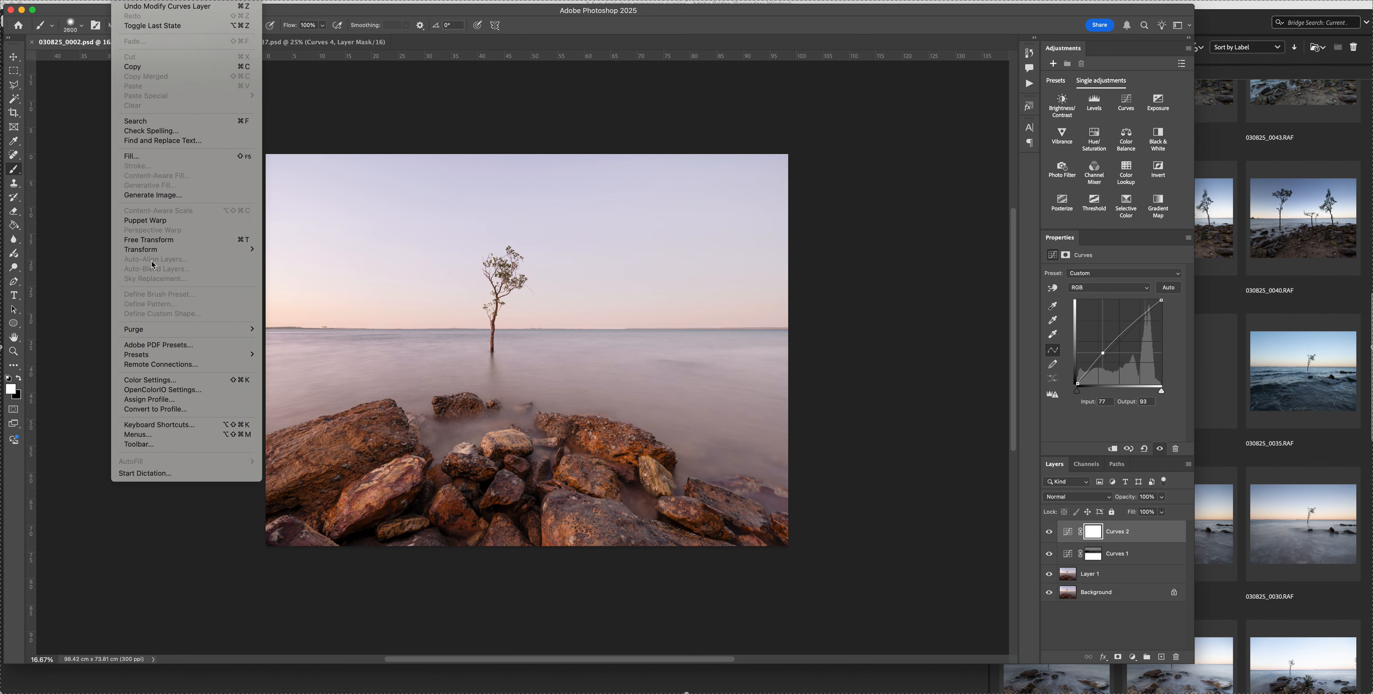
click(137, 158)
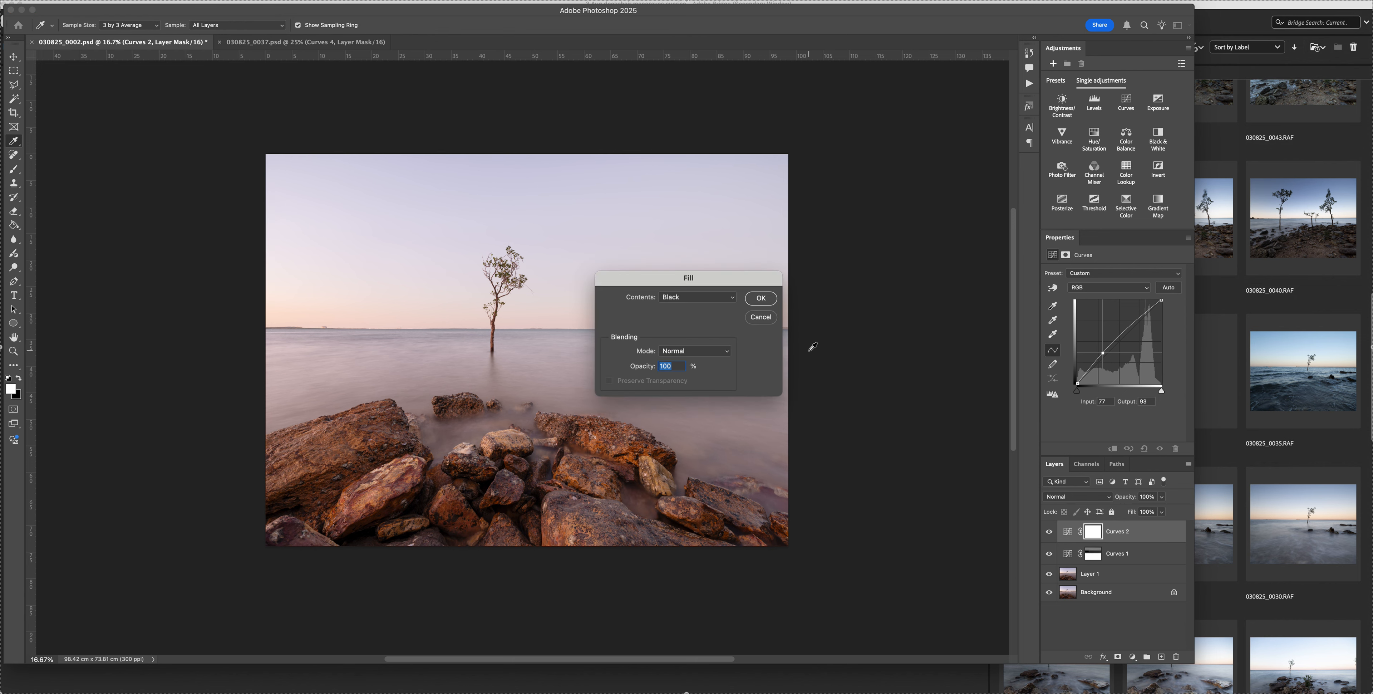
click(759, 299)
Reveal the second Curves layer's brightening on the foreground rocks by painting white on its mask, starting at 100% and then 80% opacity.
key(0)
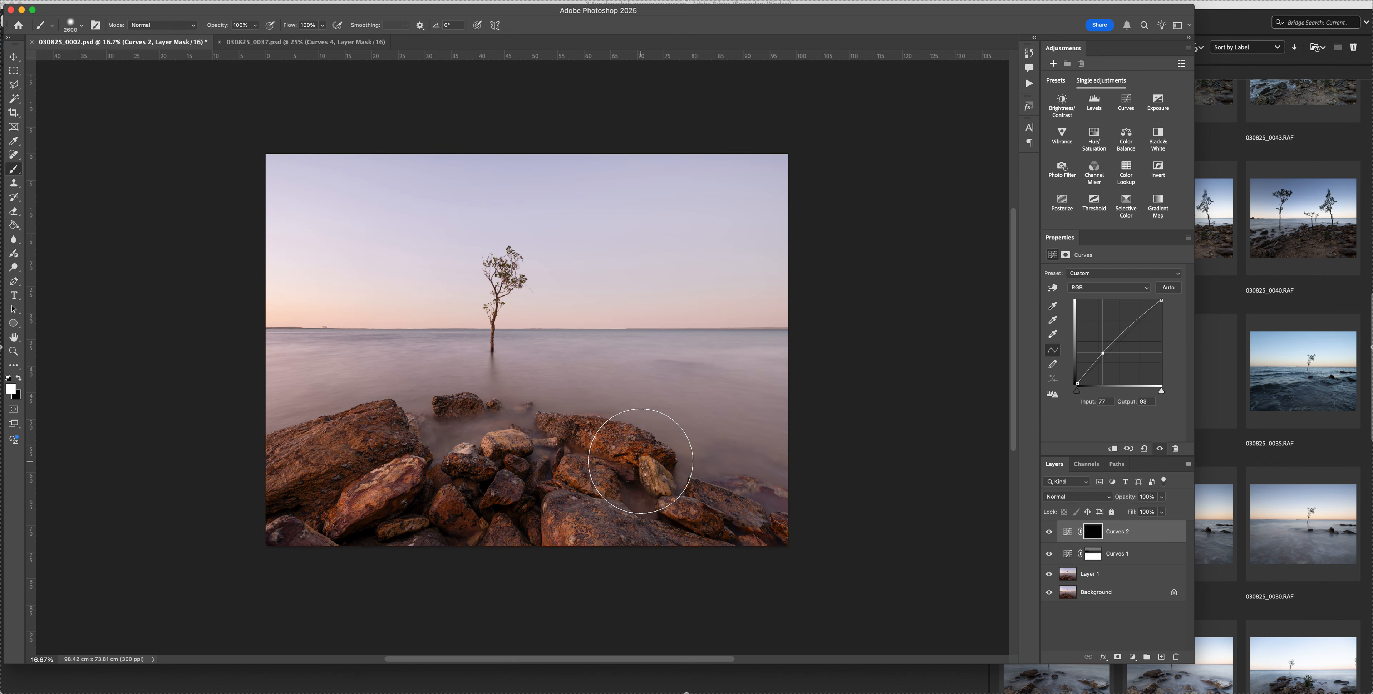
click(580, 510)
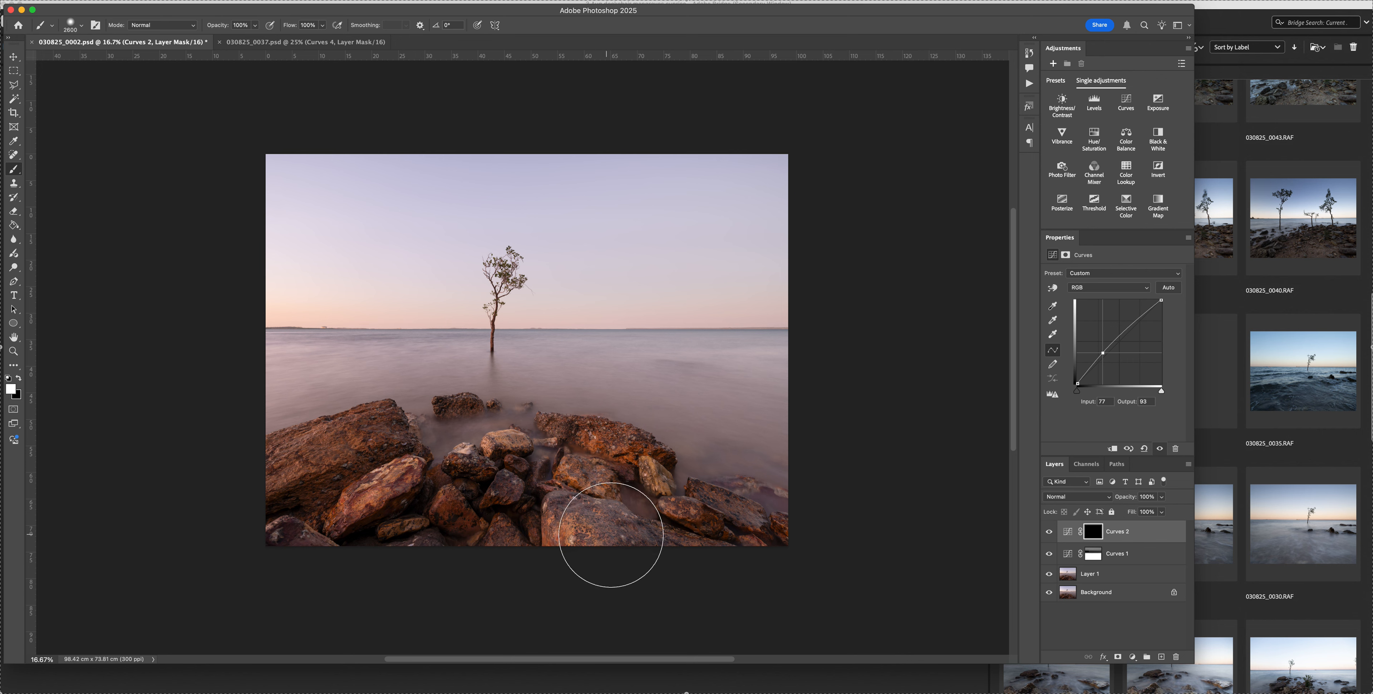
mouse_move(724, 547)
mouse_down()
mouse_move(694, 544)
mouse_move(718, 552)
mouse_up()
key(8)
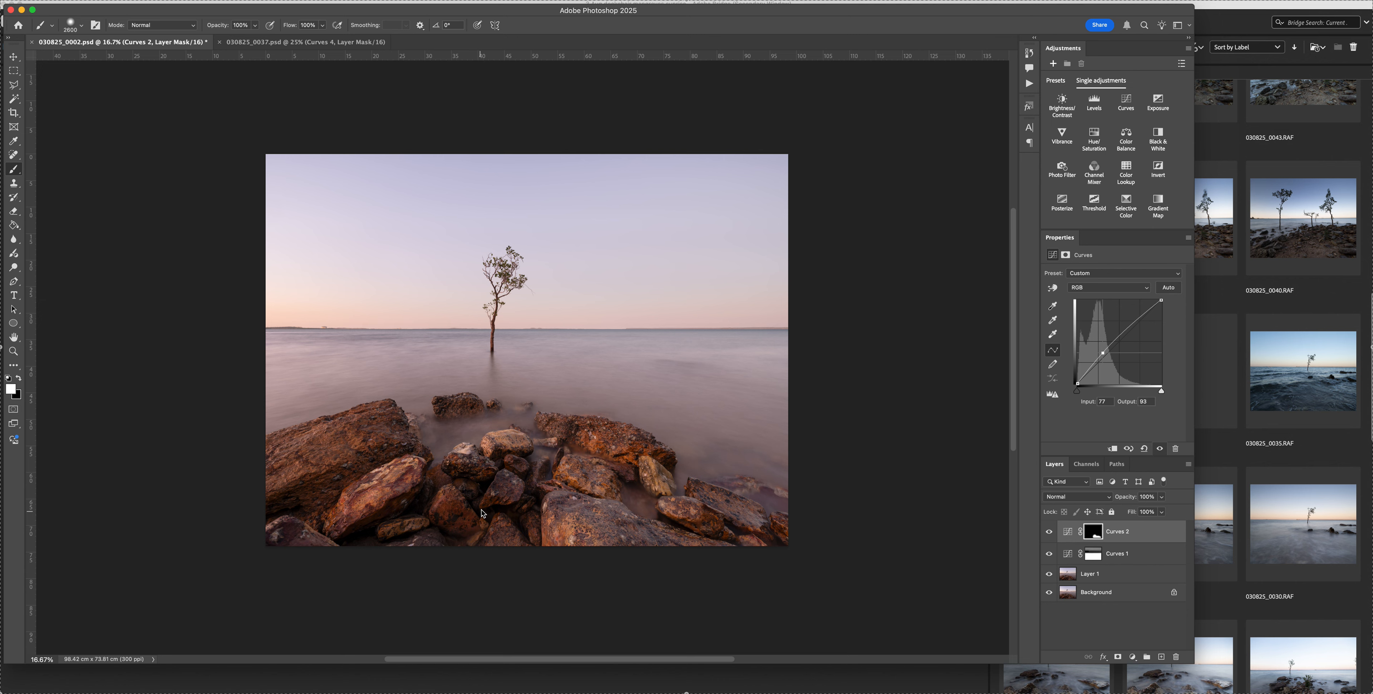
click(361, 460)
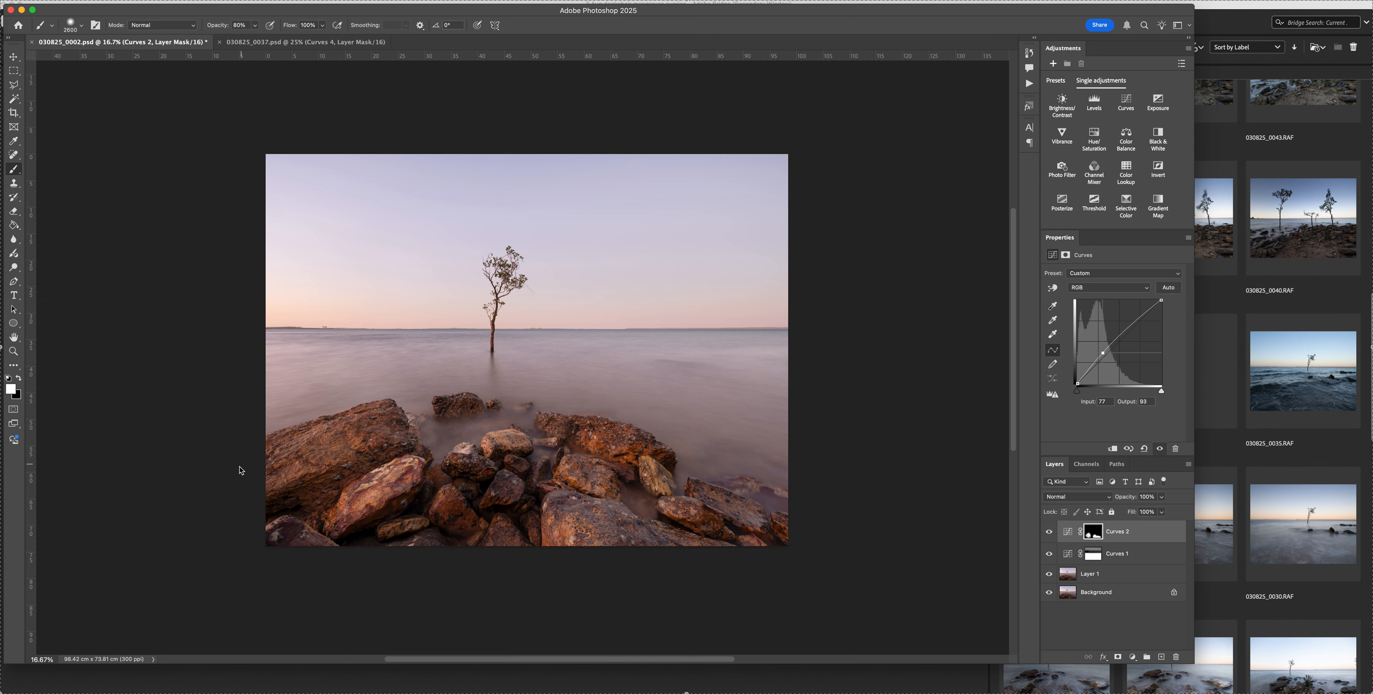
mouse_move(468, 499)
mouse_down()
mouse_move(480, 476)
mouse_move(544, 459)
mouse_up()
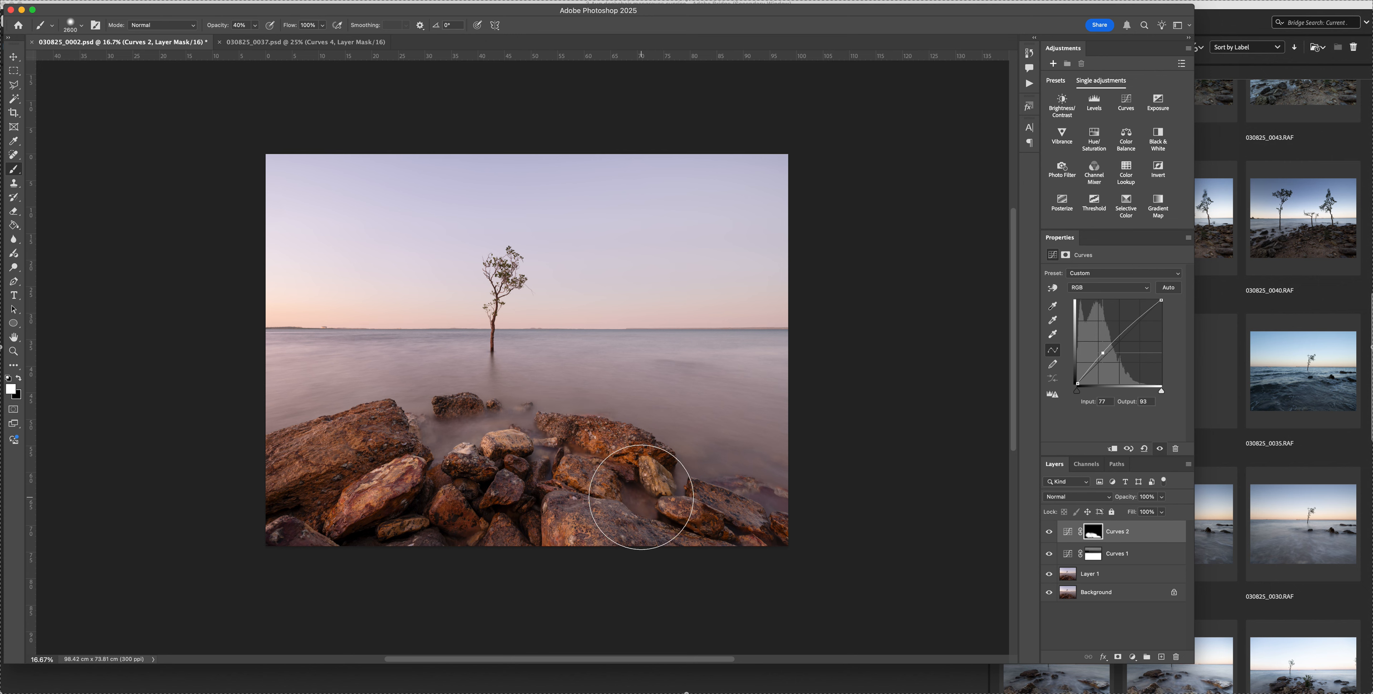
Enlarge the mask brush to 3000 and set it to black at 20% opacity.
key(bracketright)
key(bracketright)
key(bracketright)
key(bracketright)
key(x)
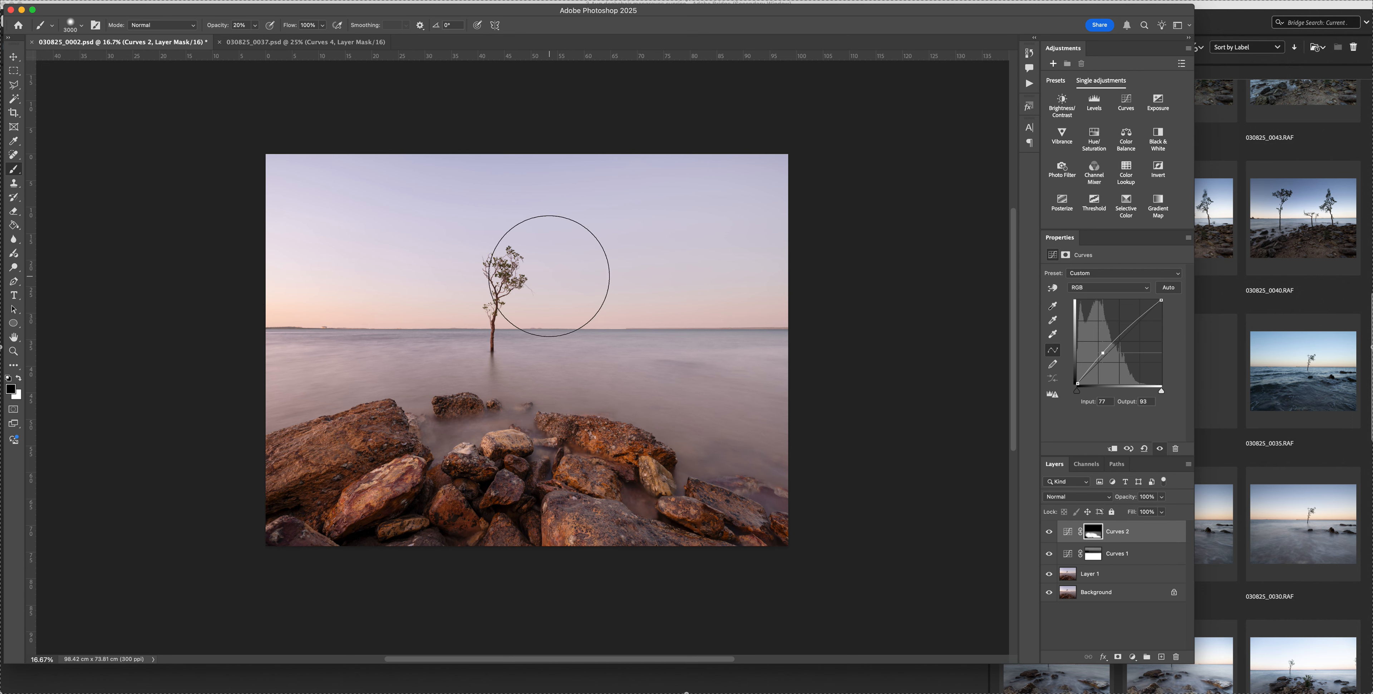
Compare the rocks with and without Curves 2, and lift their deepest shadows with a second curve point at input 35, output 48.
click(1048, 533)
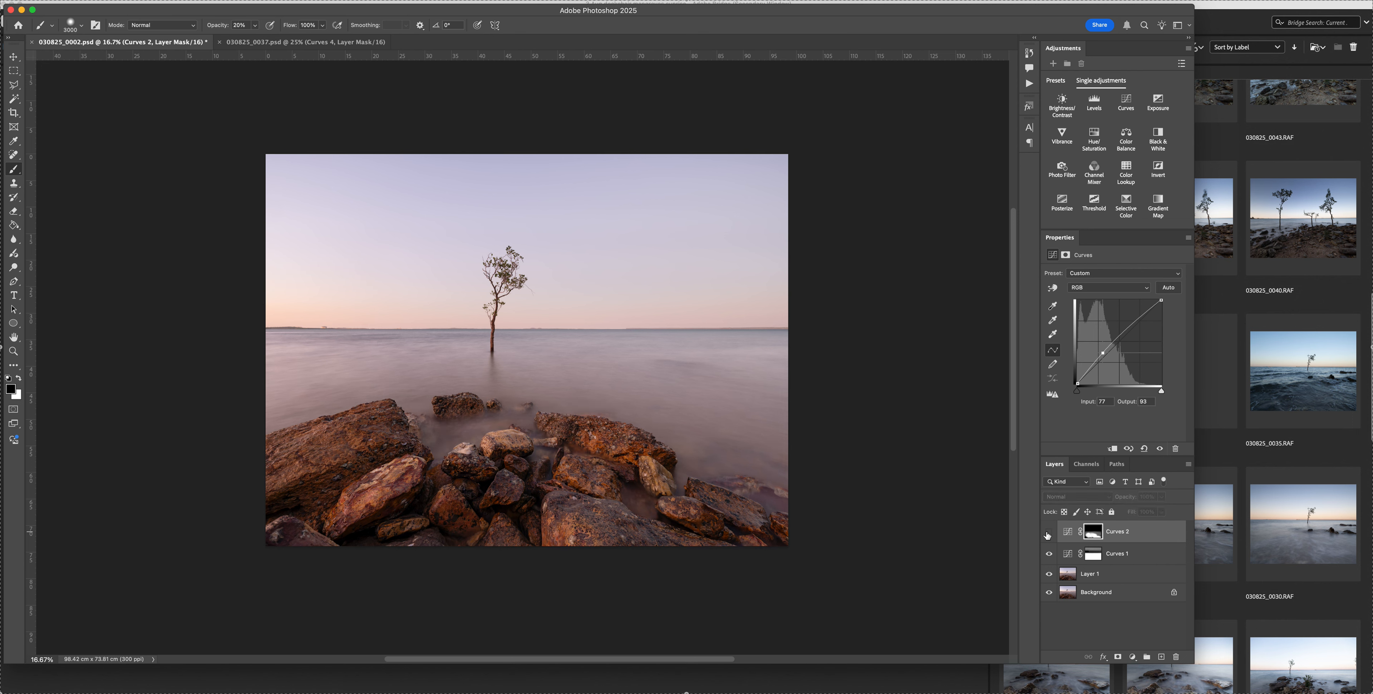
click(1048, 533)
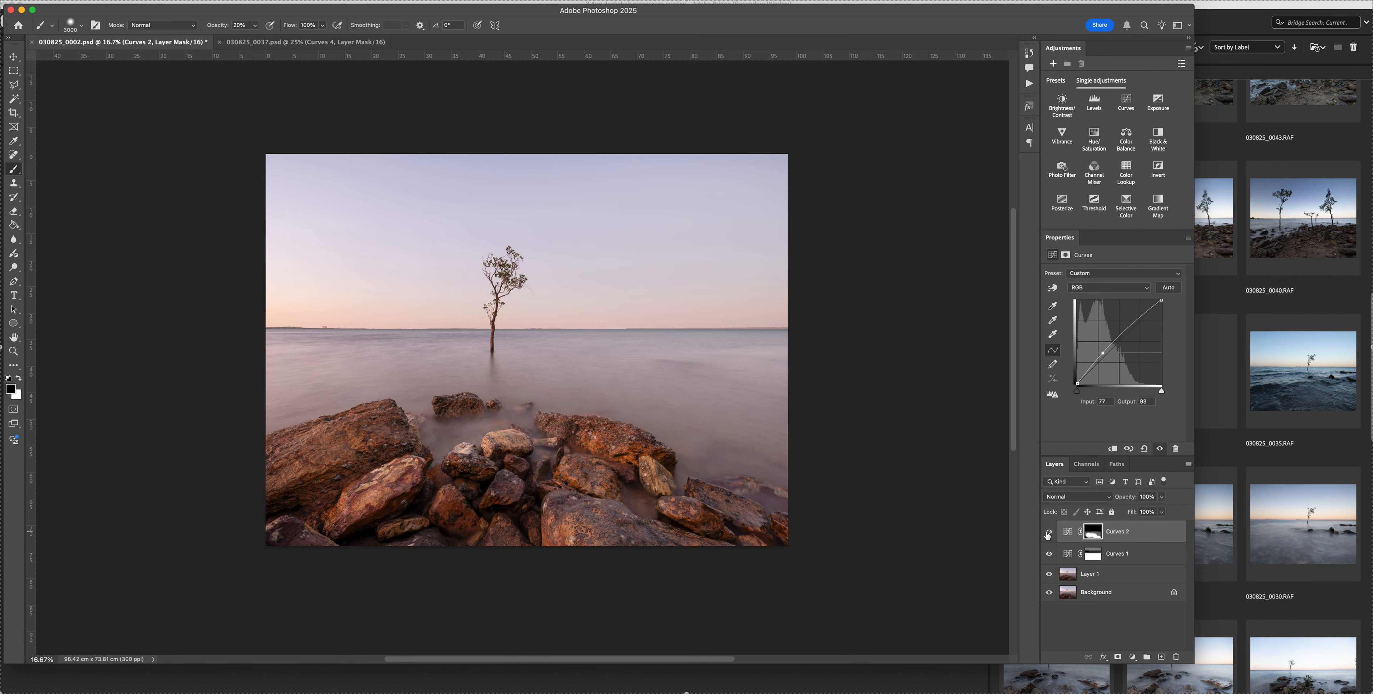
click(1048, 533)
click(1048, 532)
drag(1102, 352, 1102, 352)
click(1090, 368)
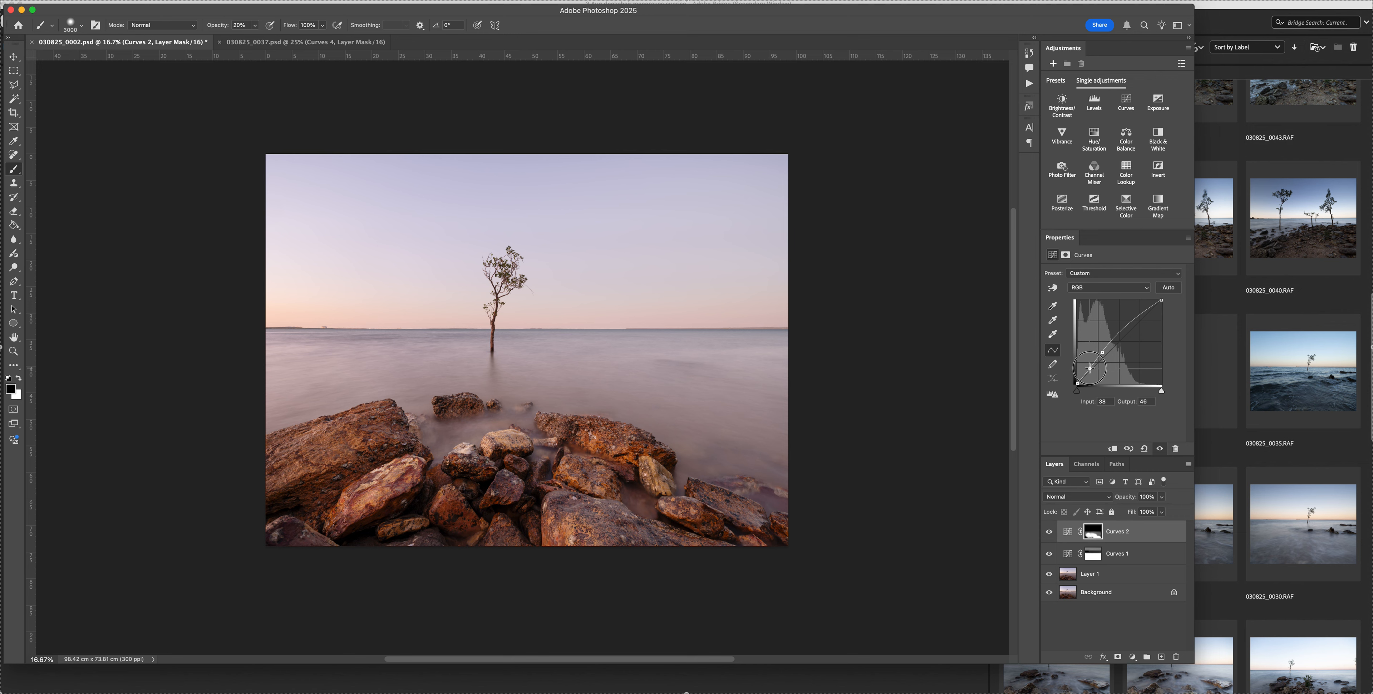
drag(1090, 368, 1088, 367)
Compare the photo before and after the Curves 2 shadow lift by toggling that layer's visibility.
click(1049, 531)
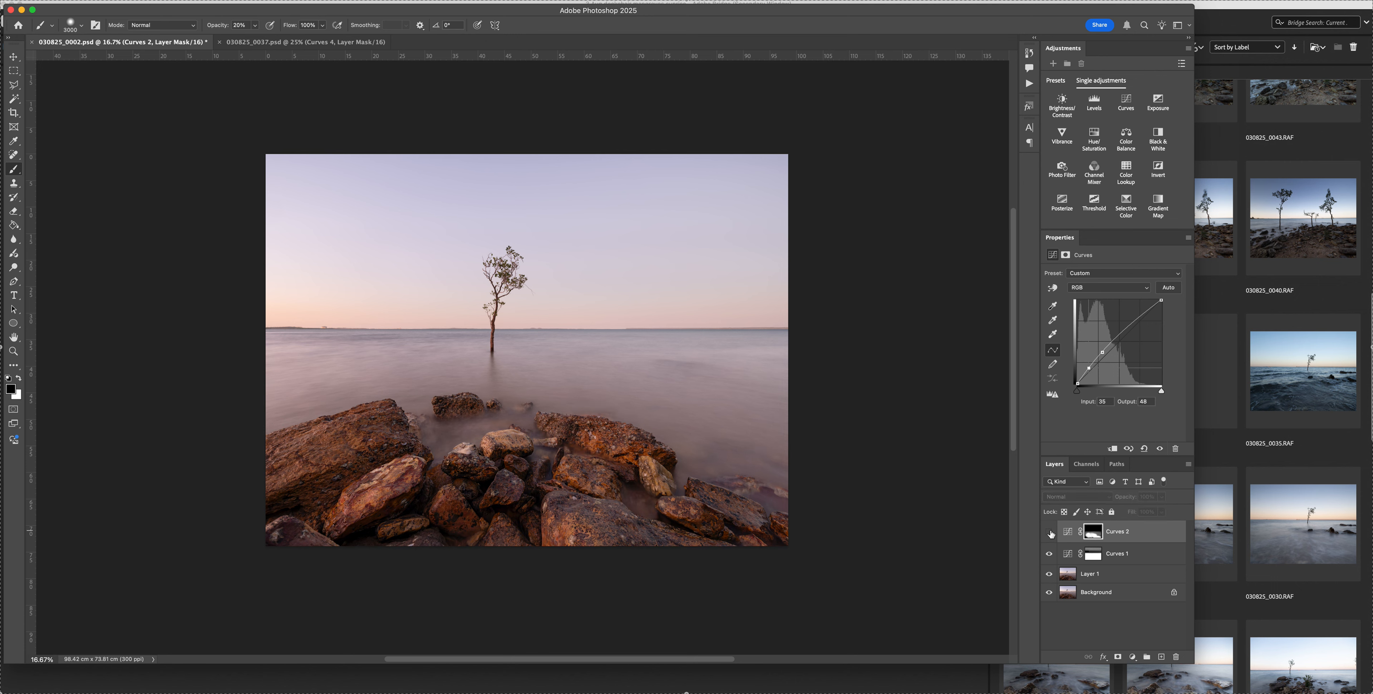
click(1050, 531)
click(1050, 531)
click(1050, 532)
click(1049, 531)
click(1049, 532)
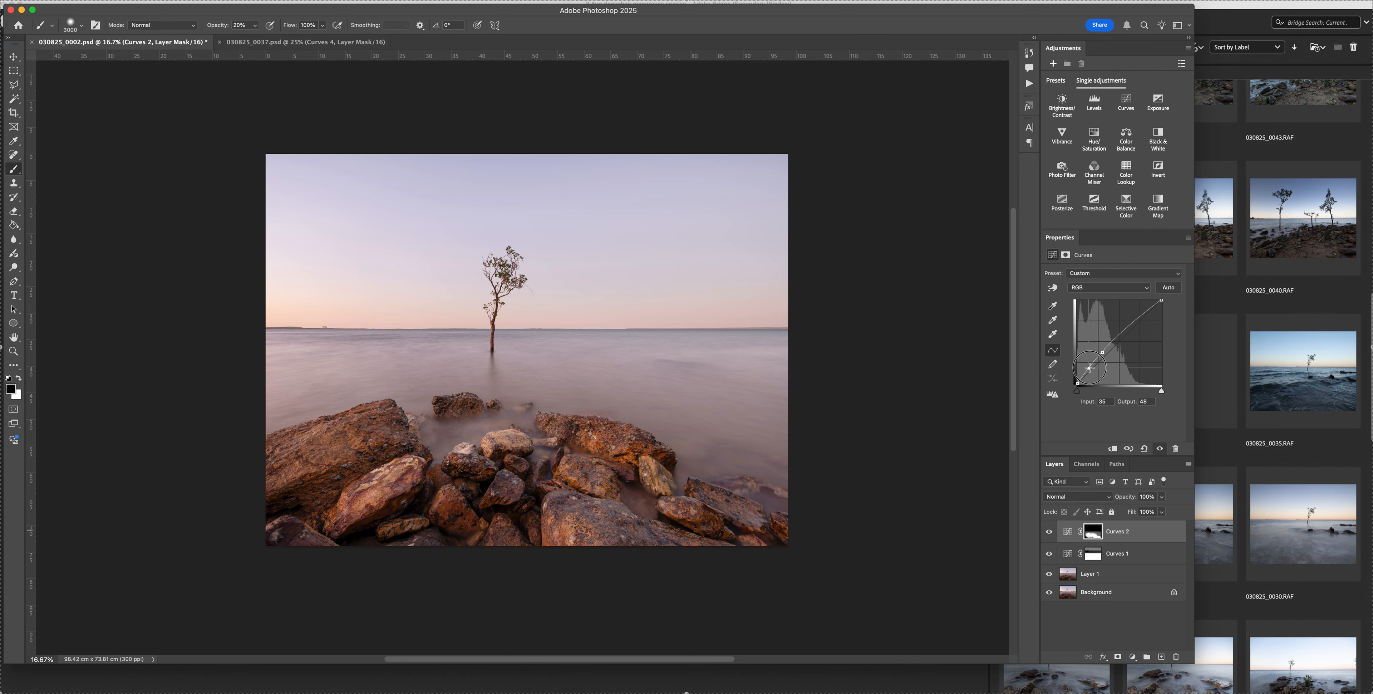
Raise the midtone point of Curves 2 to input 78, output 99, and compare the rocks with that layer hidden.
click(1102, 352)
drag(1101, 353, 1103, 350)
click(1049, 532)
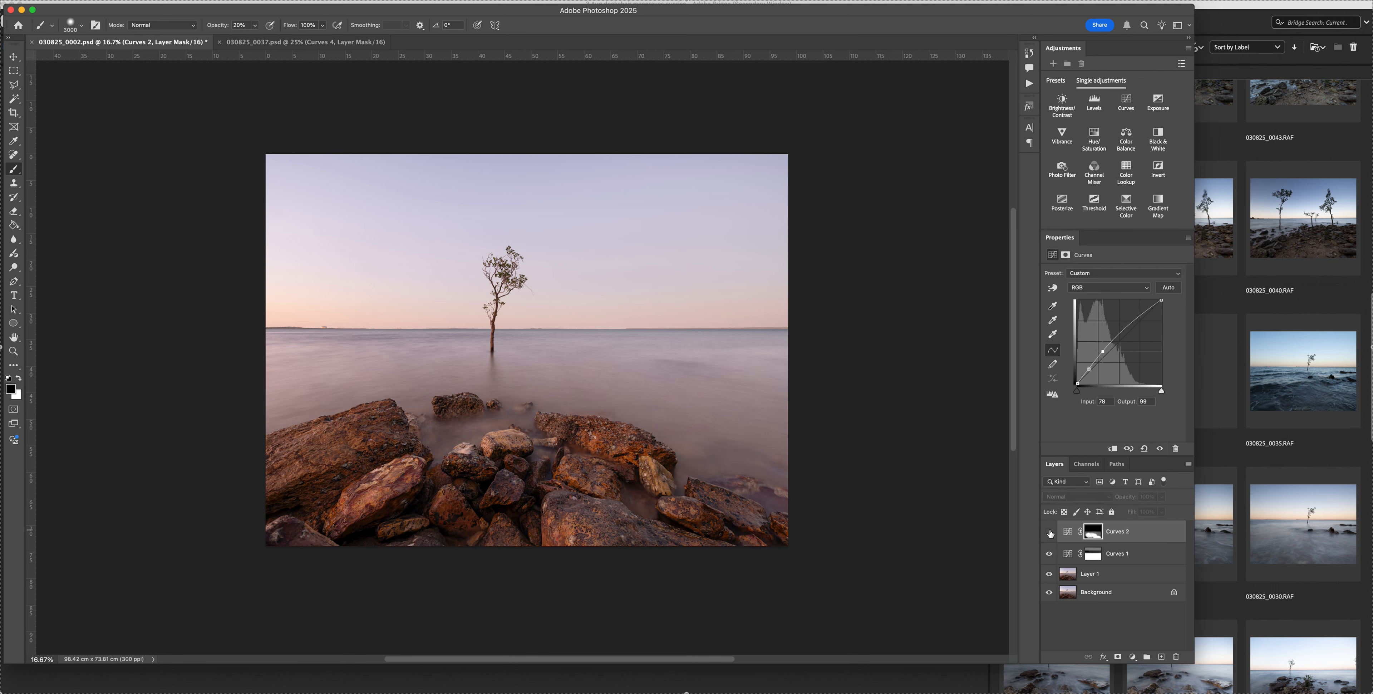
click(1049, 531)
click(1049, 531)
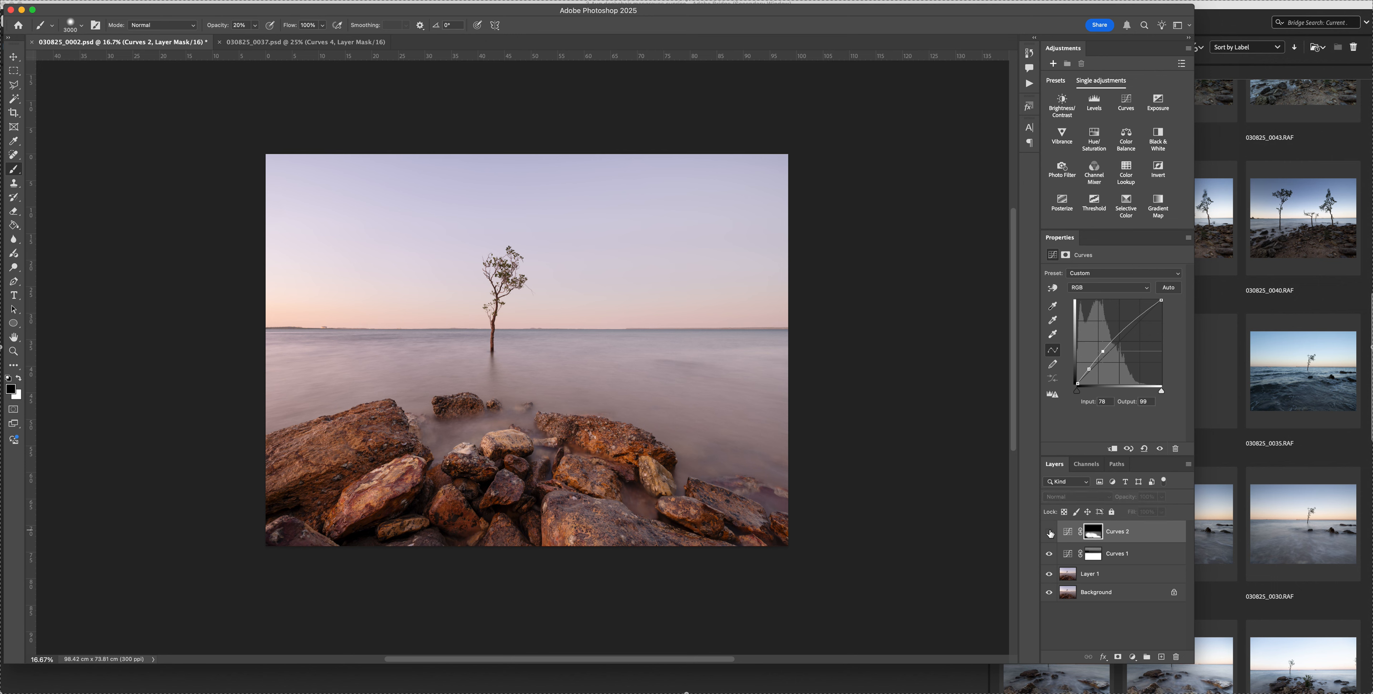
click(1049, 532)
Compare the photo with and without the Curves 1 adjustment.
click(1049, 554)
click(1049, 553)
click(1050, 554)
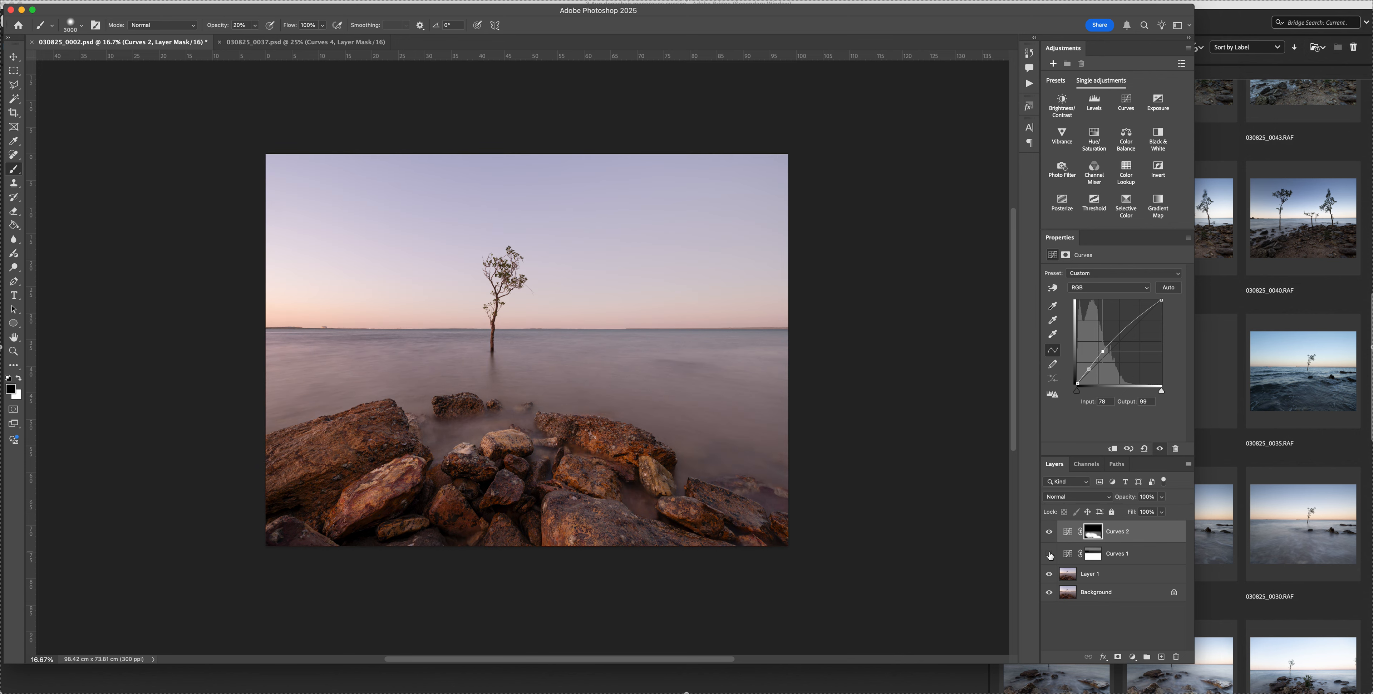
click(1049, 553)
click(1049, 553)
click(1049, 553)
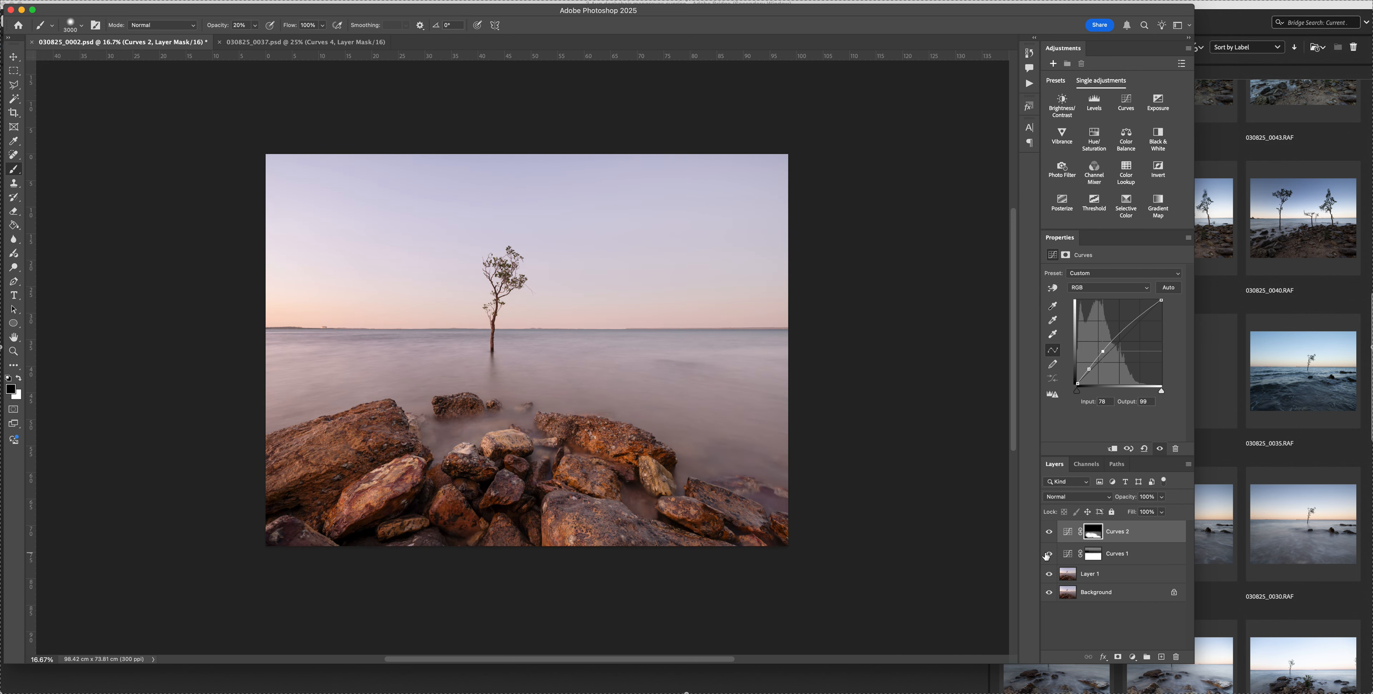
Load the photo's bright tones from the RGB channel as a selection and add a third Curves layer masked by it above Curves 2.
click(1094, 554)
key(XF86MonBrightnessDown)
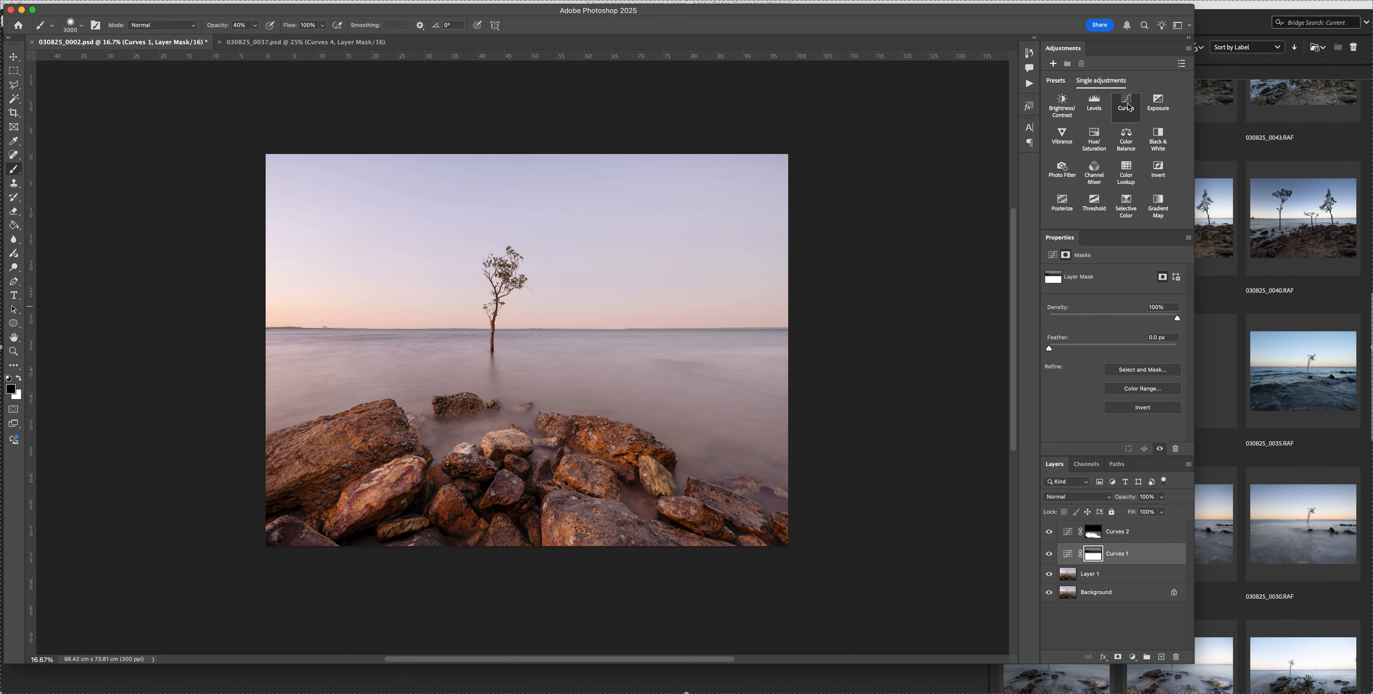
click(1092, 463)
drag(1080, 482, 1133, 652)
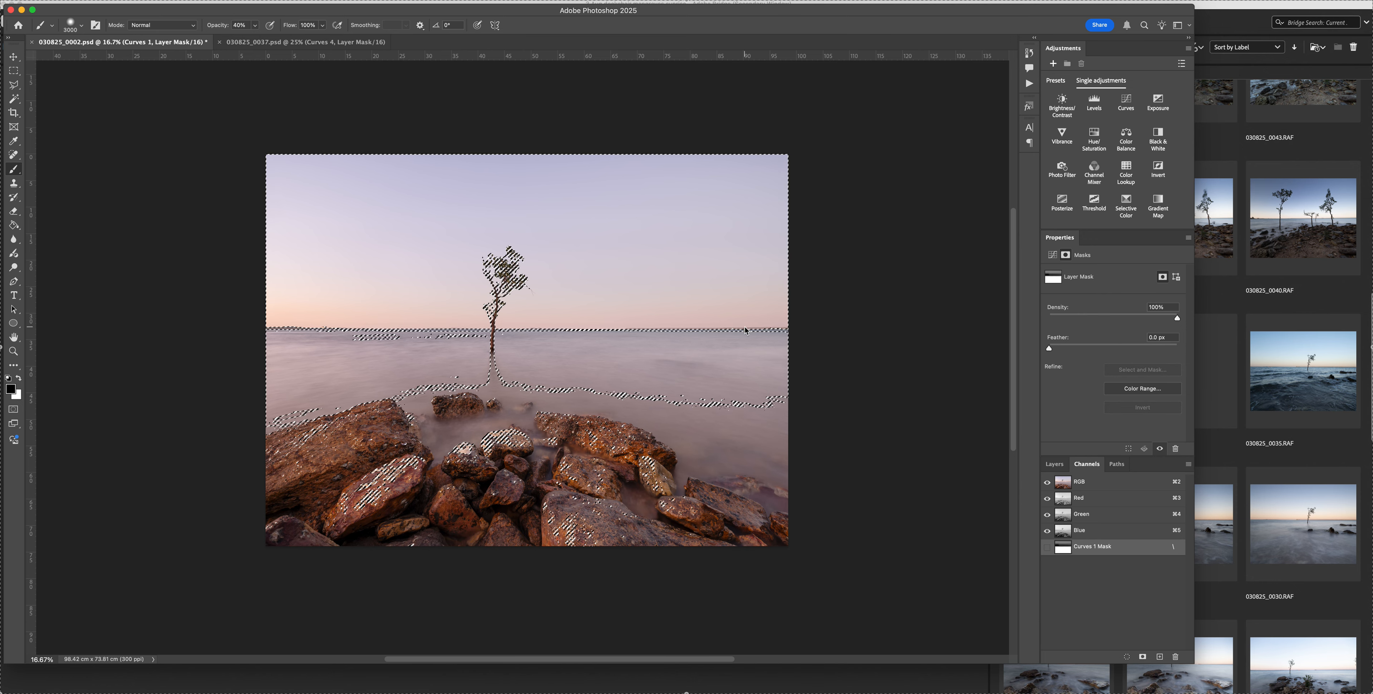
click(1053, 255)
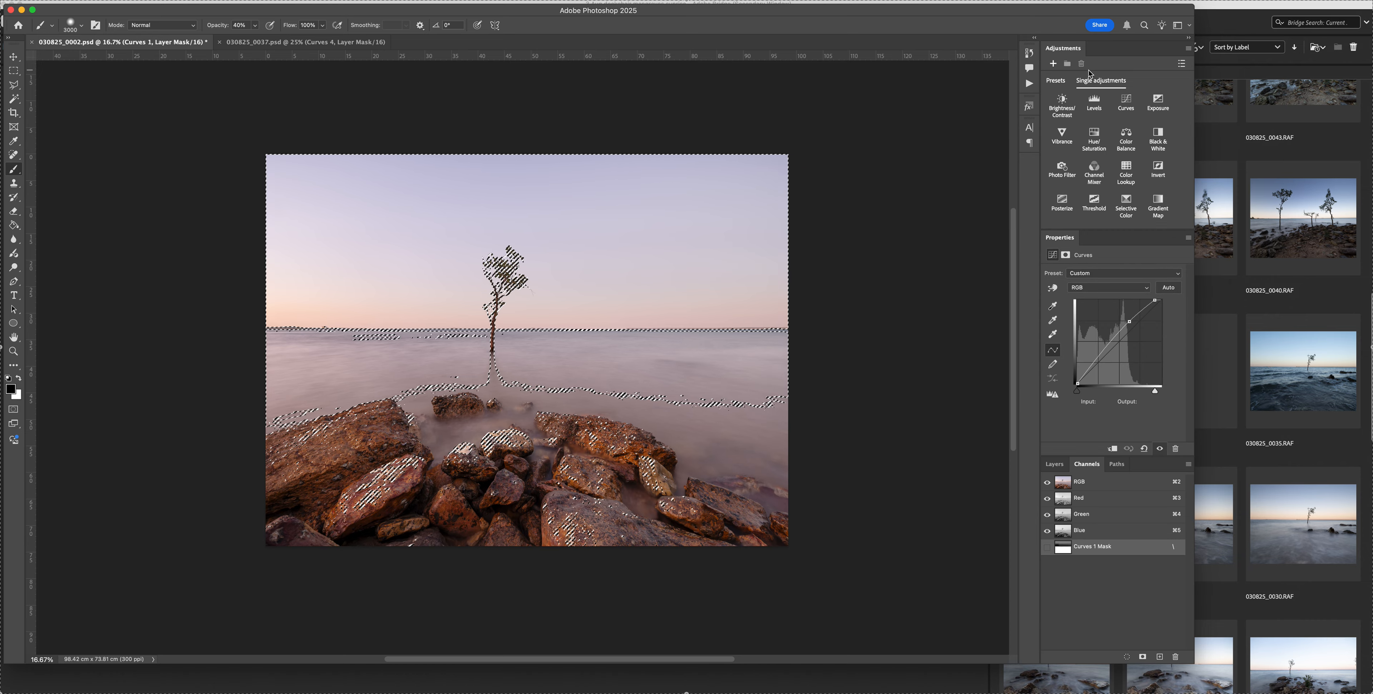
click(1055, 463)
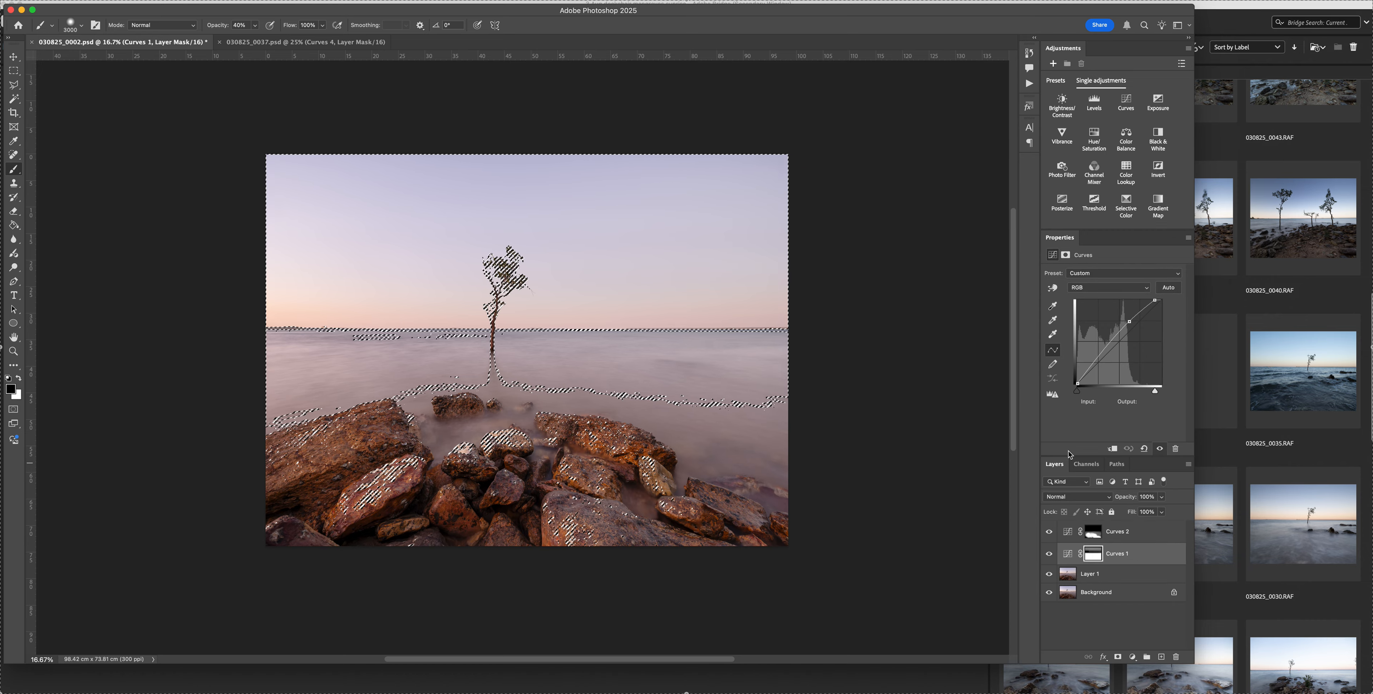
click(1121, 543)
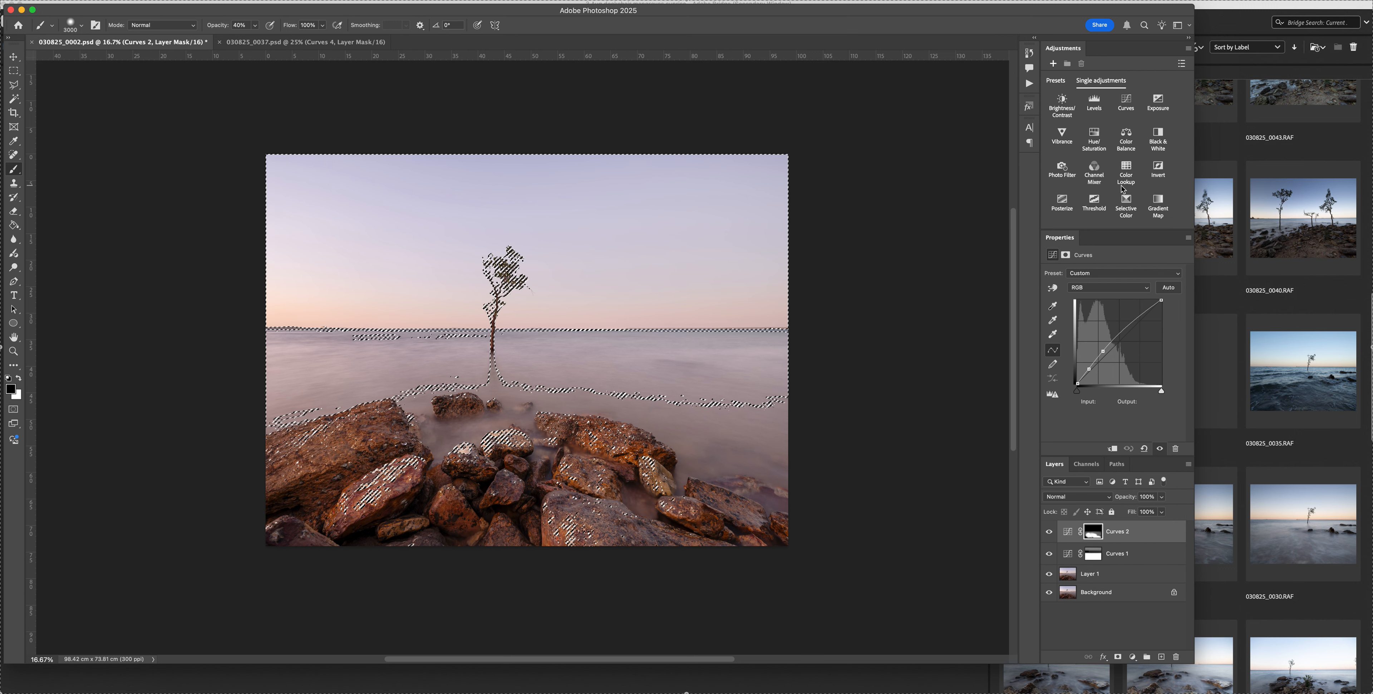
click(1131, 105)
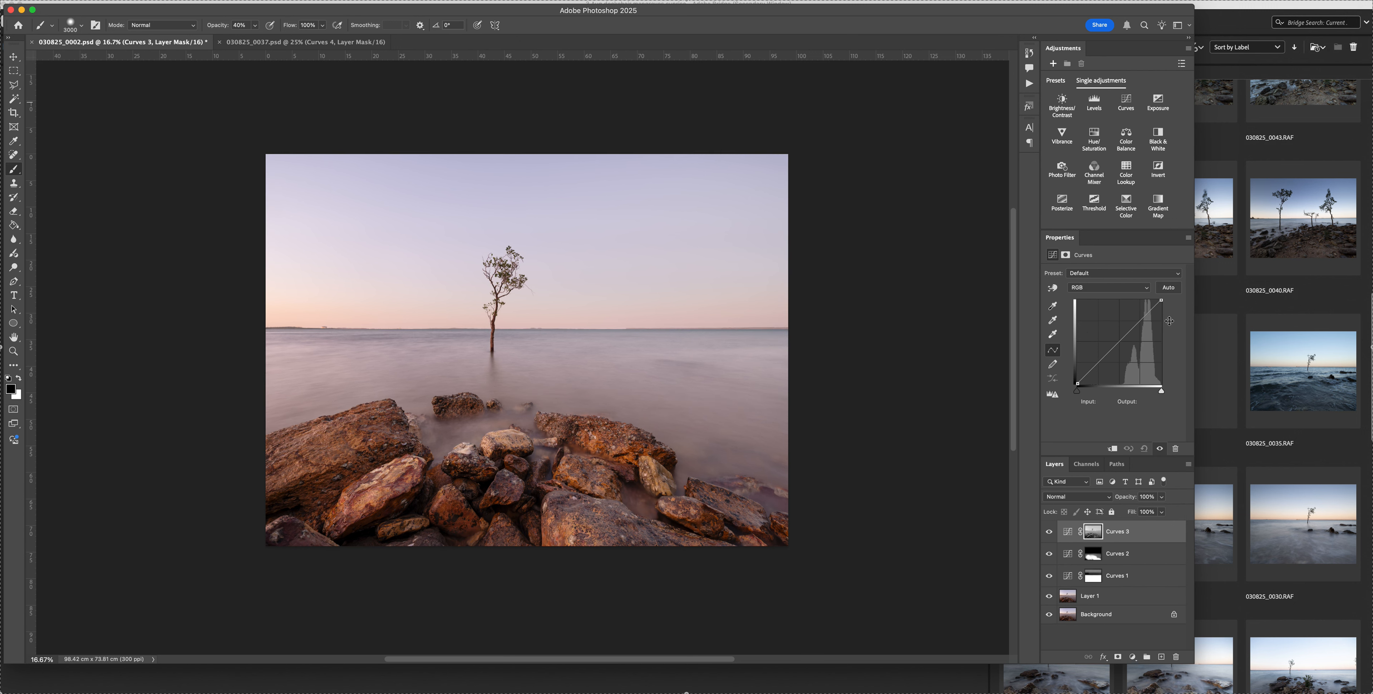
Darken the highlights with Curves 3 by lowering its white point to output 234 and setting a curve point at input 224, output 189.
drag(1162, 301, 1173, 309)
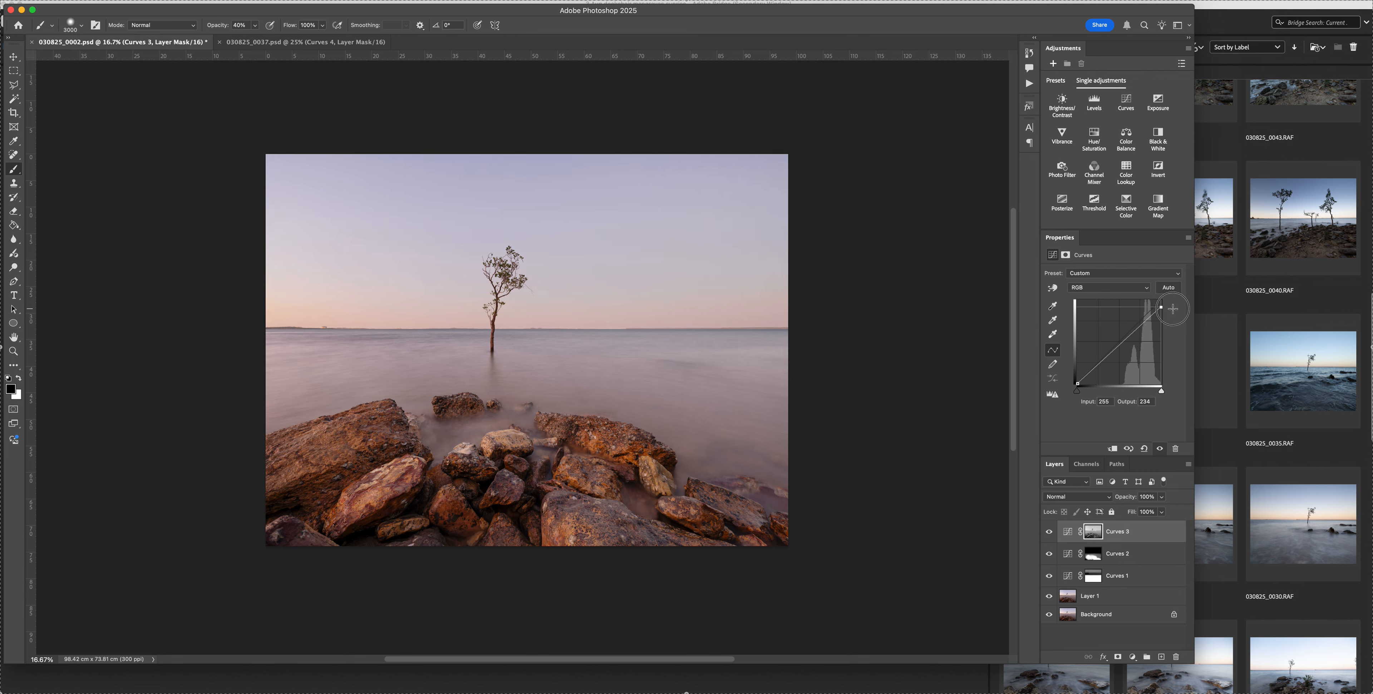
click(1149, 319)
drag(1149, 319, 1151, 322)
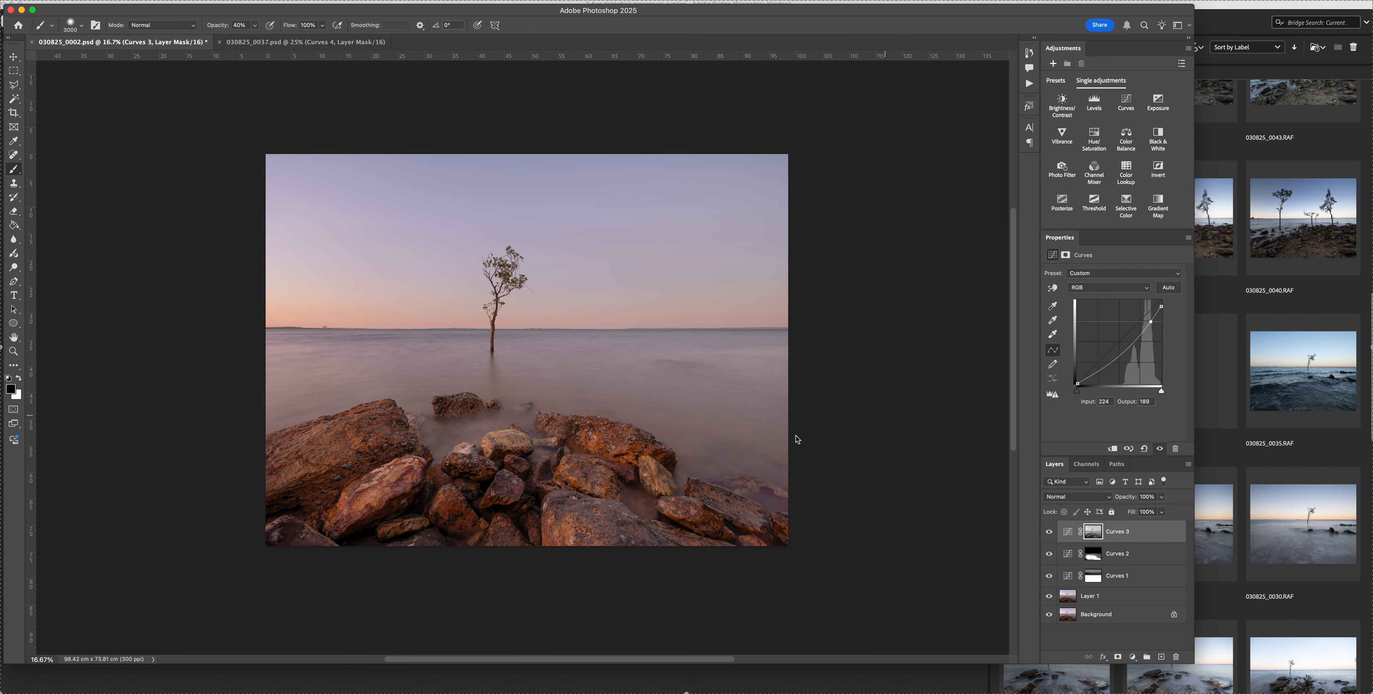
Paint the Curves 3 darkening off the foreground with a size 3400 black brush at 40% and 20% opacity, and compare the result.
key(bracketright)
key(bracketright)
key(bracketright)
key(bracketright)
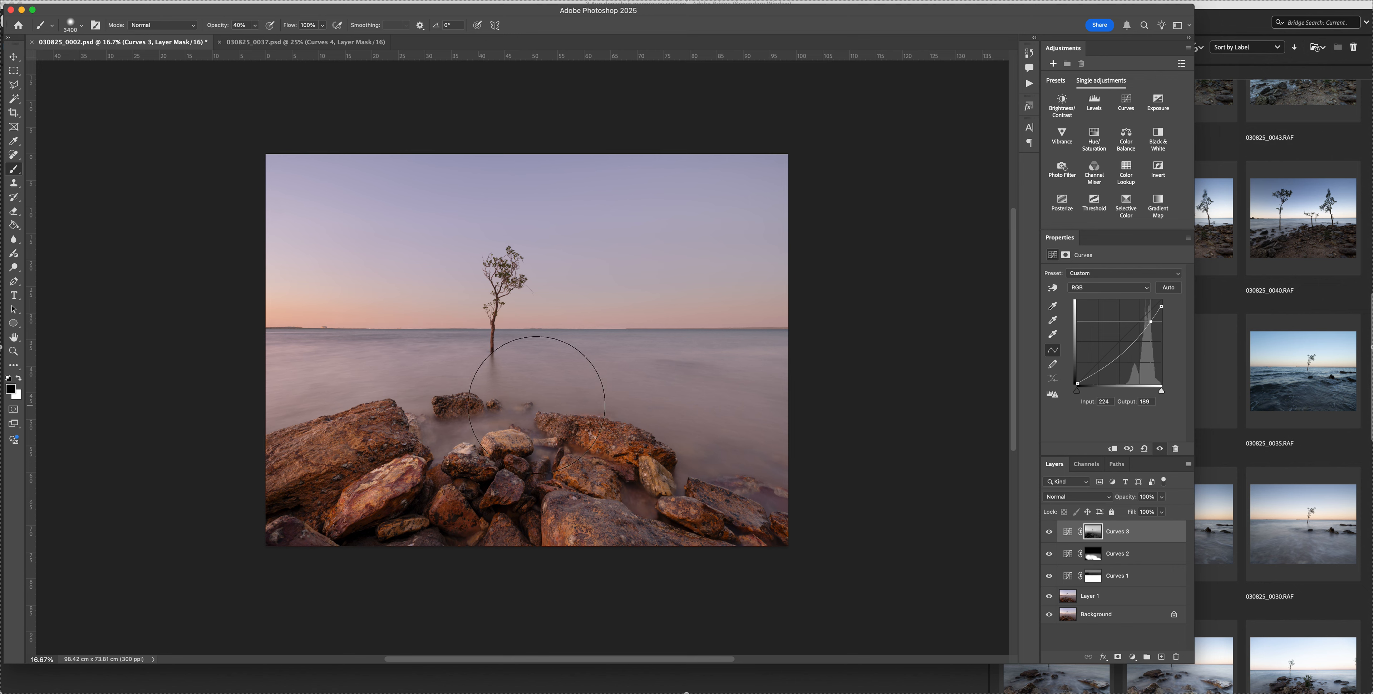
key(2)
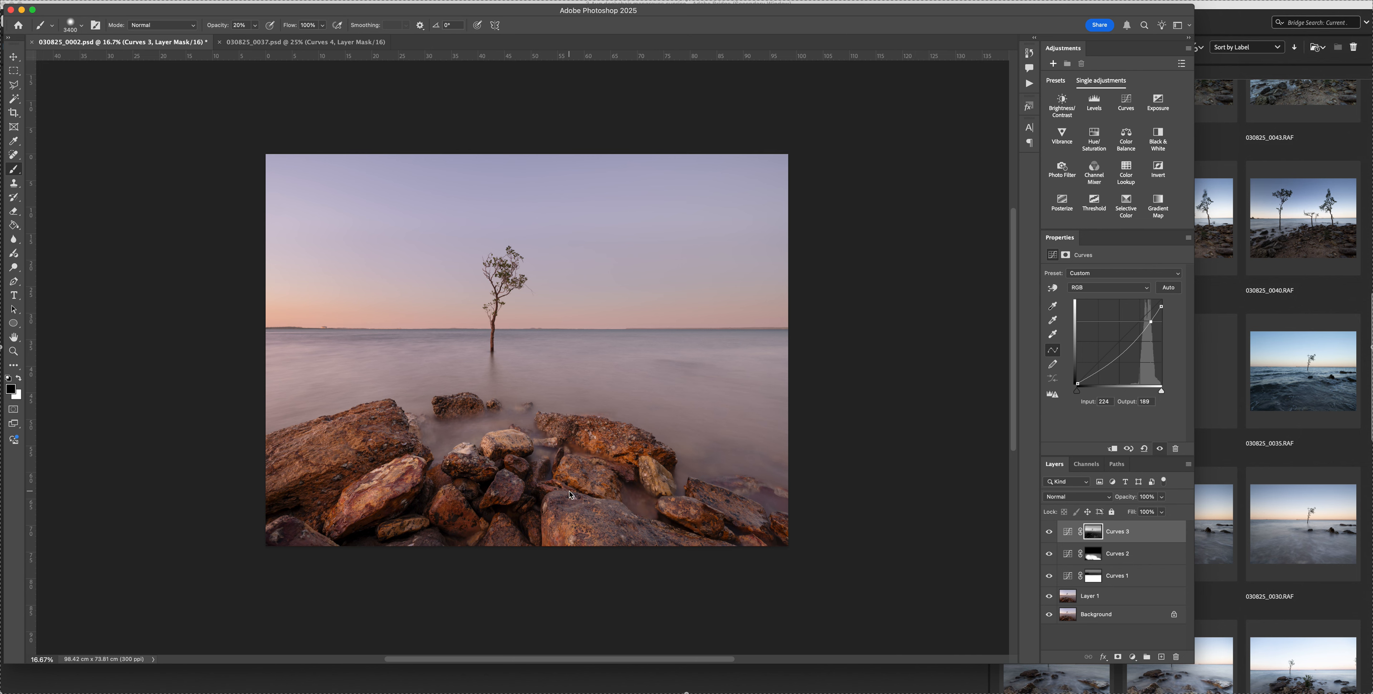
click(1050, 532)
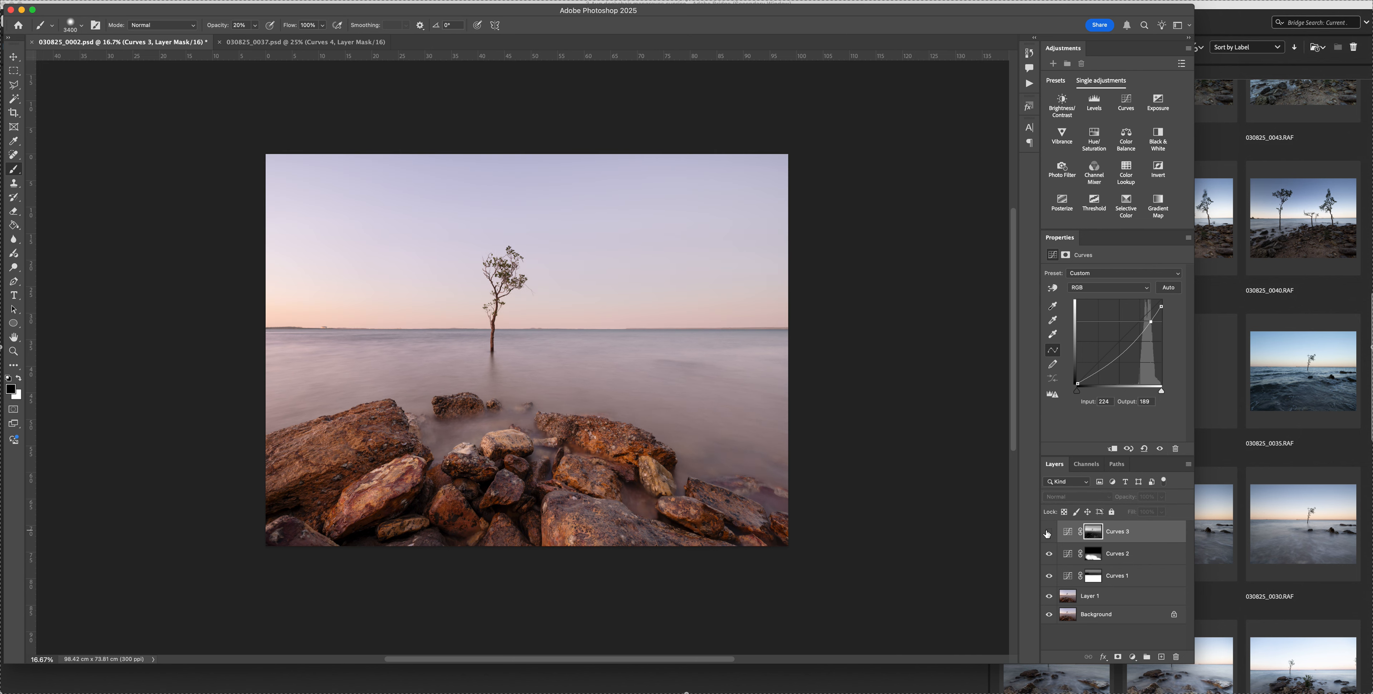
click(1049, 532)
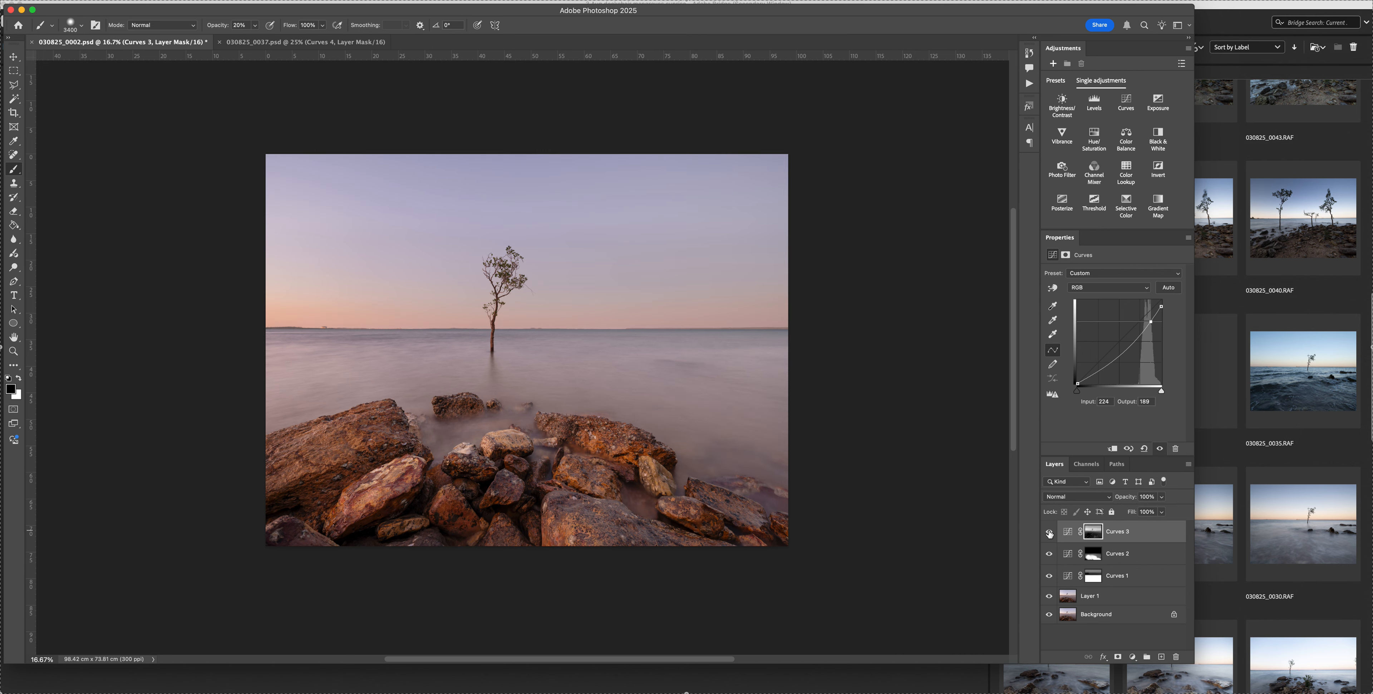
Try a harder-edged size 3400 brush at 40% opacity over the sky.
key(0)
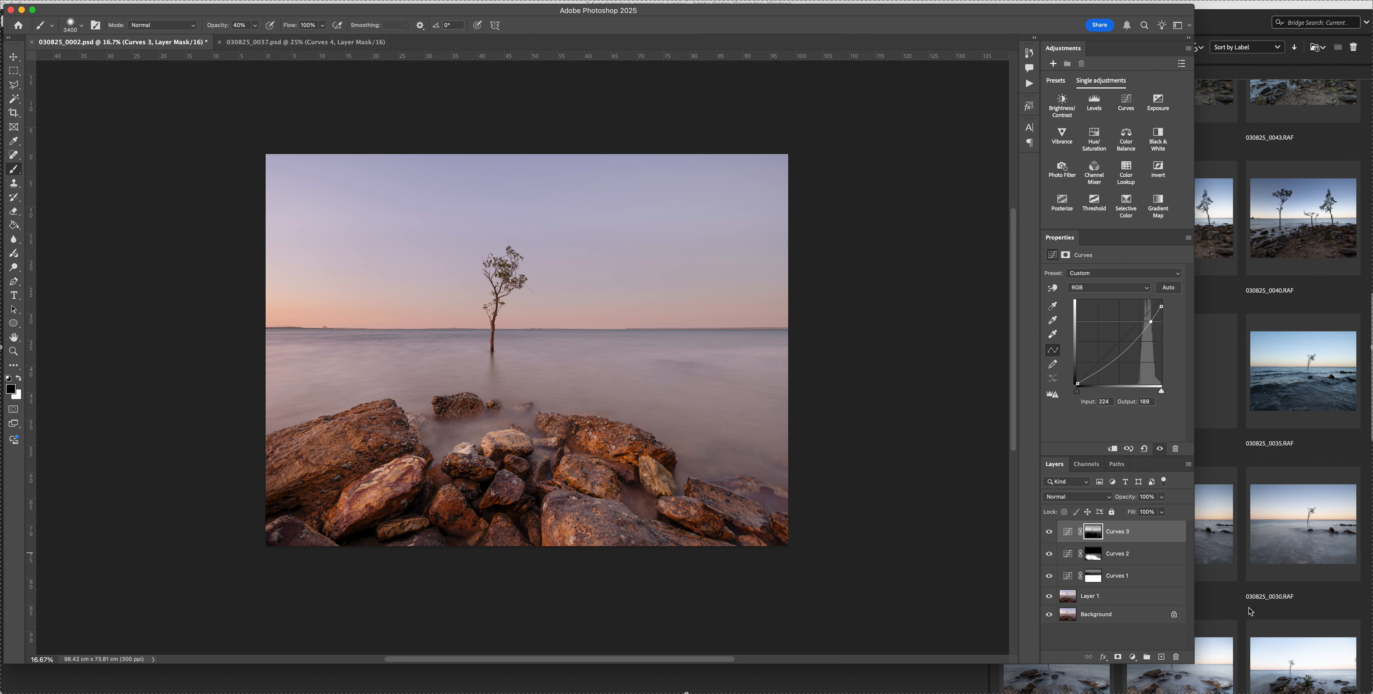
click(1048, 579)
key(bracketleft)
key(bracketright)
key(bracketright)
key(bracketright)
scroll(646, 253, up, 4)
scroll(646, 253, right, 6)
scroll(650, 250, left, 4)
scroll(658, 255, down, 2)
scroll(662, 256, left, 2)
scroll(662, 255, down, 1)
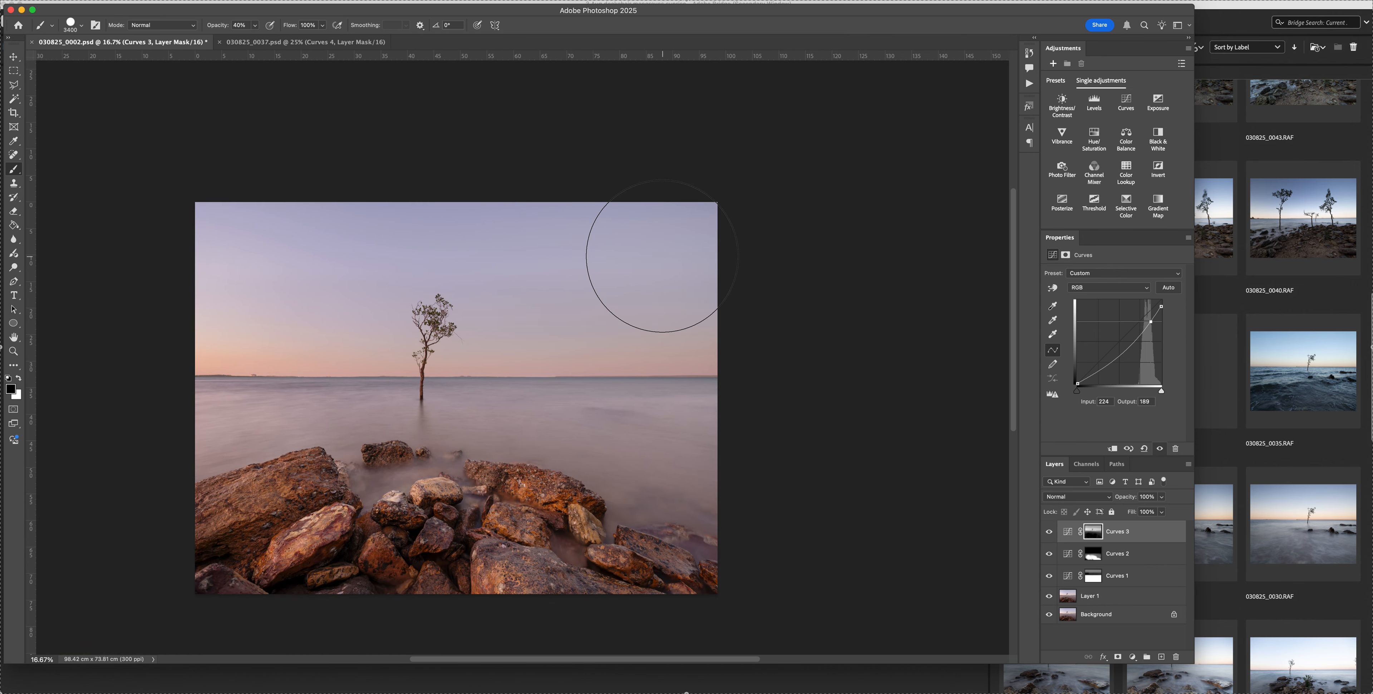
scroll(662, 256, down, 2)
scroll(661, 256, left, 6)
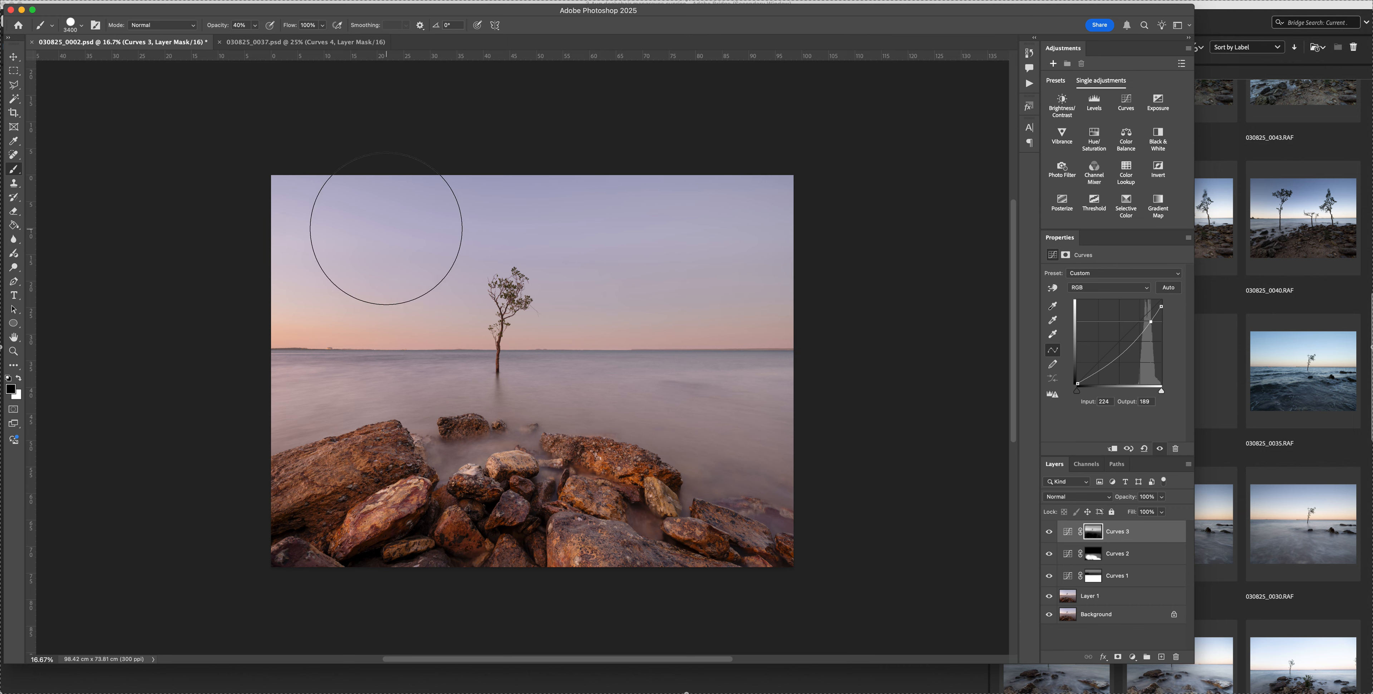
Hide the three Curves layers, try brushing over the sky on a new layer, and undo it.
click(1047, 532)
click(1048, 554)
click(1047, 577)
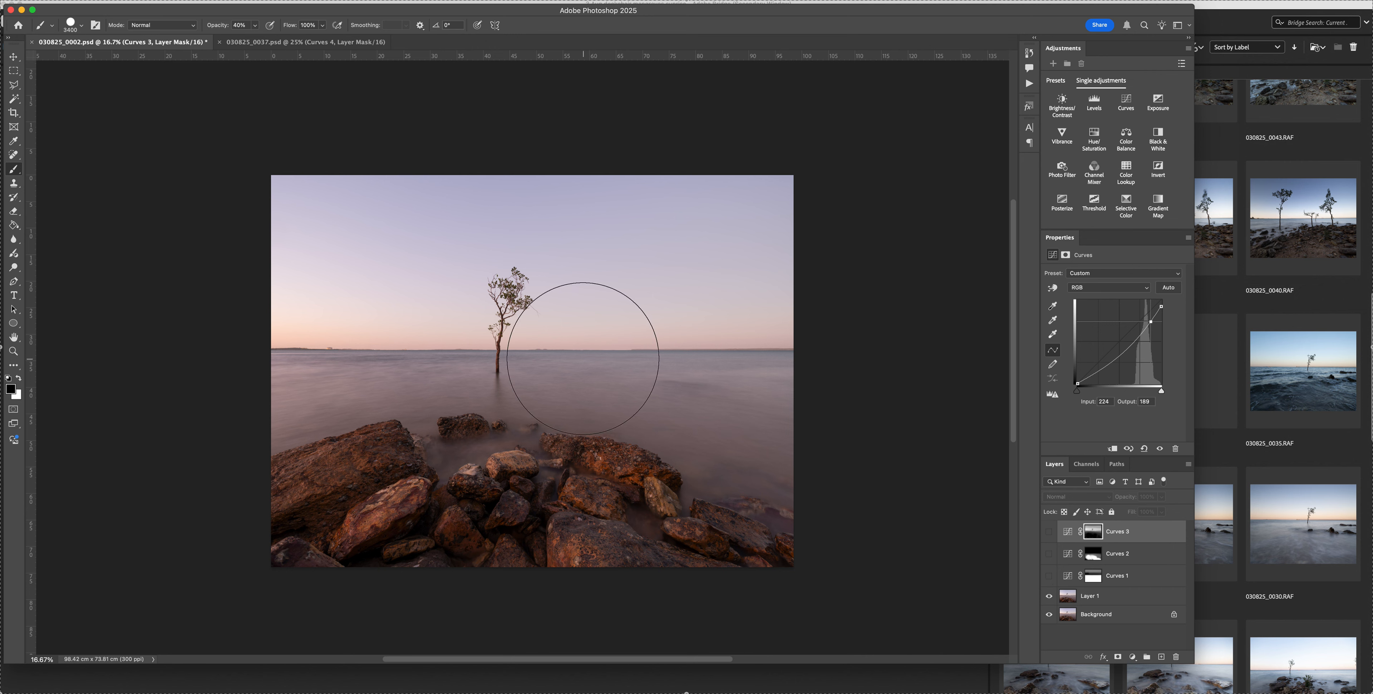
key(3)
key(super+alt+shift+n)
key(x)
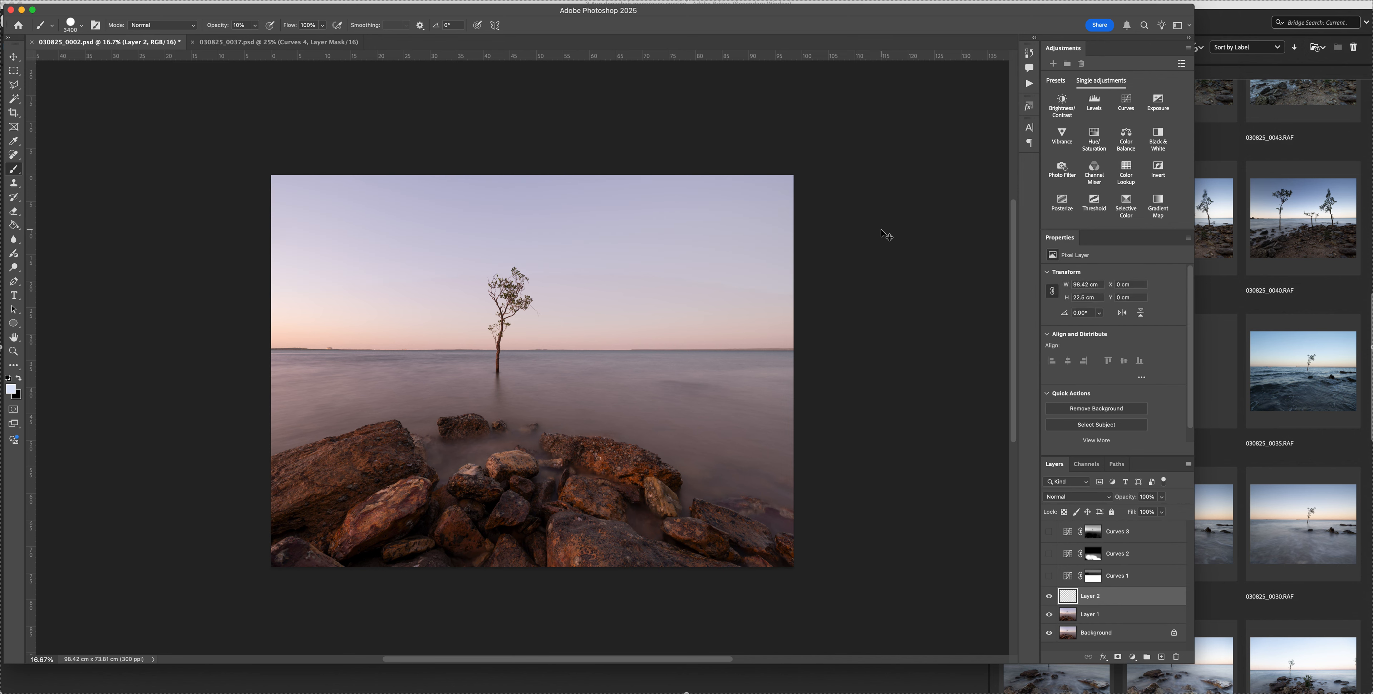
key(super+z)
key(x)
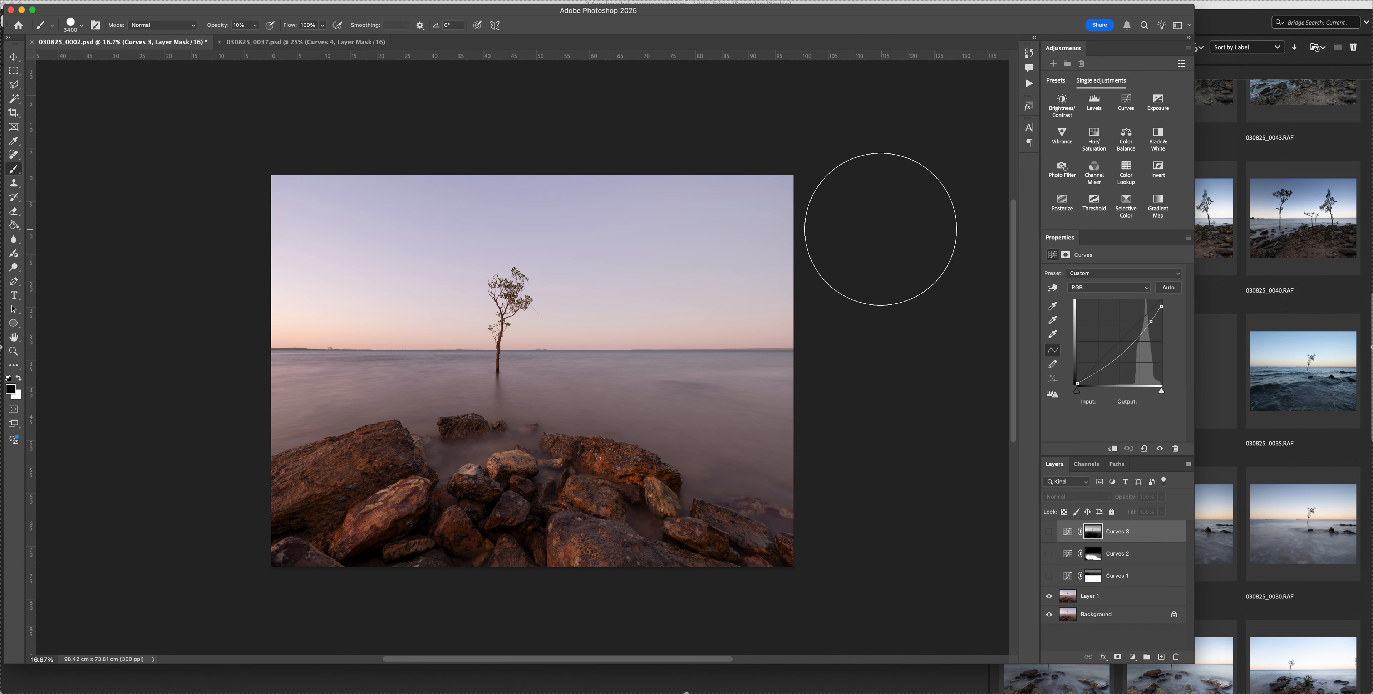
Soften the brush edge and show all three Curves layers again with the Curves 1 mask selected.
key(shift+bracketleft)
key(shift+bracketleft)
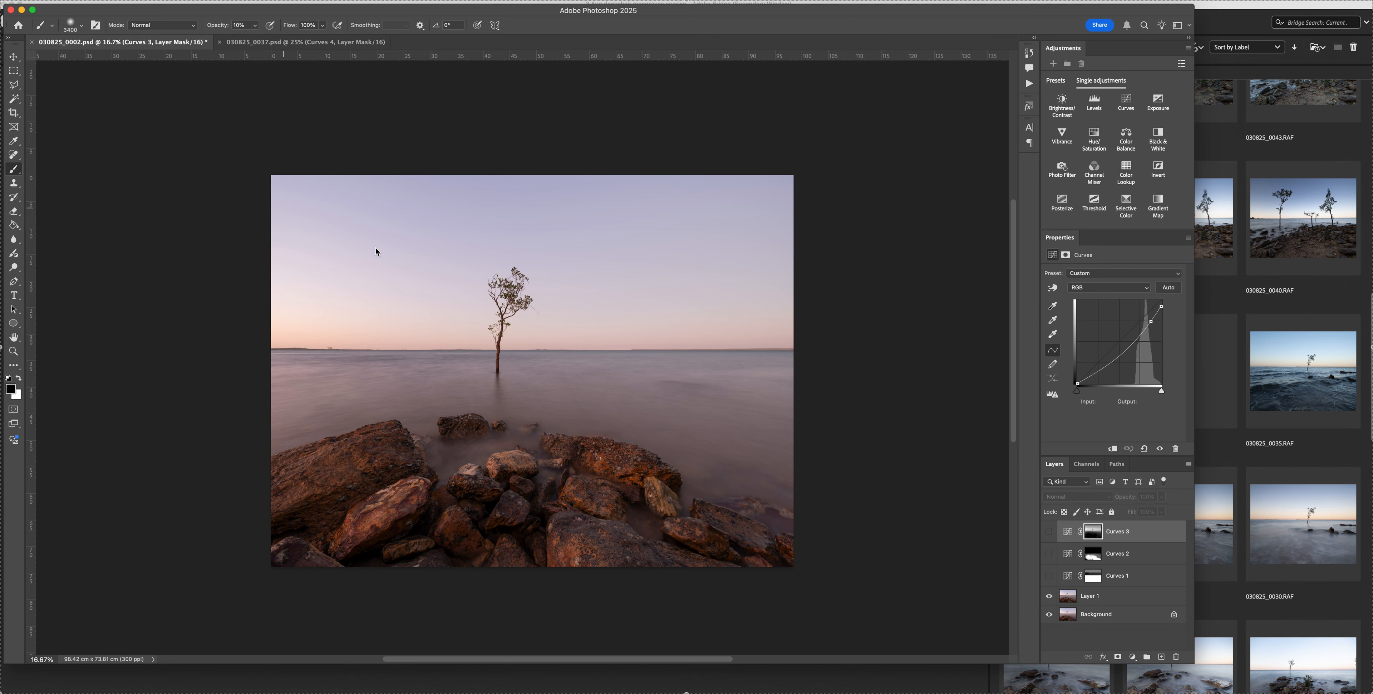
click(1059, 584)
click(1050, 575)
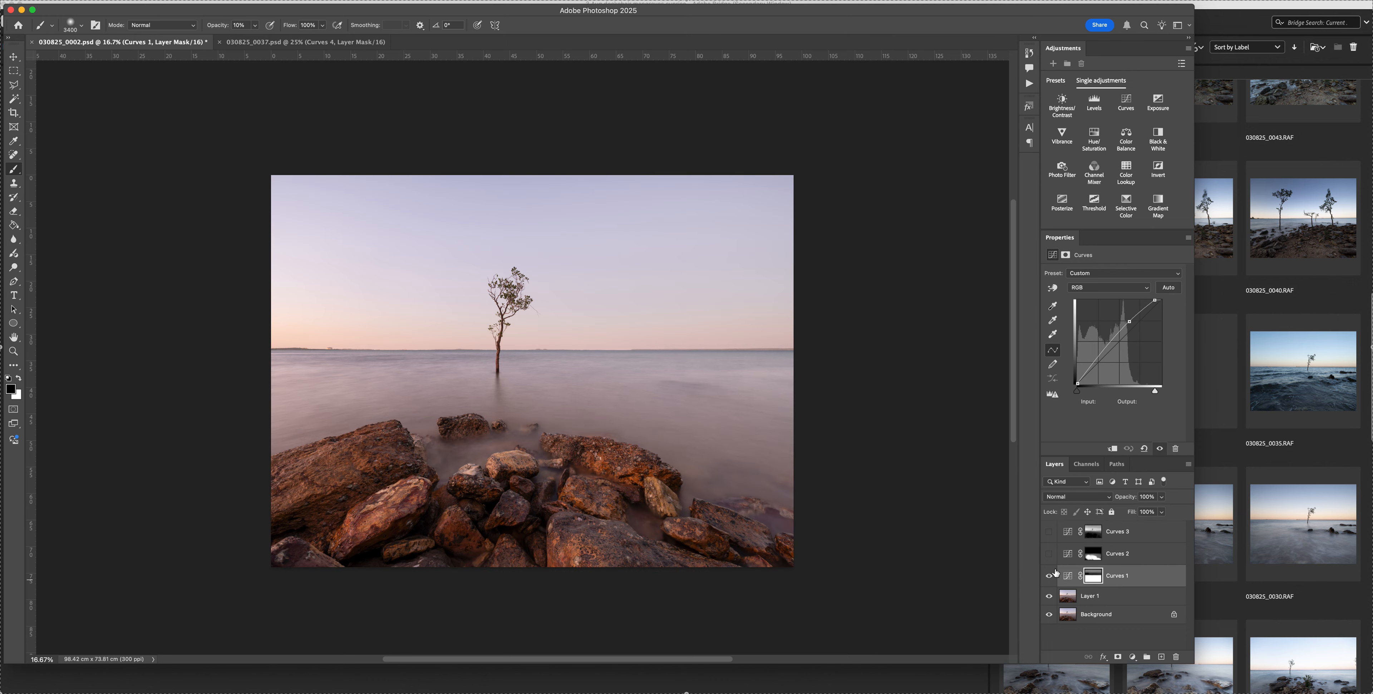
click(1050, 561)
click(1049, 532)
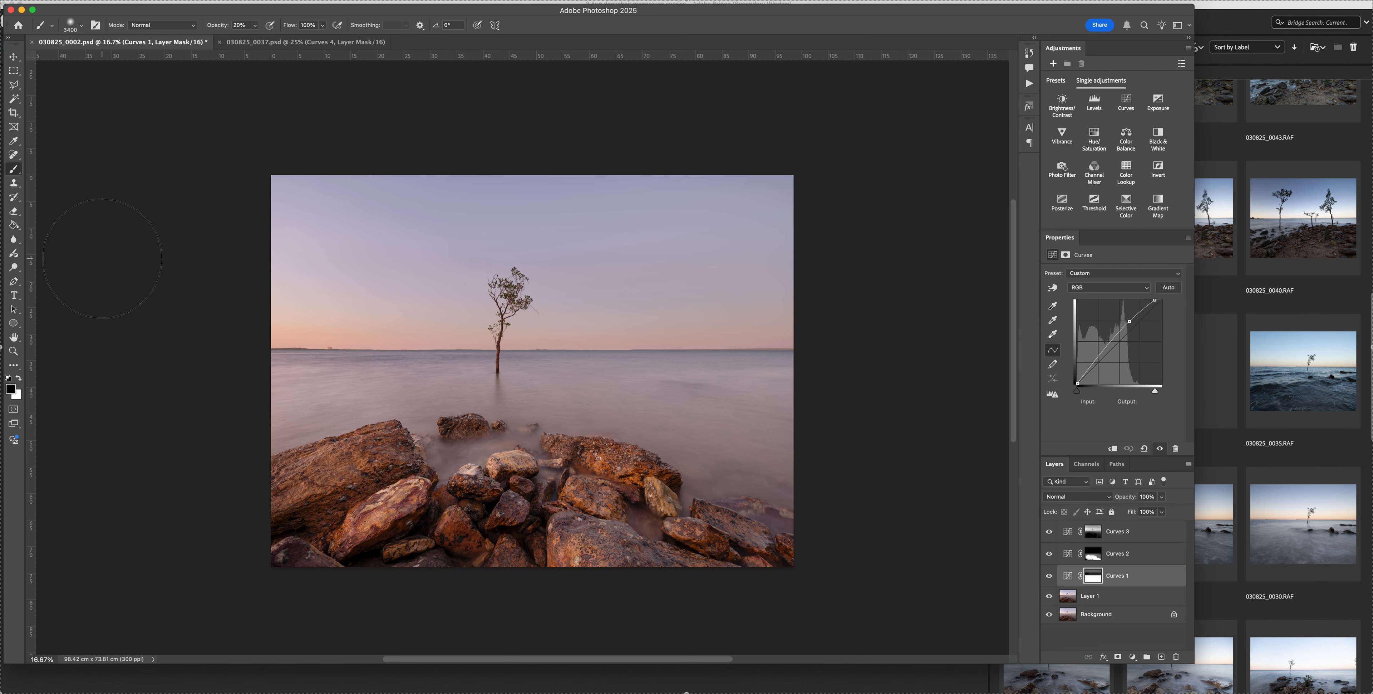
Brush white across the upper sky on the Curves 1 mask at 20% opacity.
key(x)
drag(716, 235, 318, 246)
key(x)
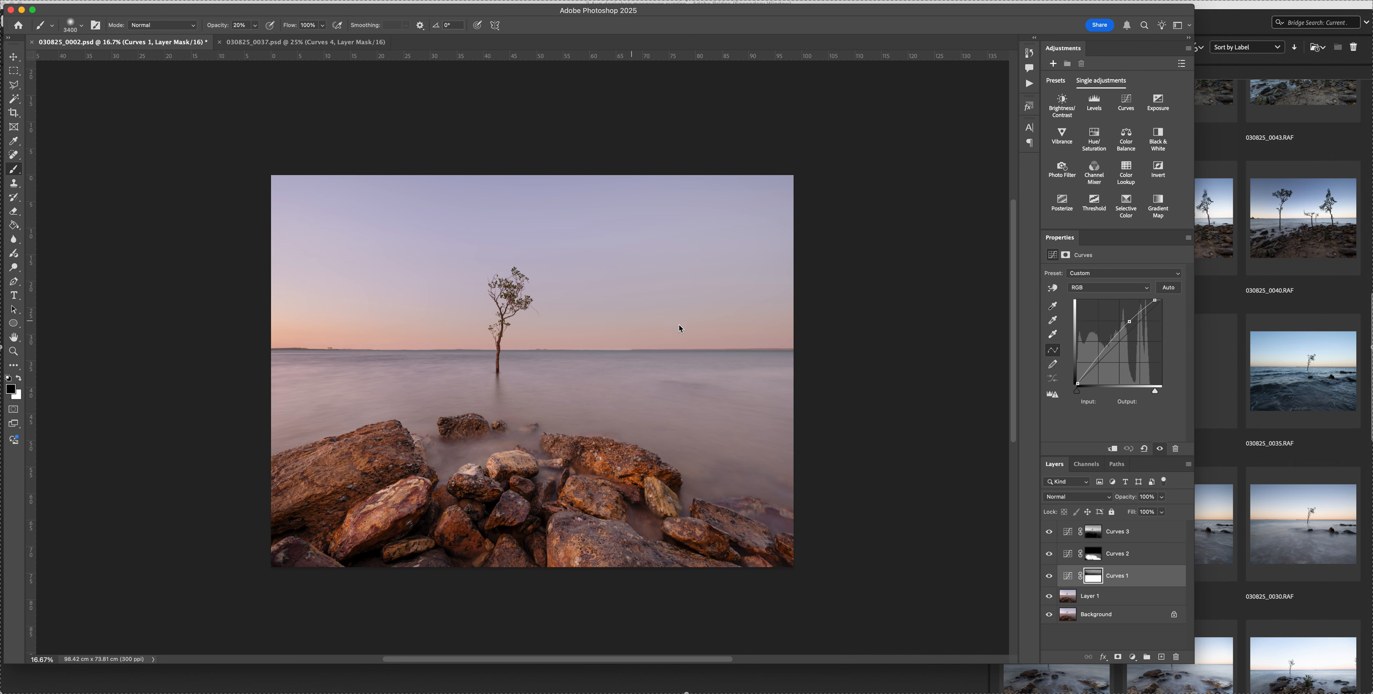
Compare the photo with and without Curves 3 and Curves 2, and check it at different display brightness levels.
click(1046, 533)
click(1046, 533)
click(1049, 555)
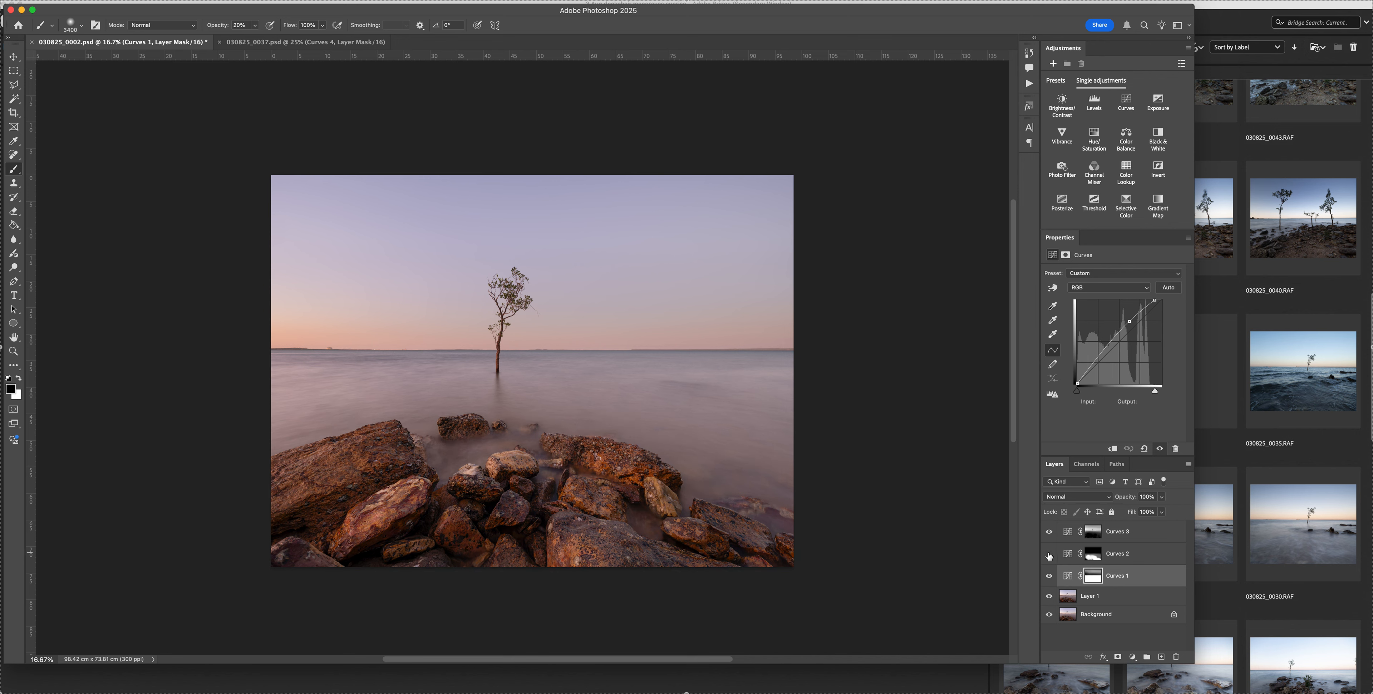
click(1050, 555)
key(F2)
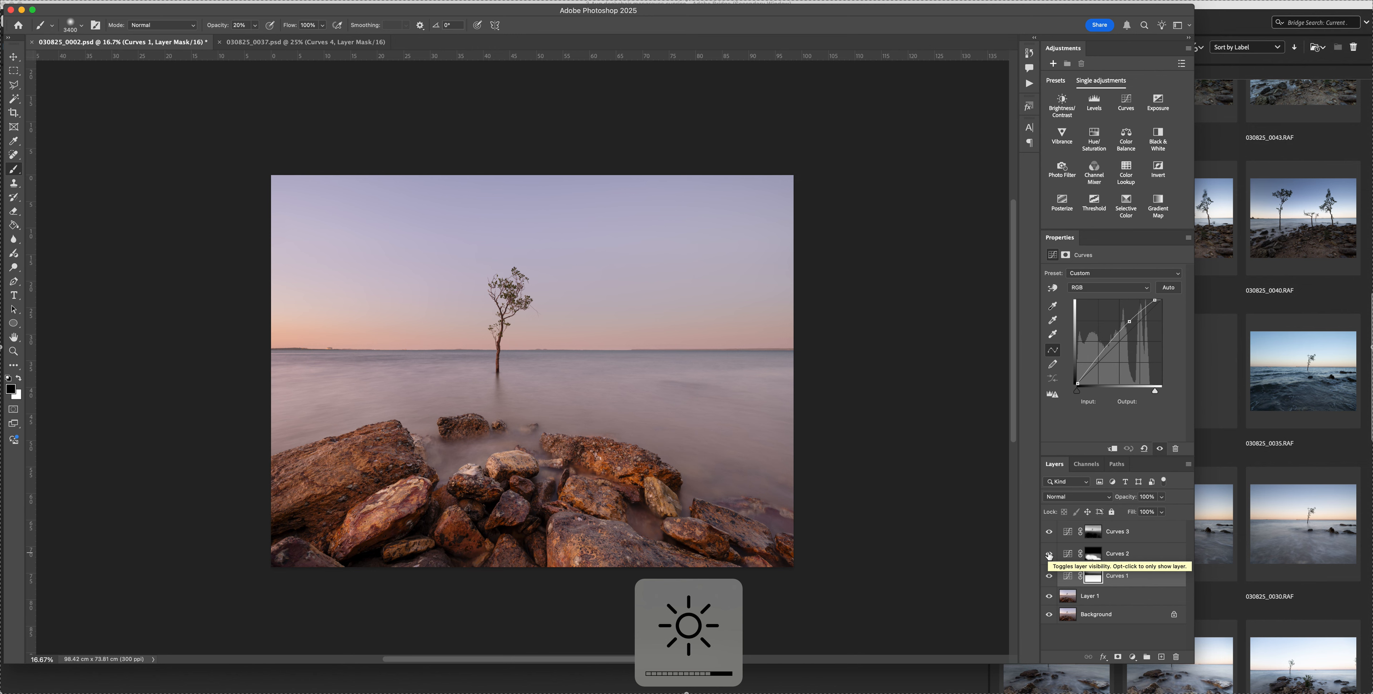
key(F1)
key(F1)
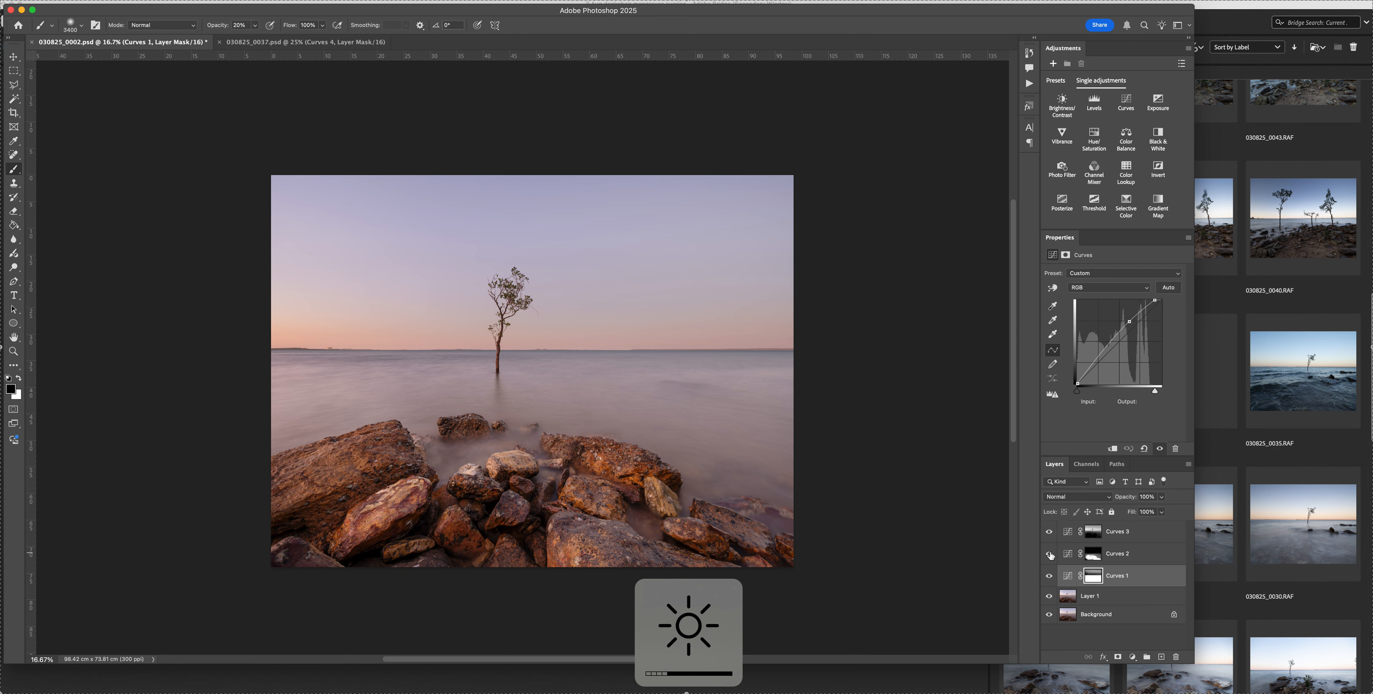
Add a fourth Curves layer above Curves 3 and darken the photo with a curve point at input 200, output 184.
click(1125, 540)
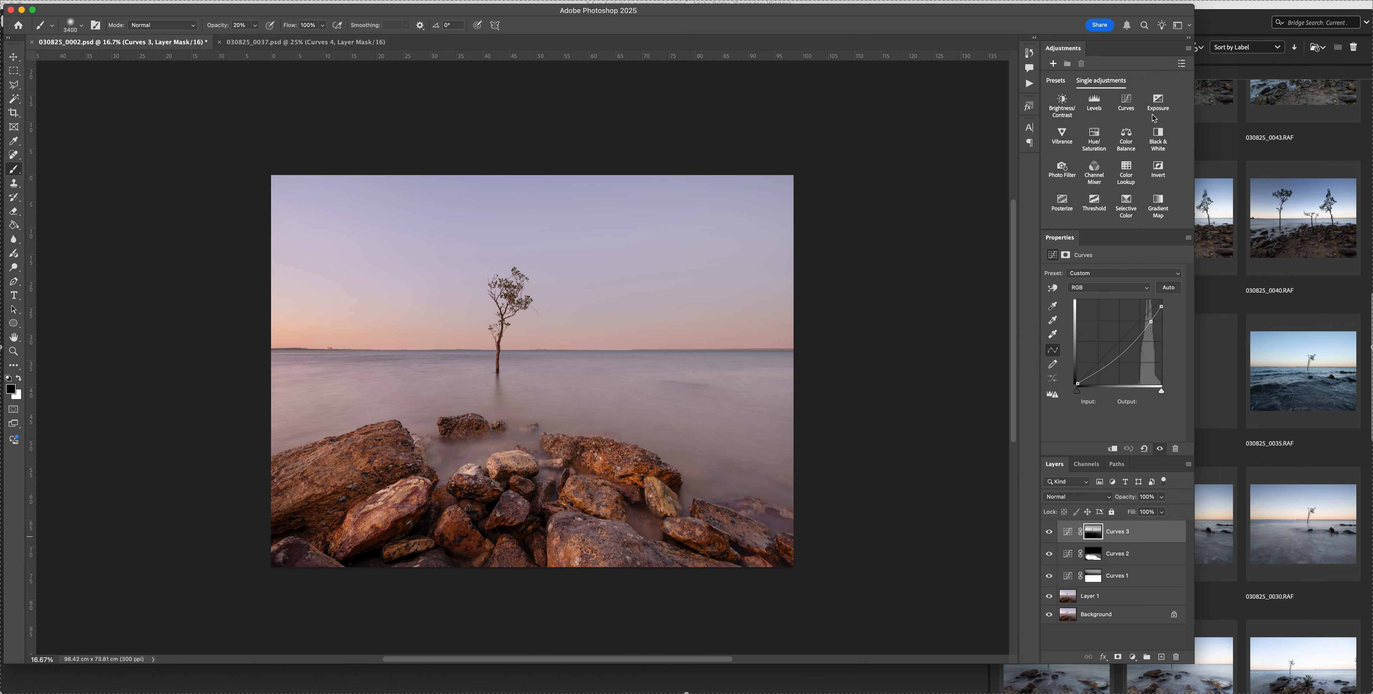
click(1128, 101)
click(1150, 317)
drag(1150, 318, 1142, 322)
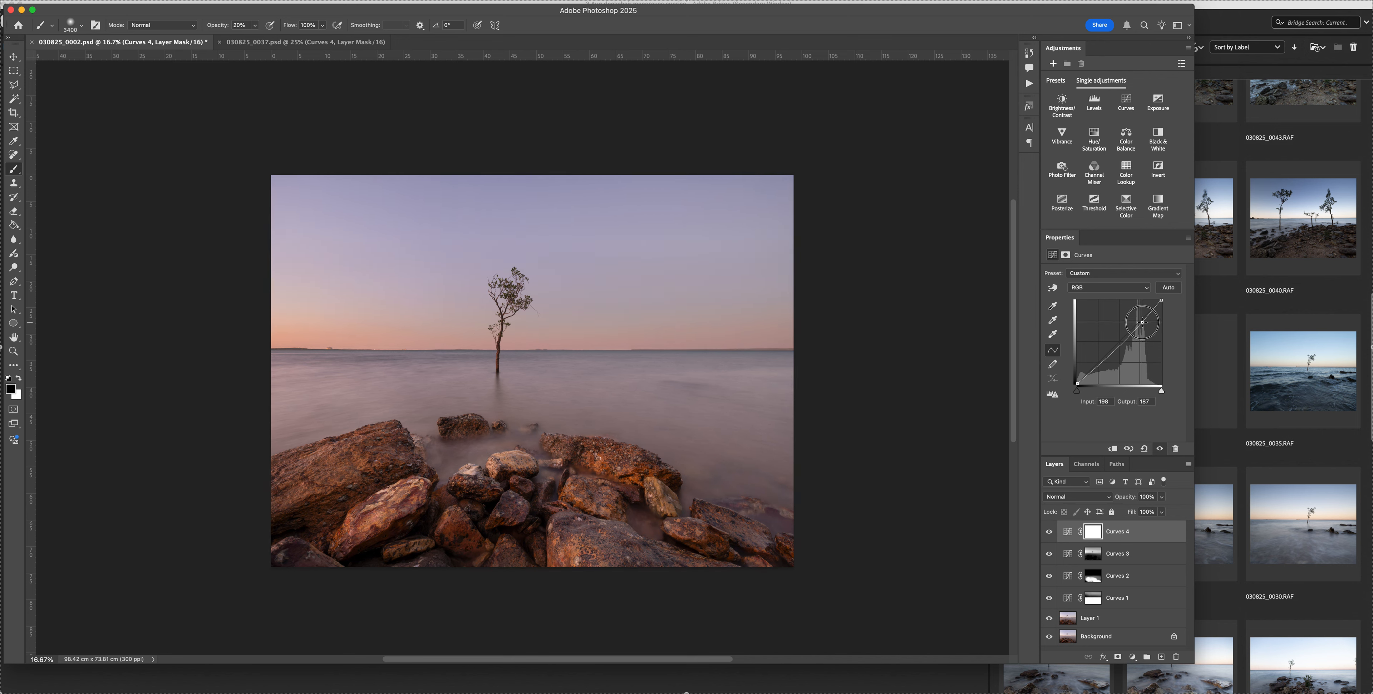
click(1113, 355)
drag(1112, 356, 1151, 320)
click(1142, 322)
drag(1142, 321, 1144, 323)
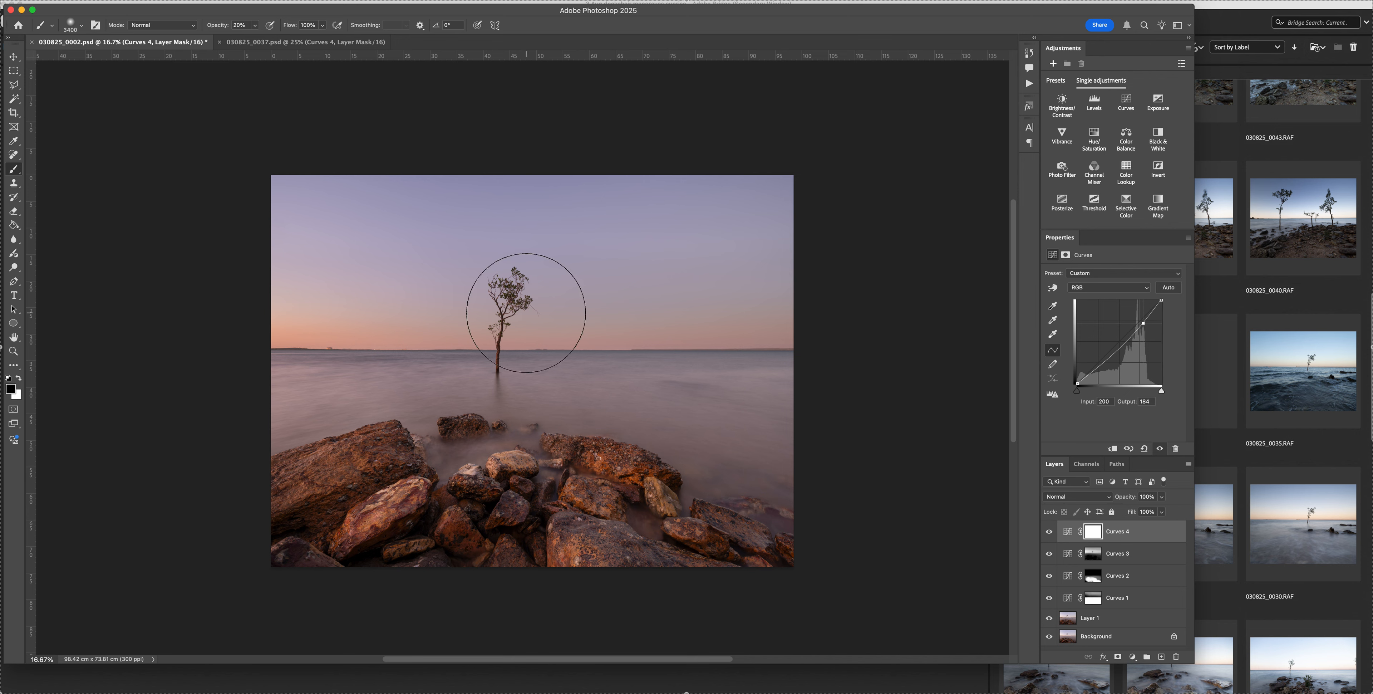
Paint black over the upper sky on the Curves 4 mask with a size 4300 brush at 100% opacity, lowering it to 30% and 20%.
key(0)
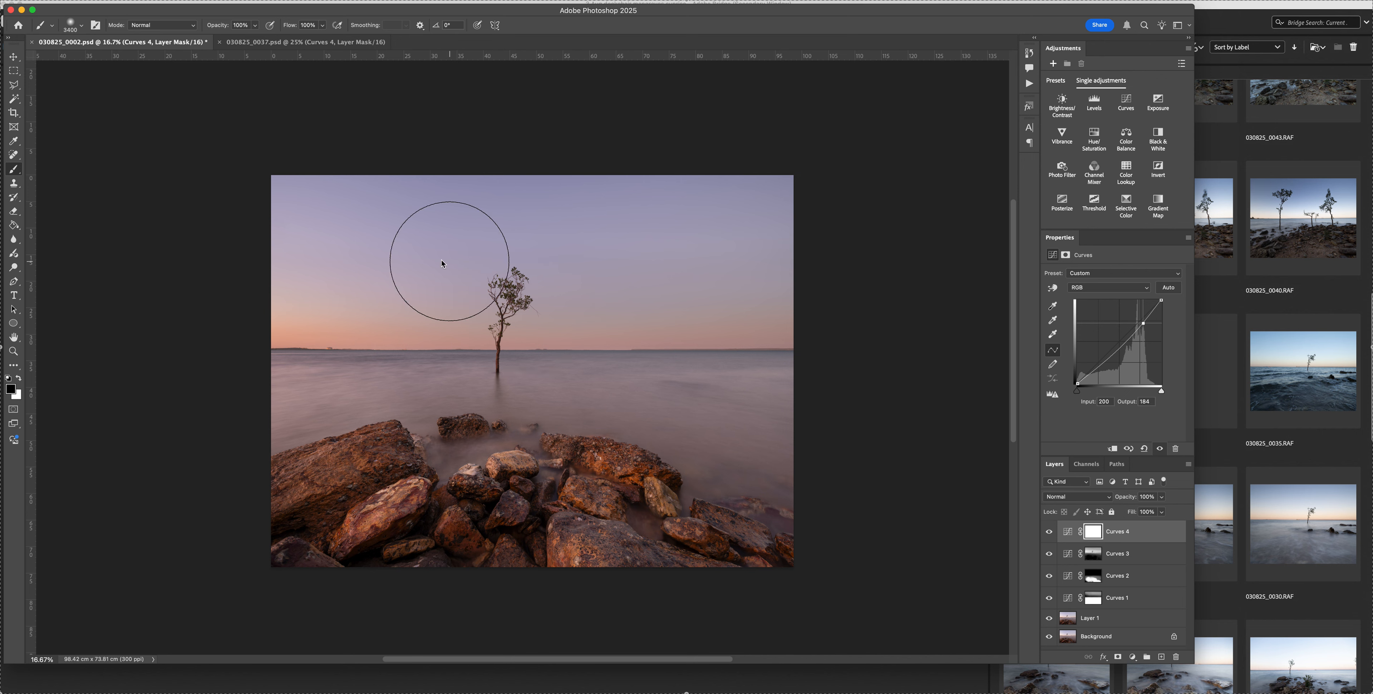
key(bracketright)
key(bracketright)
key(bracketright)
key(bracketright)
key(bracketright)
key(bracketright)
key(bracketright)
key(bracketright)
key(bracketright)
mouse_move(256, 194)
mouse_down()
mouse_move(622, 169)
mouse_move(965, 175)
mouse_up()
key(3)
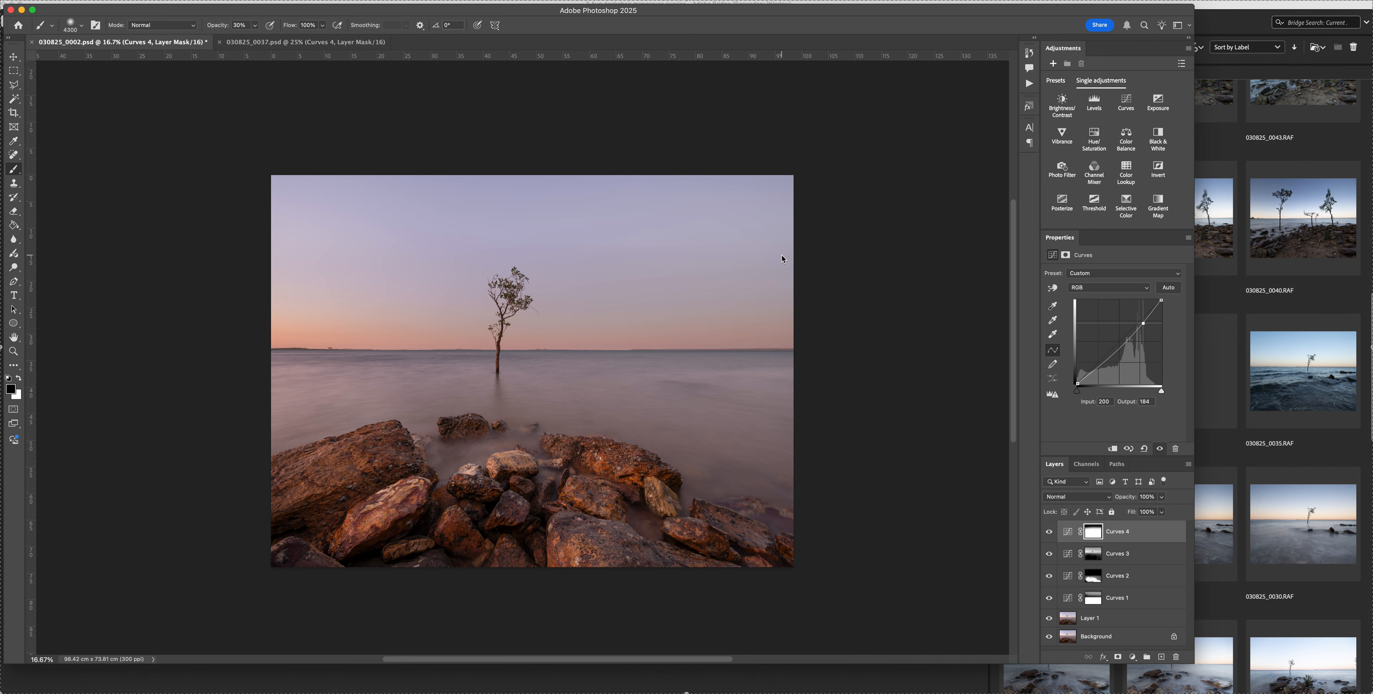
key(2)
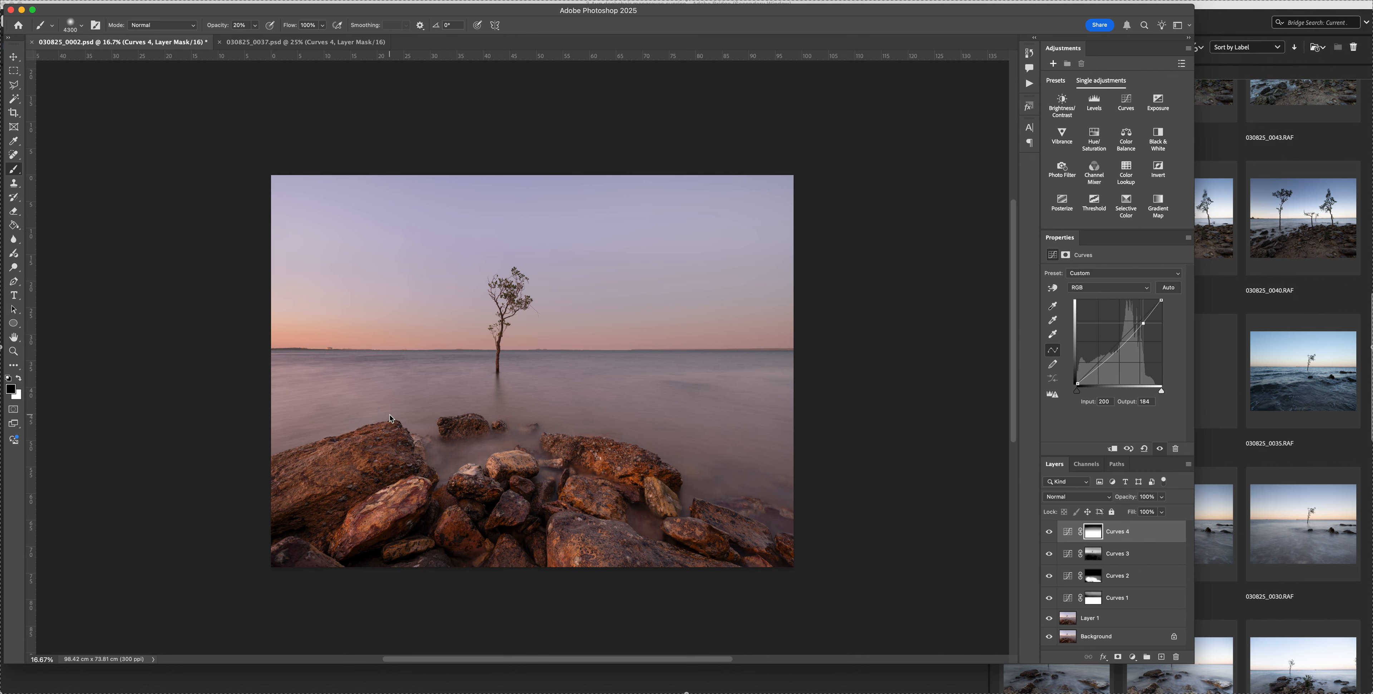
Paint black over the foreground rocks on the Curves 4 mask at 100% opacity, lowering the brush to 50% and 30%.
click(1051, 534)
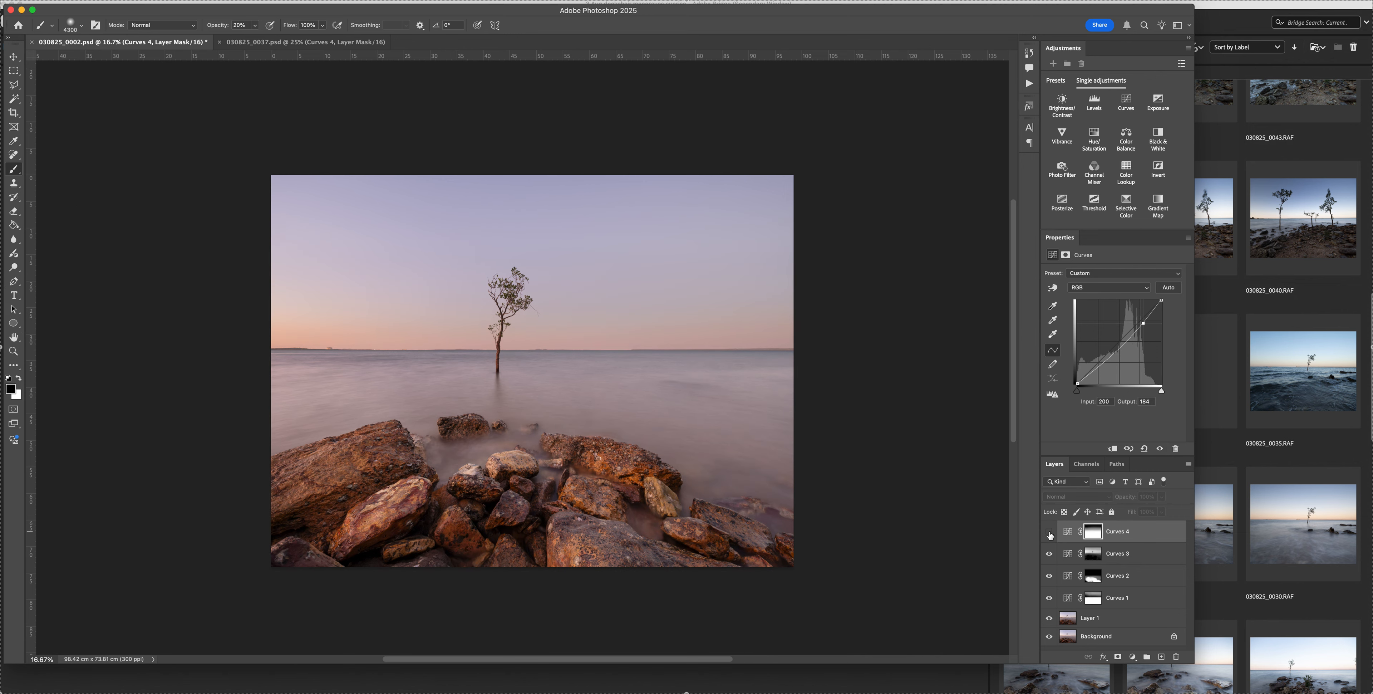
click(1050, 534)
key(0)
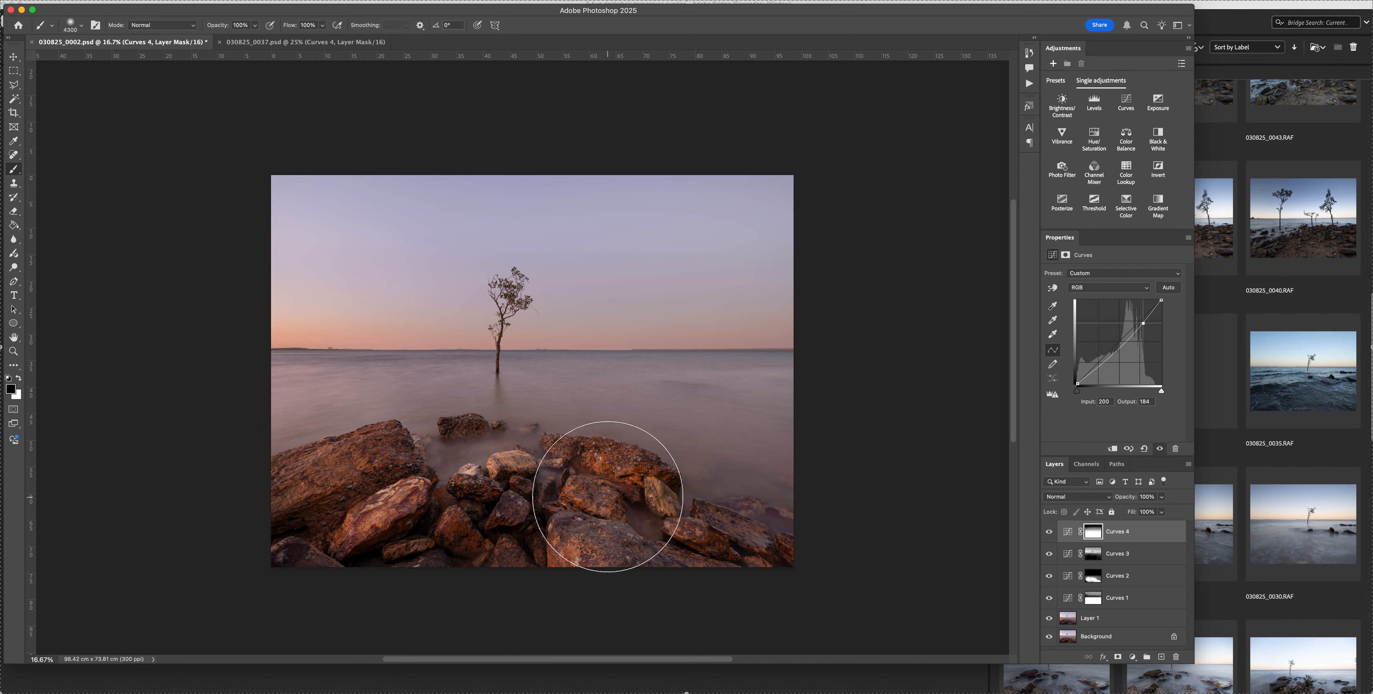
click(609, 497)
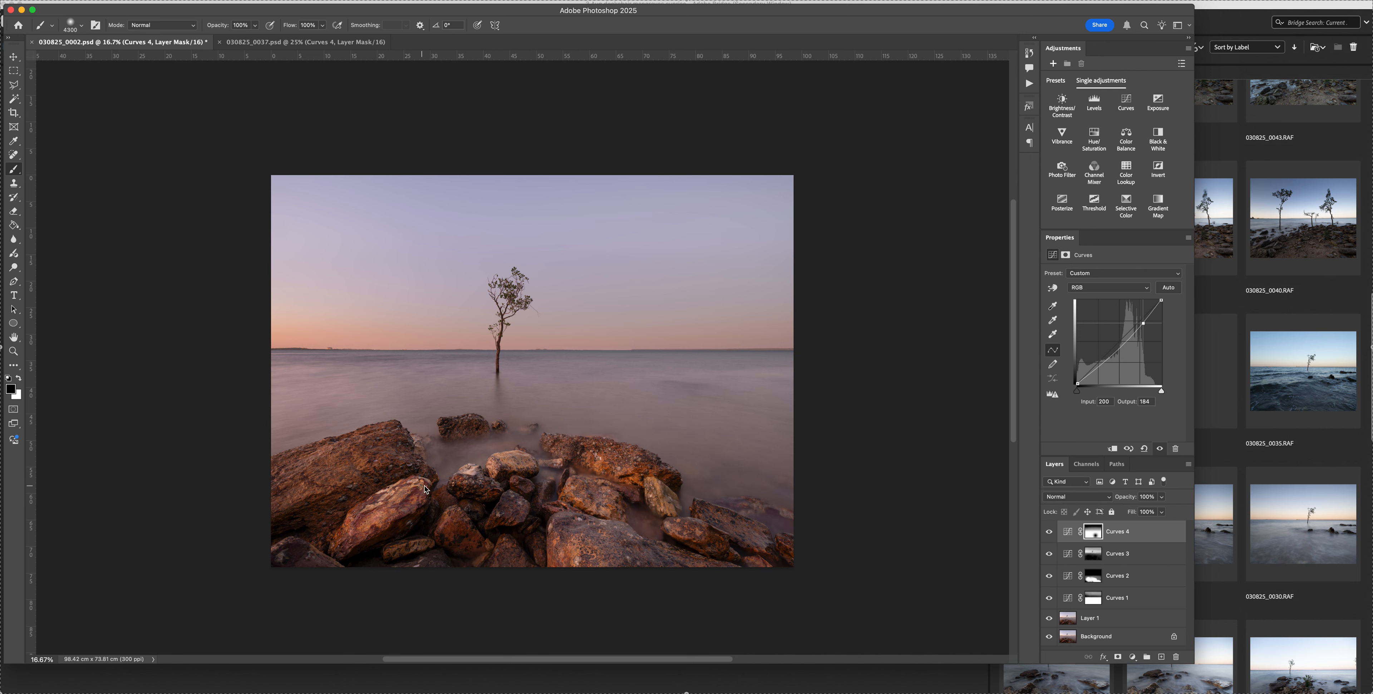
click(511, 482)
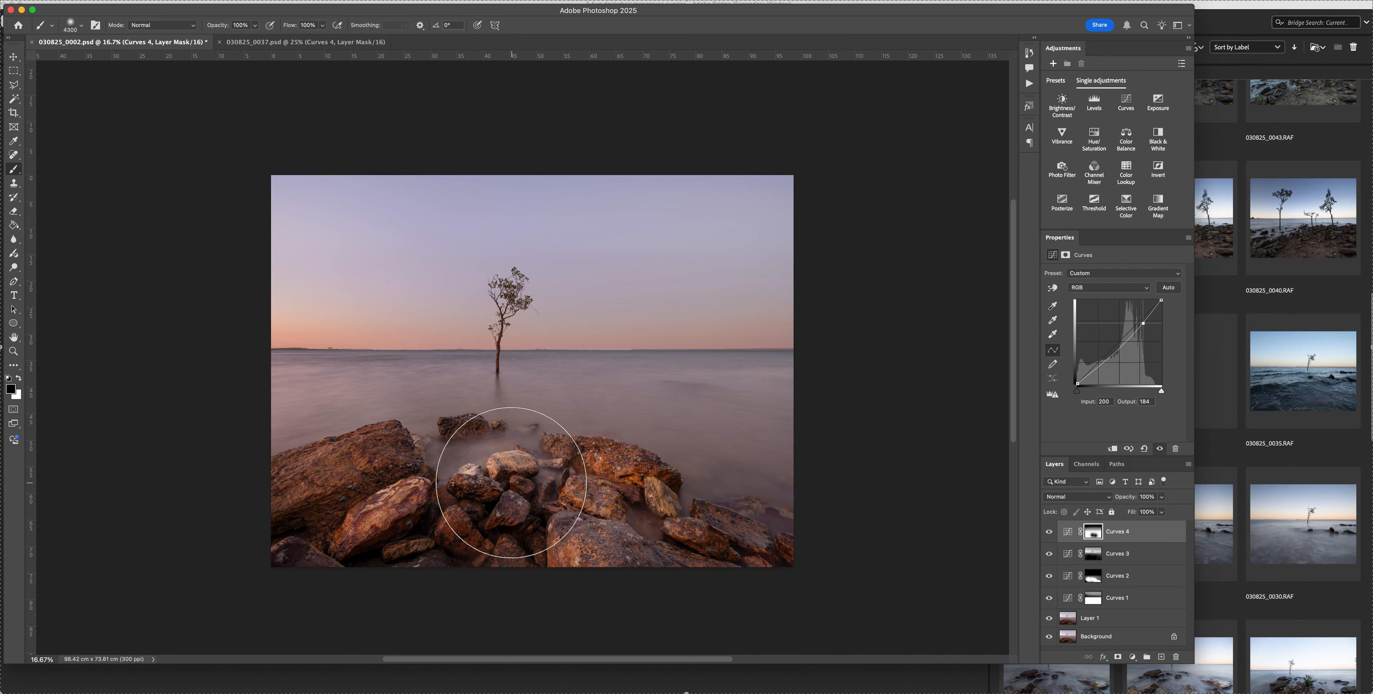
click(401, 492)
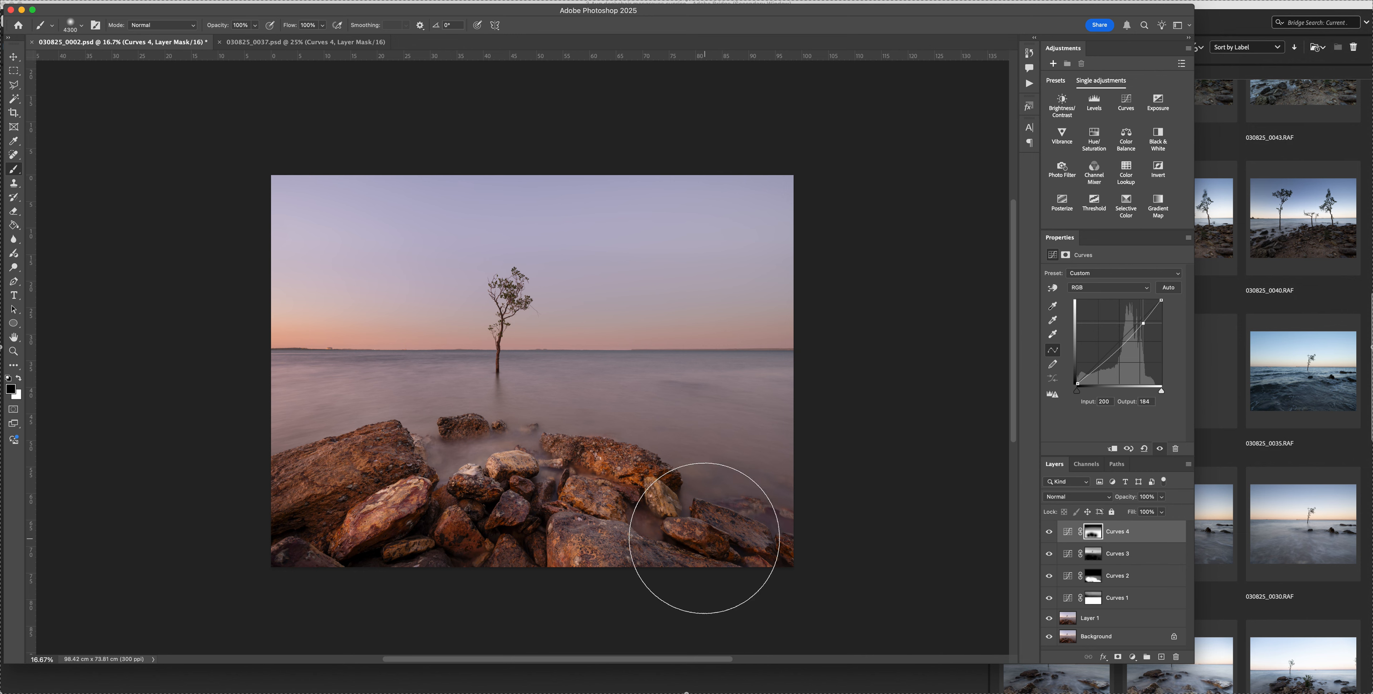
key(5)
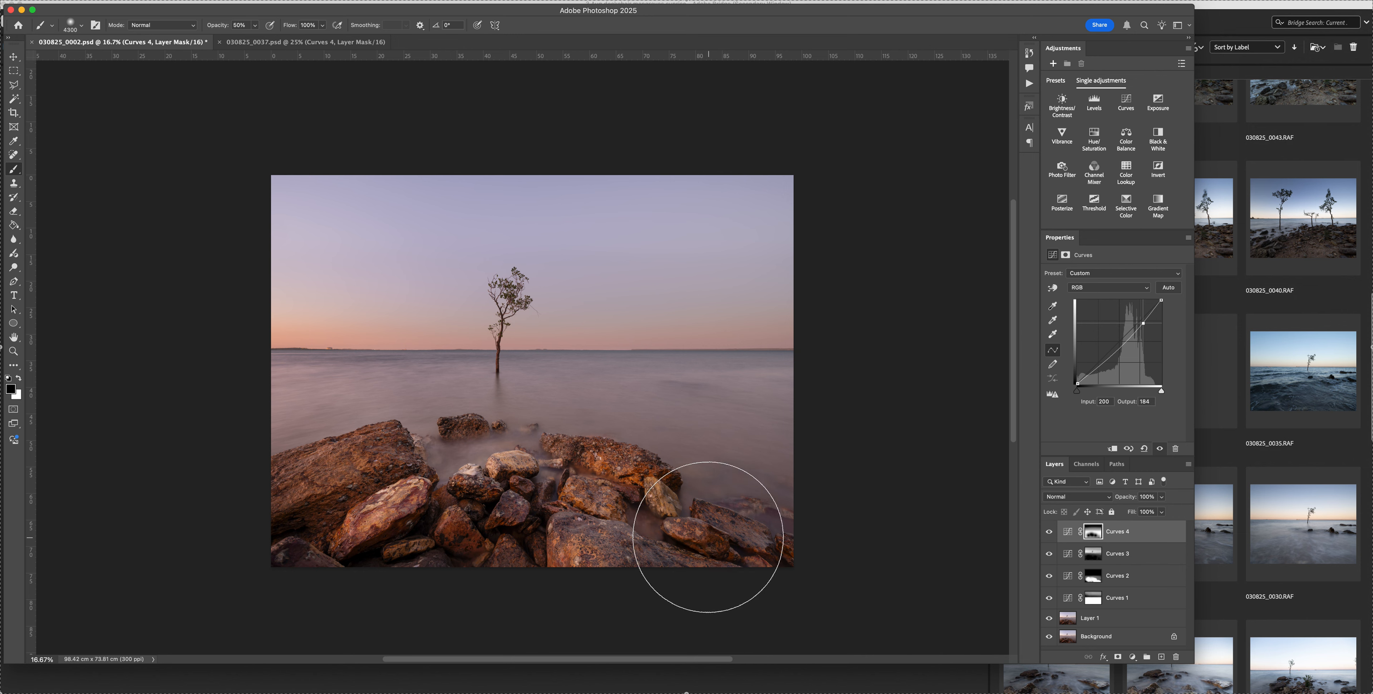
key(3)
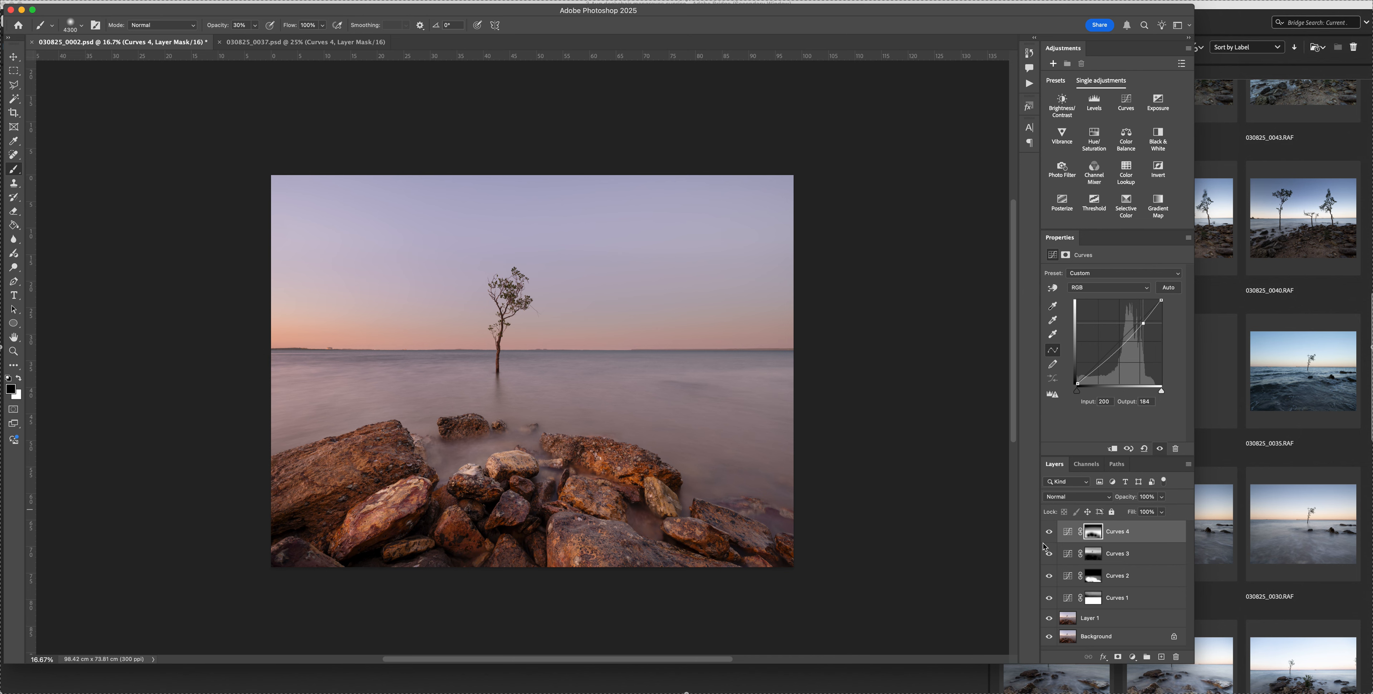
Compare the photo with and without the Curves 4 adjustment.
click(1049, 532)
click(1049, 531)
scroll(1128, 500, down, 1)
drag(1128, 500, 1177, 498)
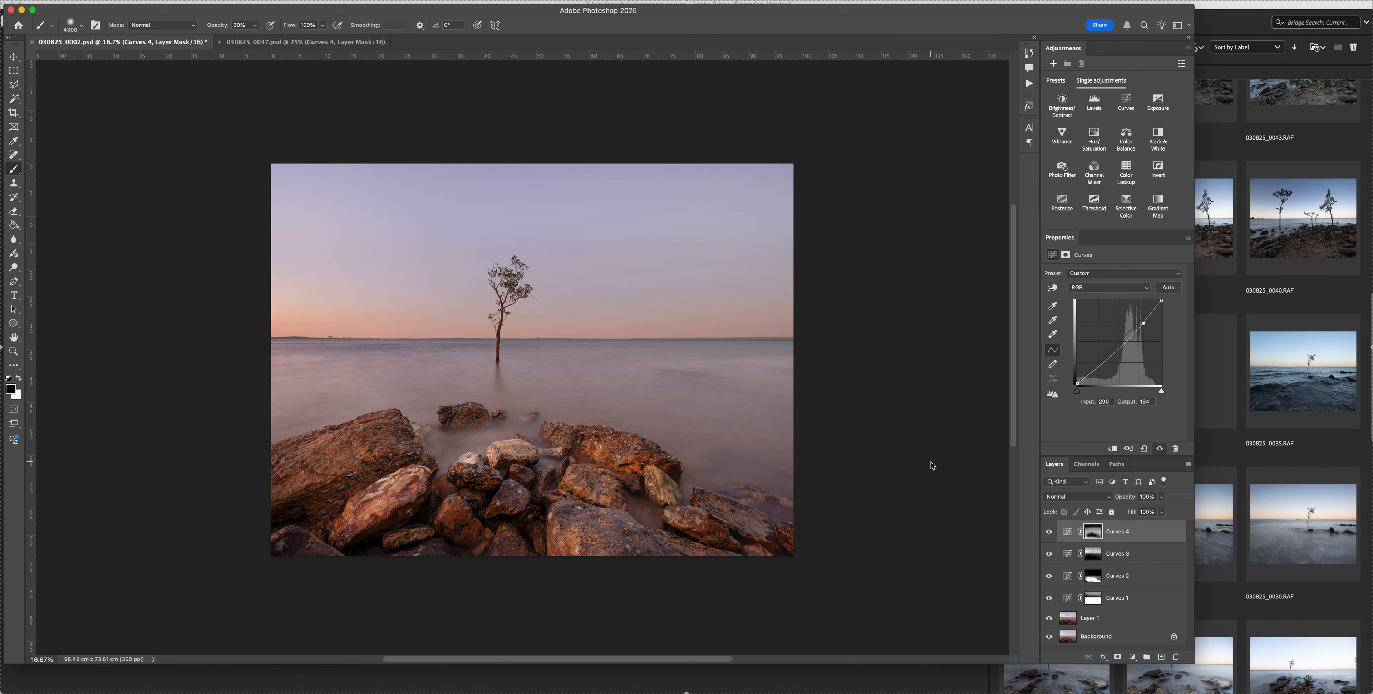
scroll(932, 466, up, 3)
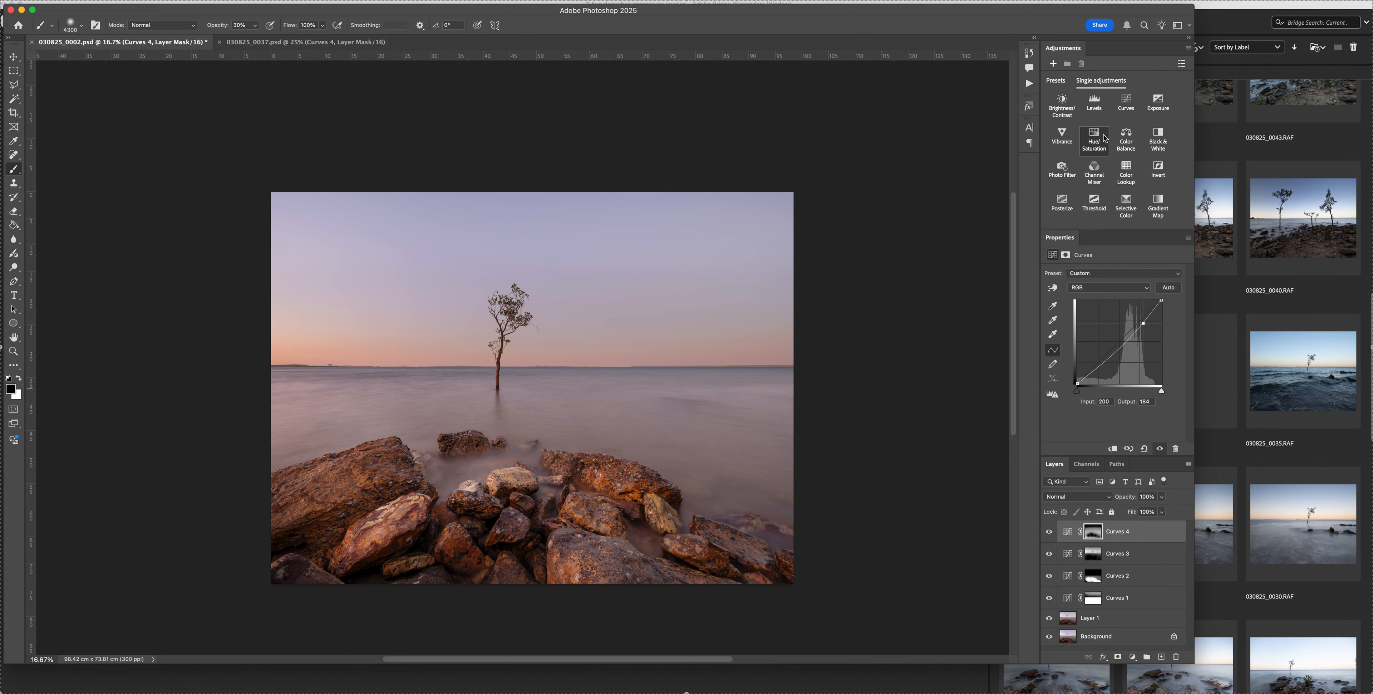
Add a fifth Curves layer above Curves 4 with curve points at input 140, output 153 and input 66, output 67.
click(1127, 101)
click(1125, 332)
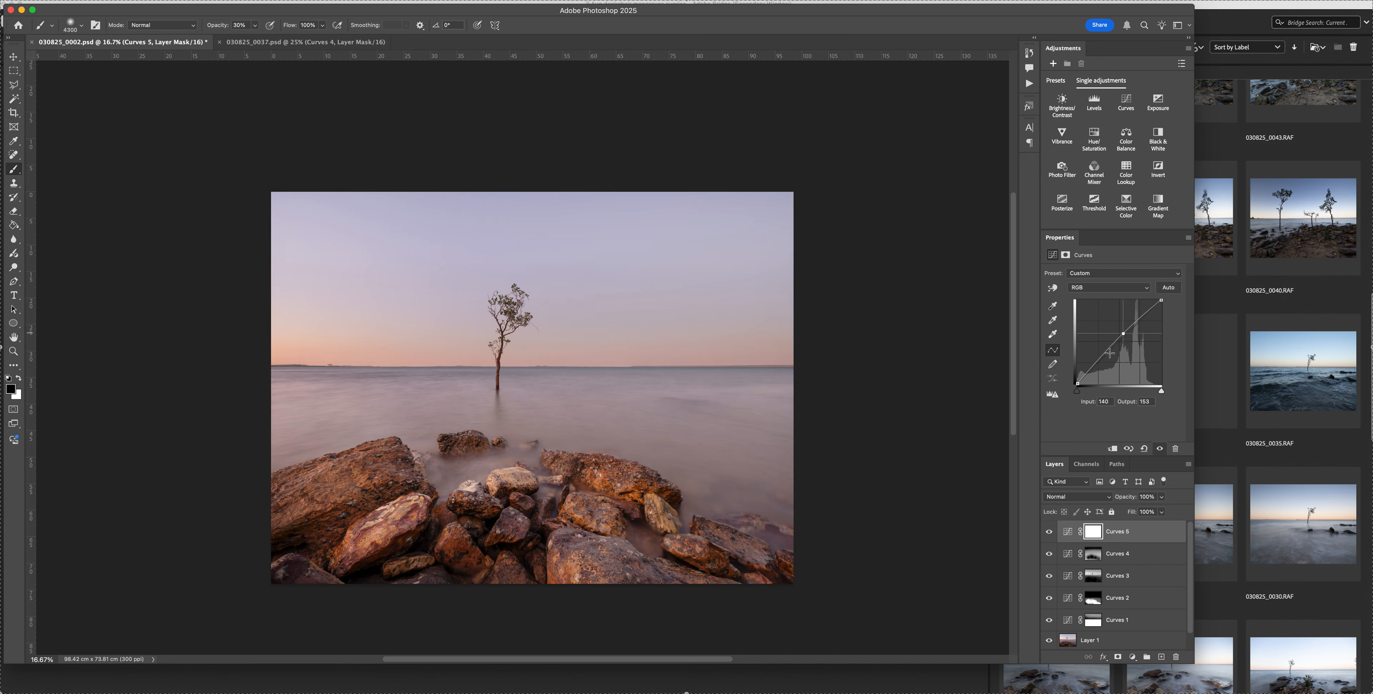
click(1100, 360)
drag(1099, 360, 1099, 362)
Compare the photo repeatedly with and without Curves 5 to judge its brightening of sky, water and rocks.
click(1048, 531)
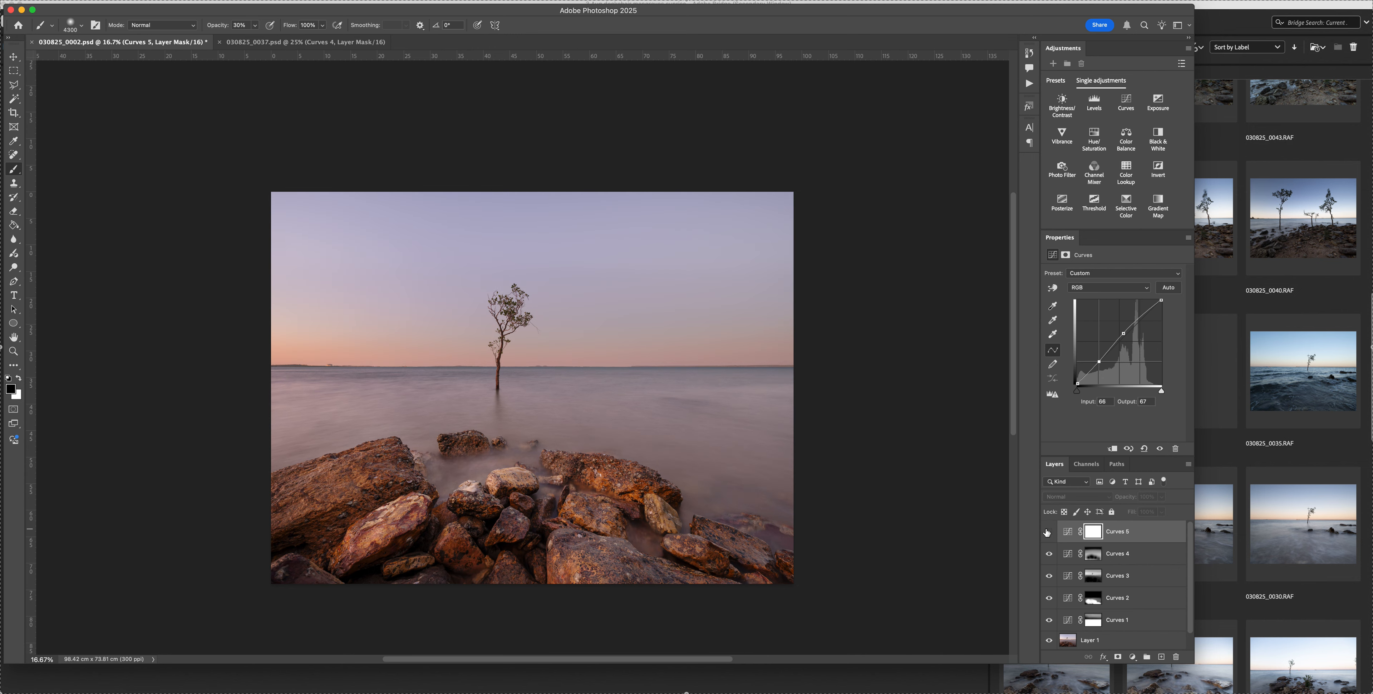
click(1048, 531)
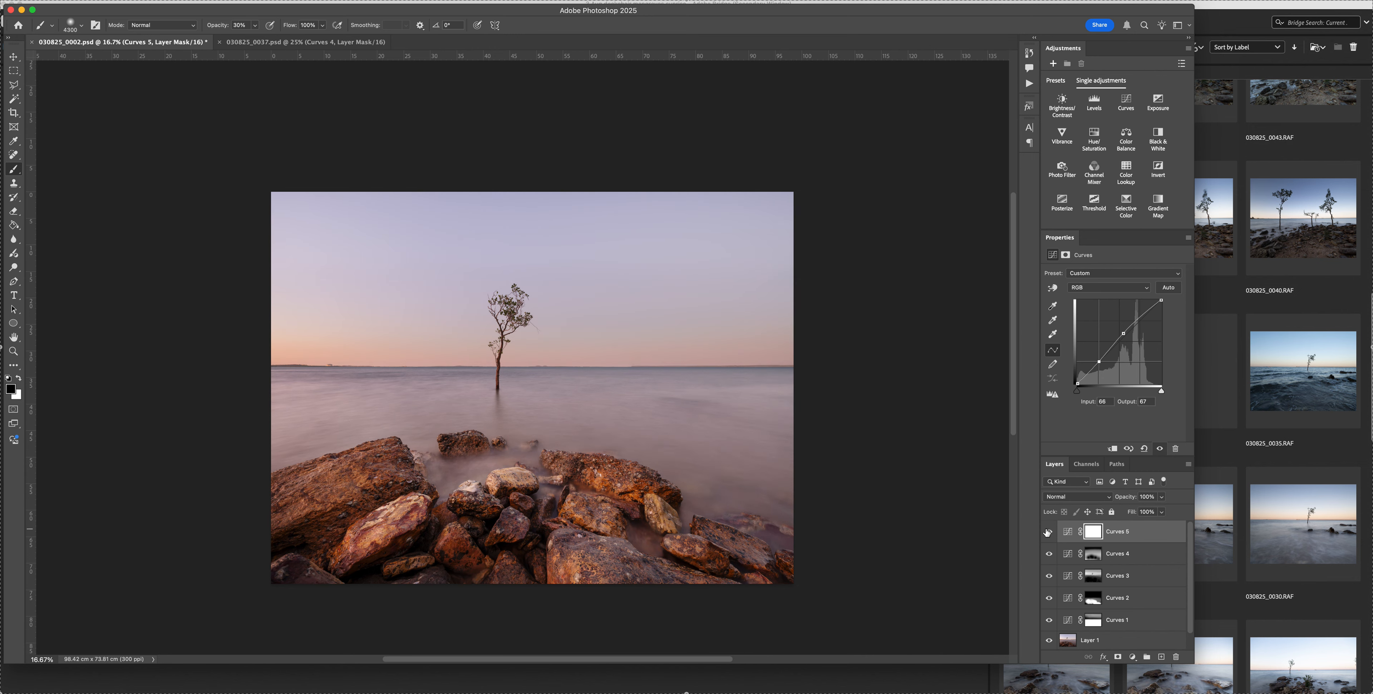
click(1048, 531)
click(1048, 531)
click(1048, 531)
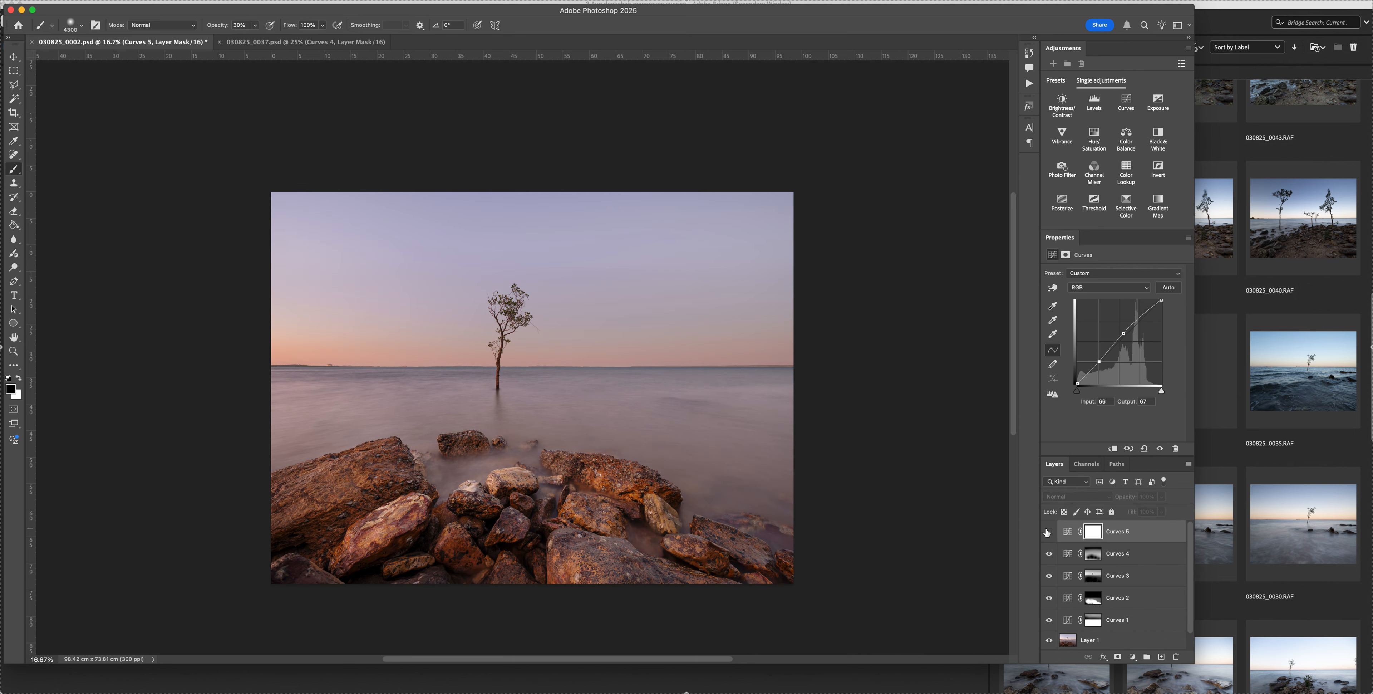
click(1048, 531)
click(1049, 532)
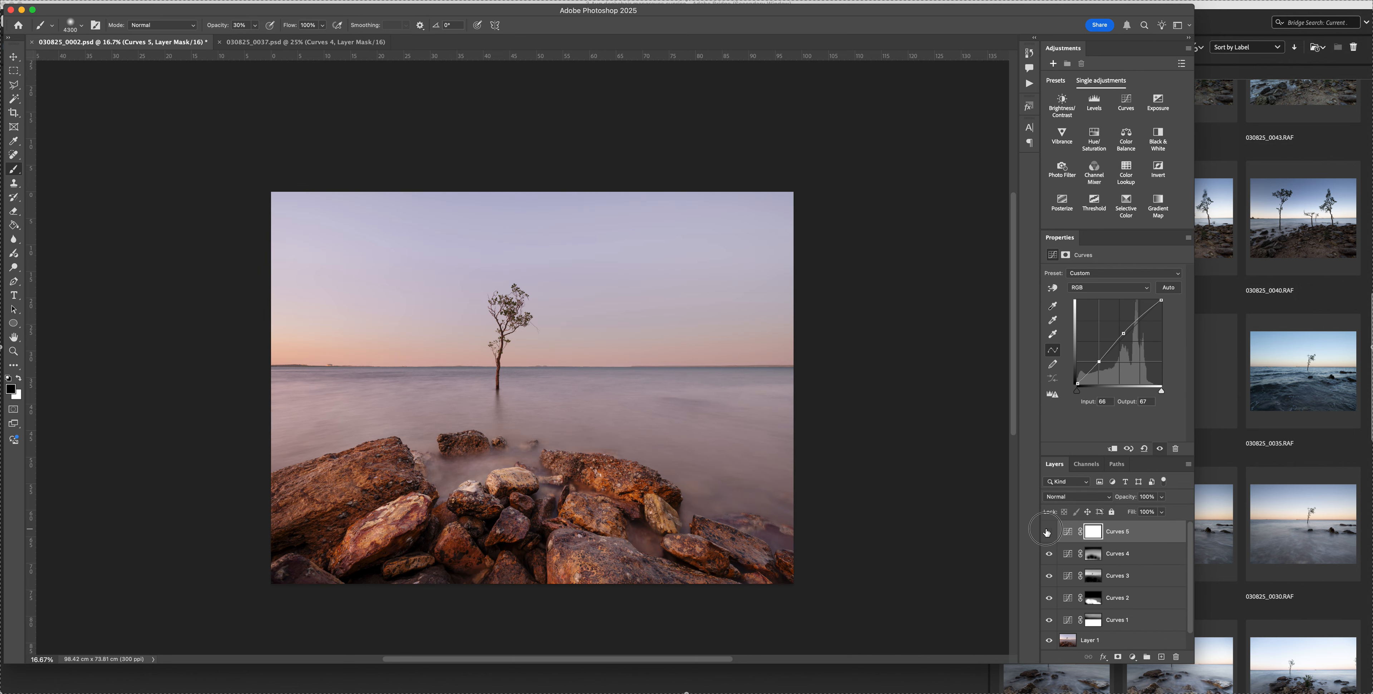
click(1048, 532)
Fill the Curves 5 layer mask with black at 100% opacity in Normal mode.
click(1091, 533)
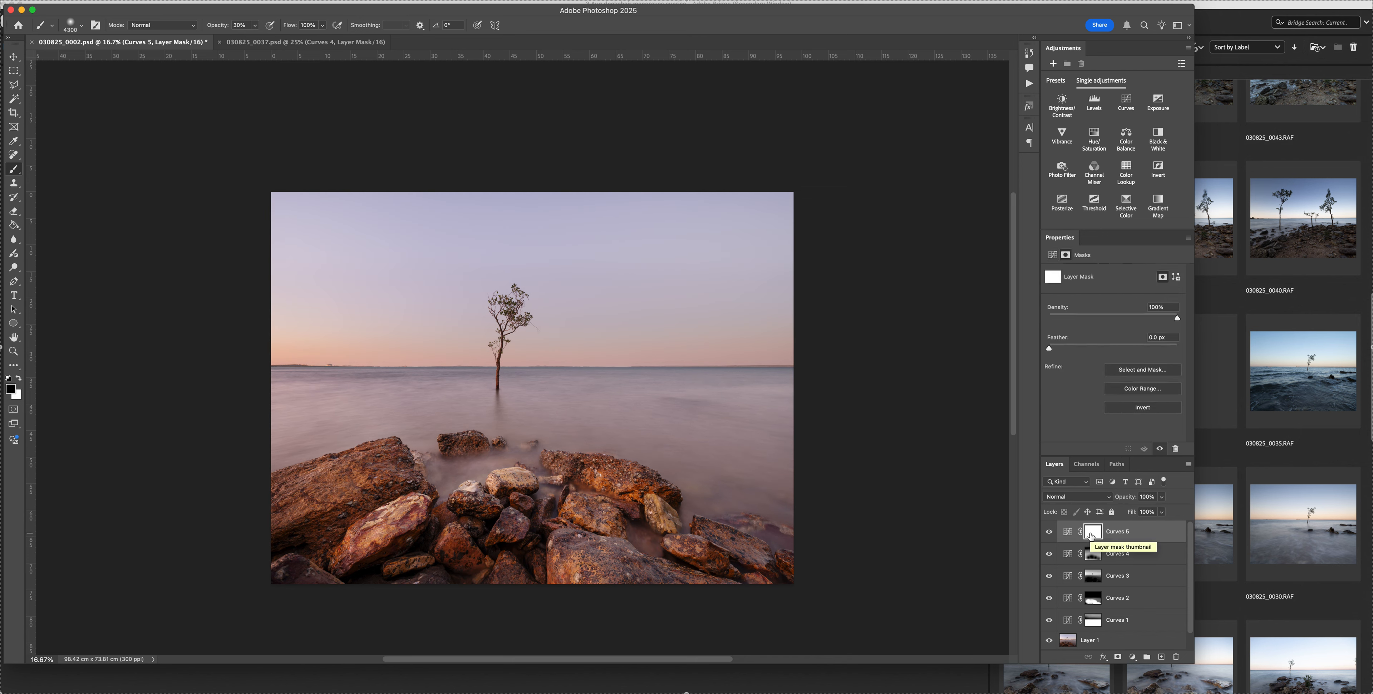
click(124, 1)
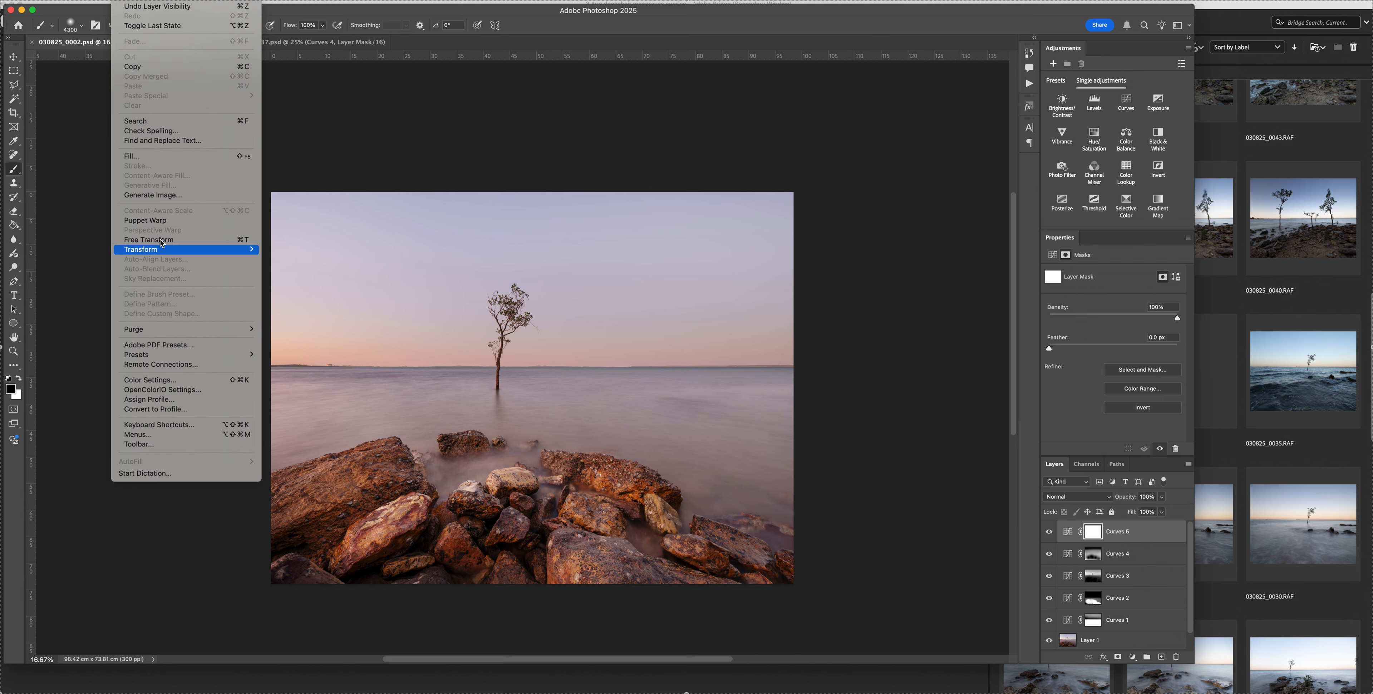
click(169, 156)
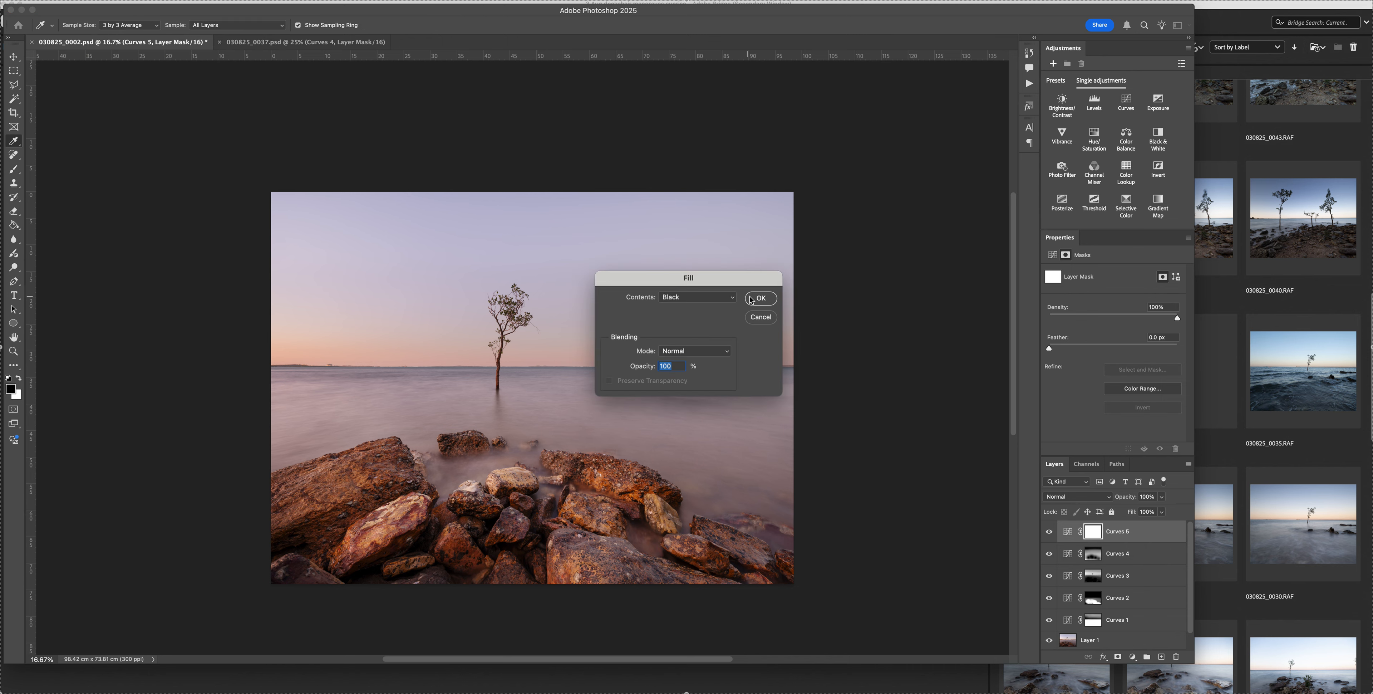
click(751, 300)
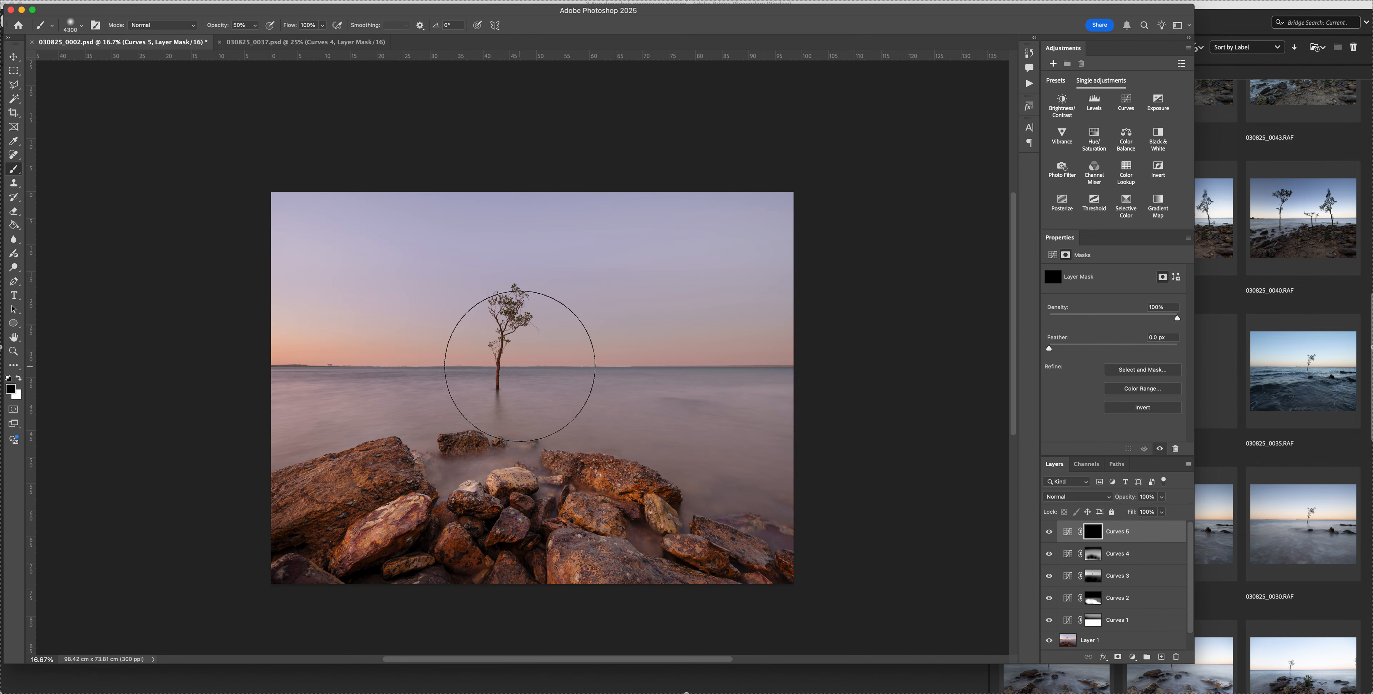
Brush white straight across the horizon on the Curves 5 mask with a size 3400 brush at 50% opacity.
key(bracketleft)
key(bracketleft)
key(bracketleft)
key(bracketleft)
key(bracketleft)
key(bracketleft)
key(bracketleft)
key(x)
key(bracketleft)
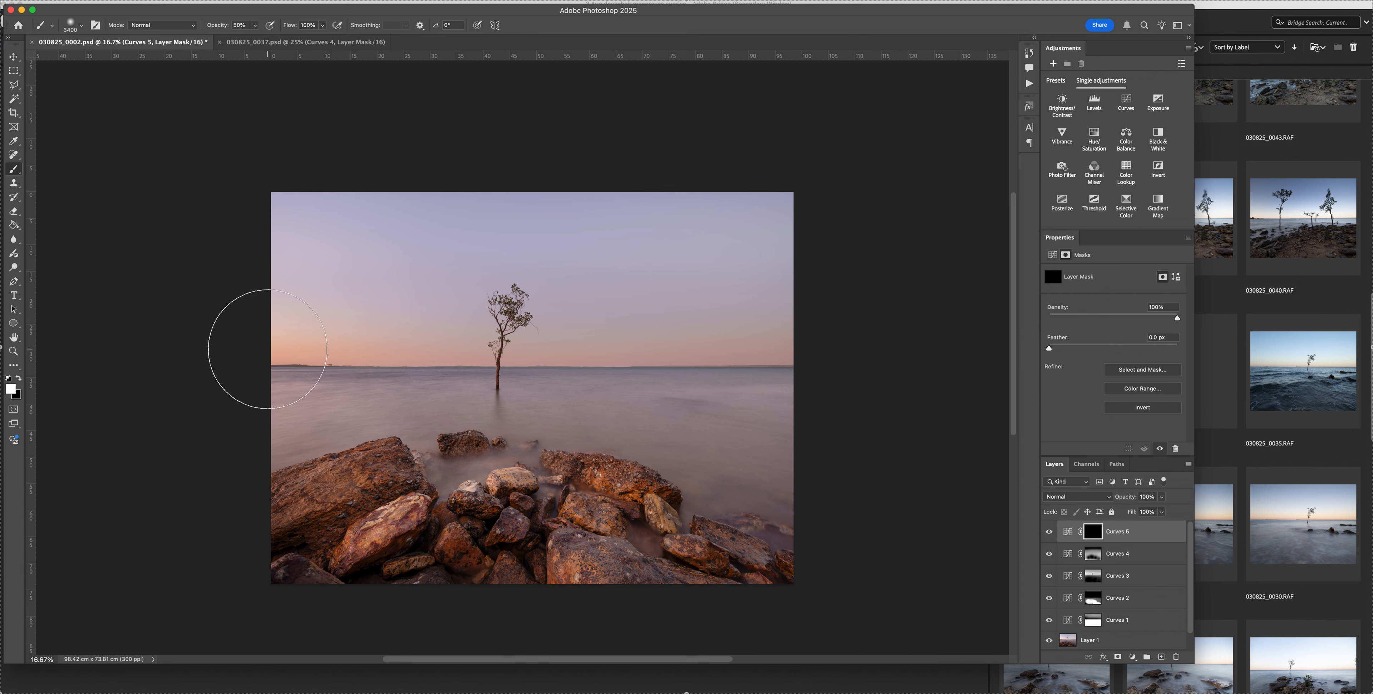
shift+click(978, 361)
Brush white over the water and foreground rocks on the Curves 5 mask with a size 2800 brush at 50% opacity.
key(p)
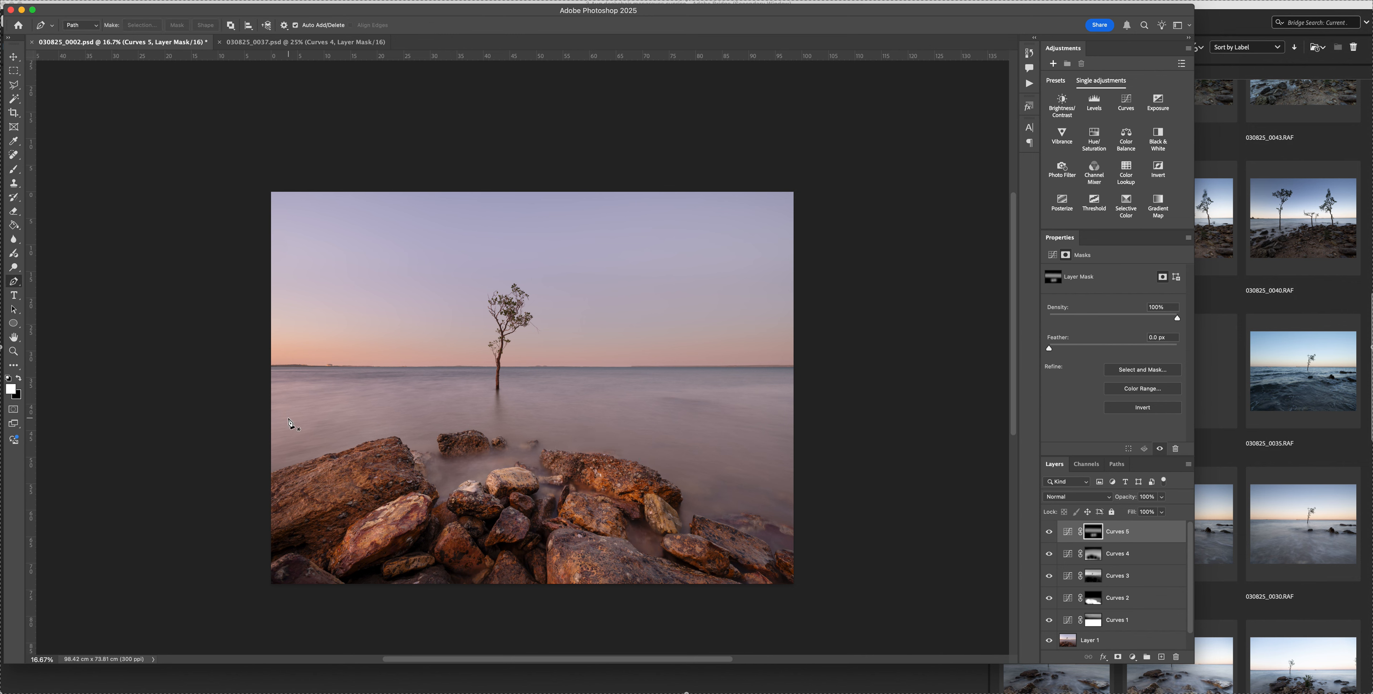
key(b)
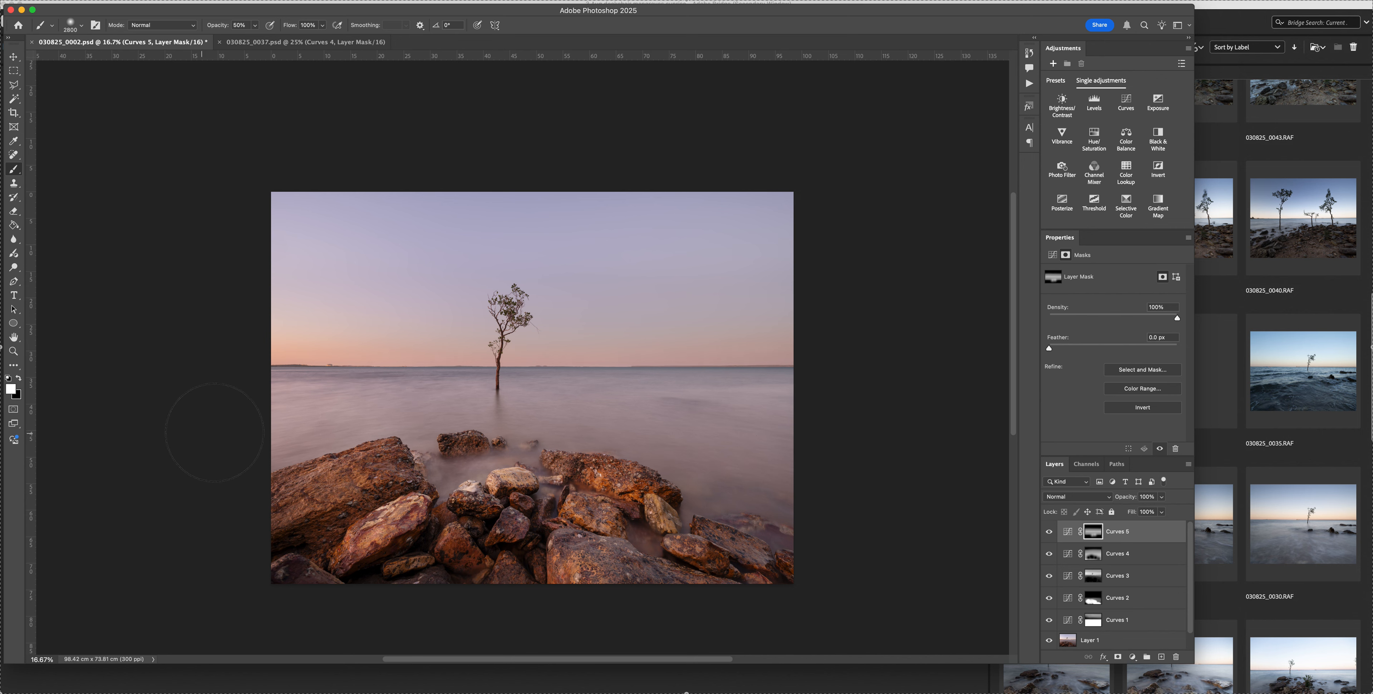
mouse_move(562, 509)
mouse_down()
mouse_move(721, 537)
mouse_move(578, 481)
mouse_move(496, 465)
mouse_move(465, 483)
mouse_up()
Run the Solid Colour Glow action from the Easy Way set to add a Soft Light colour fill with a black mask.
click(1030, 84)
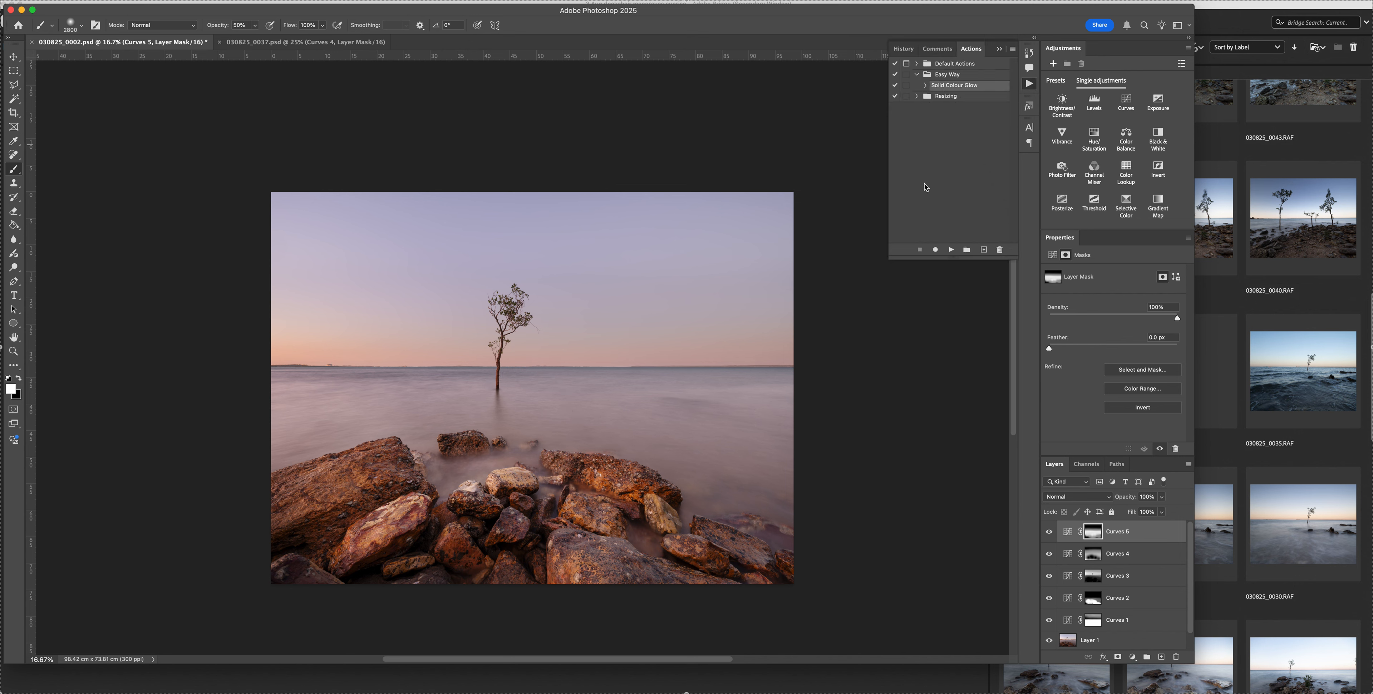
click(951, 250)
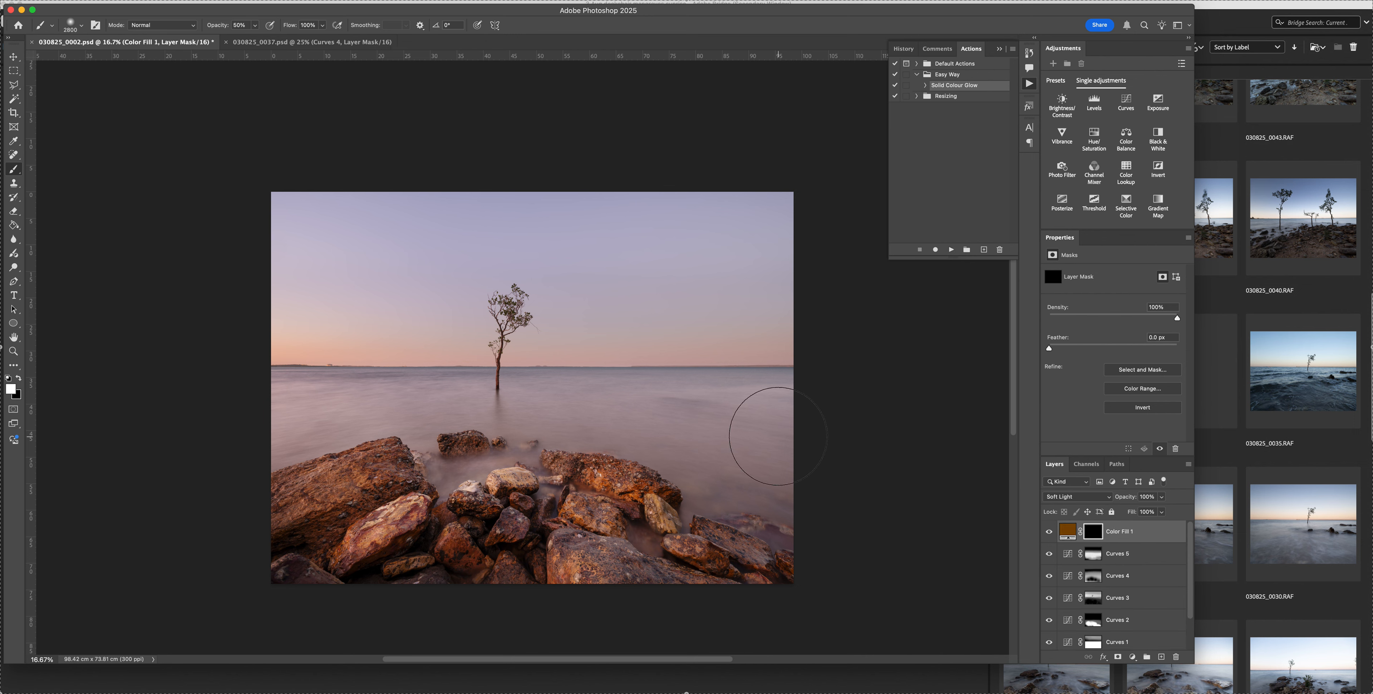
click(1002, 50)
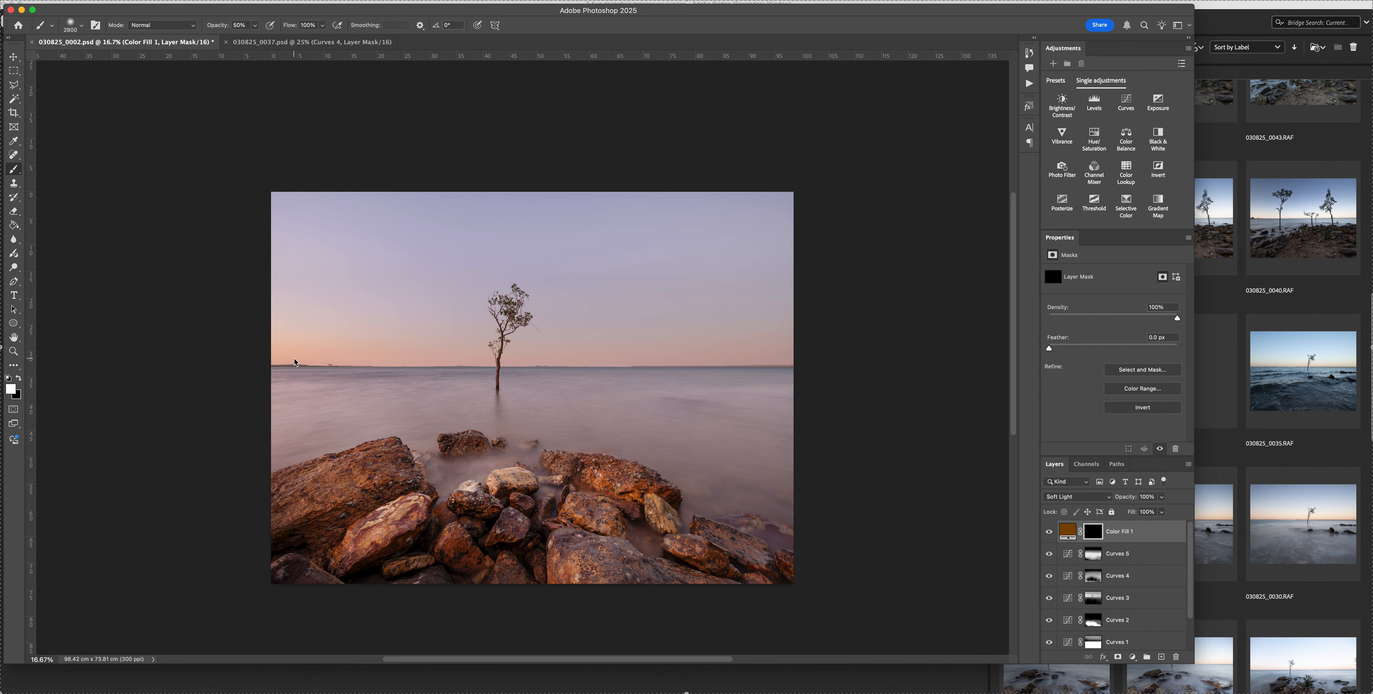
Brush white along the horizon on the Color Fill 1 mask with an enlarged brush at 20% opacity, undoing the stronger first stroke, and lower opacity to 10%.
drag(284, 354, 741, 368)
key(super+z)
key(2)
key(bracketright)
key(bracketright)
key(bracketright)
key(bracketright)
drag(265, 355, 1074, 372)
key(1)
Try a 2:1 crop ratio and shift the photo slightly upward within the crop frame.
key(c)
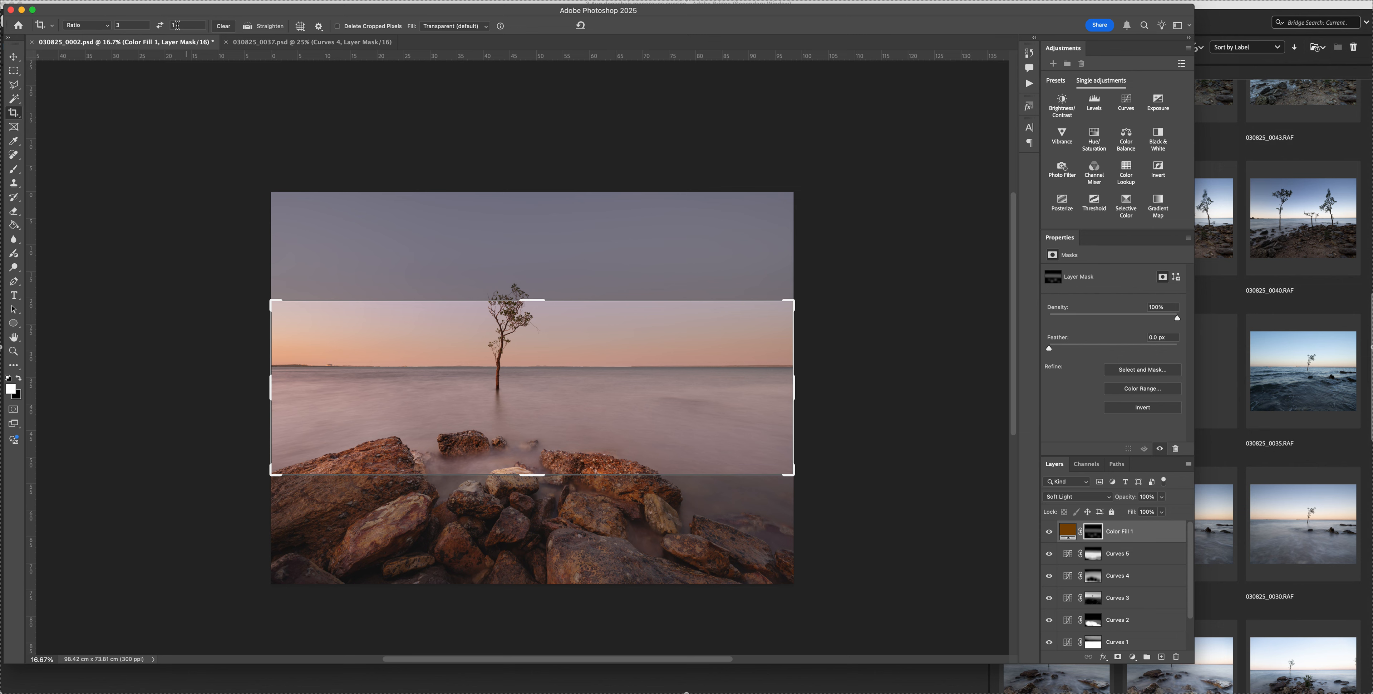
click(142, 23)
text(2)
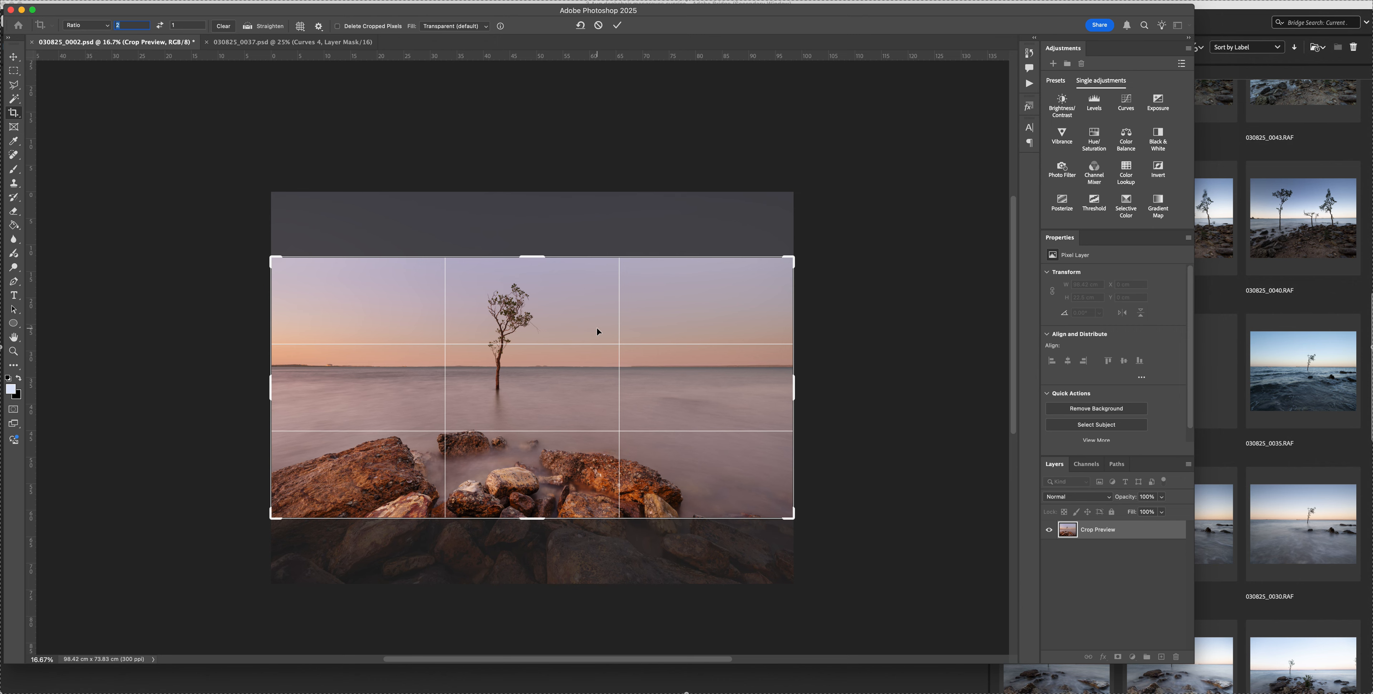
drag(582, 373, 583, 361)
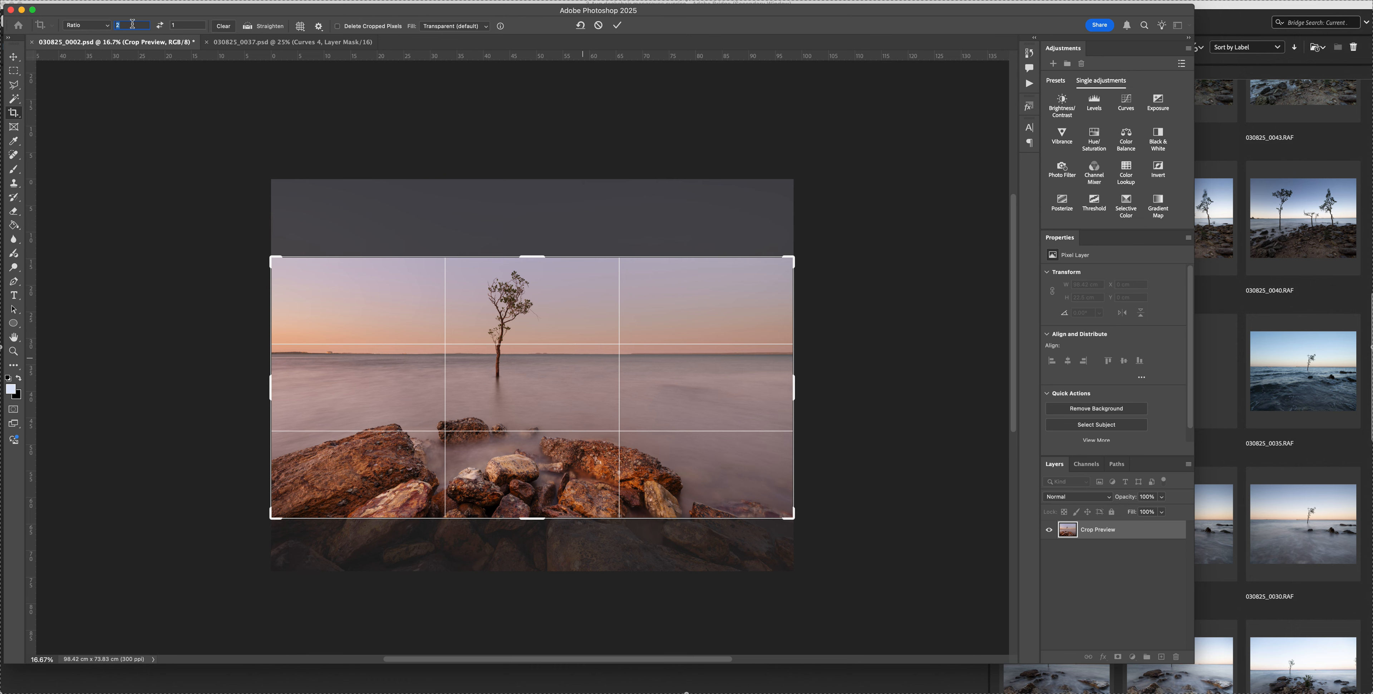
Crop the photo to a 3:2 ratio, moved slightly further up in the frame, and save the file.
text(3)
key(Tab)
text(2)
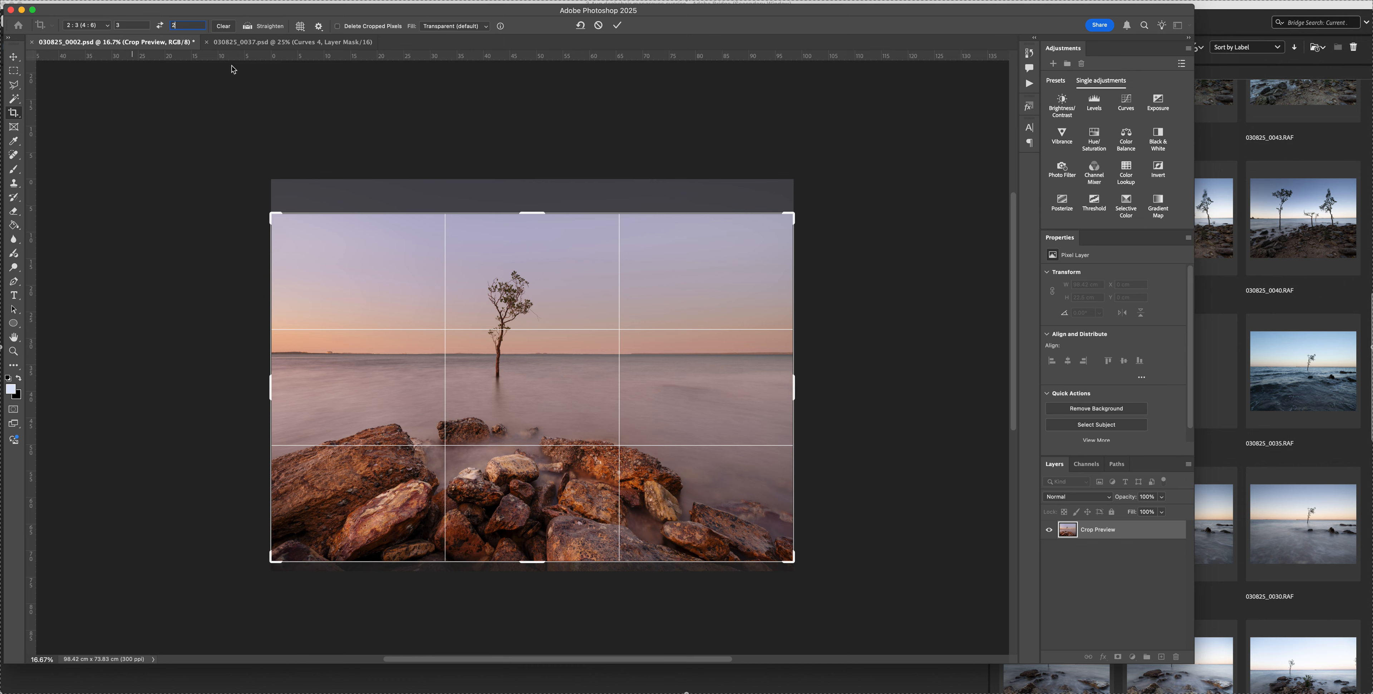
drag(540, 372, 542, 364)
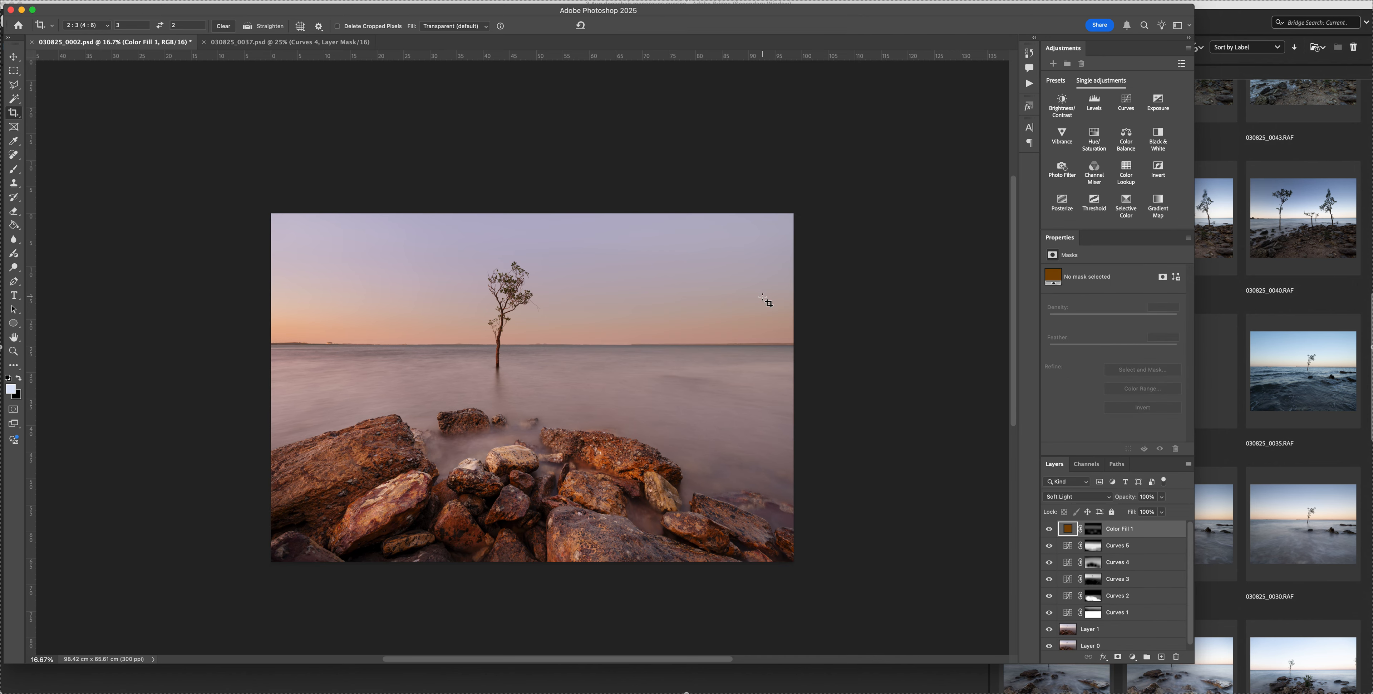
key(super+s)
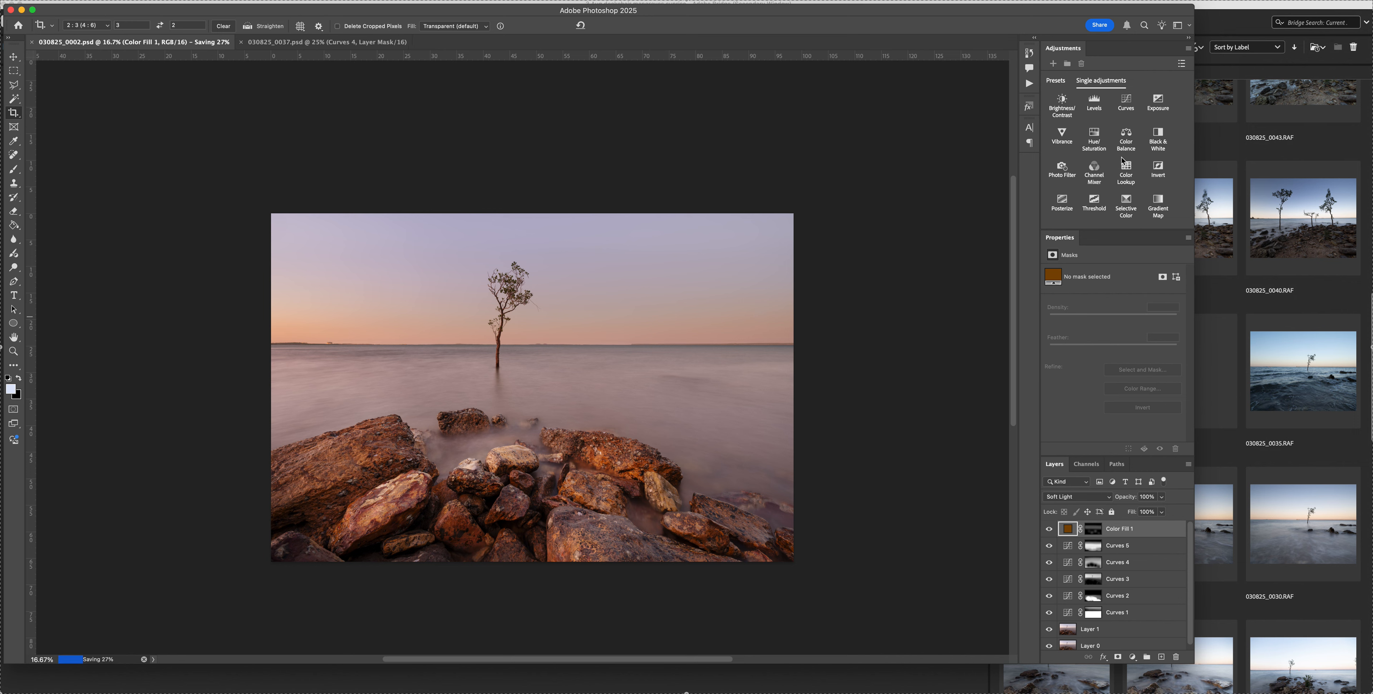
Add a Curves layer, compare the auto colour correction algorithms including Find Dark & Light Colors, and apply Enhance Monochromatic Contrast.
click(1126, 102)
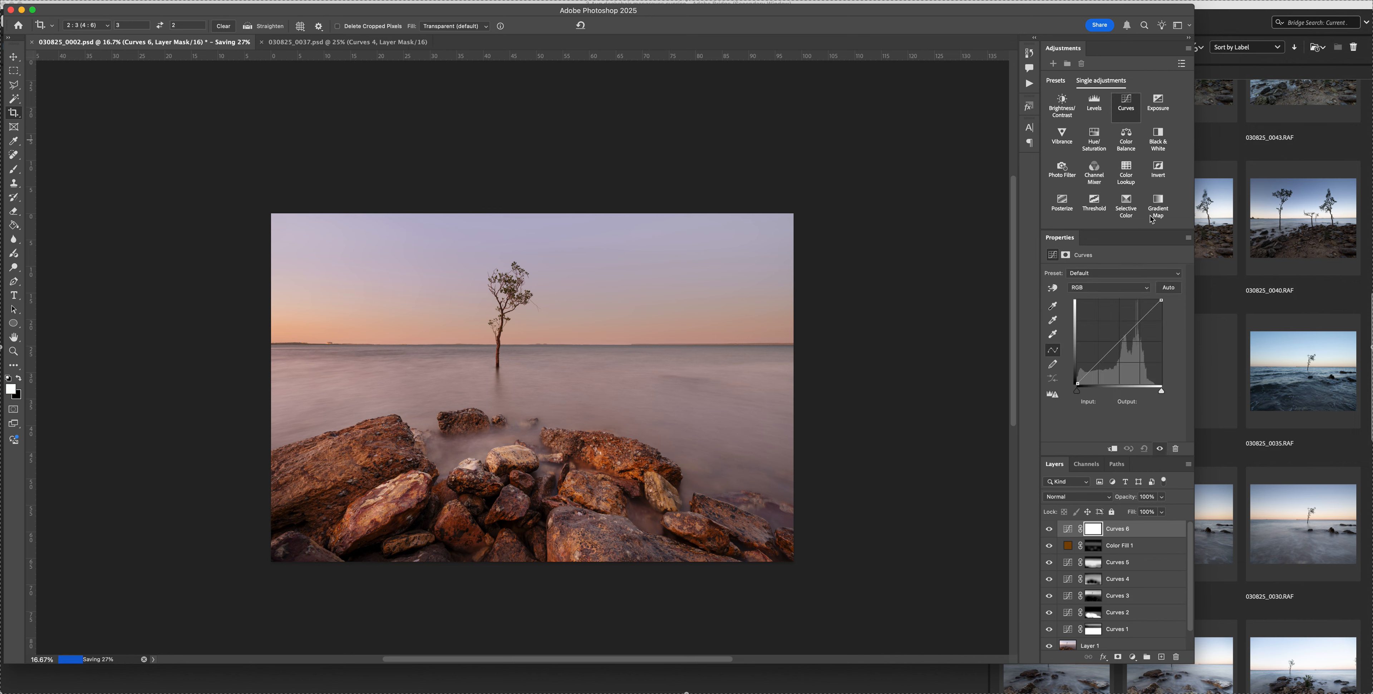
alt+click(1170, 288)
scroll(1221, 179, left, 3)
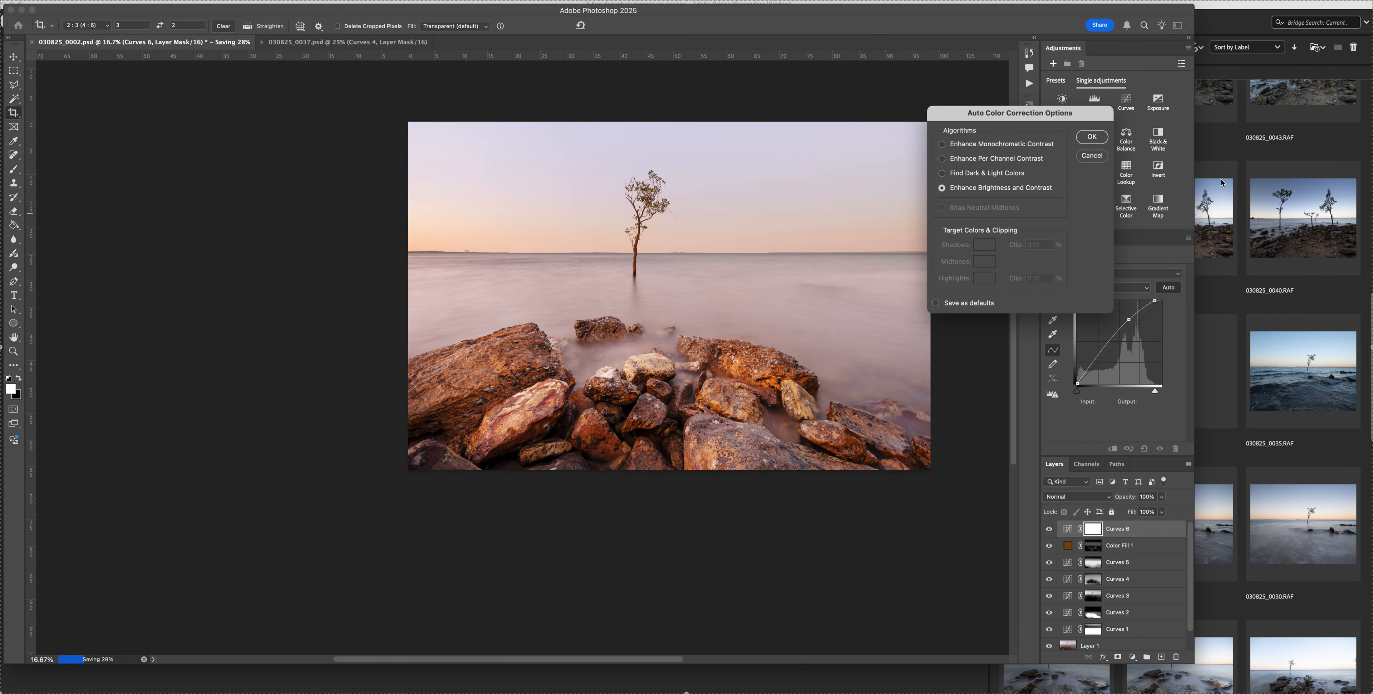
scroll(823, 273, right, 5)
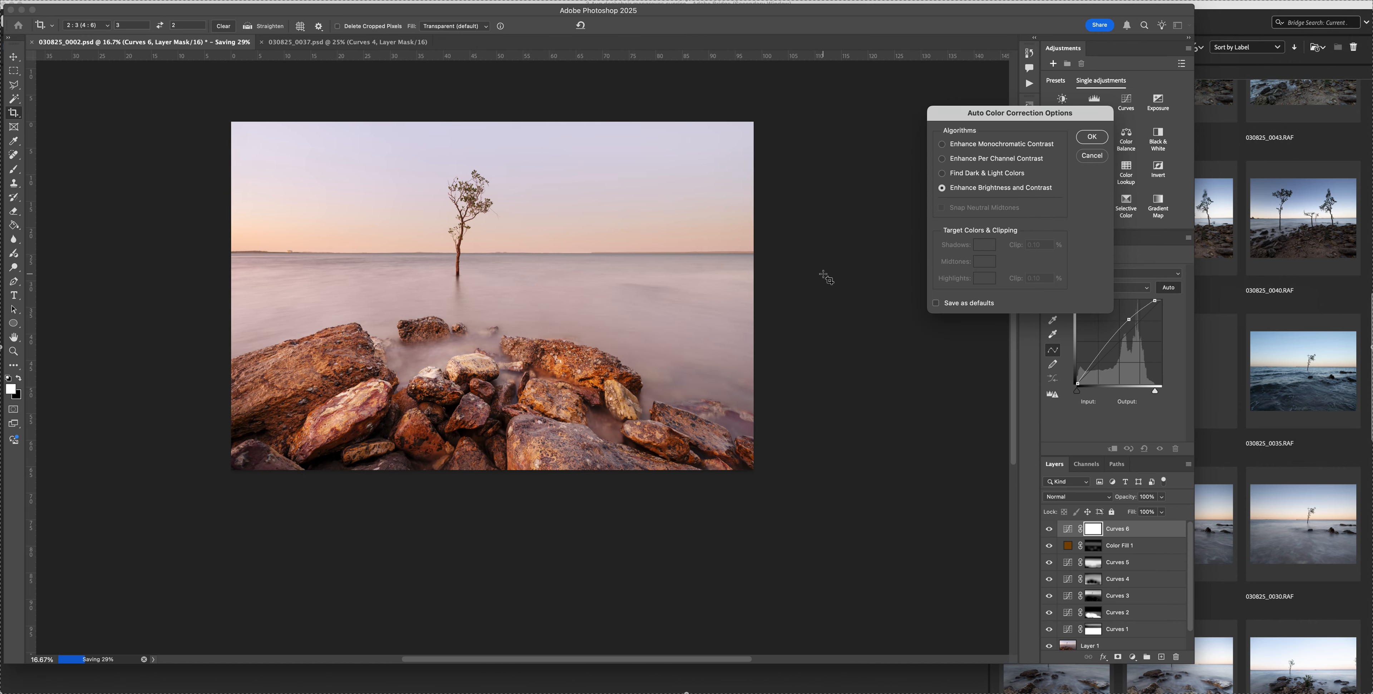
click(941, 173)
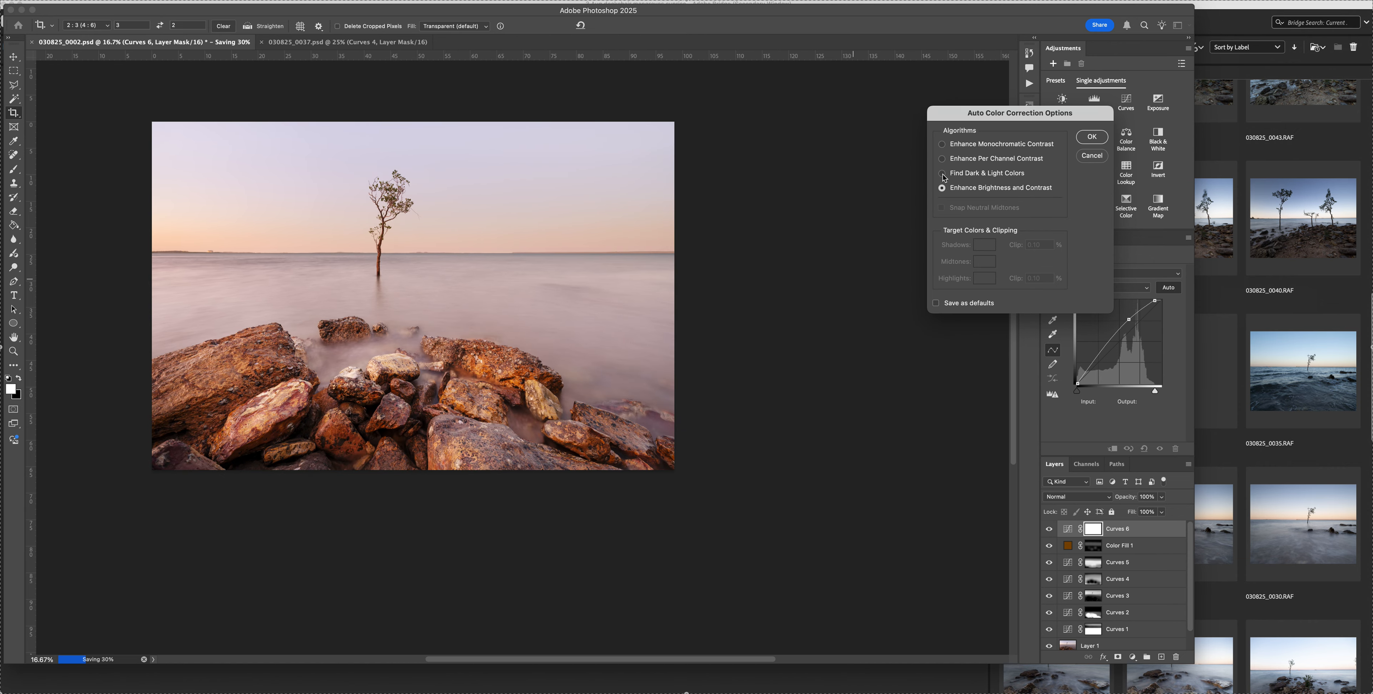
click(941, 159)
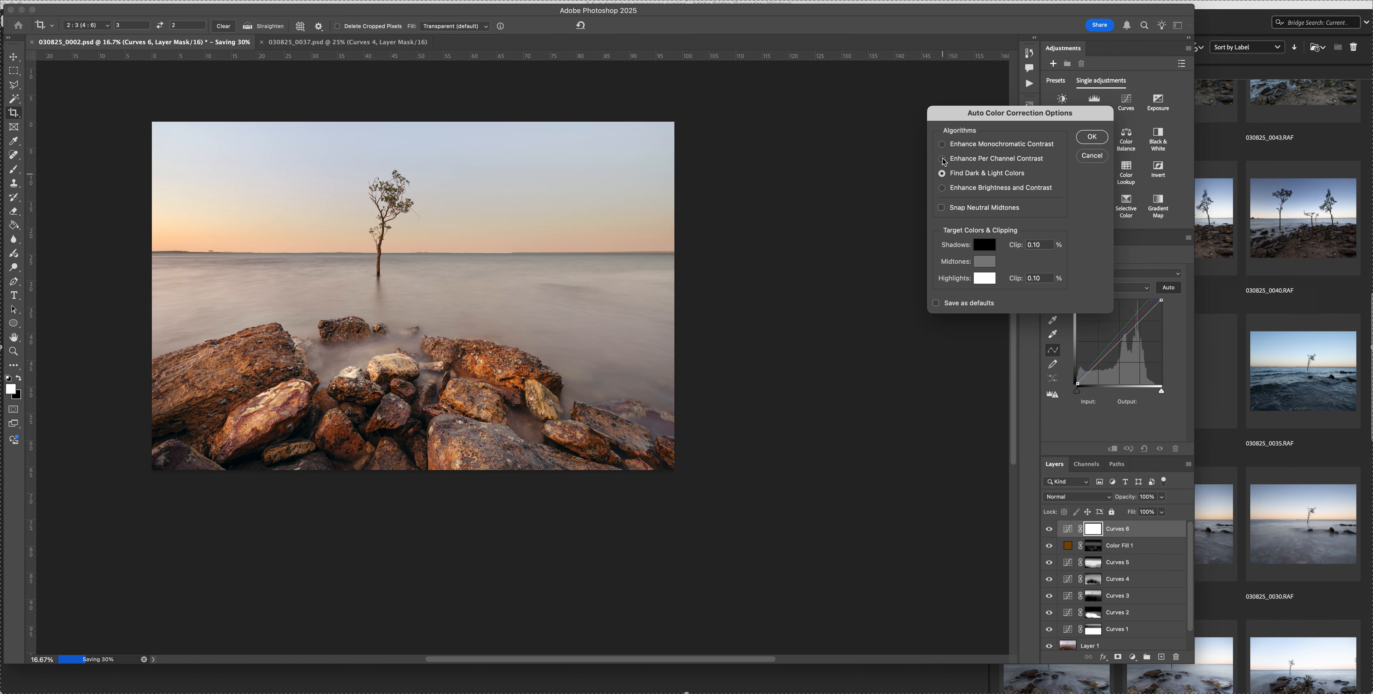
click(942, 145)
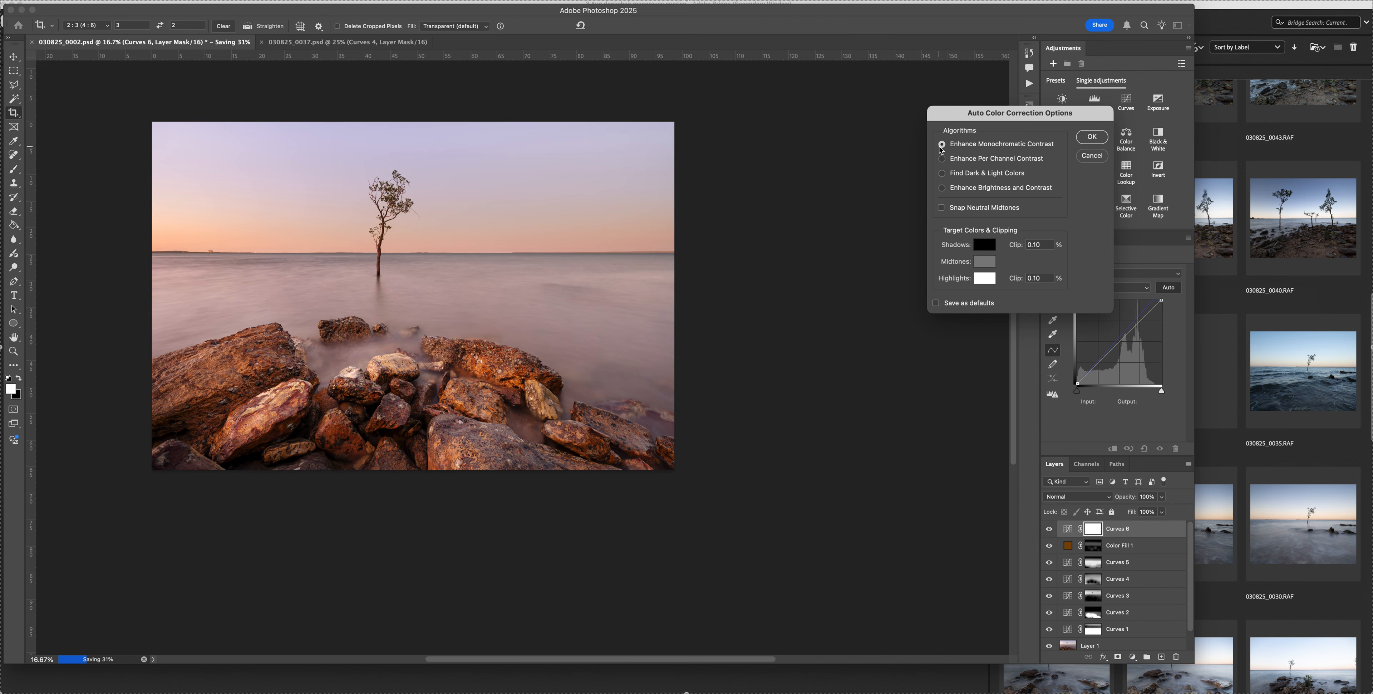
click(1092, 137)
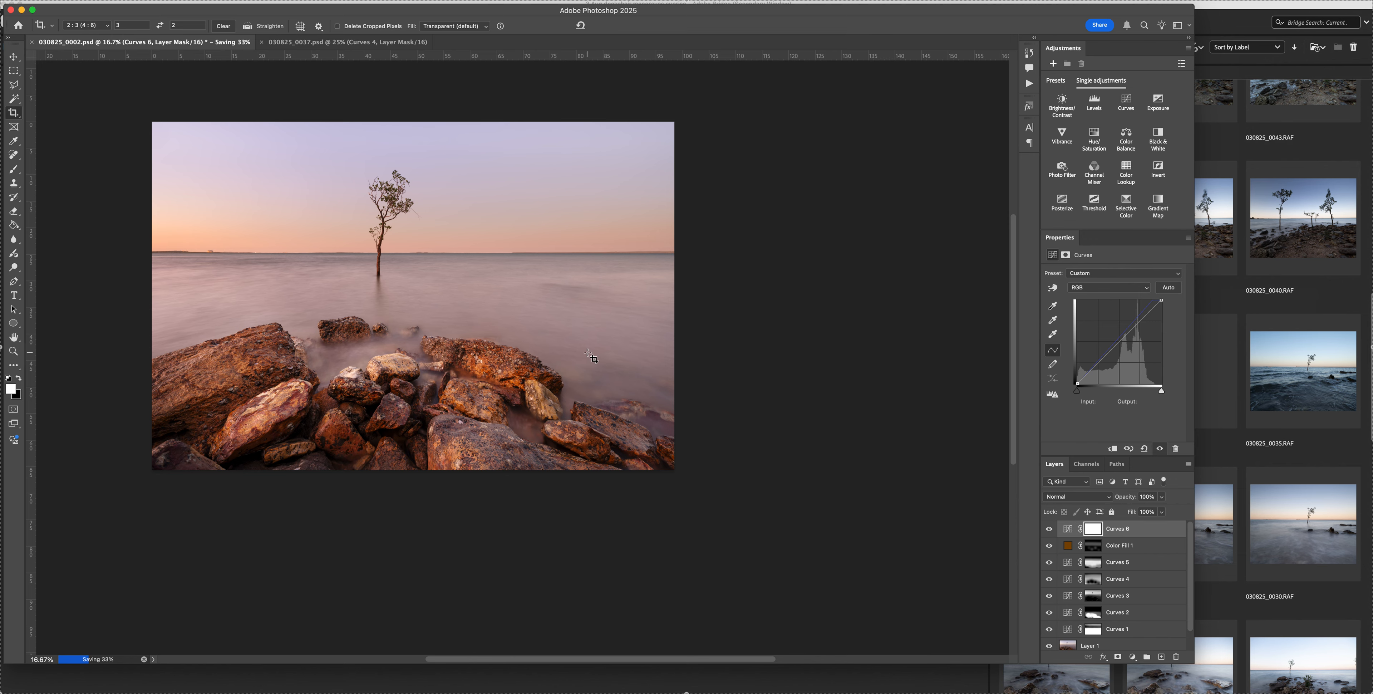
Hide and show the Curves 6 layer to compare the photo with and without the auto correction.
scroll(595, 358, left, 3)
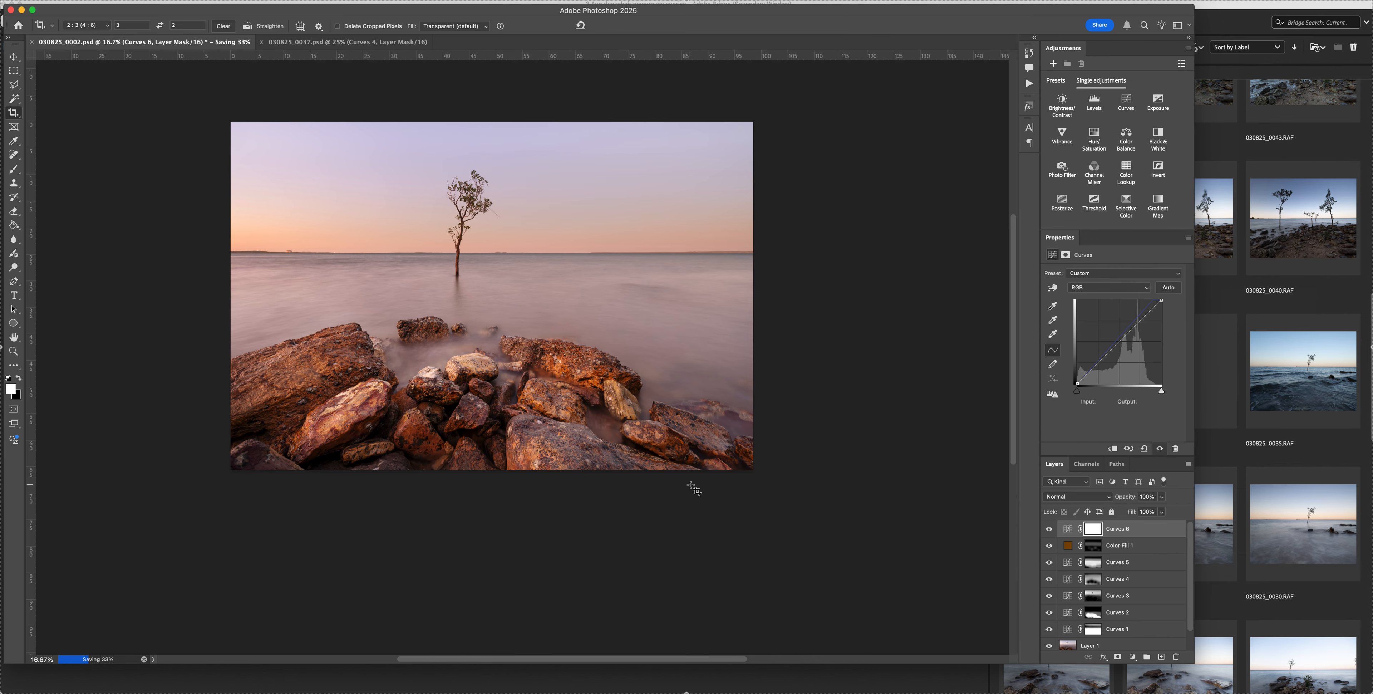
scroll(696, 486, left, 3)
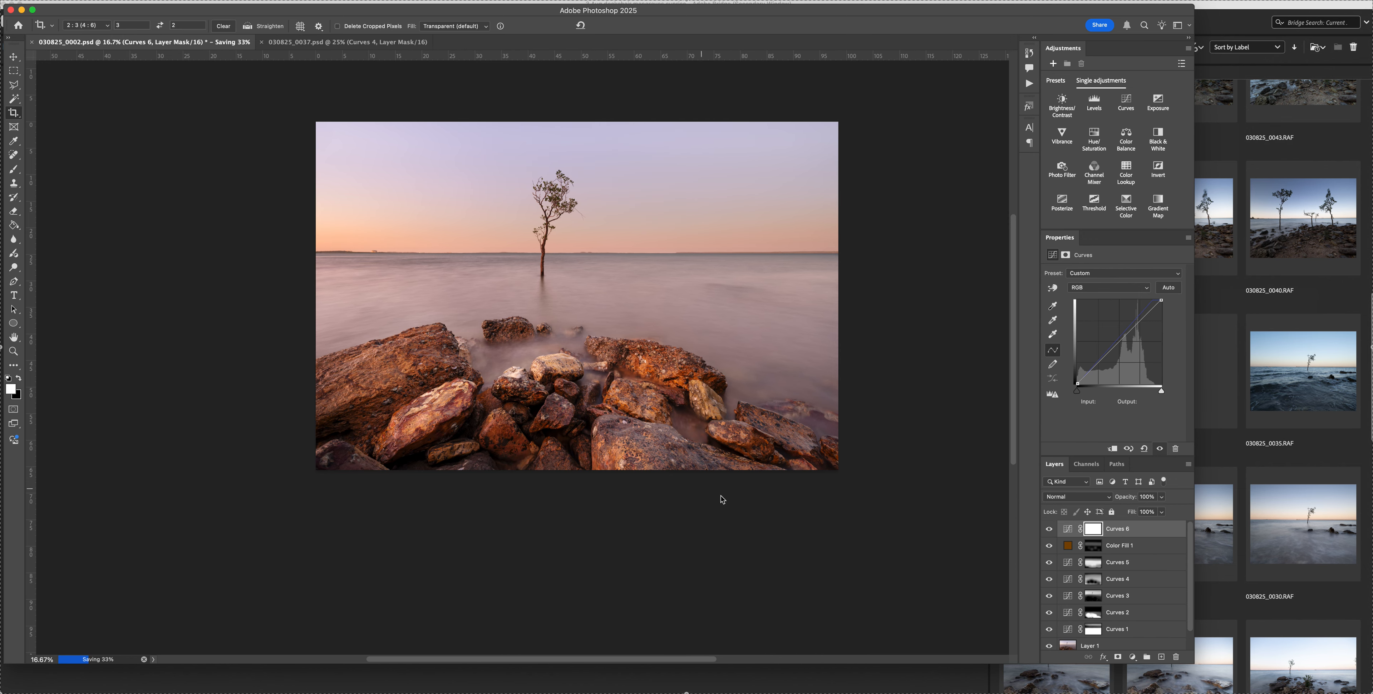
click(1049, 529)
click(1049, 529)
scroll(911, 511, up, 2)
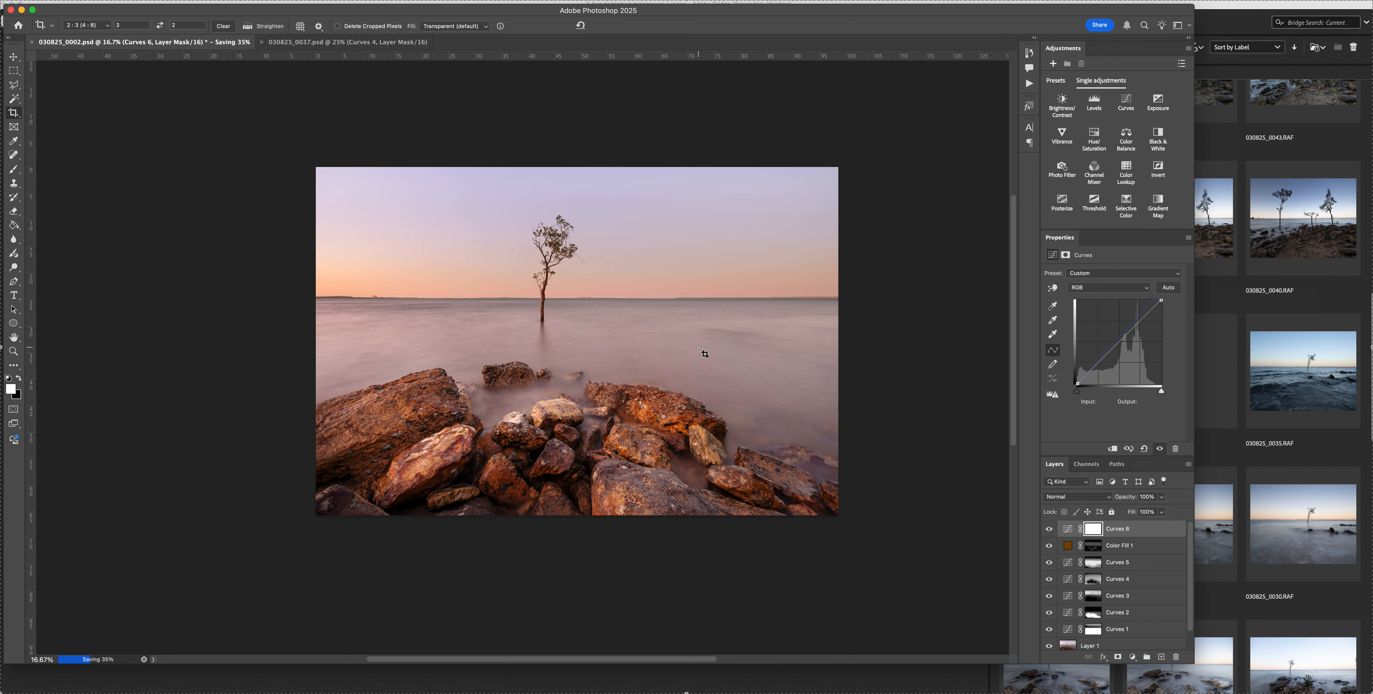
In 030825_0037.psd, add a Color Balance layer with midtones Magenta–Green at -10, compare it hidden and shown, and save the file.
click(344, 43)
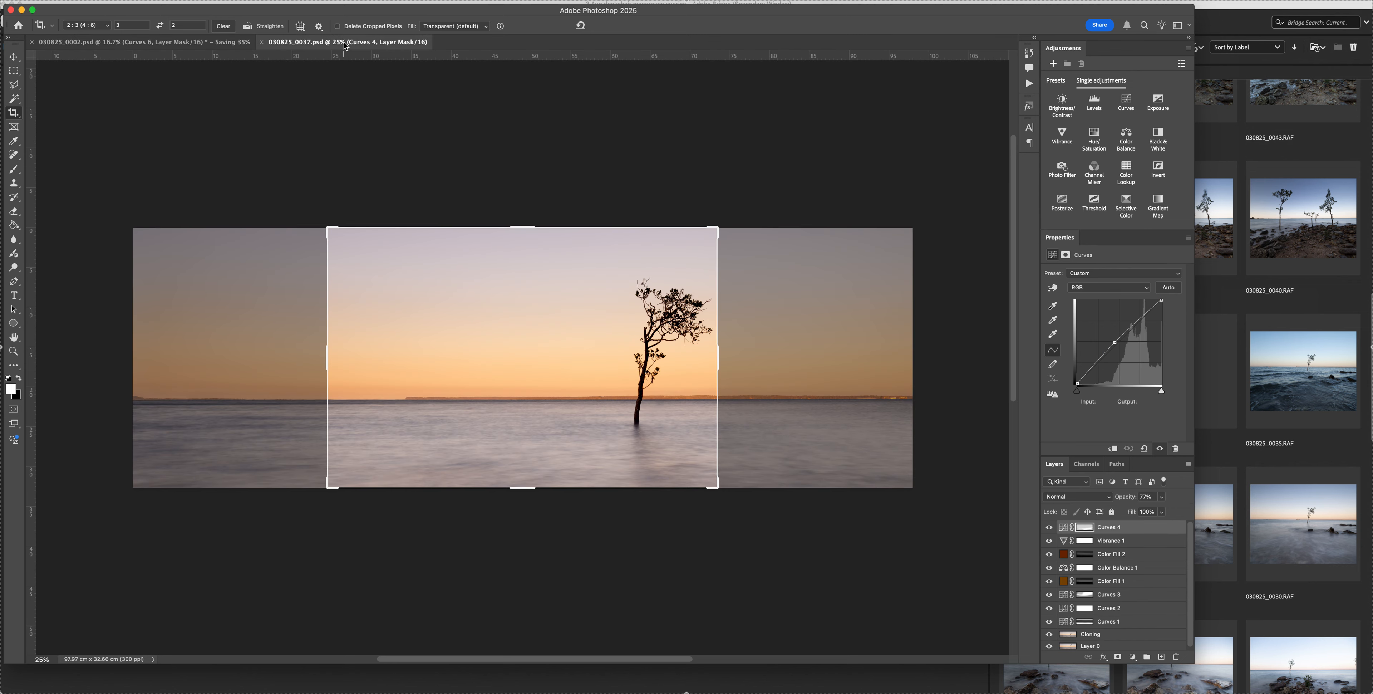
key(b)
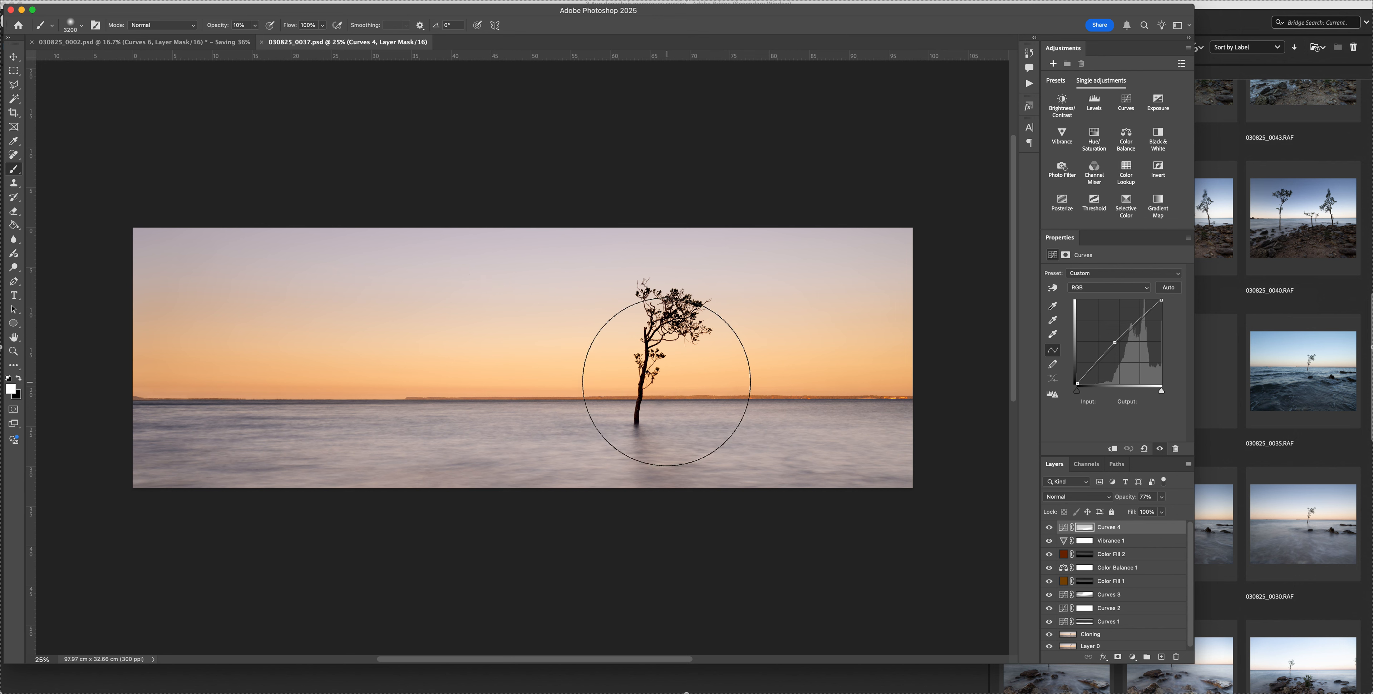
click(1125, 138)
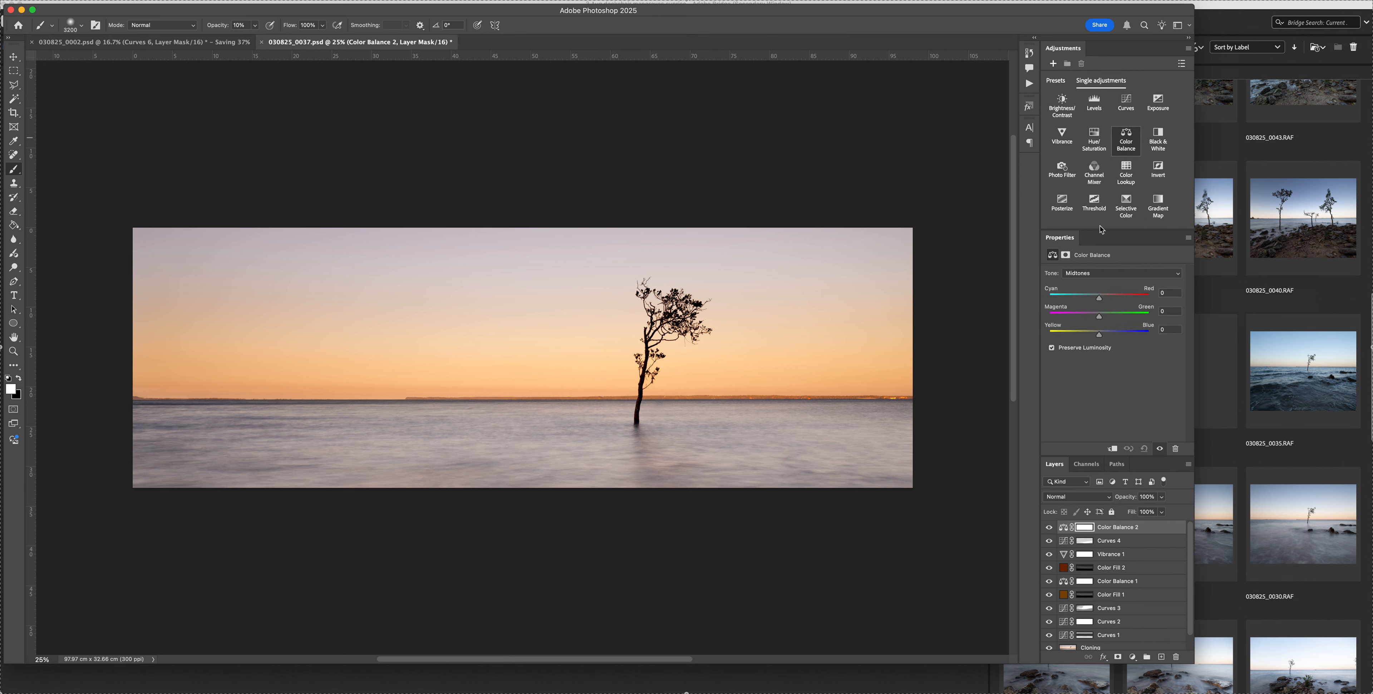
click(1102, 318)
drag(1095, 315, 1100, 336)
click(1049, 528)
click(1048, 528)
key(super+s)
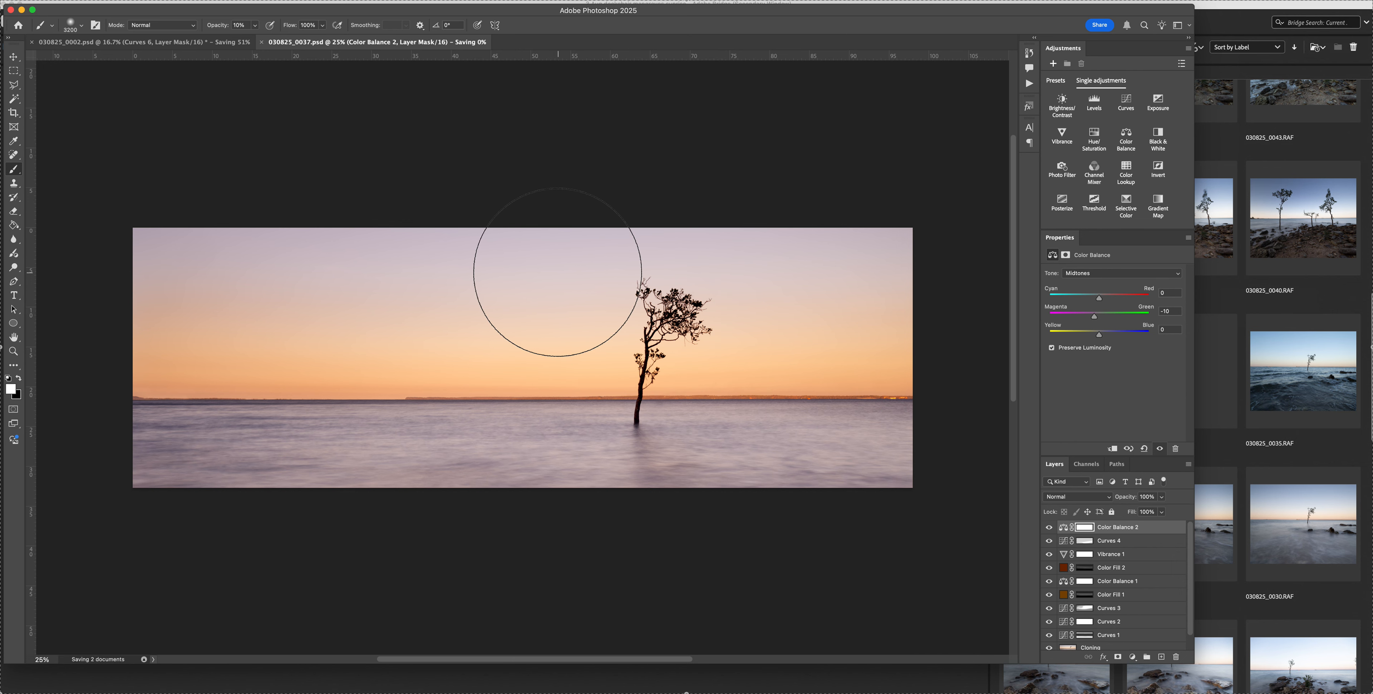
Switch back to the 030825_0002.psd document to view the corrected seascape.
click(202, 45)
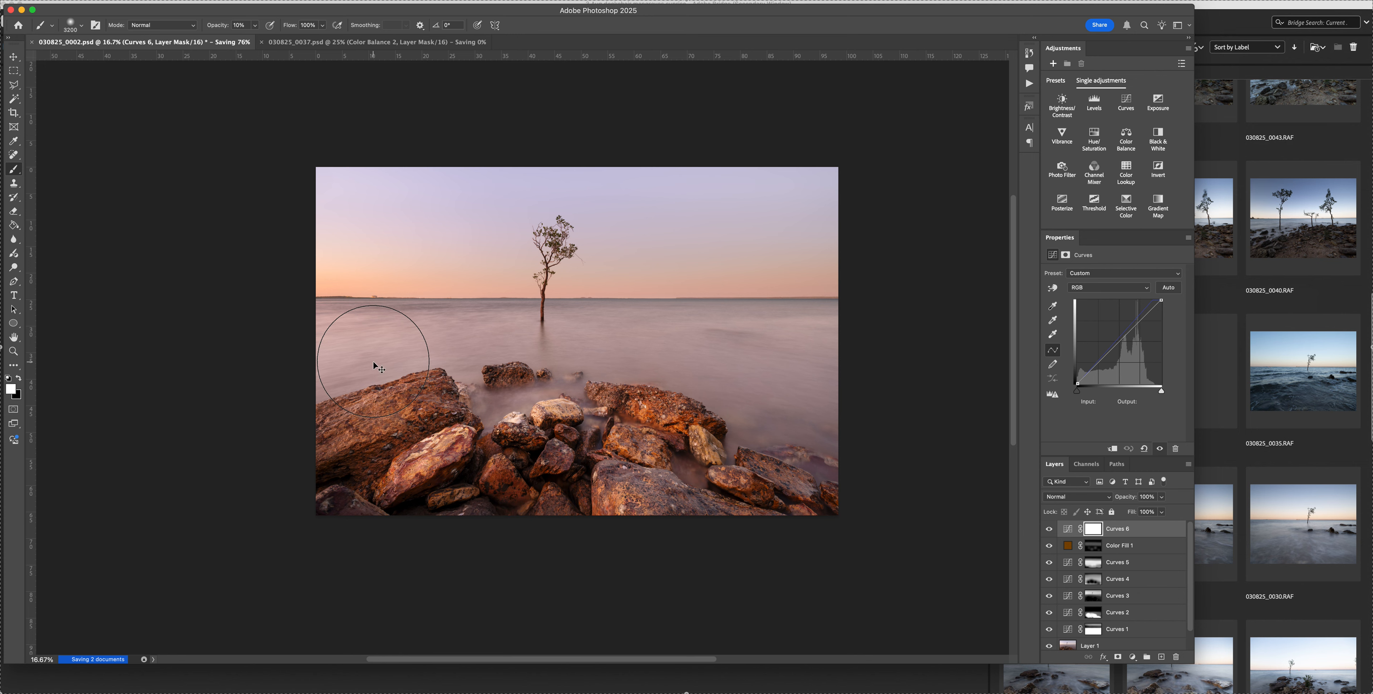
key(shift+super+5)
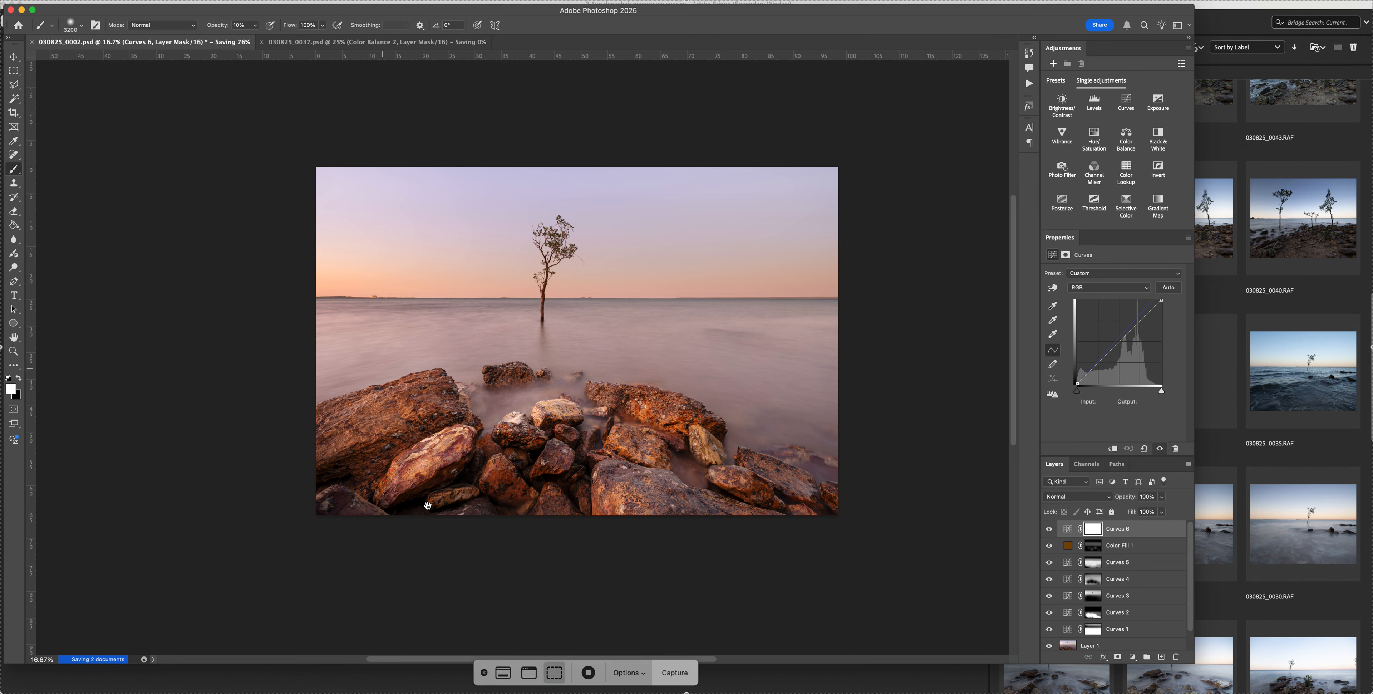